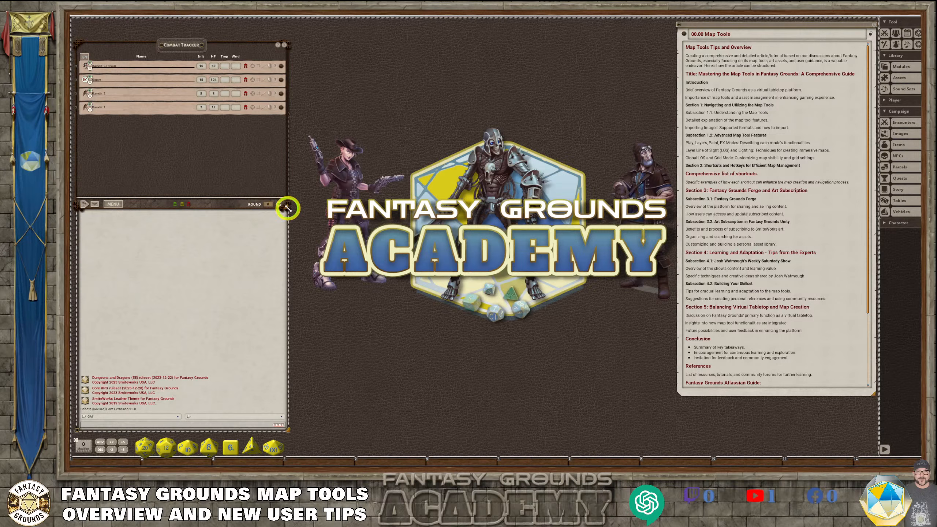
# Step: Extend the Combat Tracker down to the chat window, and open the Modules library beside it
pyautogui.moveTo(287, 206); pyautogui.dragTo(284, 241)
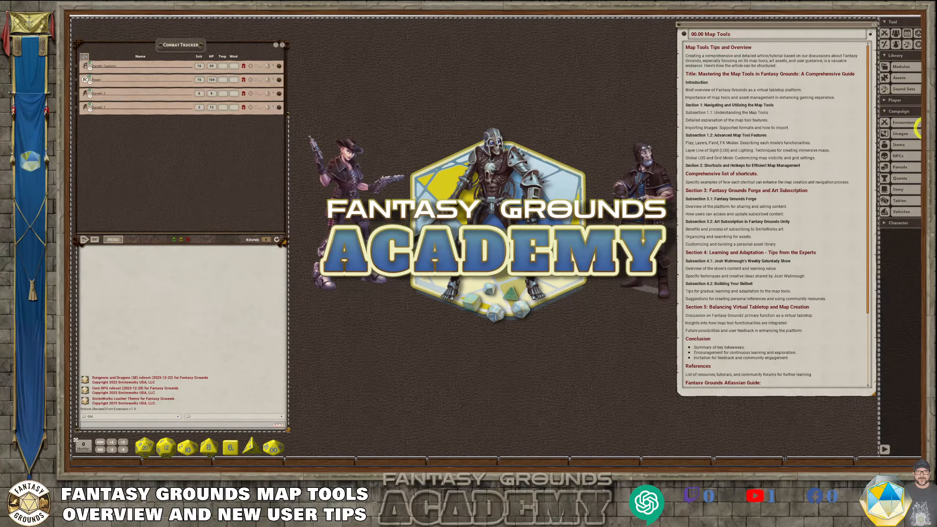
pyautogui.click(901, 67)
pyautogui.moveTo(502, 163); pyautogui.dragTo(414, 38)
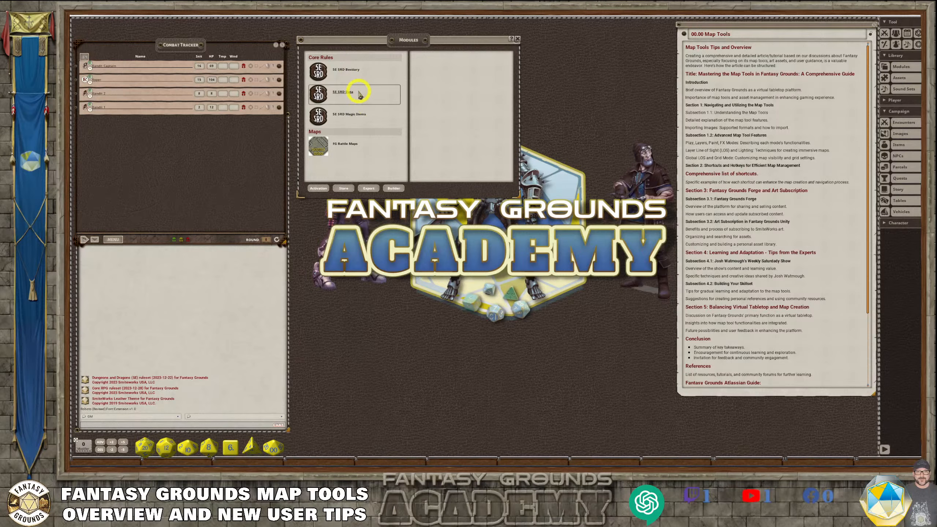
# Step: Look through the contents of the SRD Bestiary, SRD Data, SRD Magic Items and FG Battle Maps modules
pyautogui.click(356, 74)
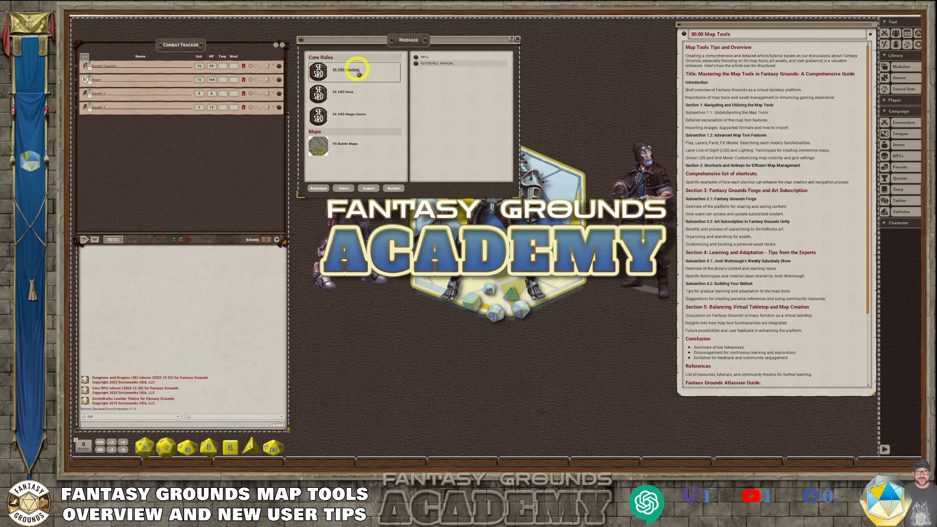
pyautogui.click(358, 94)
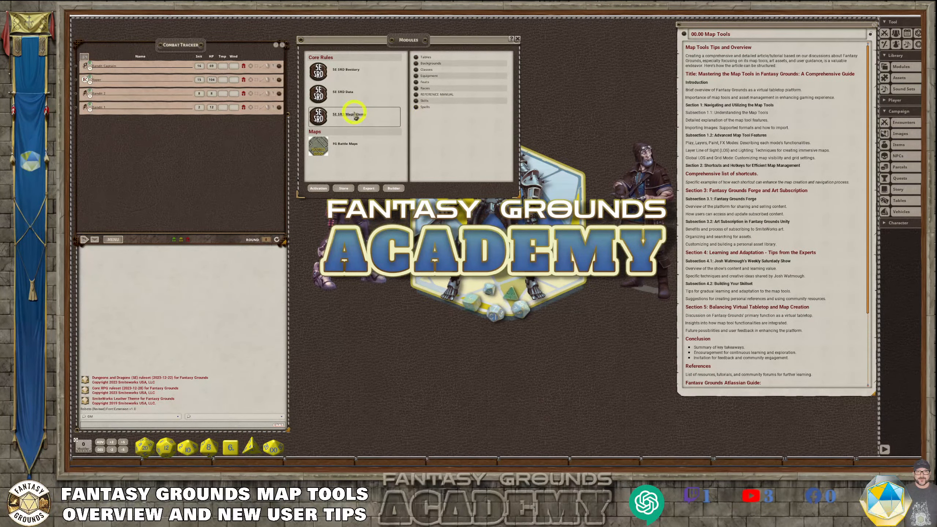
pyautogui.click(351, 117)
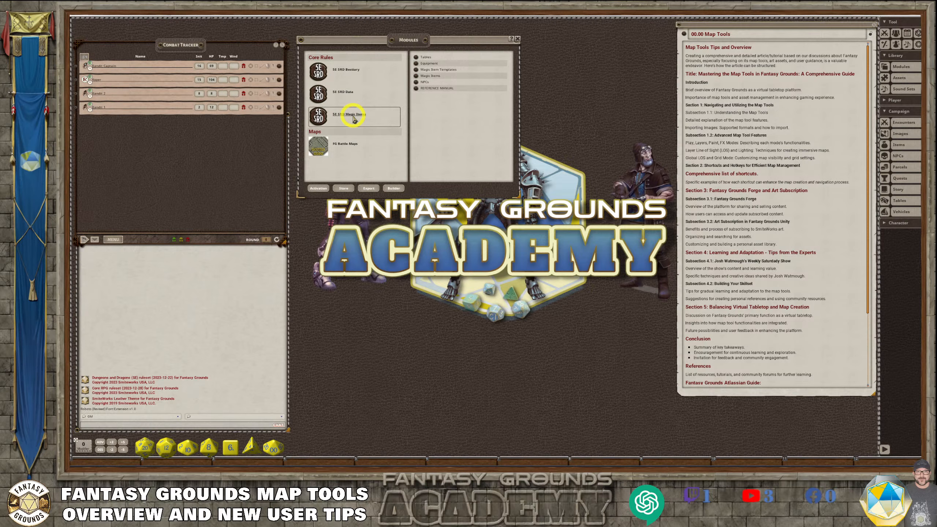
pyautogui.click(348, 146)
# Step: Open the Images & Maps list of the FG Battle Maps module and enlarge it beside the Modules window
pyautogui.click(417, 56)
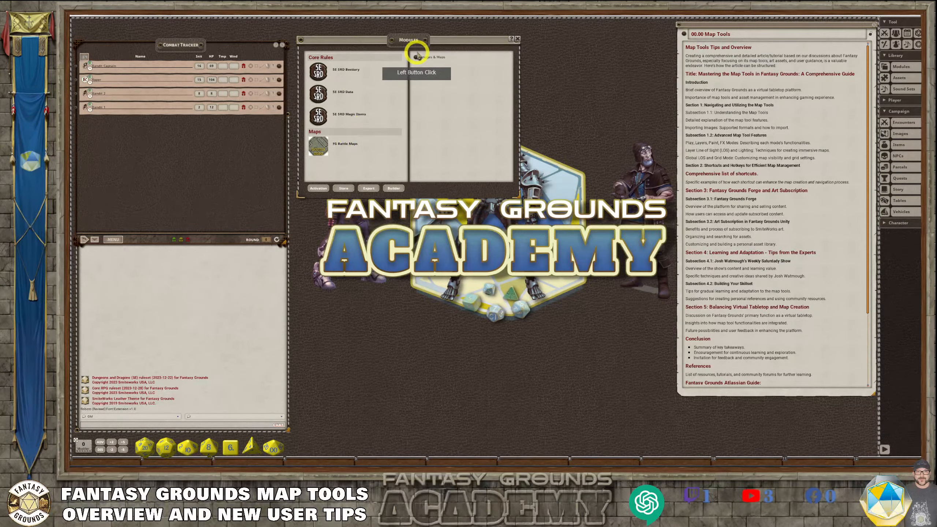
pyautogui.click(416, 56)
pyautogui.moveTo(475, 183); pyautogui.dragTo(563, 45)
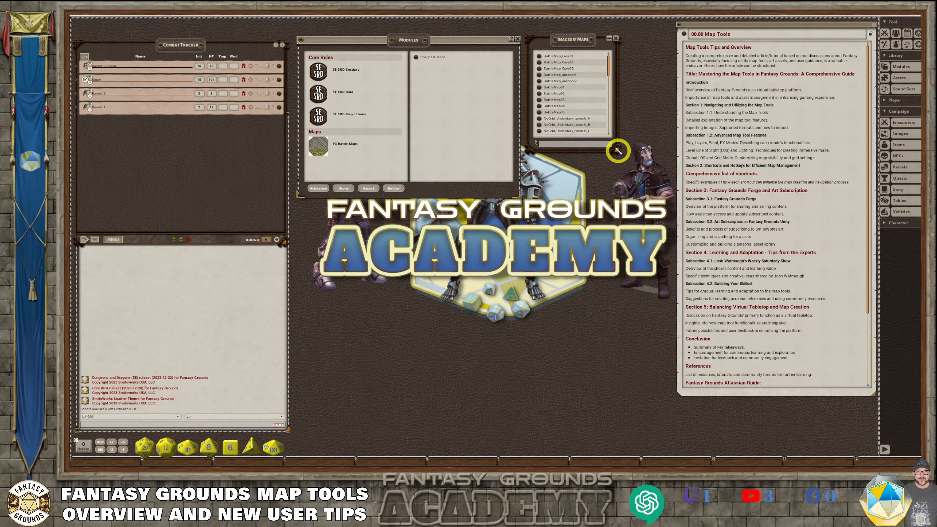
pyautogui.moveTo(614, 149); pyautogui.dragTo(658, 392)
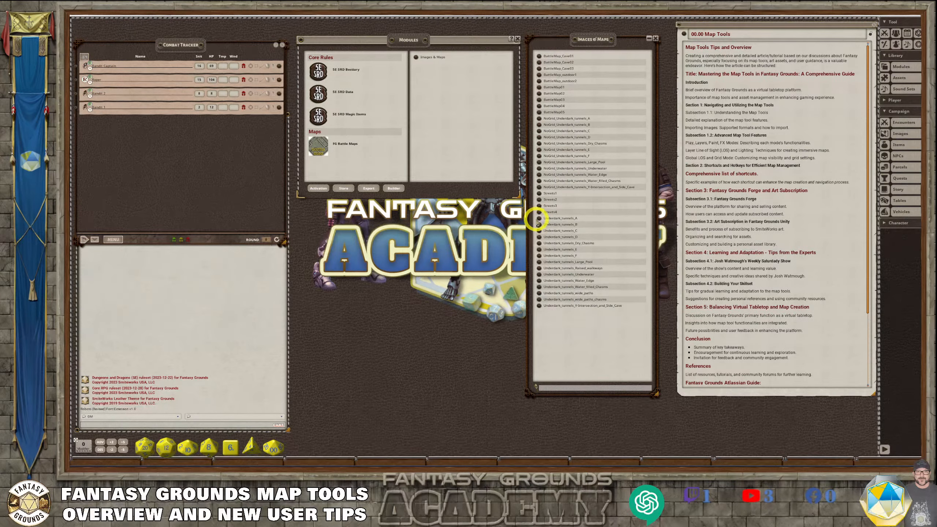
# Step: Open the Underdark_tunnels_A map zoomed out to show it whole, and move its window clear of the logo
pyautogui.click(539, 219)
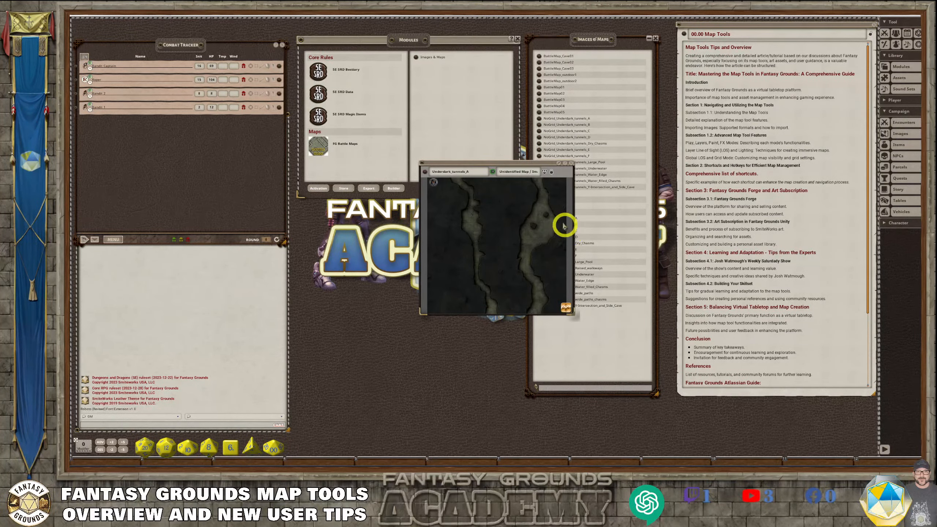
pyautogui.scroll(-4, 537, 245)
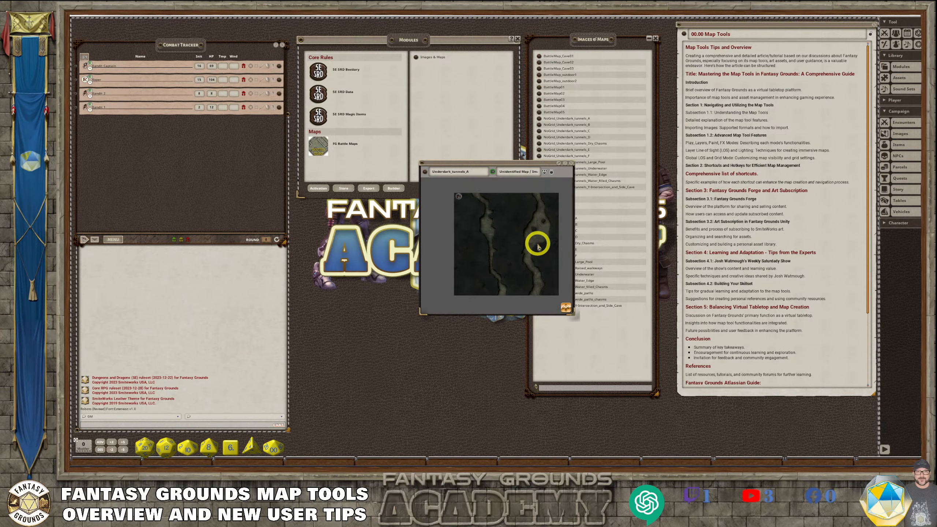
pyautogui.scroll(-1, 538, 246)
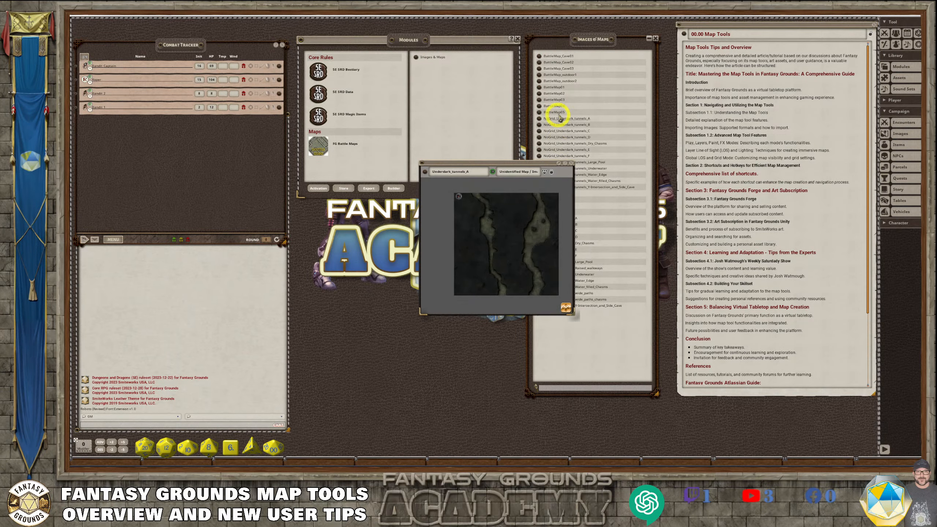
pyautogui.moveTo(504, 166); pyautogui.dragTo(613, 197)
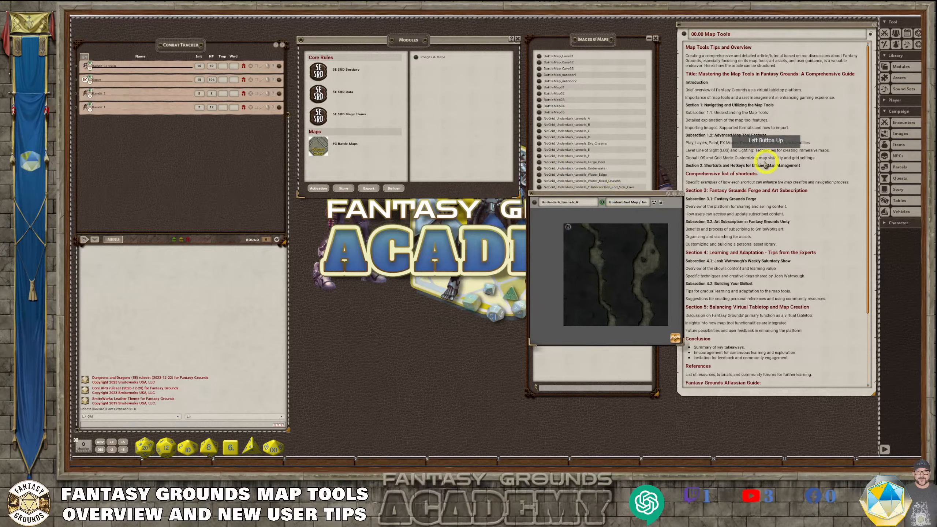
# Step: Close the tunnel map and open the campaign's Images list, lengthened and placed below the Modules window
pyautogui.click(907, 136)
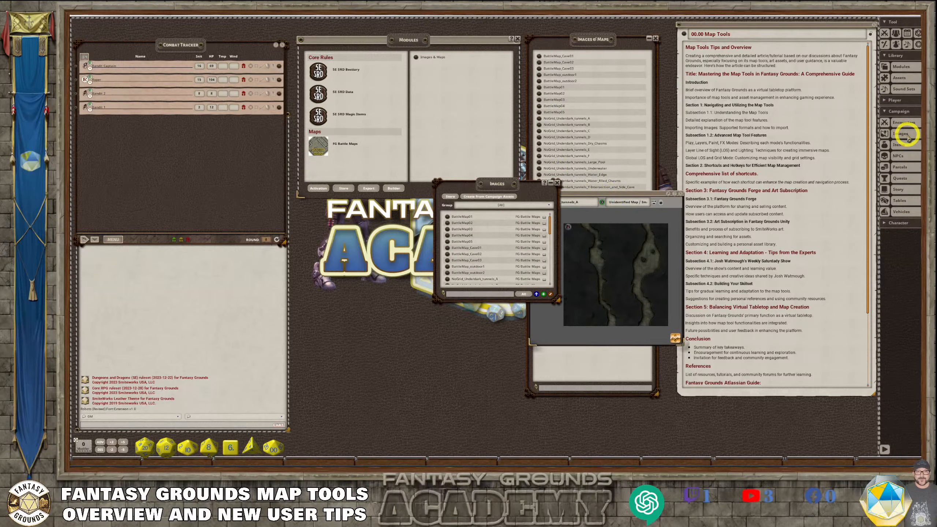
pyautogui.moveTo(487, 181); pyautogui.dragTo(430, 140)
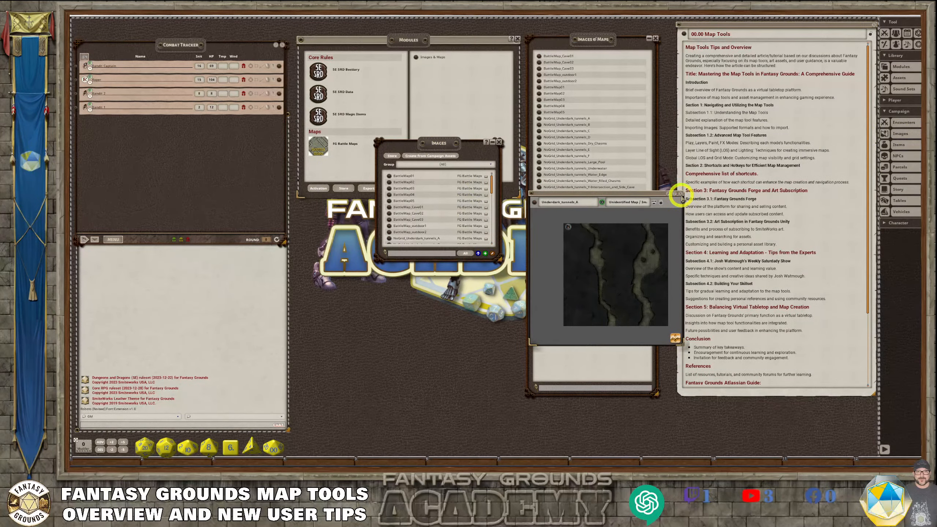
pyautogui.click(681, 193)
pyautogui.moveTo(499, 259); pyautogui.dragTo(550, 327)
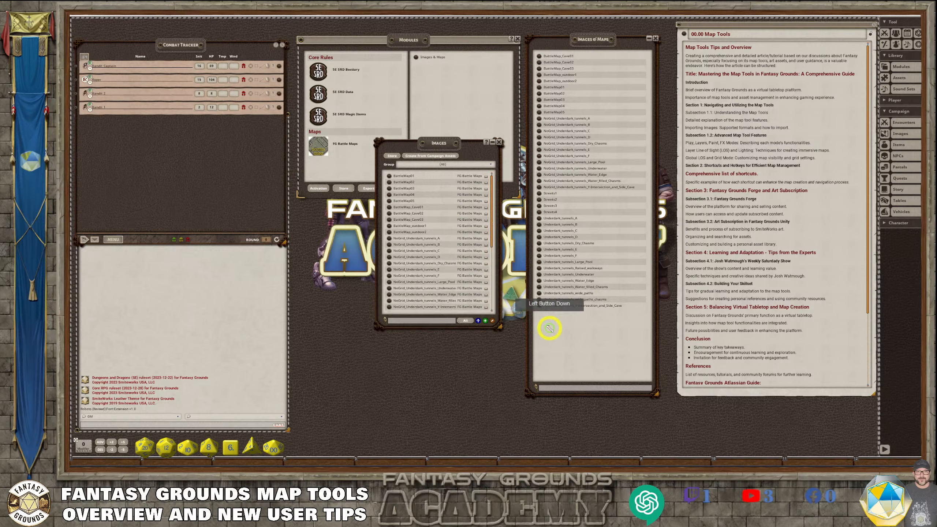
pyautogui.moveTo(451, 144); pyautogui.dragTo(446, 197)
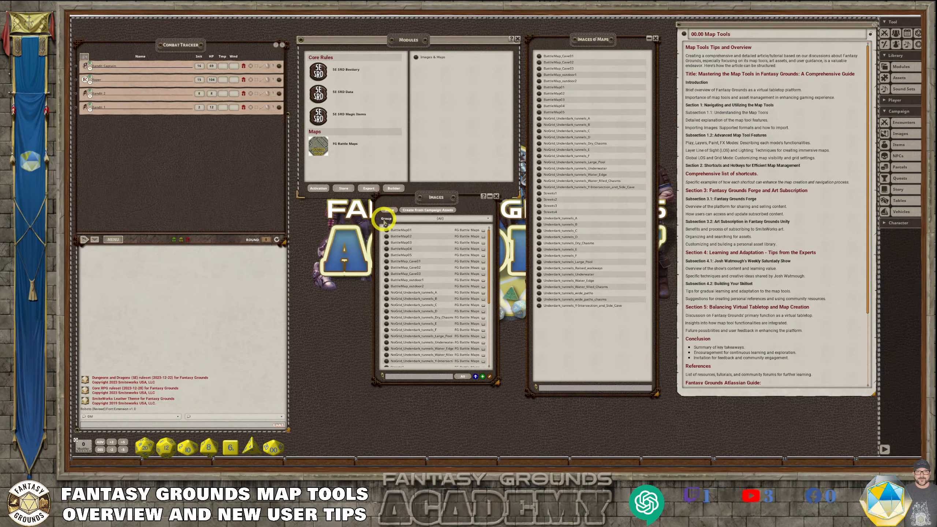
# Step: Filter the Images list to the FG Battle Maps group, enlarge it, and browse its maps
pyautogui.click(485, 218)
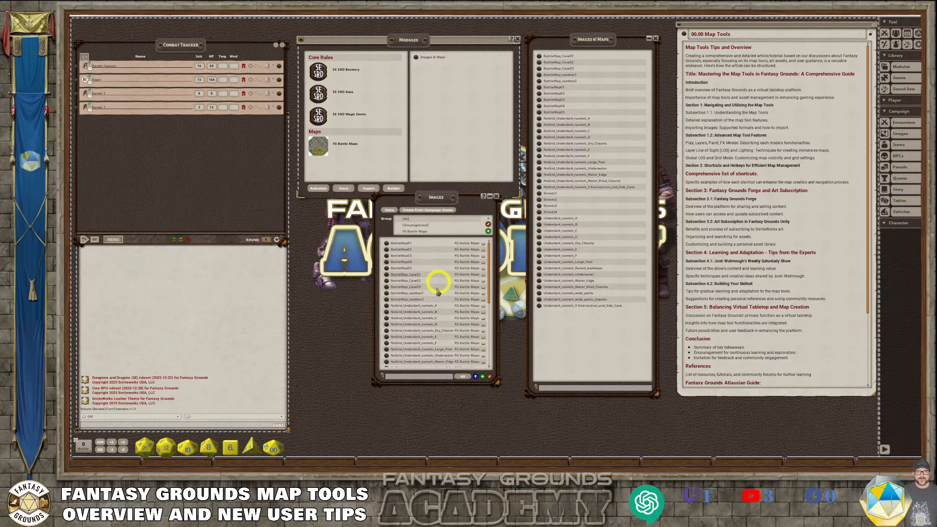
pyautogui.click(421, 232)
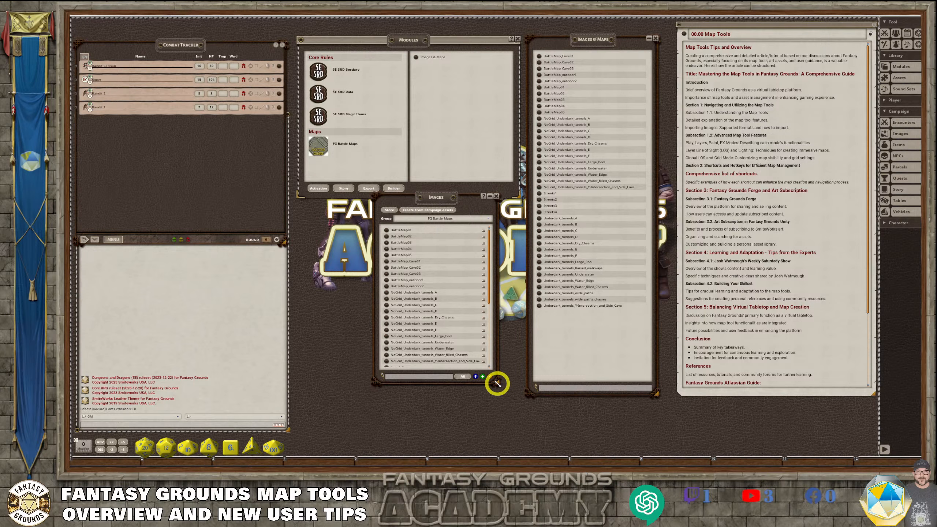
pyautogui.moveTo(497, 383); pyautogui.dragTo(605, 429)
pyautogui.scroll(-3, 473, 357)
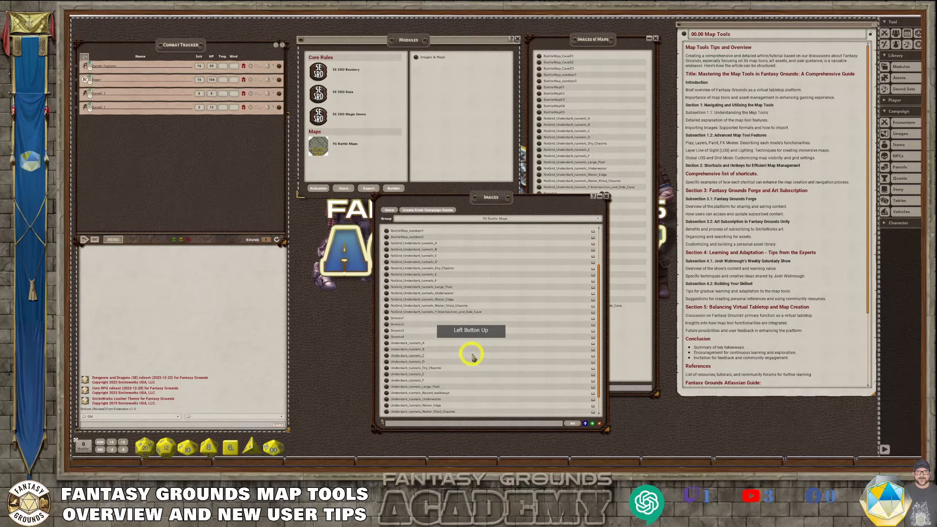
pyautogui.scroll(-3, 472, 356)
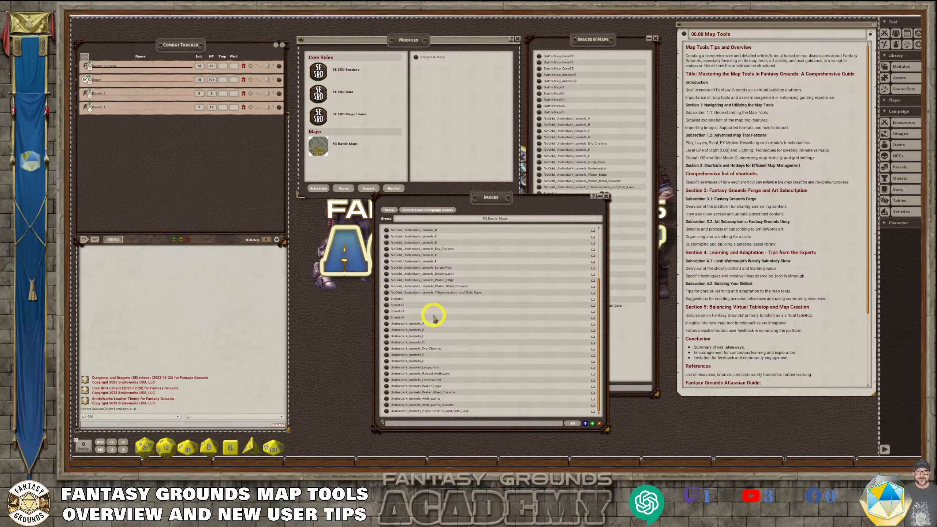
pyautogui.scroll(5, 433, 317)
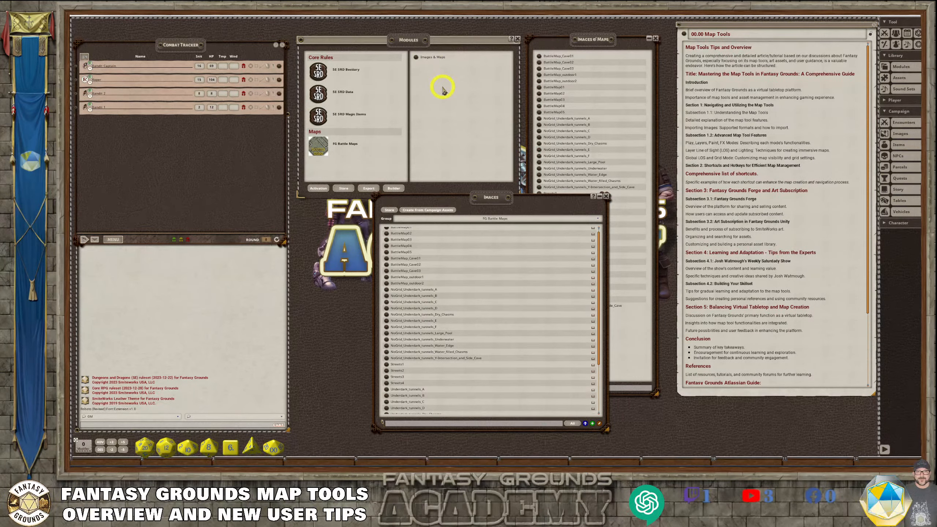
pyautogui.scroll(-3, 452, 254)
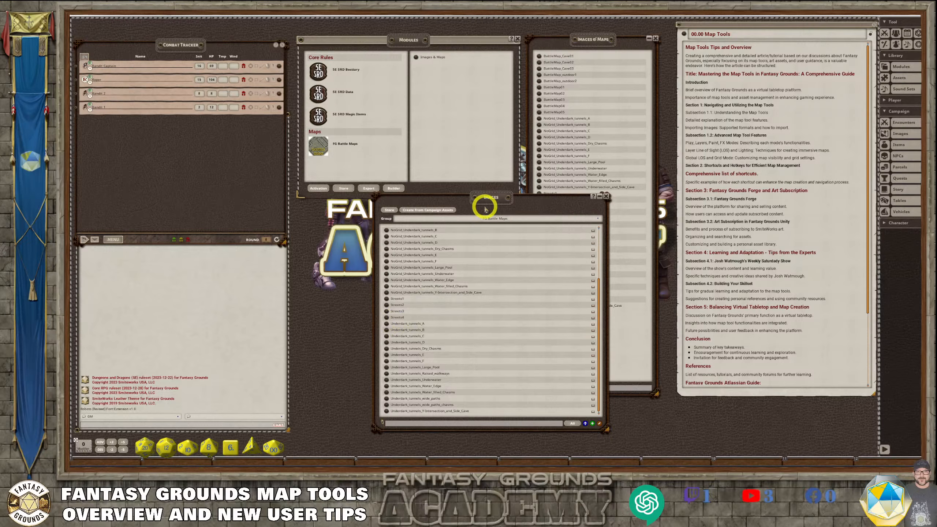
# Step: Move the Images list aside, open Underdark_tunnels_A from it, and close the list
pyautogui.moveTo(484, 209); pyautogui.dragTo(612, 198)
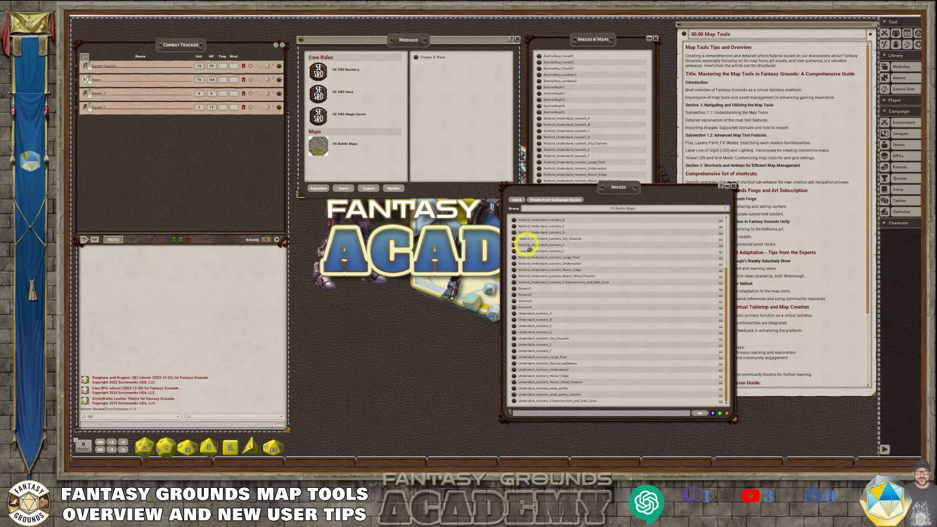
pyautogui.moveTo(613, 186); pyautogui.dragTo(650, 193)
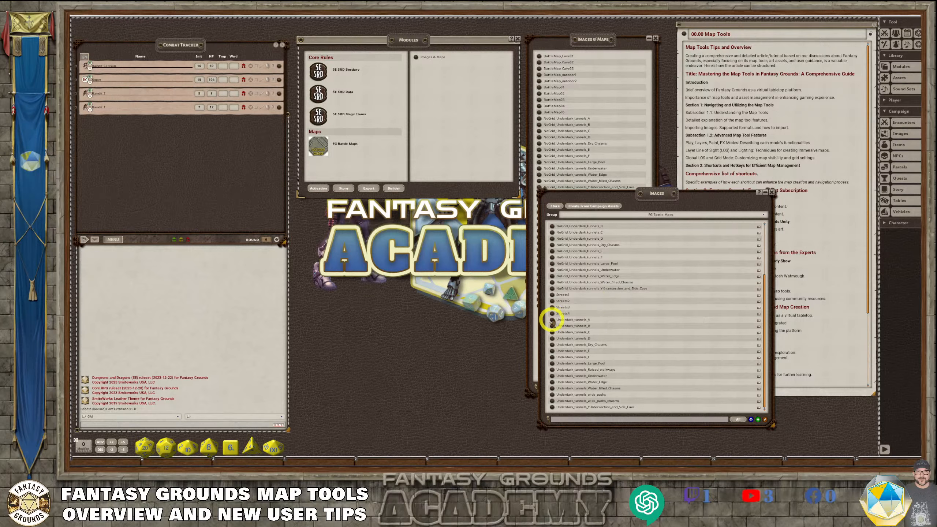
pyautogui.click(552, 319)
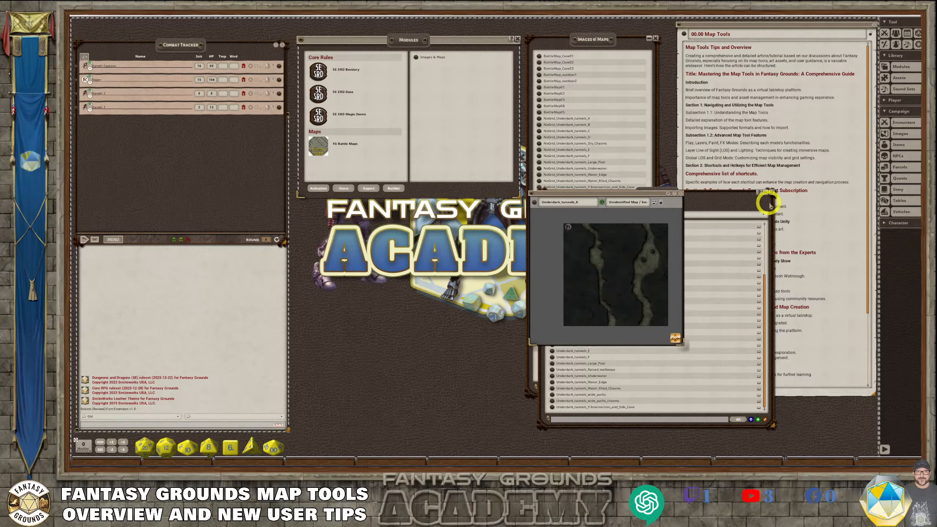
pyautogui.click(771, 192)
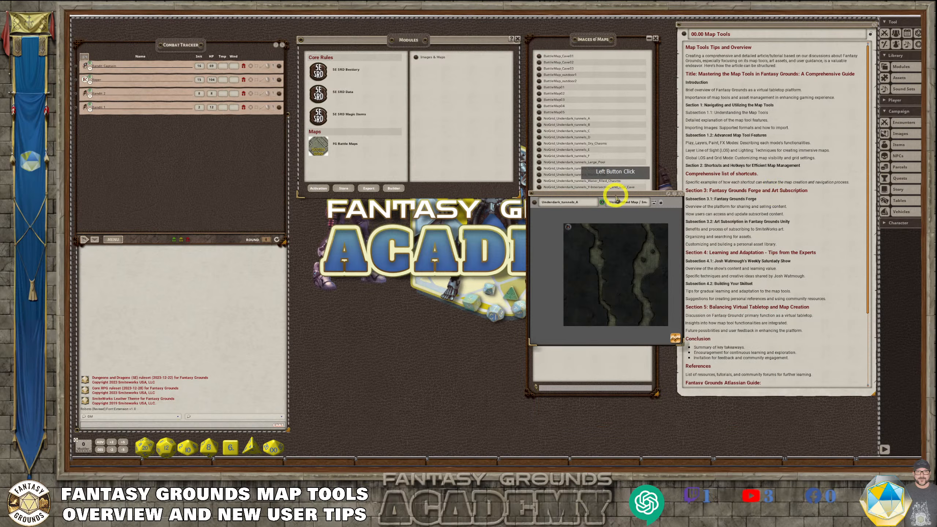
# Step: Place the tunnel map window beside the Map Tools story, and close the Images & Maps and Modules windows
pyautogui.moveTo(614, 192); pyautogui.dragTo(583, 42)
pyautogui.click(655, 38)
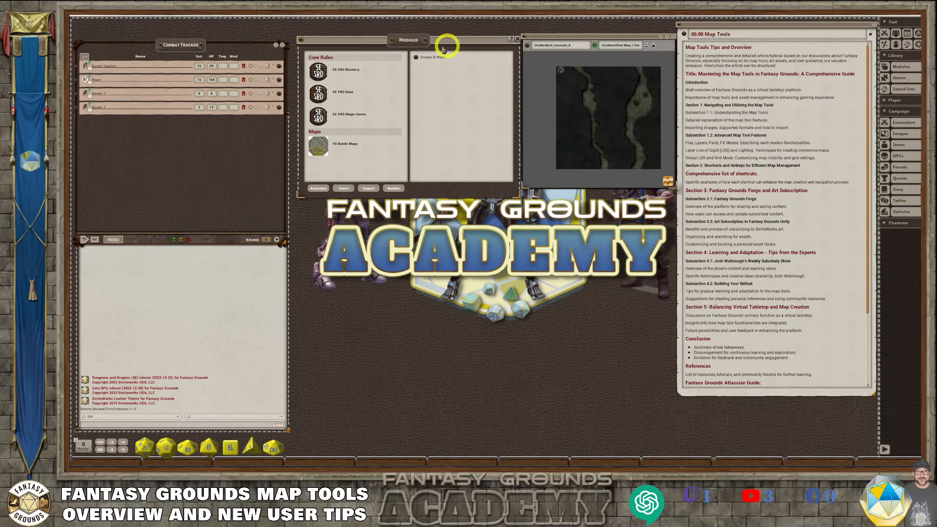
pyautogui.moveTo(395, 48); pyautogui.dragTo(379, 49)
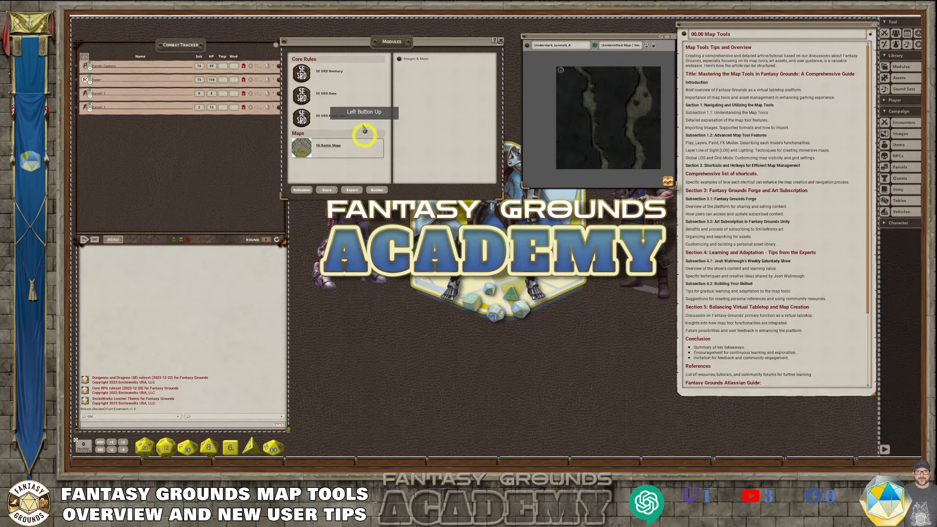
pyautogui.click(501, 40)
# Step: Add the 00.00 Map Tools story to an empty hotkey slot, then close the story and reopen it from that slot
pyautogui.click(776, 27)
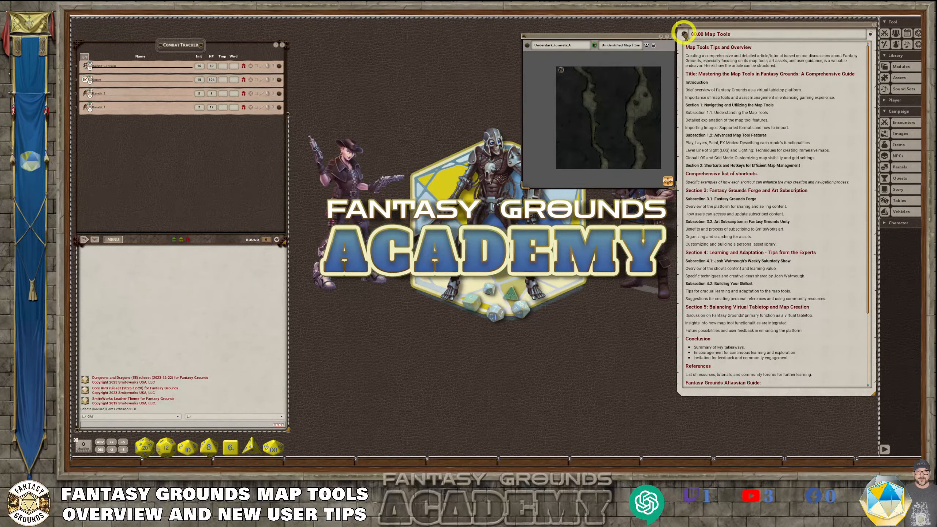
pyautogui.click(686, 459)
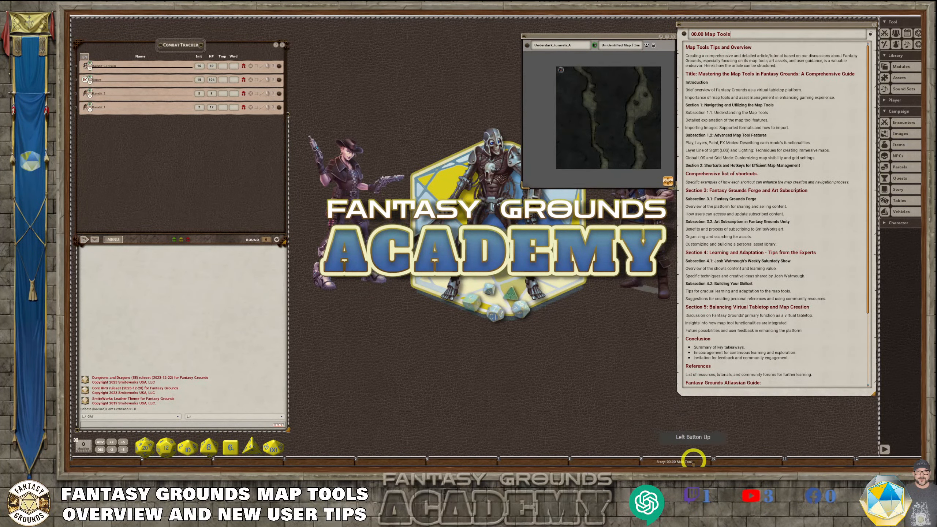
pyautogui.click(878, 25)
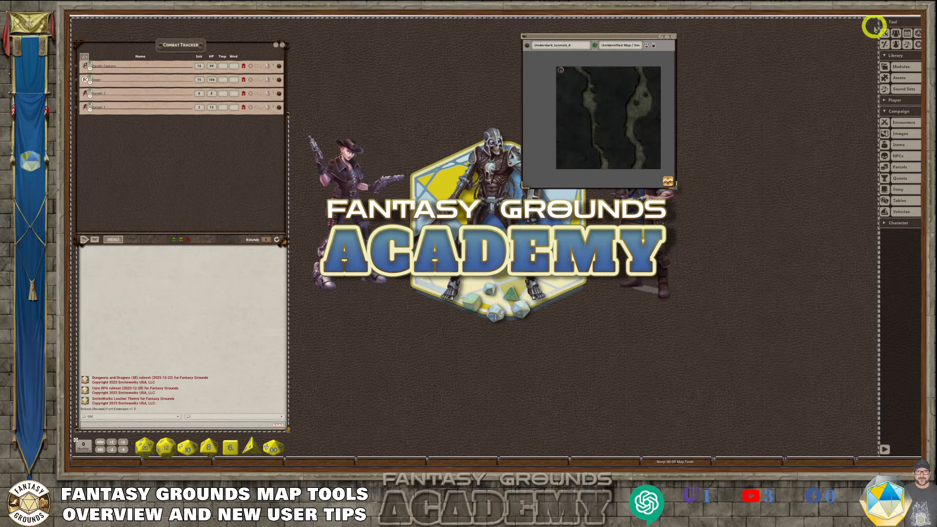
pyautogui.click(686, 459)
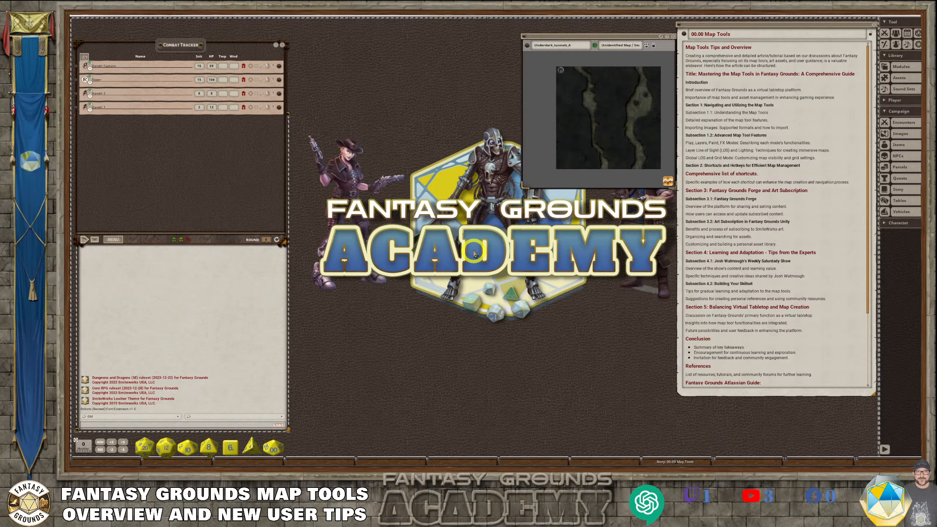
# Step: Open the campaign's Quests list beside the Combat Tracker to view it, and close it again
pyautogui.click(899, 179)
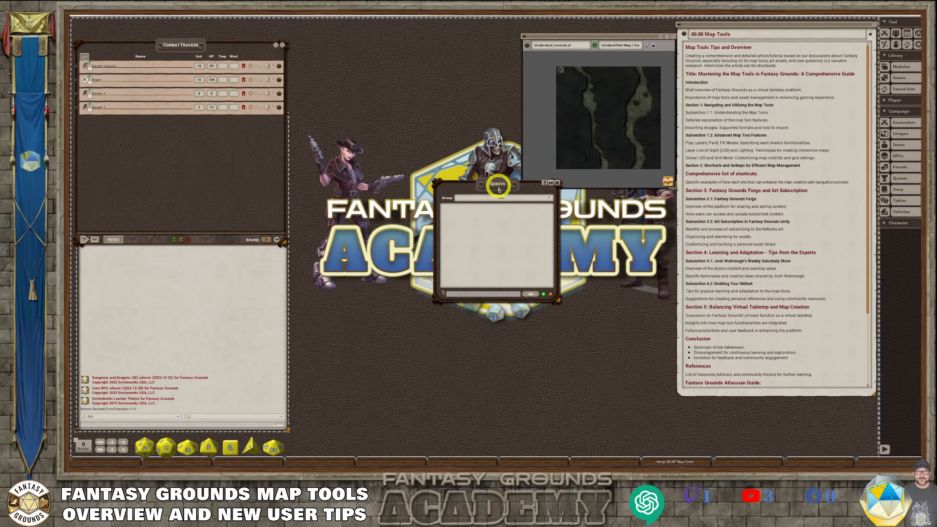
pyautogui.moveTo(499, 188); pyautogui.dragTo(356, 46)
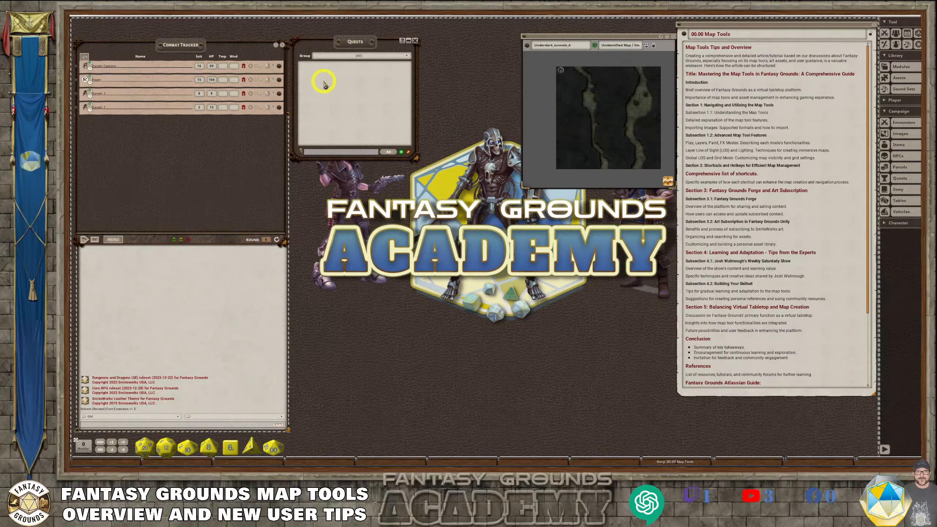
pyautogui.click(414, 41)
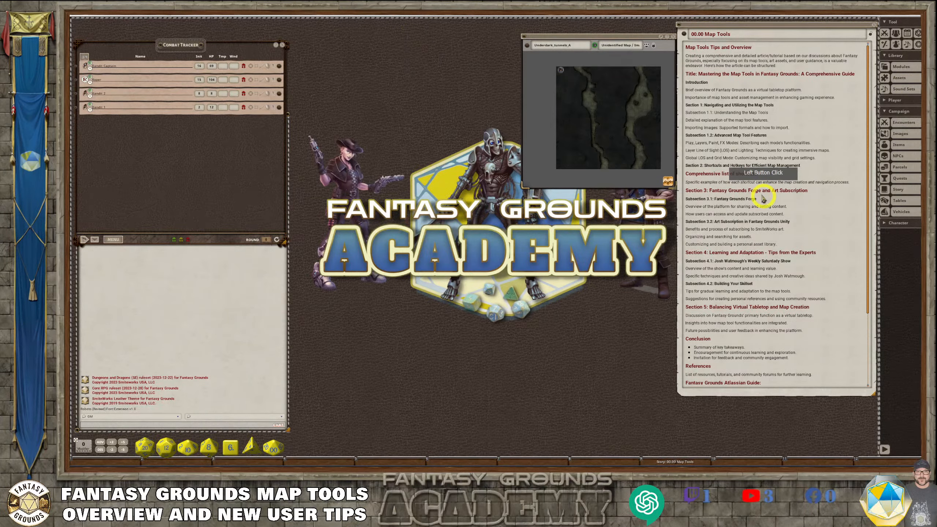
# Step: View and close the Quests list again, close the 00.00 Map Tools story, and move the tunnel map window into its place
pyautogui.click(900, 179)
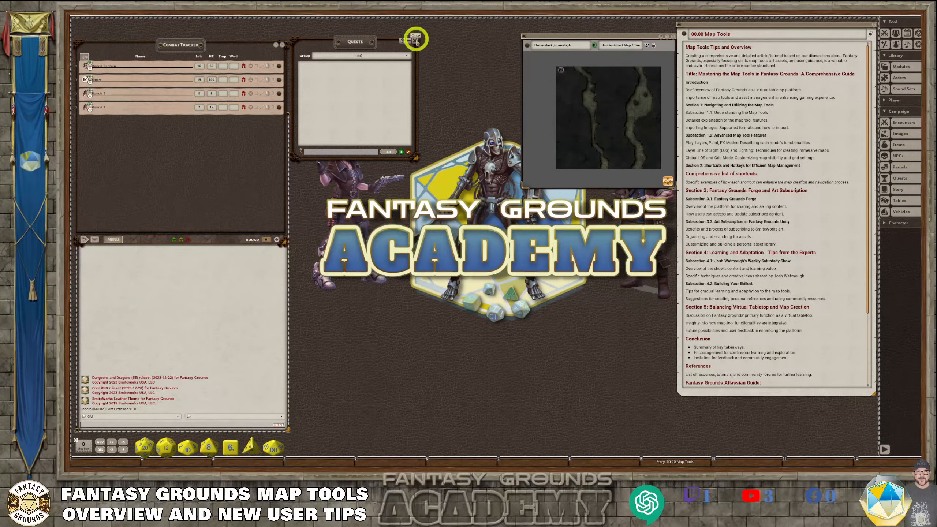
pyautogui.click(416, 40)
pyautogui.moveTo(570, 36); pyautogui.dragTo(564, 27)
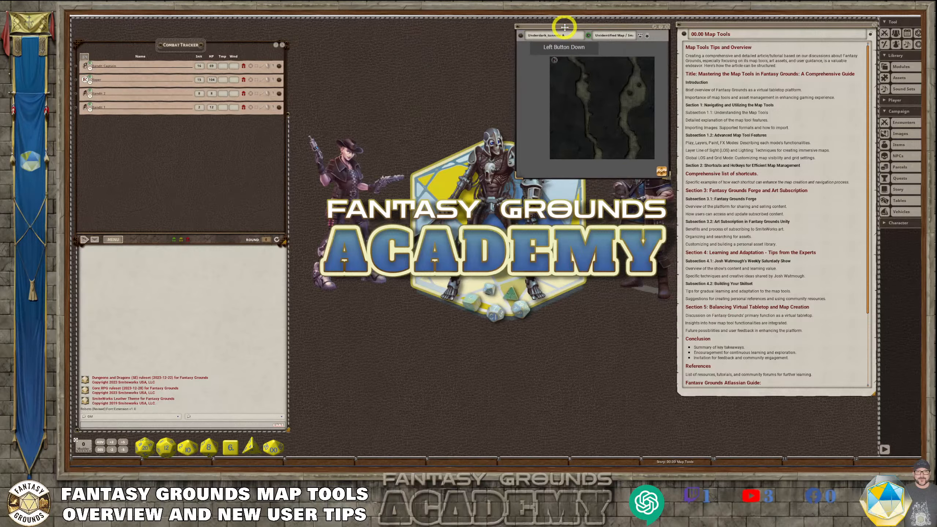
pyautogui.click(873, 24)
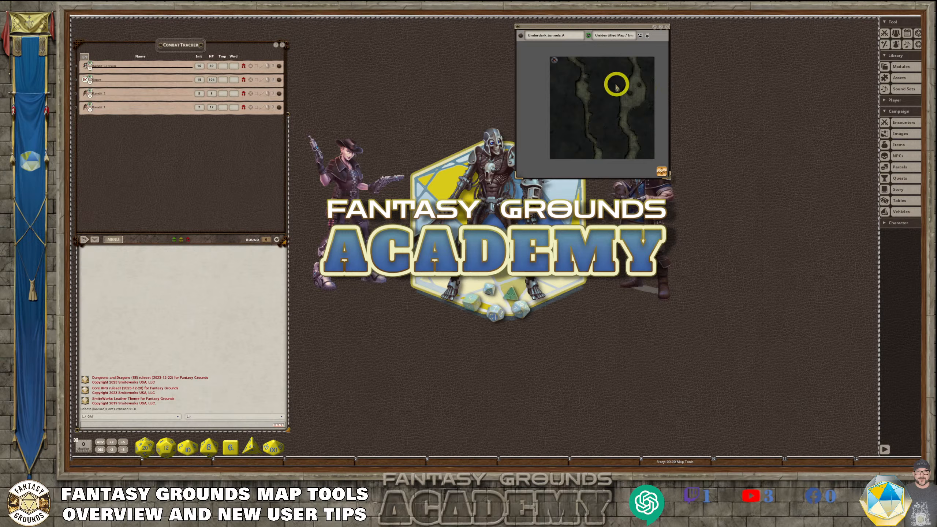
pyautogui.moveTo(564, 27); pyautogui.dragTo(812, 36)
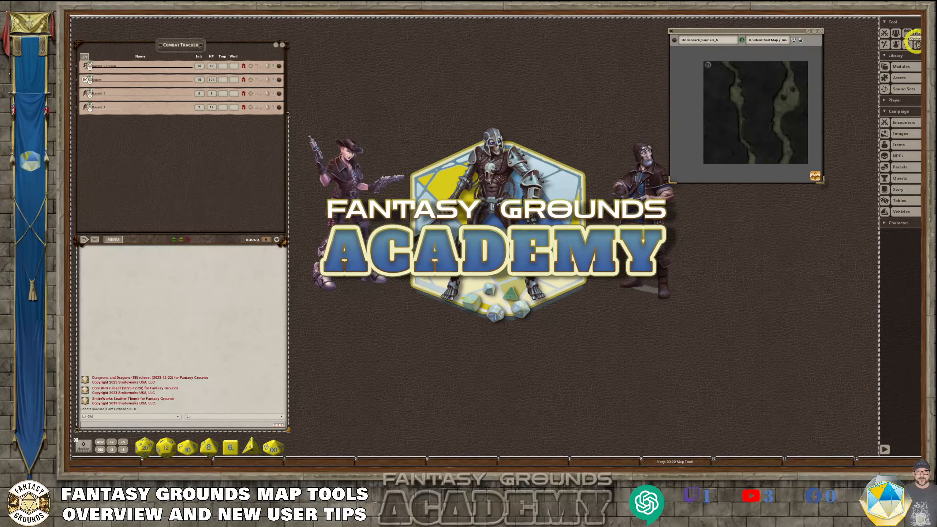
# Step: In the campaign options, turn on Desktop: Restore windows on start, and close the options
pyautogui.click(917, 43)
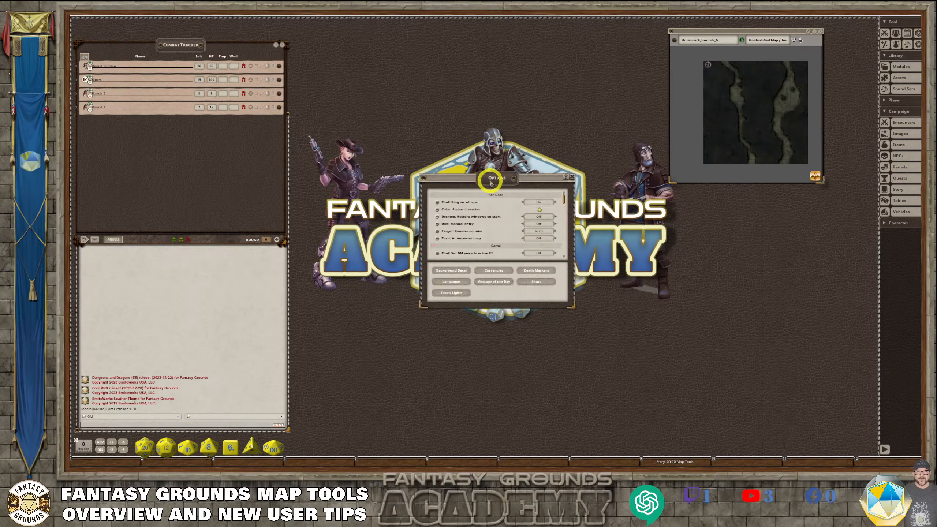
pyautogui.moveTo(493, 174); pyautogui.dragTo(375, 58)
pyautogui.scroll(-3, 392, 120)
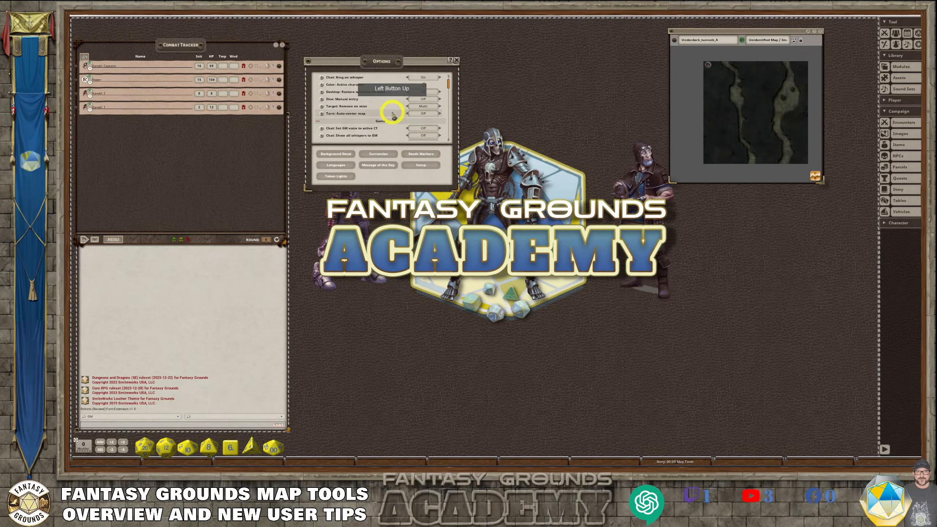
pyautogui.scroll(3, 392, 120)
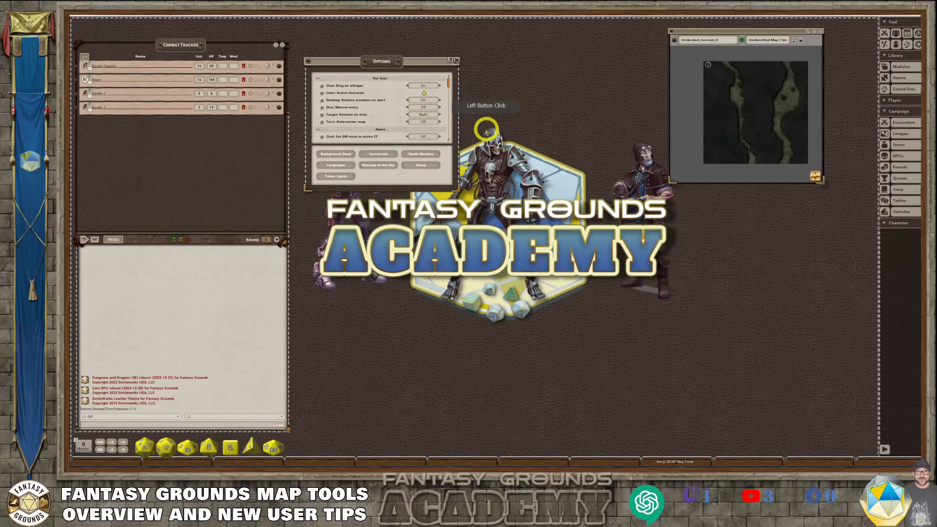
pyautogui.moveTo(403, 62); pyautogui.dragTo(388, 43)
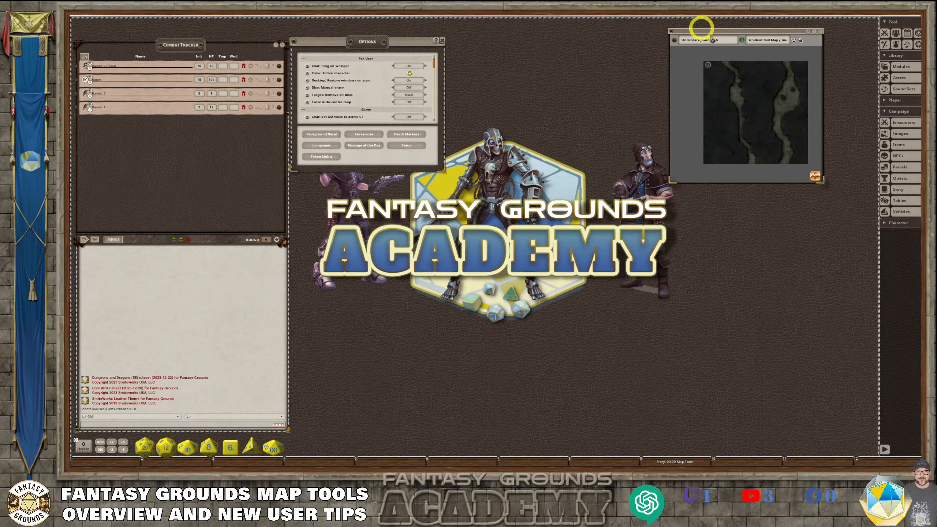
pyautogui.click(442, 41)
# Step: Move the Underdark_tunnels_A window toward the desktop centre, enlarge it, and show its map tools and layers
pyautogui.click(813, 33)
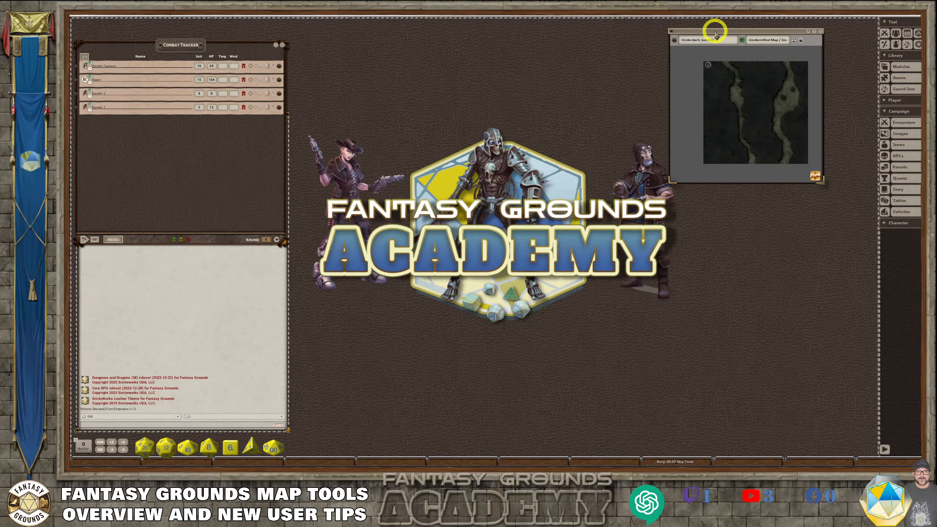
pyautogui.moveTo(715, 34); pyautogui.dragTo(571, 21)
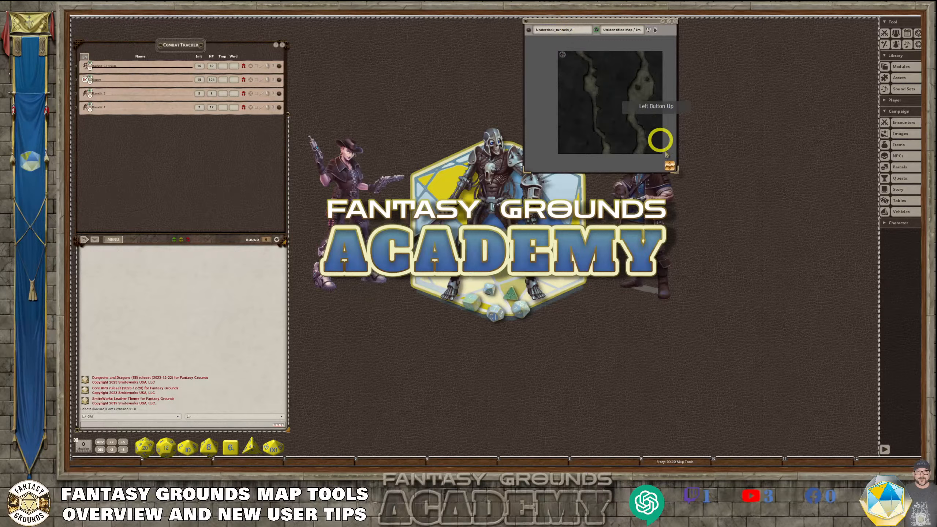
pyautogui.moveTo(676, 173); pyautogui.dragTo(874, 317)
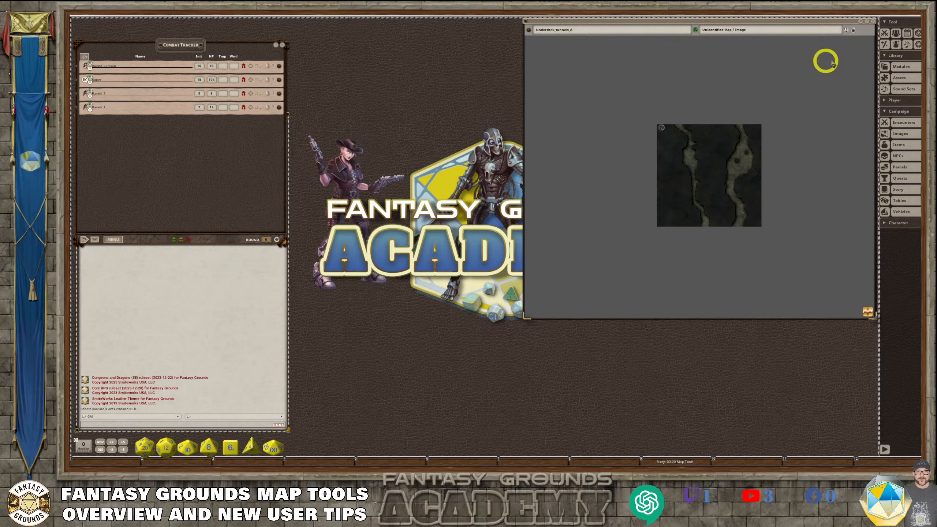
pyautogui.click(853, 31)
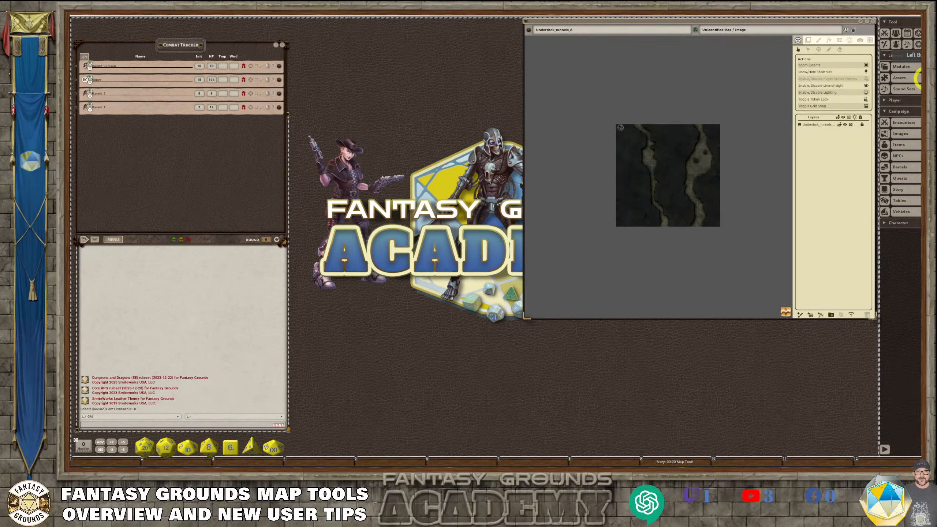
# Step: Zoom the tunnel map to fit its enlarged window
pyautogui.rightClick(651, 152)
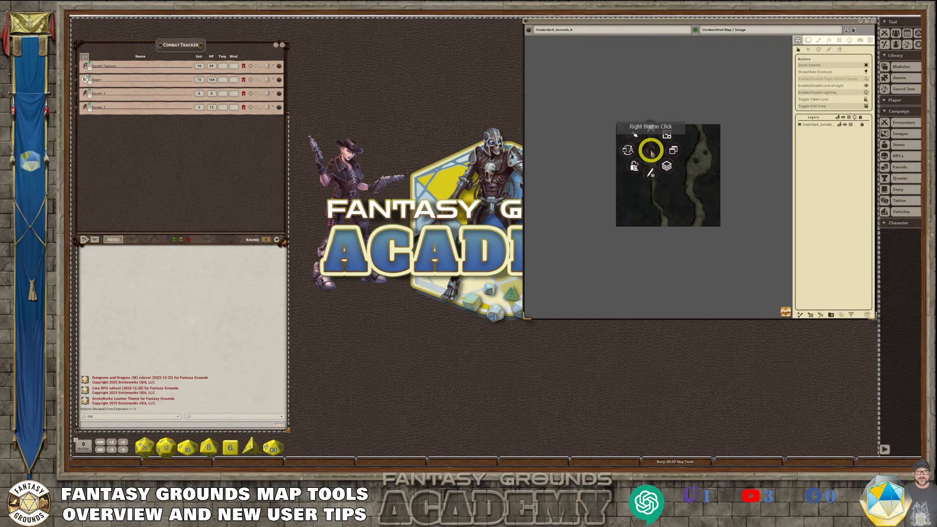
pyautogui.click(673, 151)
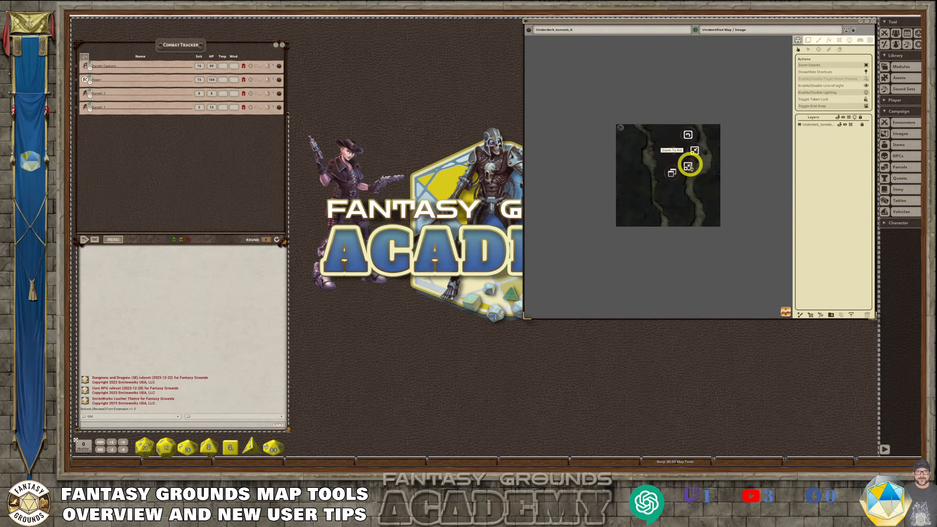
pyautogui.click(695, 149)
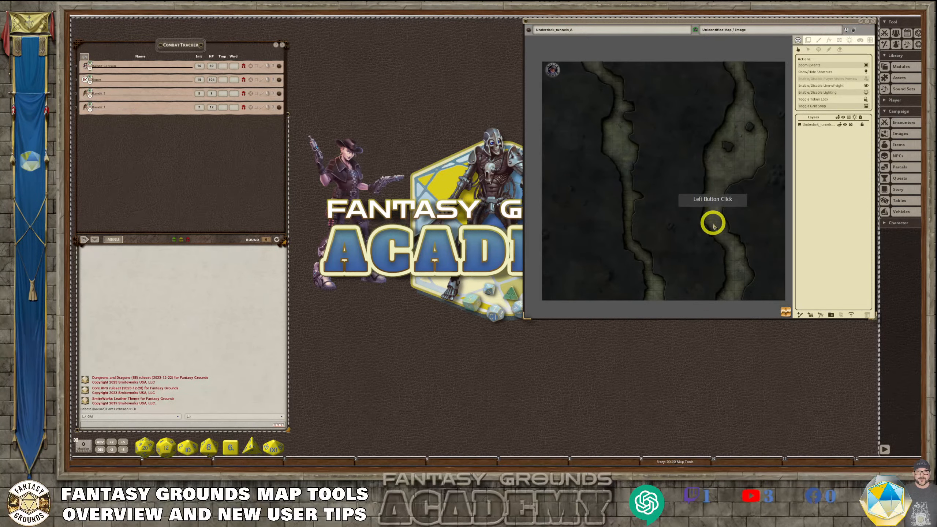
# Step: Practise zooming the tunnel map in and out and panning it within its window
pyautogui.scroll(3, 657, 205)
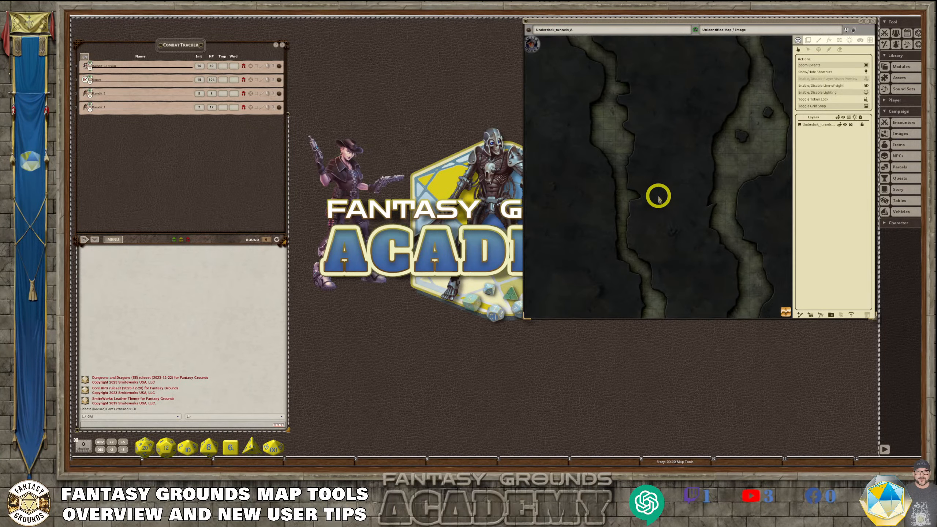
pyautogui.scroll(-1, 659, 199)
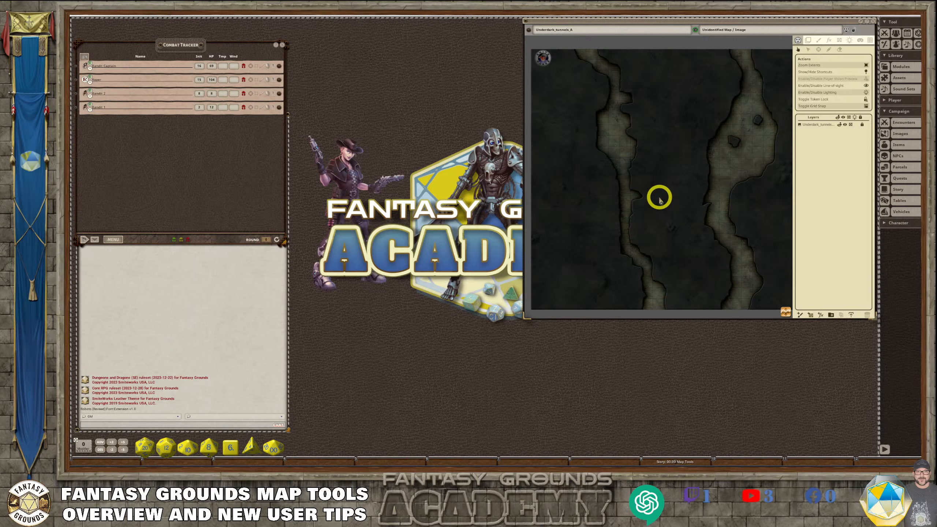
pyautogui.scroll(1, 658, 199)
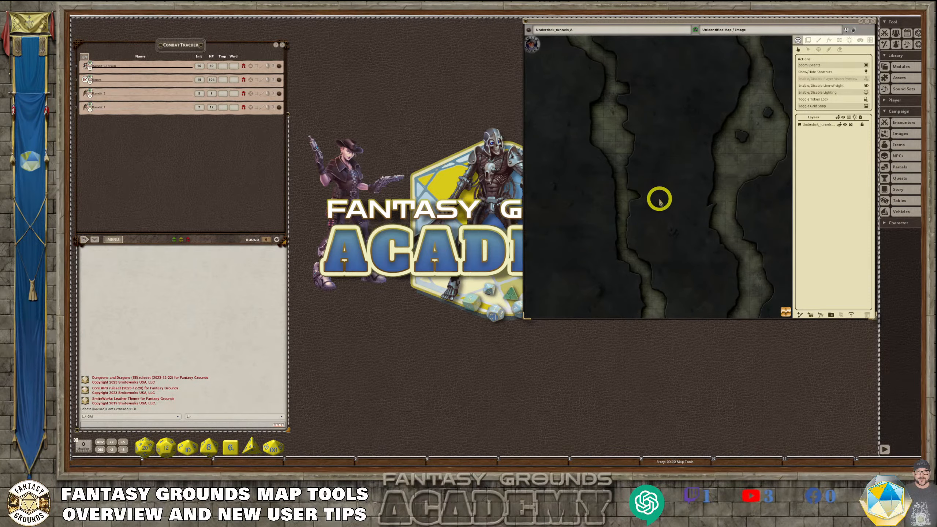
pyautogui.scroll(-1, 662, 204)
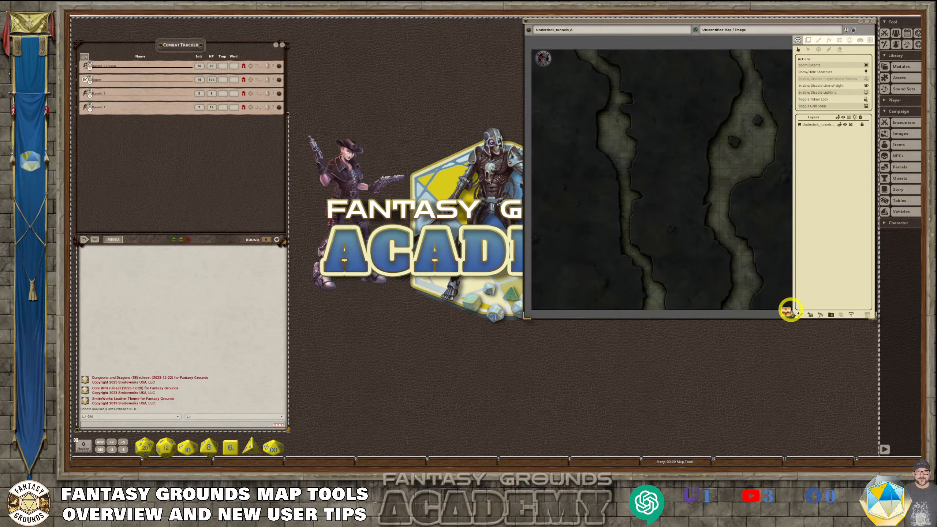
pyautogui.moveTo(785, 312)
pyautogui.mouseDown()
pyautogui.moveTo(774, 303)
pyautogui.moveTo(805, 326)
pyautogui.moveTo(761, 304)
pyautogui.moveTo(791, 320)
pyautogui.moveTo(784, 312)
pyautogui.mouseUp()
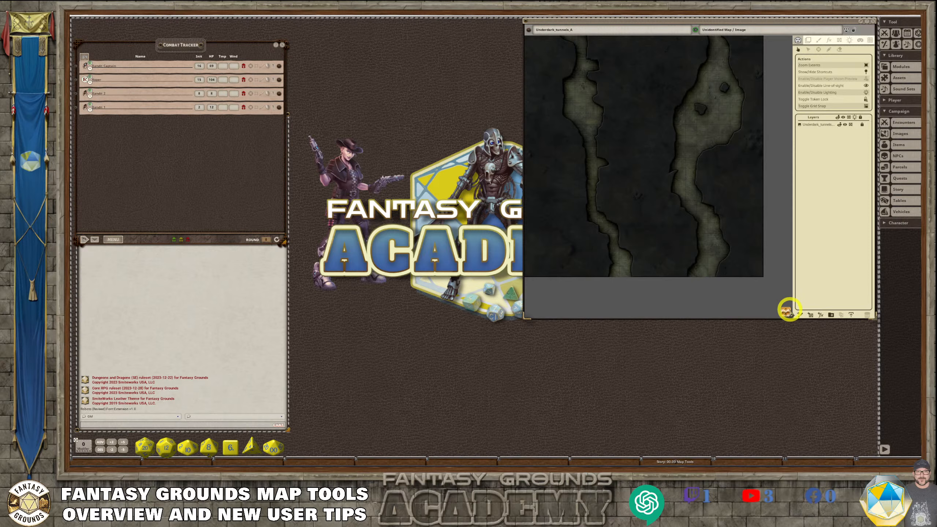
pyautogui.scroll(-2, 666, 207)
pyautogui.scroll(1, 607, 207)
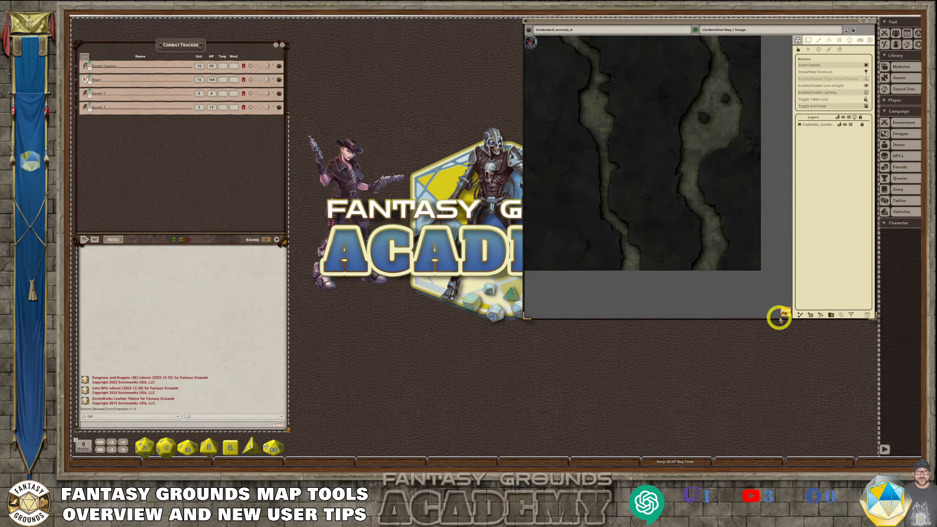
pyautogui.moveTo(786, 313); pyautogui.dragTo(690, 268)
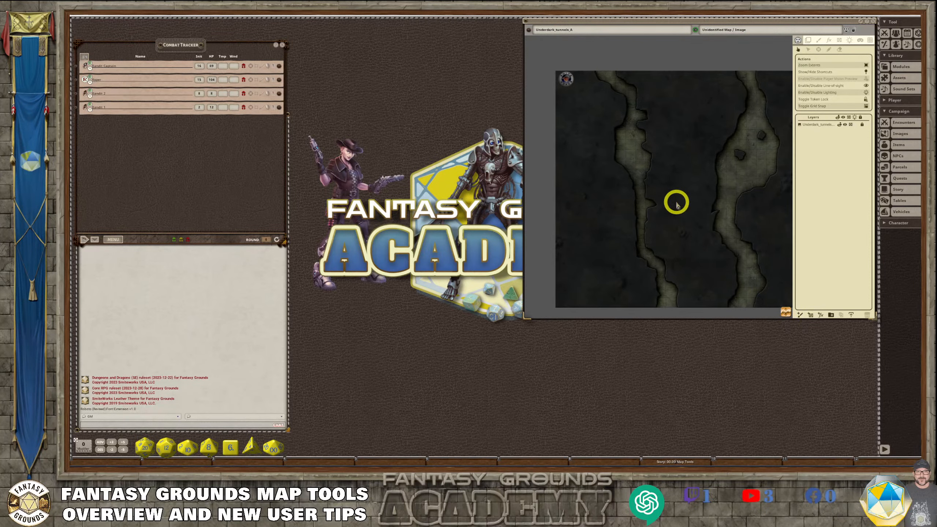
pyautogui.moveTo(675, 198)
pyautogui.mouseDown()
pyautogui.moveTo(671, 140)
pyautogui.moveTo(707, 177)
pyautogui.mouseUp()
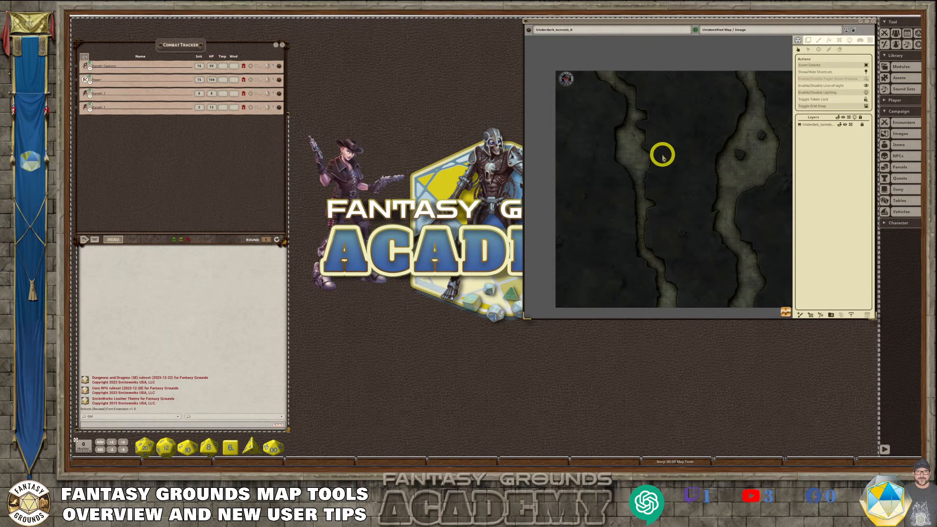
pyautogui.moveTo(689, 184); pyautogui.dragTo(665, 163)
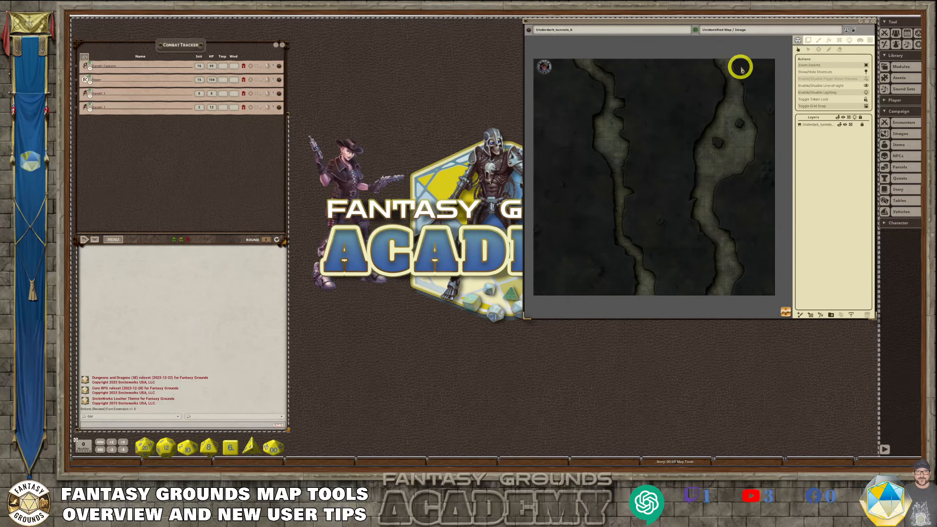
# Step: Show the map window's additional toolbar and try zooming the tunnel map to fit, in and out
pyautogui.click(846, 35)
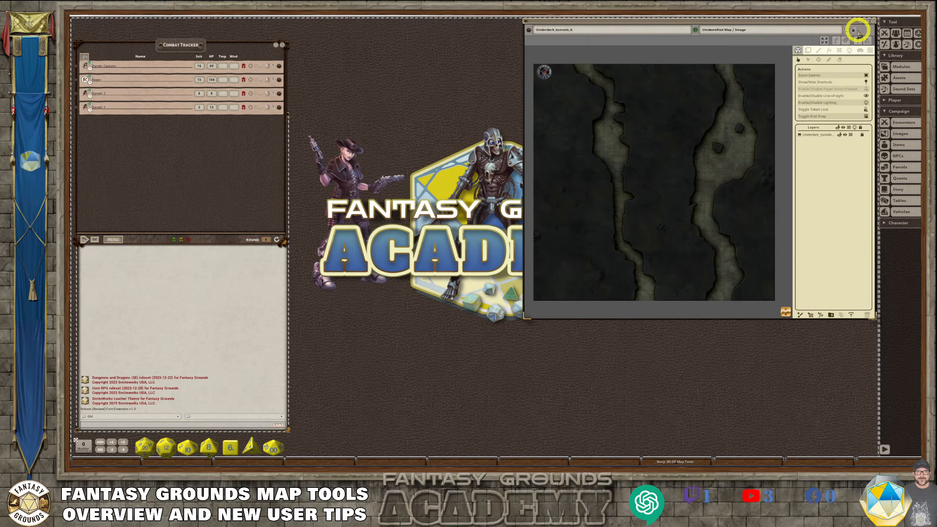
pyautogui.click(824, 42)
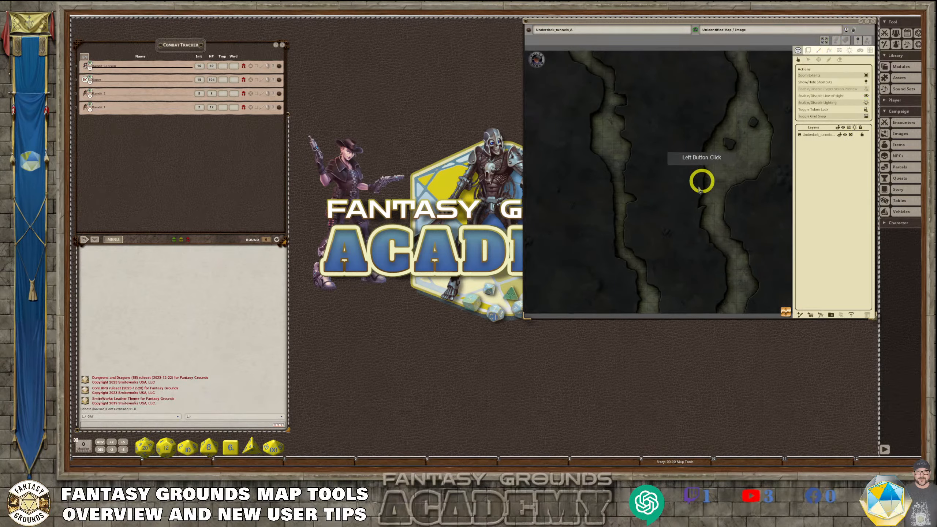
pyautogui.scroll(1, 697, 188)
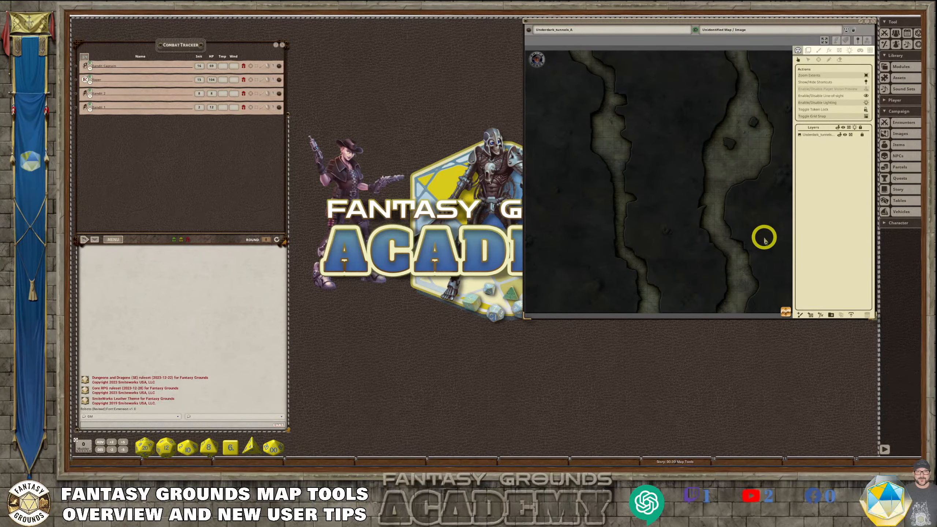
pyautogui.scroll(-2, 663, 233)
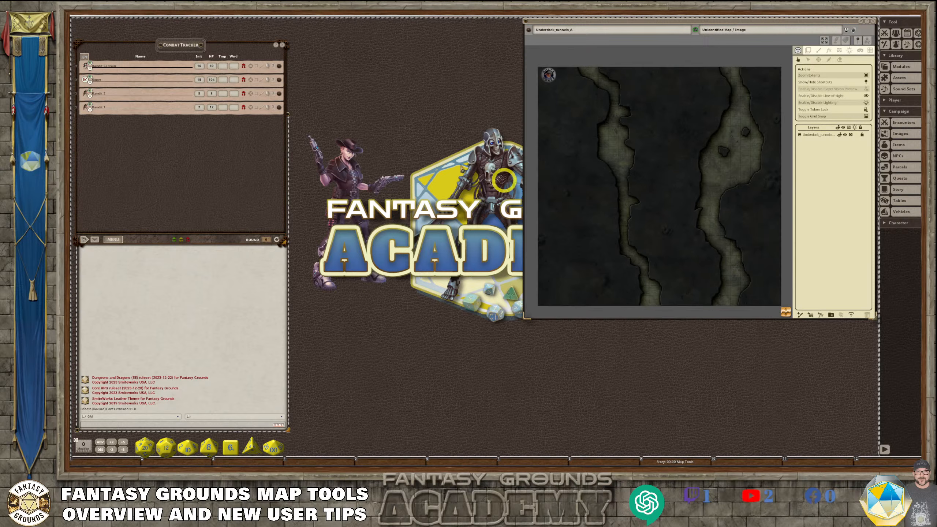
pyautogui.scroll(2, 717, 237)
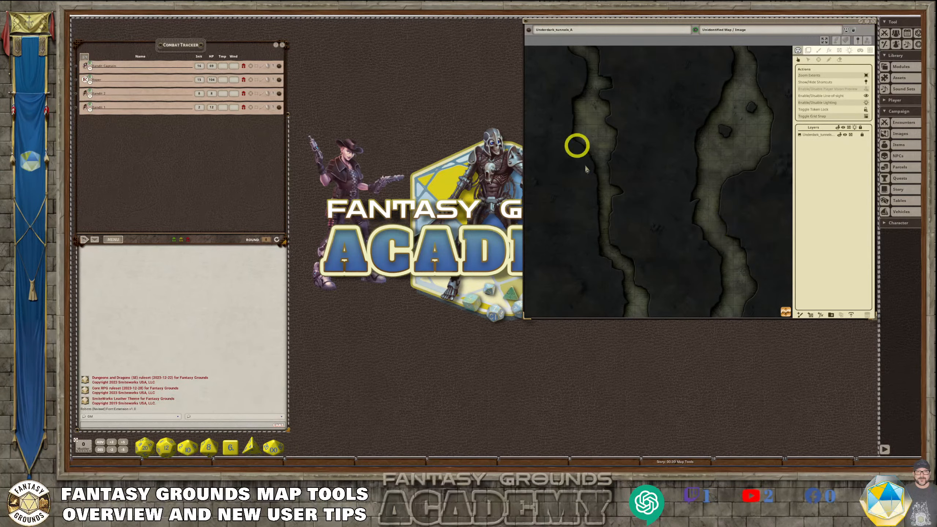
pyautogui.scroll(-2, 628, 201)
pyautogui.scroll(2, 629, 205)
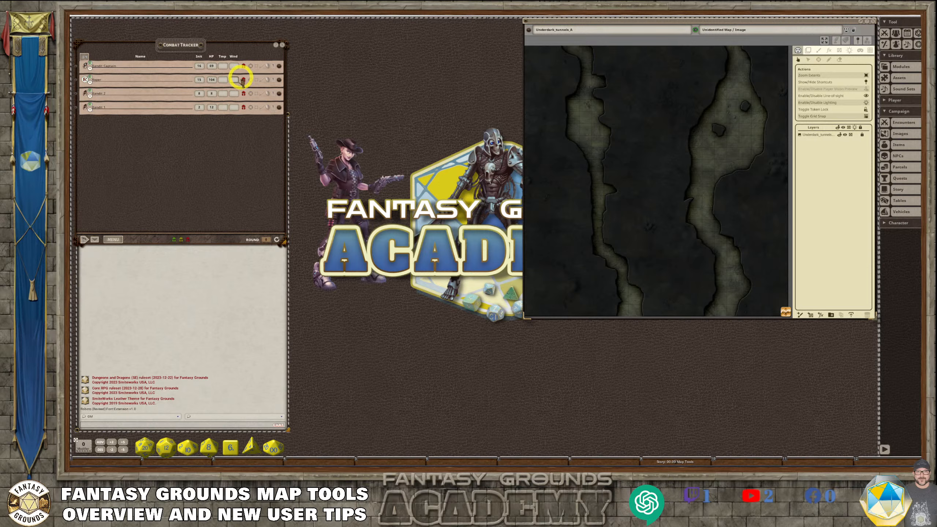
pyautogui.scroll(1, 769, 210)
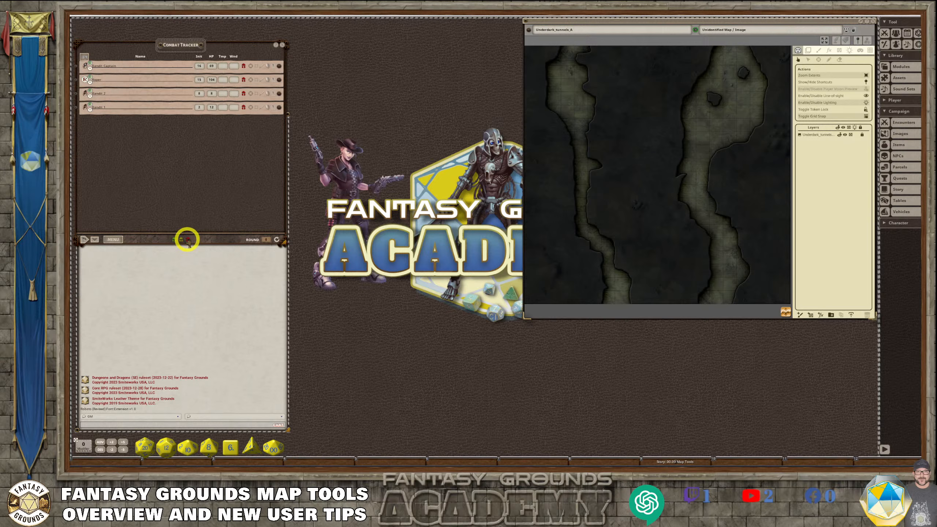
# Step: Place the Combat Tracker's hostile tokens on the tunnel map beside the wide eastern tunnel, and inspect them at several zoom levels
pyautogui.moveTo(187, 239); pyautogui.dragTo(736, 137)
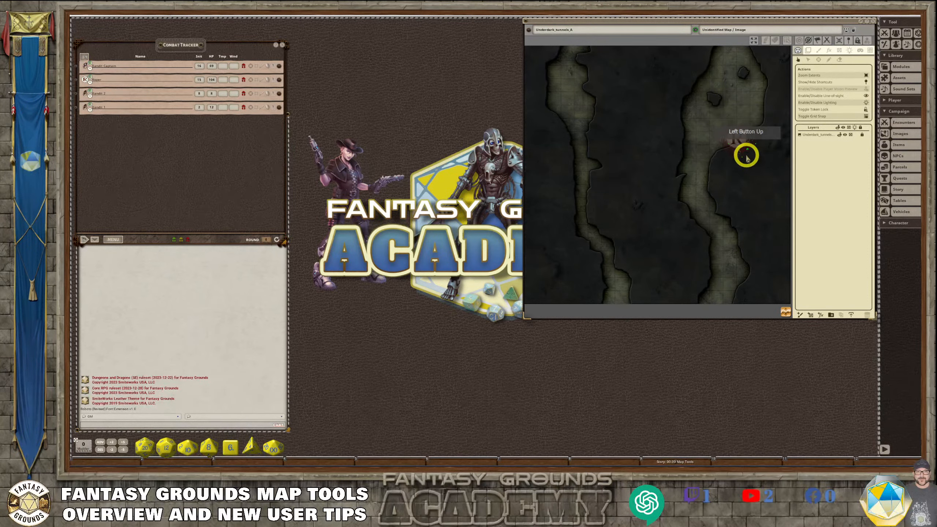
pyautogui.scroll(3, 768, 147)
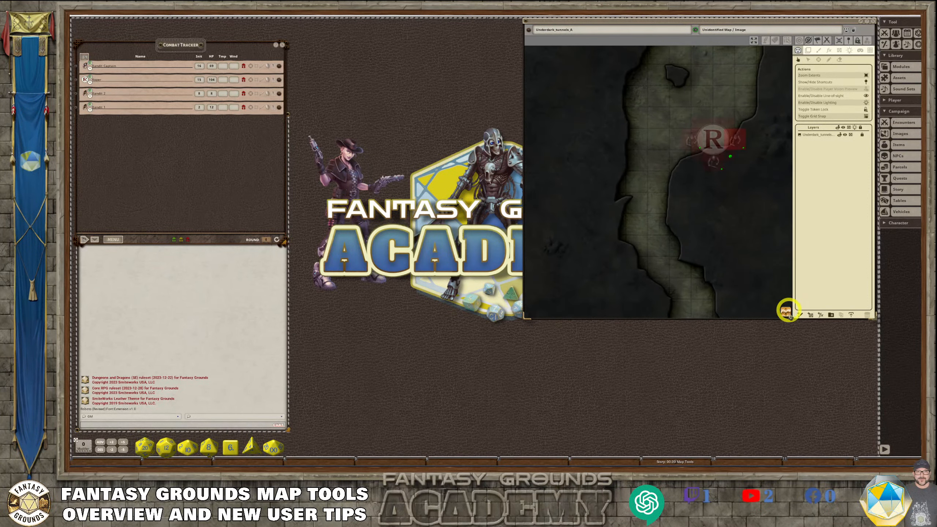
pyautogui.moveTo(787, 311); pyautogui.dragTo(885, 281)
pyautogui.scroll(-1, 656, 203)
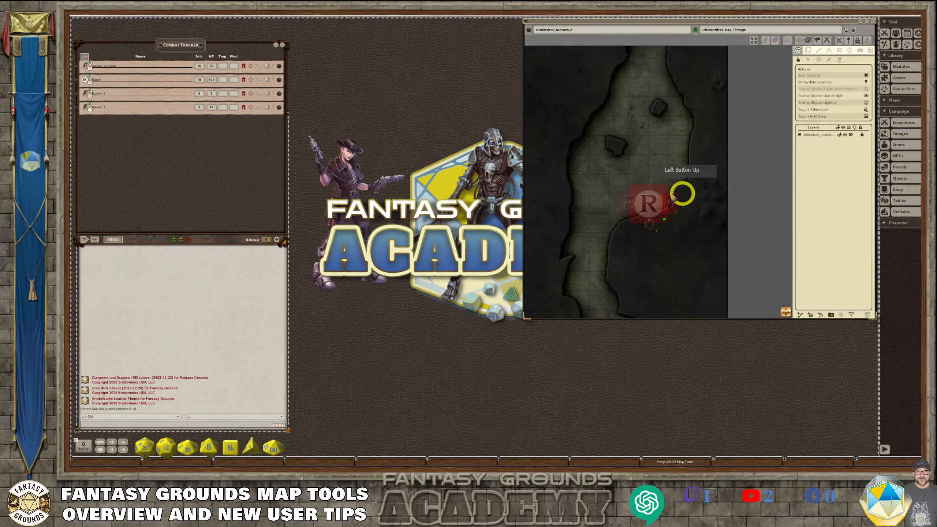
pyautogui.scroll(-4, 635, 230)
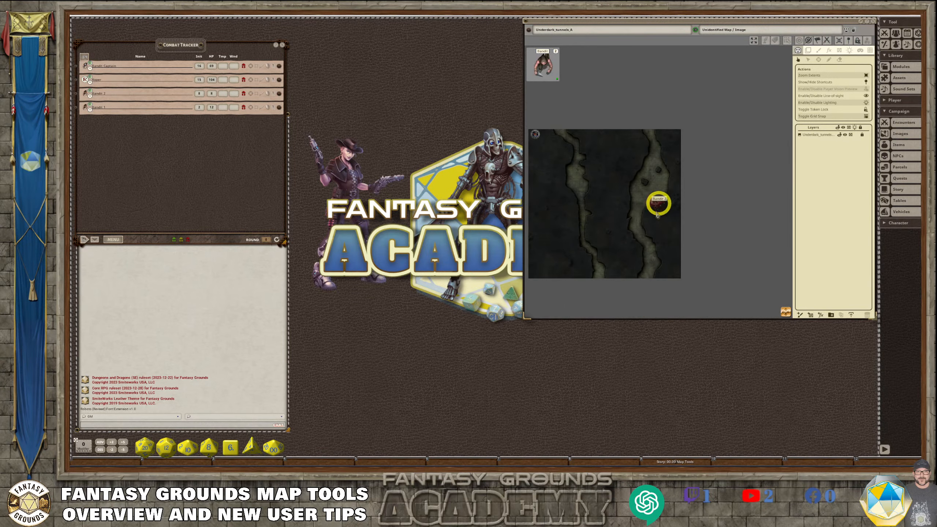
# Step: Move the Roper's token from beside the wide eastern tunnel into the wider chamber of the western tunnel
pyautogui.moveTo(661, 192); pyautogui.dragTo(568, 172)
pyautogui.scroll(5, 647, 202)
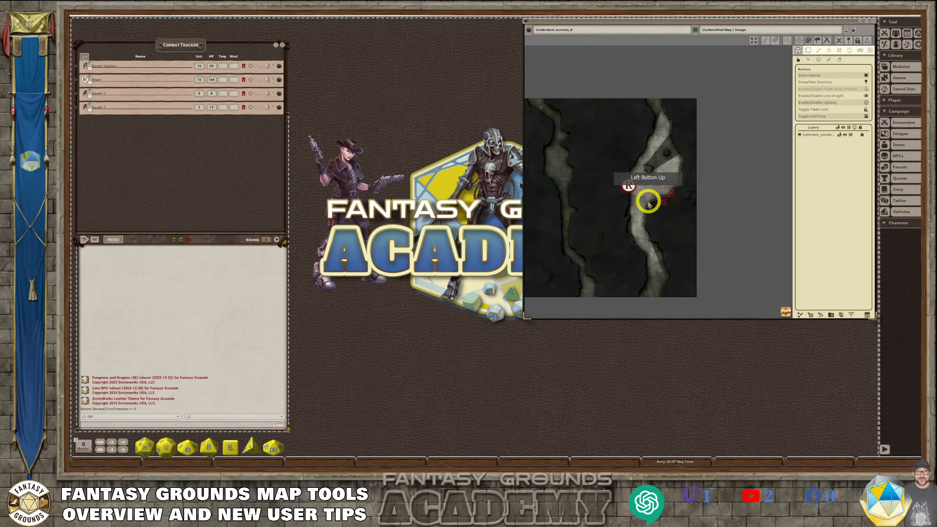
pyautogui.scroll(-2, 635, 203)
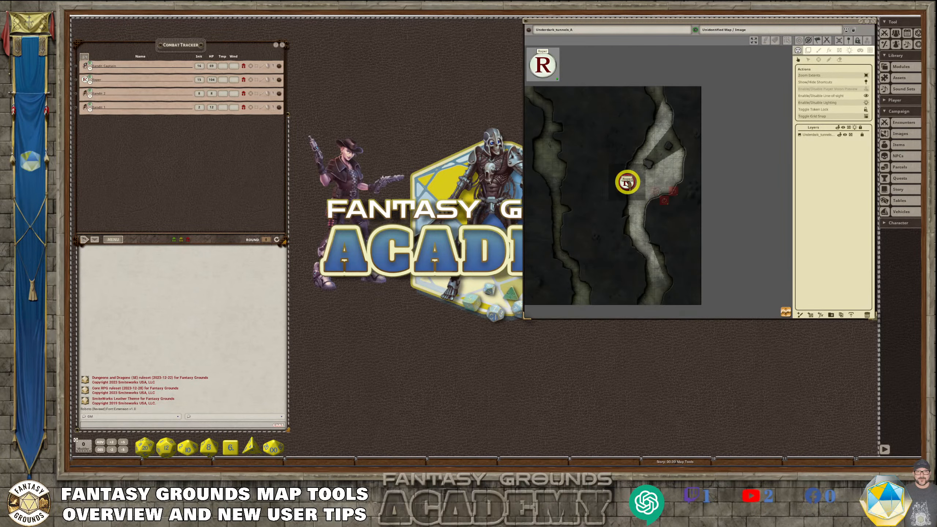
pyautogui.scroll(1, 628, 185)
pyautogui.scroll(-1, 628, 189)
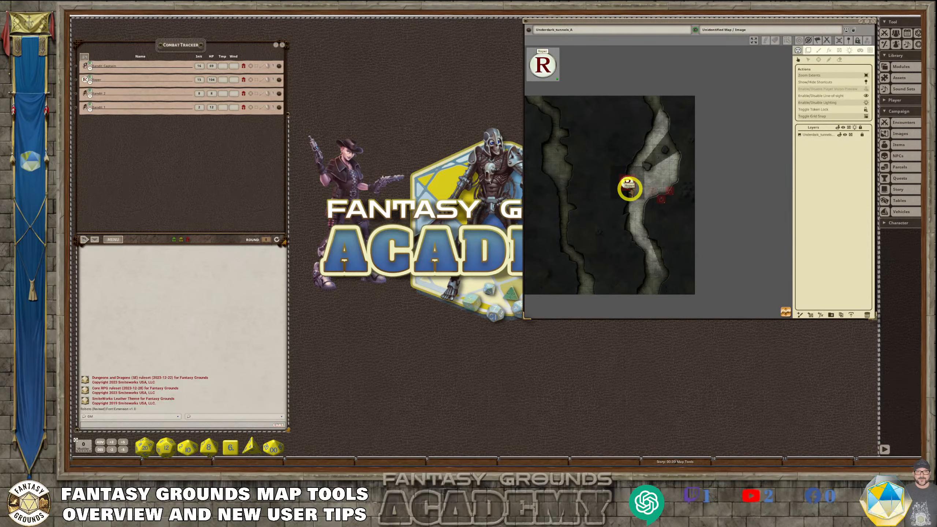
pyautogui.moveTo(628, 188); pyautogui.dragTo(551, 157)
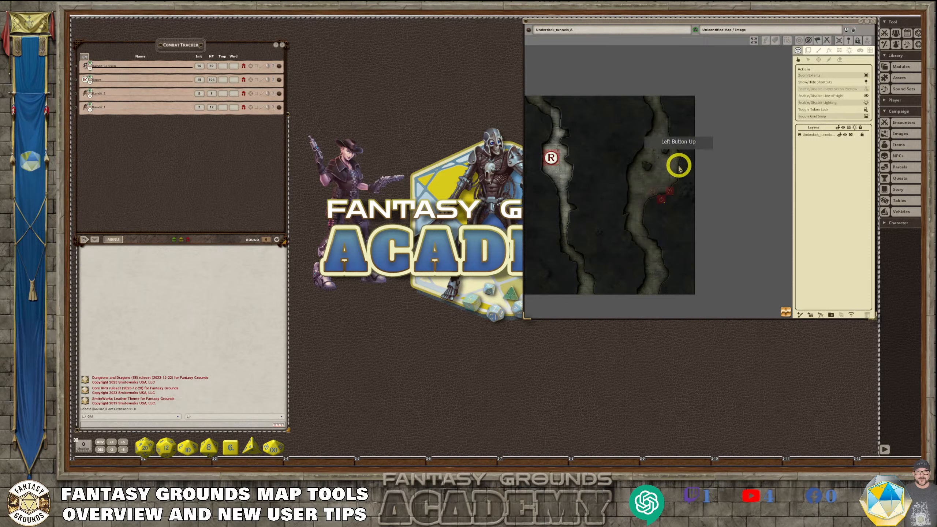
# Step: Examine the map's line-of-sight walls around both tunnels and where the Roper and bandit tokens sit relative to them
pyautogui.click(839, 51)
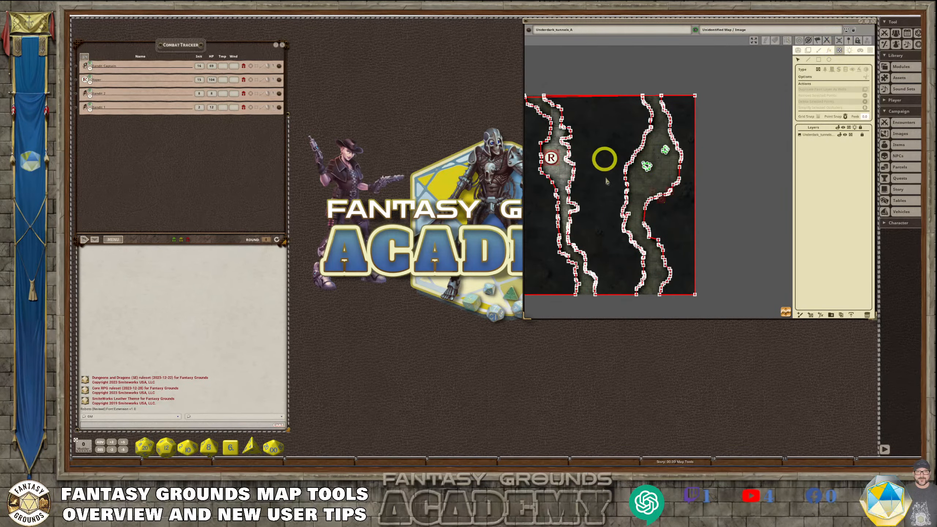
pyautogui.scroll(2, 603, 173)
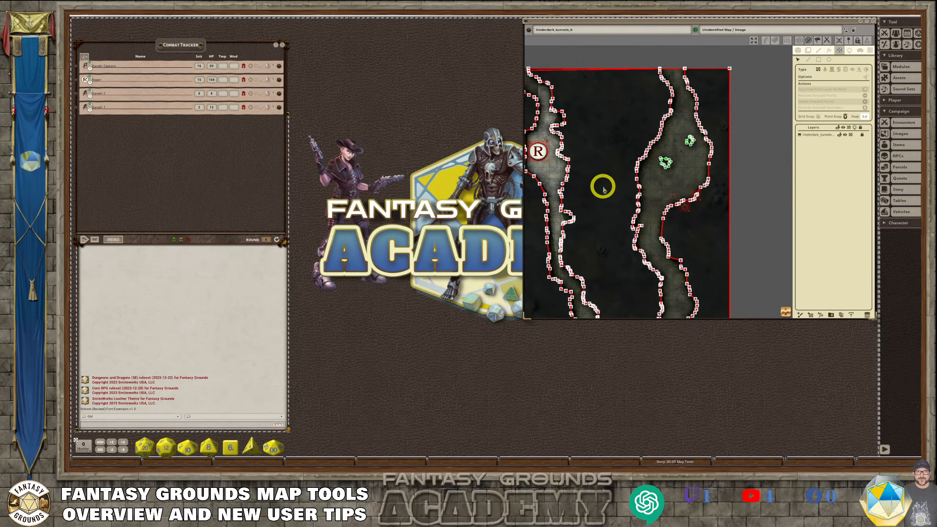
pyautogui.scroll(-2, 658, 177)
pyautogui.scroll(1, 569, 168)
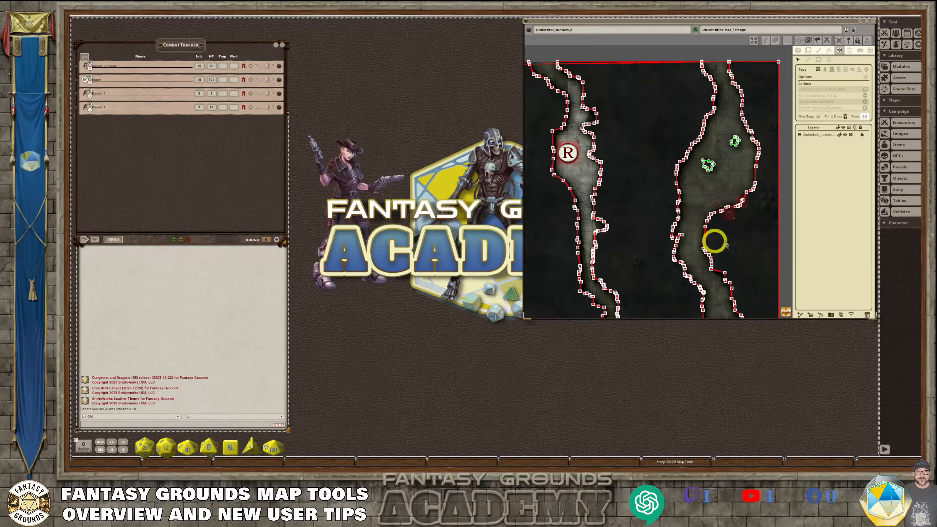
pyautogui.click(797, 51)
pyautogui.scroll(1, 763, 246)
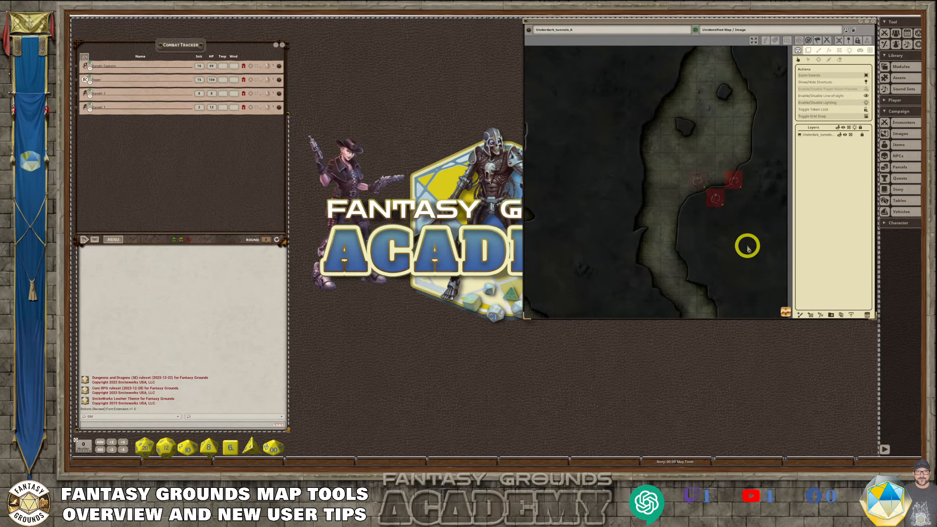
pyautogui.click(704, 186)
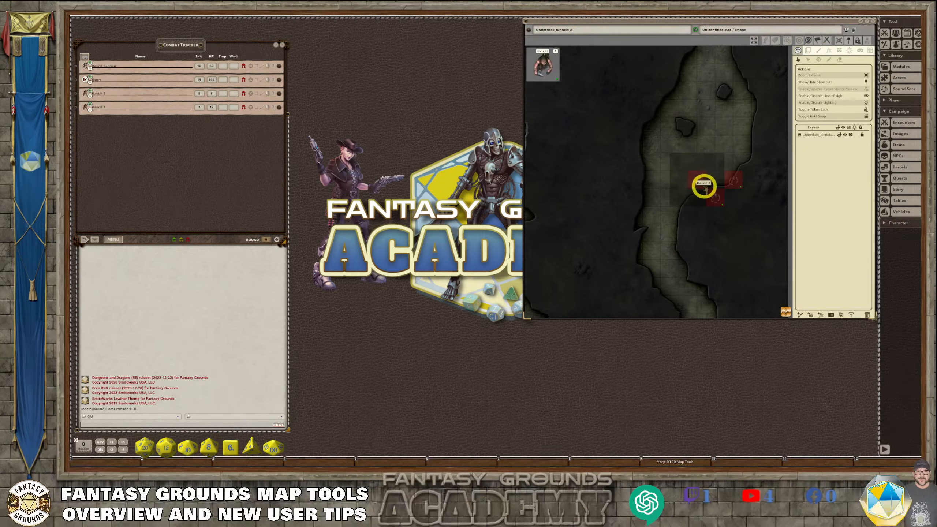
pyautogui.click(839, 51)
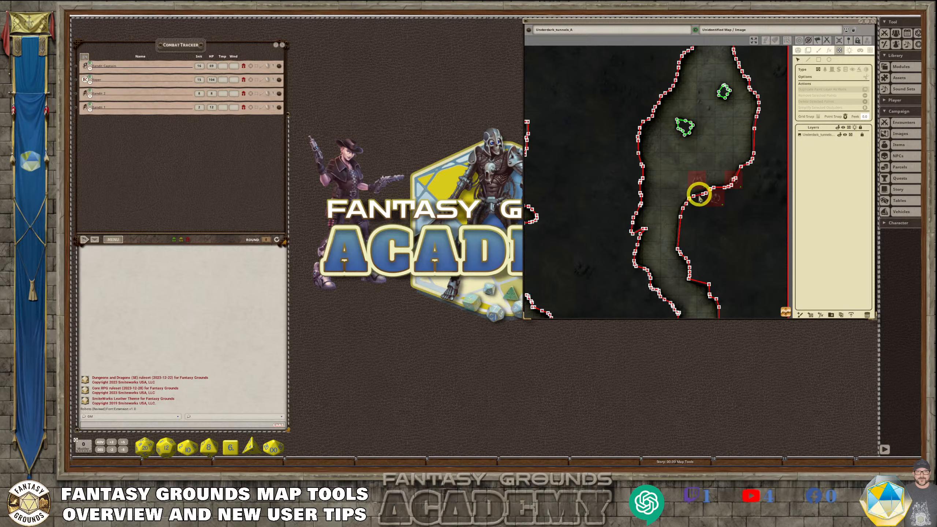
pyautogui.click(797, 50)
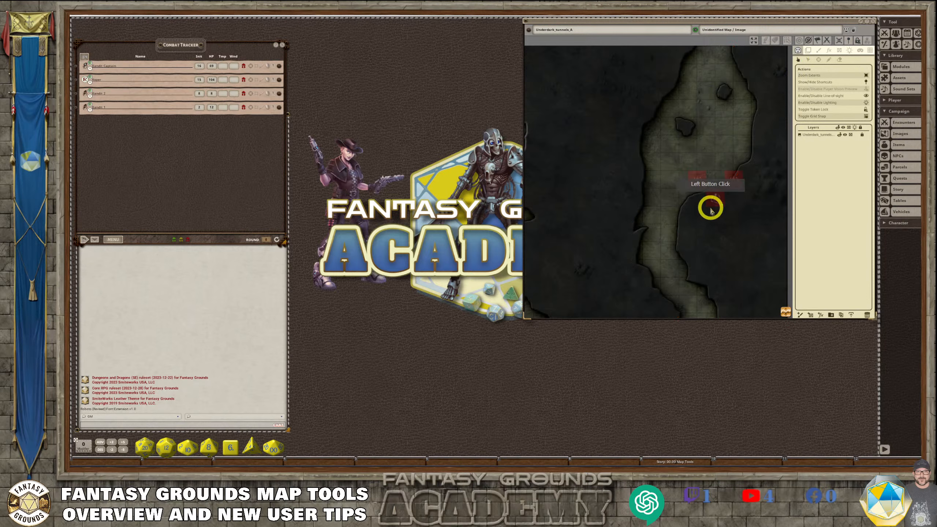
# Step: Move the Bandit Captain and both Bandit tokens off the rock wall onto open floor inside the wide eastern tunnel
pyautogui.scroll(3, 708, 206)
pyautogui.moveTo(692, 166); pyautogui.dragTo(648, 111)
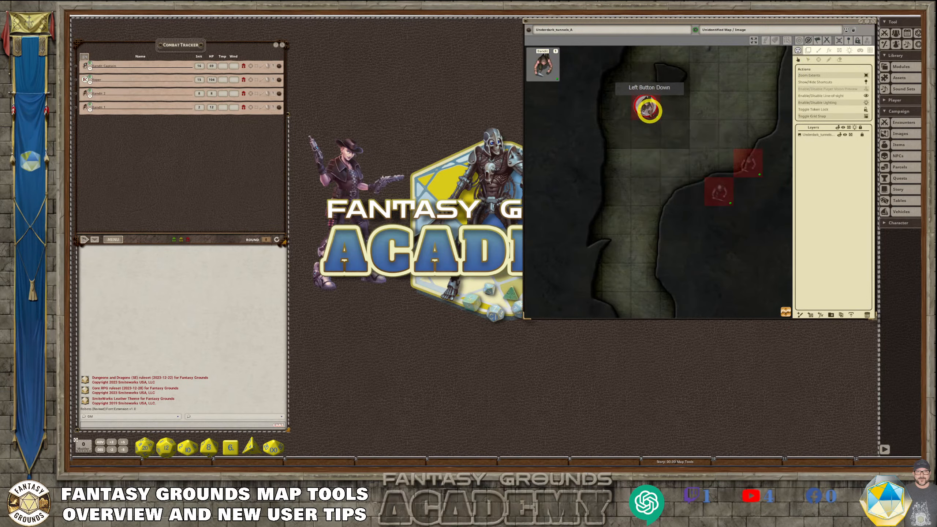
pyautogui.moveTo(747, 163); pyautogui.dragTo(732, 180)
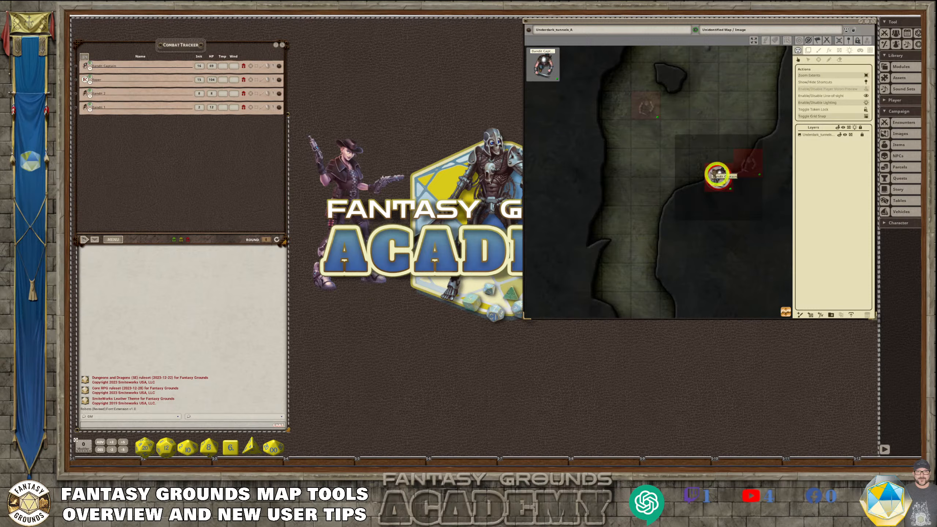
pyautogui.moveTo(718, 176); pyautogui.dragTo(645, 163)
pyautogui.scroll(-2, 709, 203)
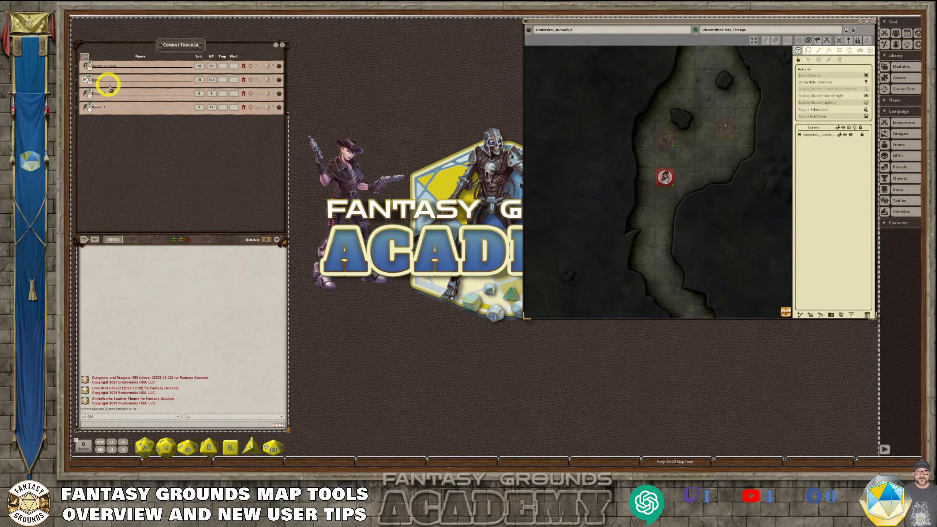
# Step: Set the Roper's faction to neutral in the Combat Tracker and make the Bandit Captain the active combatant
pyautogui.click(243, 80)
pyautogui.click(244, 81)
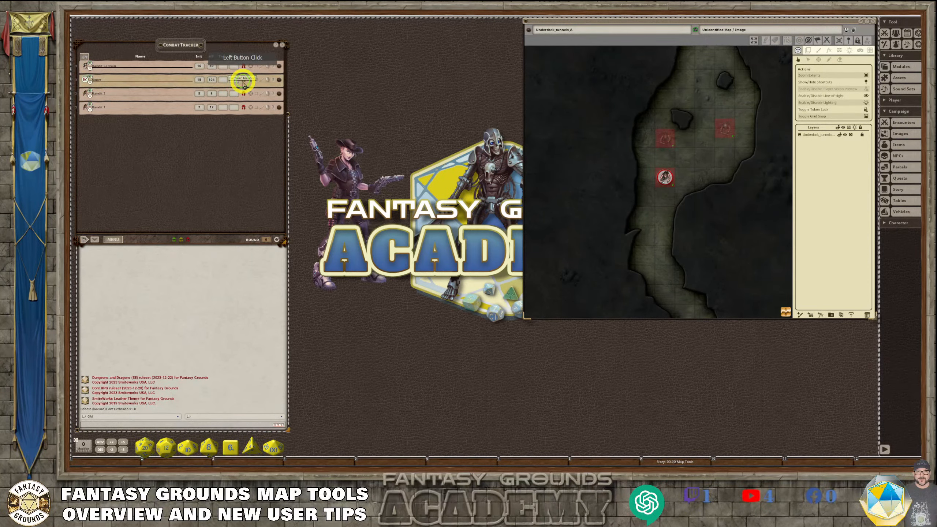
pyautogui.click(77, 69)
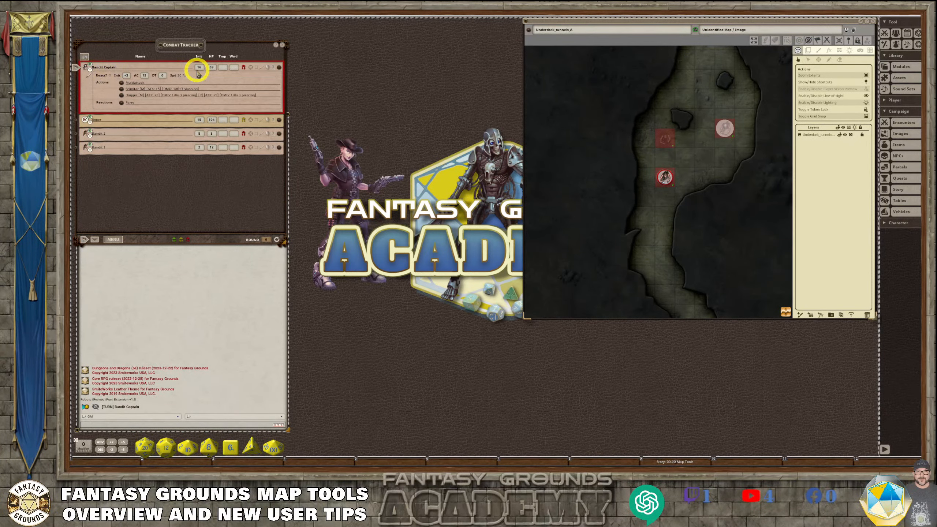
# Step: Reroll initiative for all combatants in the Combat Tracker and check their tokens on the tunnel map
pyautogui.click(119, 240)
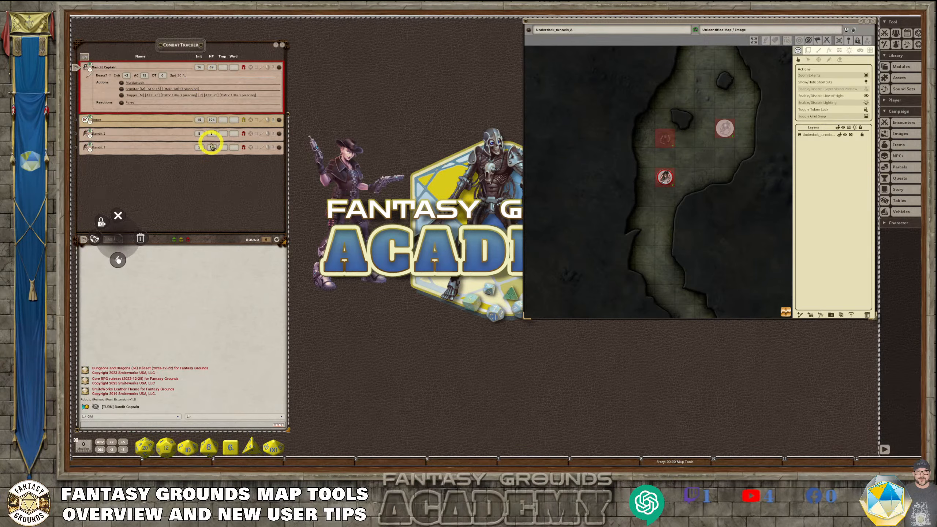
pyautogui.click(95, 239)
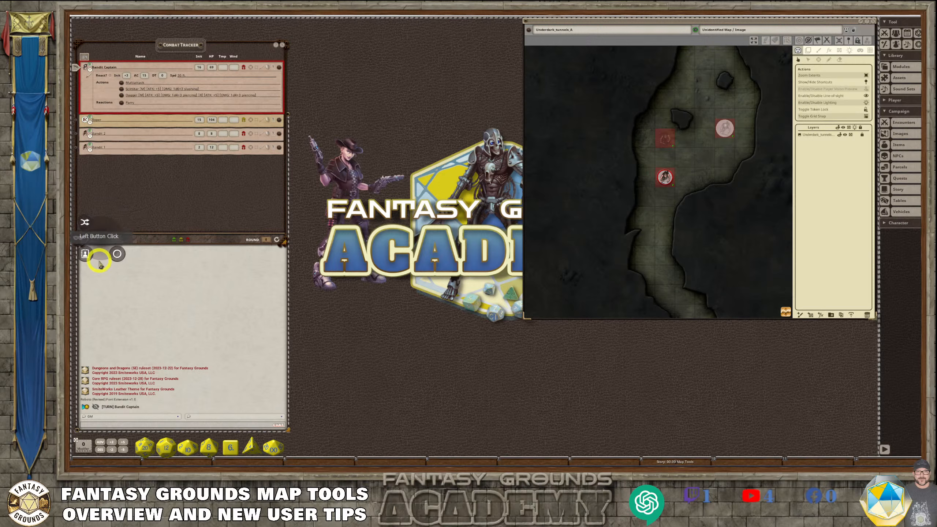
pyautogui.click(84, 224)
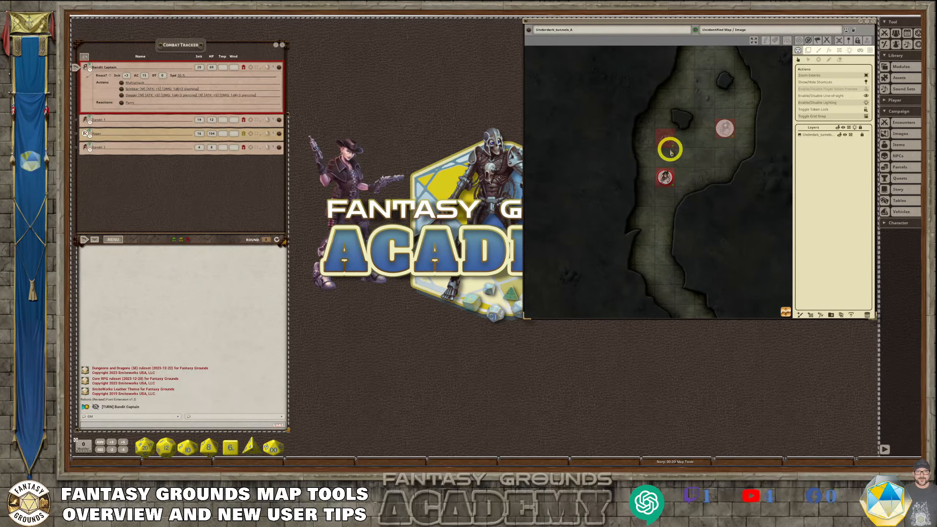
pyautogui.scroll(-1, 694, 155)
pyautogui.scroll(1, 695, 160)
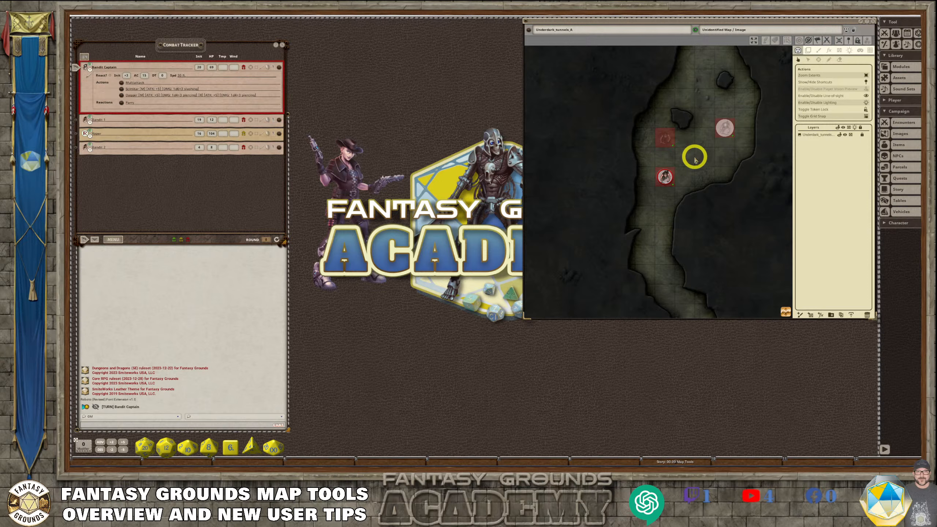
# Step: Open the Options window beside the Combat Tracker, enlarge it vertically, and turn on Turn: Auto-center map
pyautogui.click(916, 43)
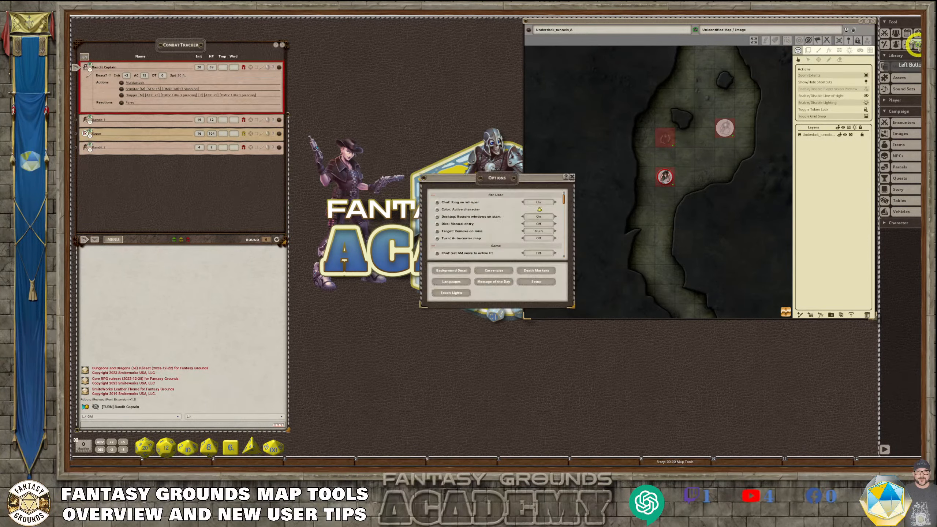
pyautogui.moveTo(488, 185); pyautogui.dragTo(361, 44)
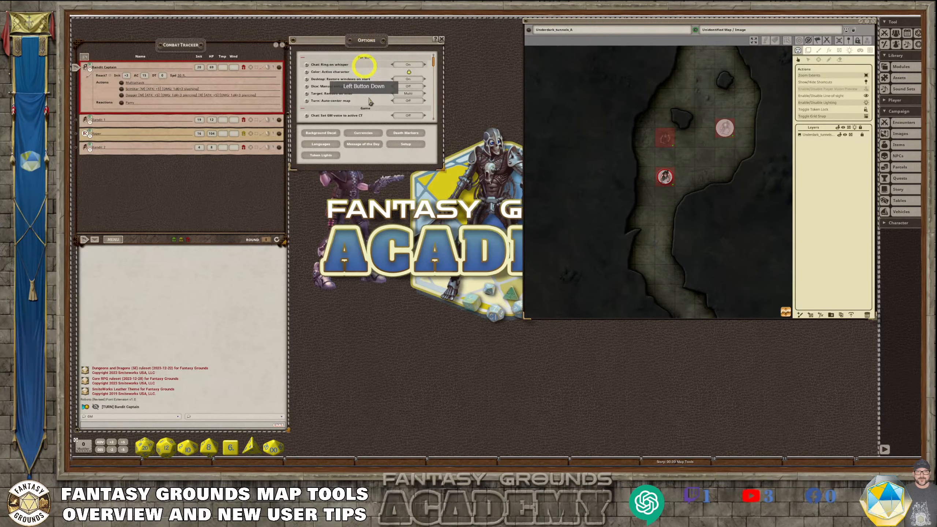
pyautogui.moveTo(384, 169); pyautogui.dragTo(360, 375)
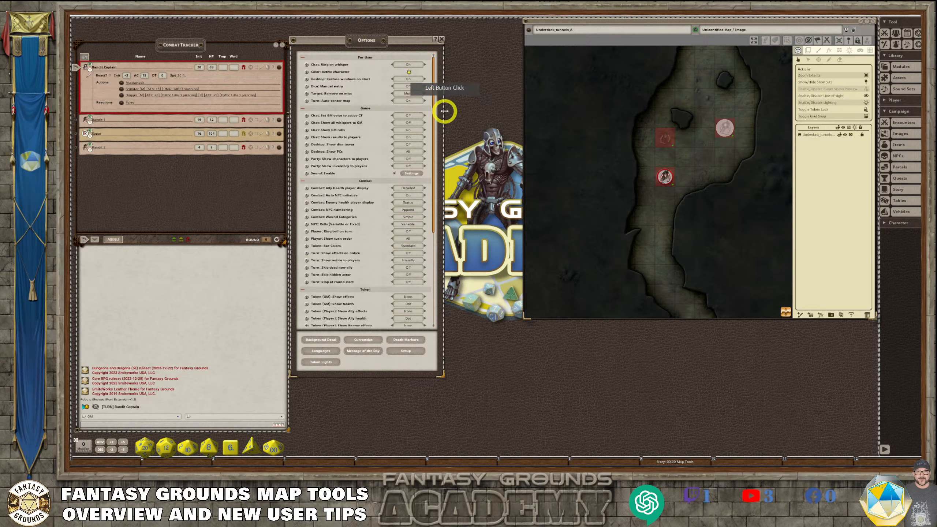
pyautogui.click(413, 103)
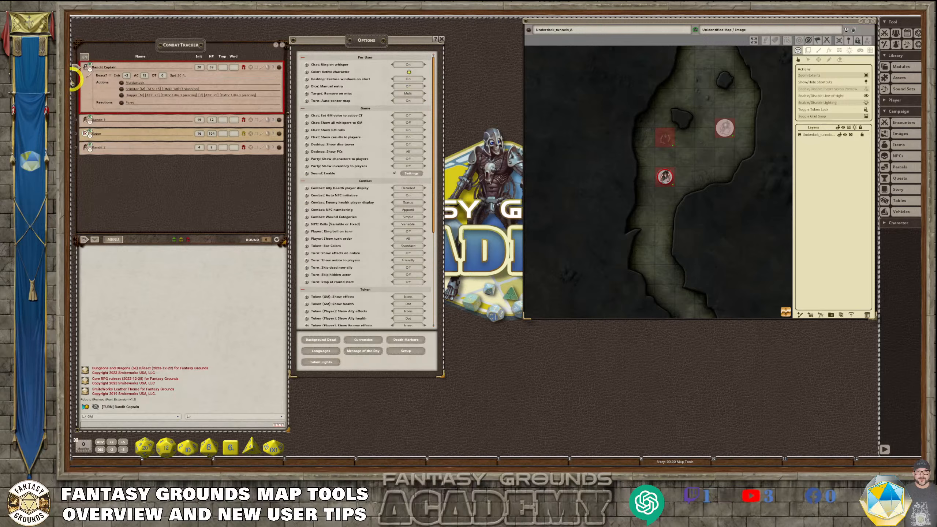
# Step: Advance the combat turn to Bandit 1 and on to the Roper, and return the turn to Bandit 1
pyautogui.click(85, 238)
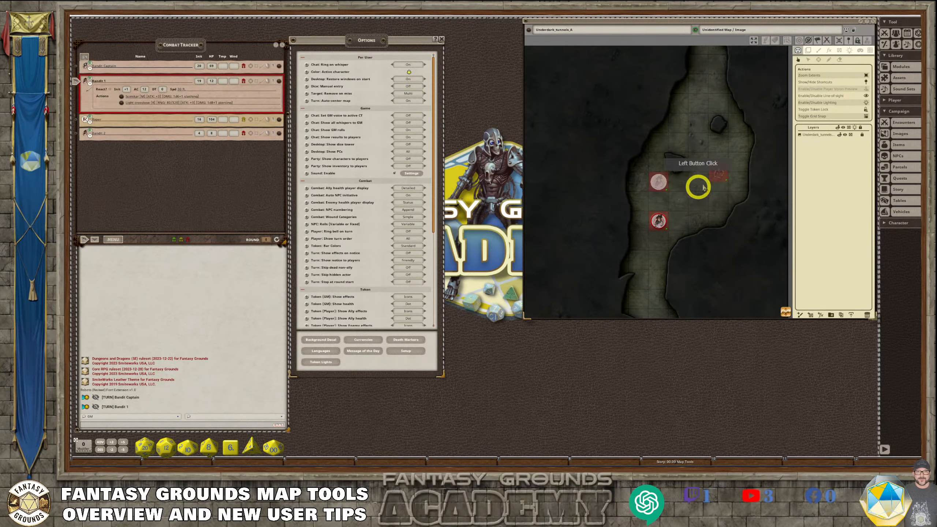
pyautogui.moveTo(656, 181)
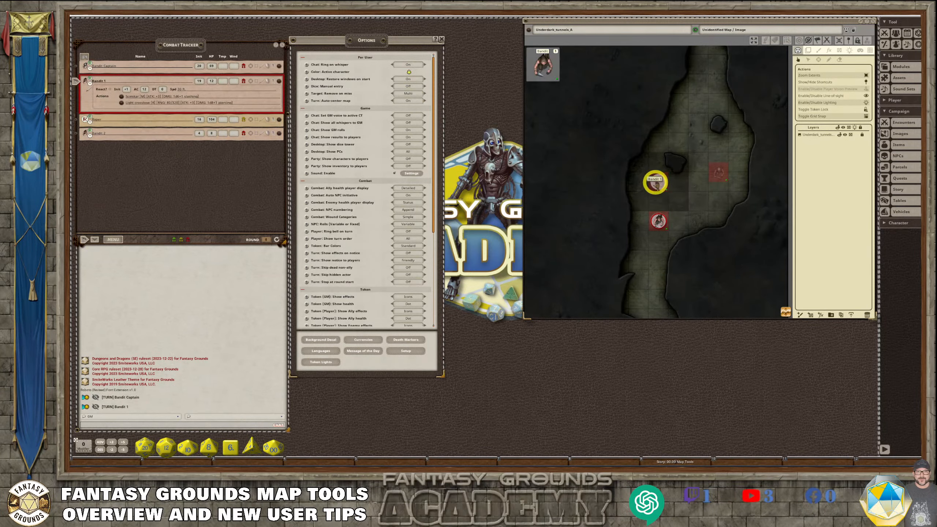
pyautogui.click(95, 239)
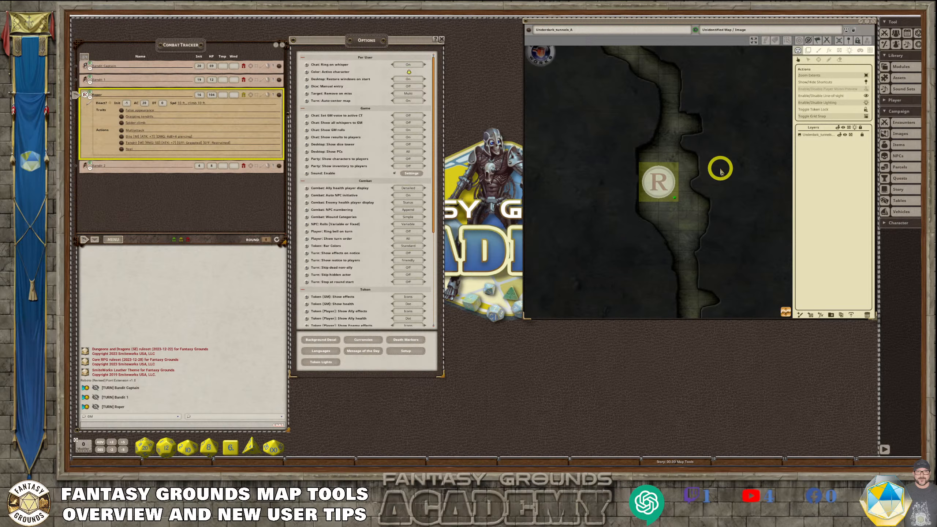
pyautogui.moveTo(668, 178)
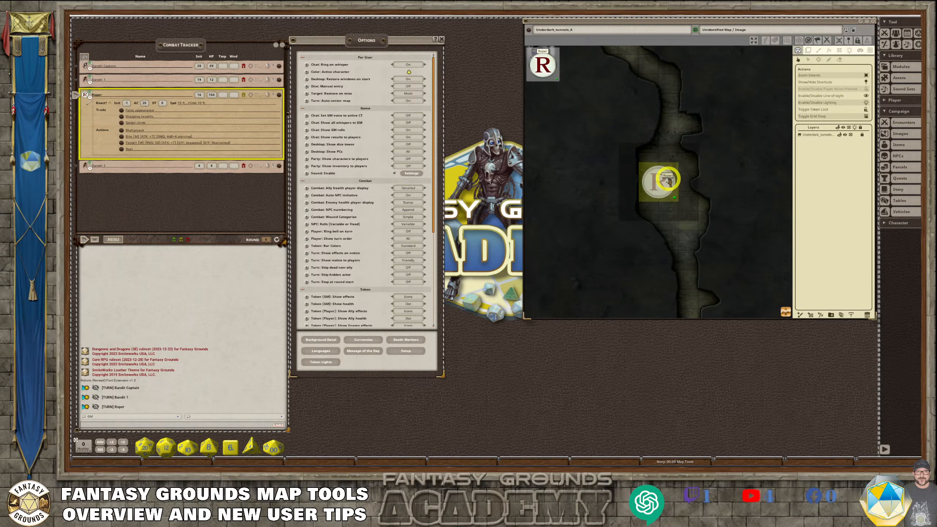
pyautogui.moveTo(75, 97); pyautogui.dragTo(75, 81)
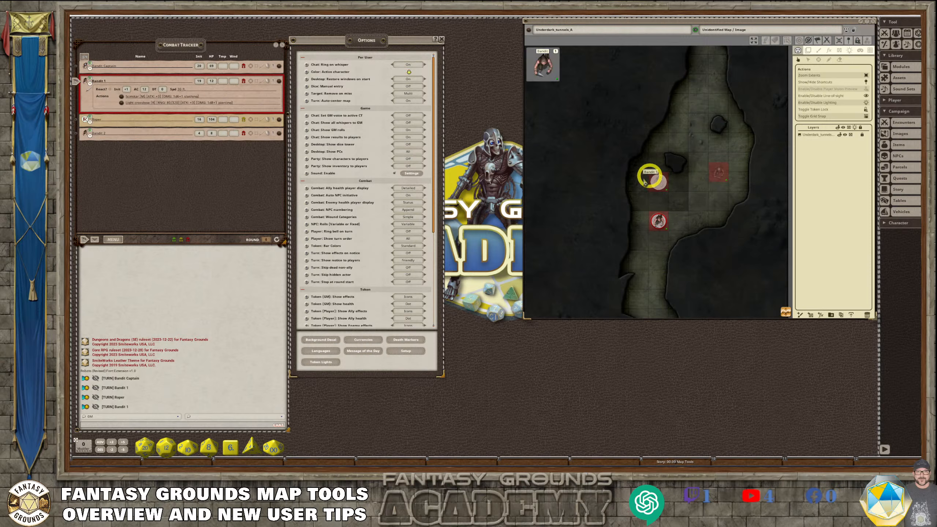
# Step: Fit both tunnels in the map window and turn off the Turn: Auto-center map option
pyautogui.scroll(-1, 670, 207)
pyautogui.scroll(-3, 679, 207)
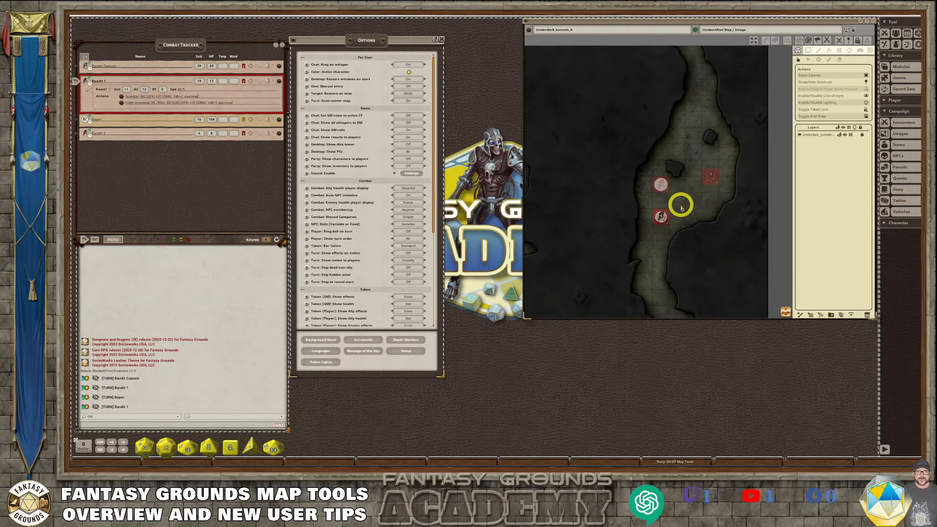
pyautogui.click(785, 312)
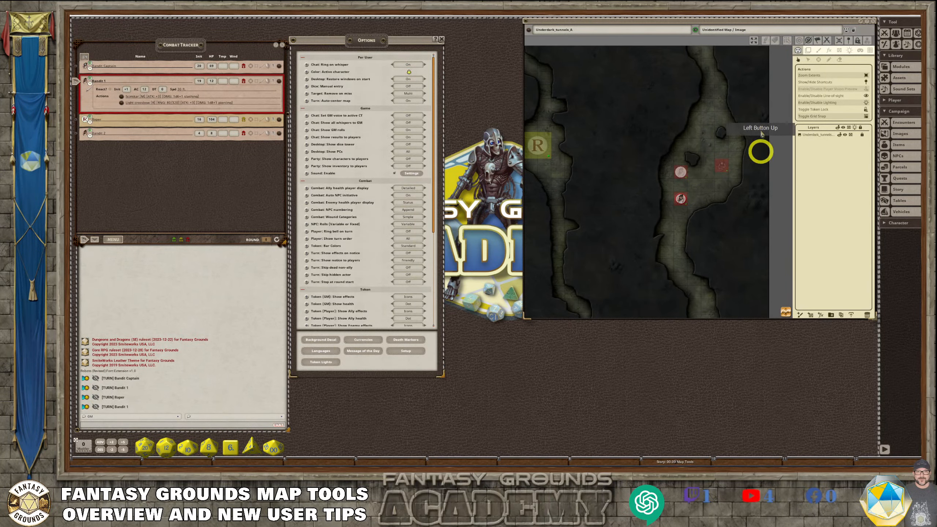
pyautogui.click(753, 40)
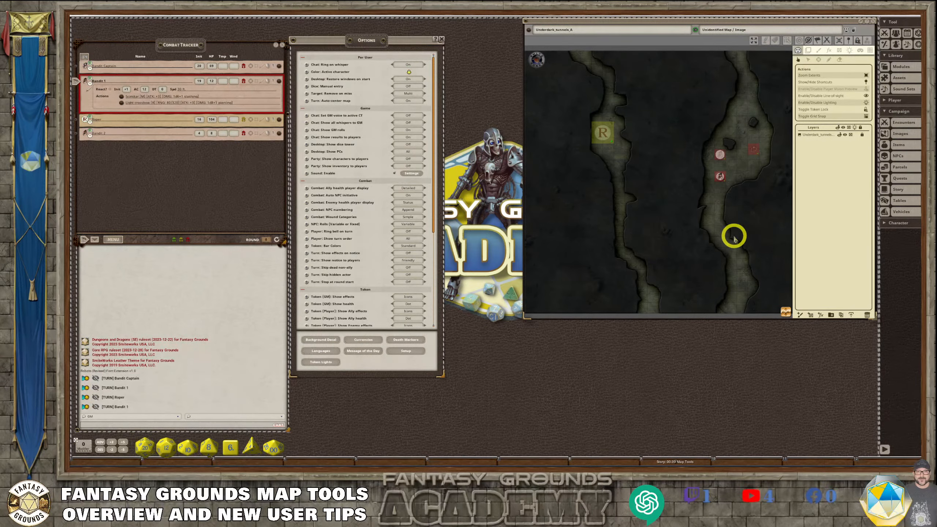
pyautogui.scroll(2, 733, 236)
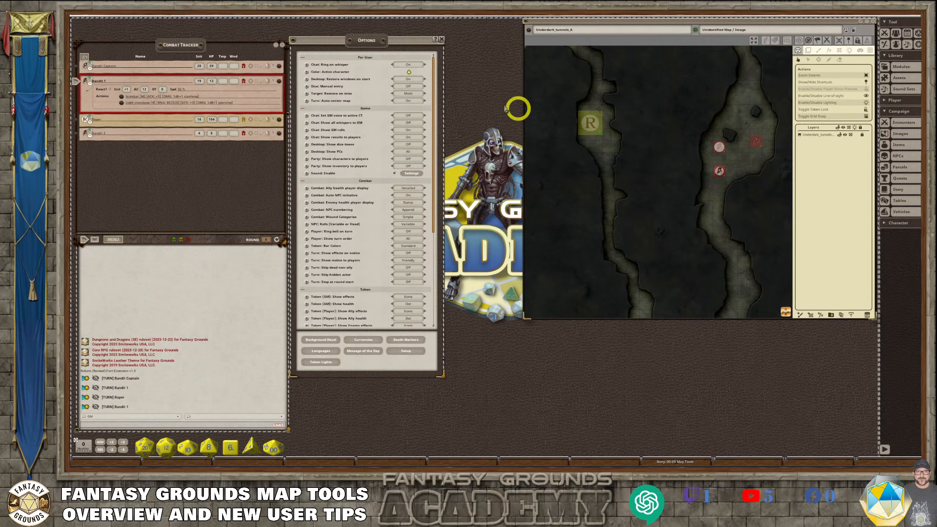
pyautogui.click(417, 104)
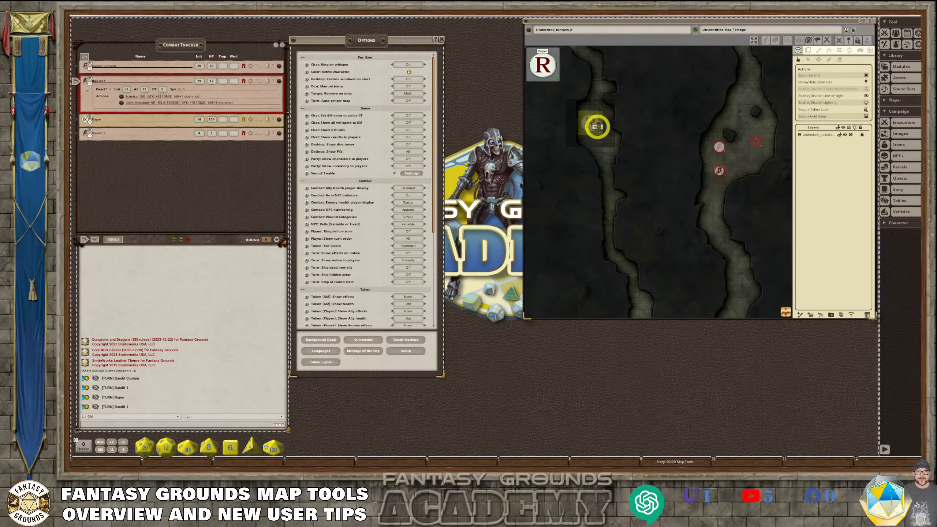
# Step: Select the Roper's token and inspect its field of view in the western tunnel
pyautogui.moveTo(591, 120)
pyautogui.mouseDown()
pyautogui.moveTo(611, 136)
pyautogui.moveTo(589, 129)
pyautogui.mouseUp()
pyautogui.scroll(-2, 664, 205)
pyautogui.scroll(1, 670, 215)
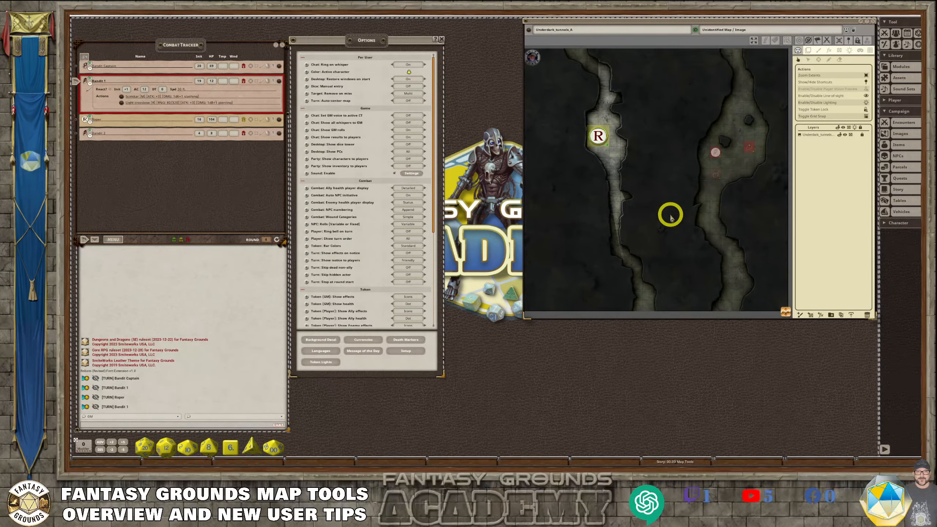
# Step: Advance the combat turn from Bandit 1 to the Bandit Captain, and on through another full round back to the Bandit Captain
pyautogui.scroll(-1, 670, 215)
pyautogui.scroll(1, 670, 216)
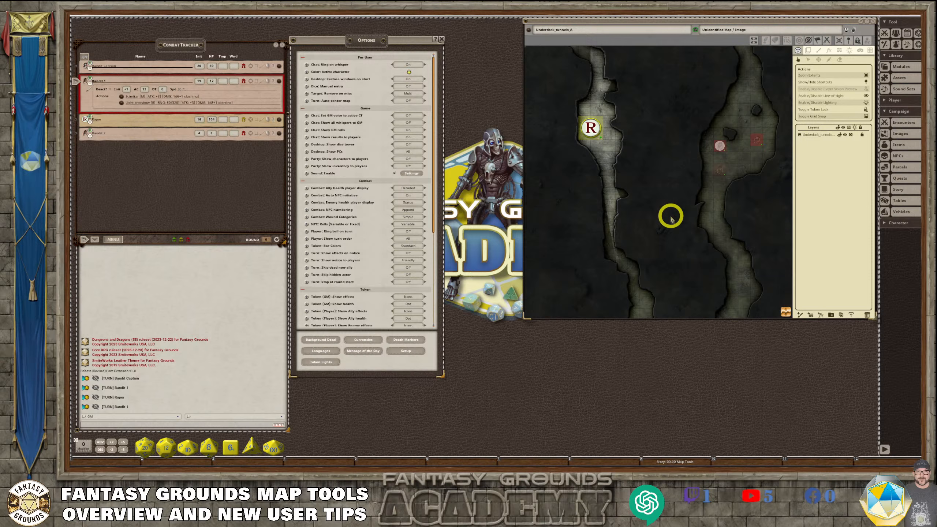
pyautogui.scroll(2, 669, 216)
pyautogui.scroll(-1, 667, 211)
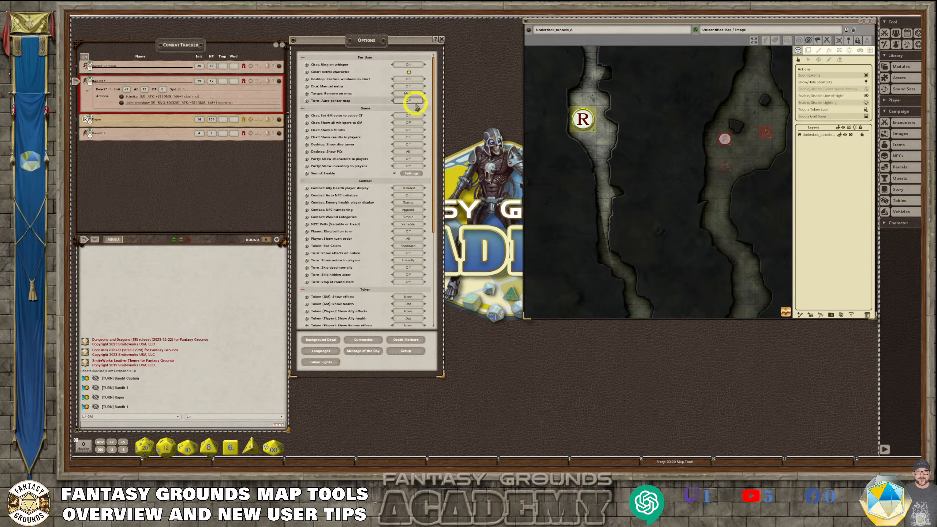
pyautogui.click(93, 240)
pyautogui.click(94, 239)
pyautogui.click(94, 240)
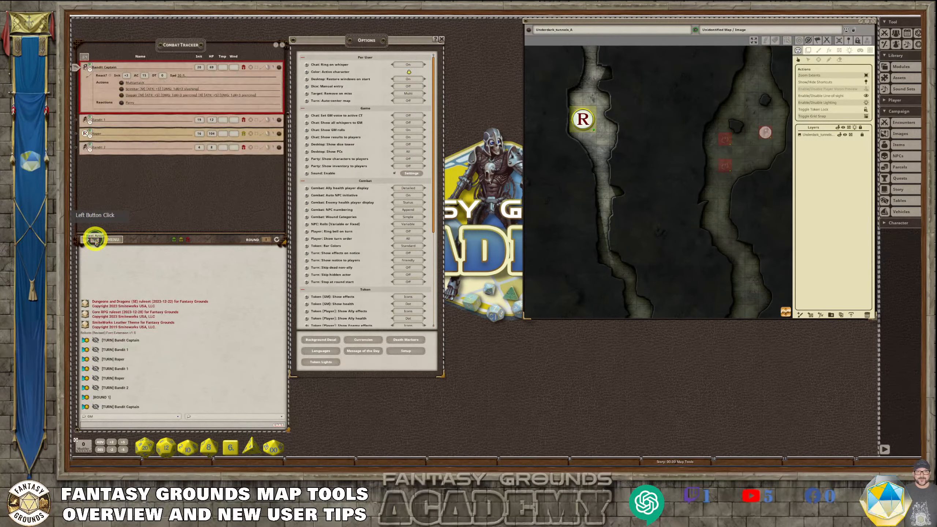
pyautogui.click(95, 240)
pyautogui.click(94, 240)
pyautogui.click(94, 240)
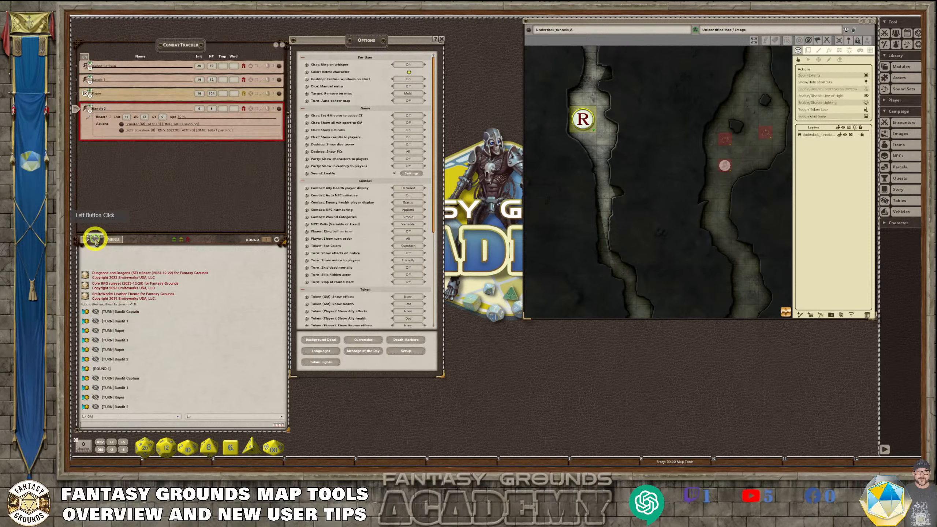
pyautogui.click(95, 240)
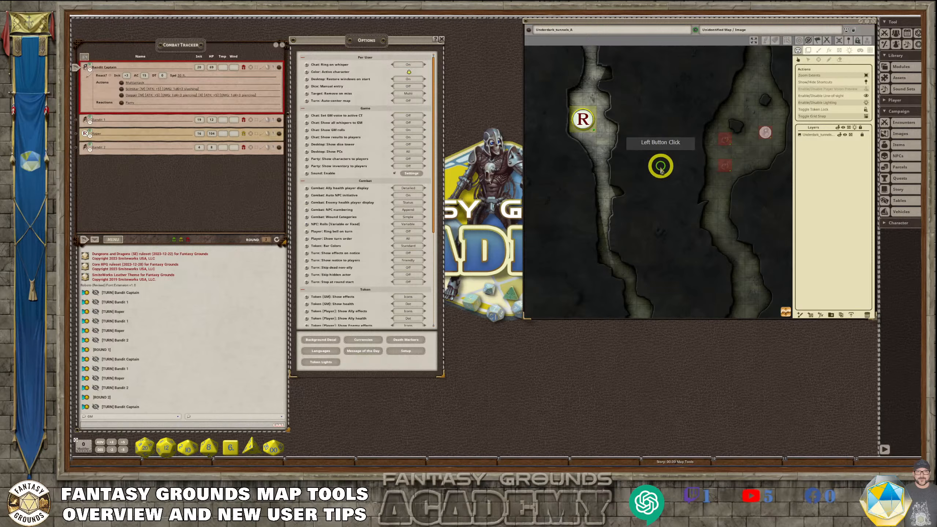
pyautogui.scroll(2, 659, 166)
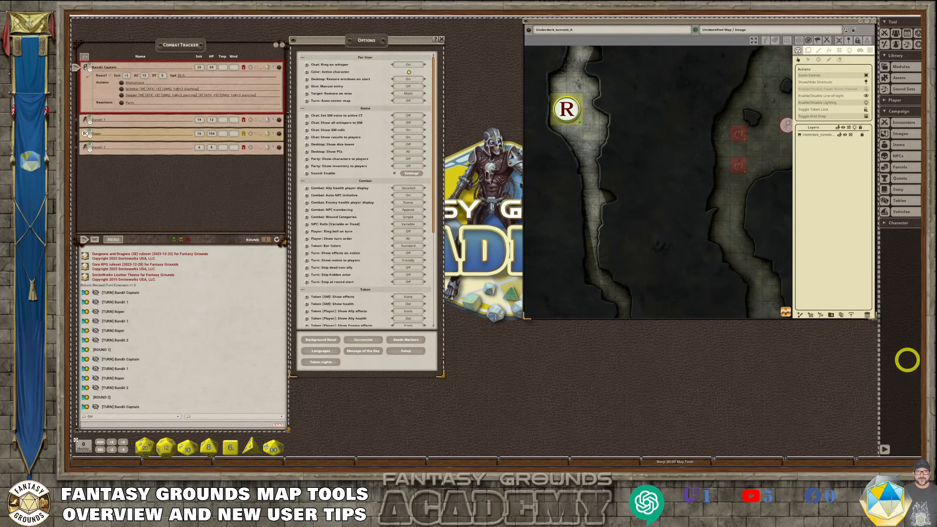
pyautogui.scroll(-2, 715, 226)
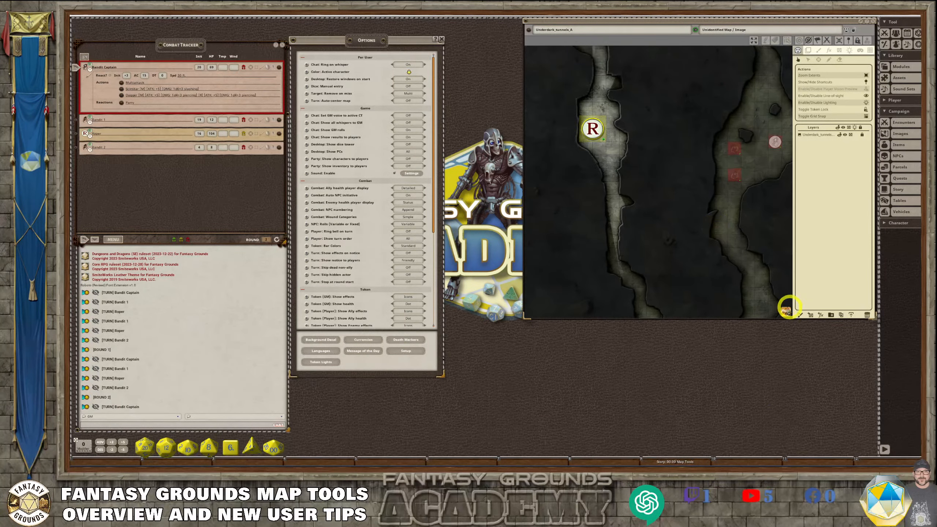
pyautogui.moveTo(738, 303); pyautogui.dragTo(703, 269)
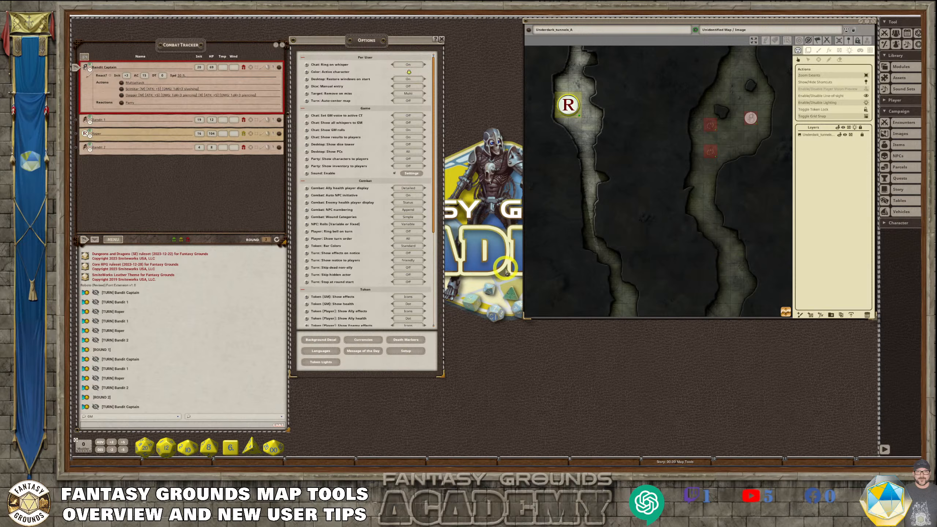
pyautogui.scroll(-1, 670, 155)
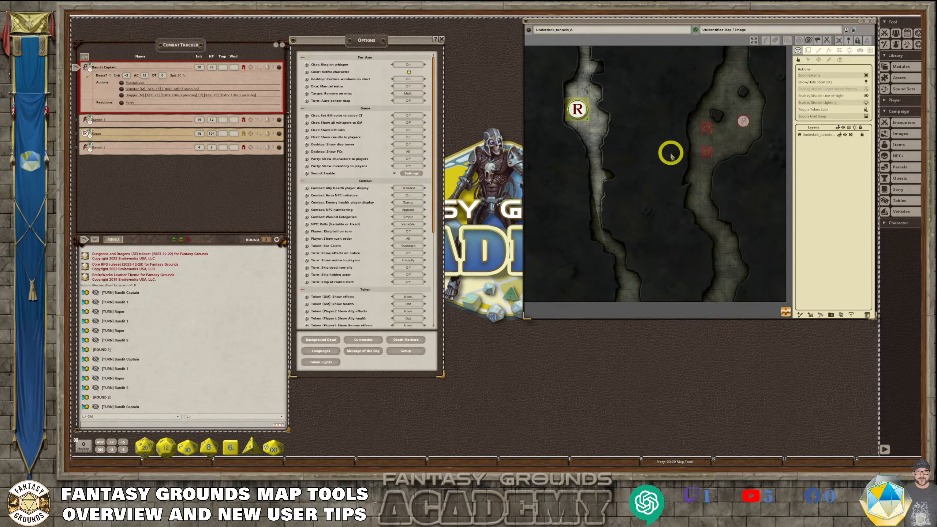
pyautogui.scroll(1, 671, 147)
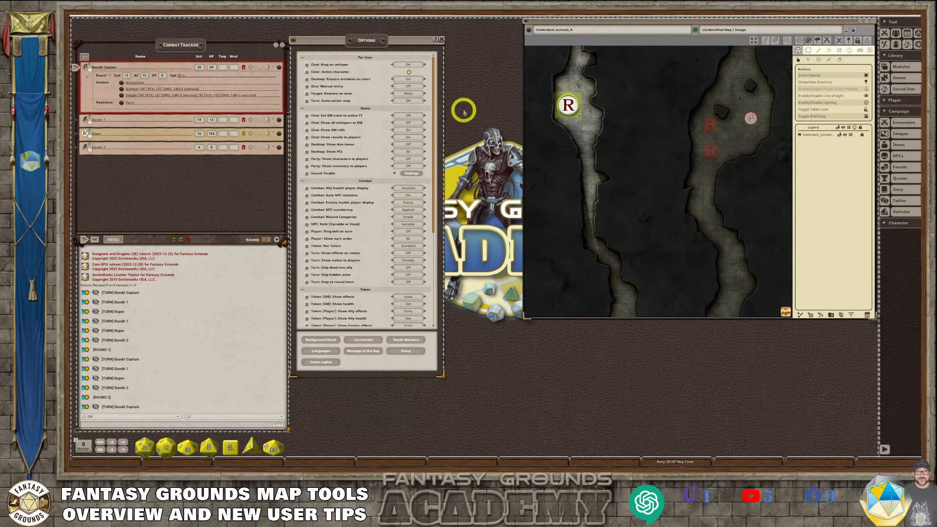
pyautogui.scroll(-1, 692, 162)
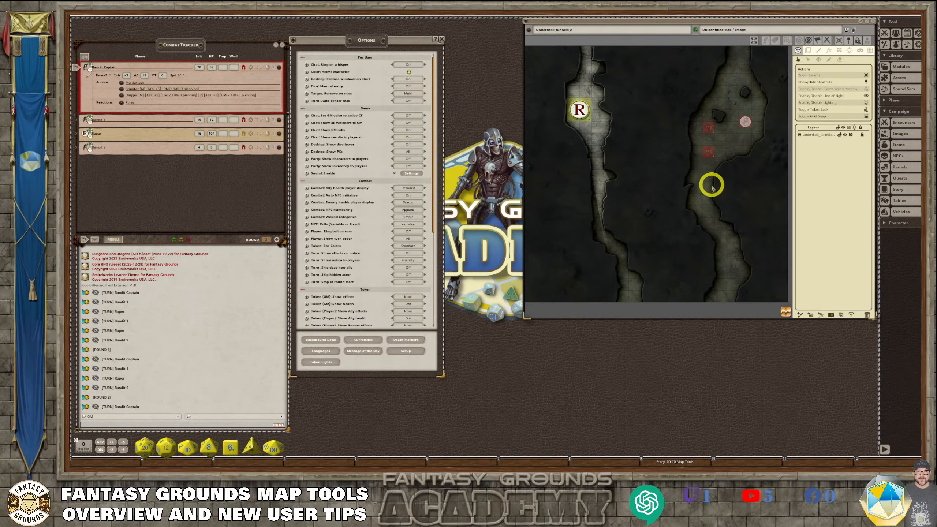
pyautogui.scroll(-1, 708, 174)
pyautogui.scroll(2, 708, 176)
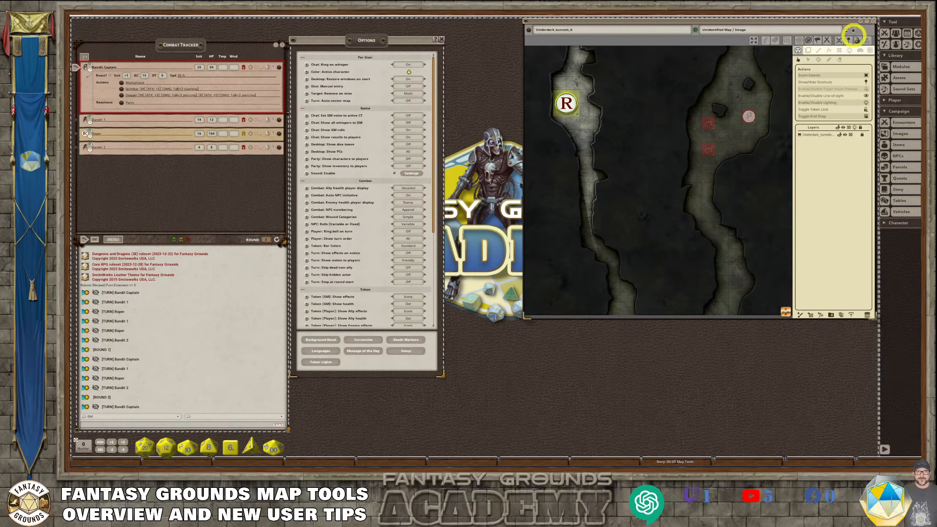
# Step: Hide the map window's Actions and Layers panel and show it again
pyautogui.click(853, 31)
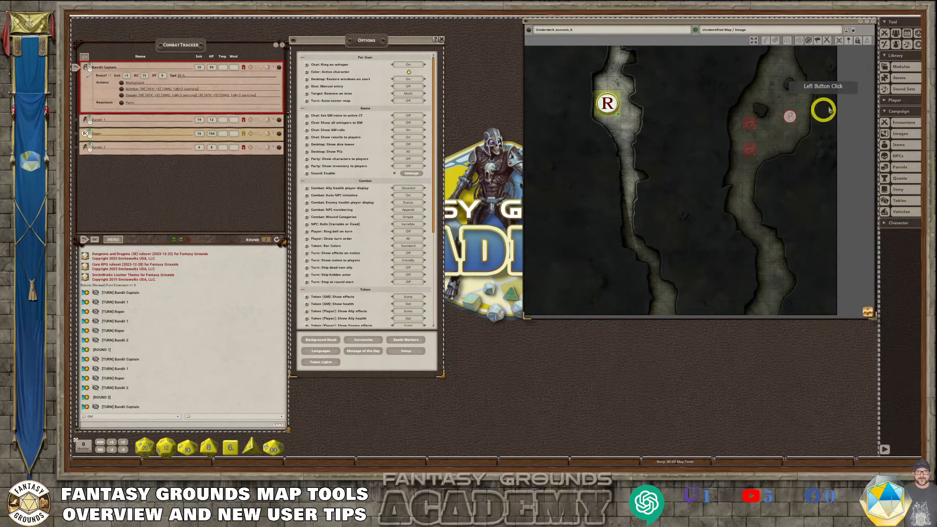
pyautogui.click(854, 31)
pyautogui.scroll(1, 759, 90)
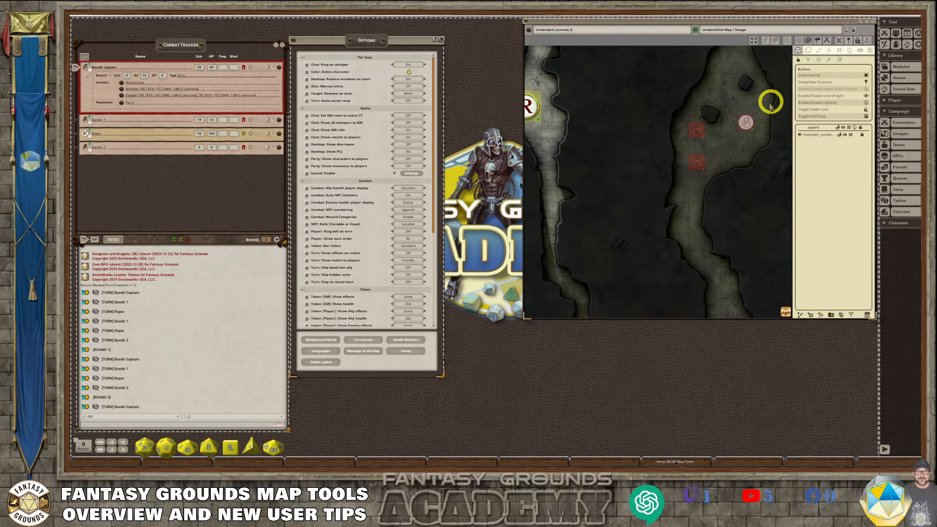
pyautogui.scroll(-1, 769, 105)
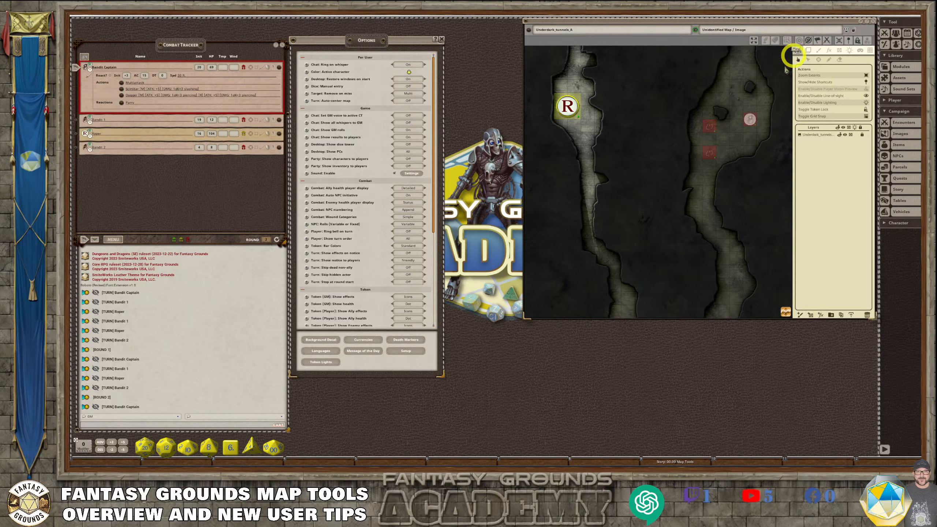
# Step: Enable the Player Vision Preview on the map and check the view from the Roper's token
pyautogui.click(866, 89)
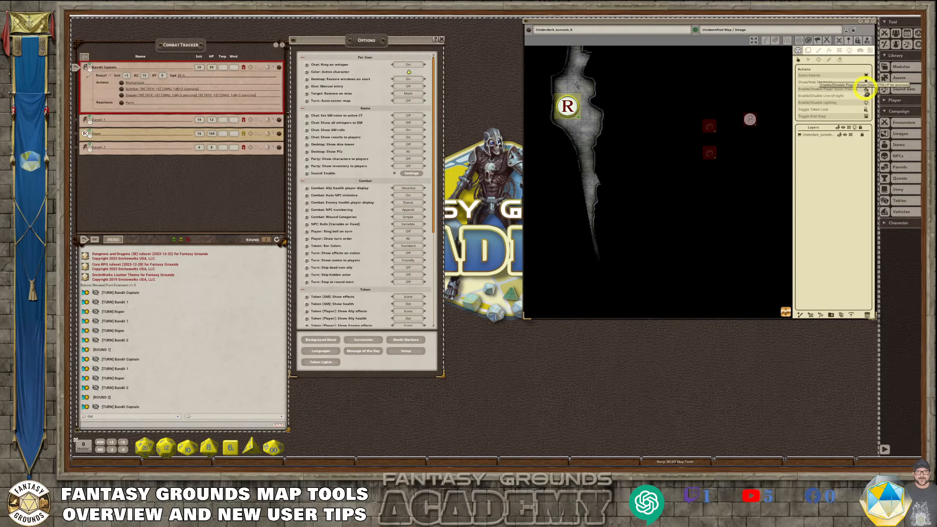
pyautogui.click(567, 107)
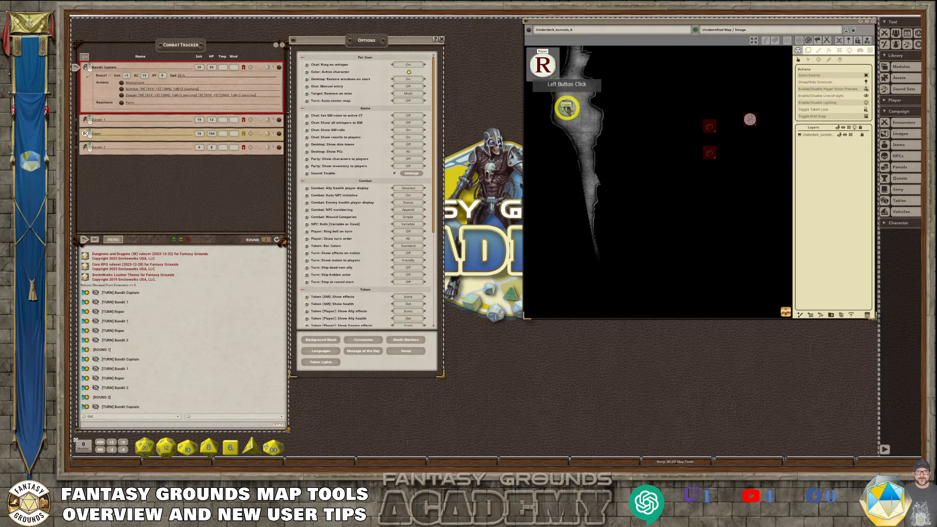
pyautogui.click(569, 106)
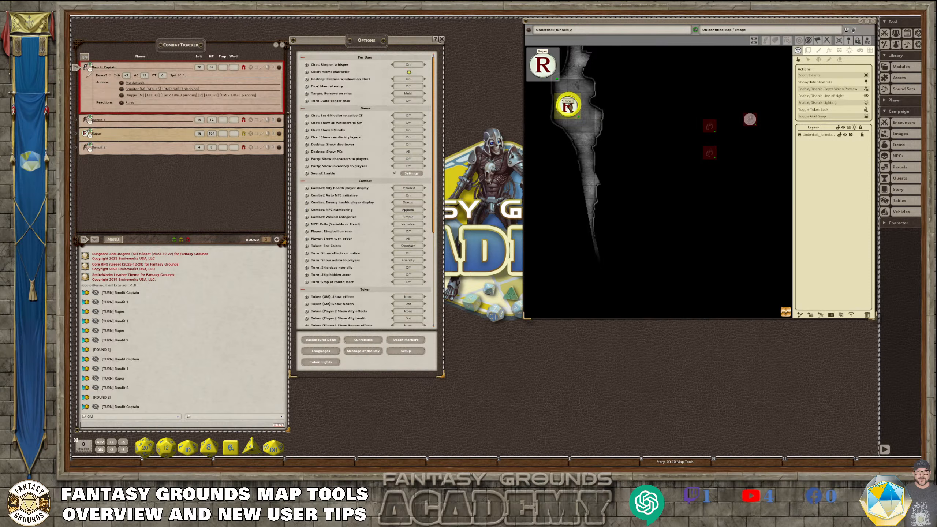
# Step: Preview what Bandit 1, Bandit 2 and the Bandit Captain can each see by selecting their tokens on the map
pyautogui.click(710, 126)
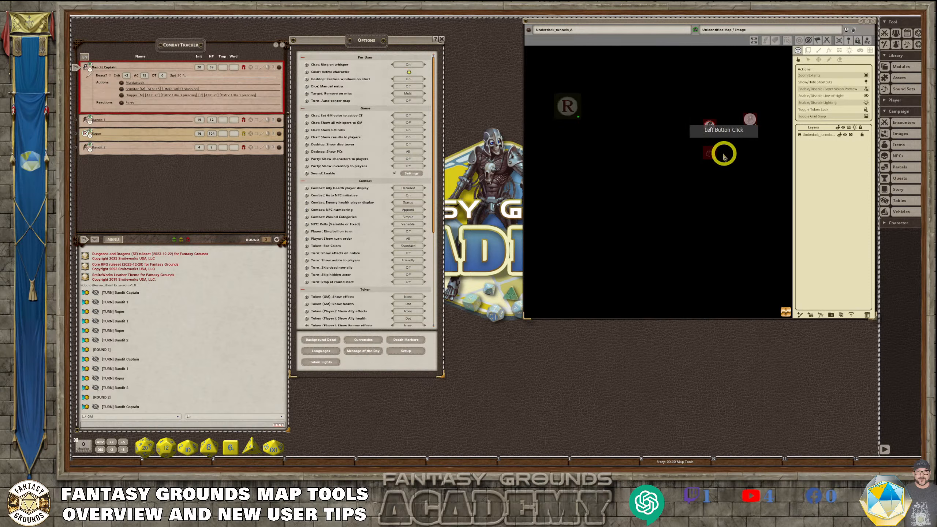
pyautogui.click(710, 152)
pyautogui.click(750, 118)
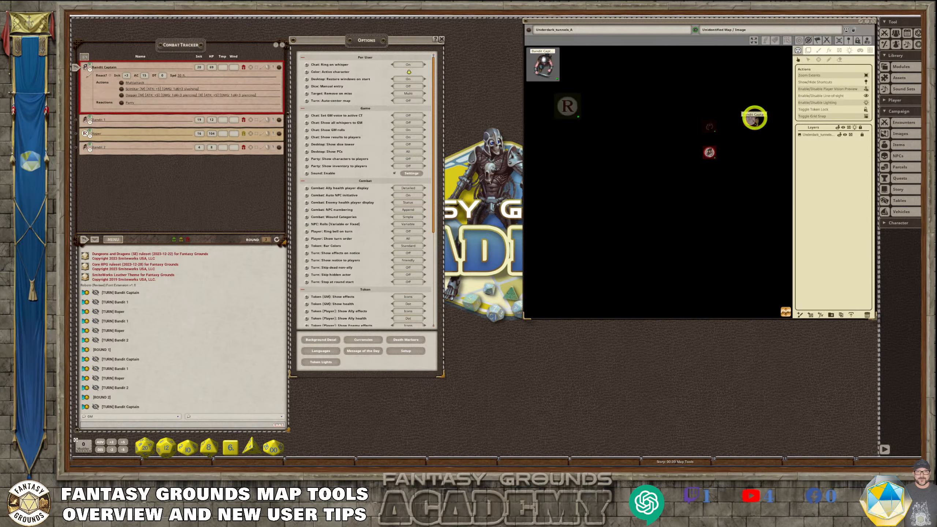
pyautogui.click(611, 77)
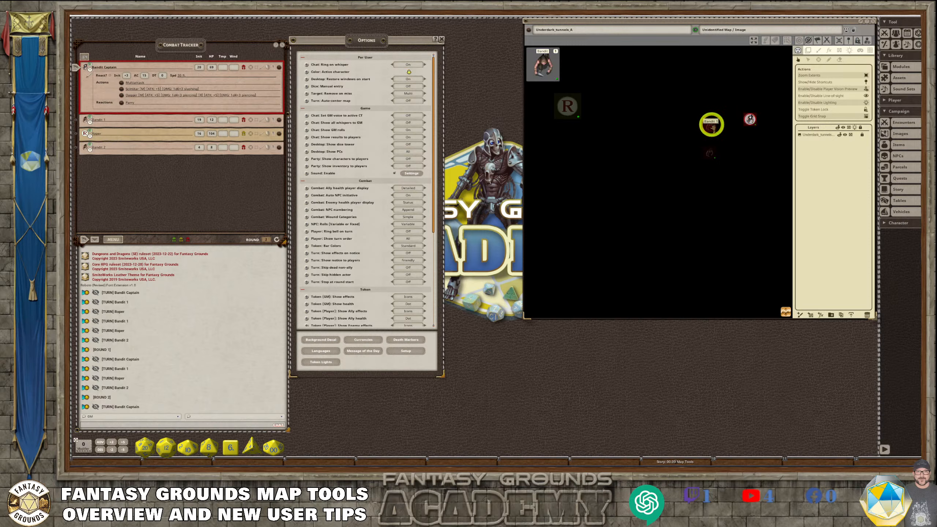
pyautogui.click(710, 128)
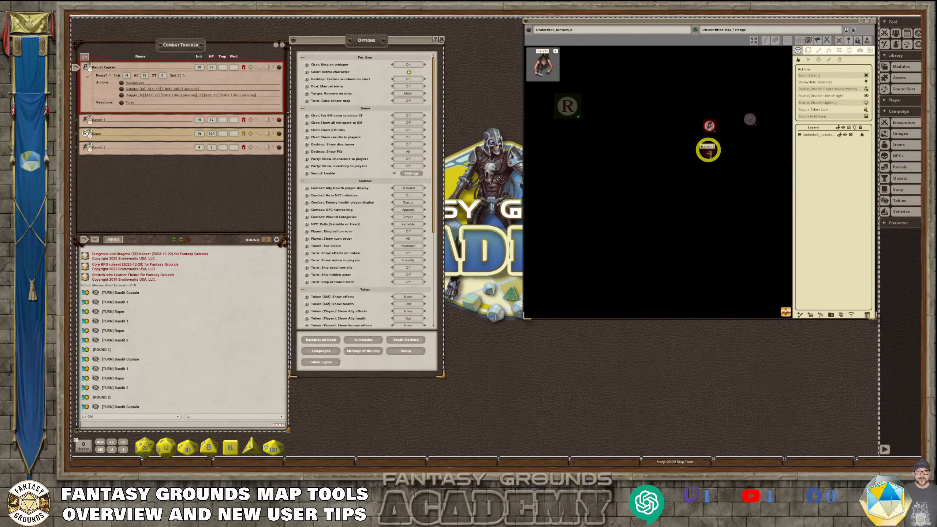
pyautogui.click(707, 149)
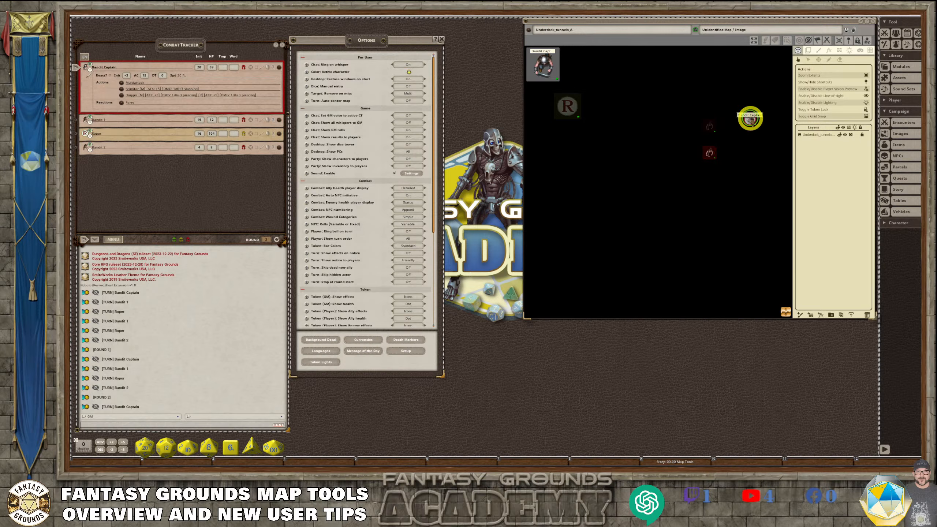
pyautogui.click(749, 119)
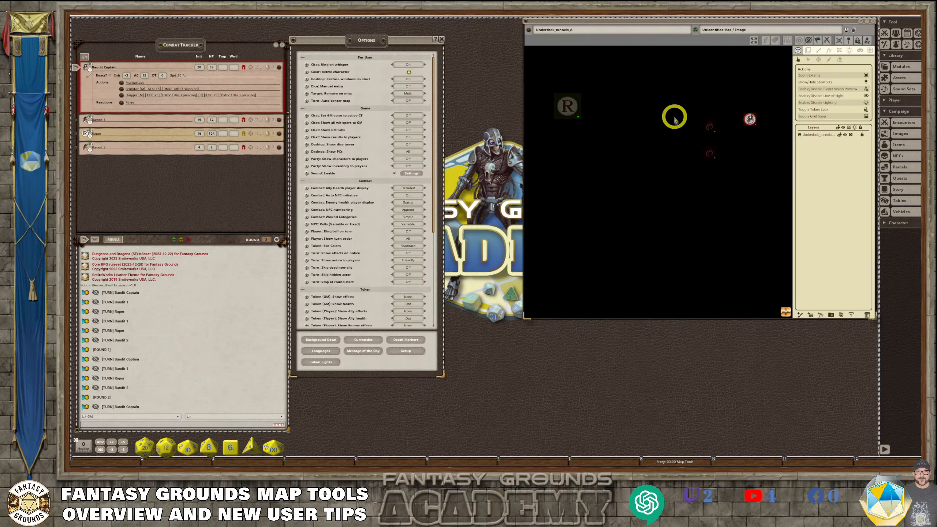
pyautogui.moveTo(712, 126)
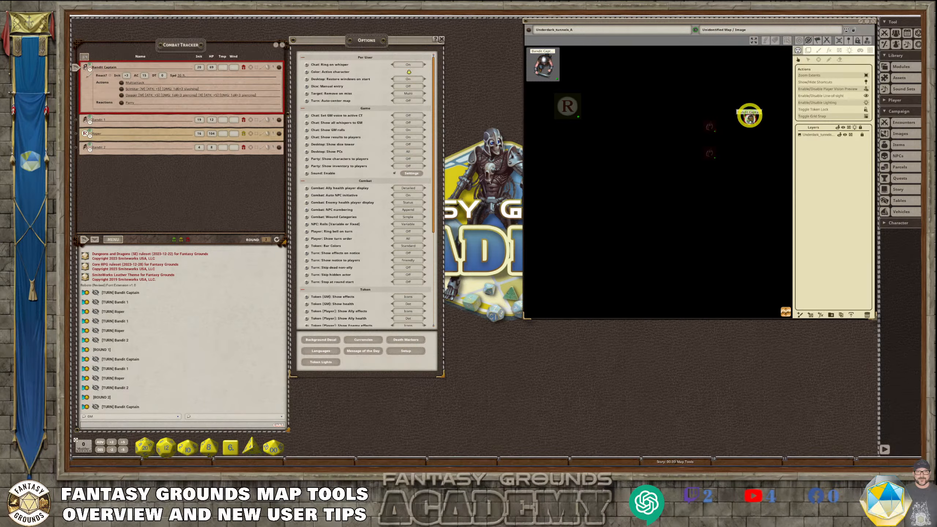
pyautogui.click(750, 116)
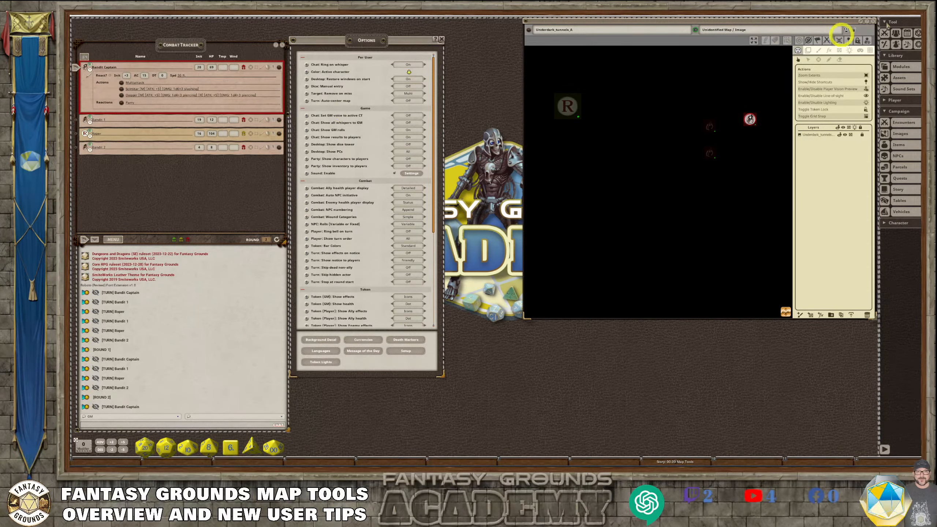
# Step: Open the Effects window, place it over the Options window, and apply the Torch light effect to the Bandit Captain
pyautogui.click(896, 46)
pyautogui.moveTo(506, 193); pyautogui.dragTo(391, 45)
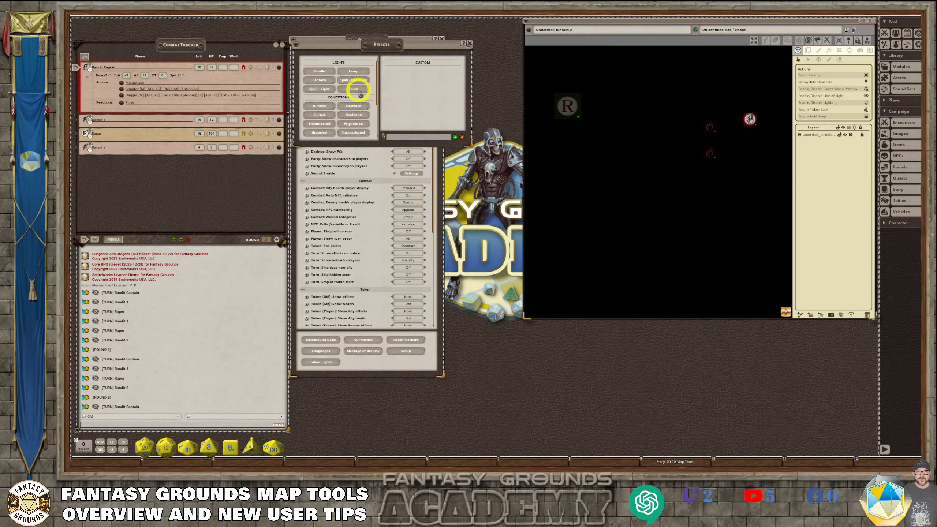
pyautogui.moveTo(357, 91); pyautogui.dragTo(125, 71)
# Step: Move the Bandit Captain's token slightly northwest inside the eastern cavern, toward the rock pillars
pyautogui.scroll(2, 759, 127)
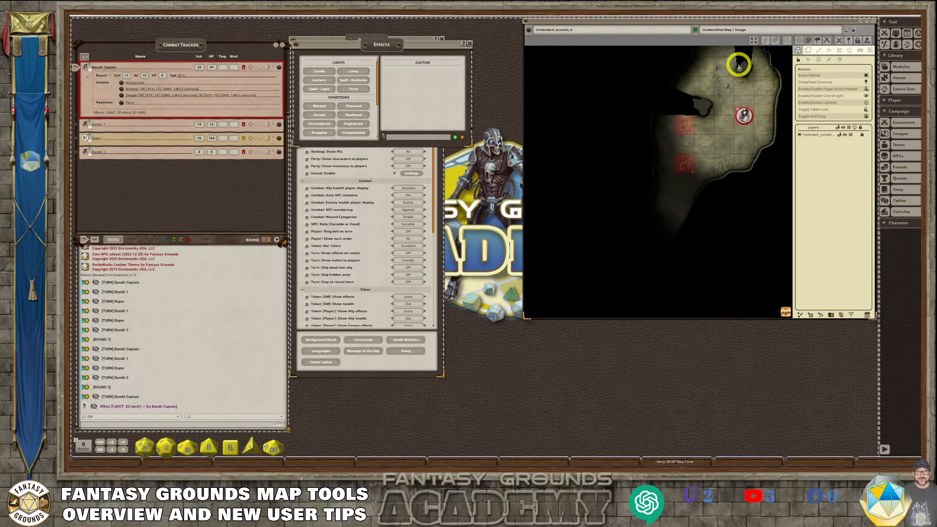
pyautogui.scroll(-1, 738, 144)
pyautogui.moveTo(742, 120)
pyautogui.mouseDown()
pyautogui.moveTo(703, 180)
pyautogui.moveTo(691, 114)
pyautogui.moveTo(732, 63)
pyautogui.moveTo(736, 125)
pyautogui.moveTo(690, 199)
pyautogui.moveTo(733, 112)
pyautogui.mouseUp()
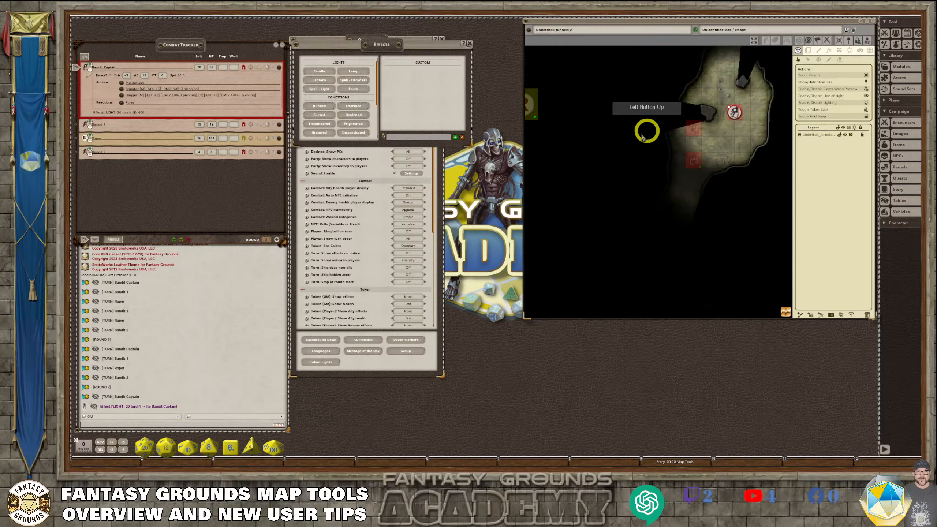
pyautogui.scroll(1, 728, 145)
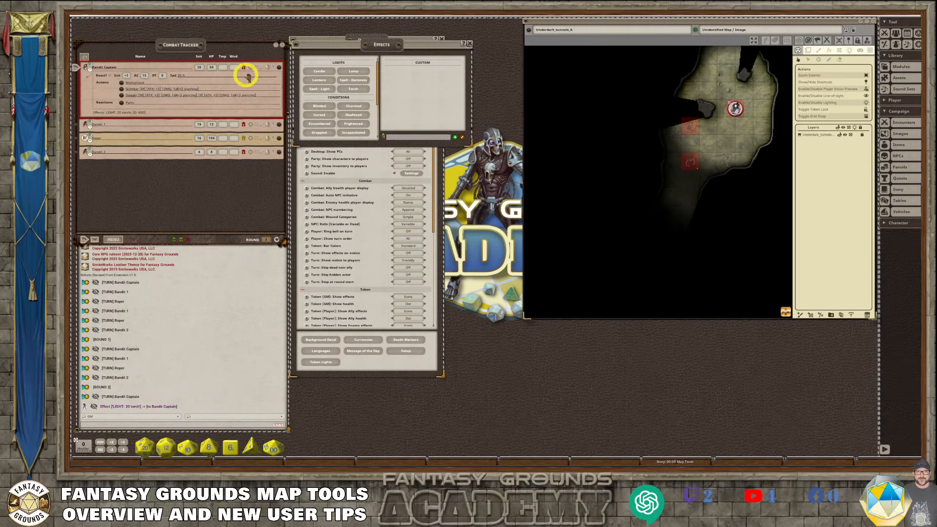
# Step: Delete the torch effect from the Bandit Captain in the Combat Tracker and apply the Candle light effect
pyautogui.click(273, 68)
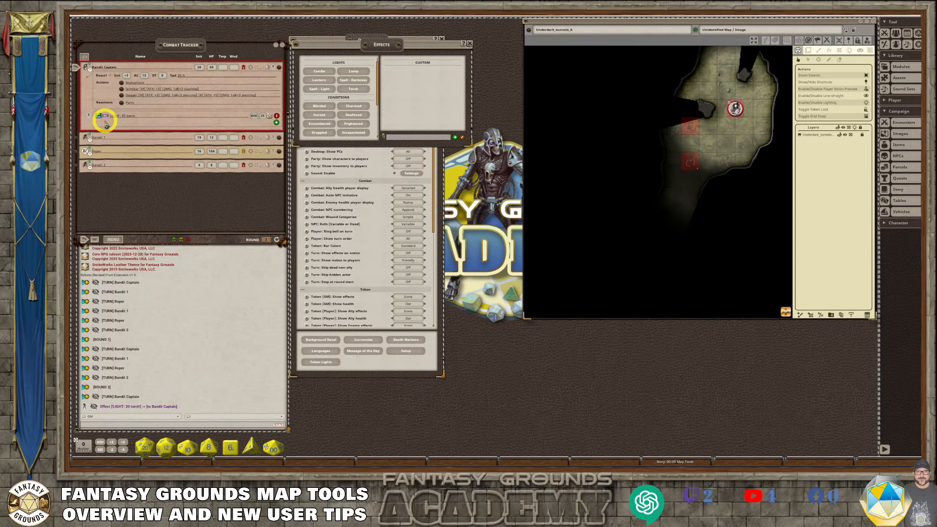
pyautogui.click(277, 117)
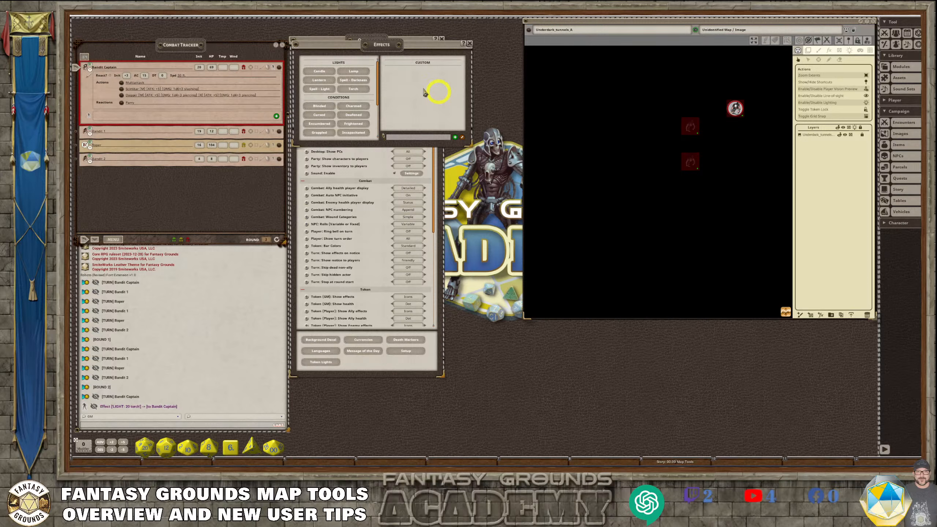
pyautogui.moveTo(326, 73); pyautogui.dragTo(143, 104)
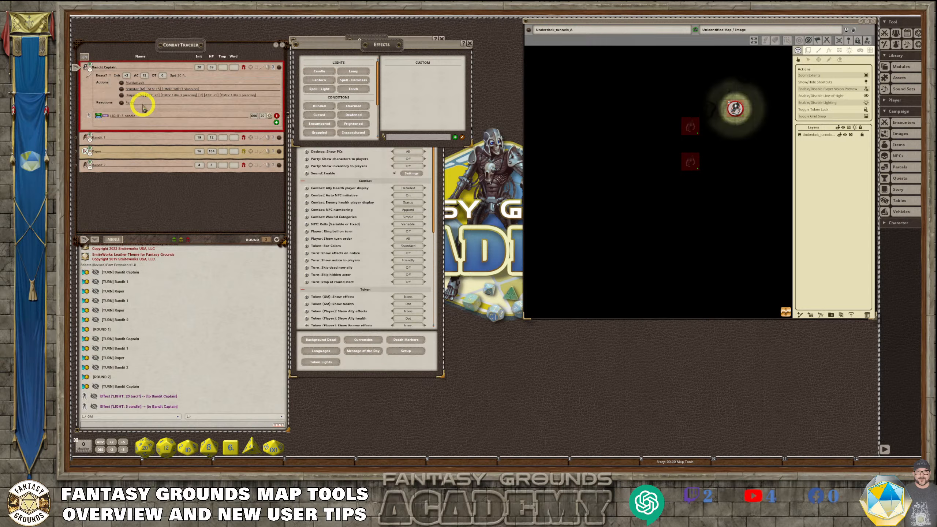
# Step: Examine the candlelight around the Bandit Captain's token on the map
pyautogui.click(732, 109)
pyautogui.moveTo(733, 109)
pyautogui.mouseDown()
pyautogui.moveTo(721, 153)
pyautogui.moveTo(731, 106)
pyautogui.mouseUp()
pyautogui.scroll(-2, 732, 142)
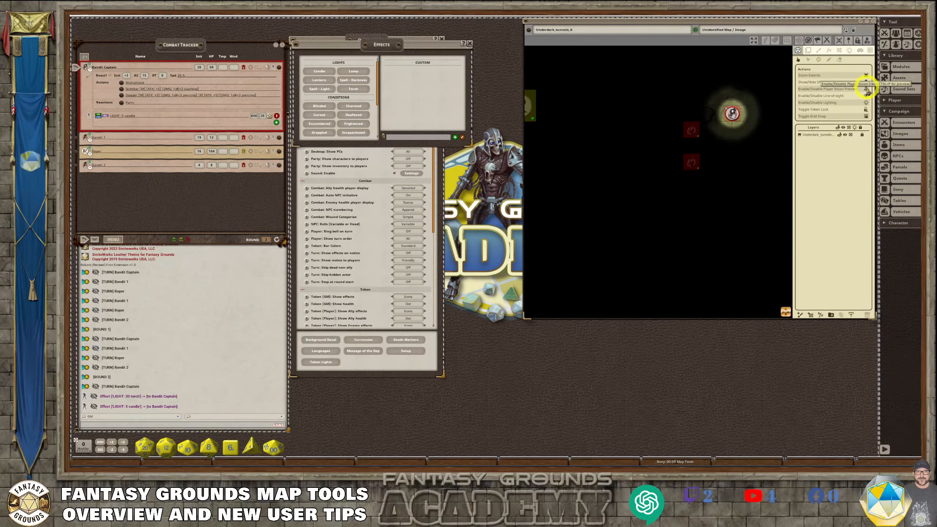
pyautogui.scroll(-1, 646, 146)
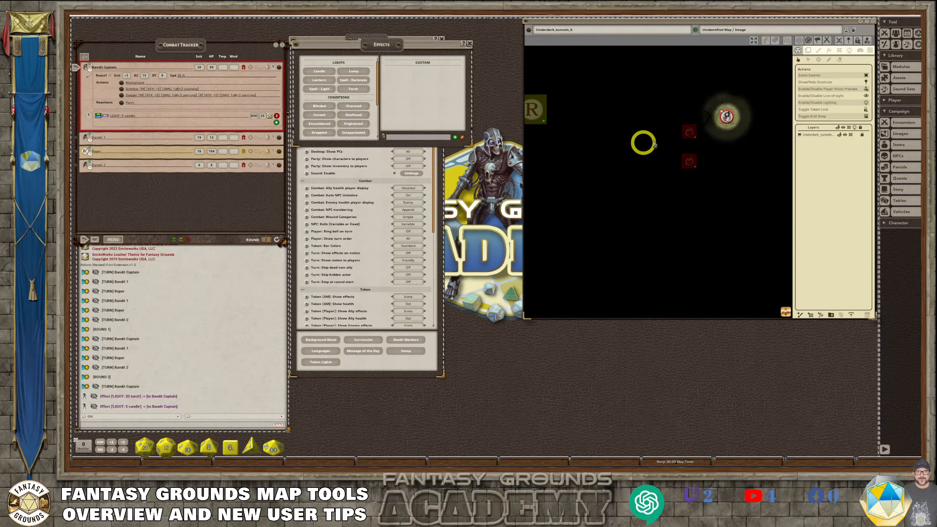
# Step: Disable the player vision preview and move the Bandit Captain's token slightly southwest, beside the rock pillar in the eastern cavern
pyautogui.click(866, 90)
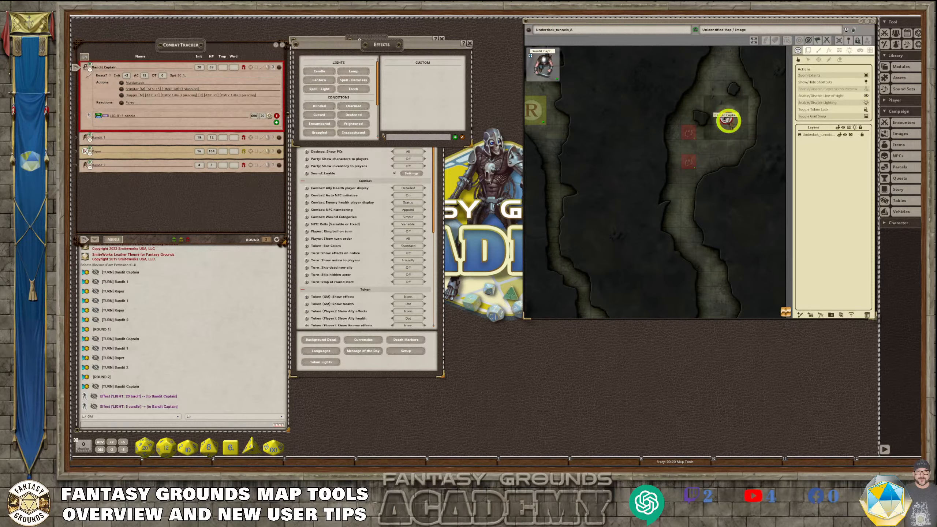
pyautogui.moveTo(729, 124); pyautogui.dragTo(708, 126)
pyautogui.click(721, 151)
pyautogui.scroll(3, 752, 141)
pyautogui.scroll(1, 718, 152)
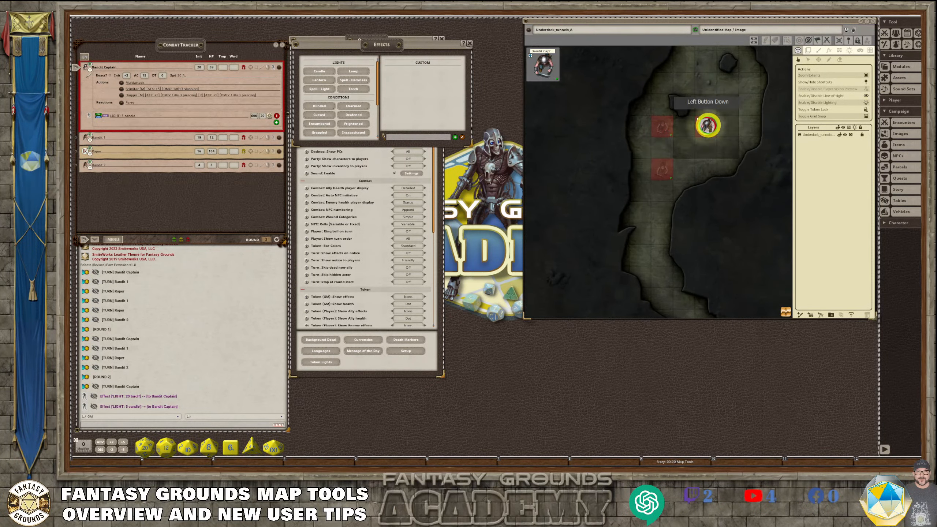
pyautogui.click(681, 149)
pyautogui.scroll(-1, 687, 156)
pyautogui.scroll(-1, 729, 132)
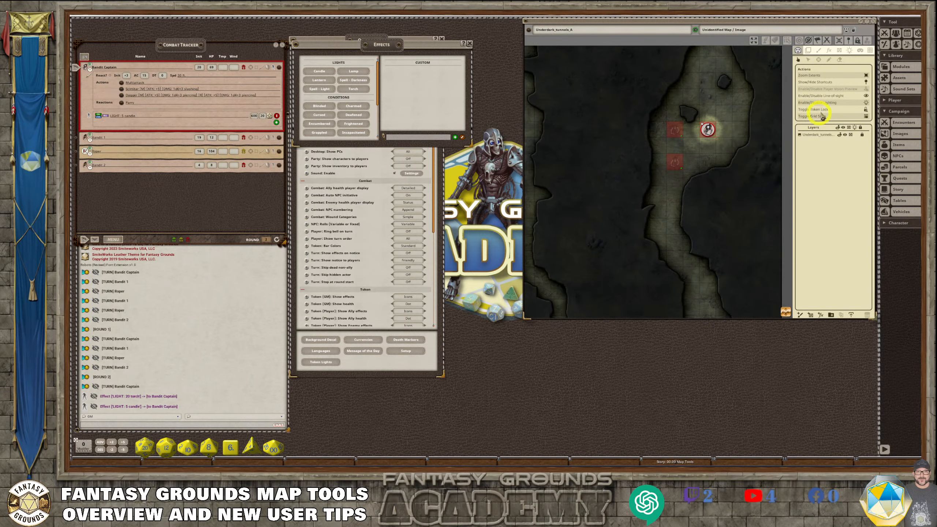
# Step: Re-enable the player vision preview and toggle it off and on to compare the GM and player views
pyautogui.click(866, 89)
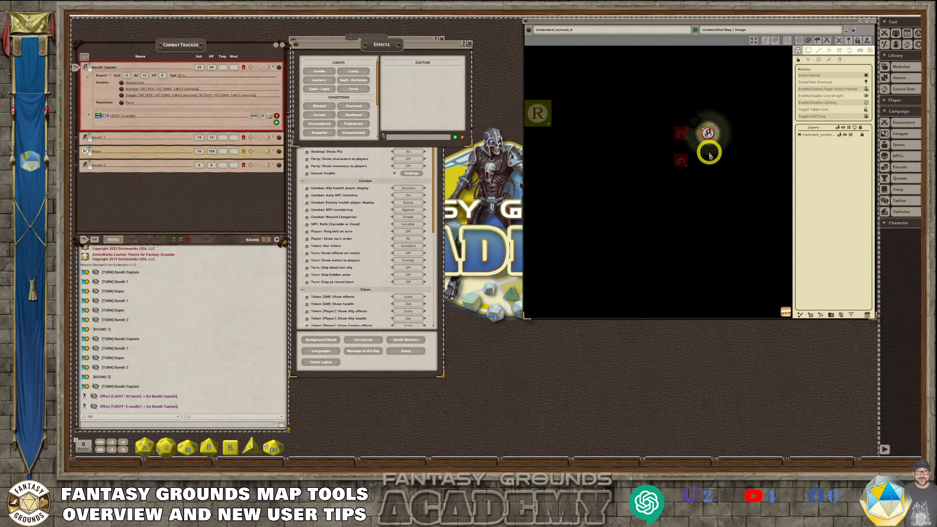
pyautogui.click(709, 153)
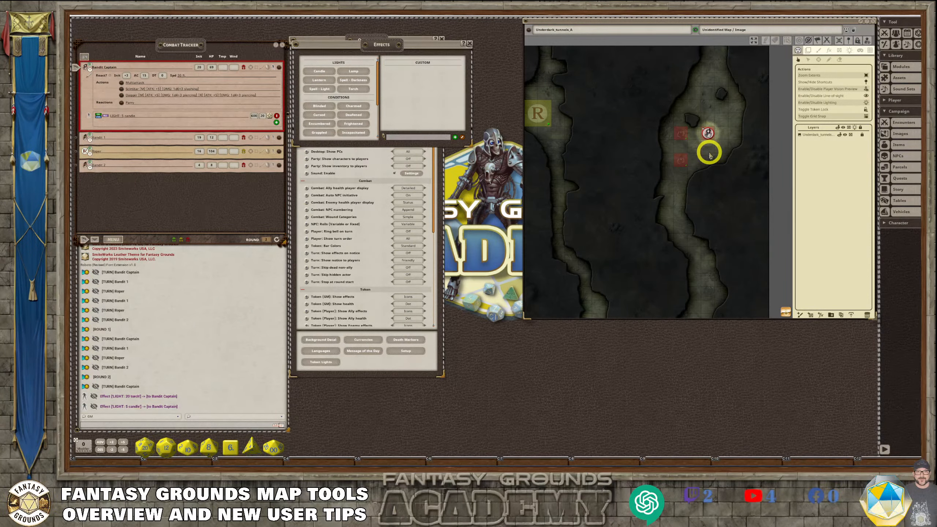
pyautogui.click(709, 153)
pyautogui.click(709, 153)
pyautogui.click(709, 153)
pyautogui.click(709, 153)
pyautogui.click(709, 153)
pyautogui.click(710, 153)
pyautogui.click(709, 155)
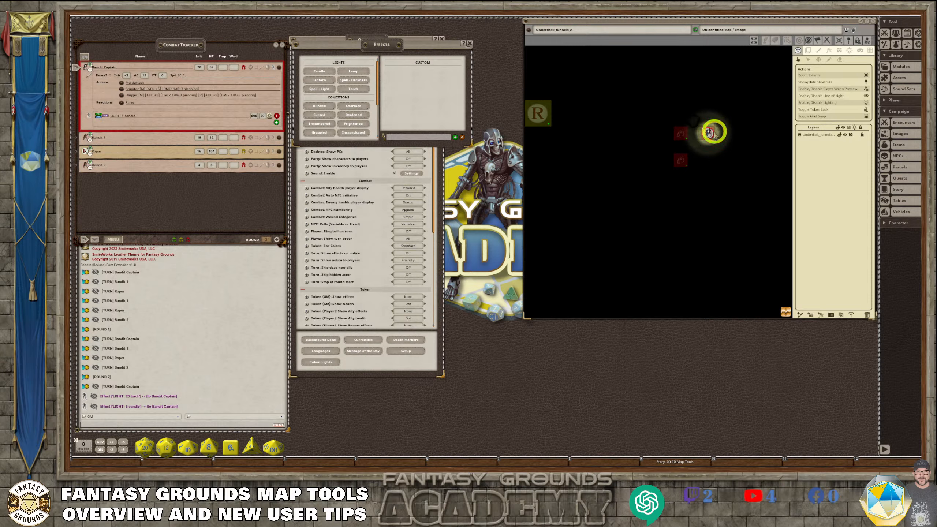
# Step: Collapse the map's tool sidebar and expand it again
pyautogui.moveTo(714, 131)
pyautogui.mouseDown()
pyautogui.moveTo(716, 144)
pyautogui.moveTo(715, 133)
pyautogui.mouseUp()
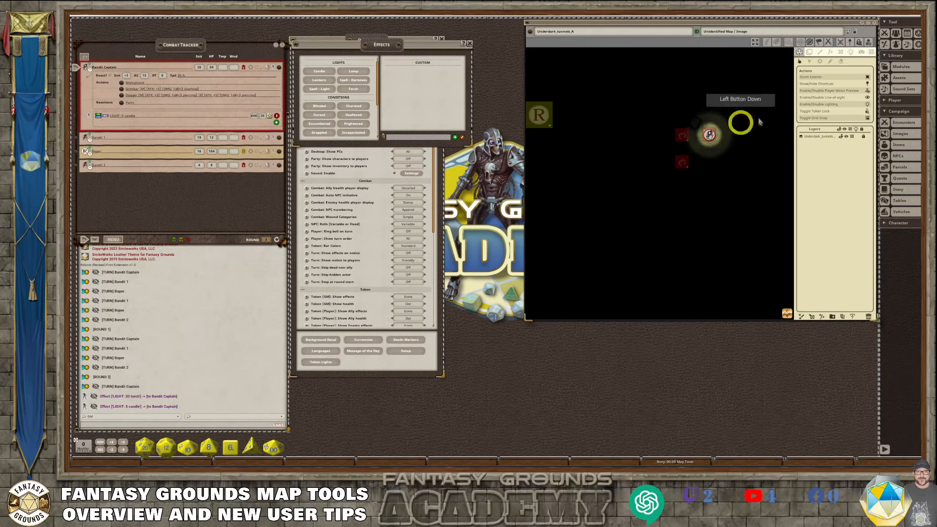
pyautogui.click(853, 33)
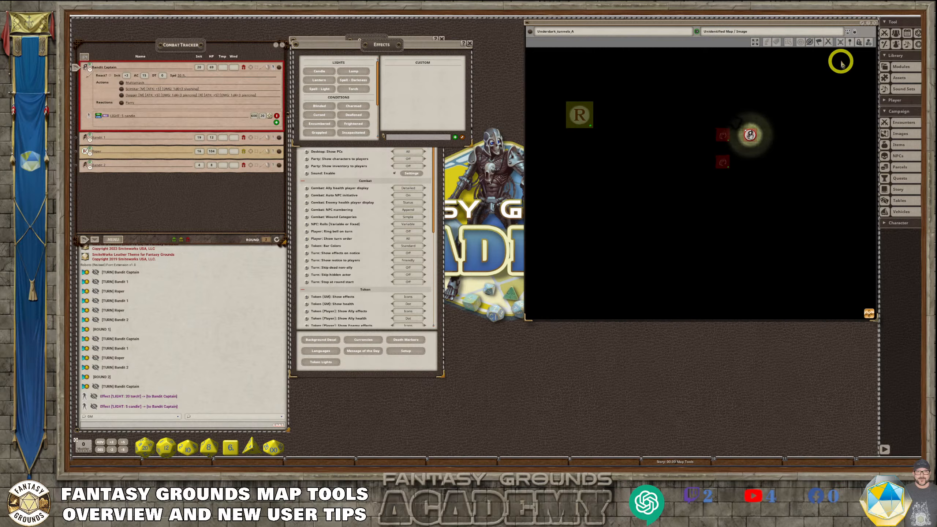
pyautogui.click(855, 36)
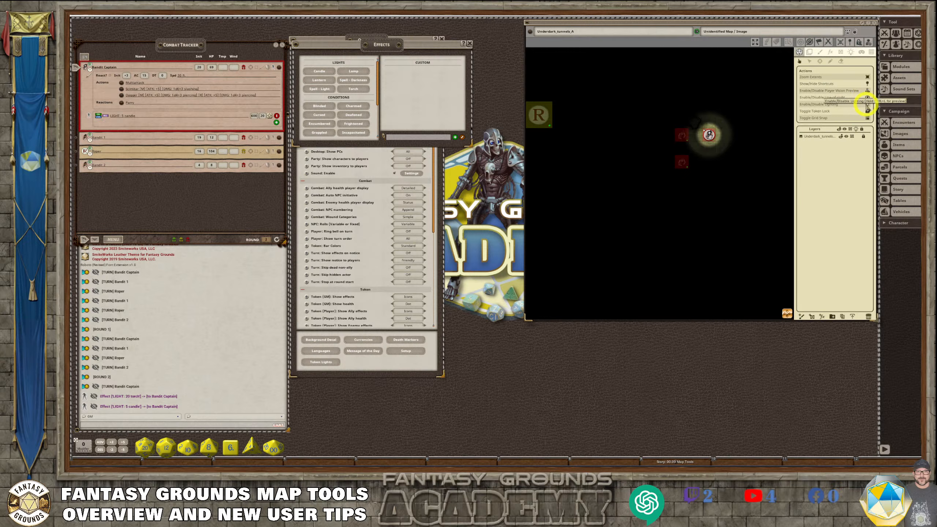
# Step: Switch the map's lighting and line of sight off and back on in different combinations to compare the resulting views
pyautogui.click(866, 105)
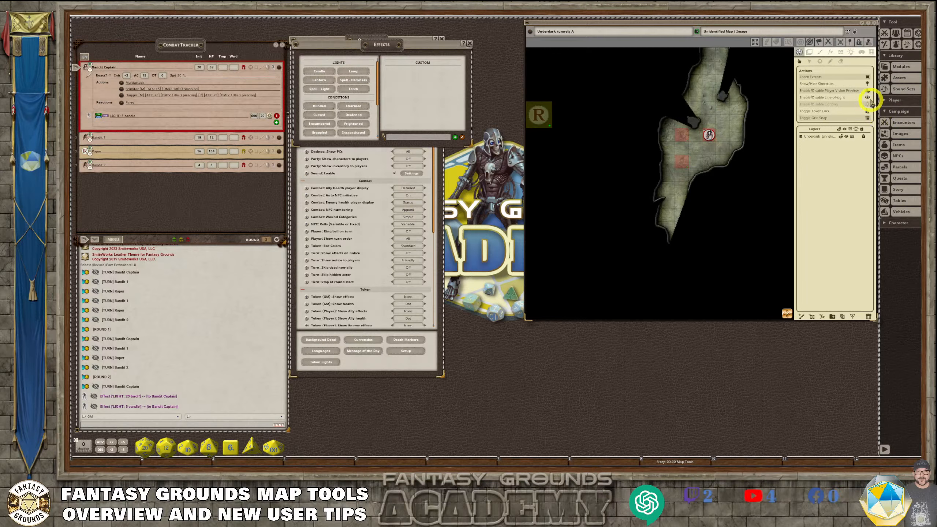
pyautogui.click(867, 97)
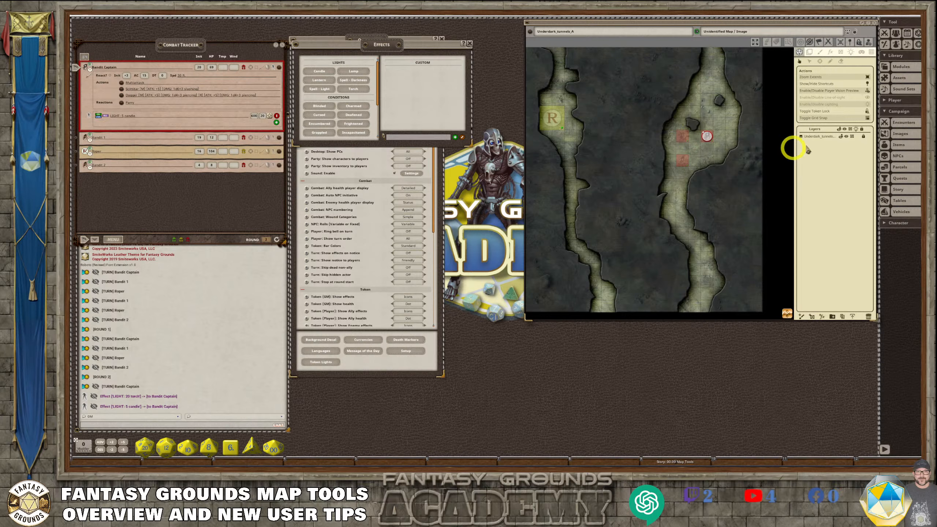
pyautogui.click(867, 97)
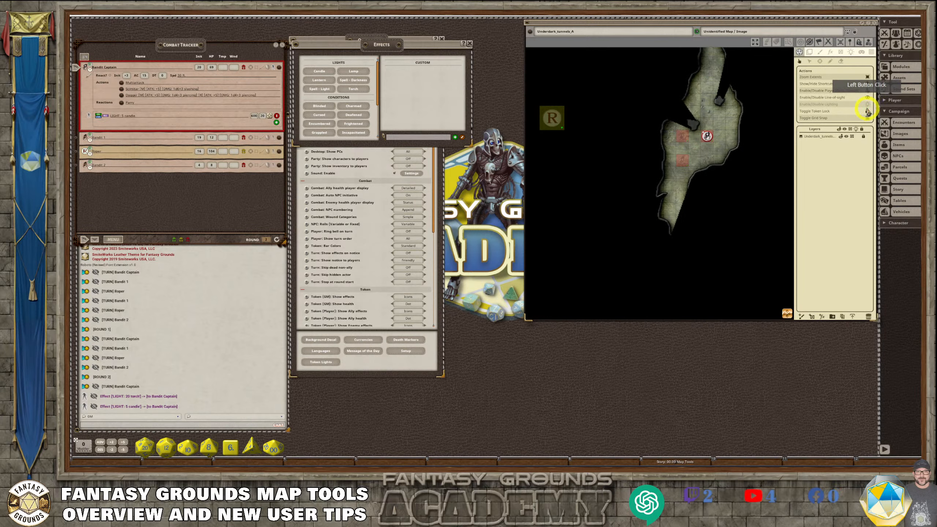
pyautogui.click(868, 103)
pyautogui.click(867, 98)
pyautogui.click(867, 104)
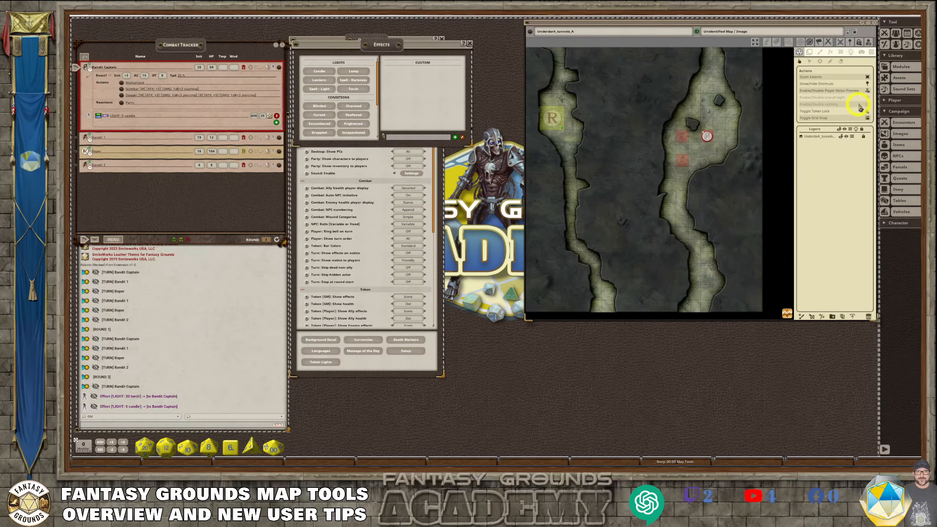
pyautogui.scroll(-1, 620, 138)
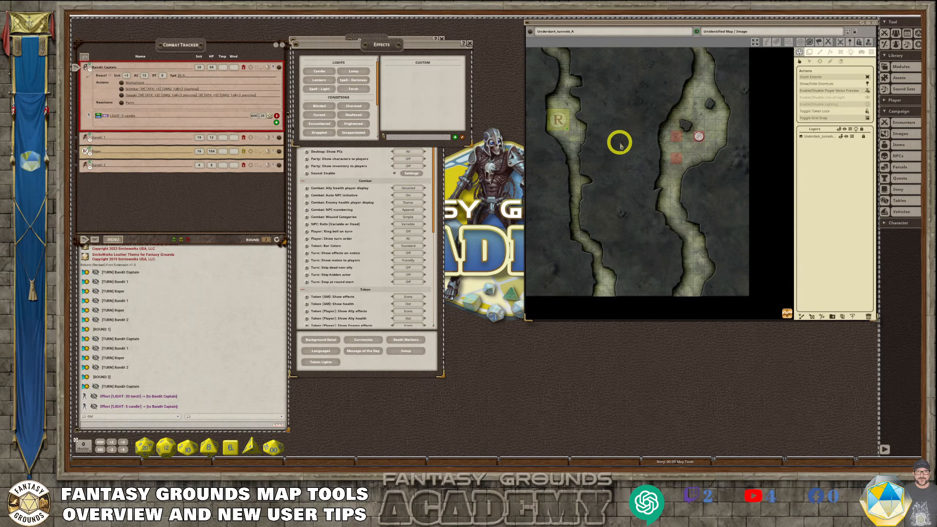
pyautogui.click(867, 107)
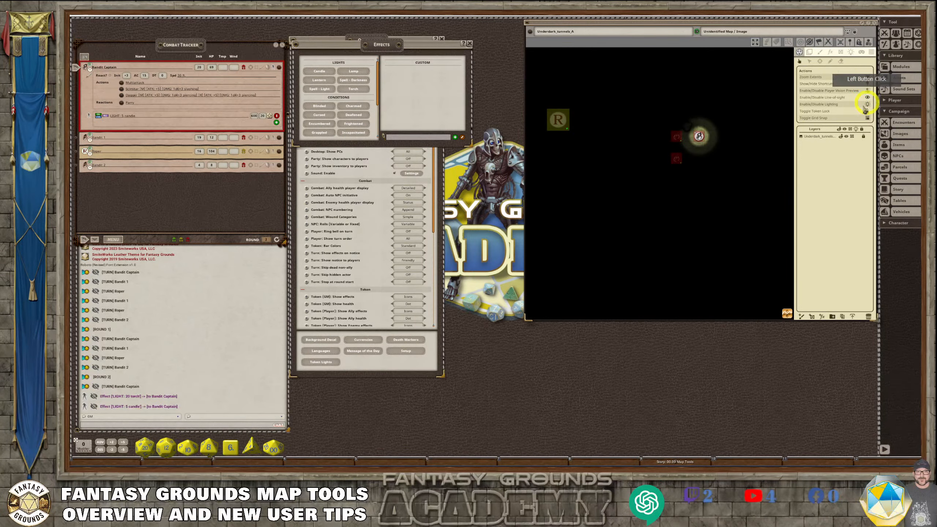
# Step: Display the map's line-of-sight occluders for editing and examine the walls along both tunnels and the rock pillars
pyautogui.click(840, 52)
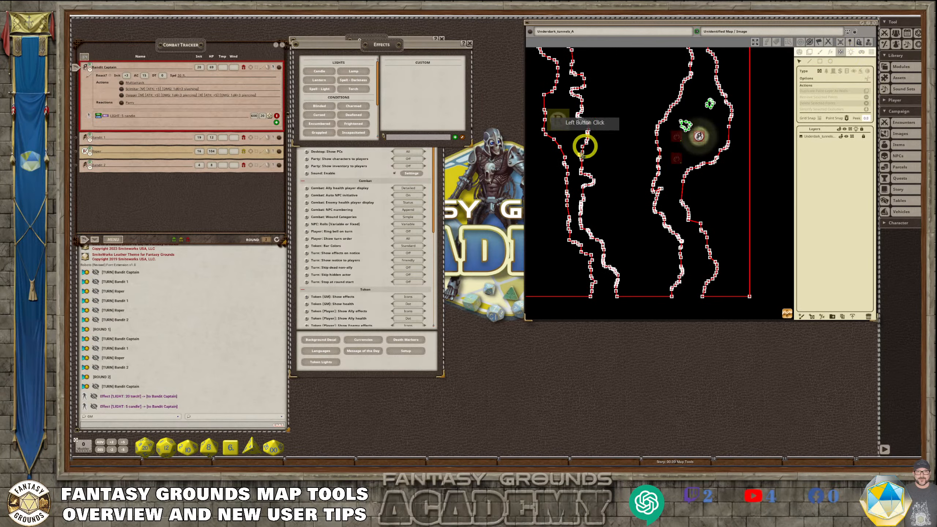
pyautogui.scroll(2, 584, 85)
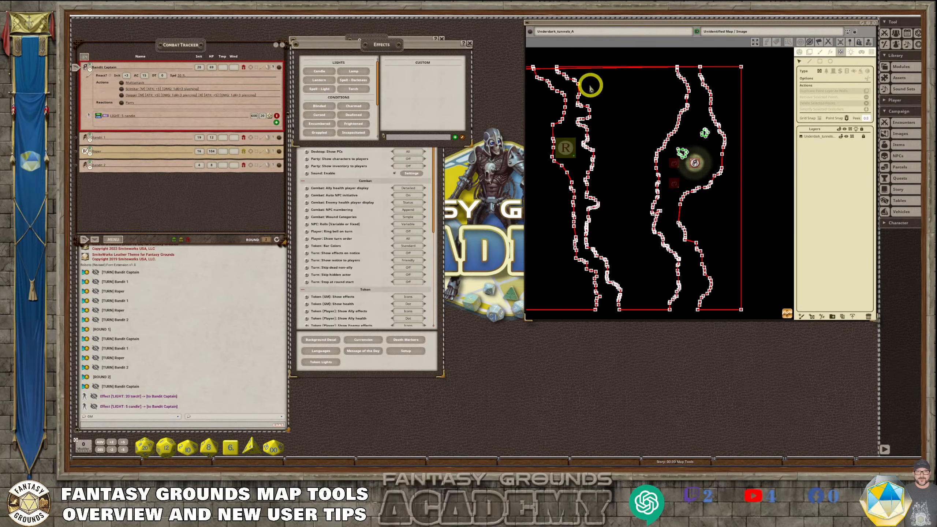
pyautogui.scroll(2, 580, 93)
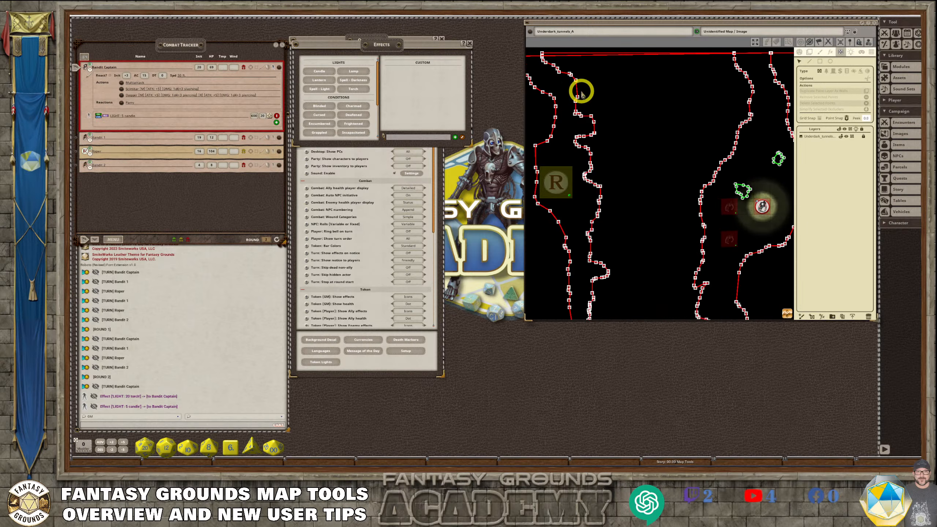
pyautogui.scroll(-2, 581, 92)
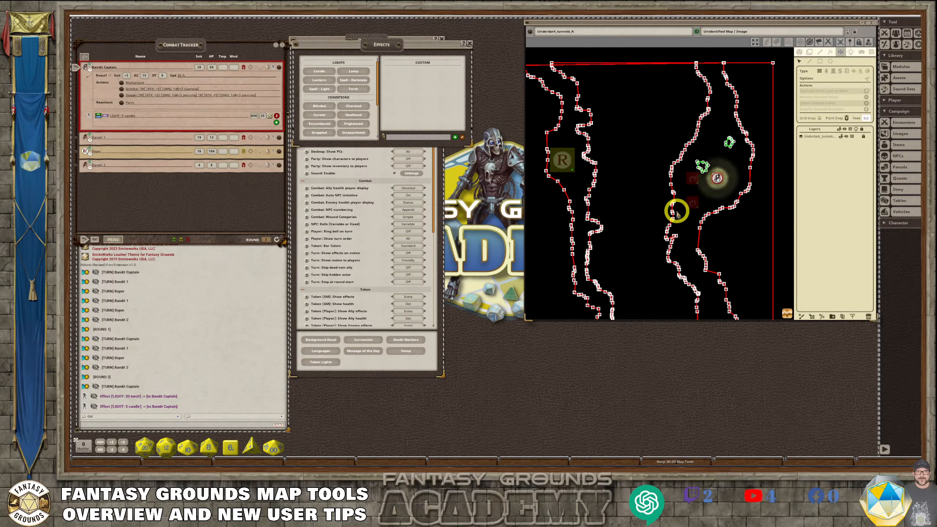
pyautogui.scroll(4, 702, 165)
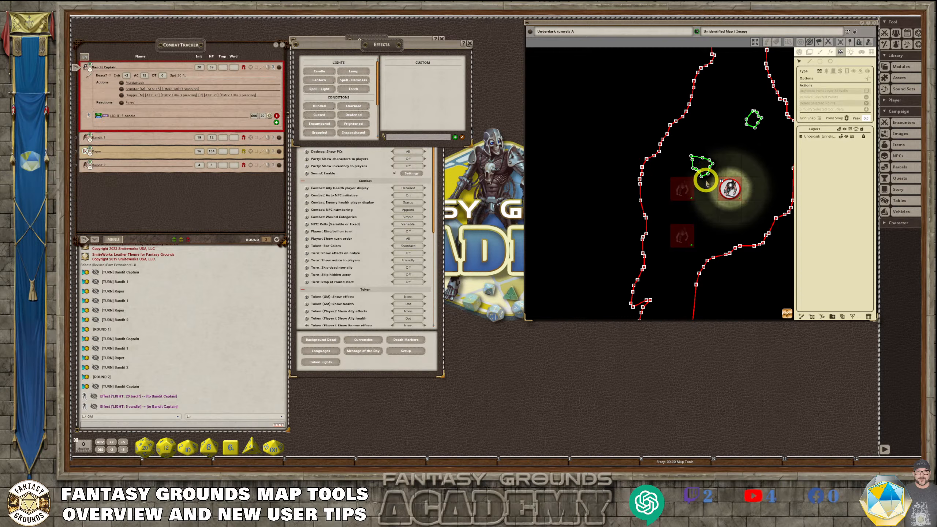
pyautogui.scroll(-5, 705, 183)
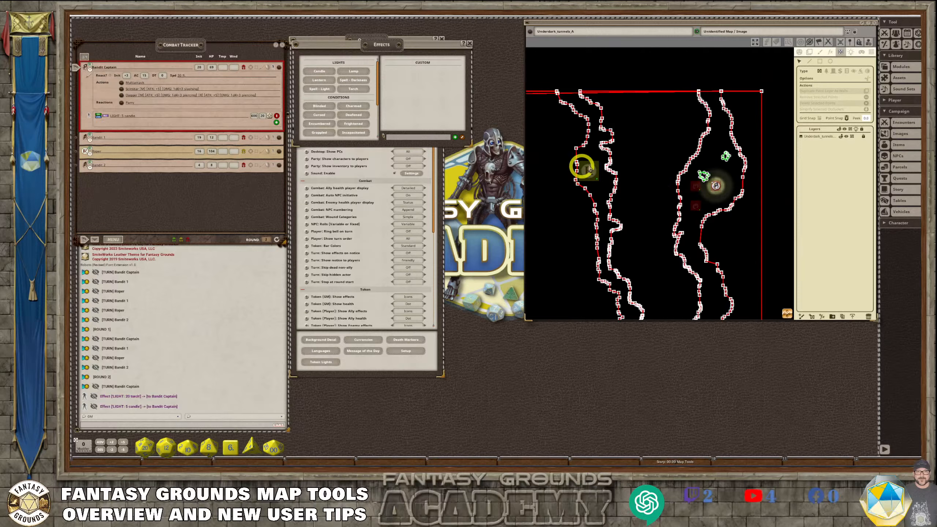
pyautogui.scroll(-3, 627, 188)
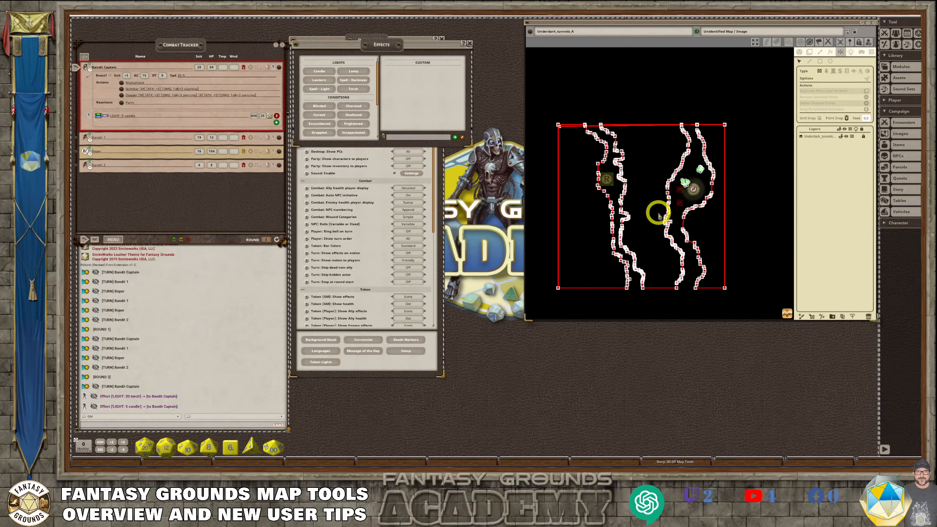
pyautogui.scroll(2, 678, 283)
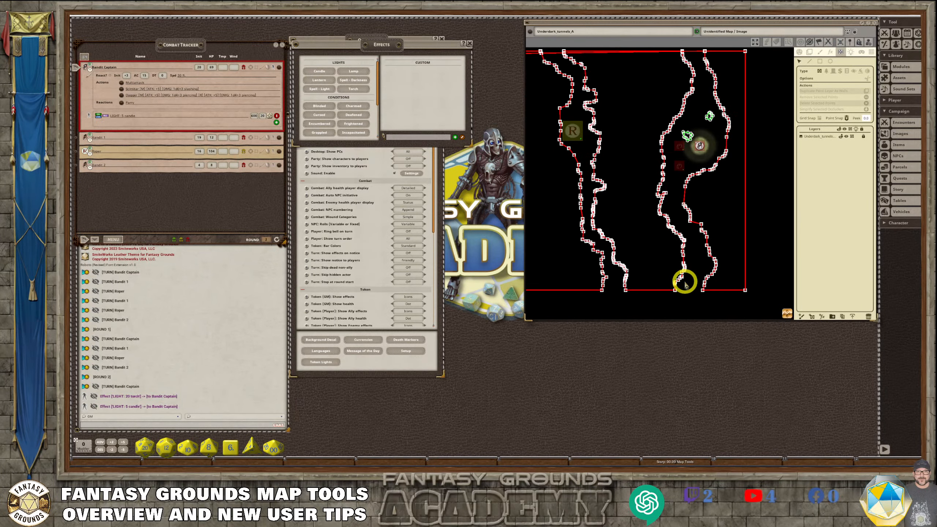
pyautogui.moveTo(787, 315); pyautogui.dragTo(802, 288)
pyautogui.scroll(4, 561, 144)
pyautogui.scroll(-5, 578, 145)
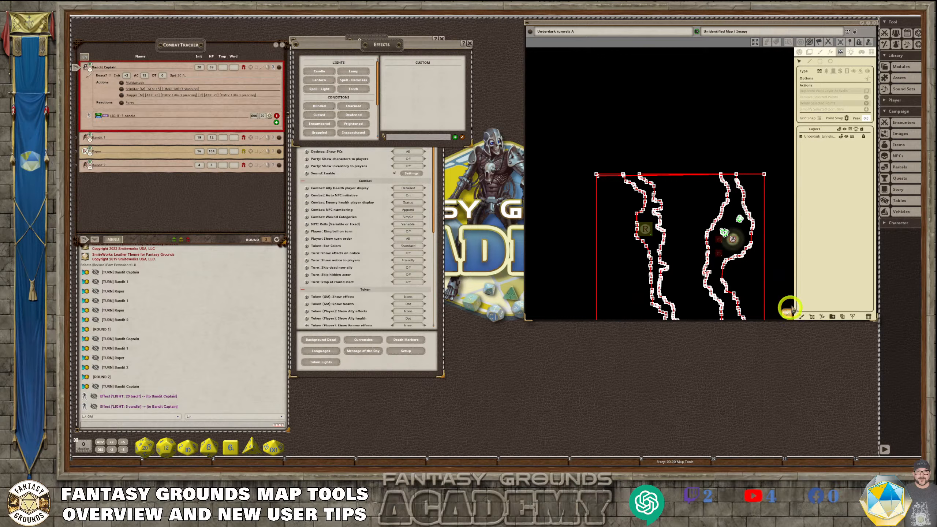
# Step: Move the loose end point of the upper wall line, near the map's northwest corner, just across the western border
pyautogui.scroll(5, 631, 224)
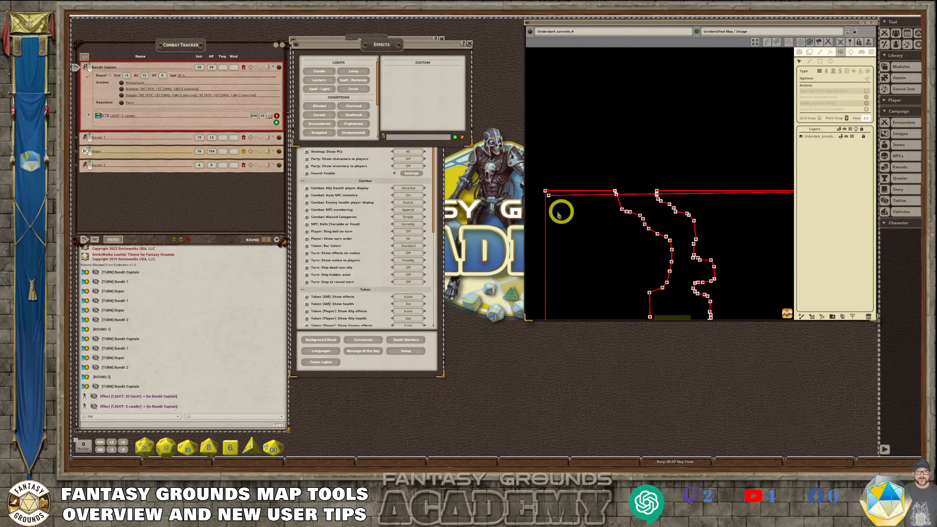
pyautogui.scroll(3, 559, 212)
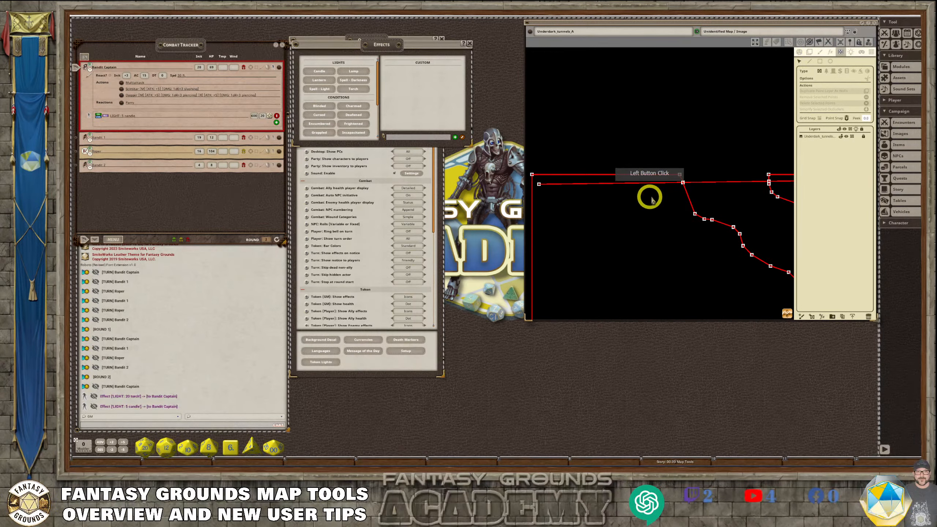
pyautogui.click(682, 182)
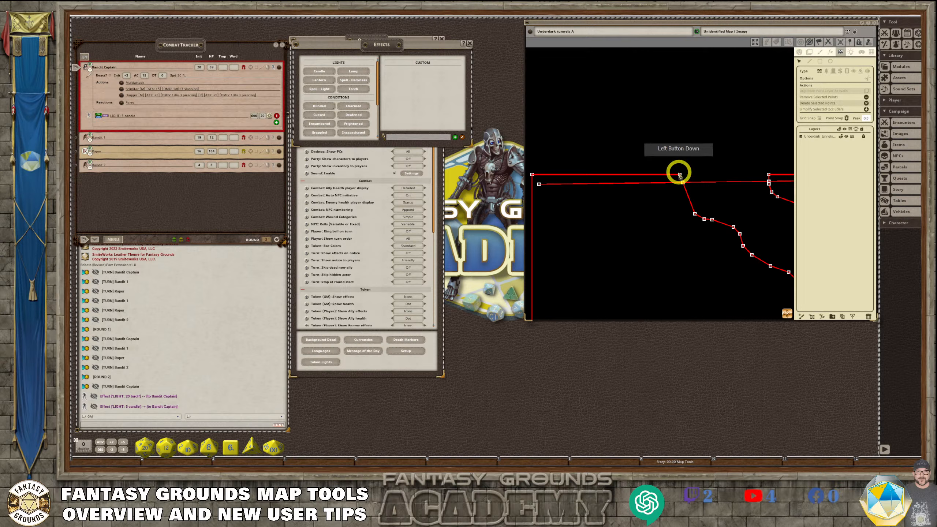
pyautogui.moveTo(539, 184)
pyautogui.mouseDown()
pyautogui.moveTo(532, 170)
pyautogui.moveTo(529, 182)
pyautogui.mouseUp()
pyautogui.scroll(-2, 590, 198)
# Step: Clean up the occluder point protruding past the map's western border so the upper wall line ends on the border
pyautogui.scroll(6, 542, 181)
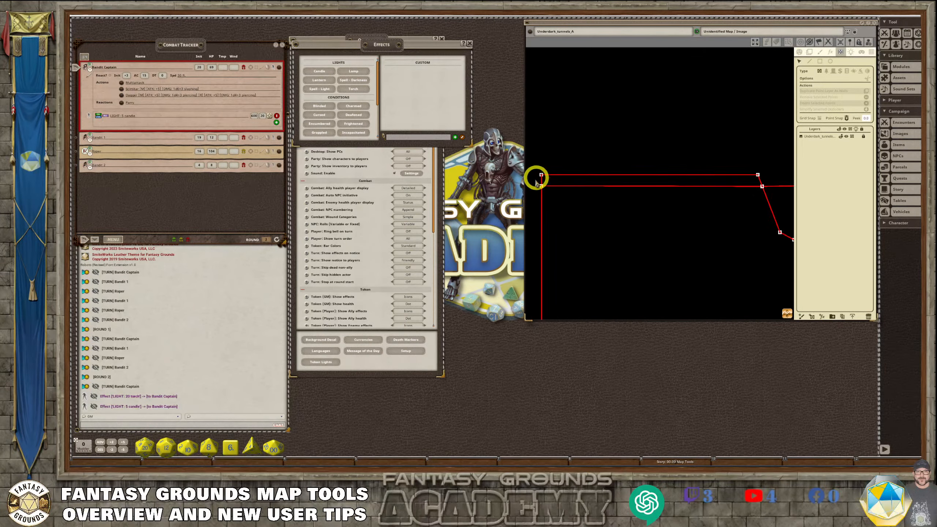
pyautogui.scroll(2, 542, 181)
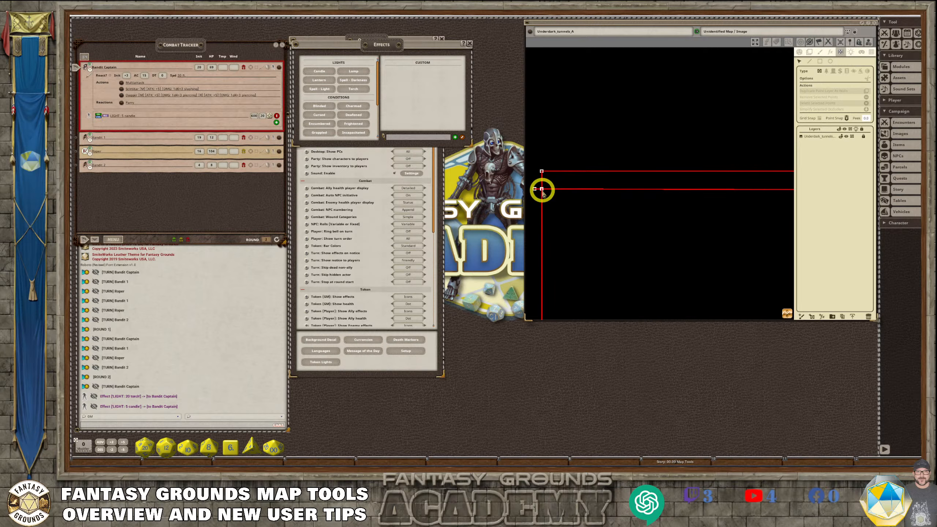
pyautogui.scroll(-6, 542, 191)
pyautogui.scroll(1, 622, 194)
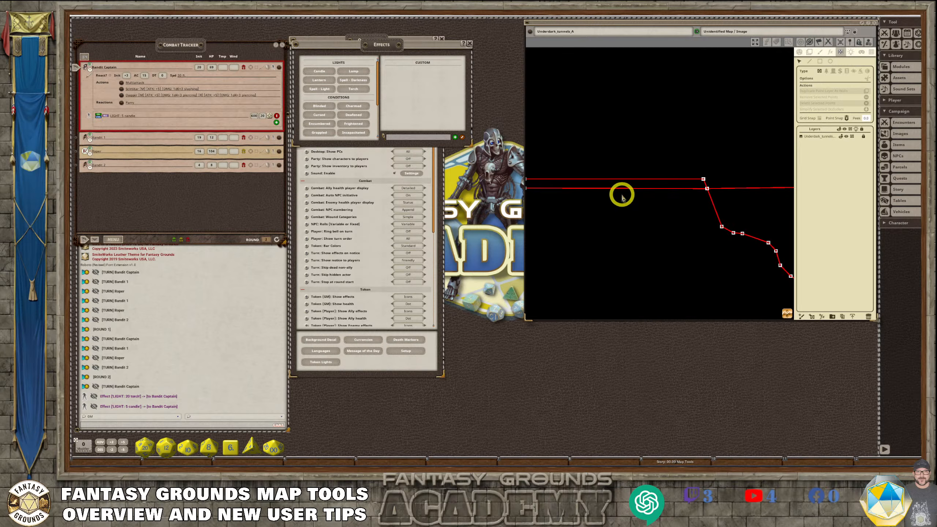
pyautogui.scroll(-2, 622, 195)
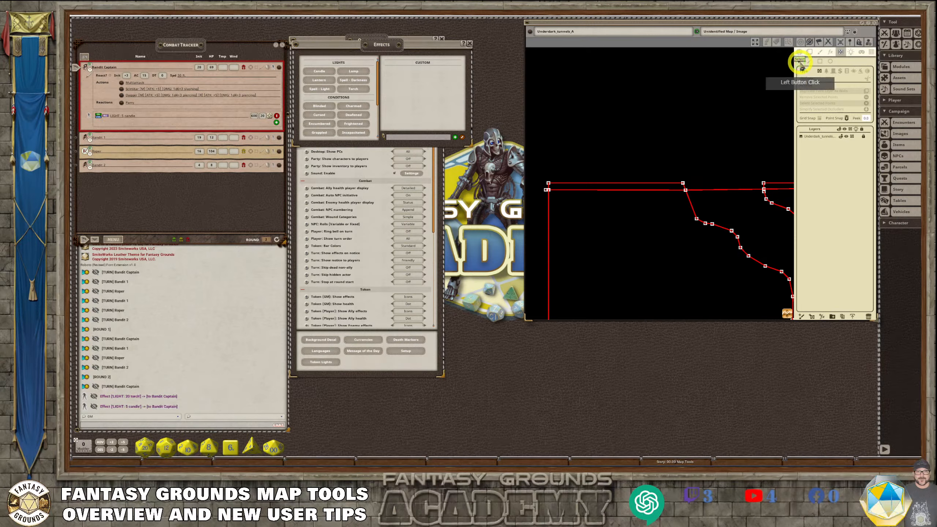
pyautogui.scroll(1, 610, 181)
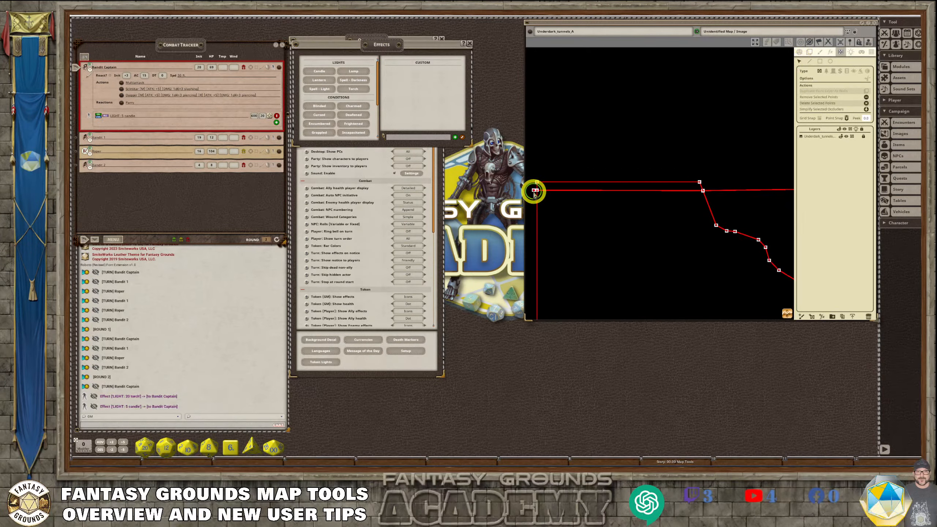
pyautogui.click(534, 190)
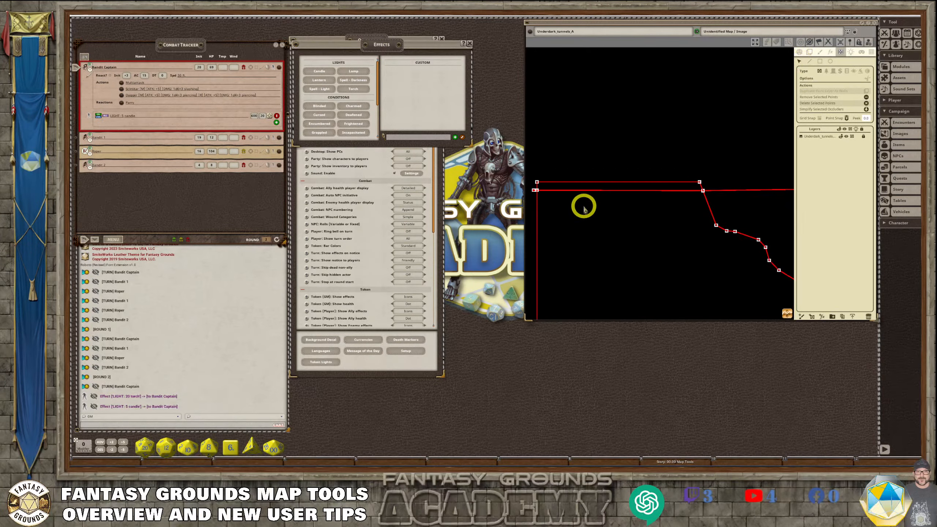
pyautogui.click(620, 212)
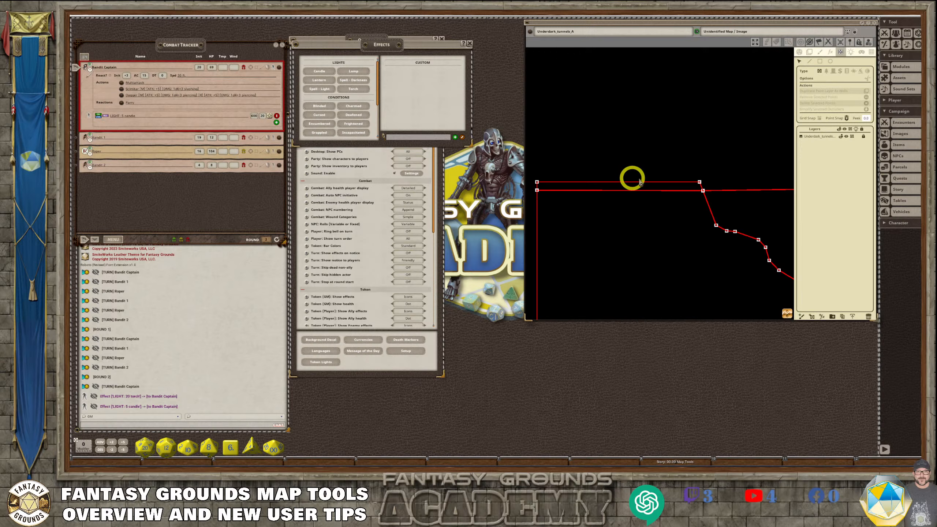
pyautogui.scroll(1, 645, 189)
pyautogui.scroll(-1, 647, 188)
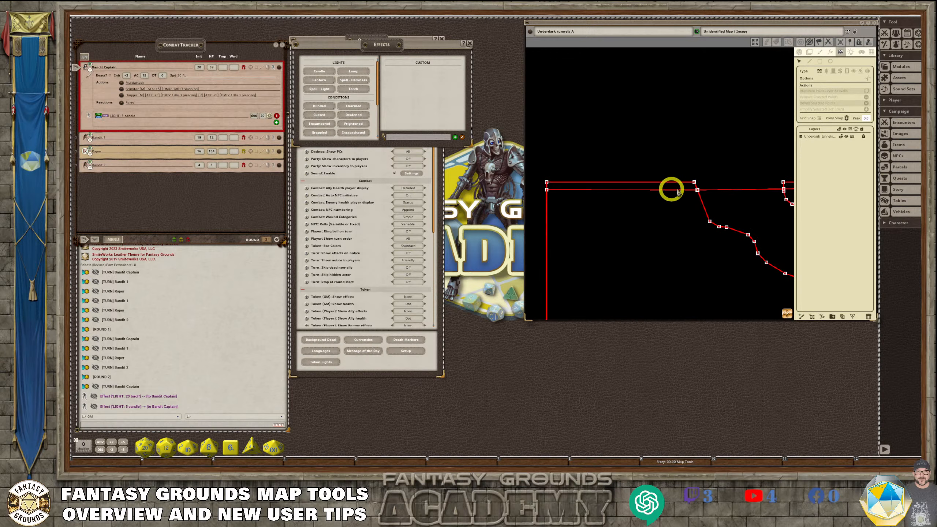
# Step: Try to delete the end points of the duplicate line above the north border at the map's northwest corner, then undo the deletion
pyautogui.click(695, 184)
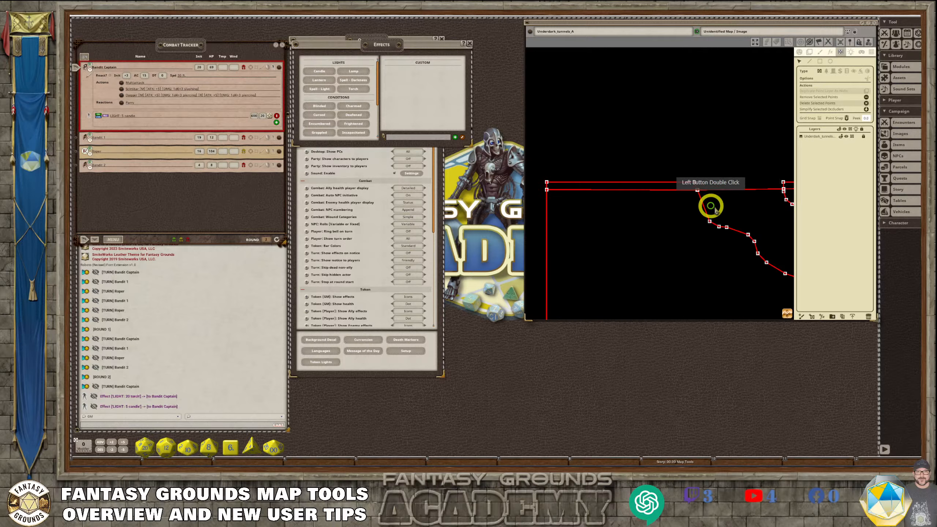
pyautogui.press('Delete')
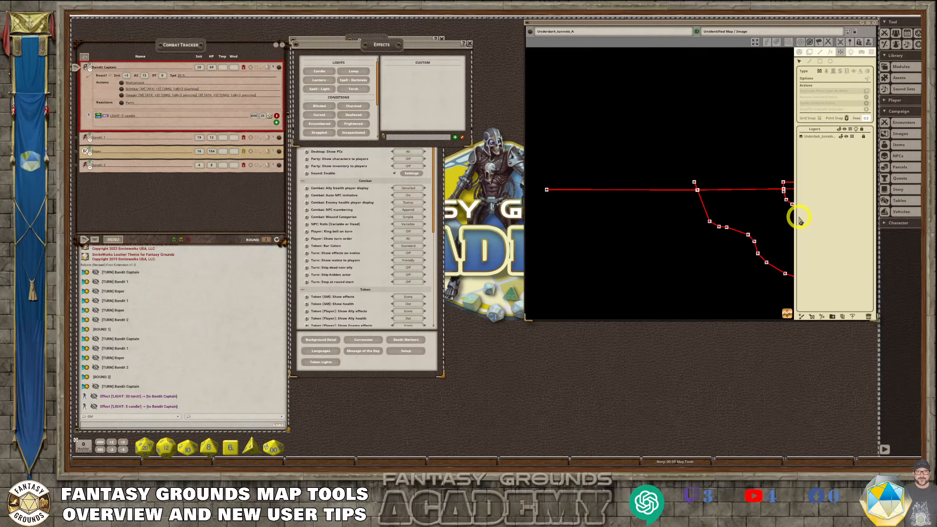
pyautogui.hotkey('ctrl', 'z')
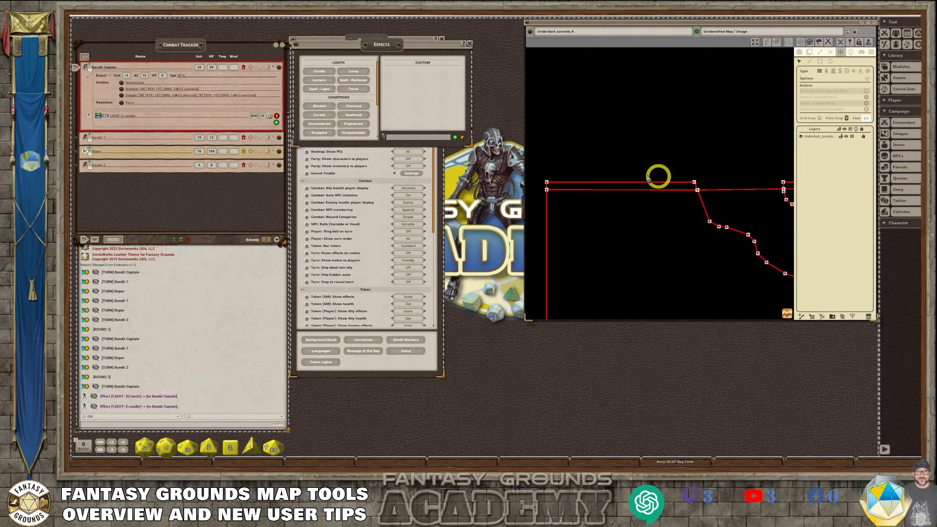
# Step: Delete the duplicate upper occluder line and its leftover end points above the north border, between the northwest corner and the western tunnel
pyautogui.click(693, 182)
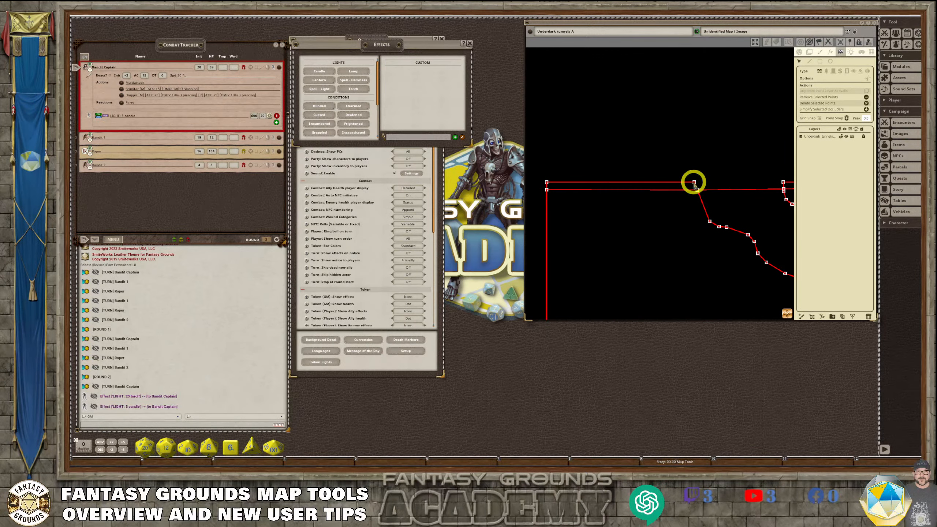
pyautogui.press('Delete')
pyautogui.click(546, 182)
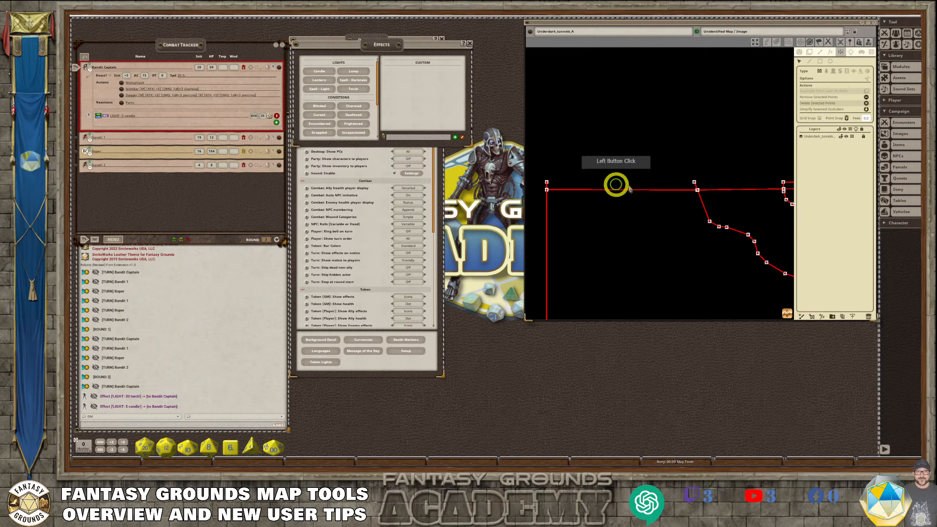
pyautogui.click(693, 181)
pyautogui.press('Delete')
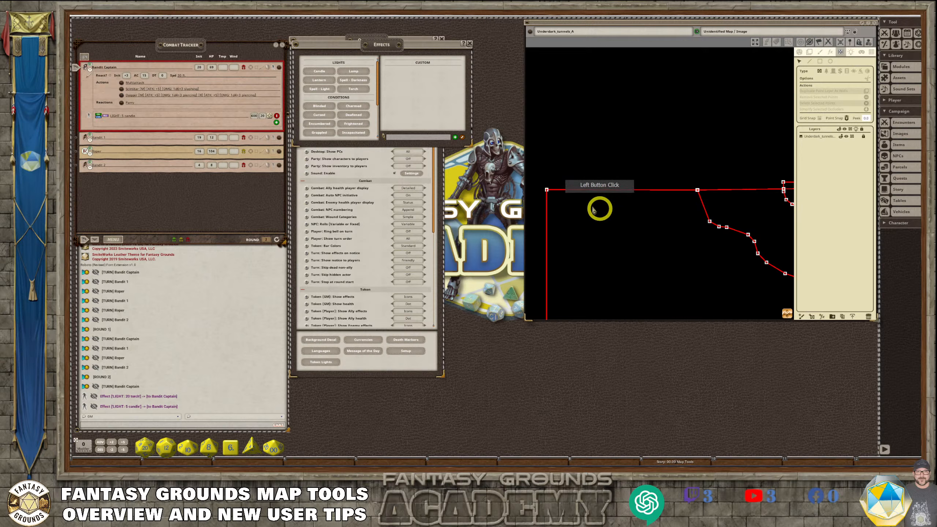
# Step: Delete the duplicate occluder line running east above the north border from the western tunnel's east wall
pyautogui.scroll(-4, 560, 210)
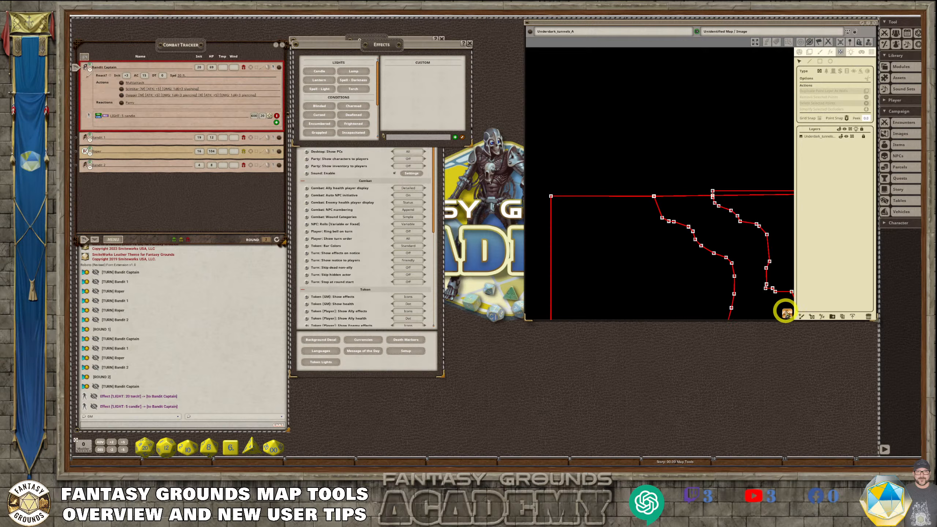
pyautogui.moveTo(786, 313); pyautogui.dragTo(917, 305)
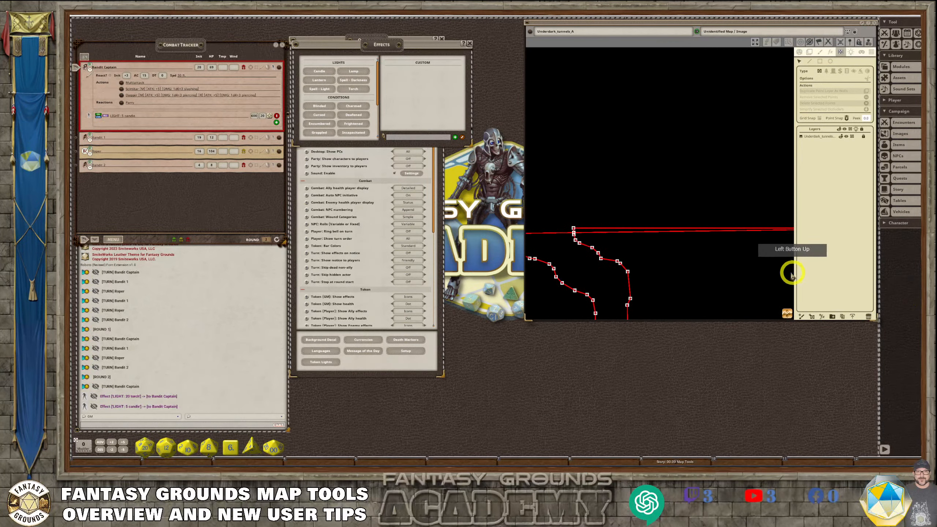
pyautogui.click(764, 312)
pyautogui.scroll(2, 596, 236)
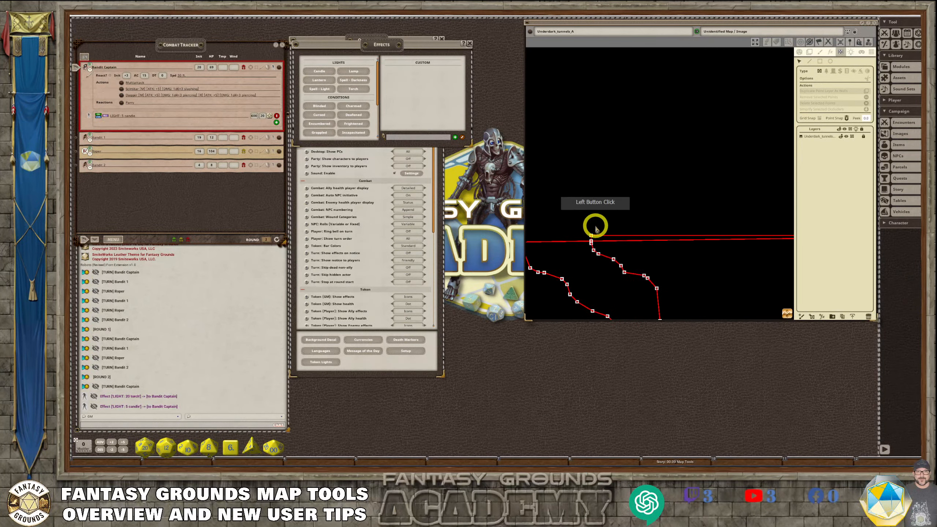
pyautogui.scroll(2, 592, 236)
pyautogui.click(591, 240)
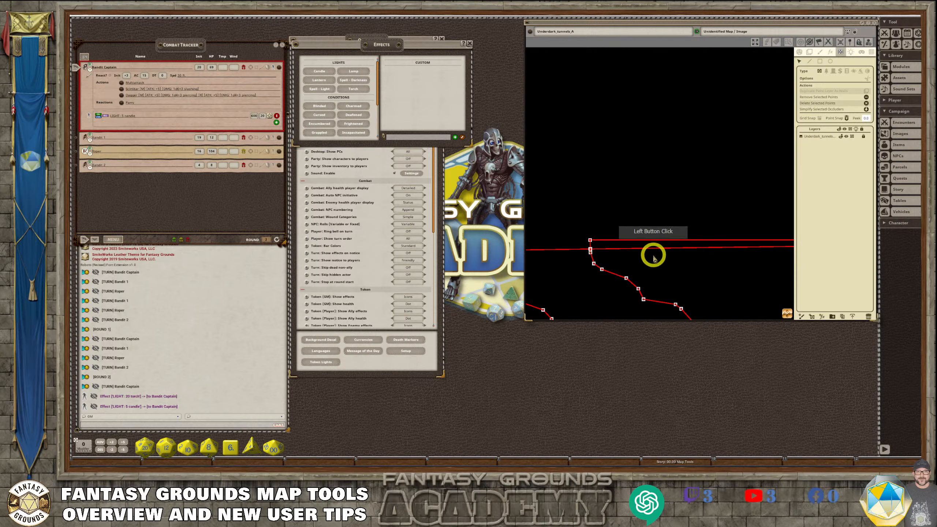
pyautogui.press('Delete')
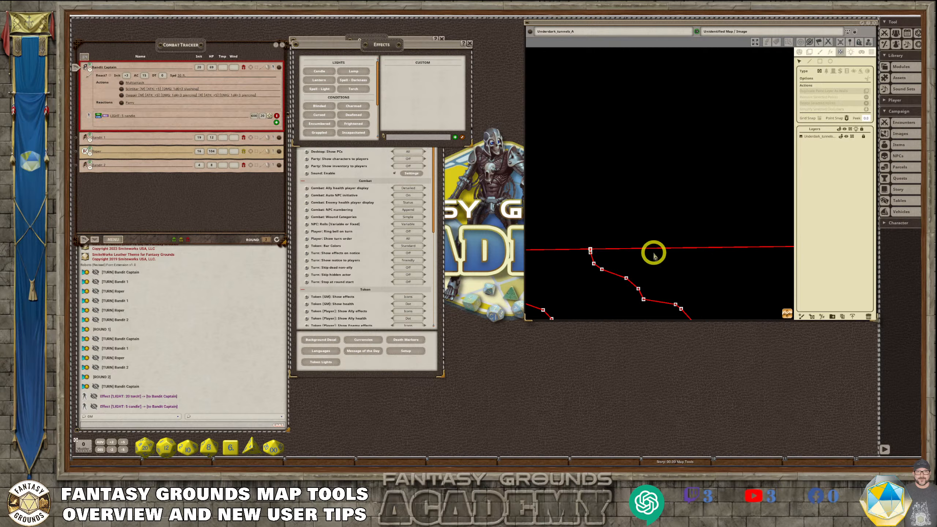
# Step: Examine how the border occluders meet the tunnel walls at the map's northern and southern ends
pyautogui.scroll(-6, 640, 254)
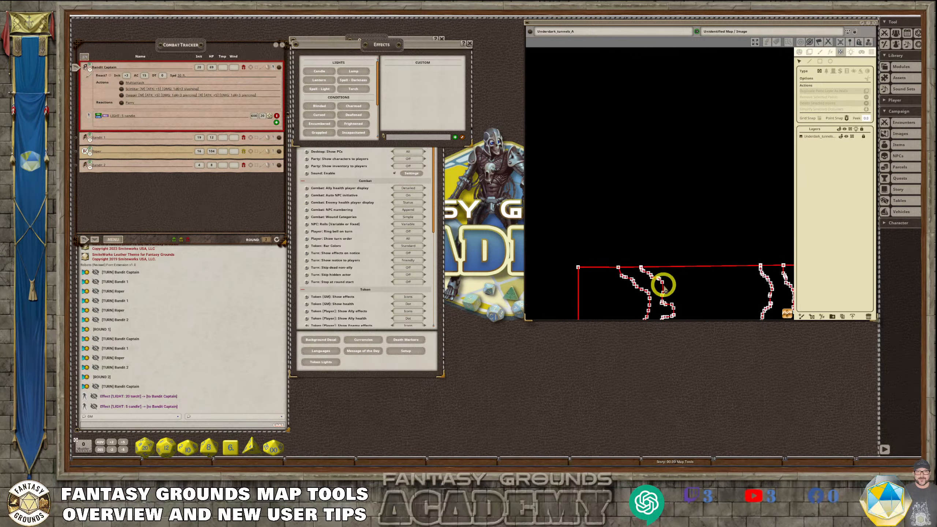
pyautogui.moveTo(788, 316); pyautogui.dragTo(835, 382)
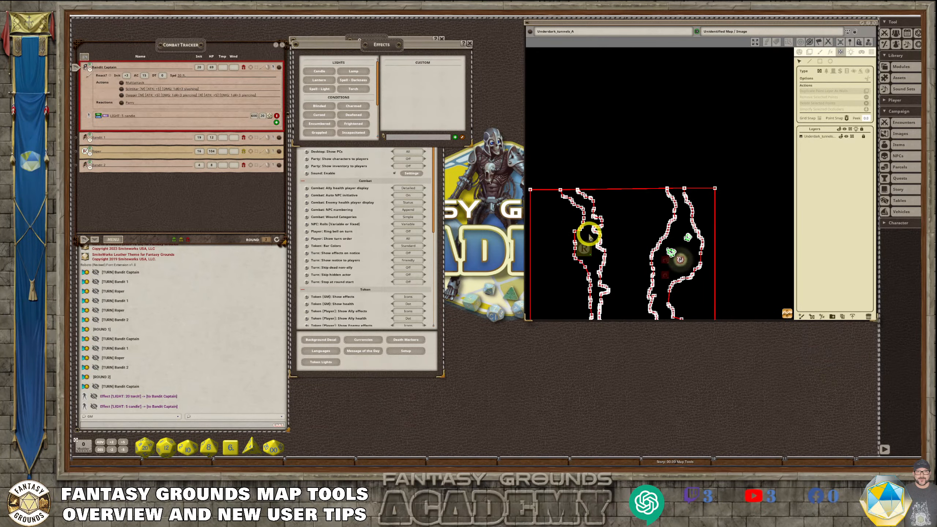
pyautogui.scroll(6, 590, 239)
pyautogui.scroll(-3, 591, 241)
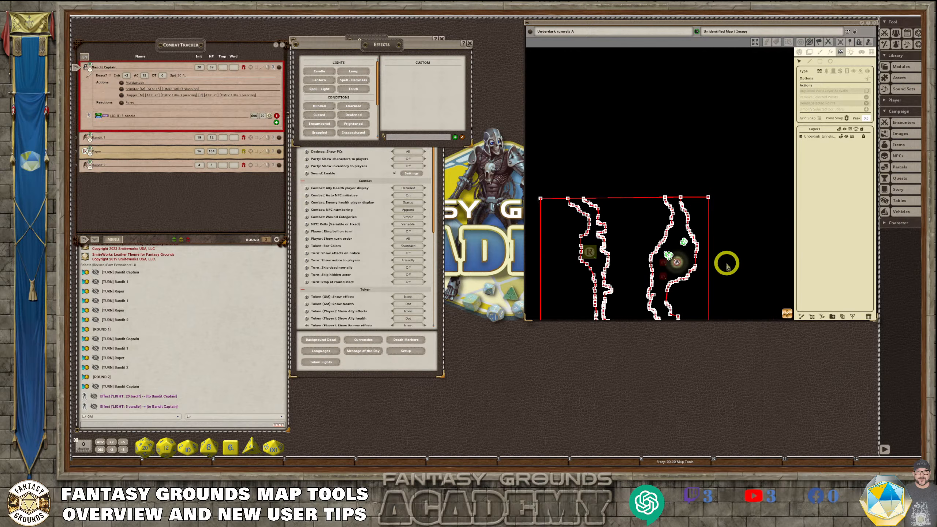
pyautogui.moveTo(790, 317); pyautogui.dragTo(796, 400)
pyautogui.scroll(4, 628, 292)
pyautogui.scroll(3, 641, 286)
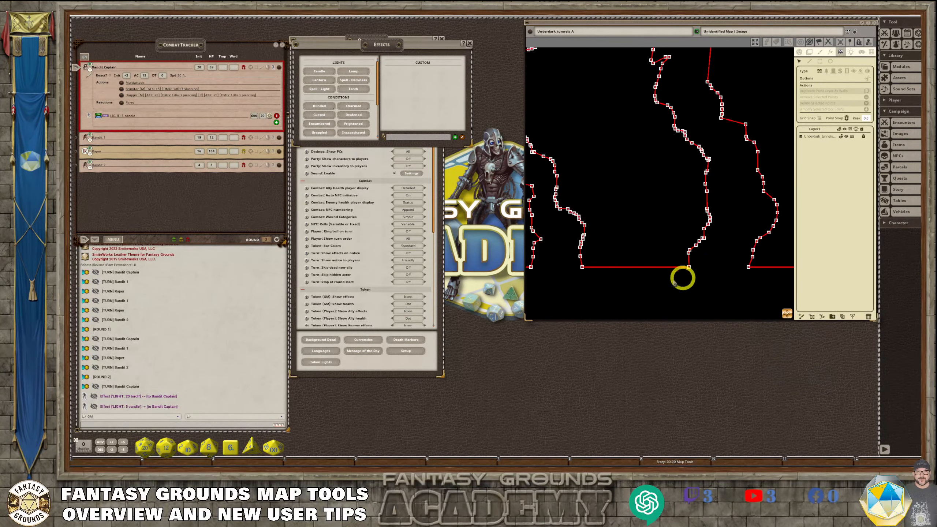
pyautogui.scroll(-3, 577, 269)
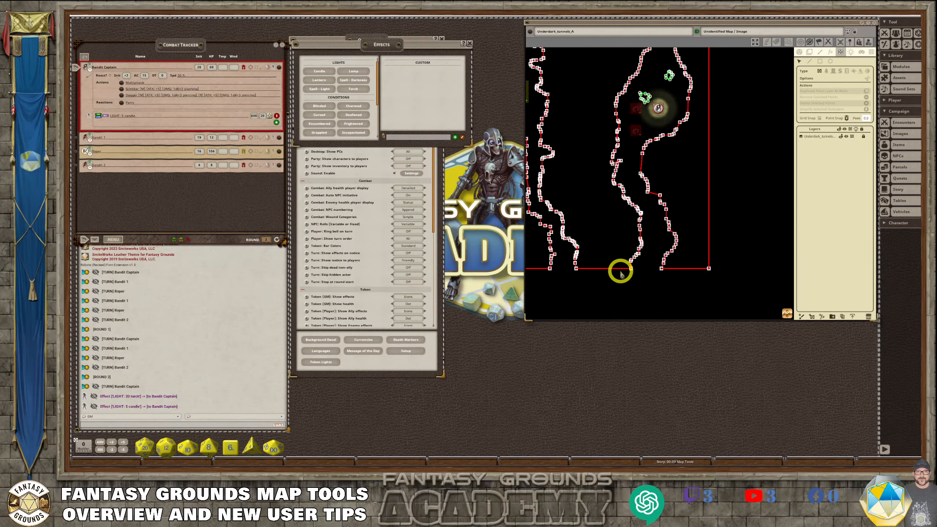
pyautogui.scroll(-3, 621, 269)
# Step: Draw a short occluder line crossing the north border between the western tunnel's two walls
pyautogui.click(786, 314)
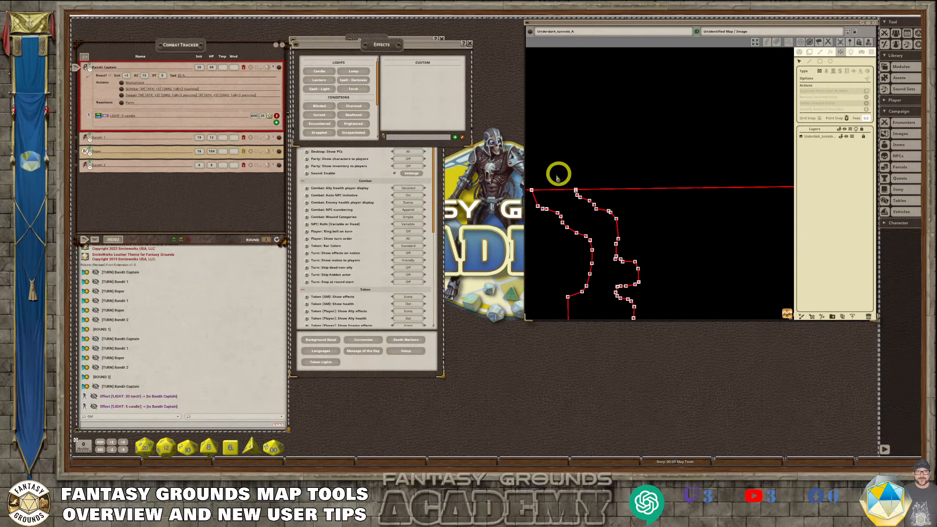
pyautogui.scroll(2, 547, 204)
pyautogui.scroll(3, 551, 203)
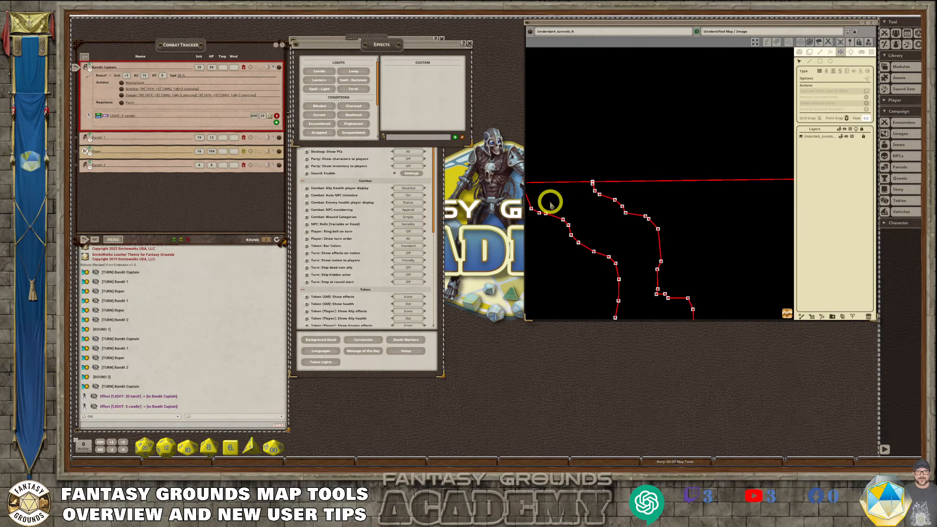
pyautogui.scroll(-3, 561, 209)
pyautogui.moveTo(787, 317); pyautogui.dragTo(640, 236)
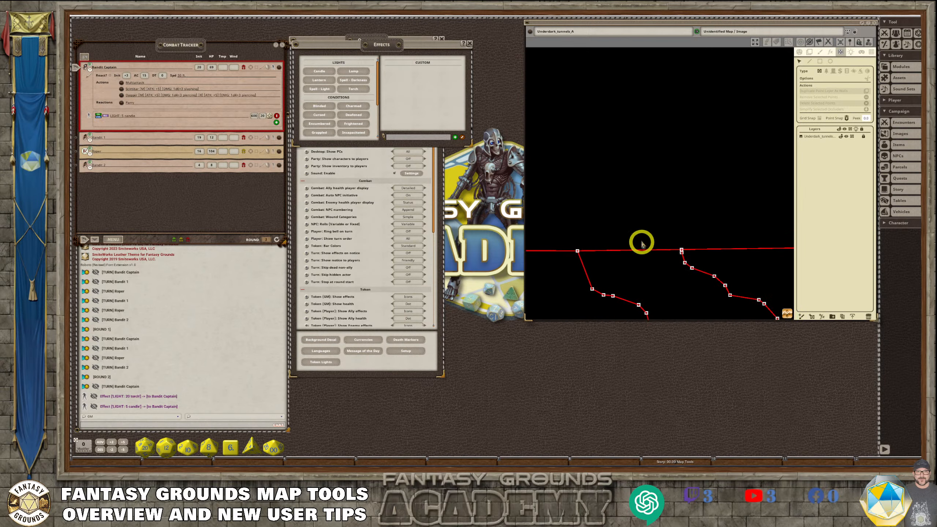
pyautogui.scroll(1, 619, 268)
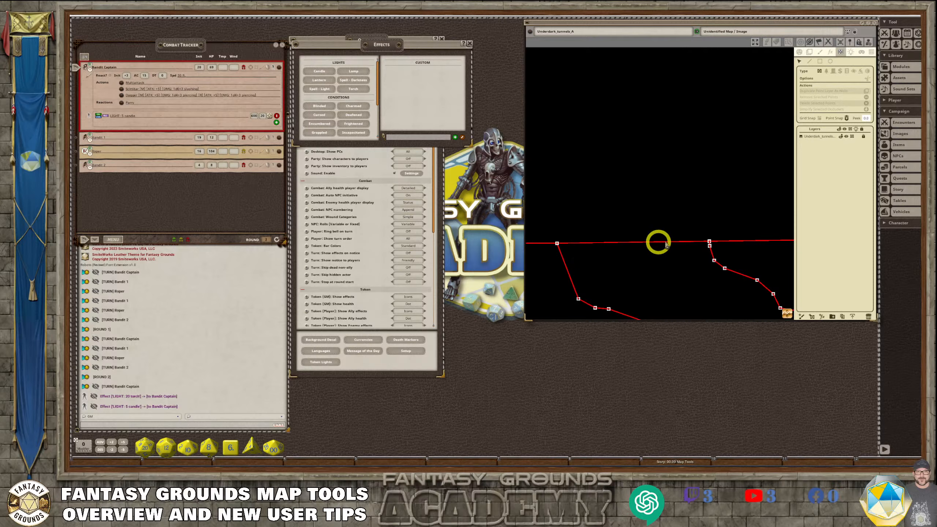
pyautogui.scroll(-1, 636, 242)
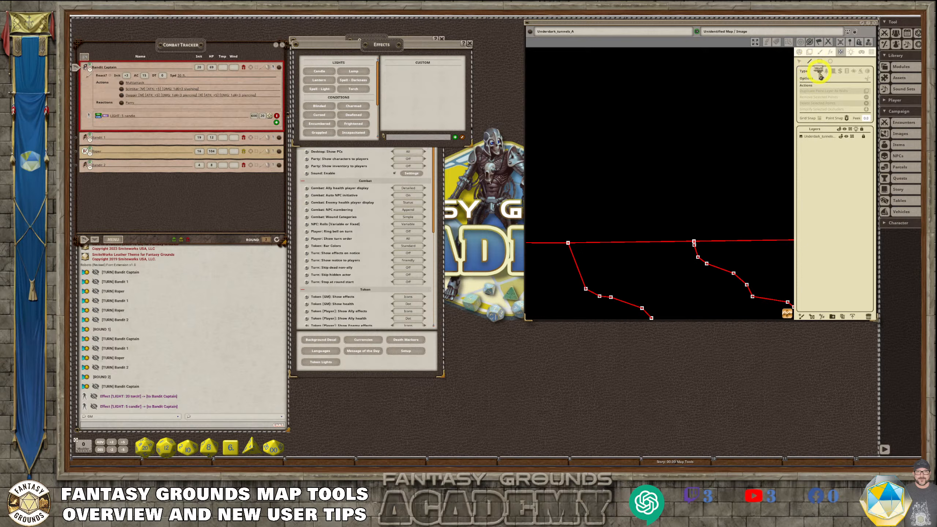
pyautogui.click(625, 218)
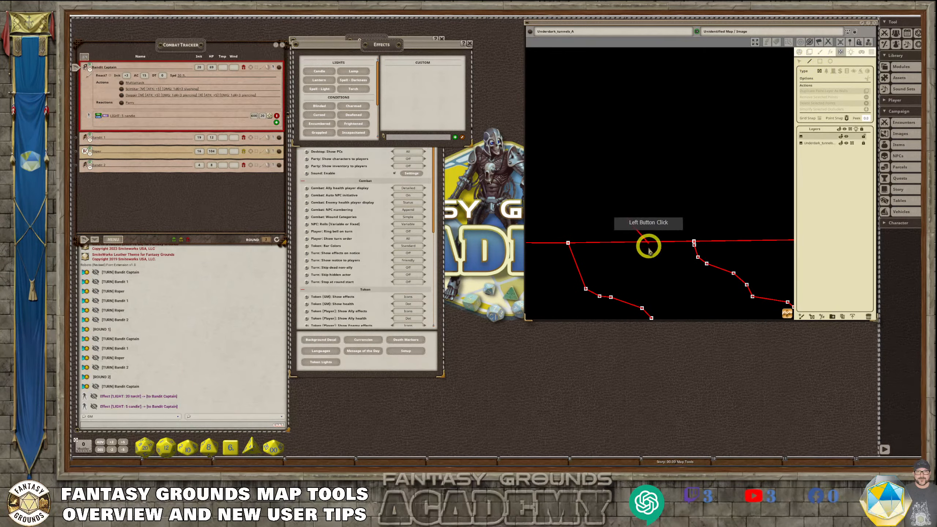
pyautogui.scroll(-2, 668, 282)
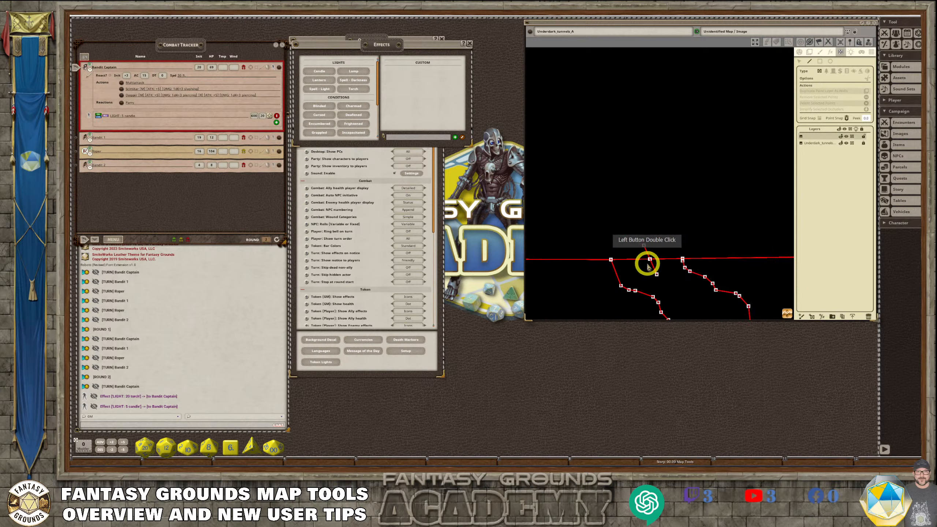
# Step: Draw a short occluder line crossing the north border between the eastern tunnel's two walls
pyautogui.moveTo(788, 313); pyautogui.dragTo(925, 326)
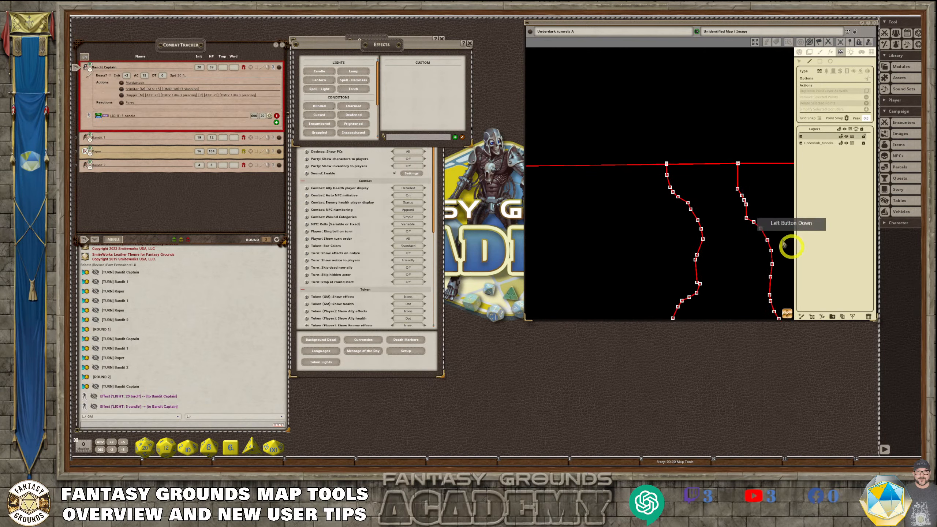
pyautogui.click(706, 148)
pyautogui.doubleClick(712, 184)
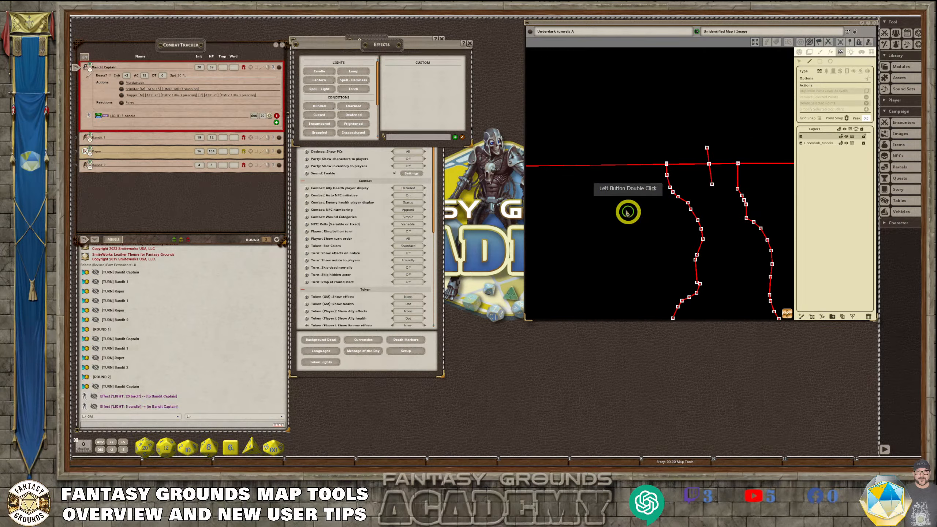
# Step: Delete the short crossing line and the border segment between the walls at the eastern tunnel's north opening
pyautogui.scroll(-2, 608, 230)
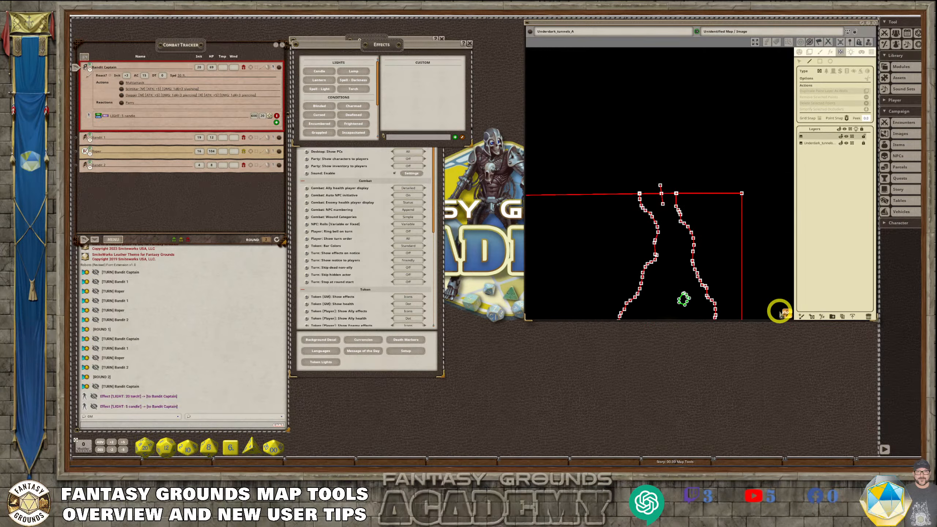
pyautogui.moveTo(787, 314); pyautogui.dragTo(567, 223)
pyautogui.scroll(-3, 566, 223)
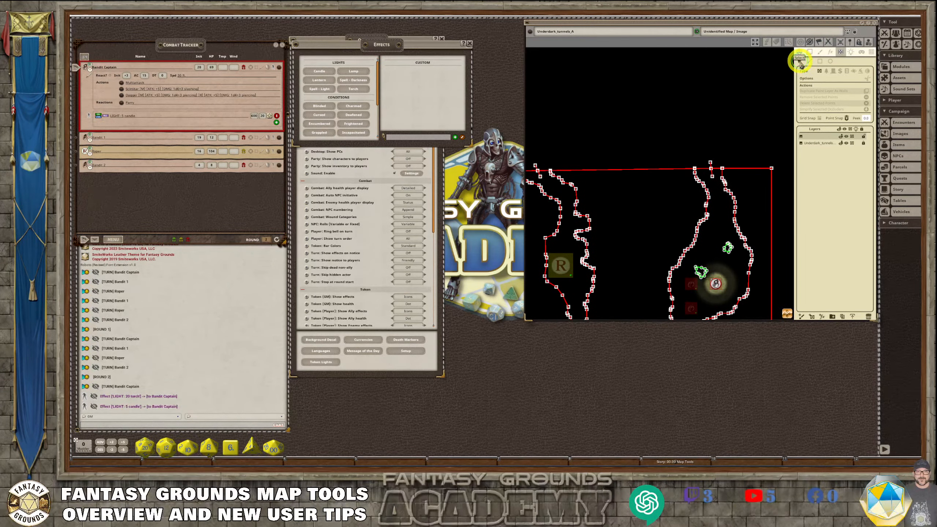
pyautogui.scroll(3, 724, 186)
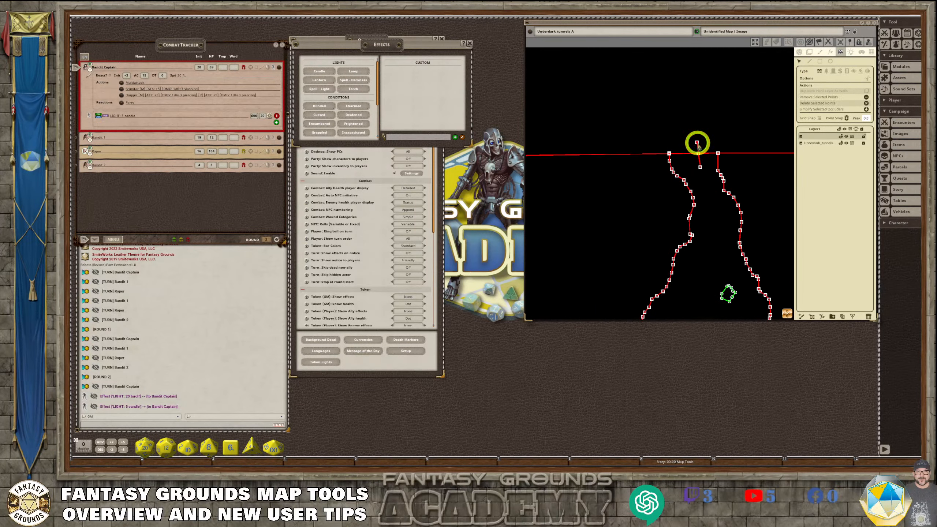
pyautogui.click(702, 167)
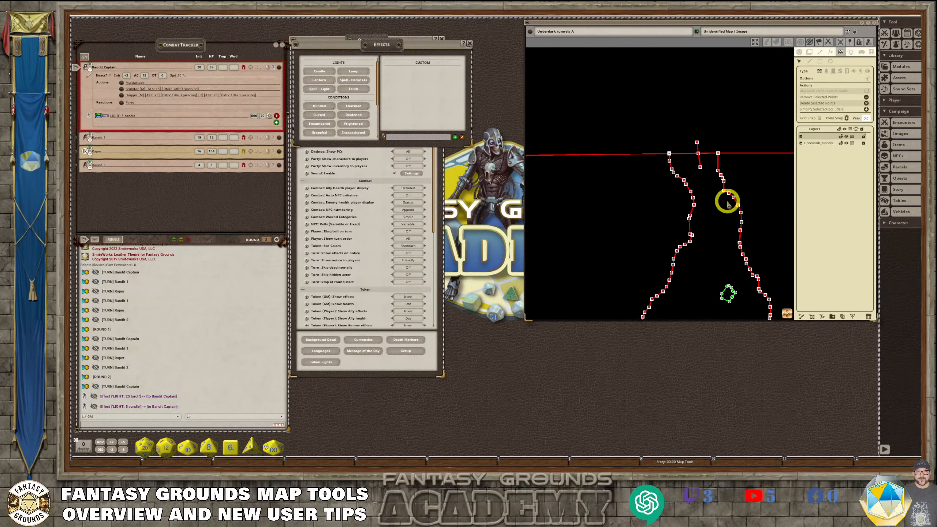
pyautogui.press('Delete')
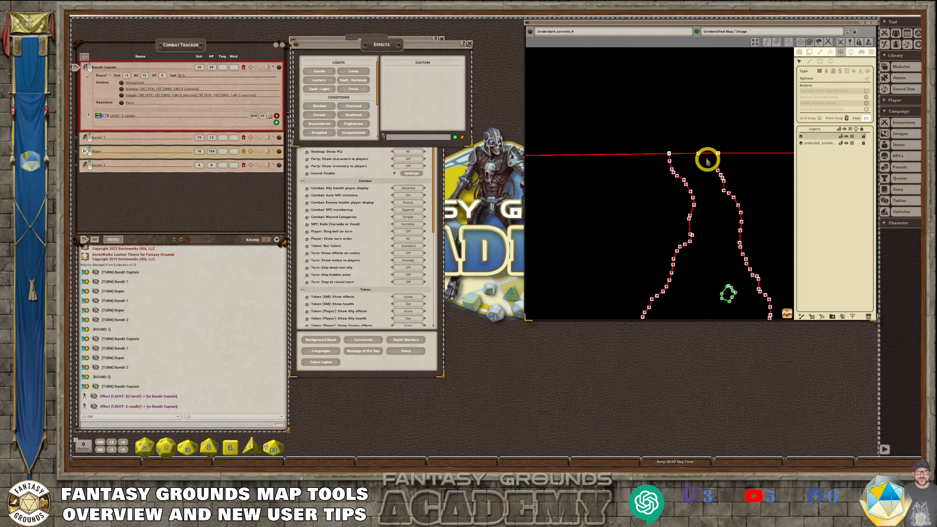
pyautogui.click(698, 154)
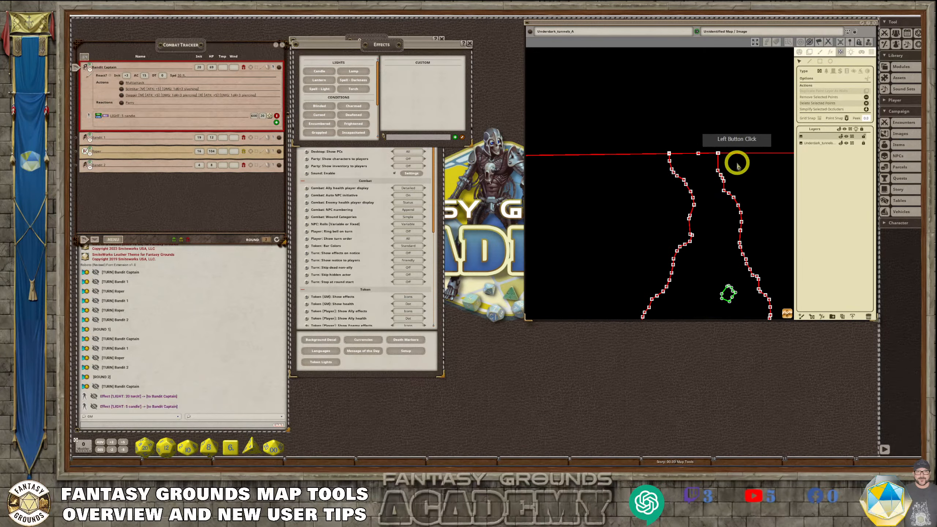
pyautogui.press('Delete')
# Step: Delete the short crossing line and the border segment between the walls at the western tunnel's north opening
pyautogui.scroll(-7, 682, 225)
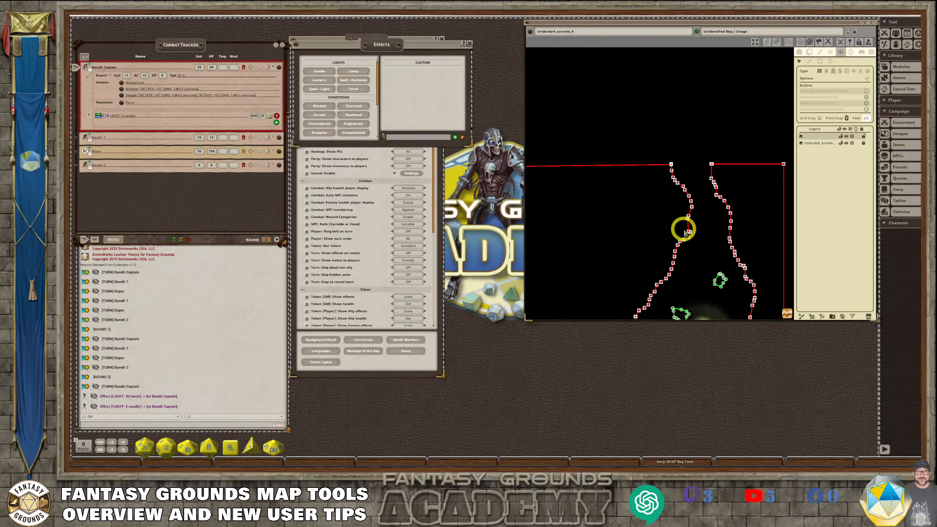
pyautogui.scroll(5, 627, 245)
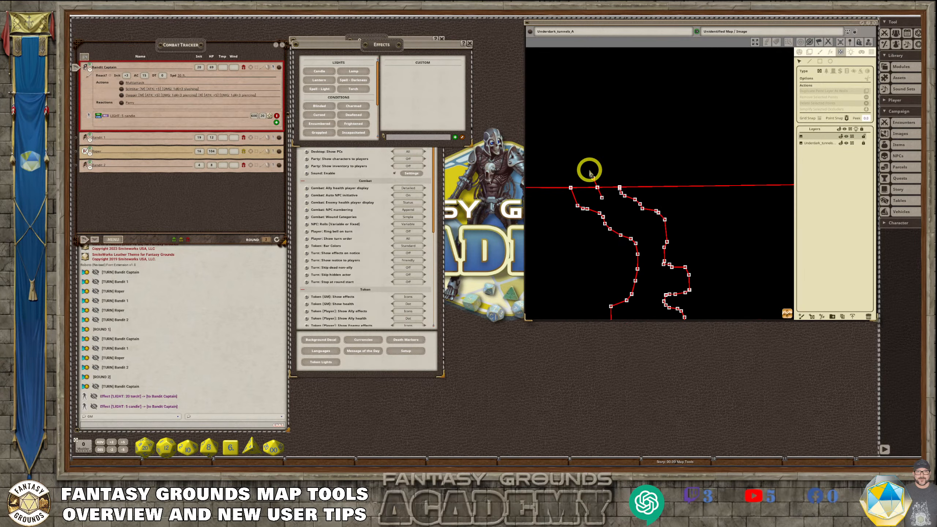
pyautogui.click(594, 183)
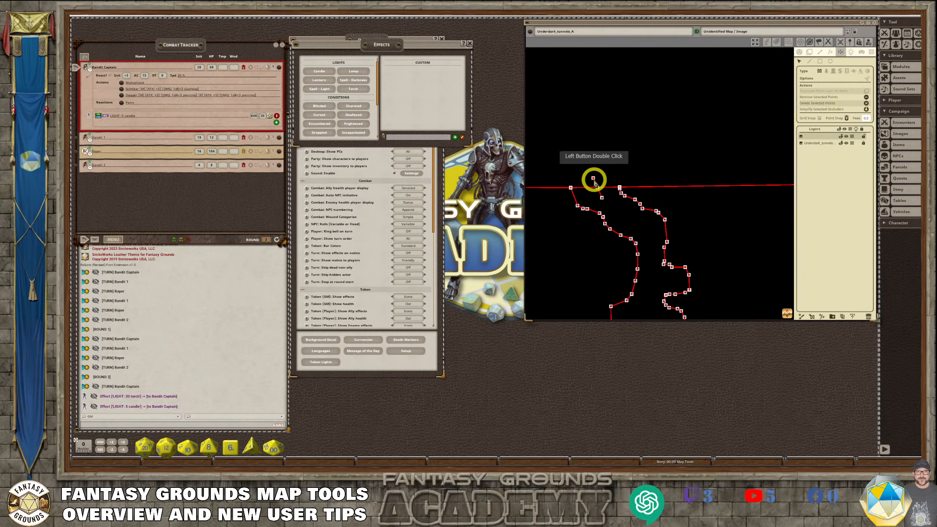
pyautogui.press('Delete')
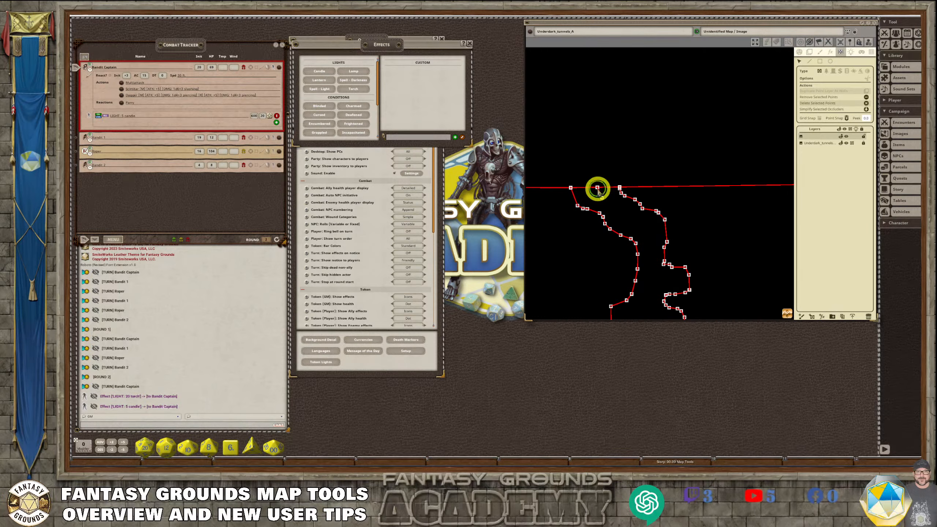
pyautogui.click(633, 204)
pyautogui.press('Delete')
pyautogui.scroll(-10, 673, 234)
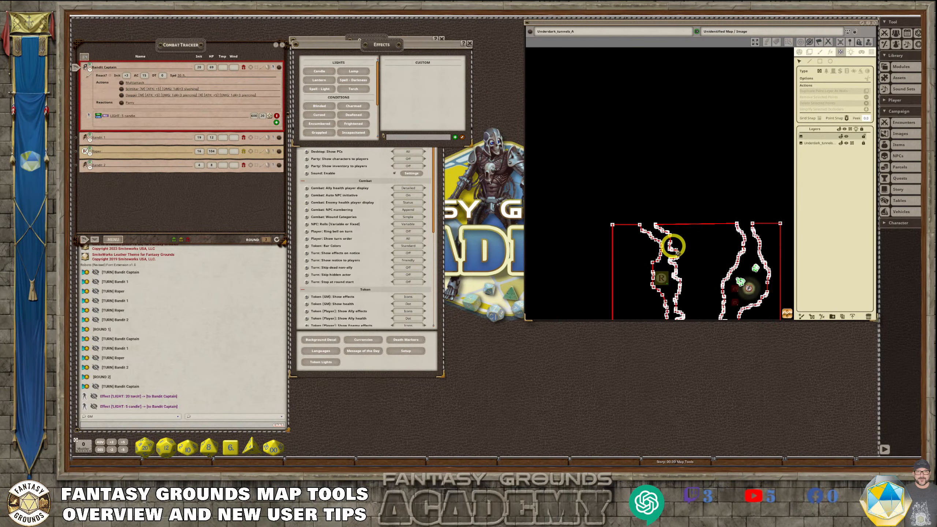
# Step: Examine how densely the occluder points are placed along the walls of both tunnels
pyautogui.moveTo(790, 316); pyautogui.dragTo(851, 388)
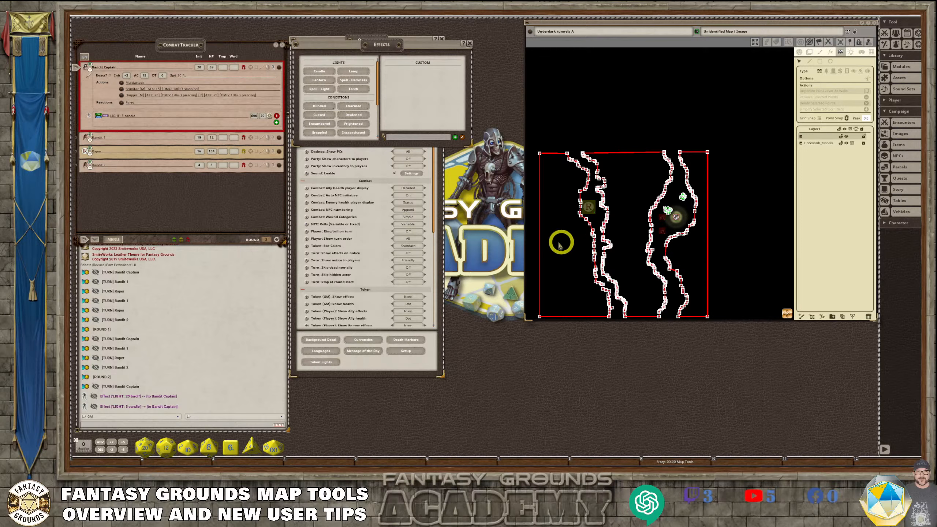
pyautogui.scroll(2, 551, 209)
pyautogui.scroll(2, 553, 209)
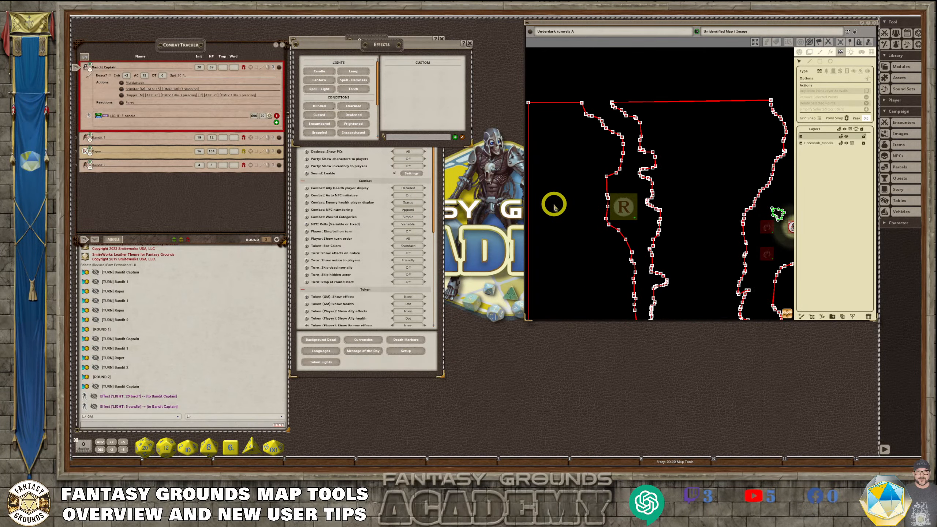
pyautogui.scroll(-2, 554, 207)
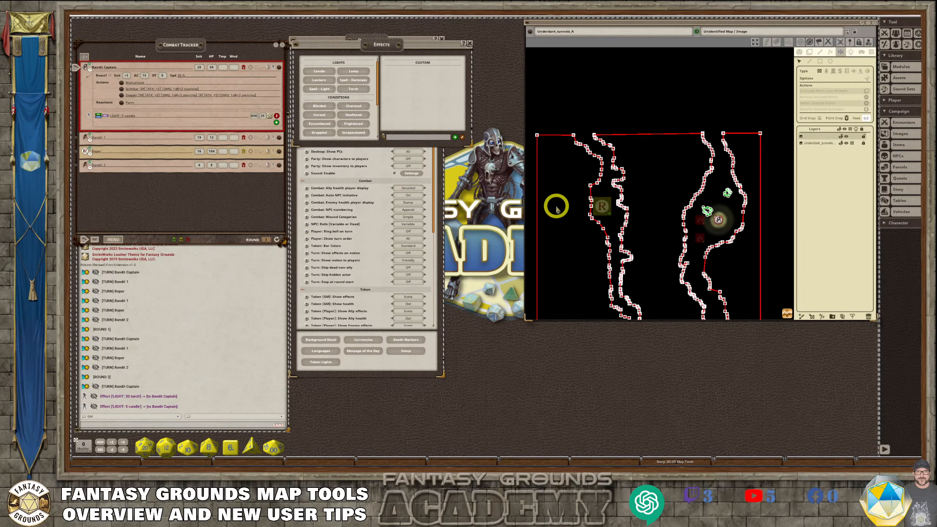
pyautogui.scroll(4, 602, 205)
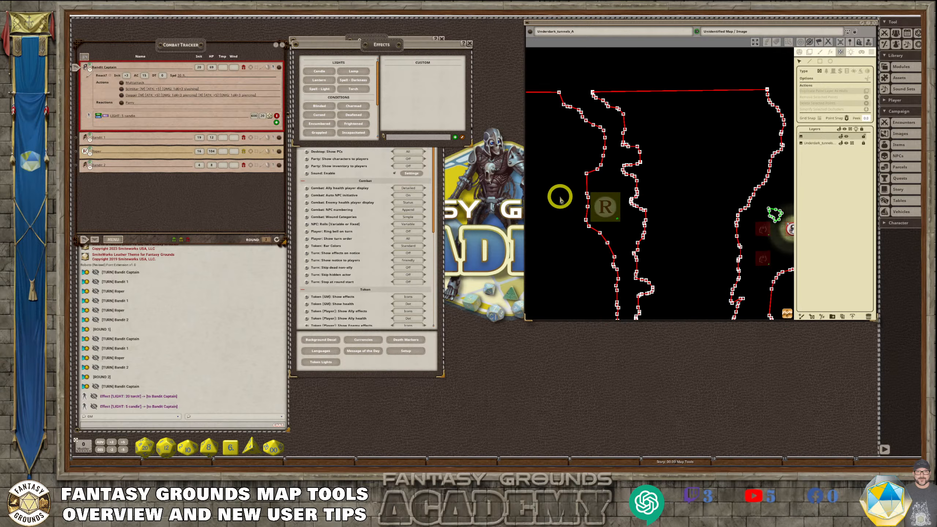
pyautogui.scroll(-4, 622, 209)
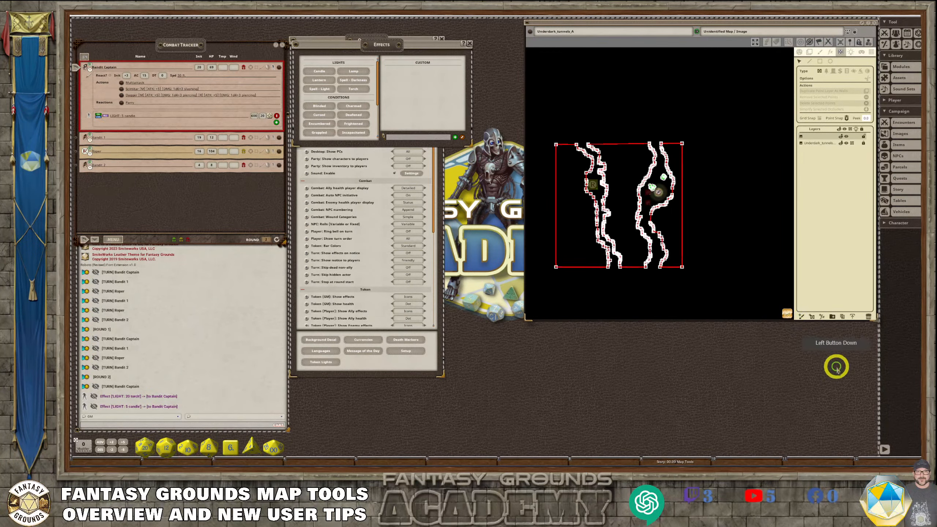
pyautogui.scroll(5, 596, 205)
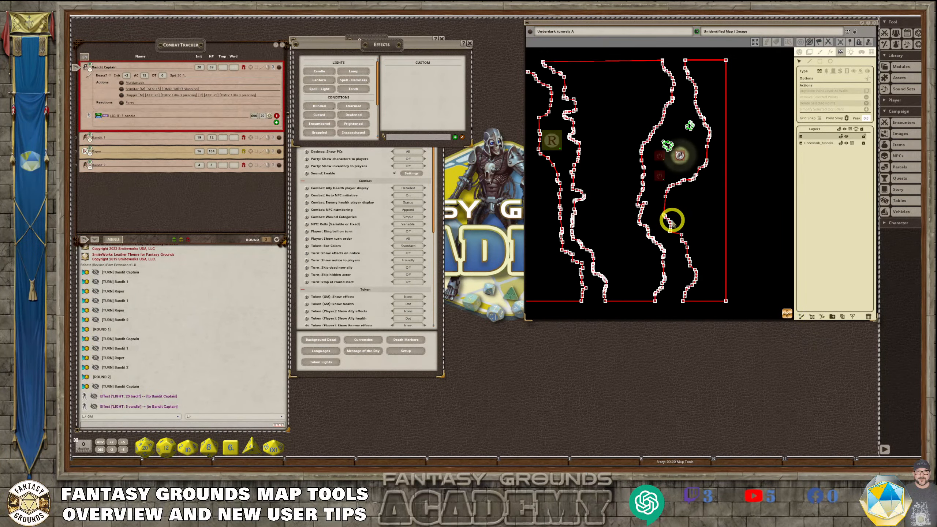
pyautogui.scroll(5, 560, 185)
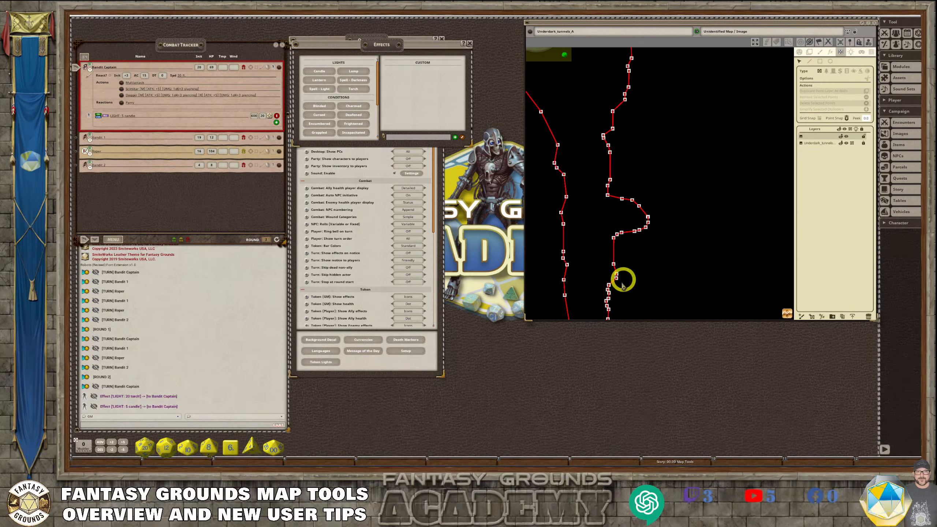
pyautogui.scroll(-1, 582, 267)
pyautogui.scroll(-2, 583, 266)
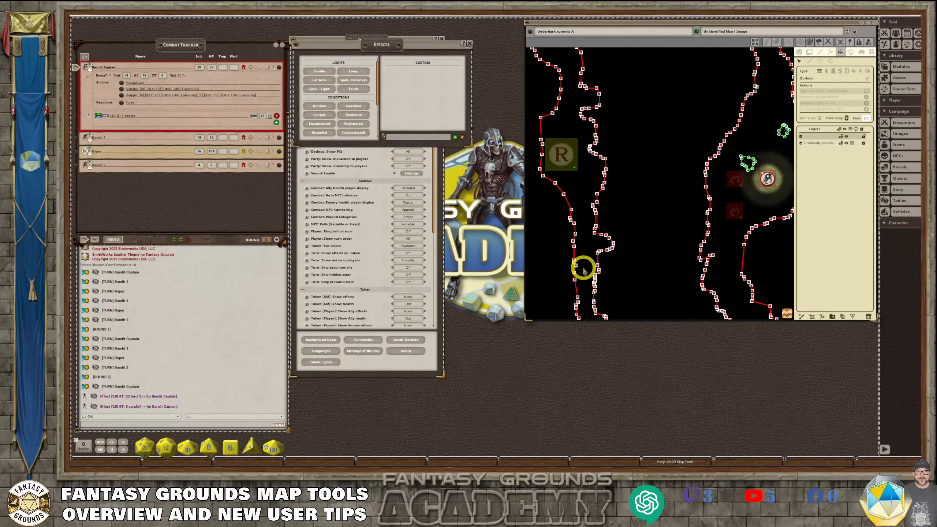
pyautogui.scroll(-2, 584, 266)
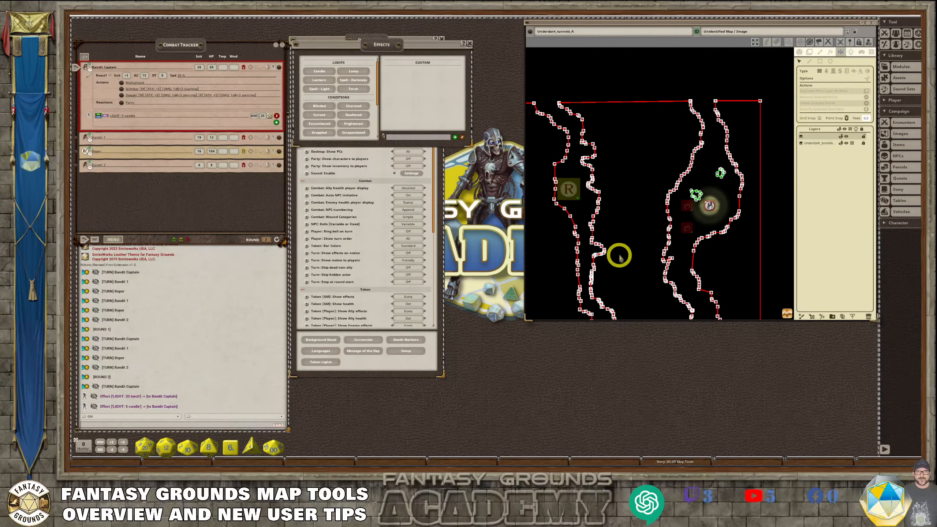
pyautogui.scroll(3, 617, 225)
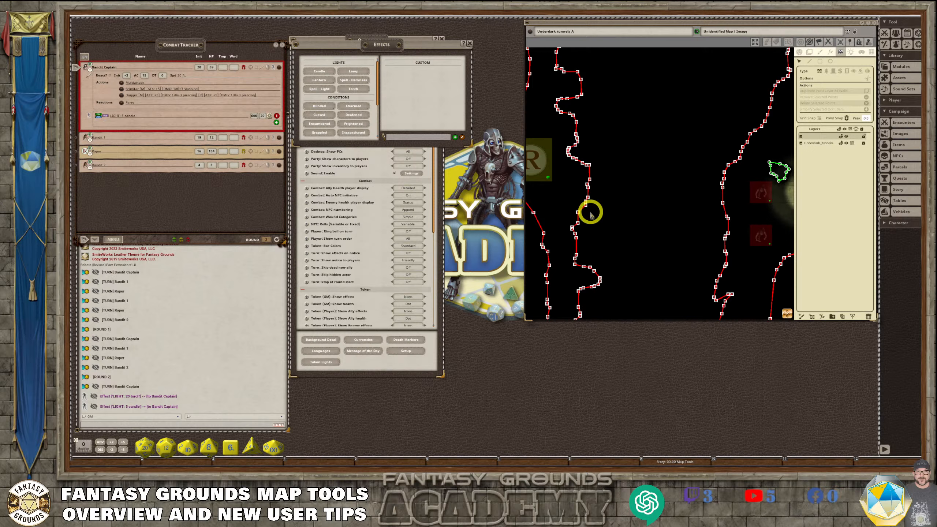
pyautogui.scroll(-5, 571, 213)
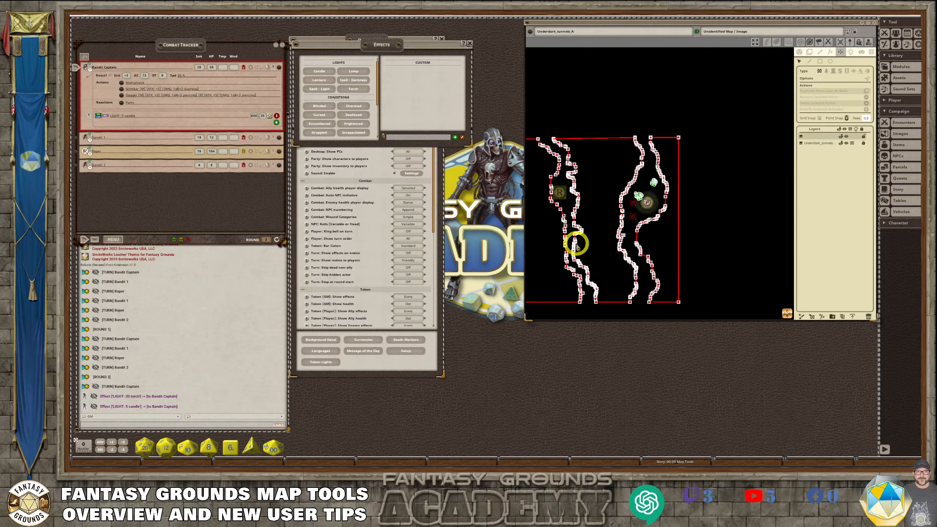
pyautogui.scroll(3, 564, 157)
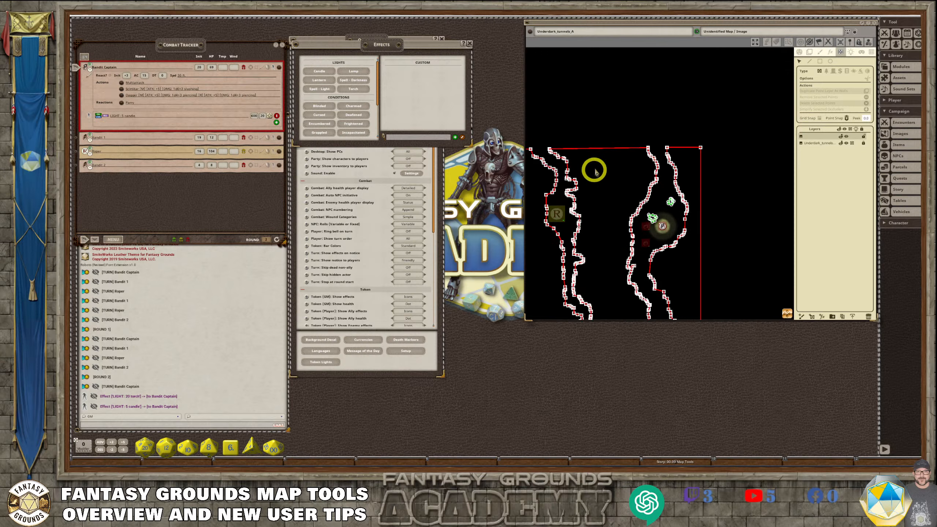
pyautogui.scroll(3, 673, 171)
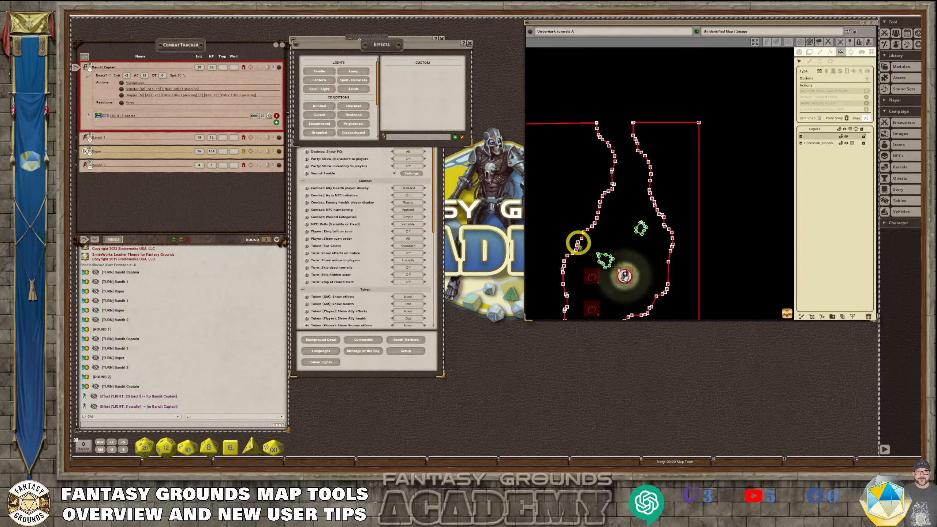
pyautogui.scroll(3, 571, 239)
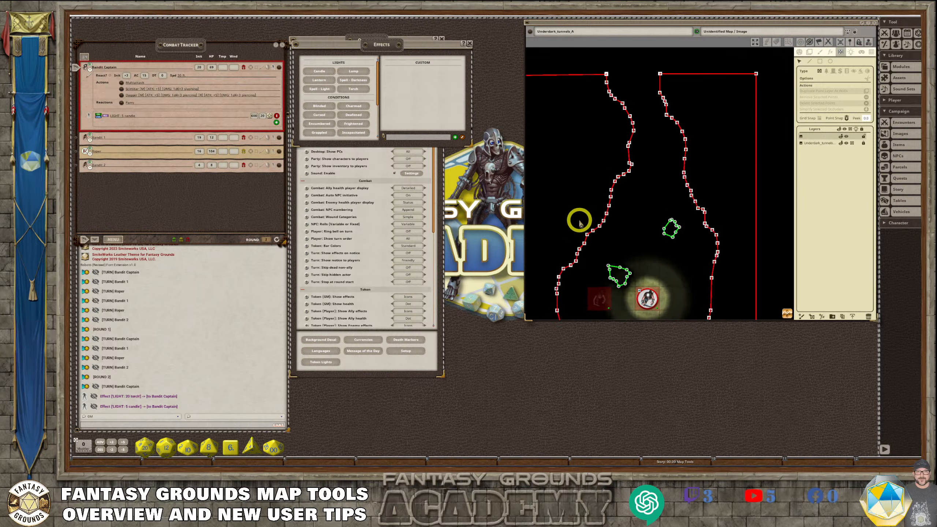
pyautogui.scroll(-5, 571, 266)
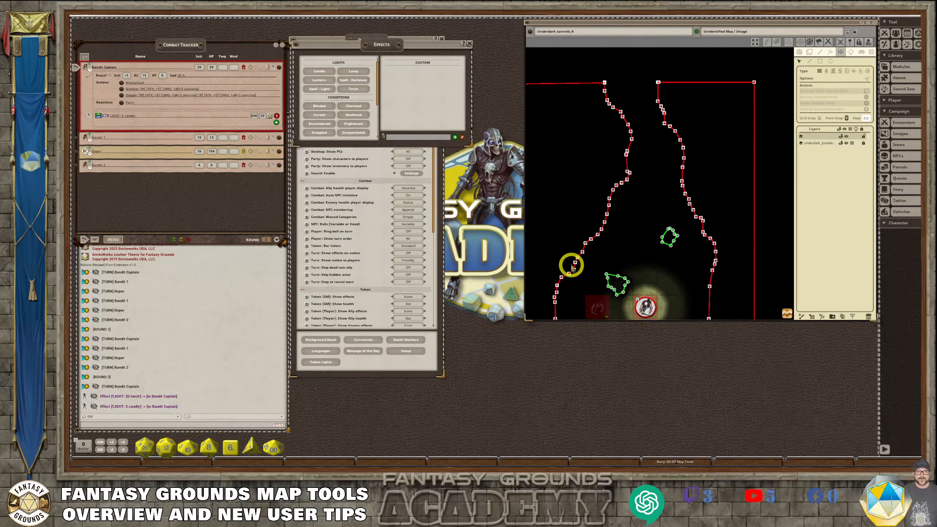
# Step: Simplify the occluder that forms the eastern tunnel's west wall
pyautogui.scroll(6, 569, 271)
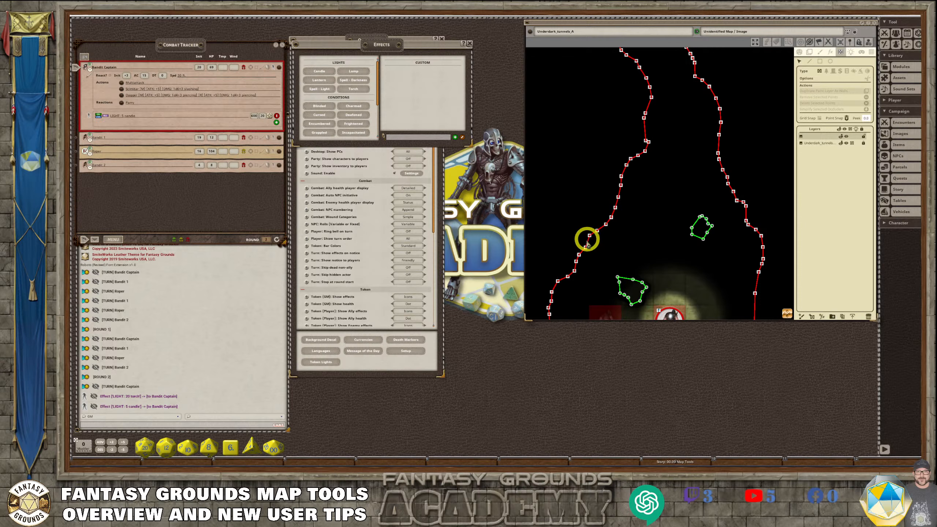
pyautogui.scroll(-2, 579, 262)
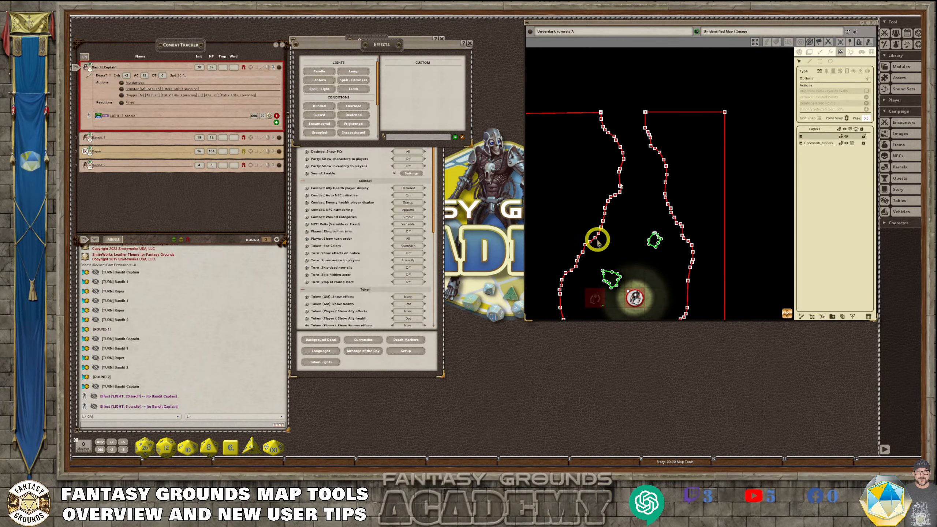
pyautogui.scroll(2, 599, 234)
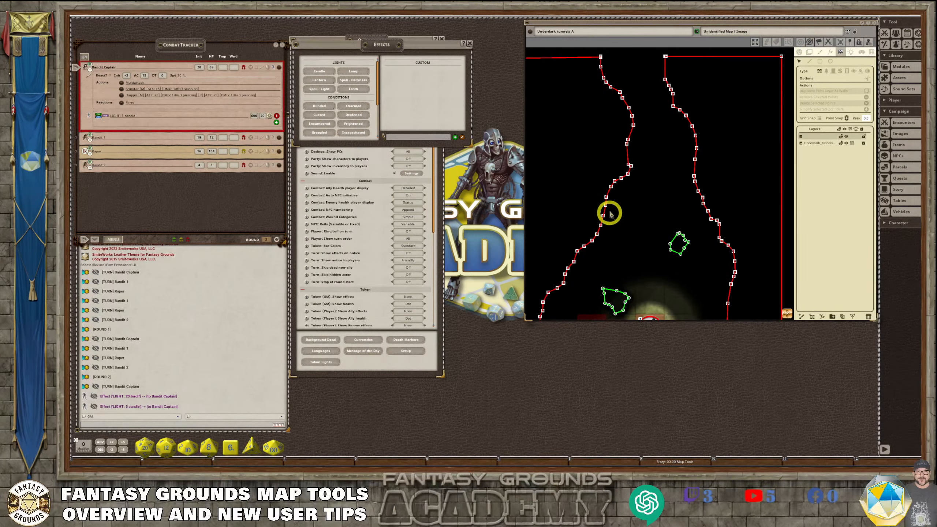
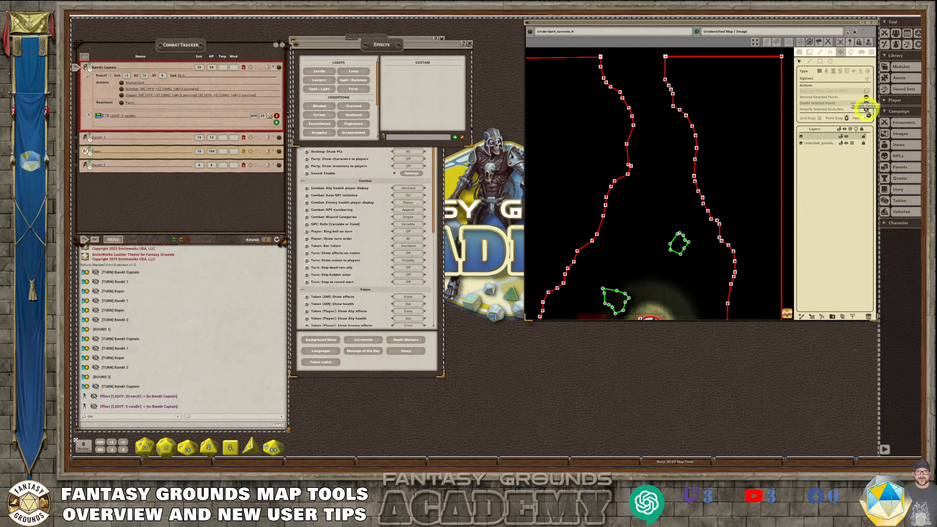
# Step: Select the whole occluder of the western tunnel's east wall near its southern end and simplify it
pyautogui.scroll(-5, 644, 207)
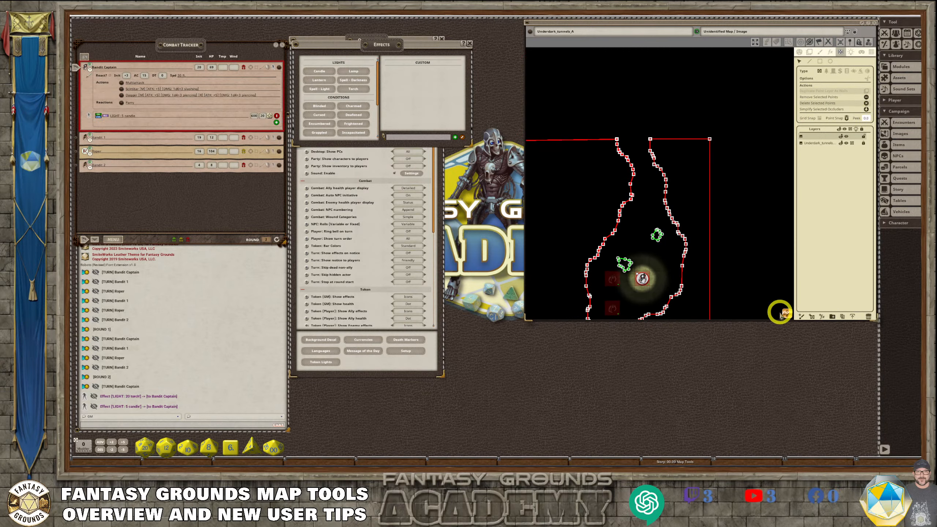
pyautogui.moveTo(786, 314); pyautogui.dragTo(775, 360)
pyautogui.scroll(5, 629, 280)
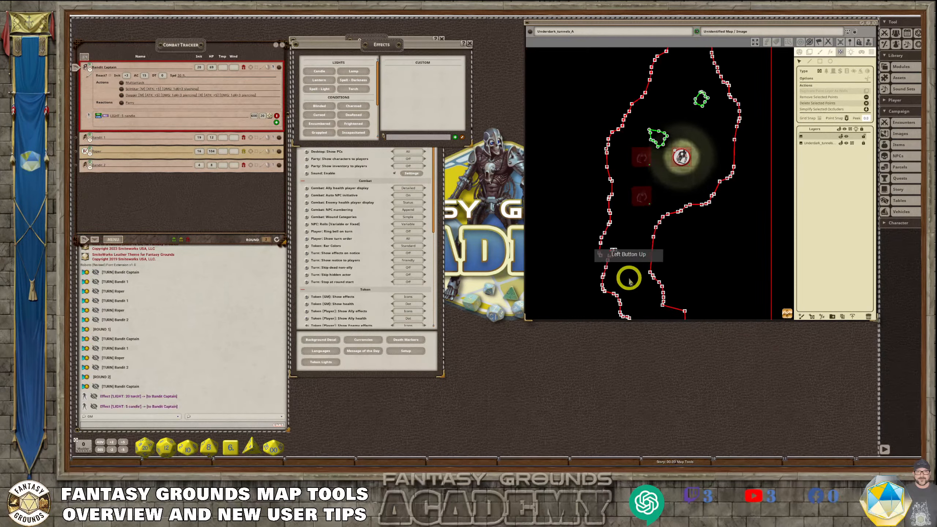
pyautogui.moveTo(784, 309); pyautogui.dragTo(778, 370)
pyautogui.scroll(1, 602, 243)
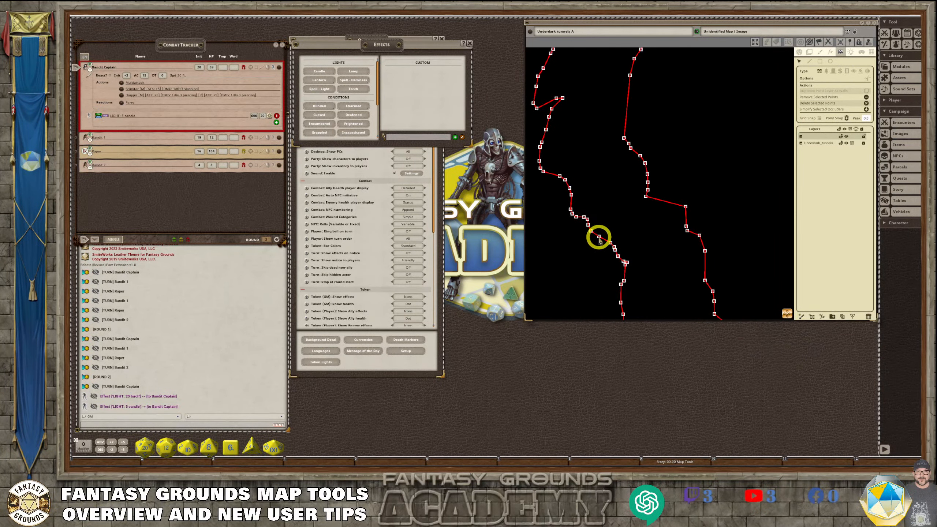
pyautogui.scroll(-1, 648, 262)
pyautogui.scroll(-1, 700, 272)
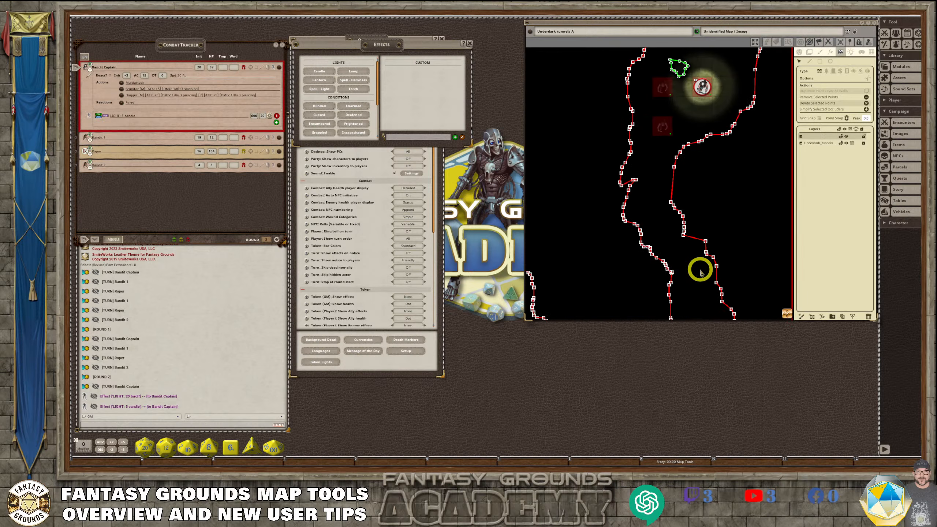
pyautogui.scroll(-4, 665, 163)
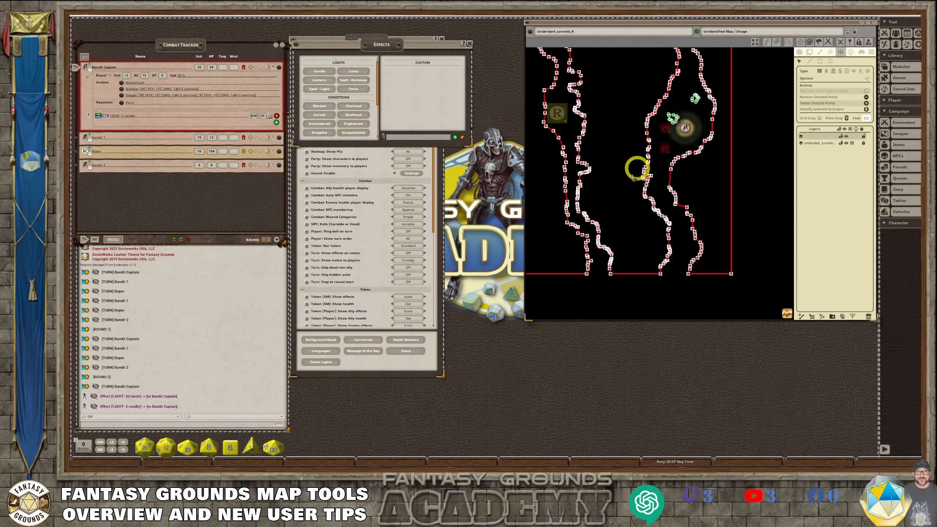
pyautogui.scroll(5, 575, 201)
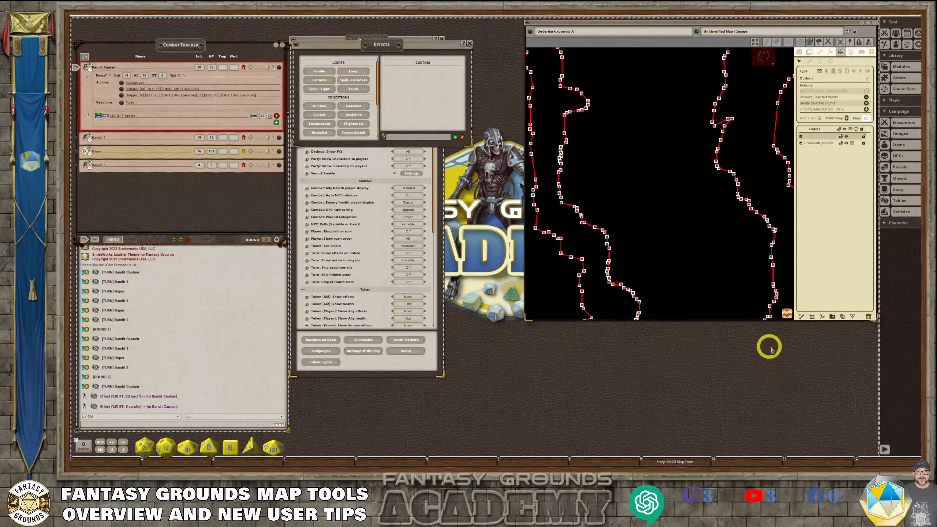
pyautogui.scroll(3, 587, 288)
pyautogui.click(605, 244)
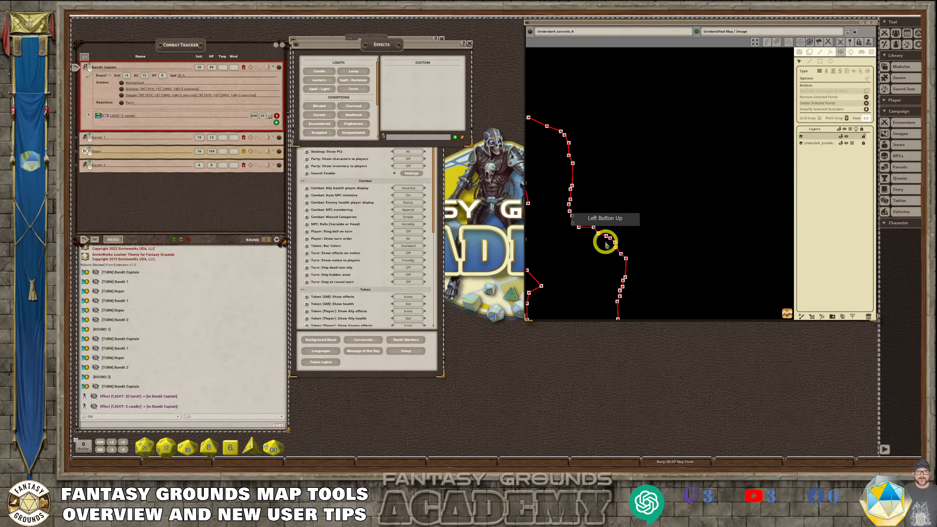
pyautogui.doubleClick(598, 235)
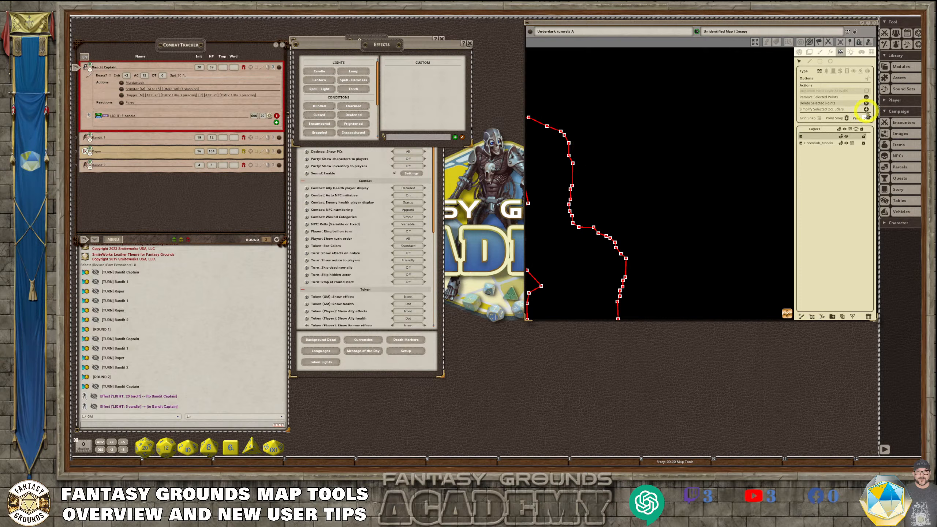
# Step: Select the western tunnel's east wall occluder beside the R token and simplify it
pyautogui.scroll(-5, 583, 218)
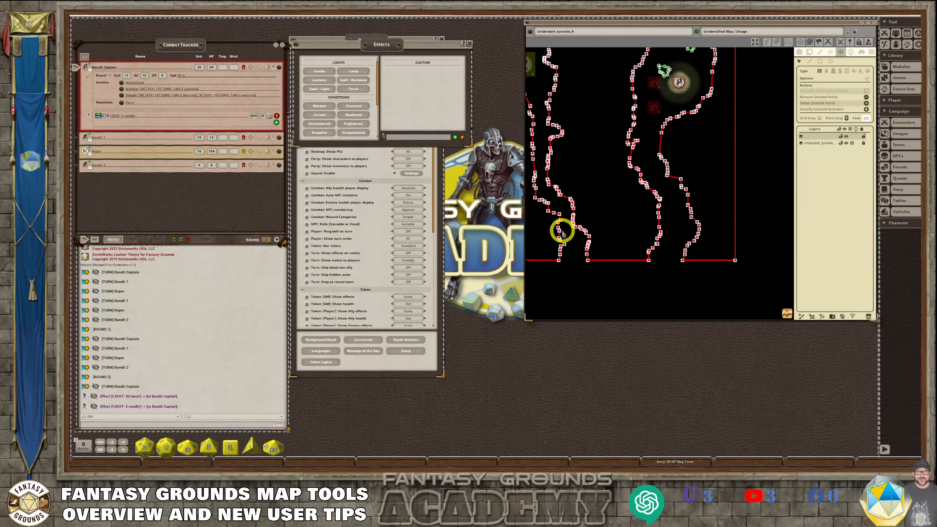
pyautogui.scroll(-2, 563, 233)
pyautogui.click(786, 314)
pyautogui.moveTo(725, 247); pyautogui.dragTo(745, 267)
pyautogui.scroll(6, 617, 157)
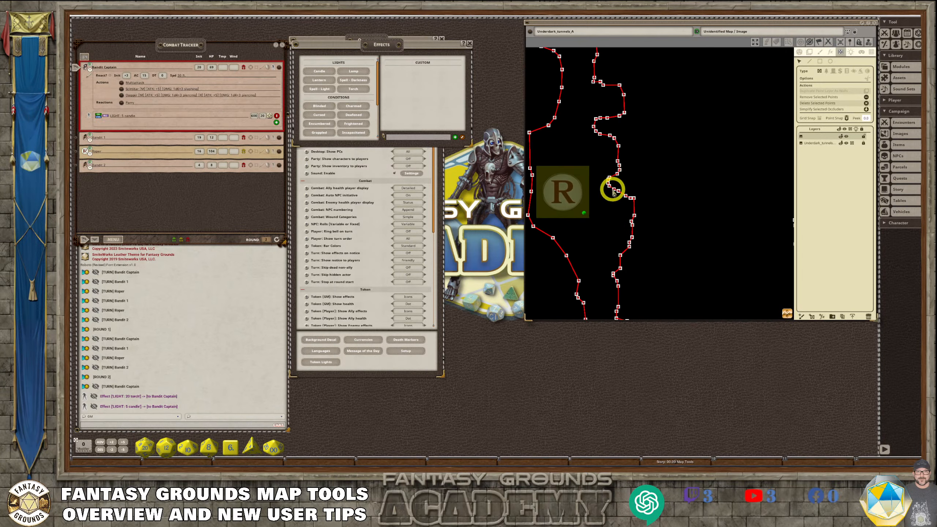
pyautogui.doubleClick(611, 191)
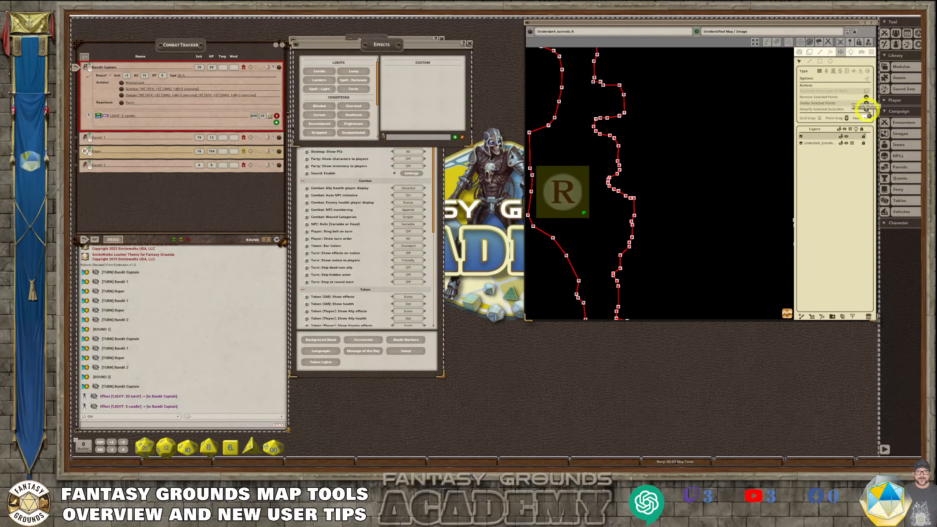
# Step: Examine the occluder points along the walls of both tunnels and the outer border of the map
pyautogui.scroll(-2, 650, 201)
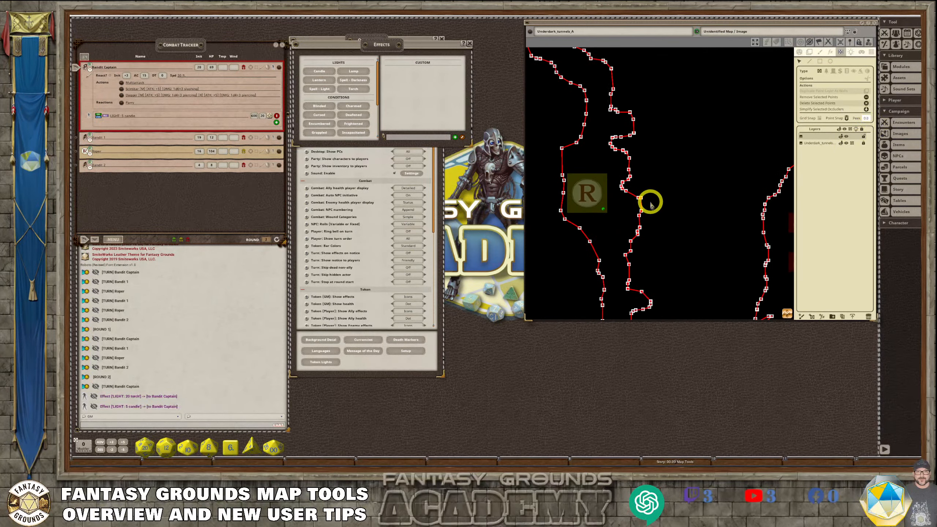
pyautogui.scroll(-2, 653, 217)
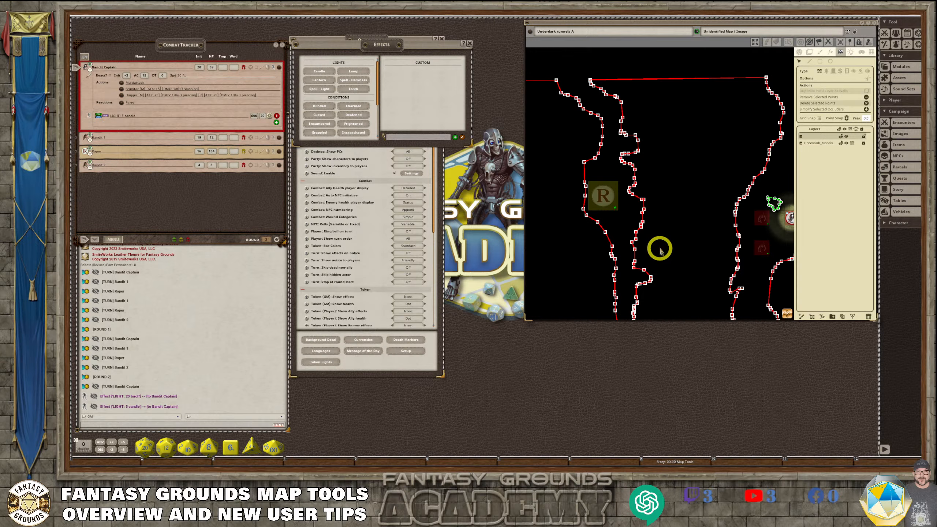
pyautogui.scroll(1, 681, 253)
pyautogui.scroll(-2, 681, 253)
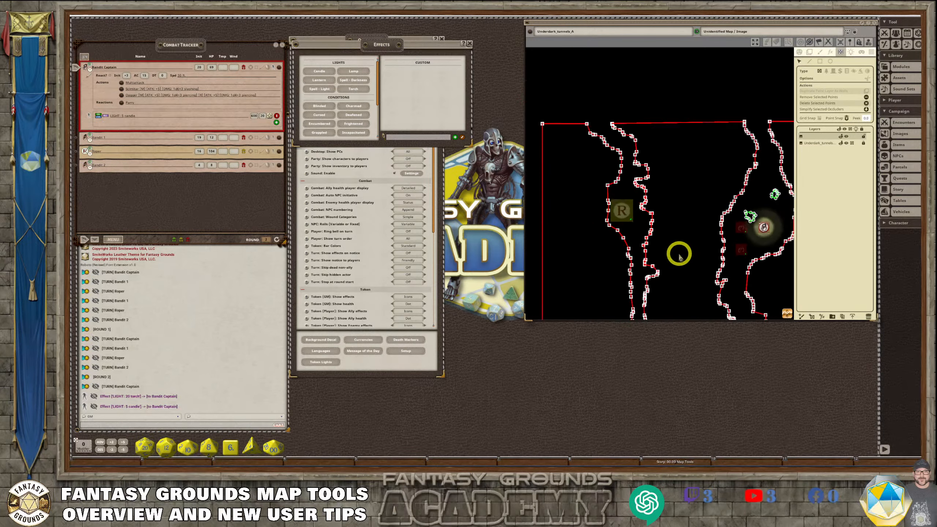
pyautogui.moveTo(788, 317); pyautogui.dragTo(839, 348)
pyautogui.scroll(3, 663, 270)
pyautogui.scroll(2, 680, 271)
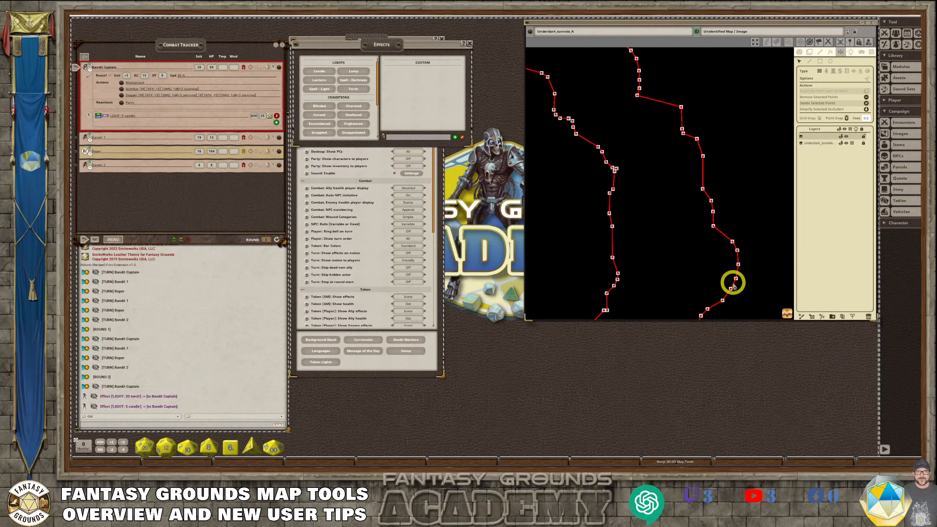
pyautogui.scroll(-4, 661, 185)
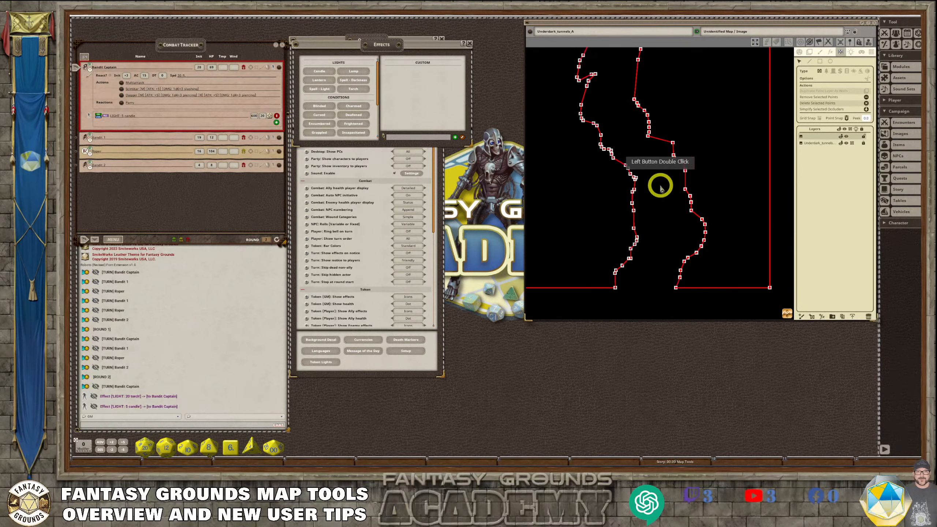
pyautogui.scroll(-1, 660, 186)
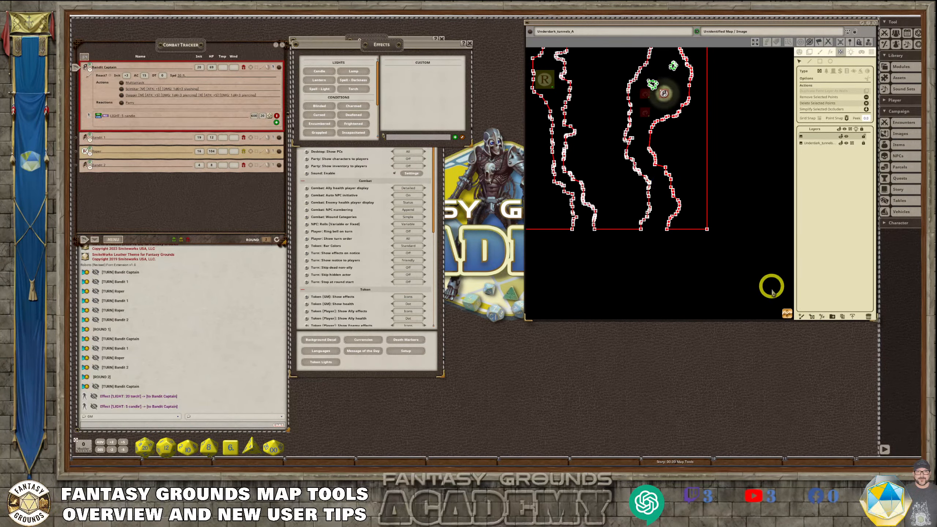
pyautogui.moveTo(786, 314); pyautogui.dragTo(682, 120)
pyautogui.scroll(5, 655, 127)
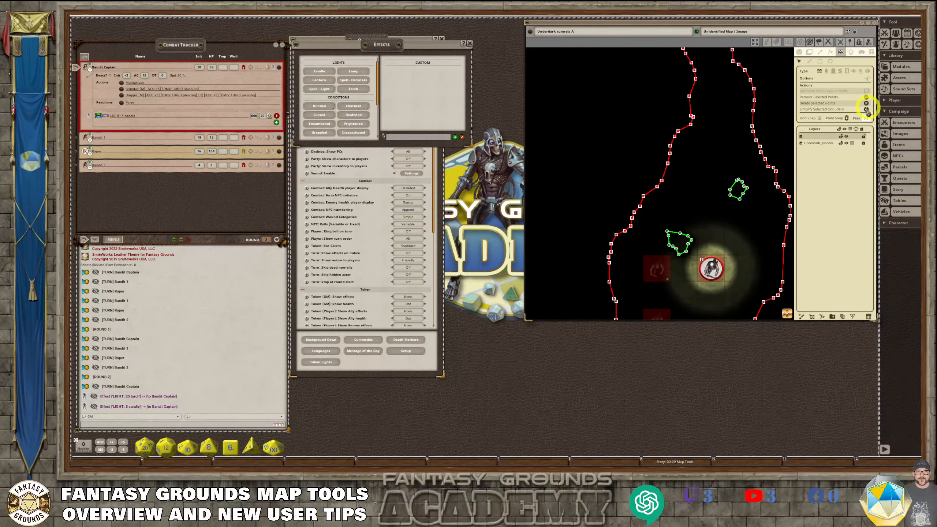
pyautogui.scroll(-5, 667, 201)
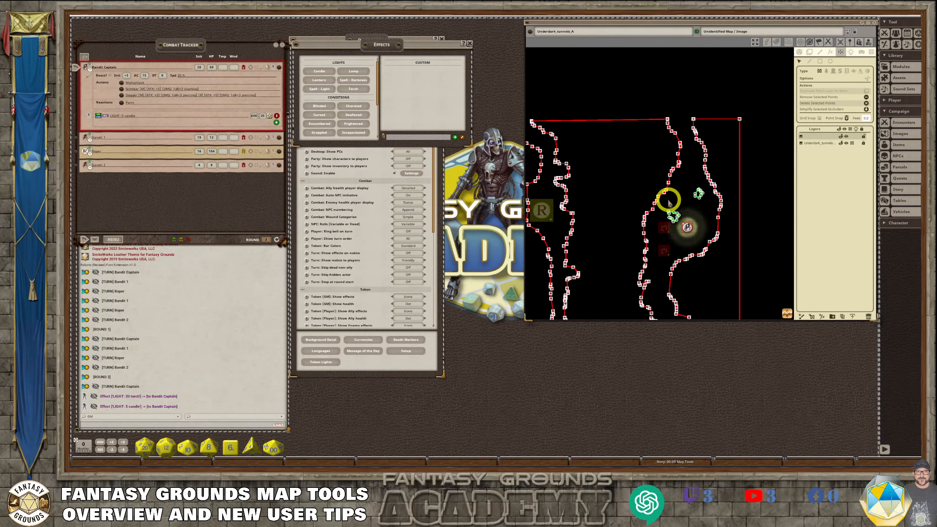
pyautogui.scroll(-3, 606, 199)
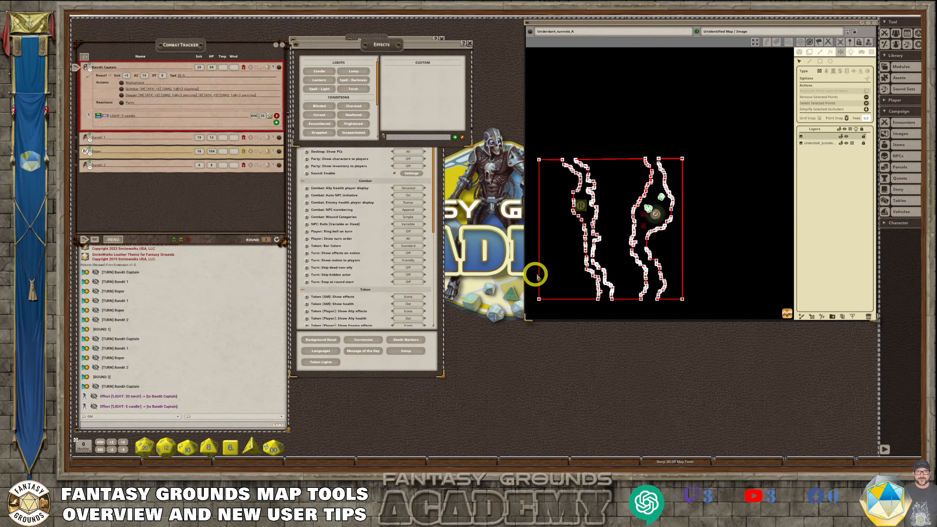
pyautogui.scroll(-1, 553, 275)
pyautogui.scroll(4, 573, 279)
pyautogui.scroll(-3, 624, 282)
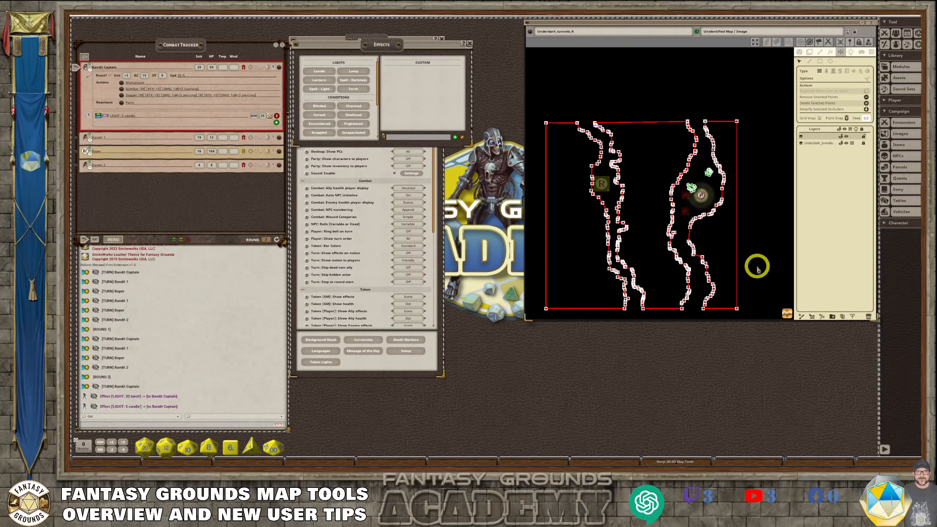
pyautogui.scroll(5, 605, 244)
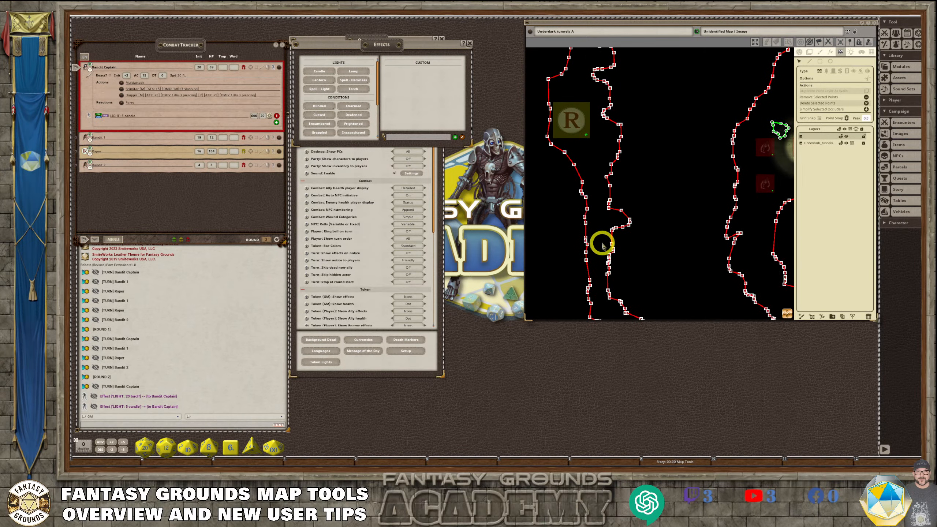
# Step: Leave occluder editing for token selection and select the Roper token to preview its vision in the western tunnel
pyautogui.click(799, 53)
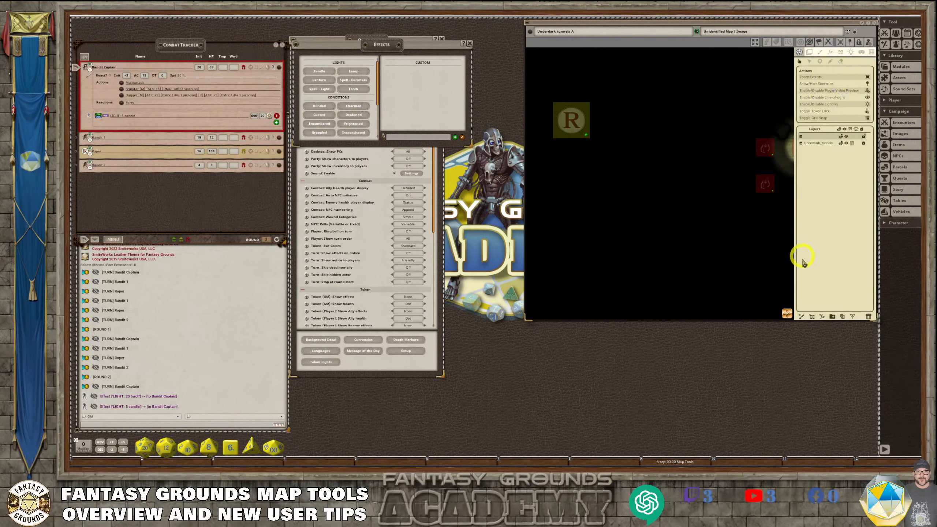
pyautogui.moveTo(787, 313); pyautogui.dragTo(819, 161)
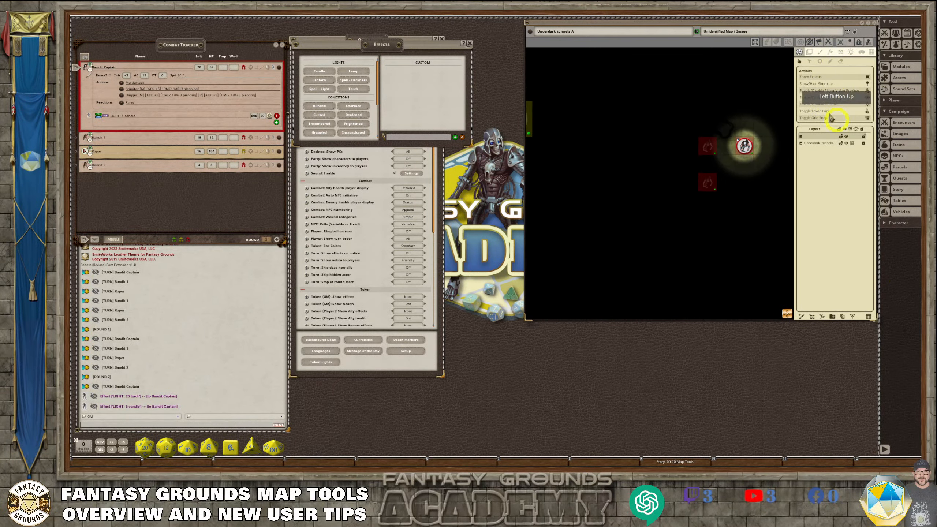
pyautogui.scroll(-2, 785, 118)
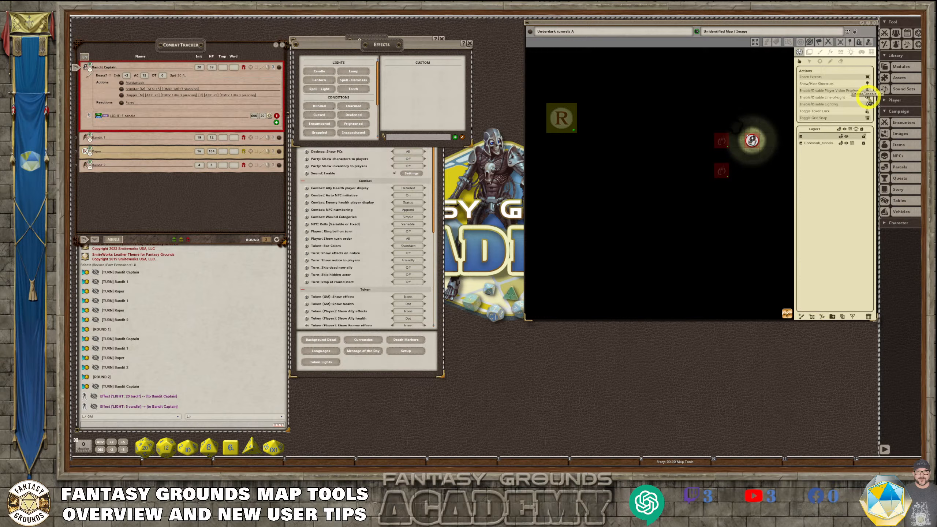
pyautogui.click(561, 117)
pyautogui.scroll(-2, 617, 174)
pyautogui.scroll(3, 686, 162)
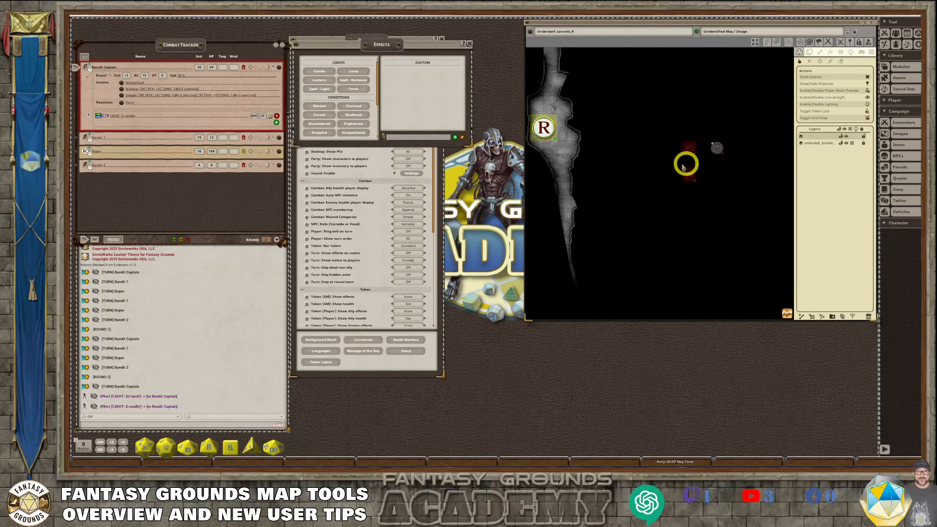
pyautogui.scroll(-5, 590, 177)
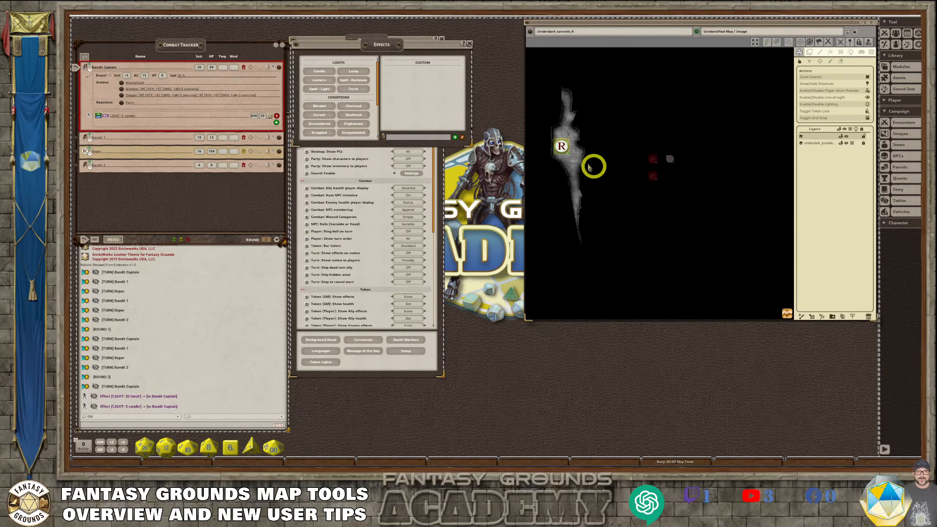
pyautogui.scroll(3, 553, 153)
pyautogui.scroll(-2, 587, 167)
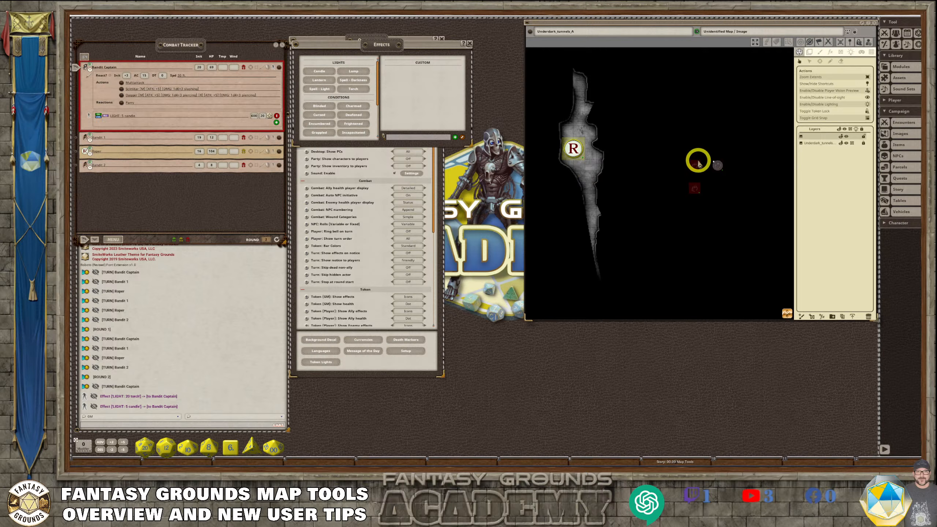
# Step: Compare token vision by selecting Bandit 1, Bandit 2, the Bandit Captain and the Roper one after another
pyautogui.click(695, 165)
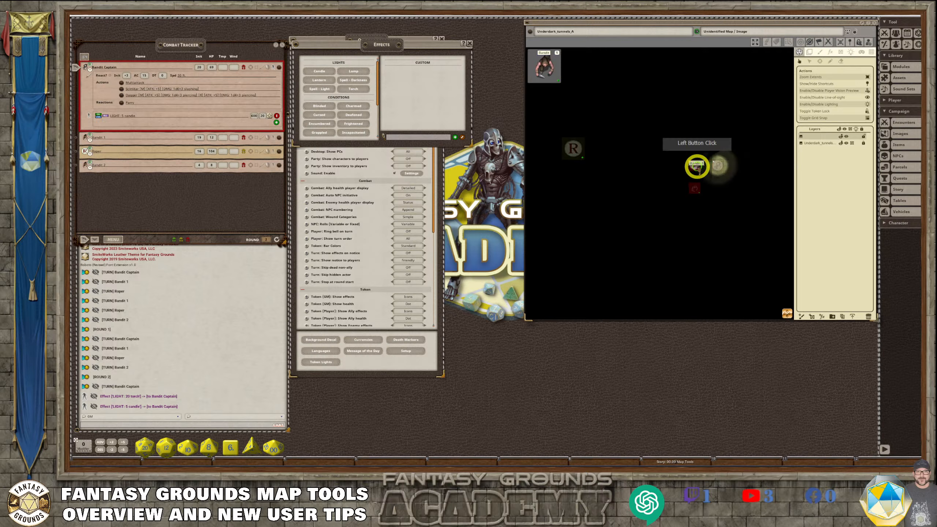
pyautogui.click(695, 188)
pyautogui.click(718, 164)
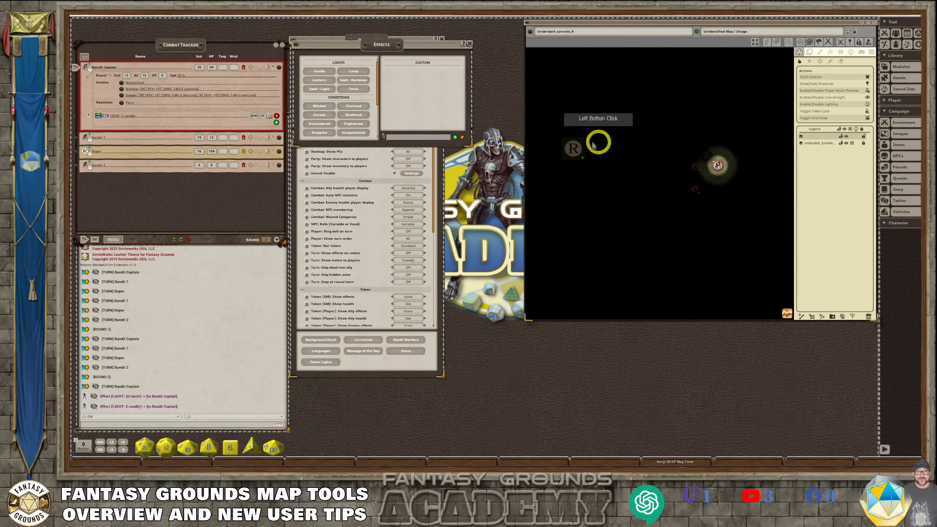
pyautogui.click(573, 149)
pyautogui.click(72, 77)
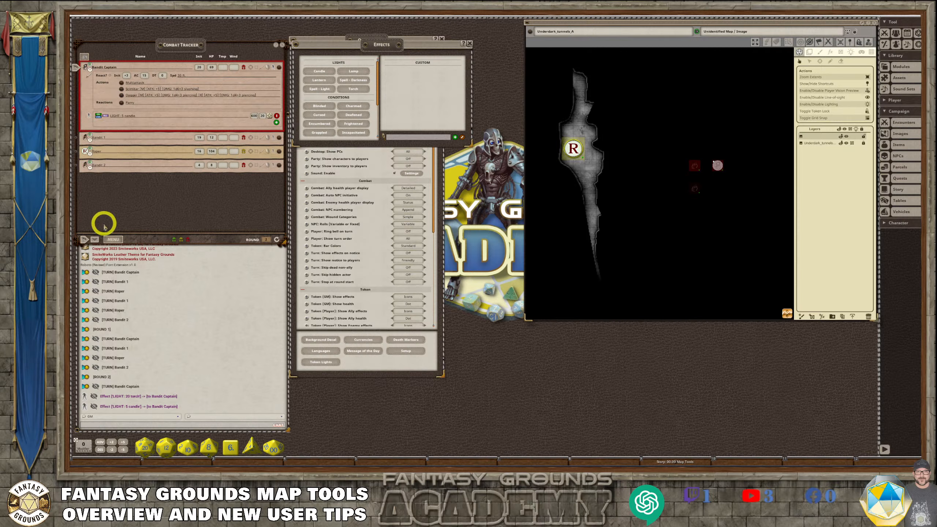
# Step: Select the Bandit Captain's token in the eastern tunnel and inspect the area lit by its candle
pyautogui.click(717, 165)
pyautogui.scroll(3, 733, 199)
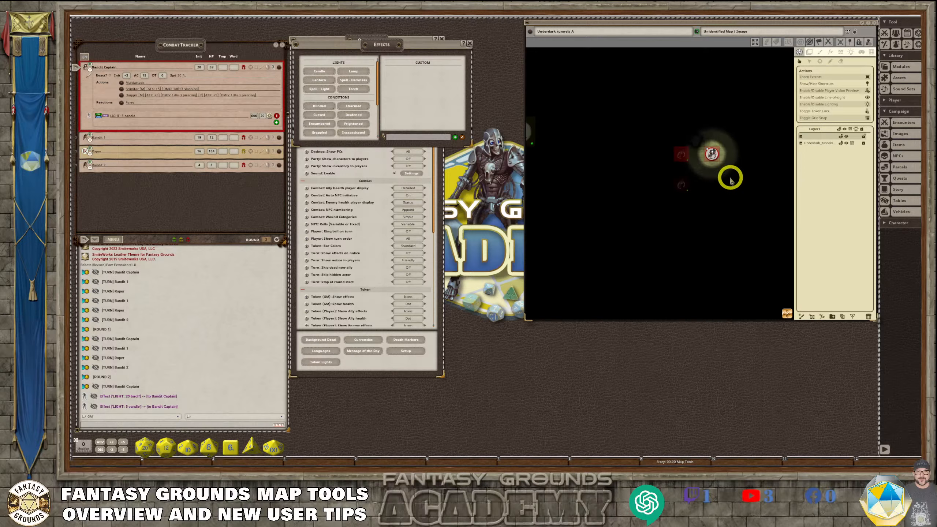
pyautogui.scroll(-2, 716, 174)
pyautogui.scroll(1, 714, 173)
pyautogui.scroll(-2, 715, 173)
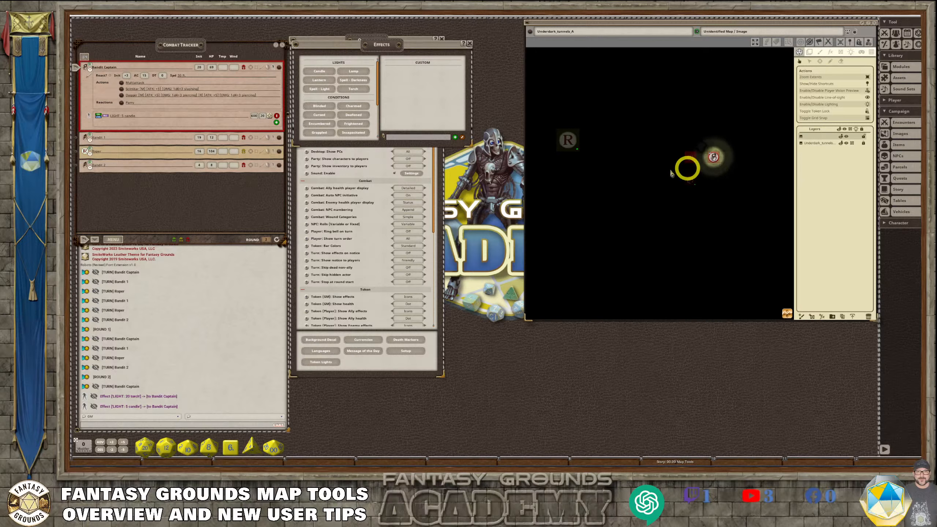
# Step: Advance the combat turn to Bandit 1 and preview what its token can see beside the Bandit Captain's light
pyautogui.click(95, 240)
pyautogui.click(692, 156)
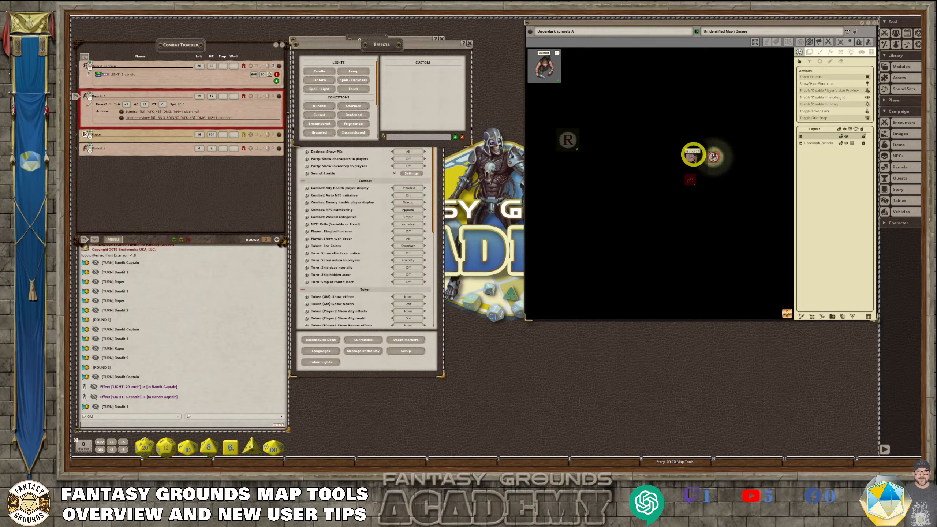
pyautogui.scroll(3, 746, 175)
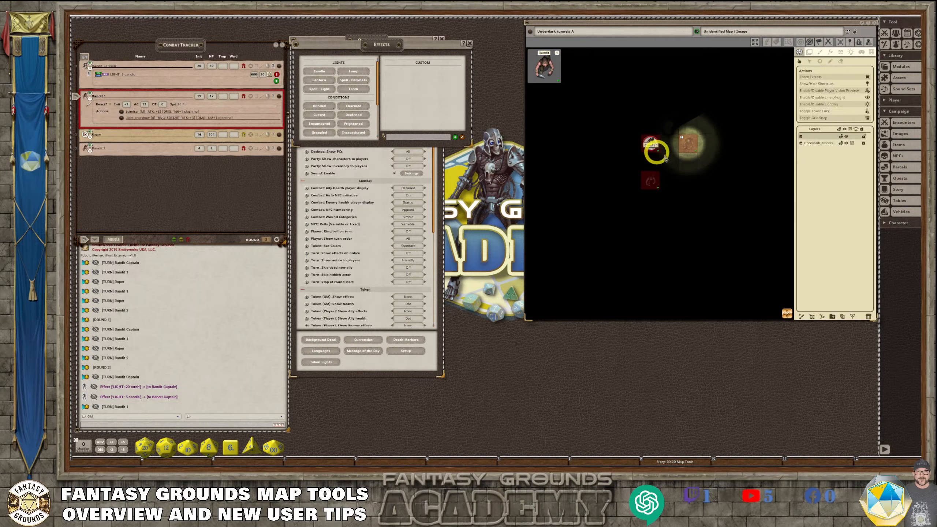
pyautogui.click(689, 143)
pyautogui.click(666, 151)
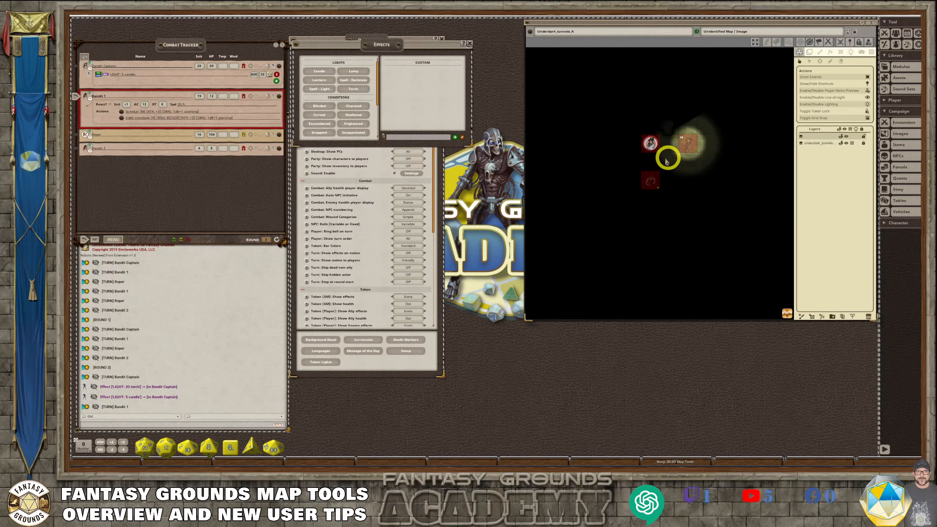
# Step: Advance the combat turn to the Roper and select its token to show its view of the western tunnel
pyautogui.click(95, 238)
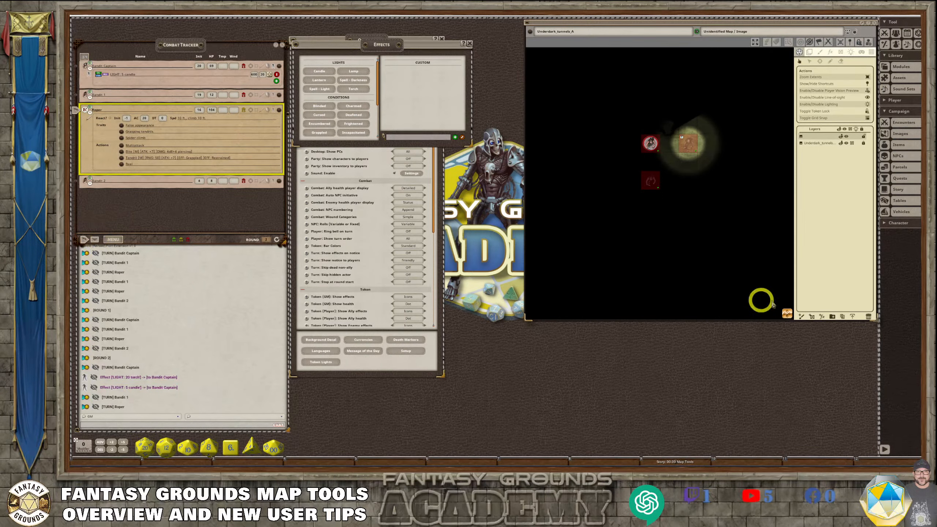
pyautogui.moveTo(787, 313); pyautogui.dragTo(528, 222)
pyautogui.scroll(-2, 617, 225)
pyautogui.click(759, 221)
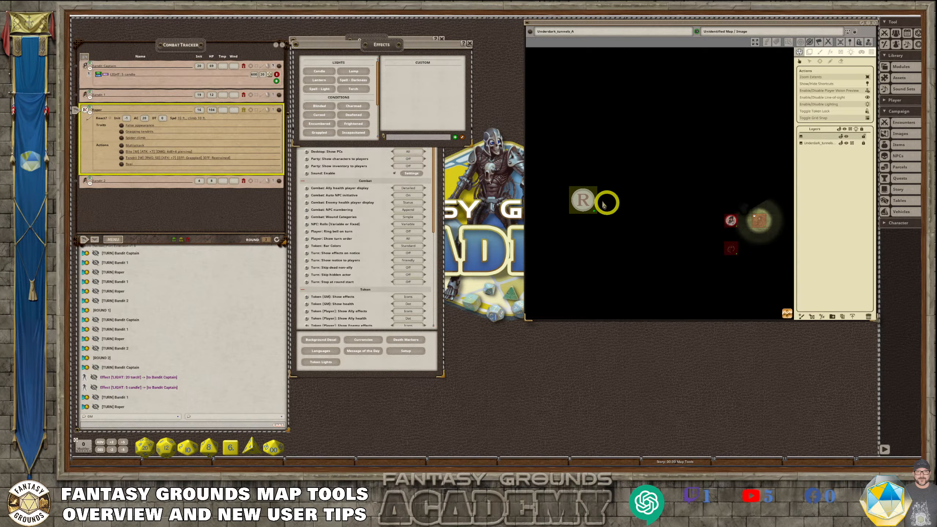
pyautogui.click(582, 199)
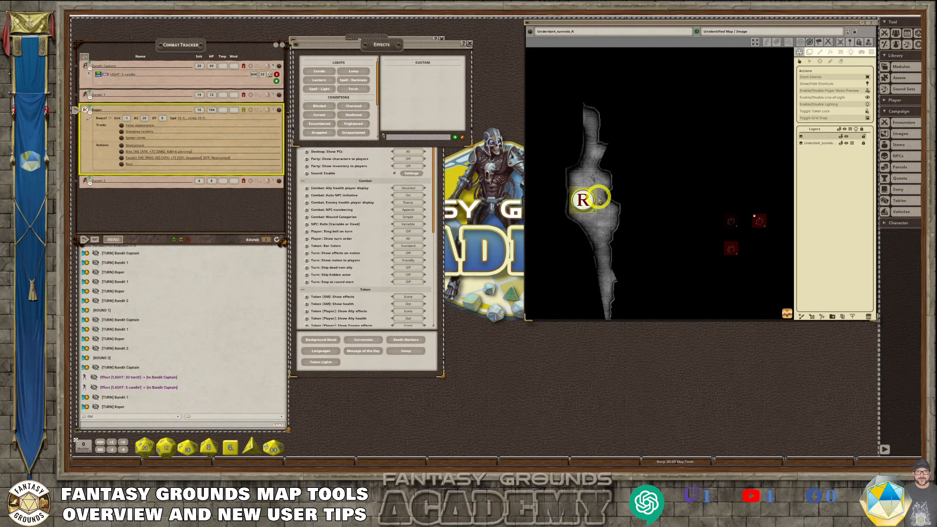
# Step: Switch the vision preview from the Roper to the Bandit 2 token and compare the two views
pyautogui.scroll(2, 582, 195)
pyautogui.scroll(-2, 594, 206)
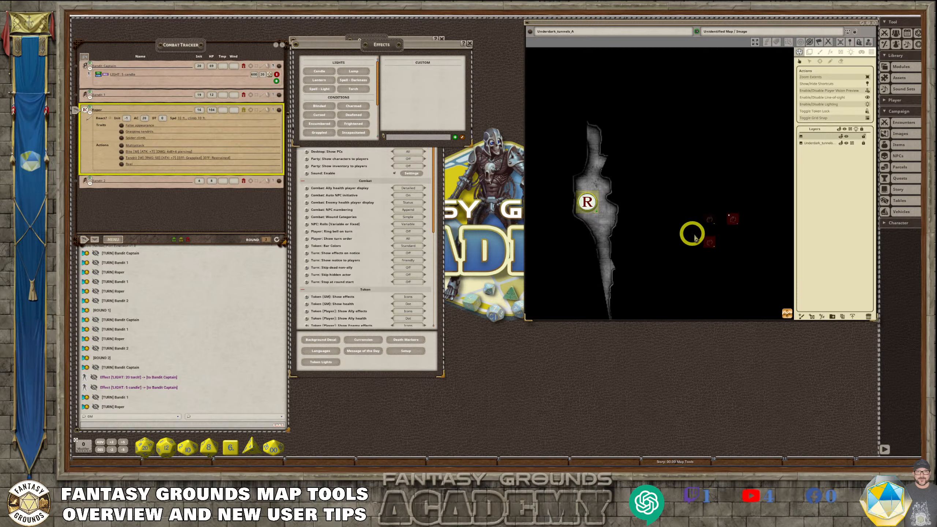
pyautogui.click(730, 225)
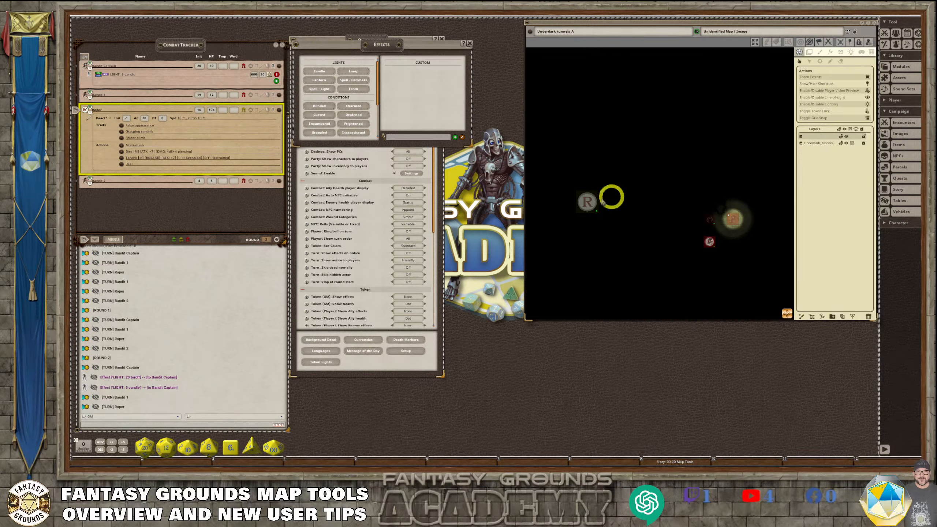
pyautogui.scroll(1, 590, 222)
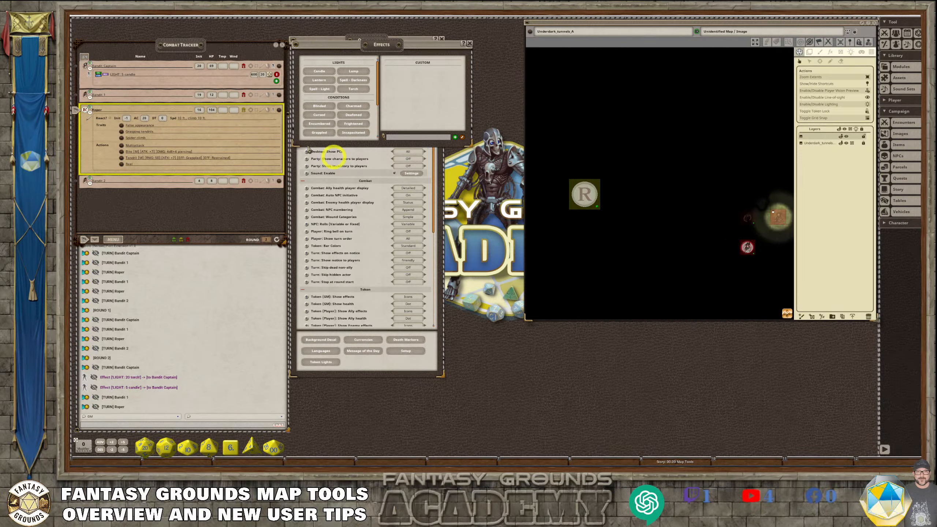
pyautogui.scroll(-1, 584, 233)
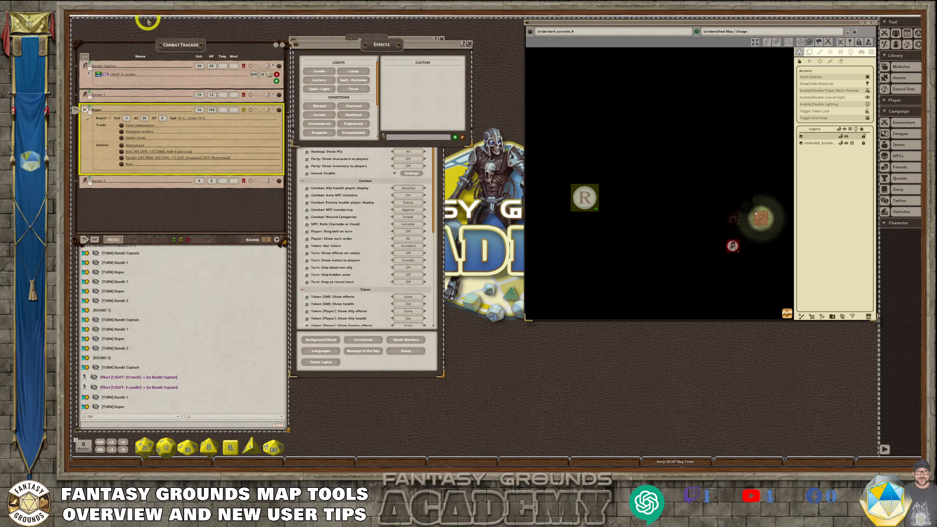
# Step: Preview the Roper's vision again, followed by the views of Bandit 1 and the Bandit Captain
pyautogui.moveTo(583, 206)
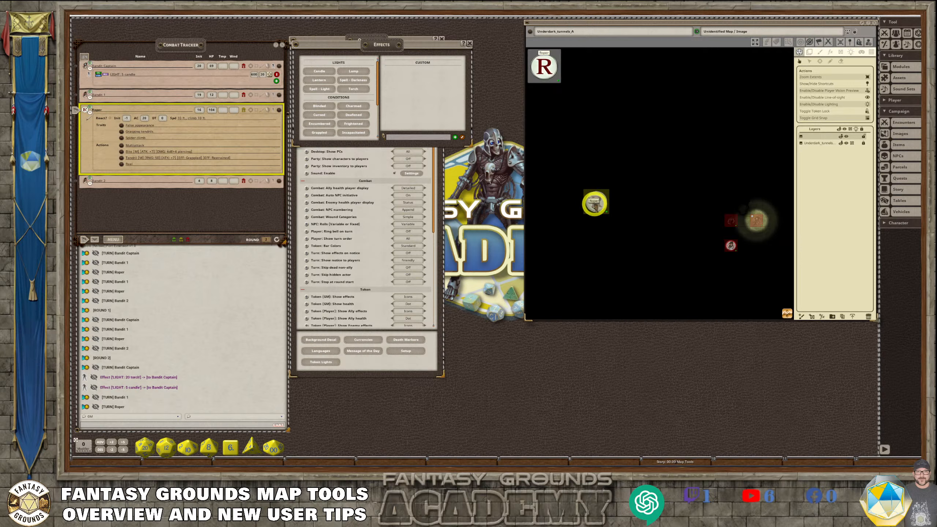
pyautogui.scroll(2, 690, 258)
pyautogui.moveTo(740, 236)
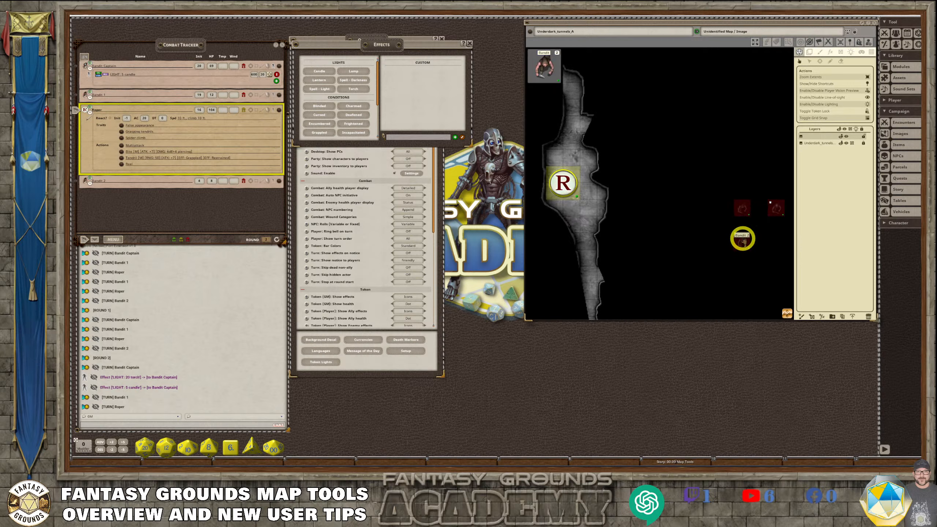
pyautogui.click(742, 207)
pyautogui.click(772, 207)
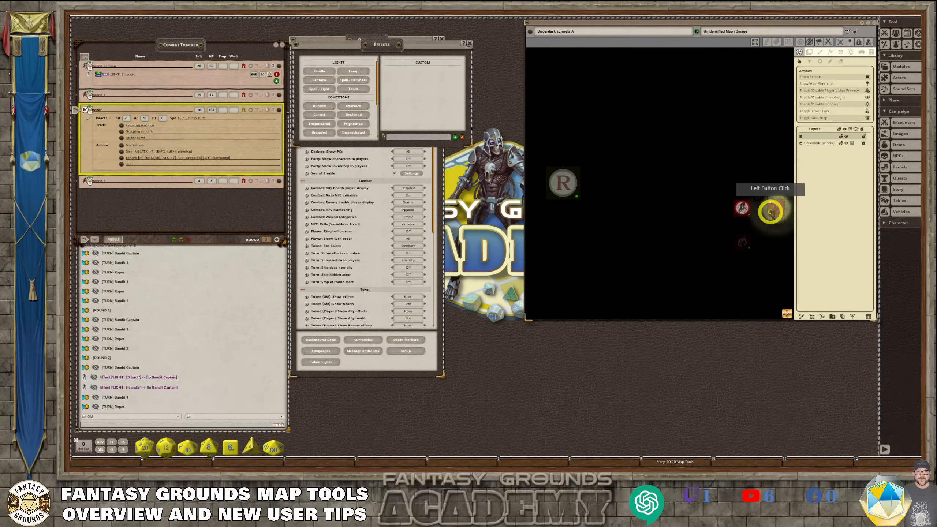
# Step: Preview the Roper's vision, advance the combat turn to Bandit 2 and compare the view from its token
pyautogui.click(562, 183)
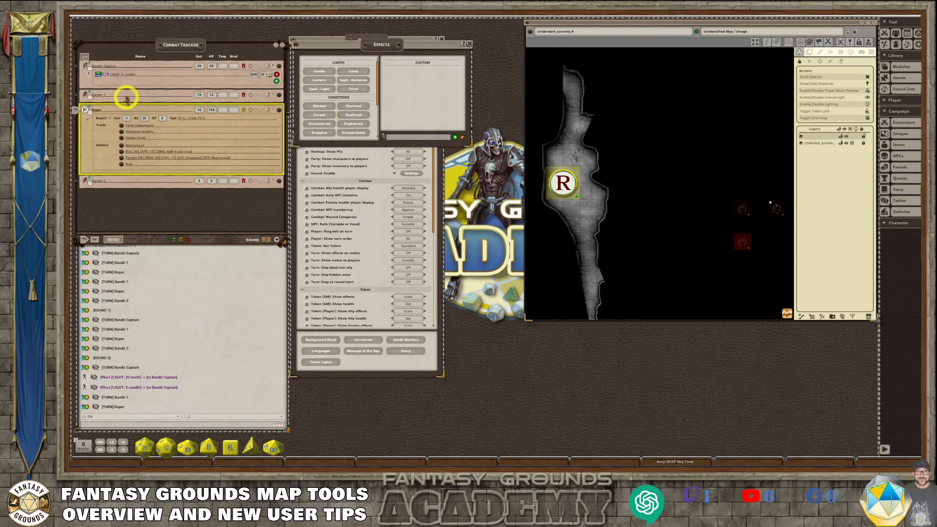
pyautogui.moveTo(563, 176)
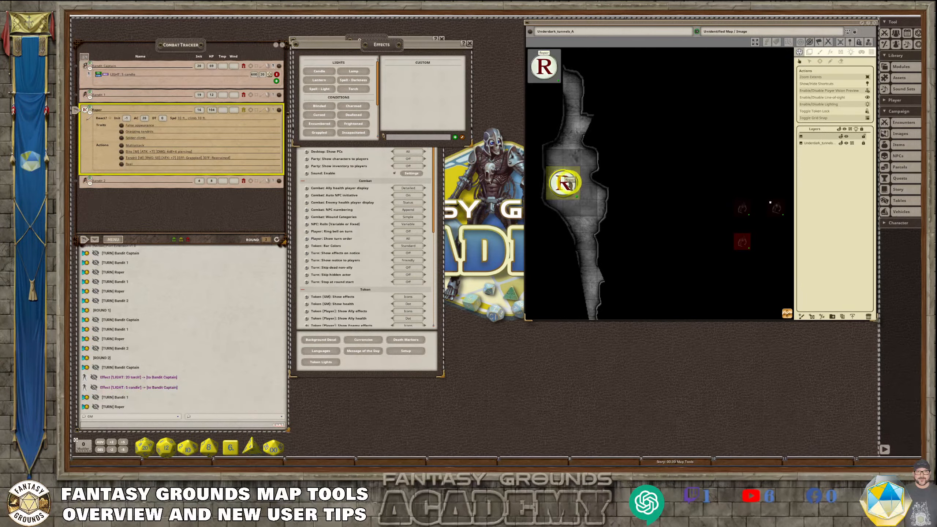
pyautogui.click(85, 238)
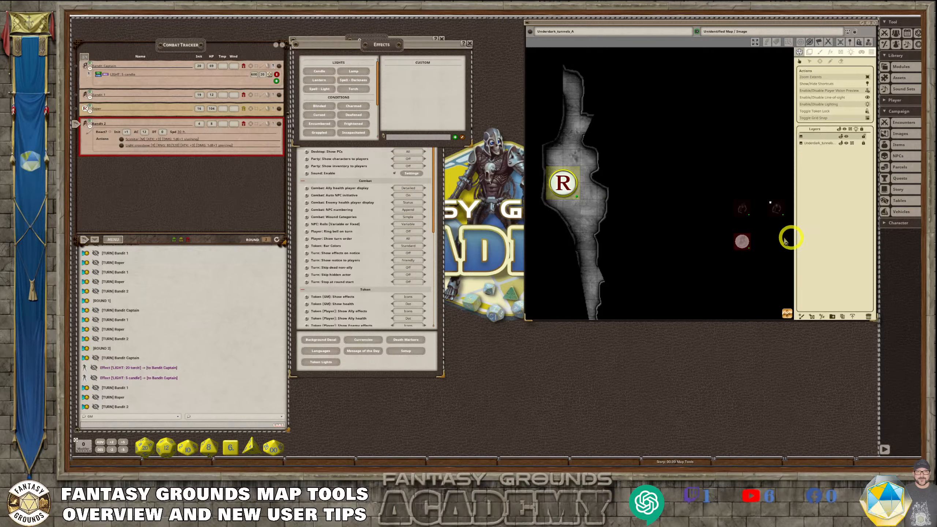
pyautogui.click(742, 242)
pyautogui.scroll(5, 776, 273)
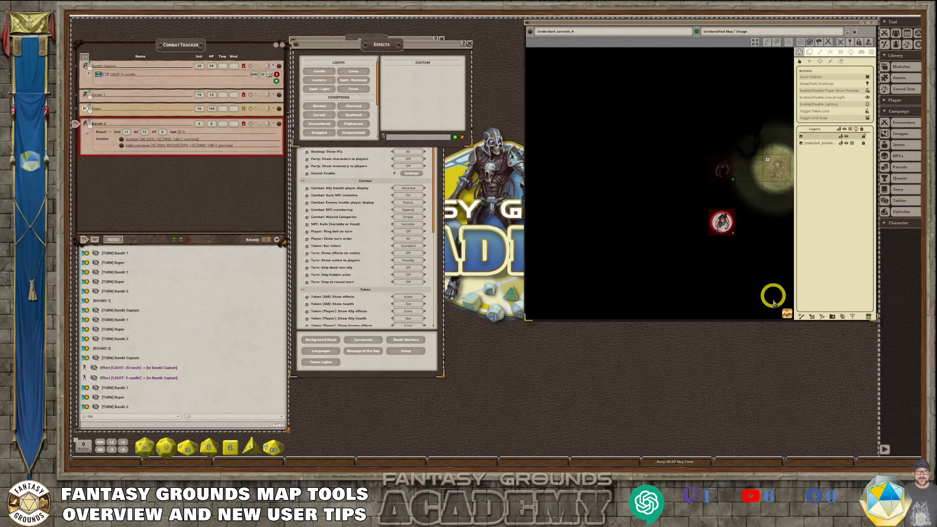
pyautogui.moveTo(790, 314); pyautogui.dragTo(886, 321)
pyautogui.scroll(-3, 648, 203)
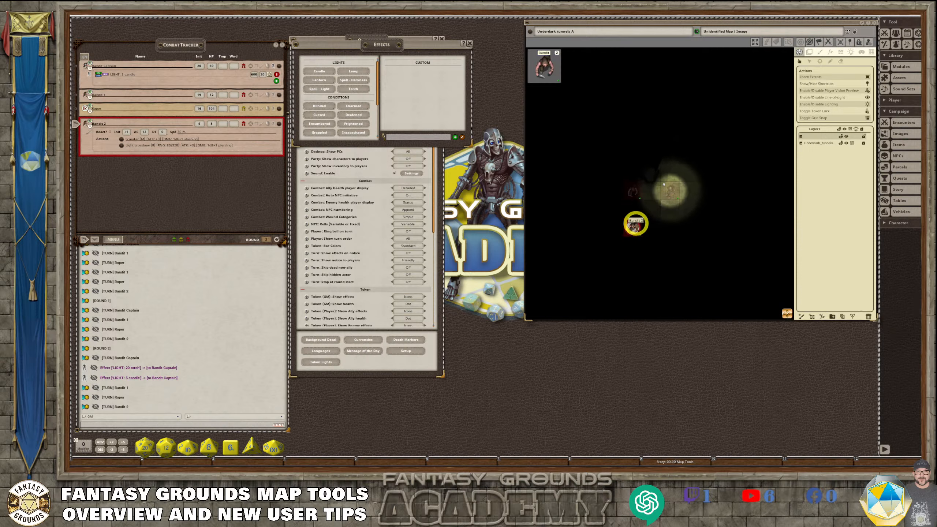
# Step: Move the Bandit 2 token a short way east, to just below the Bandit Captain's light
pyautogui.moveTo(630, 230); pyautogui.dragTo(654, 231)
pyautogui.scroll(-3, 593, 218)
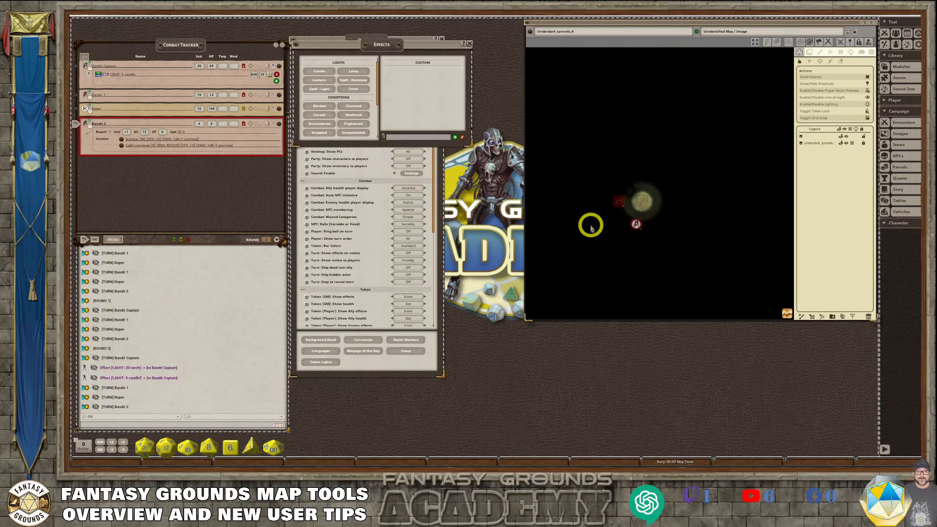
pyautogui.scroll(-3, 625, 190)
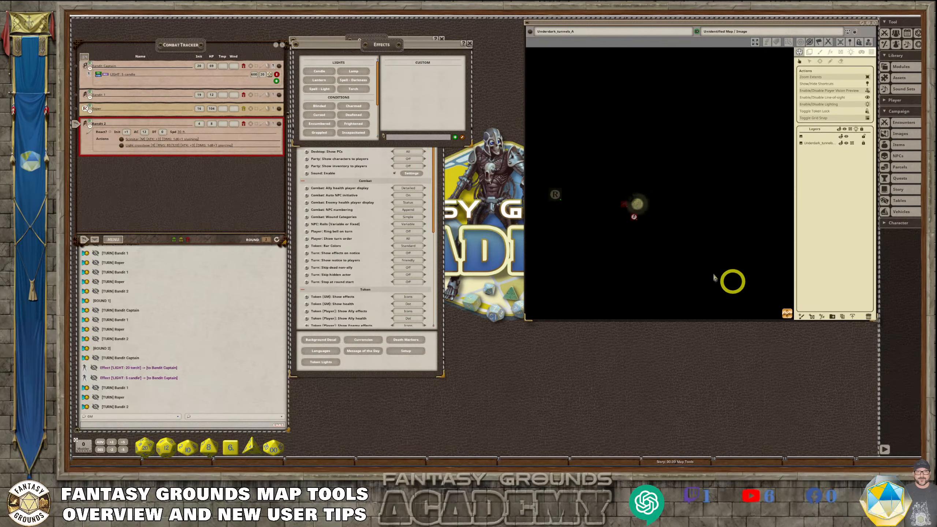
# Step: Select the Roper token and move it square by square south down the western tunnel with its vision previewed
pyautogui.click(558, 194)
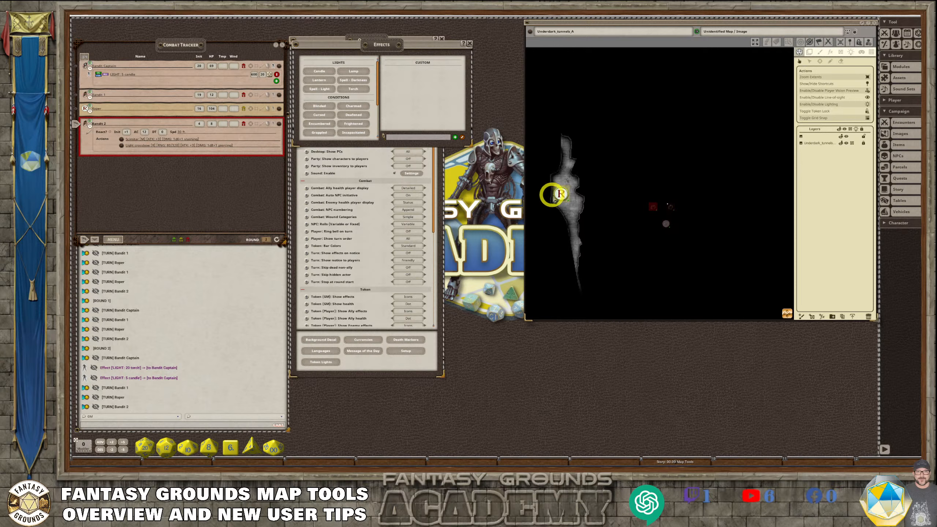
pyautogui.scroll(4, 576, 214)
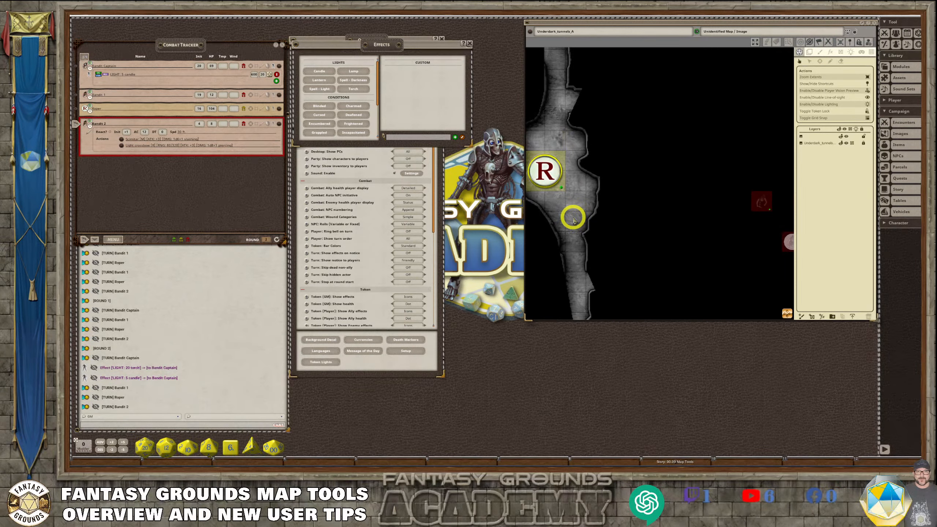
pyautogui.press('Right')
pyautogui.press('Down')
pyautogui.press('Down')
pyautogui.press('Down')
pyautogui.press('Down')
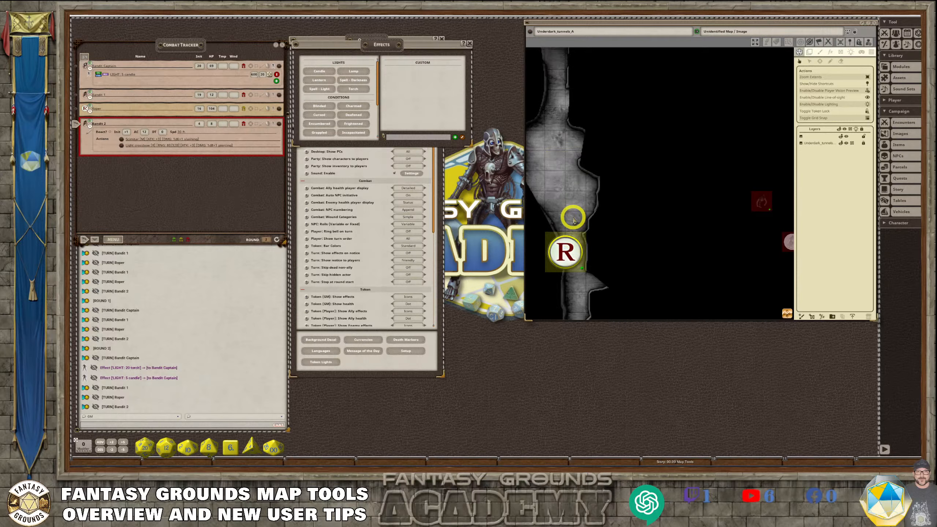
pyautogui.press('Right')
pyautogui.press('Down')
pyautogui.press('Down')
pyautogui.press('Left')
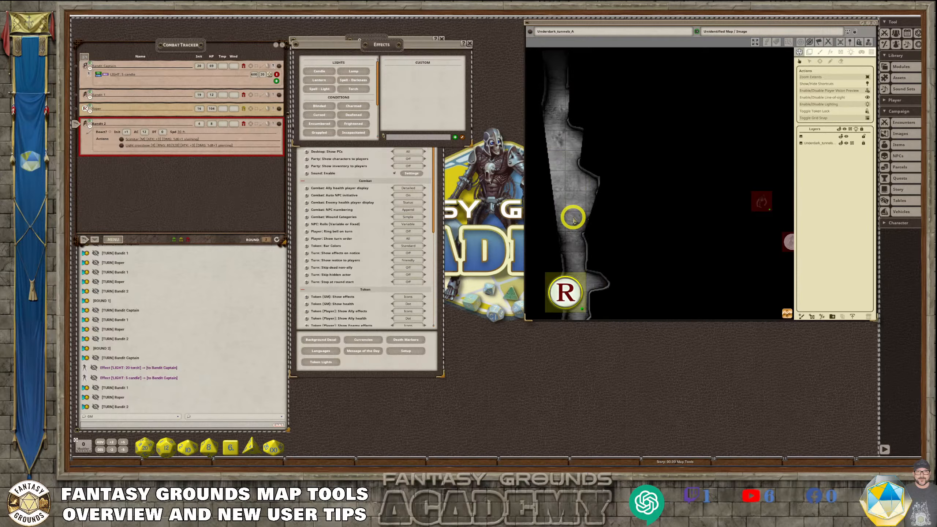
# Step: Move the Roper token square by square back north into the wider part of the western tunnel
pyautogui.press('Right')
pyautogui.press('Down')
pyautogui.press('Up')
pyautogui.press('Up')
pyautogui.press('Up')
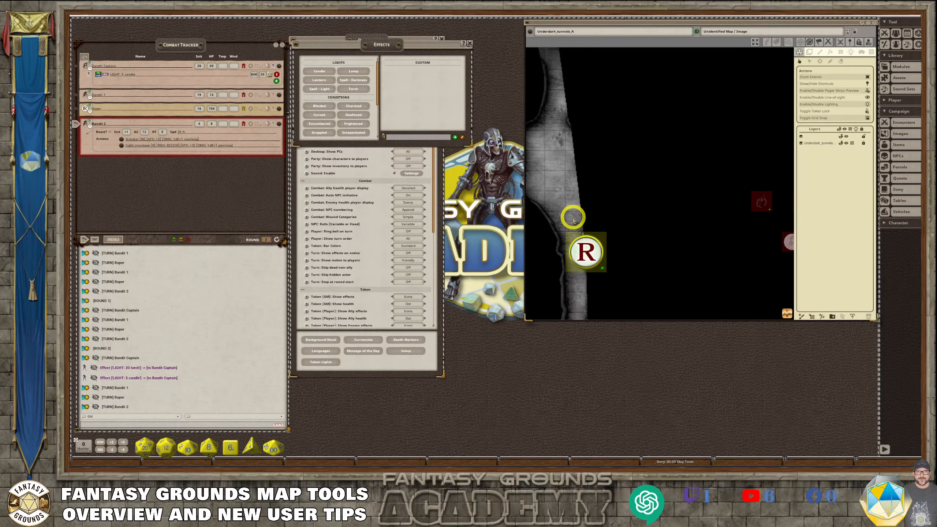
pyautogui.press('Left')
pyautogui.press('Up')
pyautogui.press('Up')
pyautogui.press('Up')
pyautogui.press('Up')
pyautogui.press('Up')
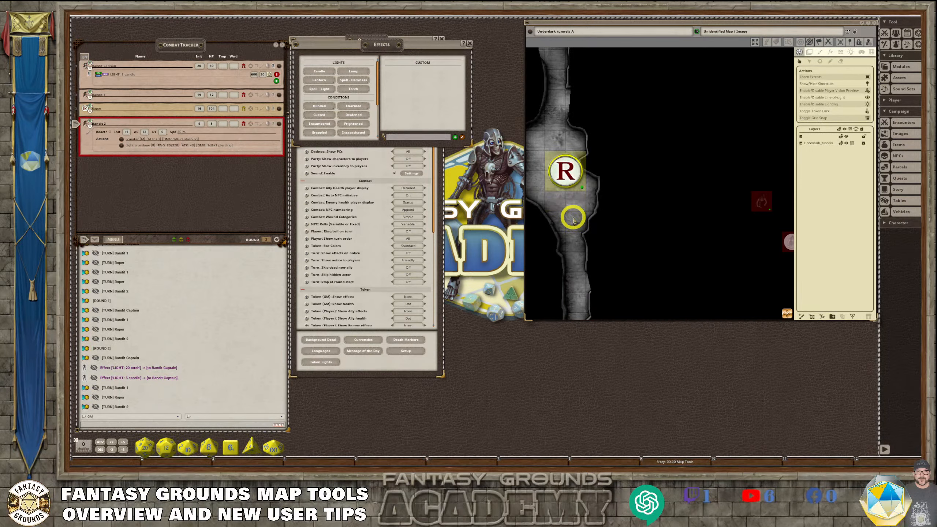
pyautogui.press('Left')
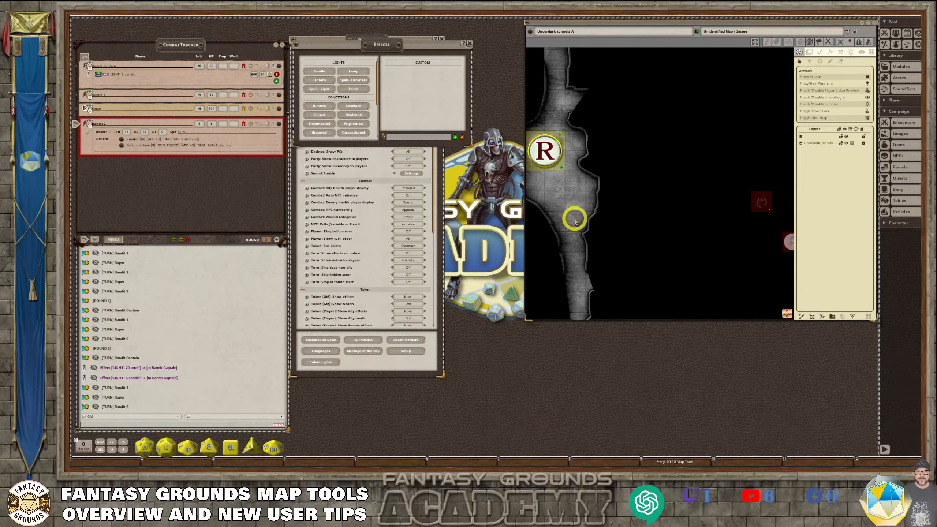
# Step: Plan a 30-foot move for the Roper south down the tunnel with a waypoint at 15 feet, and approve it
pyautogui.scroll(-1, 570, 218)
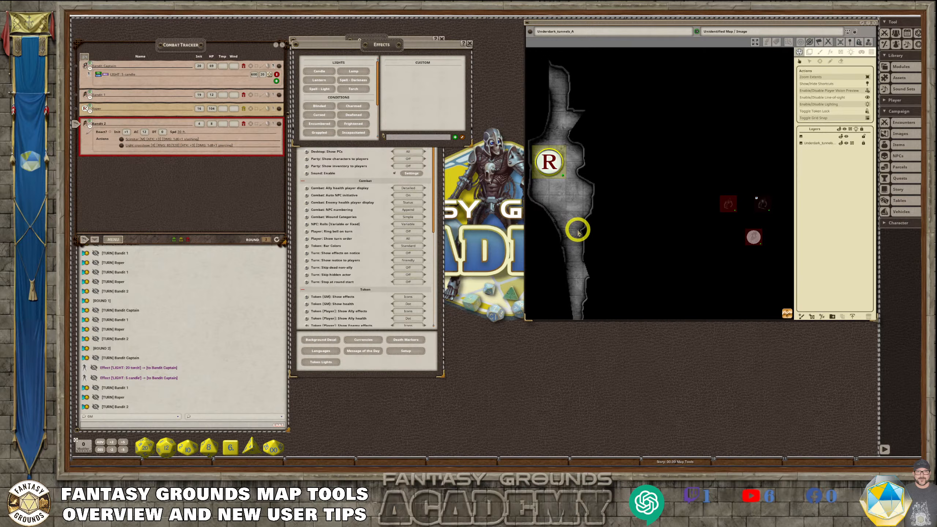
pyautogui.moveTo(554, 167); pyautogui.dragTo(566, 217)
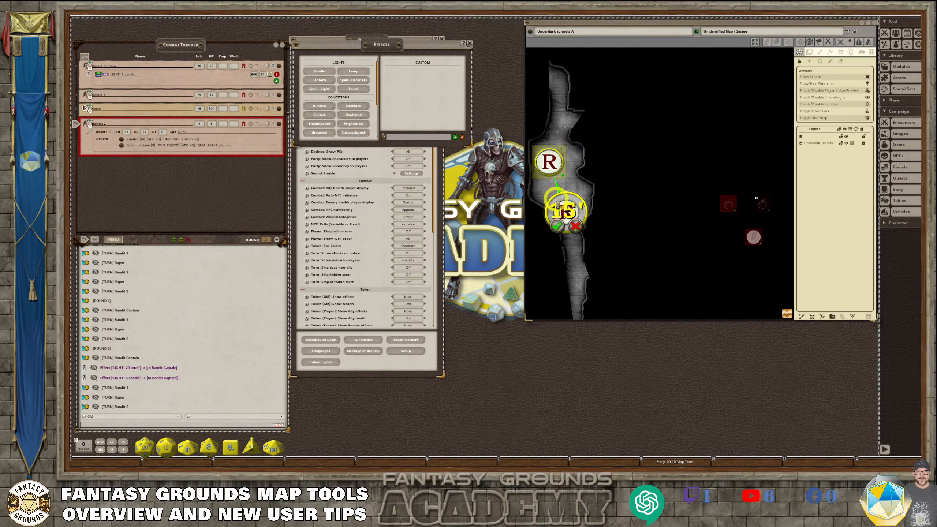
pyautogui.scroll(-2, 572, 218)
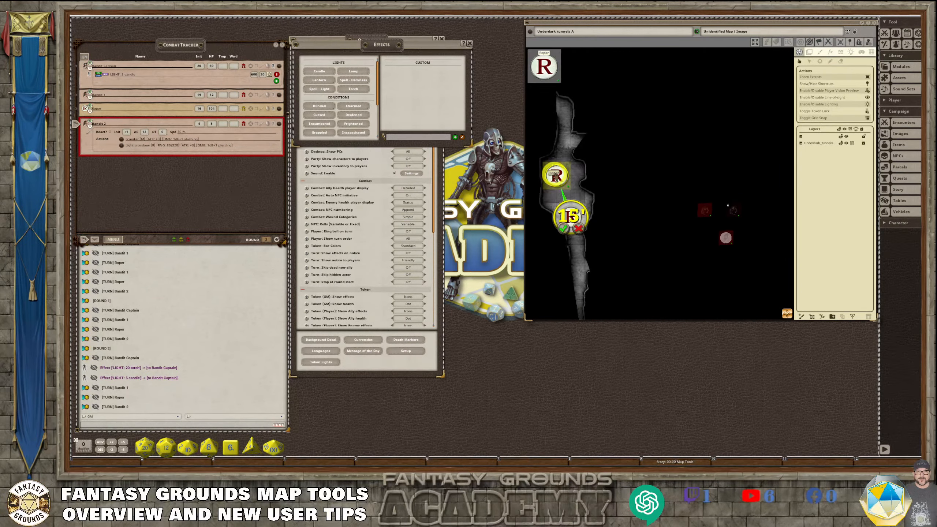
pyautogui.moveTo(578, 255); pyautogui.dragTo(577, 244)
pyautogui.scroll(2, 615, 282)
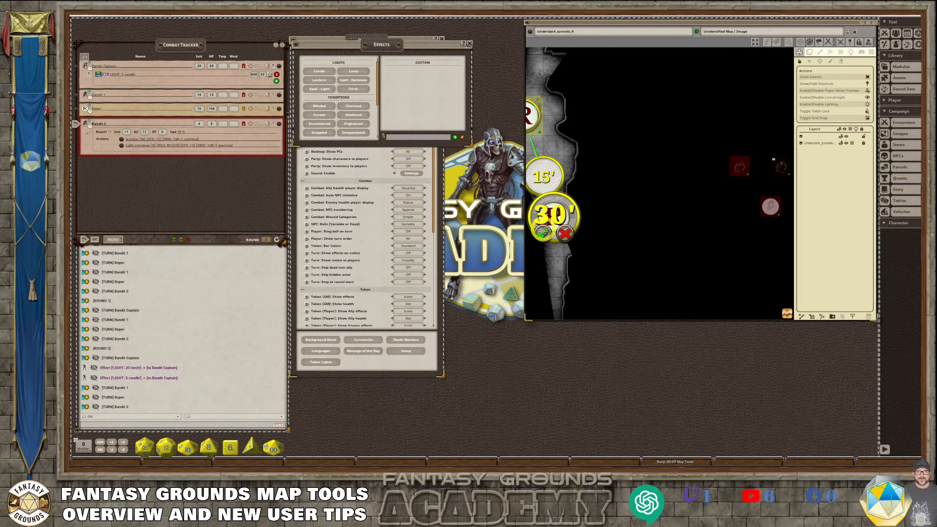
pyautogui.scroll(2, 544, 229)
pyautogui.scroll(-5, 545, 208)
pyautogui.scroll(3, 545, 187)
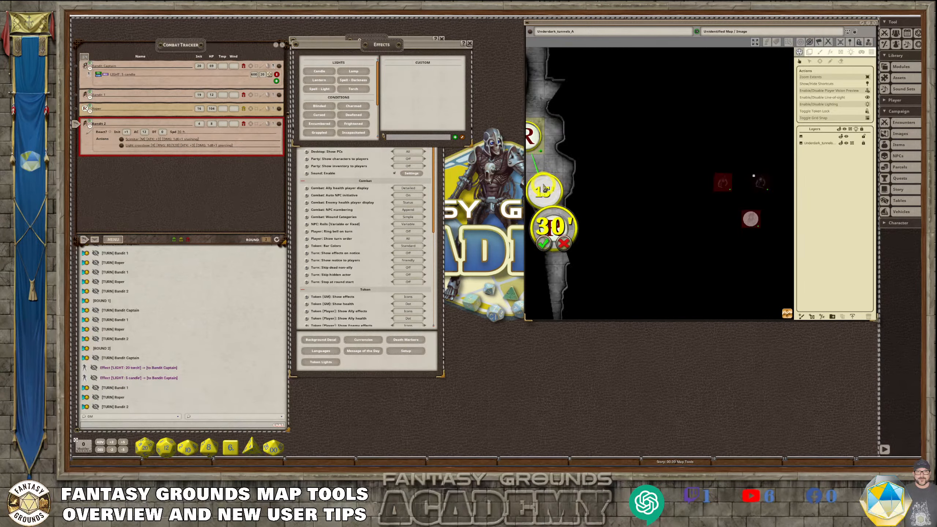
pyautogui.scroll(-2, 542, 204)
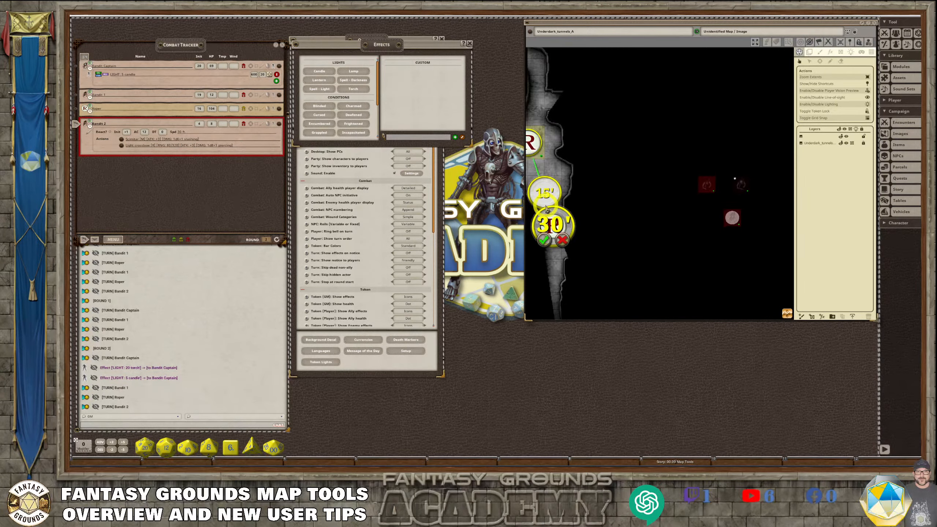
pyautogui.click(544, 238)
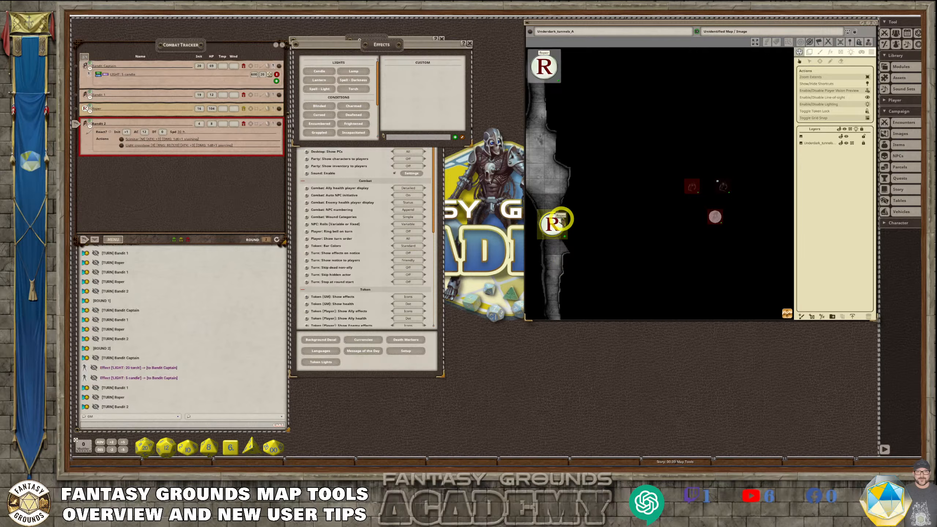
# Step: Plan a further straight move for the Roper south down the tunnel and approve it
pyautogui.scroll(-1, 554, 223)
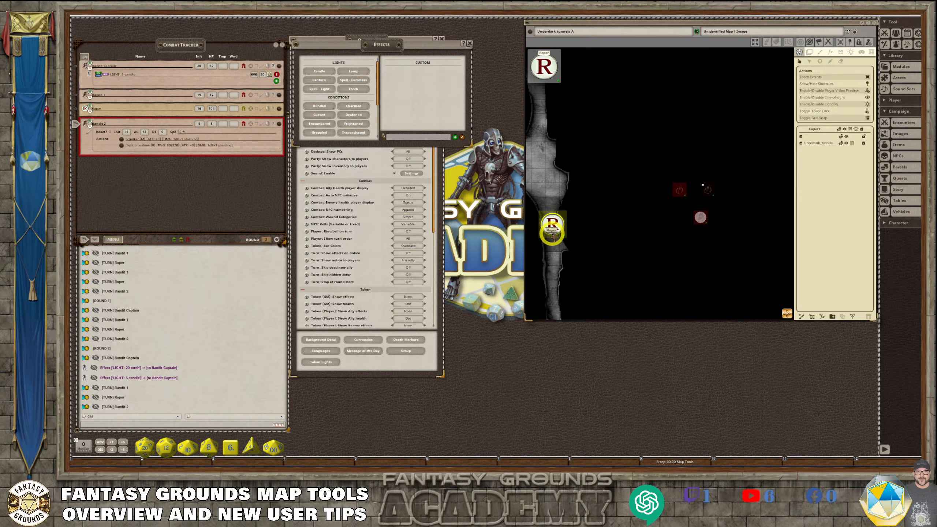
pyautogui.scroll(-1, 546, 219)
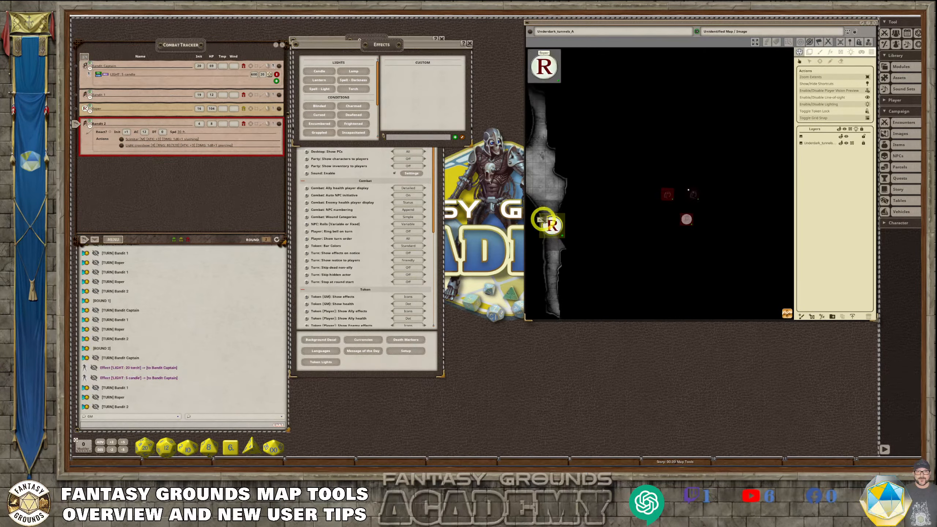
pyautogui.scroll(5, 544, 197)
pyautogui.scroll(-3, 546, 192)
pyautogui.scroll(-1, 550, 211)
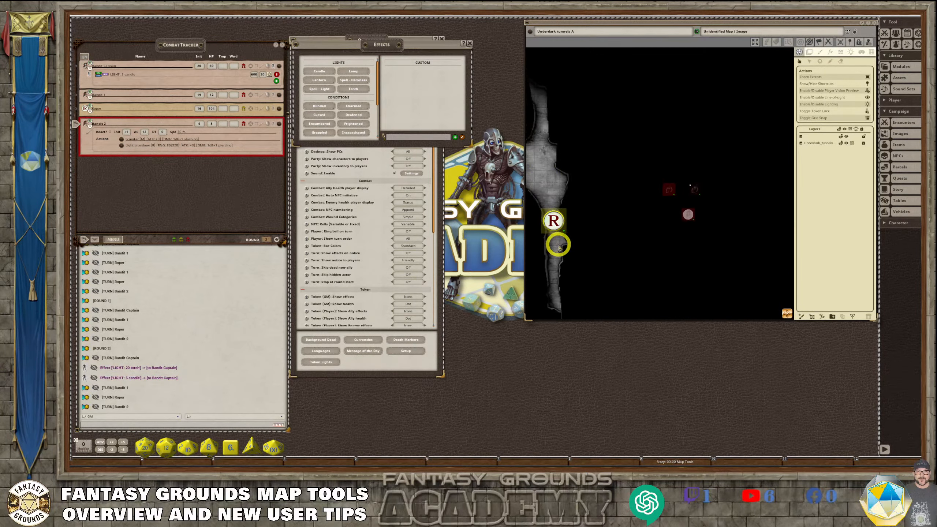
pyautogui.scroll(2, 556, 232)
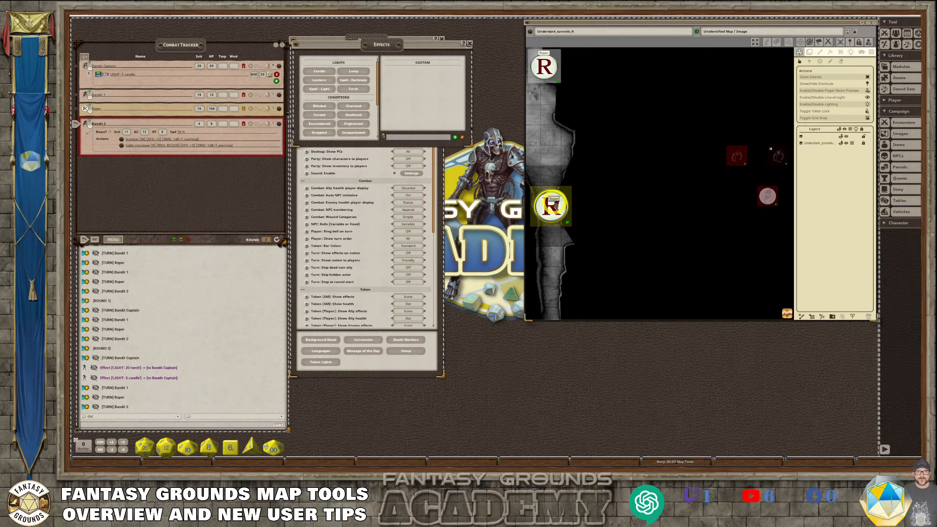
pyautogui.moveTo(556, 210); pyautogui.dragTo(555, 301)
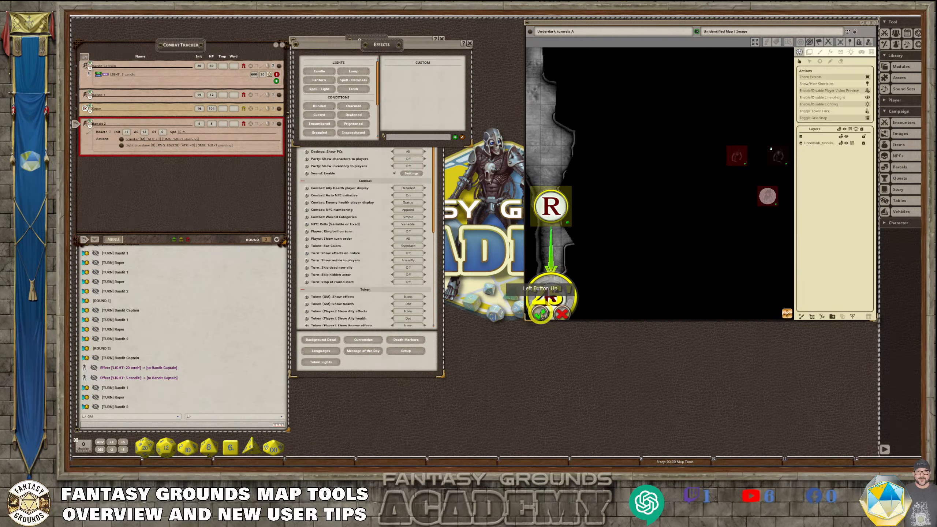
pyautogui.click(539, 314)
pyautogui.click(615, 294)
pyautogui.scroll(-3, 616, 293)
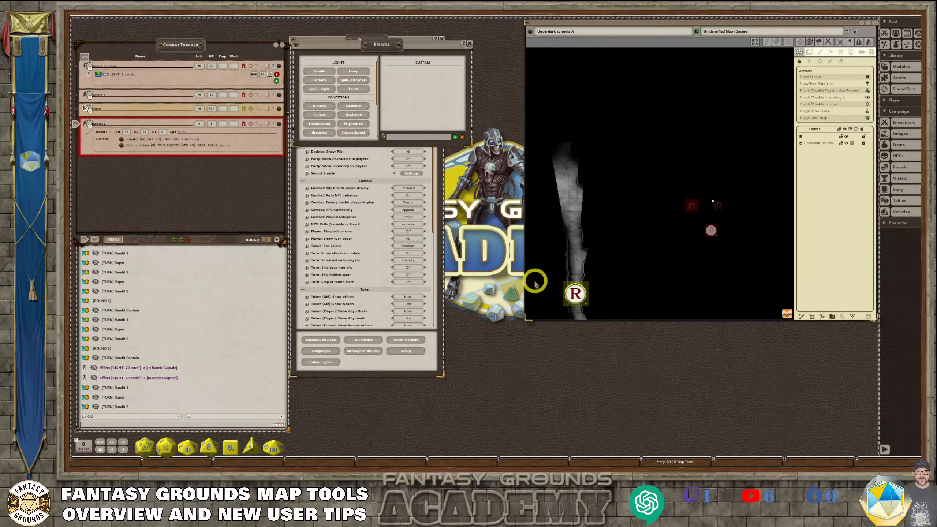
pyautogui.scroll(1, 535, 274)
pyautogui.scroll(-3, 537, 271)
pyautogui.moveTo(784, 313); pyautogui.dragTo(785, 343)
pyautogui.scroll(1, 546, 183)
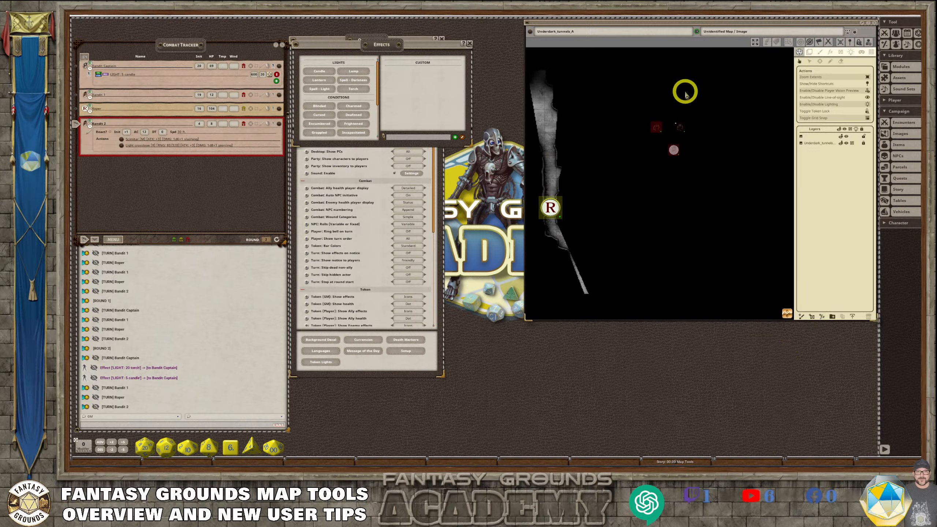
pyautogui.click(853, 45)
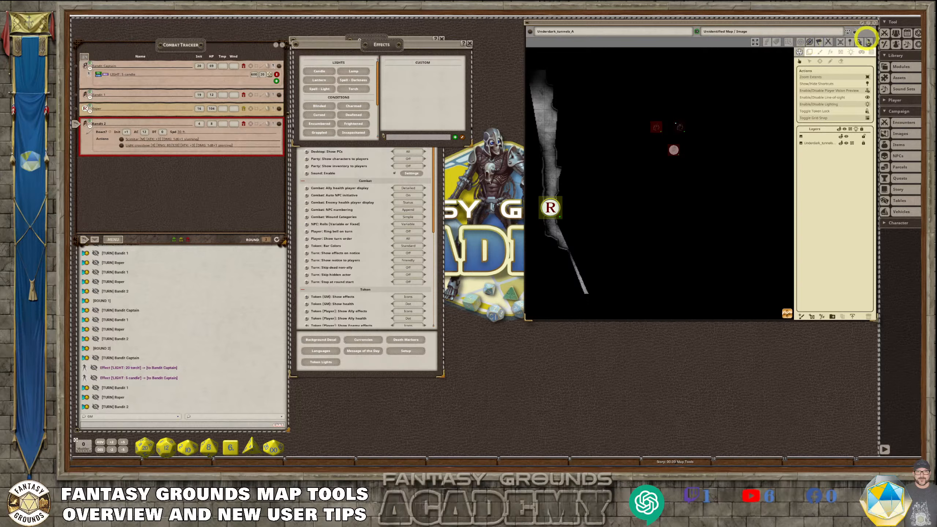
pyautogui.click(859, 45)
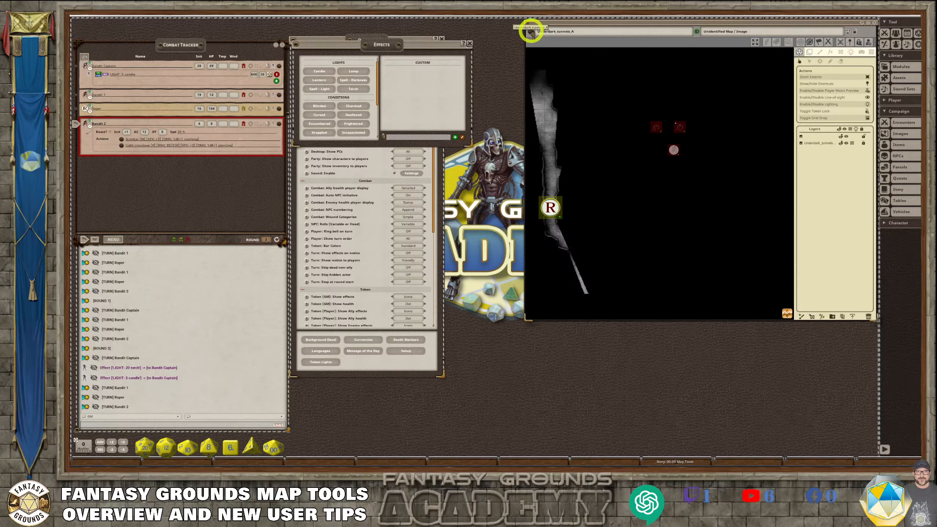
# Step: Add the Underdark_tunnels_R image to the hotkey bar, close the map and reopen it from that hotkey
pyautogui.moveTo(530, 31); pyautogui.dragTo(599, 459)
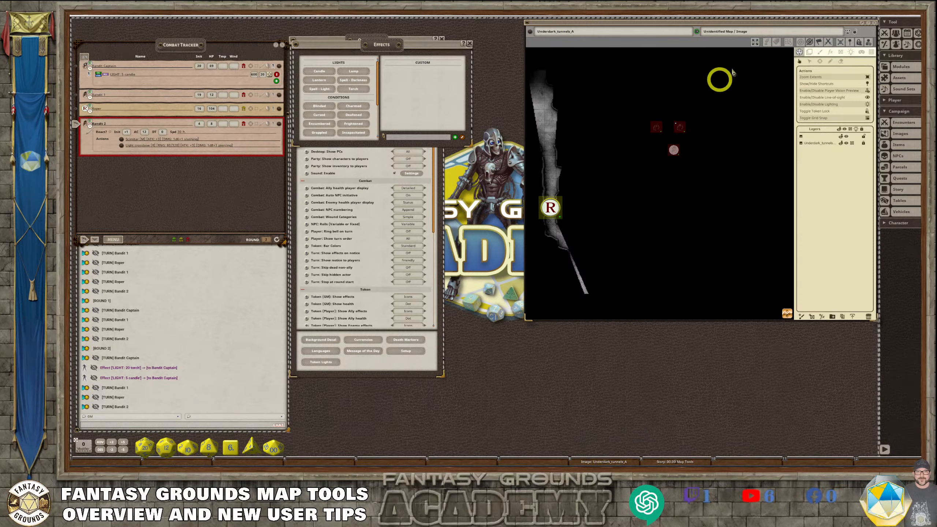
pyautogui.click(874, 23)
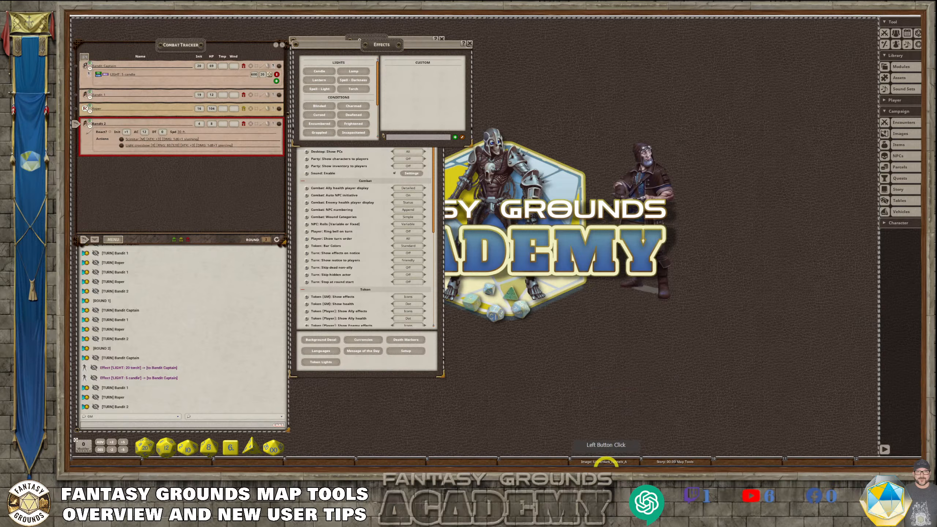
pyautogui.click(609, 458)
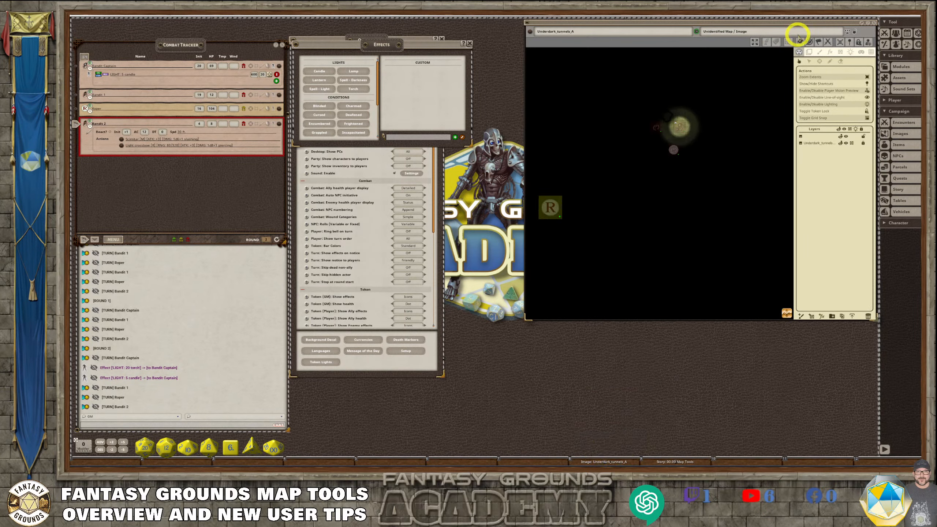
# Step: Close the Effects window so the Options window is uncovered
pyautogui.click(470, 43)
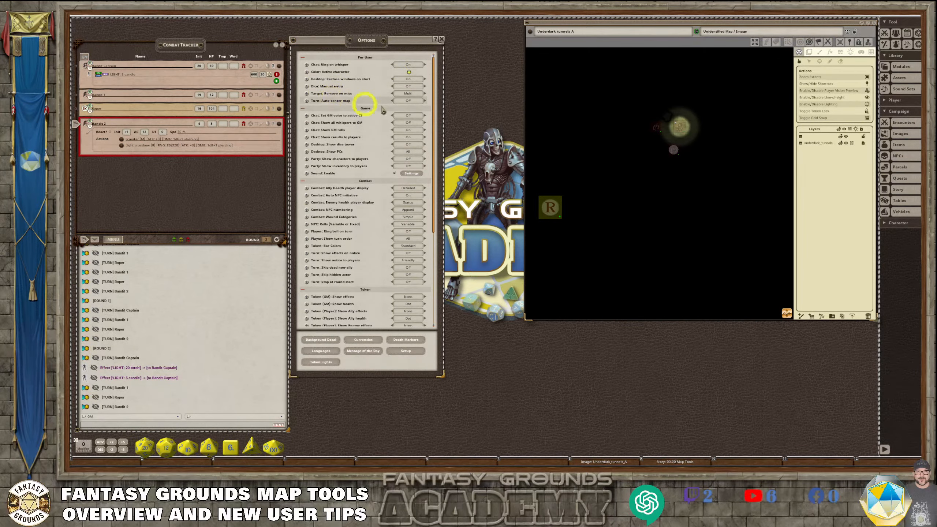
pyautogui.scroll(-1, 623, 153)
pyautogui.scroll(2, 568, 151)
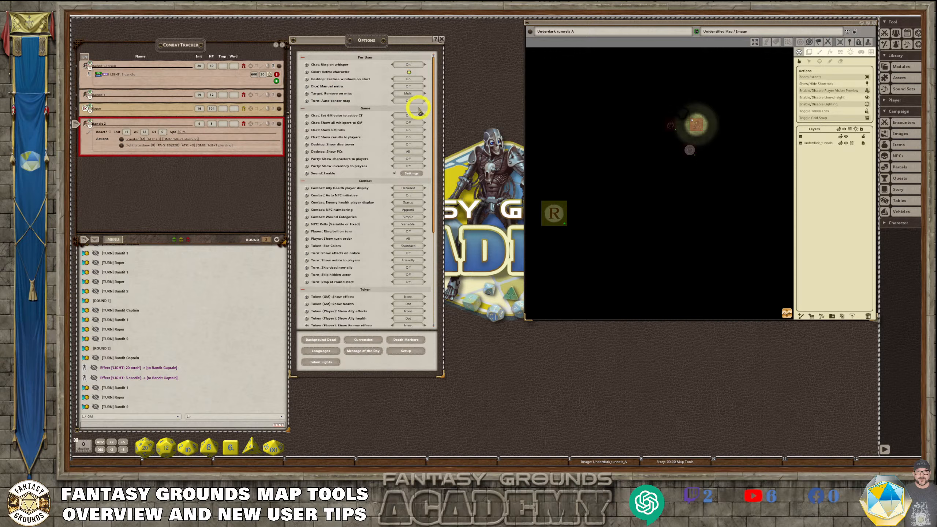
# Step: Hide the map's side panel with the actions and layers to leave more room for the Underdark_tunnels_R image
pyautogui.scroll(-1, 646, 185)
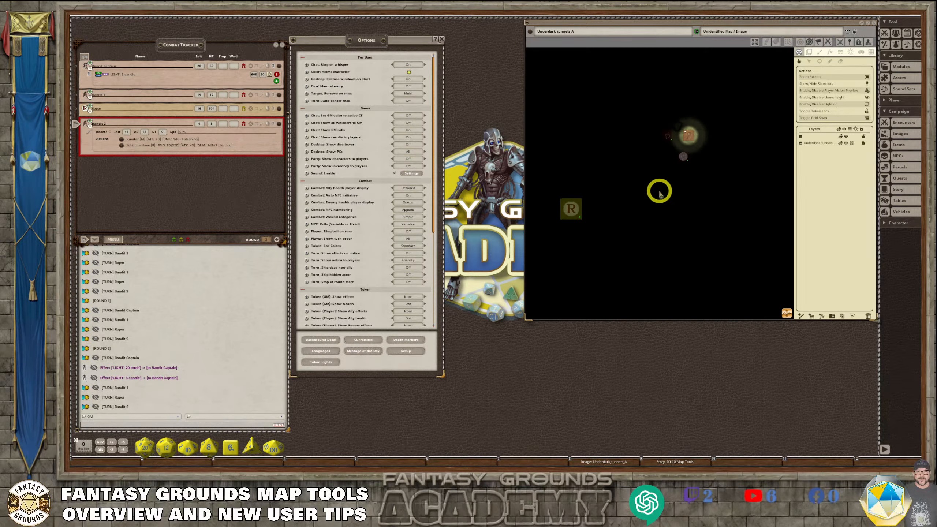
pyautogui.scroll(1, 658, 190)
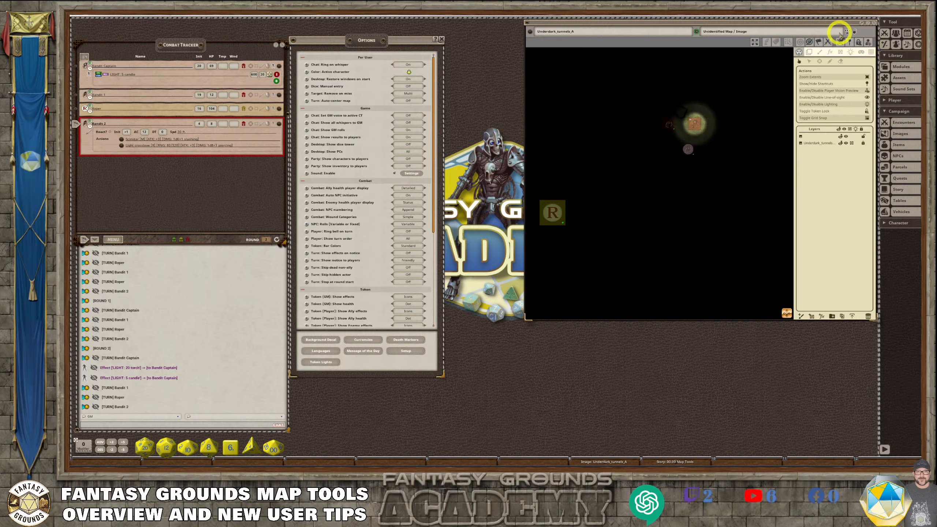
pyautogui.click(797, 53)
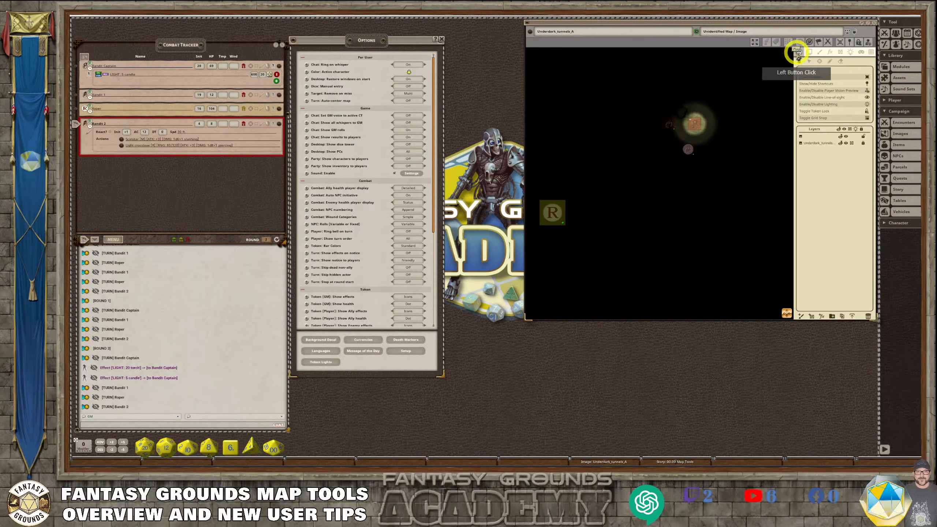
pyautogui.click(853, 32)
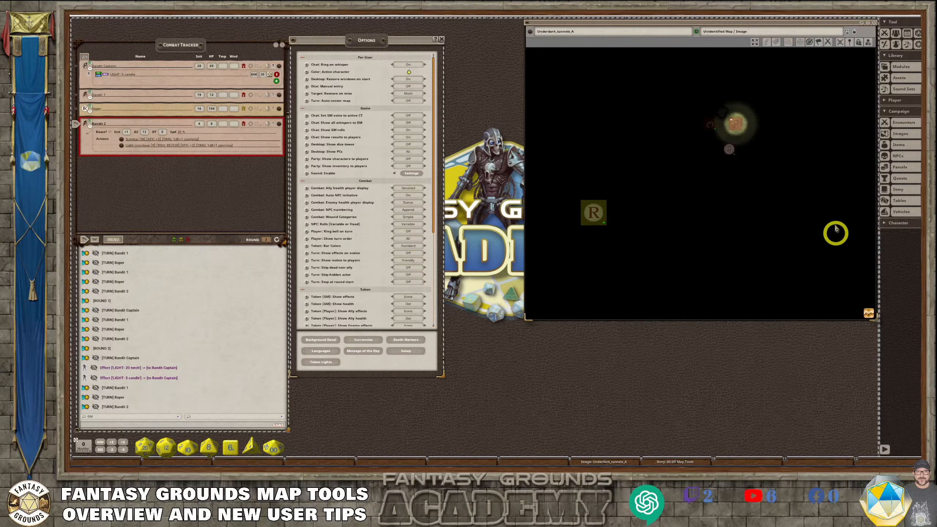
# Step: Select the Roper token to preview its vision and move it further south down the tunnel
pyautogui.scroll(1, 689, 212)
pyautogui.scroll(-2, 673, 202)
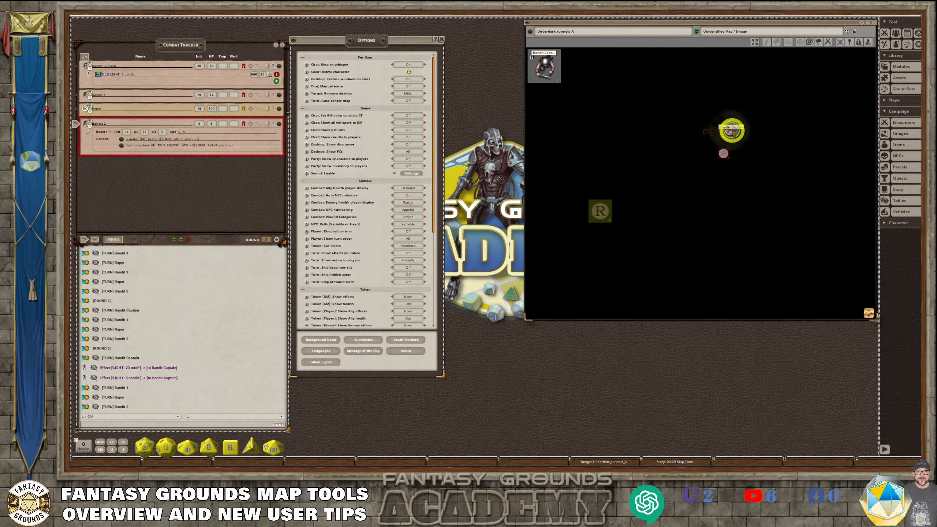
pyautogui.click(600, 211)
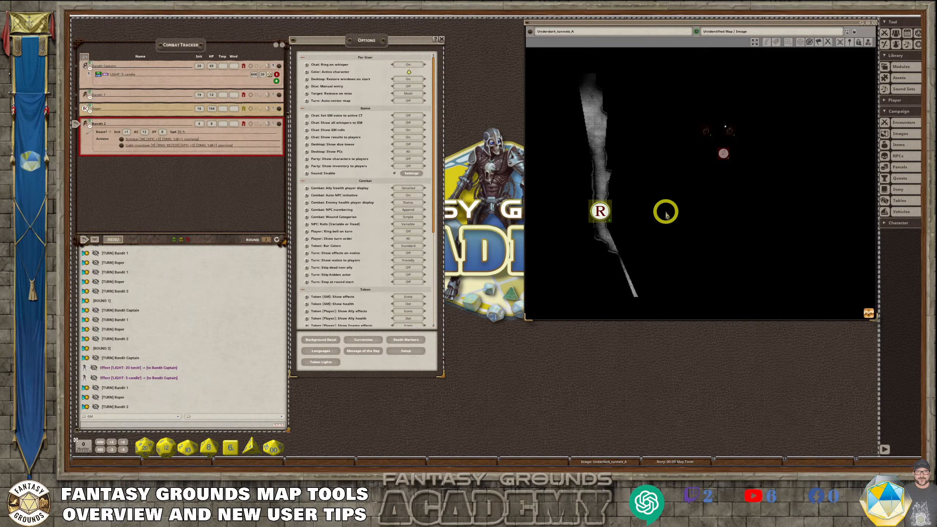
pyautogui.scroll(-2, 604, 167)
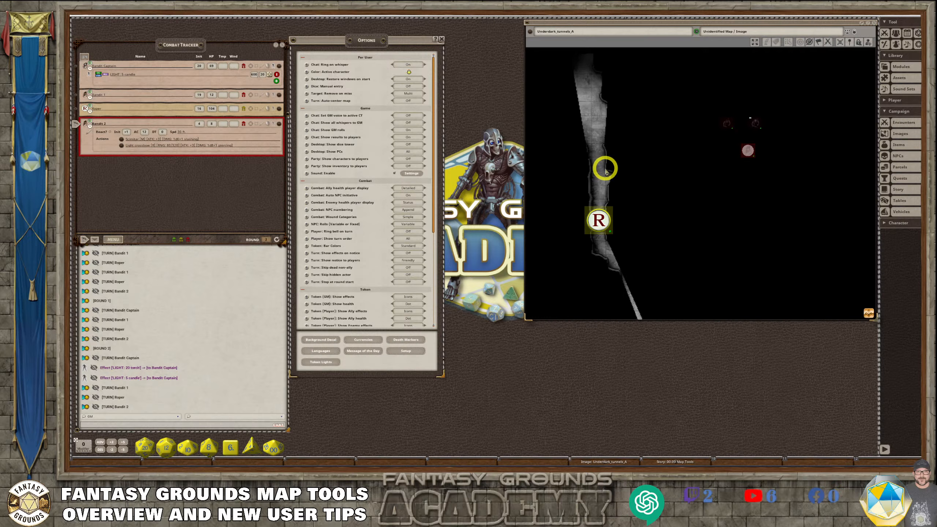
pyautogui.moveTo(596, 199)
pyautogui.moveTo(599, 201); pyautogui.dragTo(623, 263)
pyautogui.scroll(5, 628, 264)
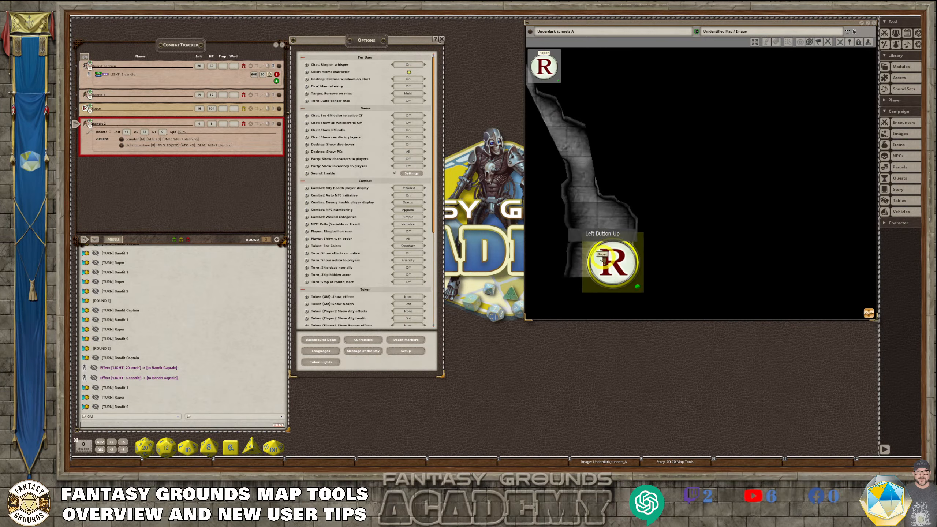
# Step: Shift the Roper slightly at the tunnel bend and inspect how the walls limit its line of sight
pyautogui.click(582, 179)
pyautogui.moveTo(582, 179); pyautogui.dragTo(594, 242)
pyautogui.scroll(-3, 604, 219)
pyautogui.scroll(-3, 605, 219)
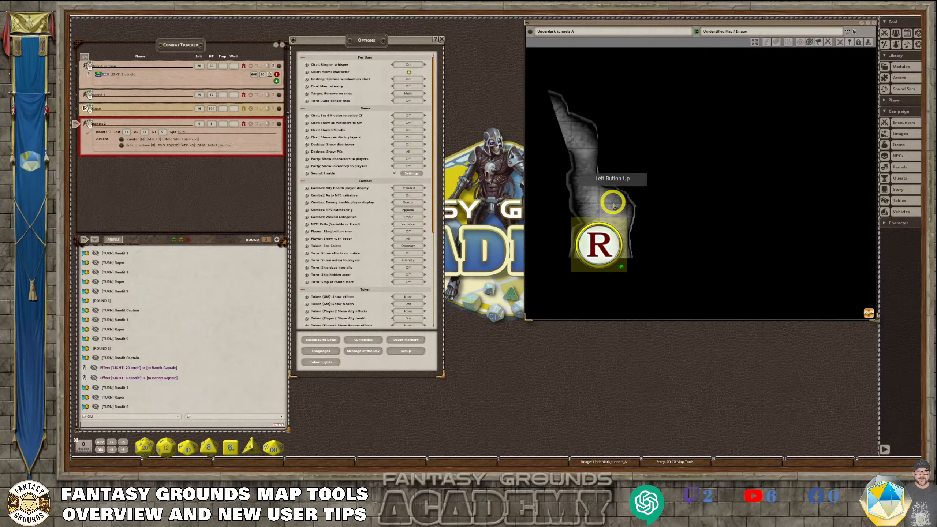
pyautogui.scroll(3, 581, 222)
pyautogui.scroll(2, 581, 220)
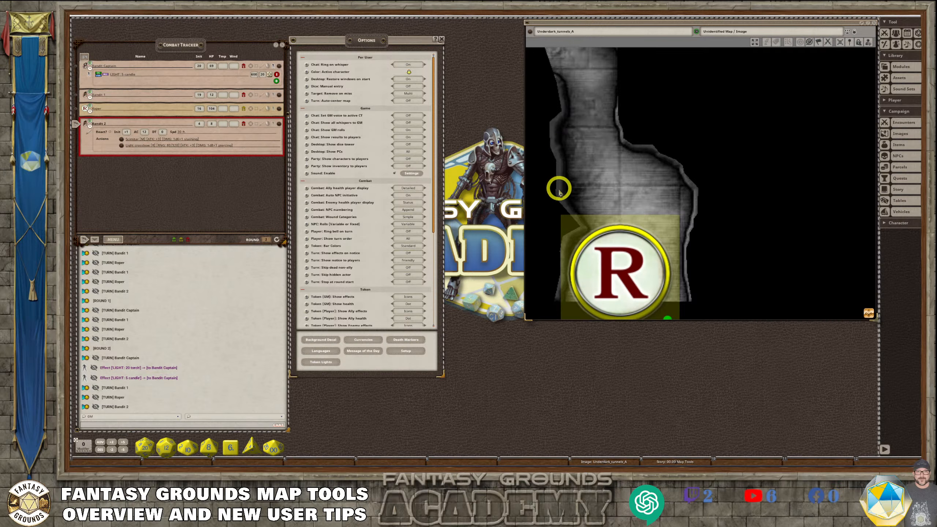
pyautogui.scroll(-3, 632, 234)
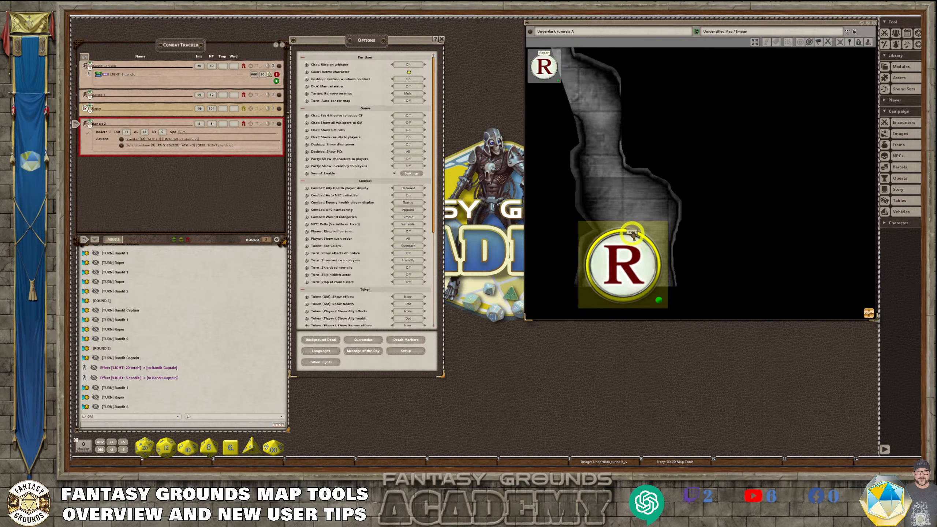
# Step: Move the Roper north up the tunnel, and bring it partway back south
pyautogui.moveTo(632, 235); pyautogui.dragTo(608, 95)
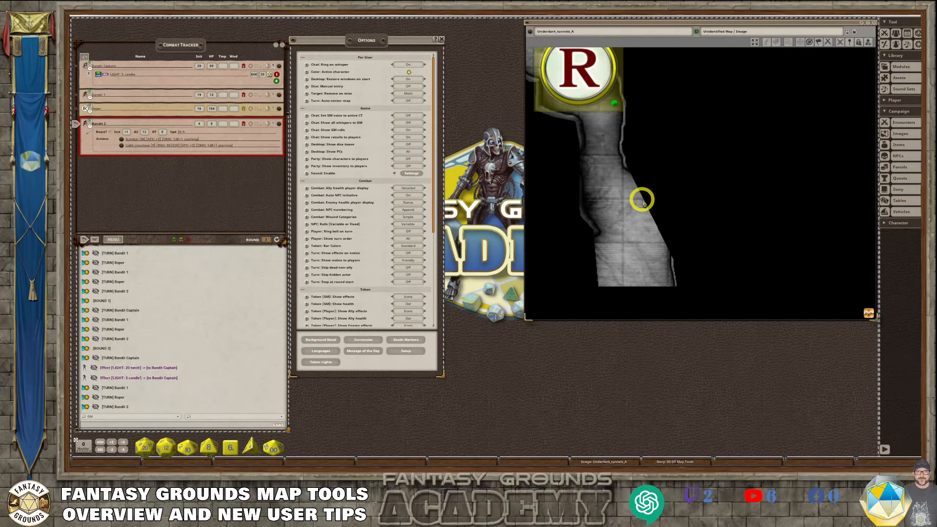
pyautogui.scroll(-2, 647, 213)
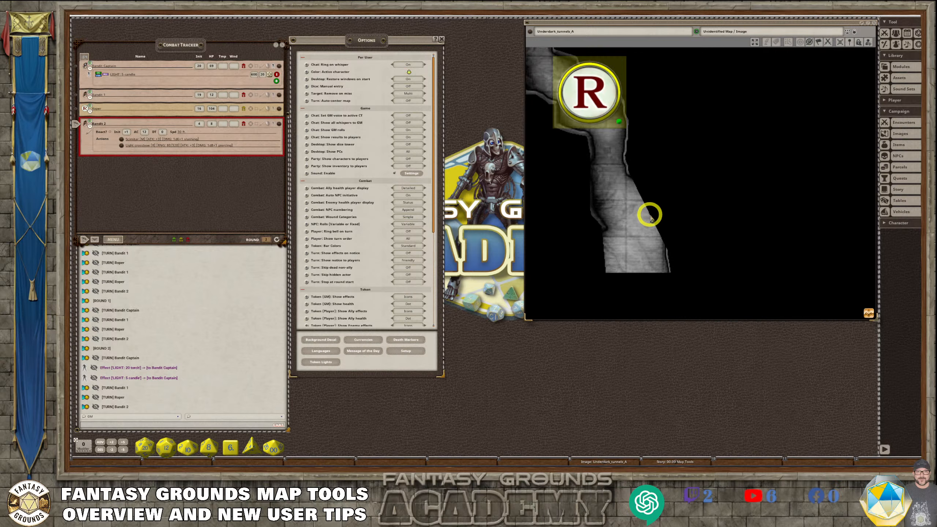
pyautogui.scroll(3, 653, 213)
pyautogui.moveTo(595, 92); pyautogui.dragTo(613, 172)
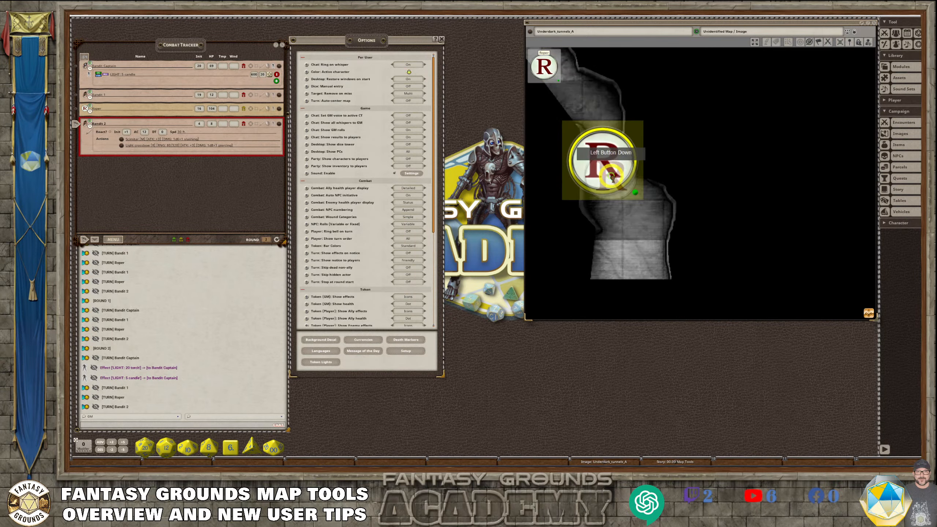
pyautogui.click(661, 183)
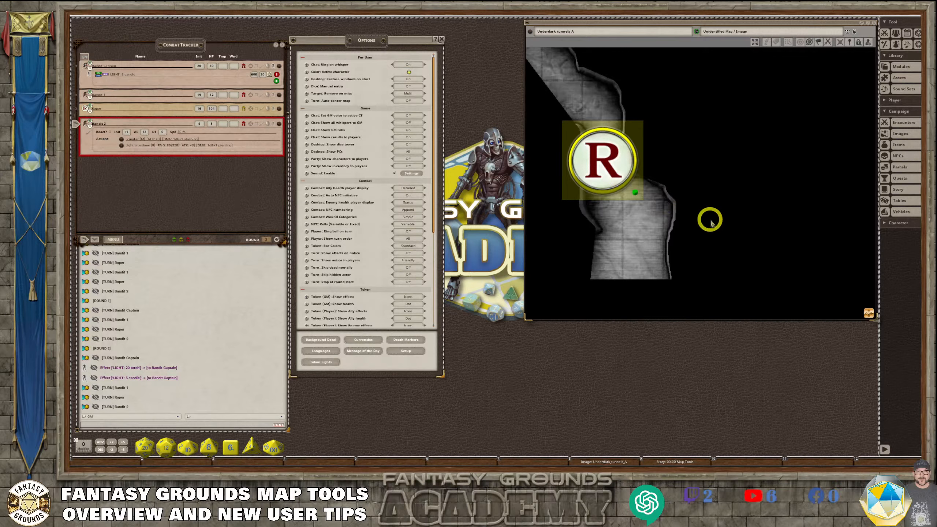
pyautogui.scroll(-1, 699, 222)
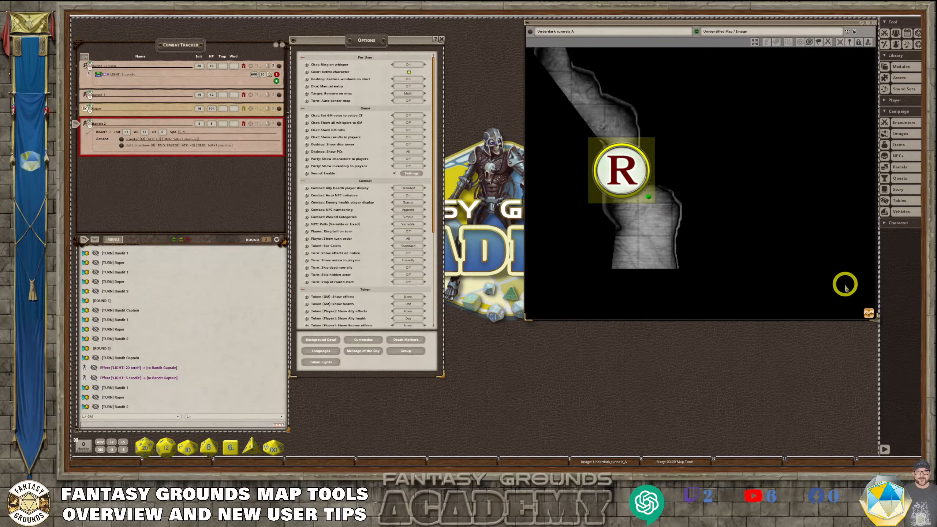
# Step: Select the Bandit Captain token and pass the active turn from Bandit 2 to the Bandit Captain in the Combat Tracker
pyautogui.moveTo(867, 311); pyautogui.dragTo(893, 292)
pyautogui.scroll(3, 695, 242)
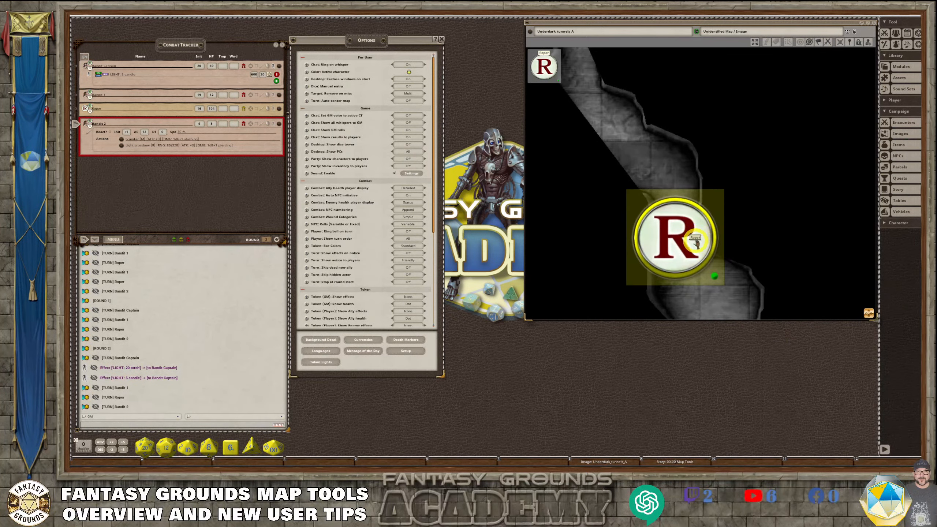
pyautogui.scroll(-2, 689, 236)
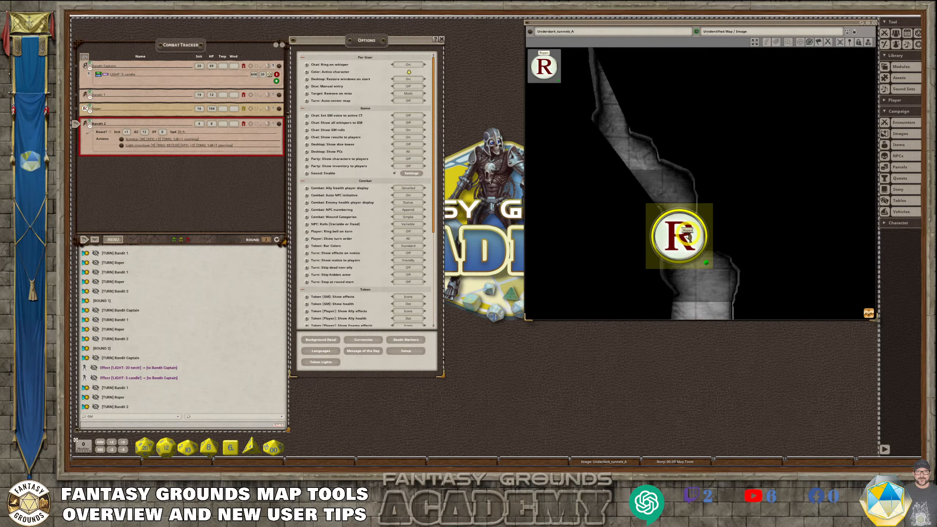
pyautogui.moveTo(868, 311); pyautogui.dragTo(926, 291)
pyautogui.scroll(-4, 723, 187)
pyautogui.scroll(-2, 724, 188)
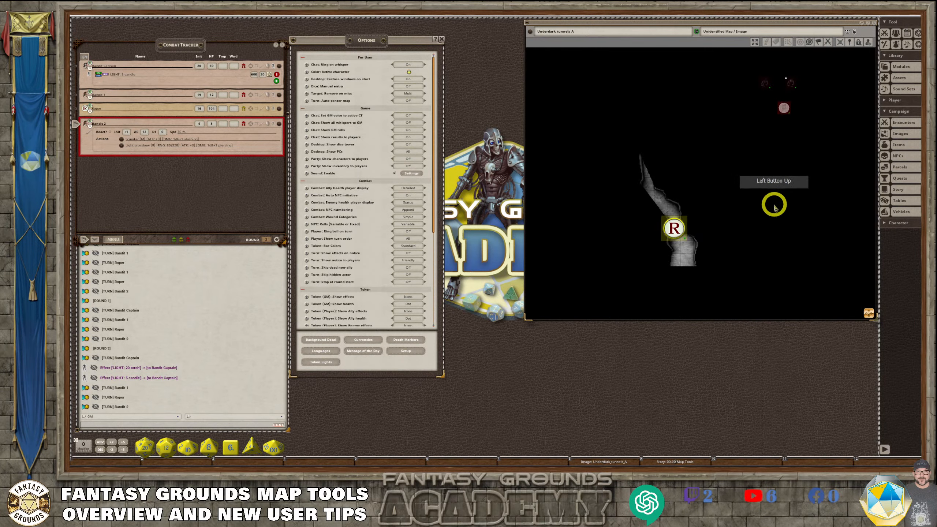
pyautogui.moveTo(880, 311); pyautogui.dragTo(907, 258)
pyautogui.click(699, 172)
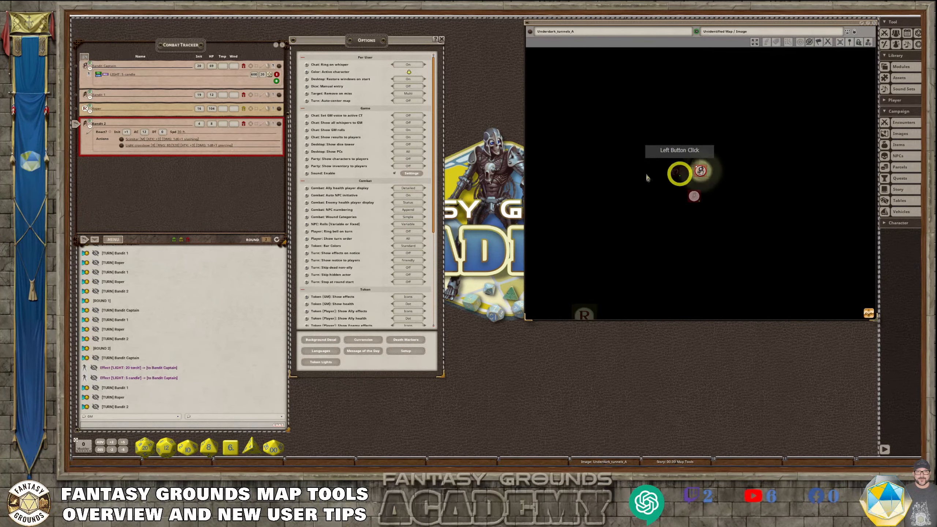
pyautogui.moveTo(76, 122); pyautogui.dragTo(78, 67)
pyautogui.scroll(10, 756, 185)
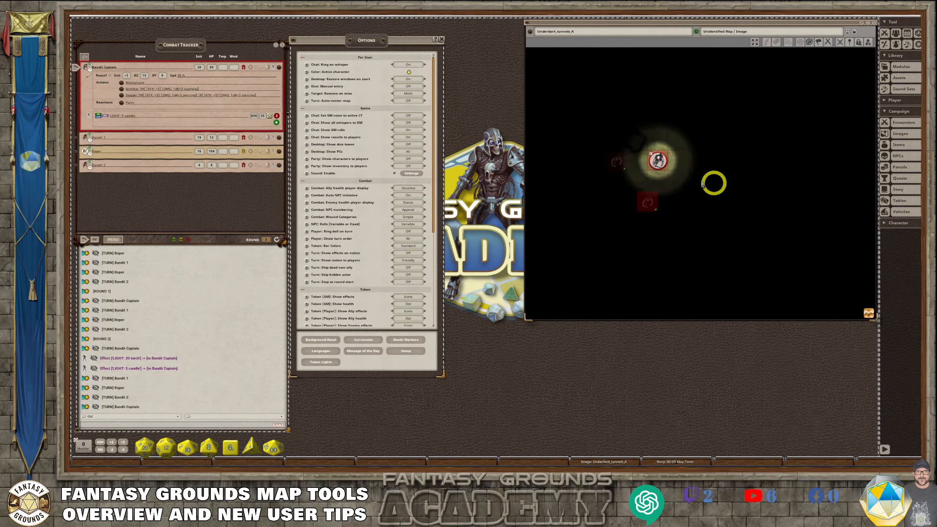
# Step: Move the Bandit Captain one square east along with his candle light
pyautogui.moveTo(651, 139); pyautogui.dragTo(681, 136)
pyautogui.scroll(-5, 681, 135)
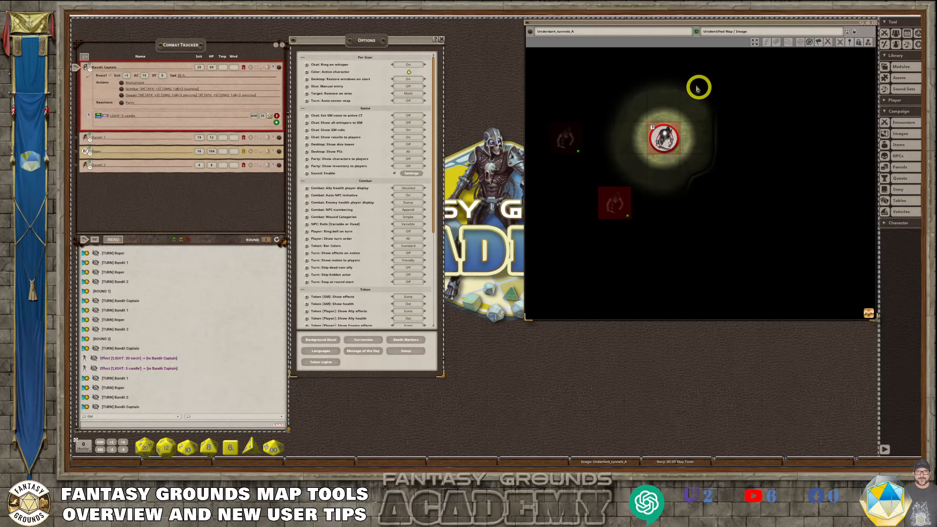
pyautogui.scroll(-4, 673, 196)
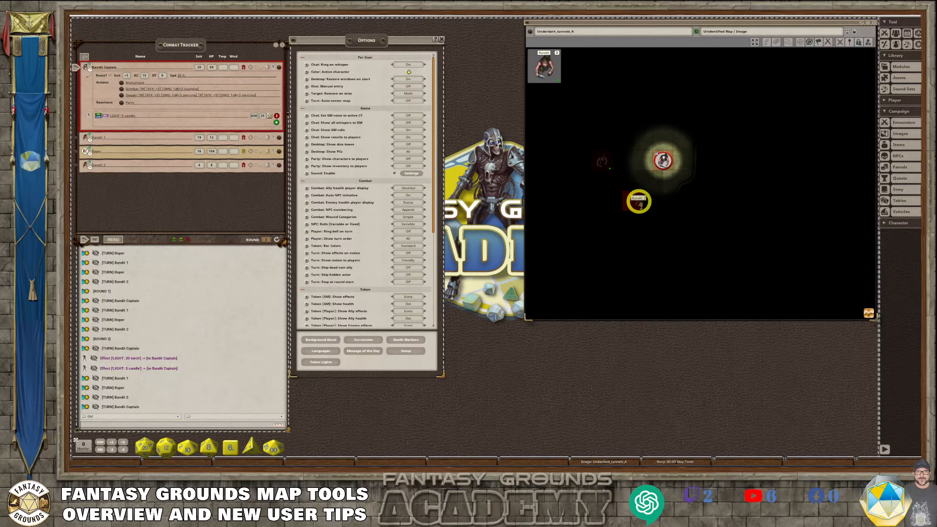
# Step: Move the nearest bandit from the southwest to directly south of the Bandit Captain
pyautogui.moveTo(626, 201); pyautogui.dragTo(658, 192)
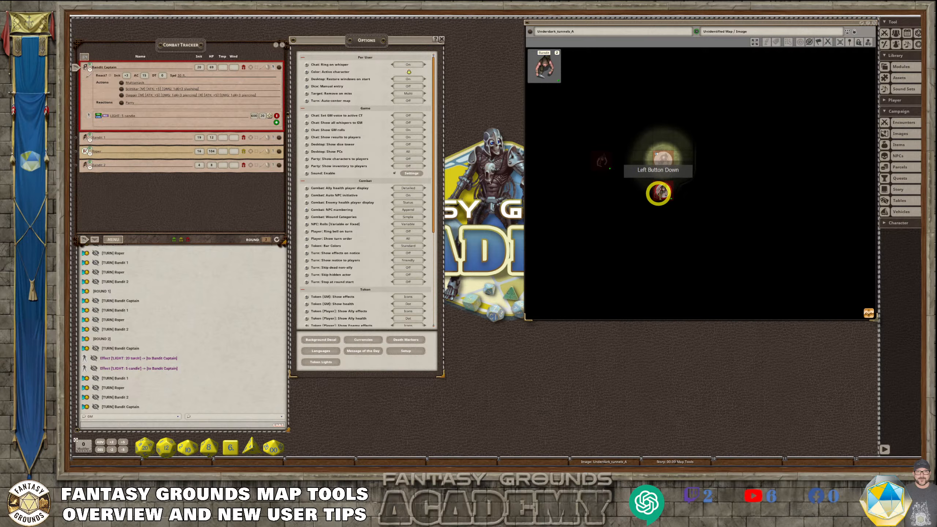
pyautogui.moveTo(658, 193); pyautogui.dragTo(645, 174)
pyautogui.scroll(2, 677, 203)
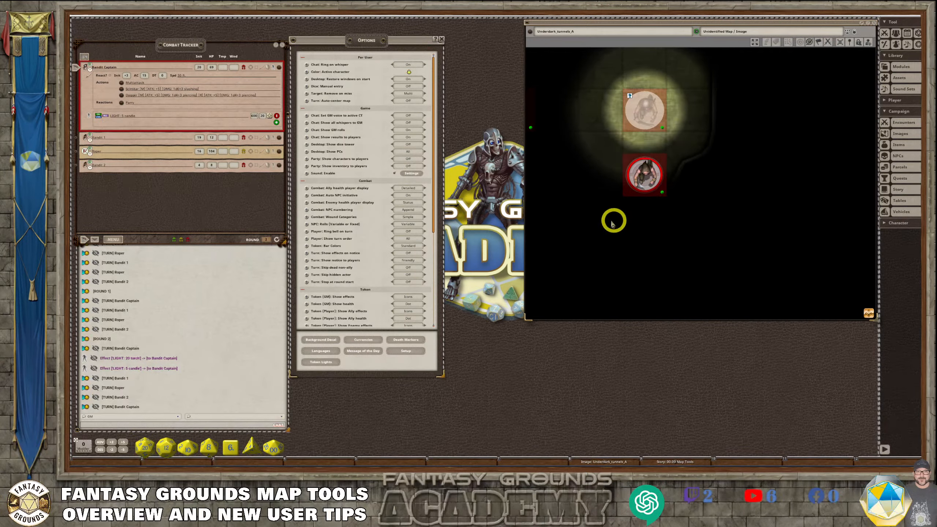
pyautogui.scroll(-3, 642, 208)
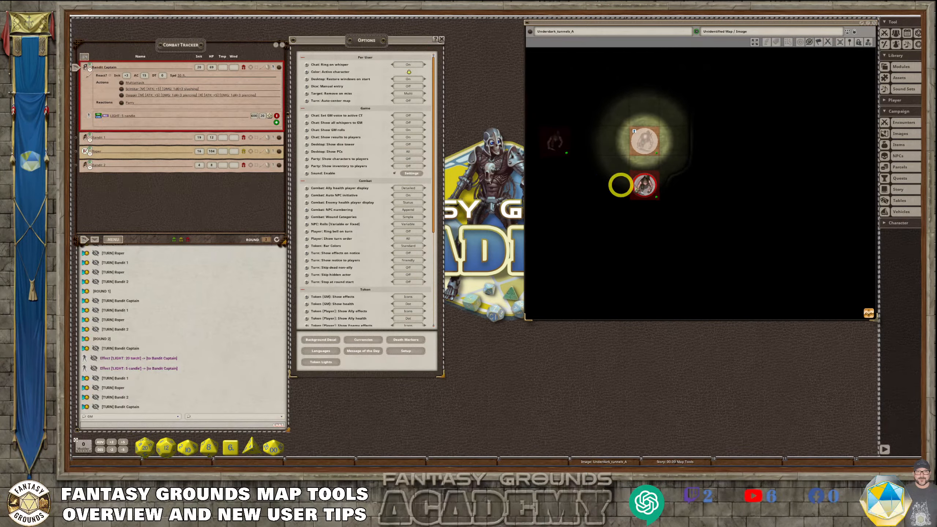
# Step: Rearrange the two bandits so they stand in the dark south and southwest of the Bandit Captain
pyautogui.moveTo(644, 184); pyautogui.dragTo(608, 212)
pyautogui.scroll(2, 644, 201)
pyautogui.scroll(1, 608, 211)
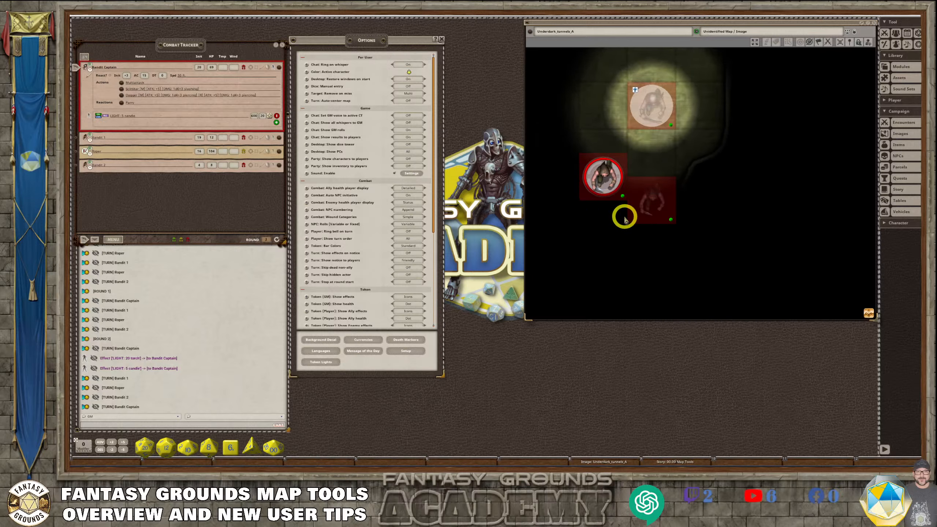
pyautogui.scroll(-2, 625, 215)
pyautogui.click(648, 124)
pyautogui.doubleClick(648, 125)
pyautogui.moveTo(647, 125)
pyautogui.mouseDown()
pyautogui.moveTo(649, 159)
pyautogui.moveTo(639, 120)
pyautogui.mouseUp()
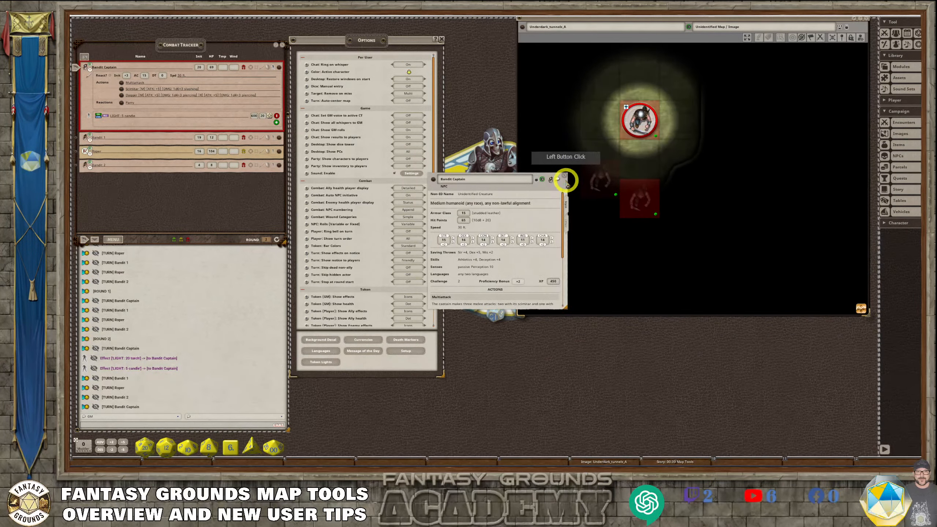
pyautogui.click(561, 178)
# Step: Move the Bandit Captain diagonally southwest, past the two bandits
pyautogui.click(627, 154)
pyautogui.moveTo(640, 119); pyautogui.dragTo(546, 225)
pyautogui.moveTo(859, 309); pyautogui.dragTo(697, 306)
pyautogui.moveTo(859, 307)
pyautogui.mouseDown()
pyautogui.moveTo(855, 346)
pyautogui.moveTo(889, 354)
pyautogui.moveTo(854, 298)
pyautogui.mouseUp()
pyautogui.scroll(4, 652, 150)
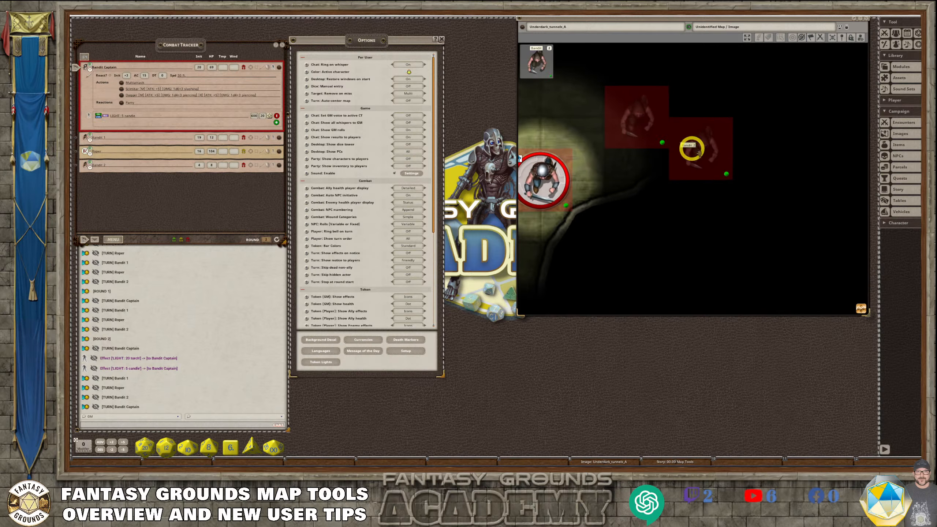
# Step: Select the easternmost bandit and move it one square west, below the other bandit
pyautogui.click(694, 148)
pyautogui.scroll(-3, 702, 168)
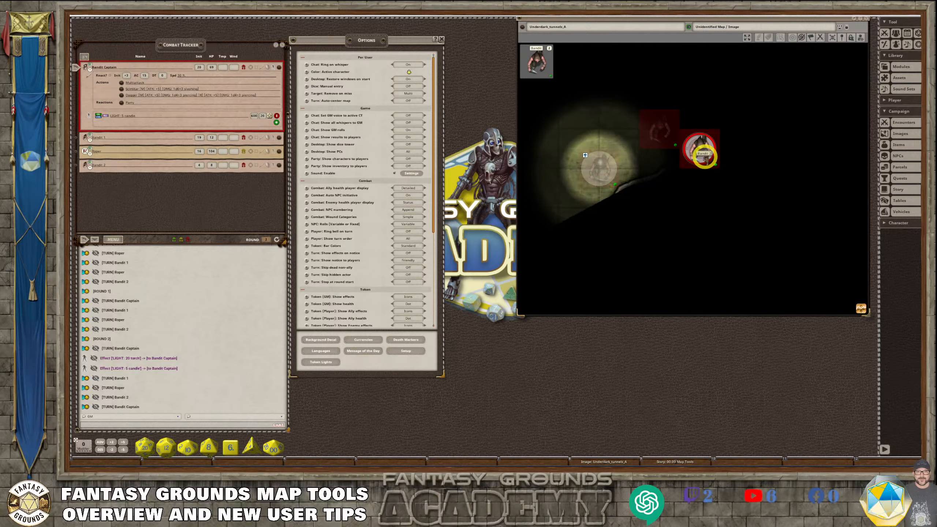
pyautogui.moveTo(705, 157); pyautogui.dragTo(662, 160)
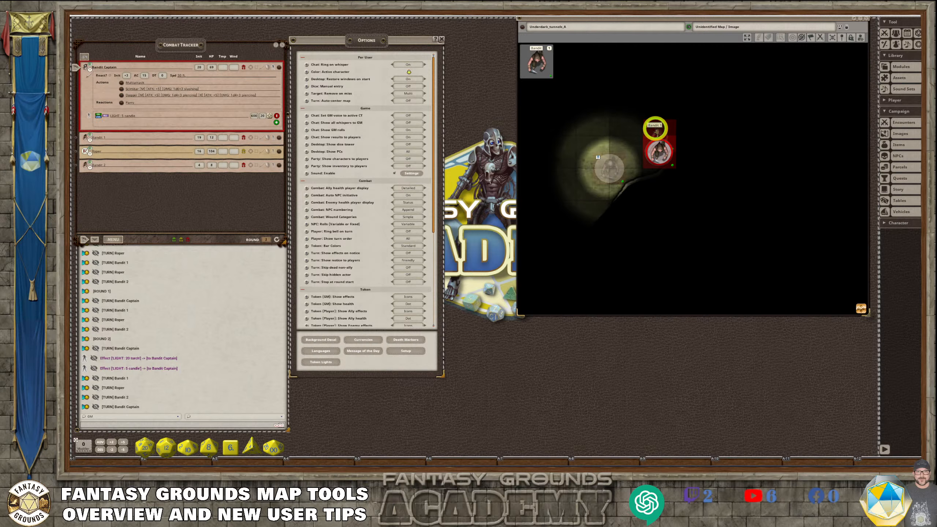
# Step: Plan a 30-foot move for the northern bandit around to the Bandit Captain's west side with a waypoint at 15 feet, and approve it
pyautogui.moveTo(656, 130)
pyautogui.mouseDown()
pyautogui.moveTo(606, 122)
pyautogui.moveTo(570, 131)
pyautogui.moveTo(548, 184)
pyautogui.moveTo(556, 199)
pyautogui.moveTo(545, 190)
pyautogui.mouseUp()
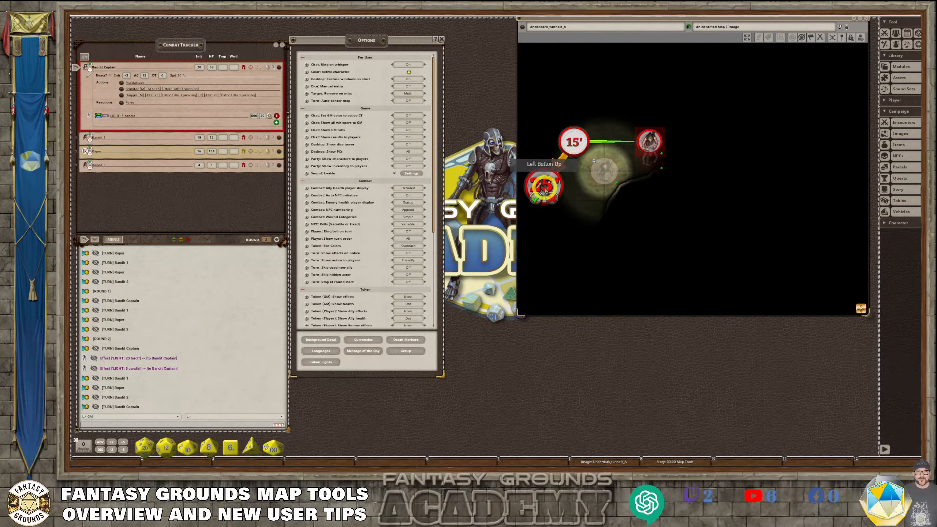
pyautogui.scroll(-3, 548, 200)
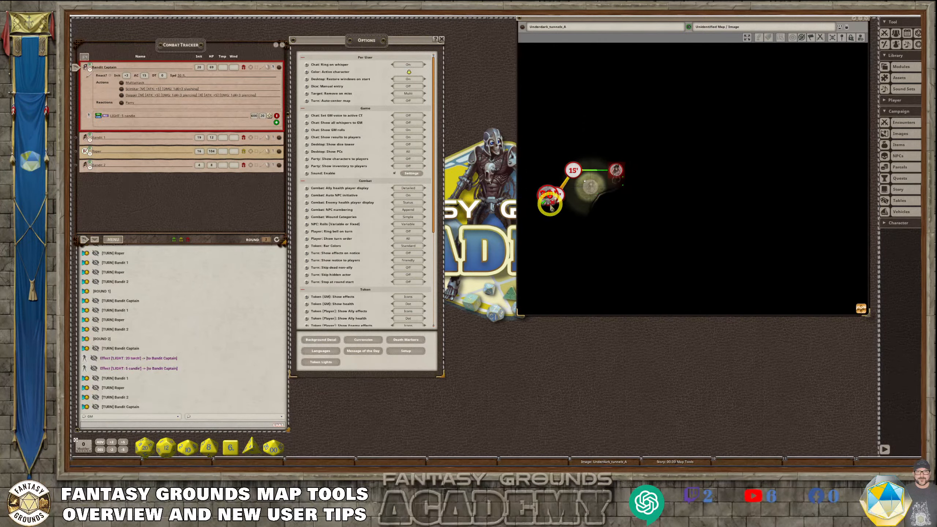
pyautogui.scroll(3, 550, 206)
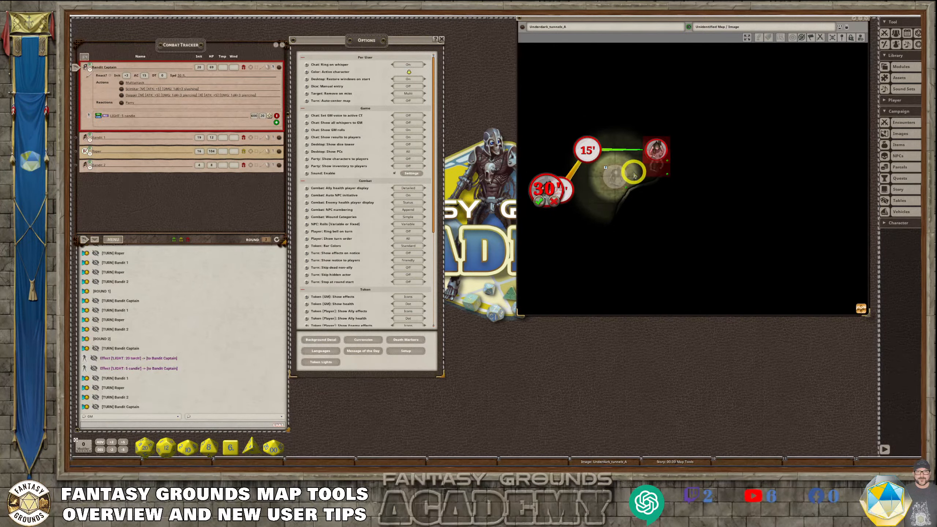
pyautogui.moveTo(539, 199); pyautogui.dragTo(558, 183)
pyautogui.scroll(3, 547, 209)
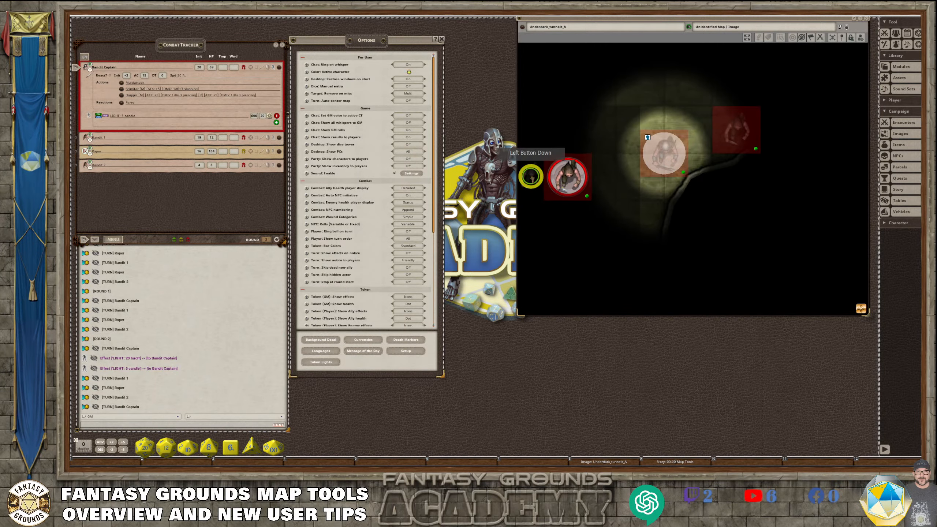
# Step: Move the western bandit about one square north, level with the eastern bandit and beside the Bandit Captain
pyautogui.scroll(-2, 588, 184)
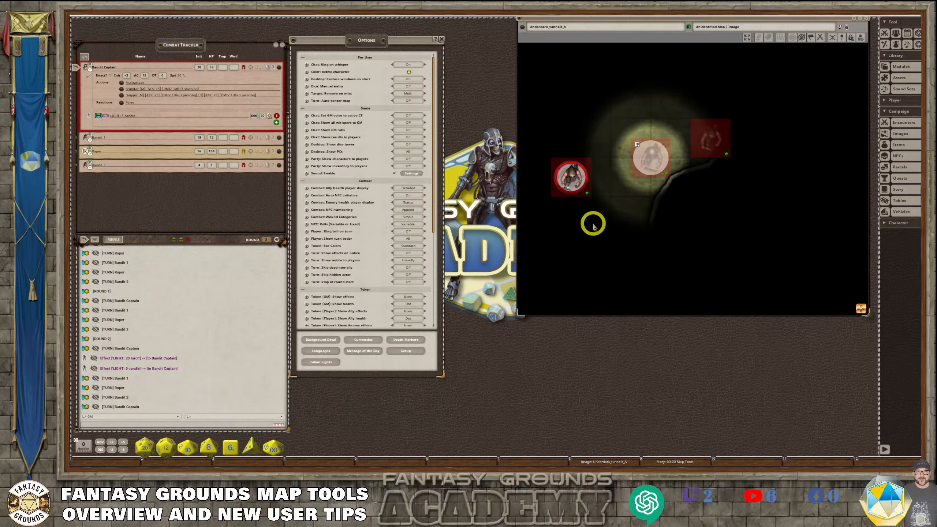
pyautogui.scroll(4, 592, 224)
pyautogui.moveTo(562, 159); pyautogui.dragTo(598, 94)
pyautogui.scroll(-4, 607, 154)
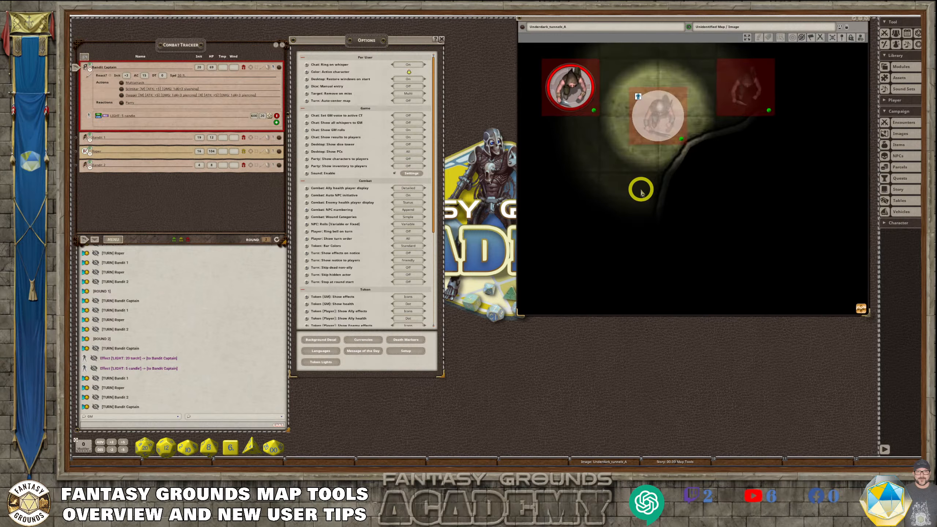
# Step: Show the map's tools and disable lighting and line of sight for the tunnel map
pyautogui.click(846, 28)
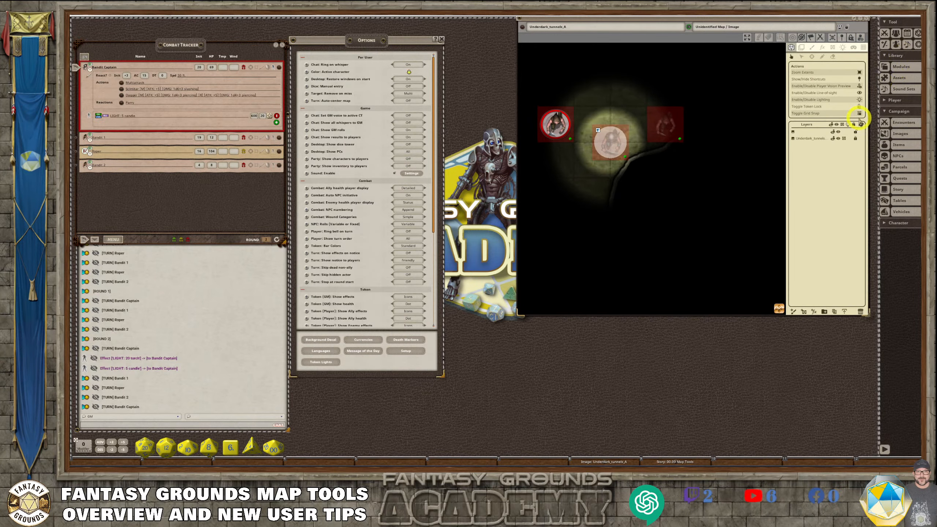
pyautogui.click(859, 99)
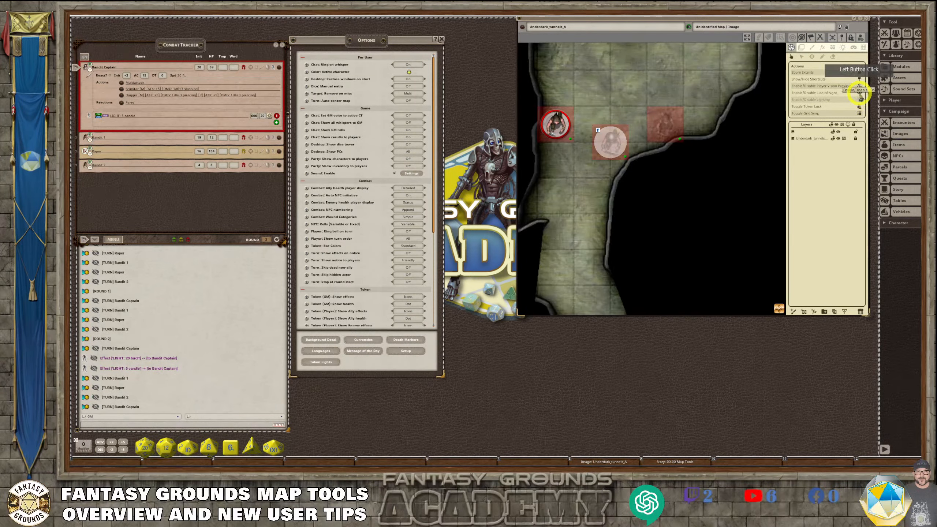
pyautogui.click(859, 93)
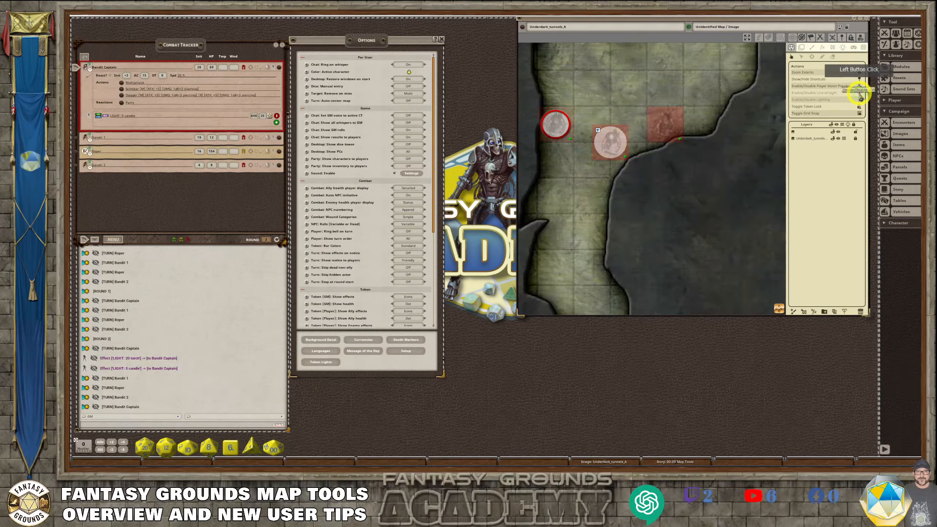
# Step: Look over the uncovered tunnel map, from the tokens down to its southern end
pyautogui.scroll(-5, 604, 273)
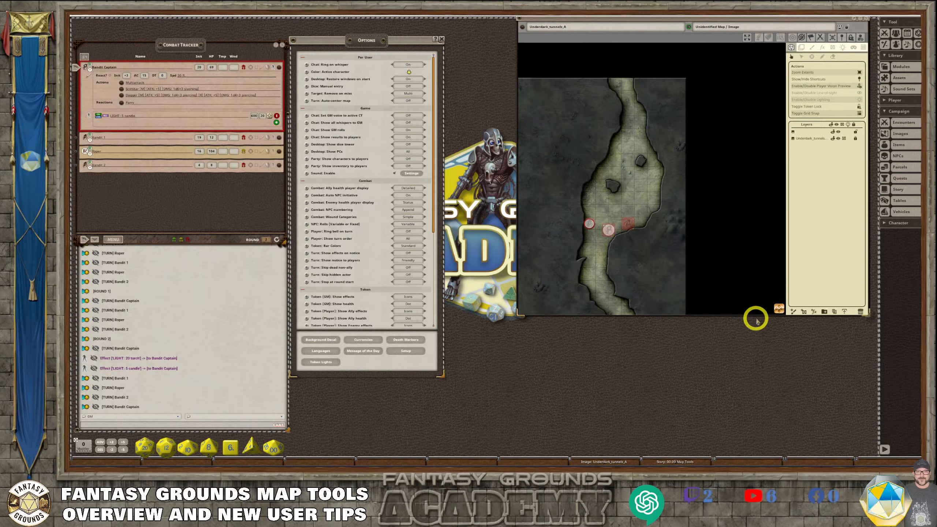
pyautogui.scroll(5, 550, 251)
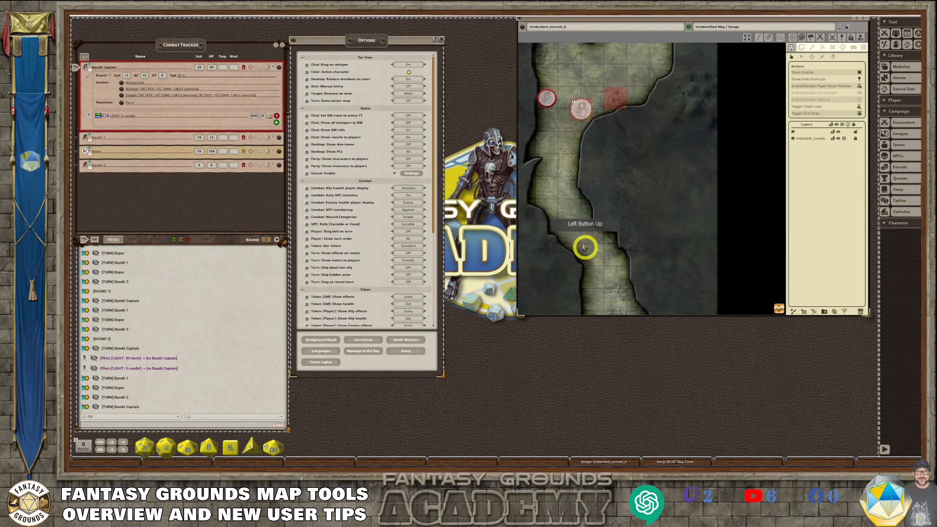
pyautogui.scroll(2, 556, 190)
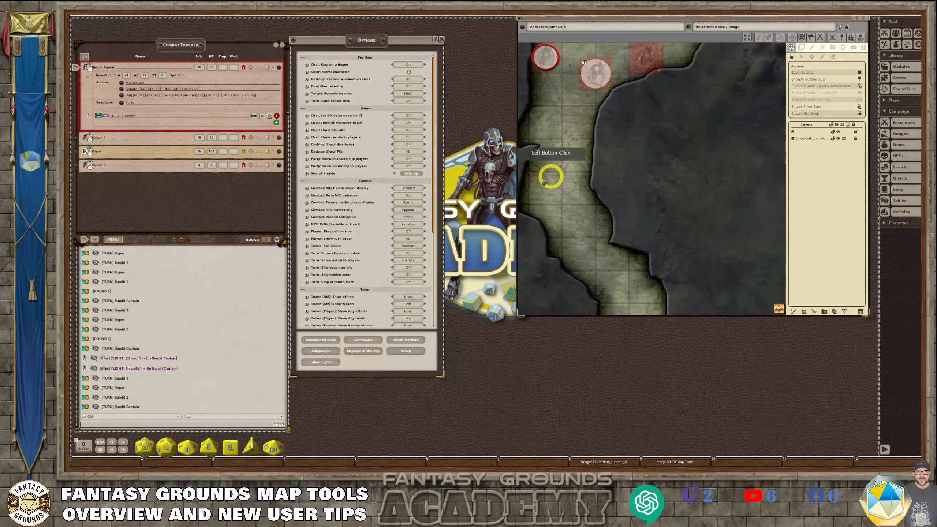
pyautogui.scroll(2, 573, 208)
pyautogui.scroll(-4, 573, 211)
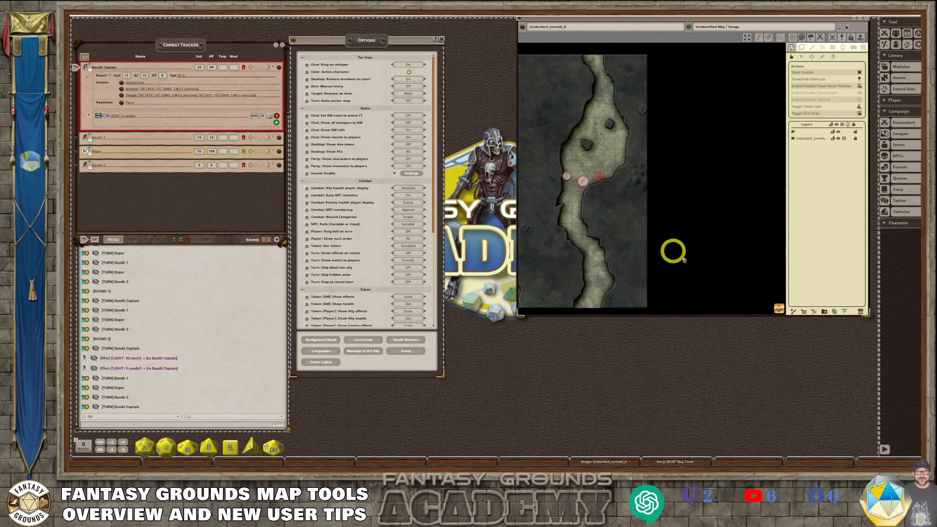
pyautogui.moveTo(780, 309); pyautogui.dragTo(808, 174)
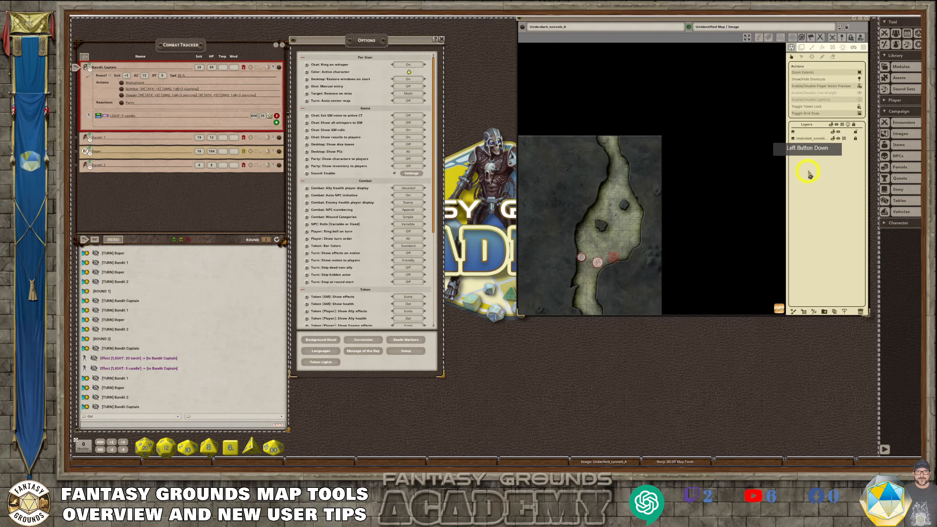
# Step: Examine the narrow northern tunnel passage closely and at wider zoom levels
pyautogui.scroll(5, 579, 171)
pyautogui.scroll(3, 637, 179)
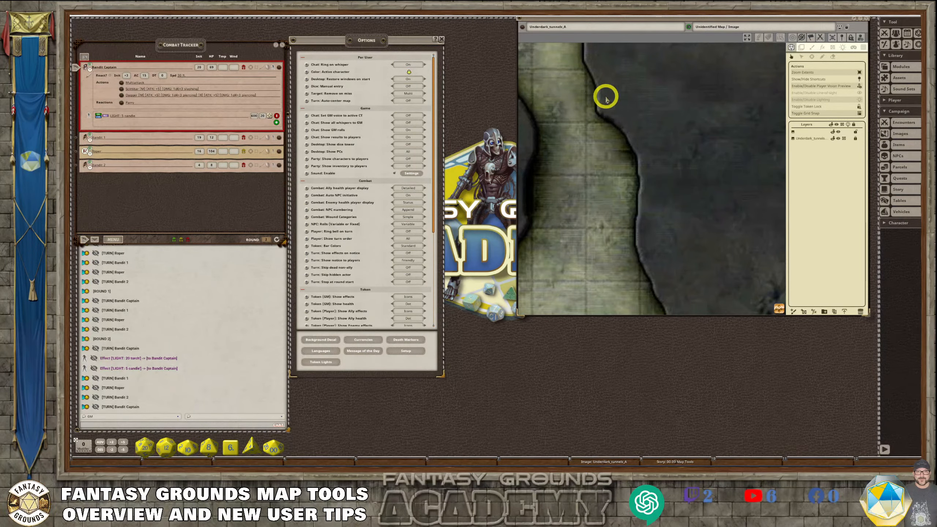
pyautogui.scroll(-3, 566, 131)
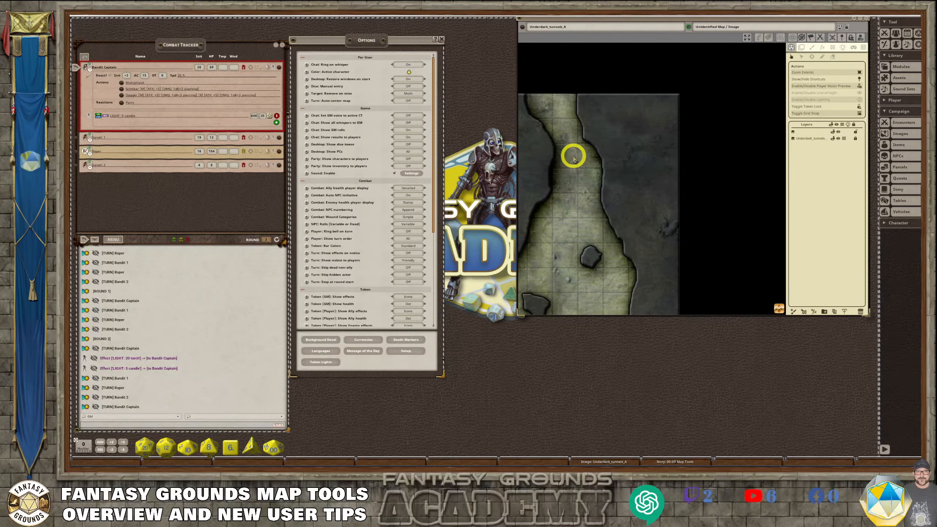
pyautogui.scroll(2, 571, 149)
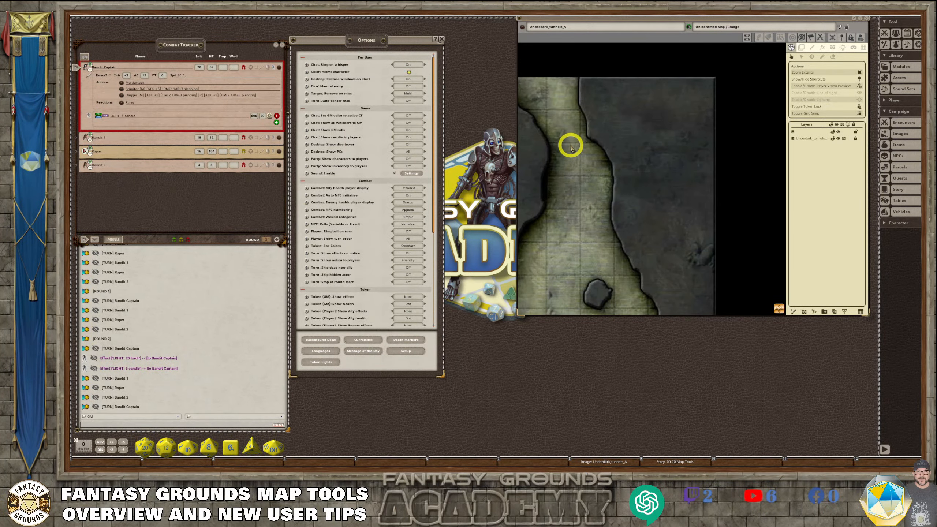
pyautogui.scroll(-1, 562, 146)
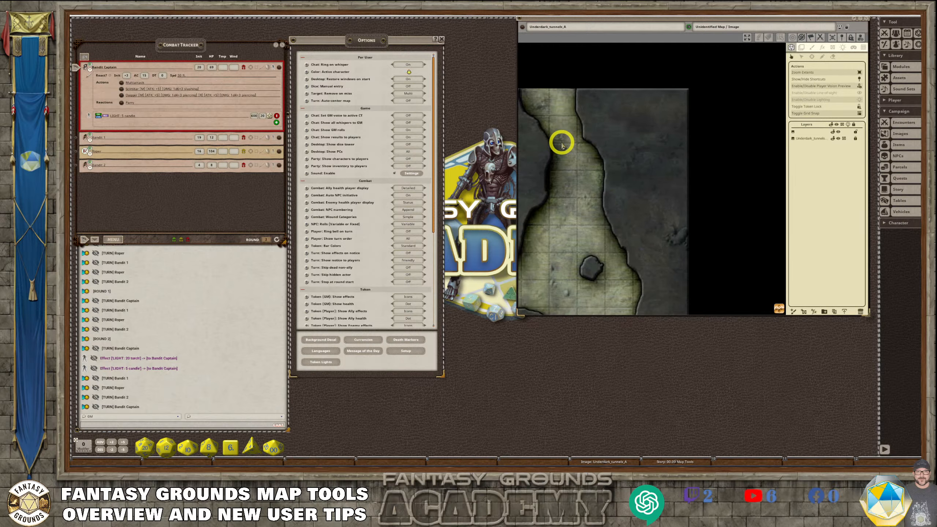
pyautogui.scroll(7, 555, 142)
pyautogui.scroll(-5, 555, 142)
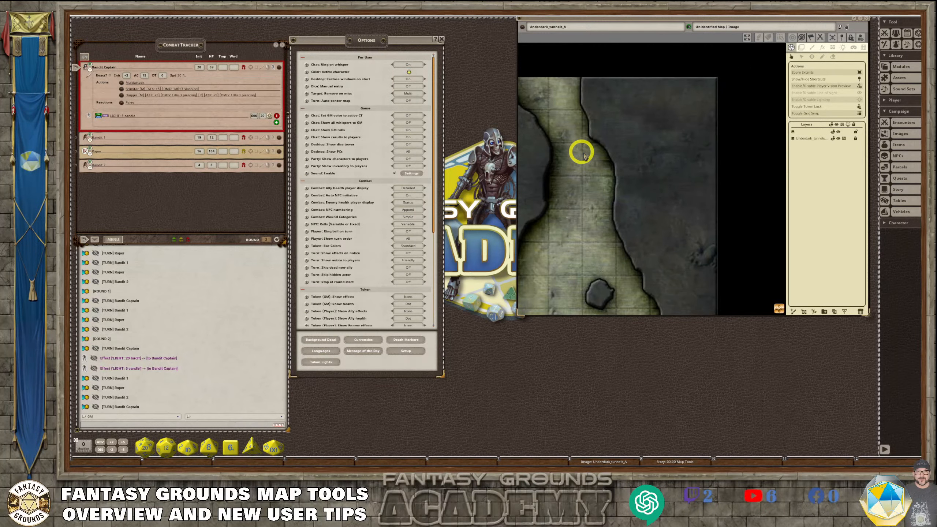
pyautogui.scroll(-5, 589, 233)
pyautogui.scroll(4, 556, 242)
pyautogui.scroll(-1, 560, 211)
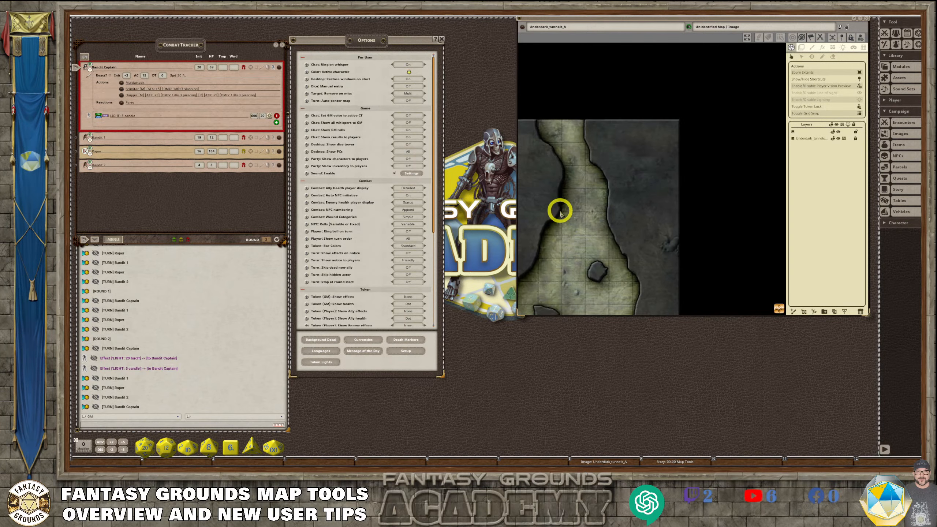
pyautogui.scroll(3, 560, 219)
pyautogui.scroll(1, 560, 219)
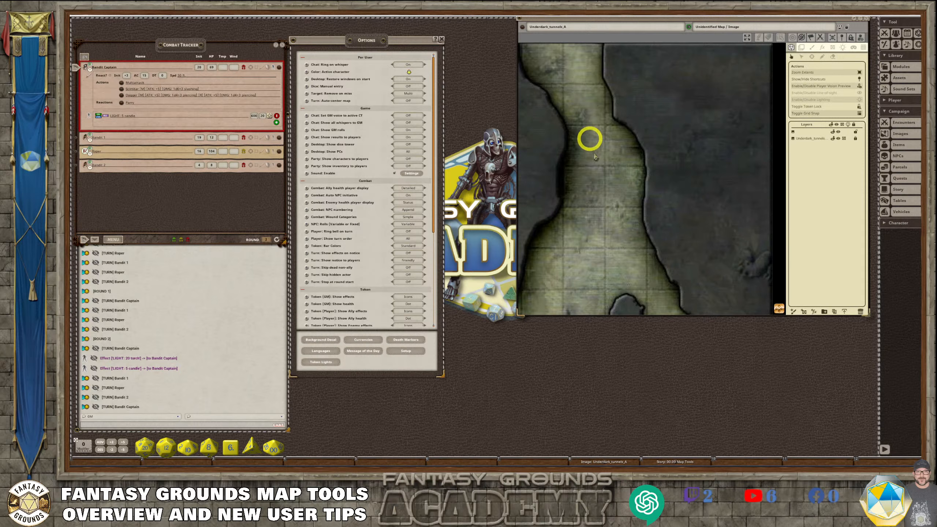
pyautogui.scroll(-3, 599, 185)
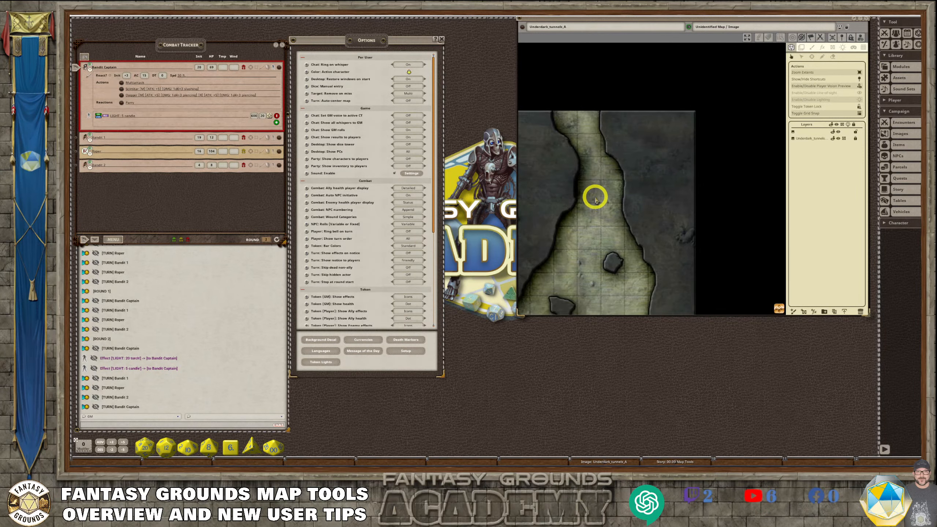
pyautogui.scroll(1, 595, 171)
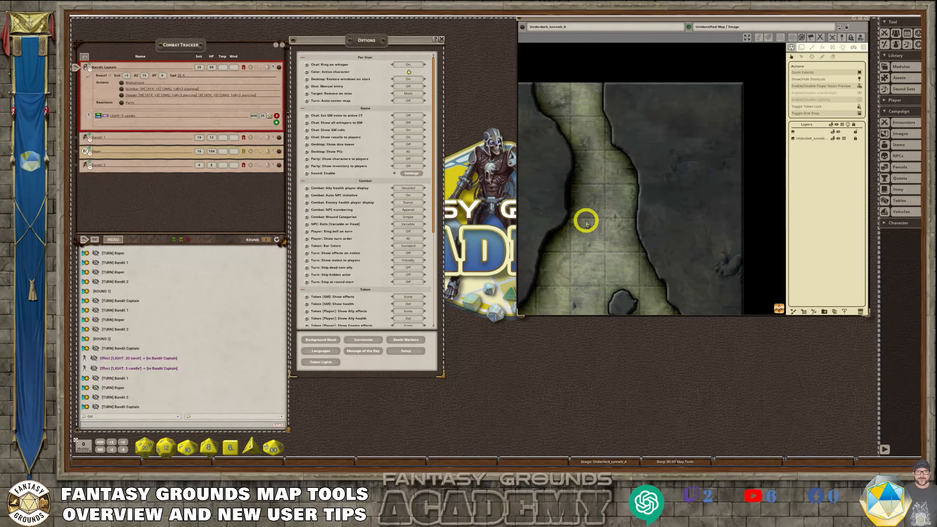
pyautogui.scroll(-2, 593, 240)
pyautogui.scroll(3, 594, 221)
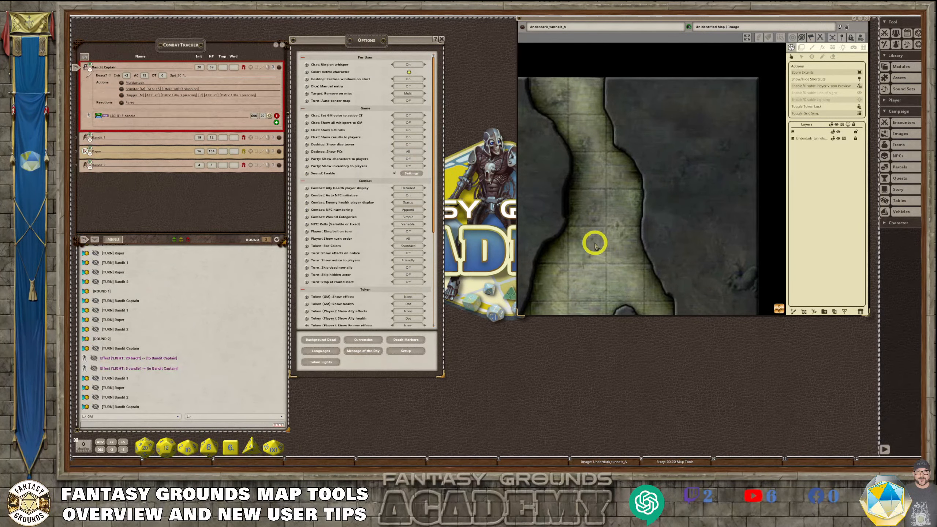
pyautogui.scroll(-2, 620, 251)
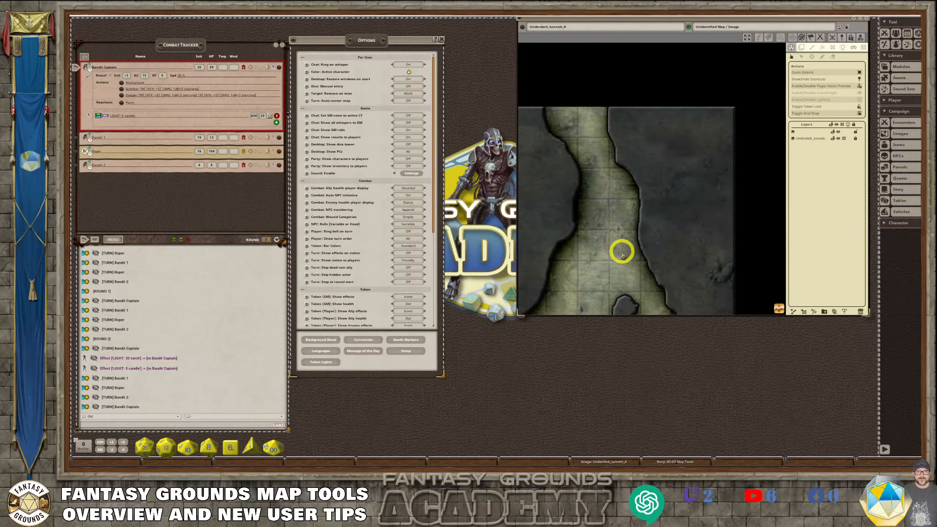
pyautogui.scroll(1, 596, 244)
pyautogui.scroll(-2, 590, 232)
pyautogui.scroll(3, 601, 217)
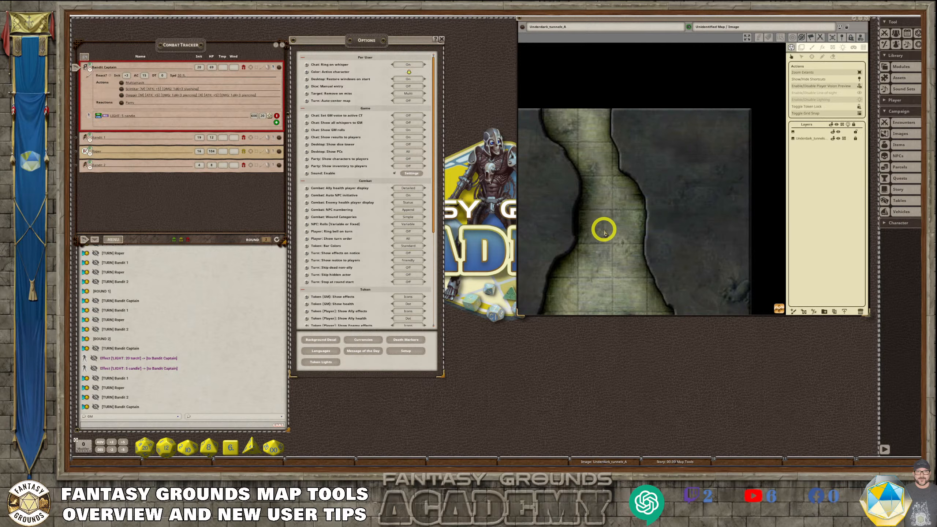
pyautogui.scroll(-2, 604, 232)
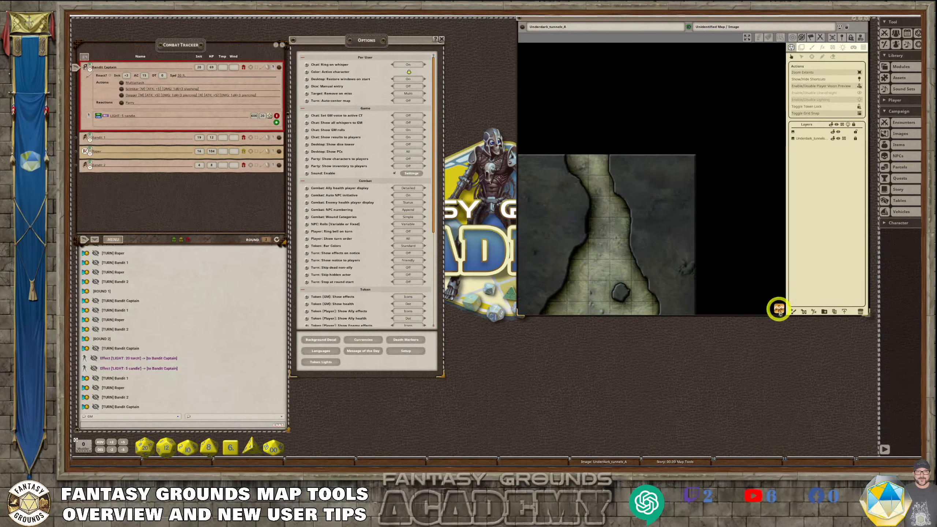
# Step: Move the Bandit Captain northwest, out from between the two bandits
pyautogui.moveTo(779, 309); pyautogui.dragTo(813, 390)
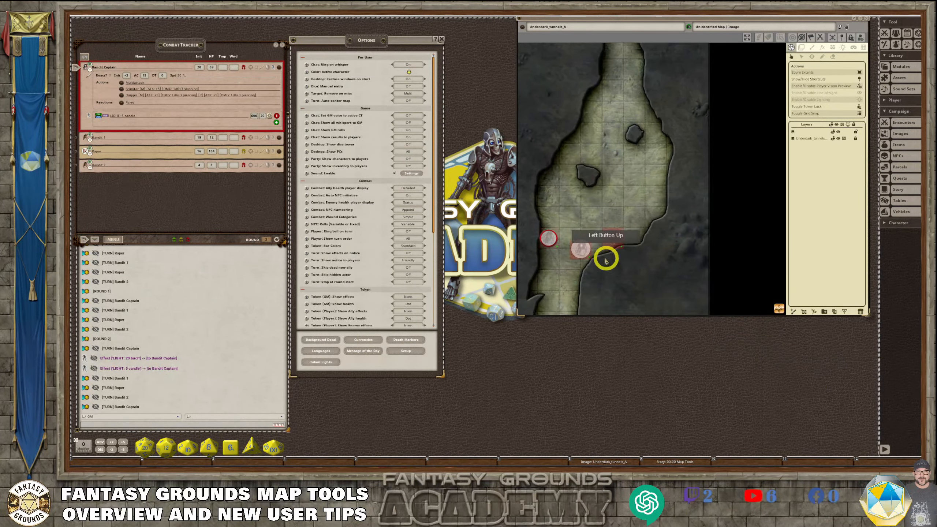
pyautogui.scroll(2, 605, 260)
pyautogui.moveTo(574, 246); pyautogui.dragTo(557, 206)
pyautogui.scroll(-2, 568, 265)
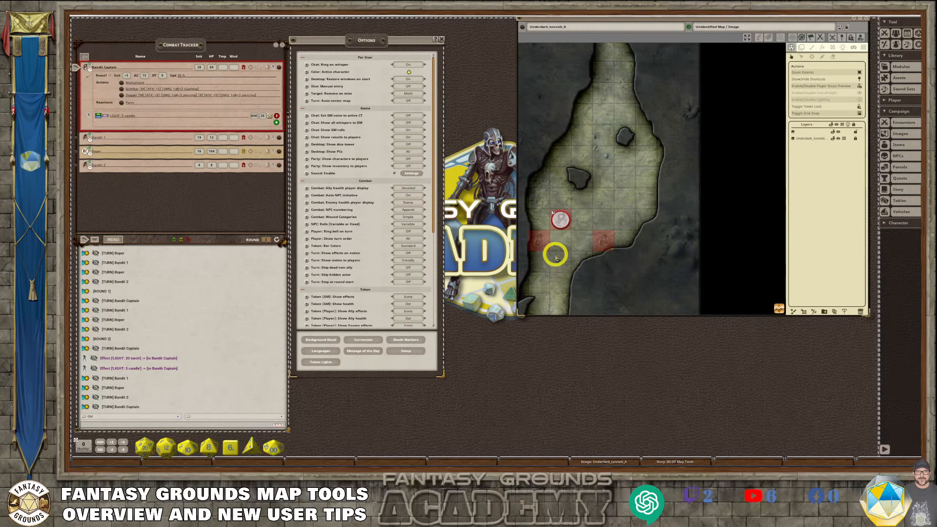
# Step: Plan a 30-foot move for the Bandit Captain north across the western rock pillar, and cancel it
pyautogui.scroll(-2, 555, 257)
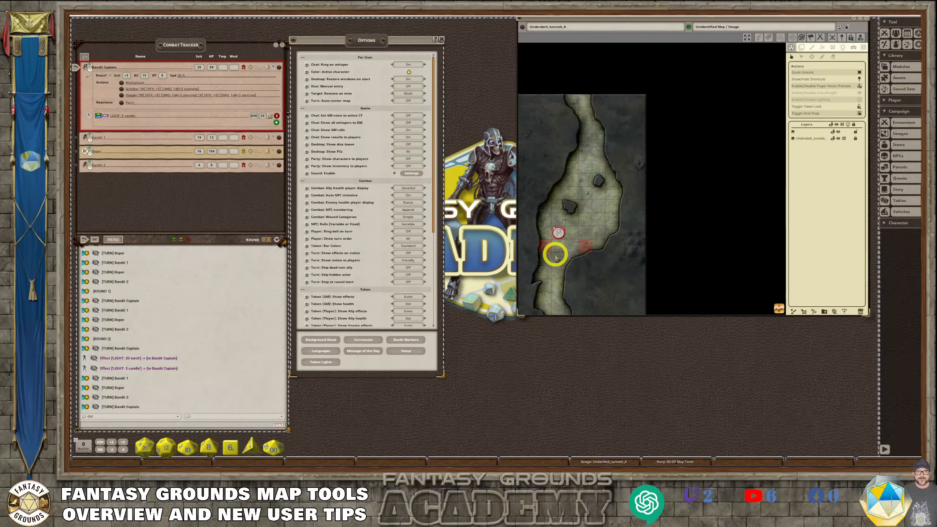
pyautogui.scroll(2, 555, 244)
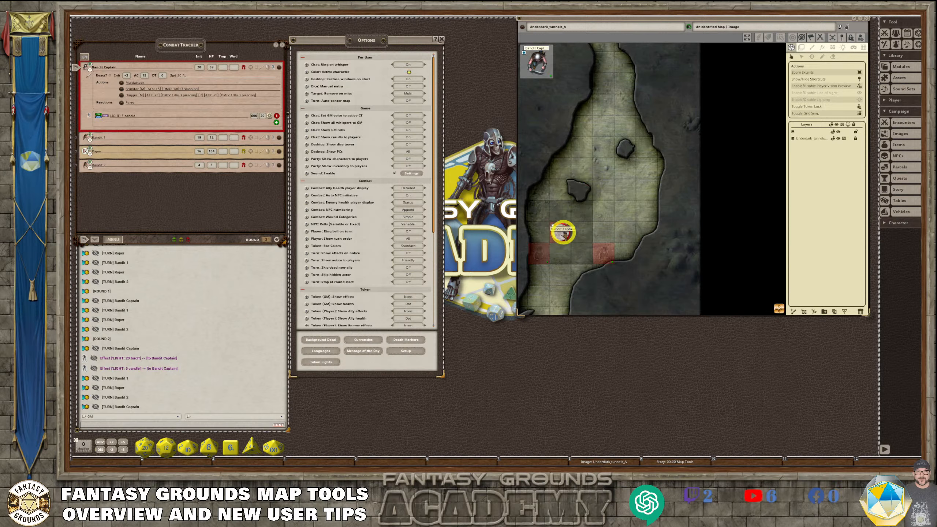
pyautogui.moveTo(564, 232); pyautogui.dragTo(616, 178)
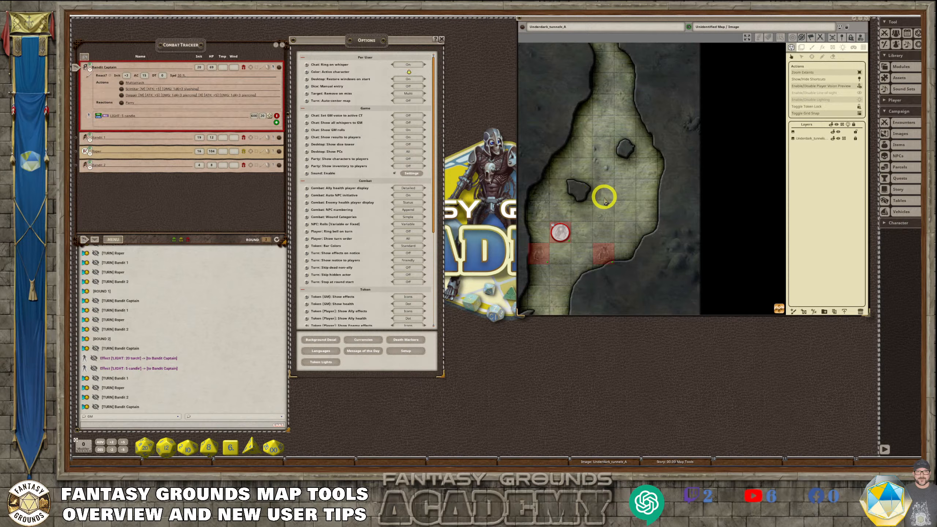
pyautogui.moveTo(560, 232); pyautogui.dragTo(604, 126)
pyautogui.moveTo(603, 126); pyautogui.dragTo(604, 126)
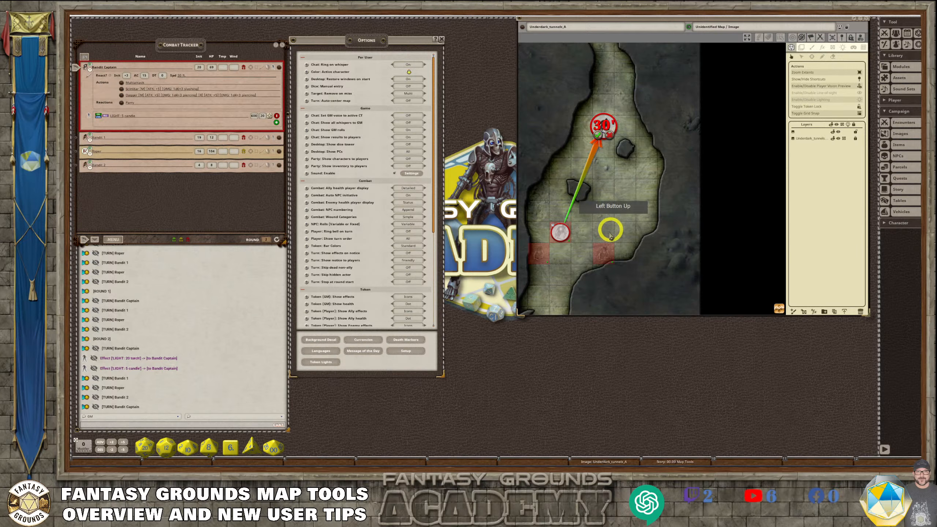
pyautogui.scroll(1, 606, 228)
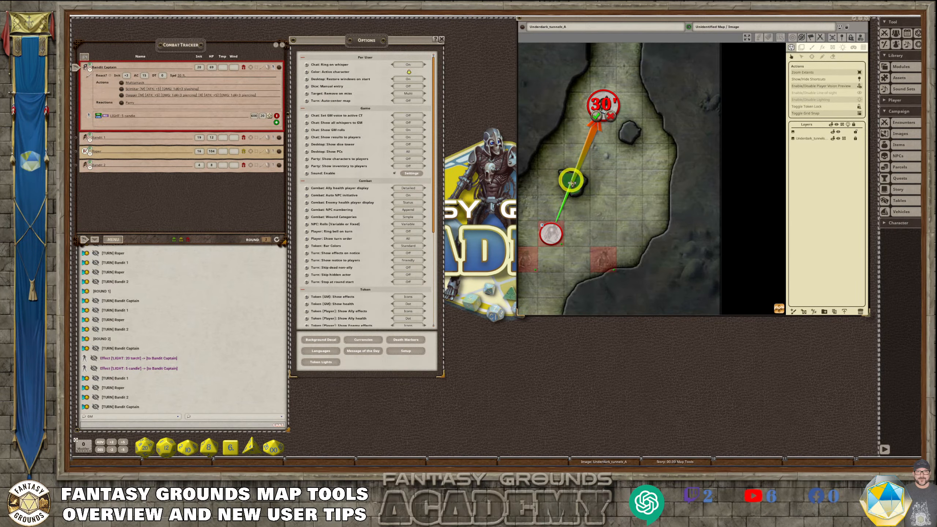
pyautogui.click(572, 184)
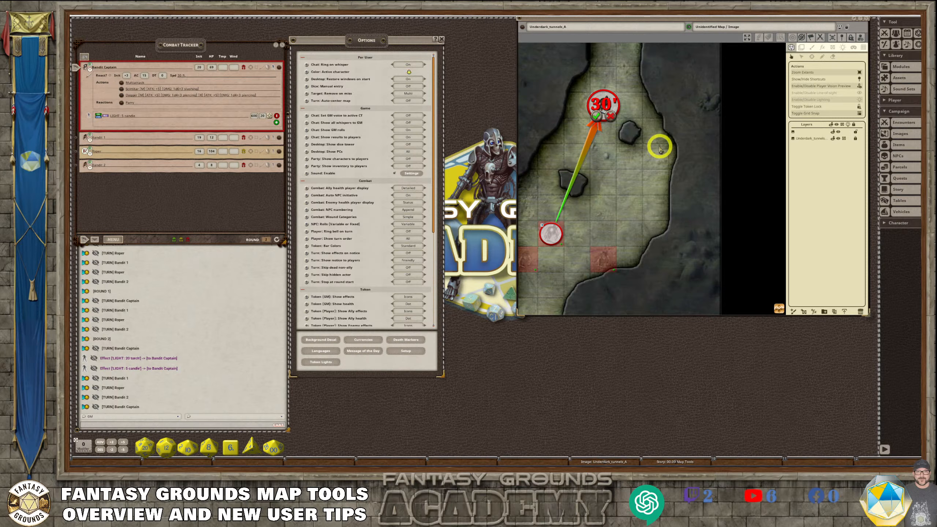
pyautogui.click(575, 176)
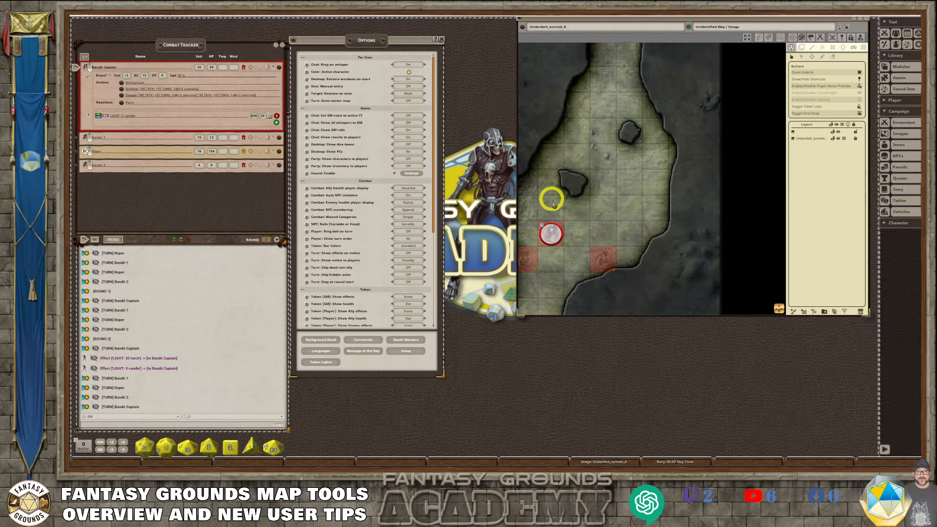
pyautogui.scroll(-2, 589, 230)
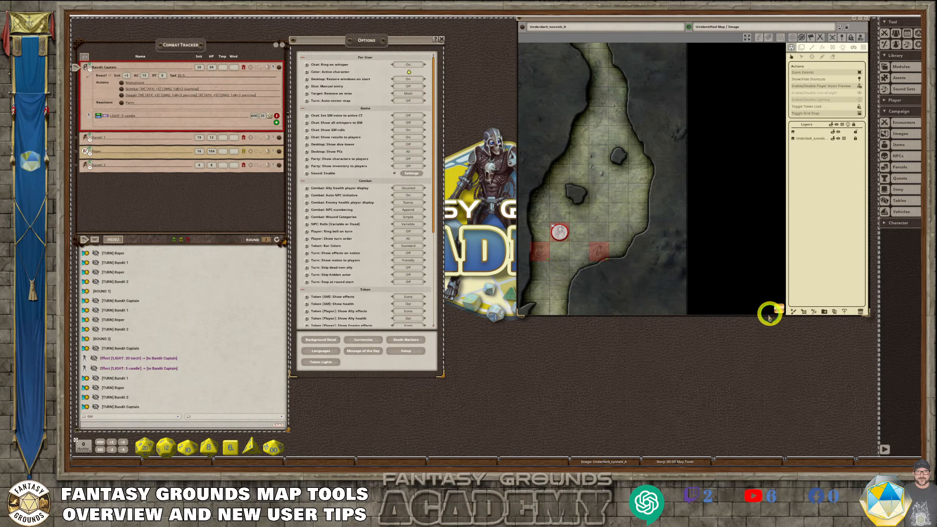
pyautogui.scroll(5, 579, 234)
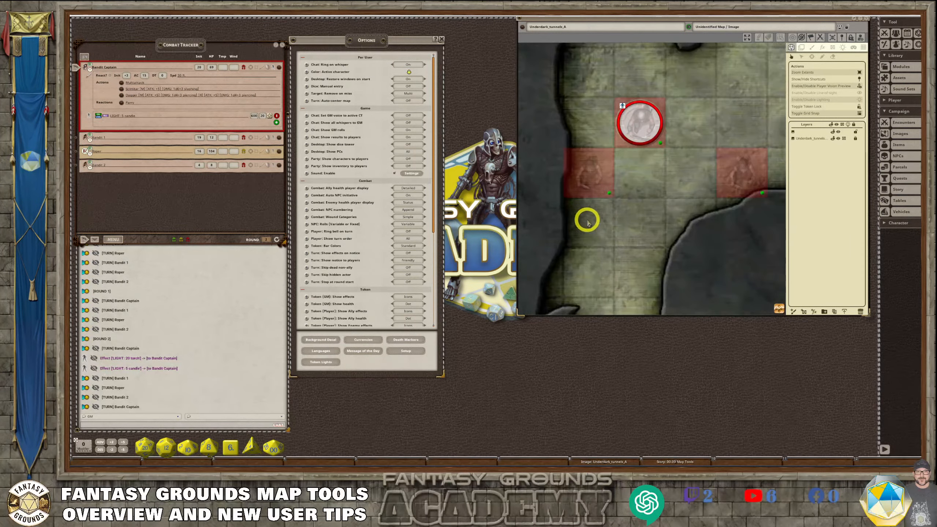
pyautogui.scroll(-3, 587, 221)
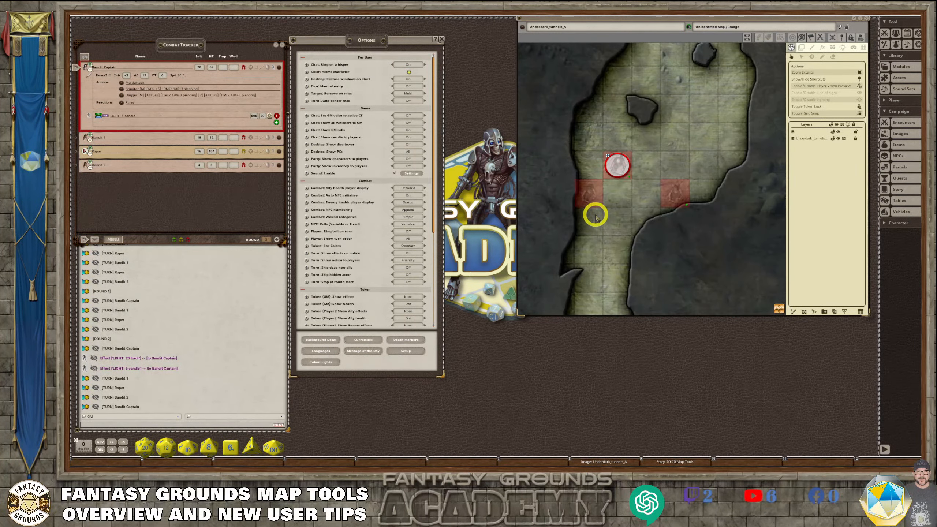
# Step: Move one bandit two squares east of the Bandit Captain and the other farther northeast, southeast of the upper rock pillar
pyautogui.scroll(-2, 636, 215)
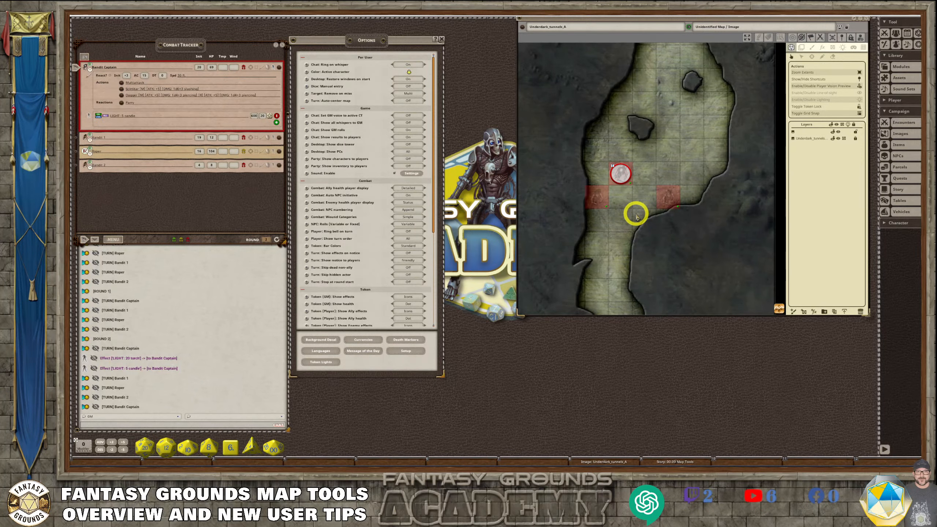
pyautogui.scroll(1, 661, 207)
pyautogui.moveTo(670, 195); pyautogui.dragTo(697, 109)
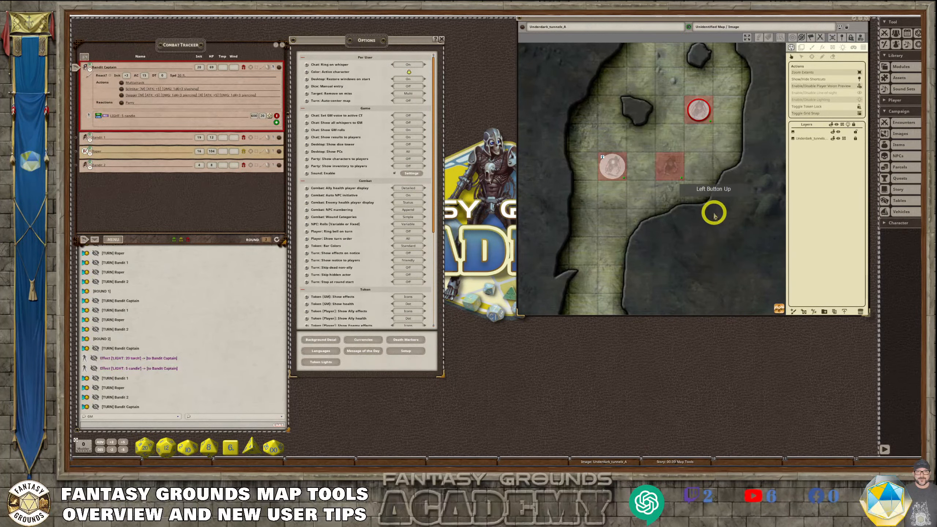
pyautogui.moveTo(779, 309); pyautogui.dragTo(813, 296)
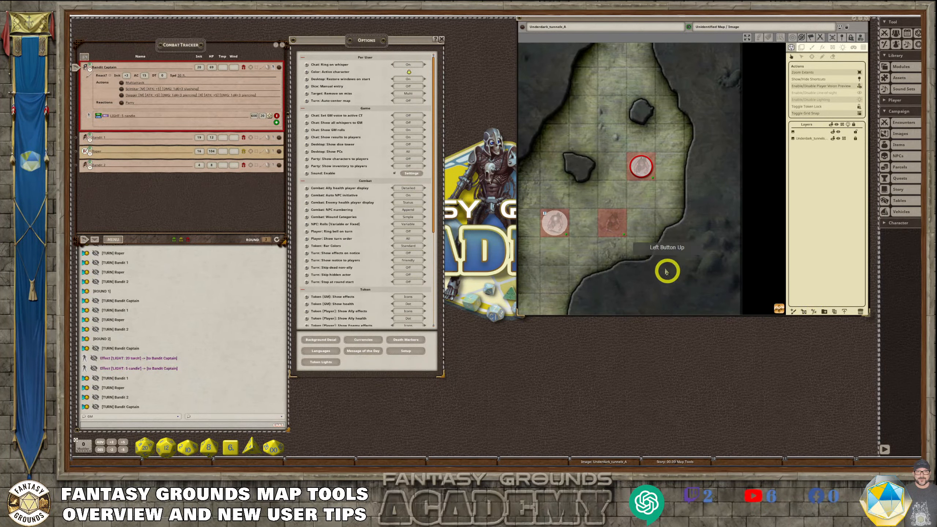
pyautogui.scroll(-1, 608, 222)
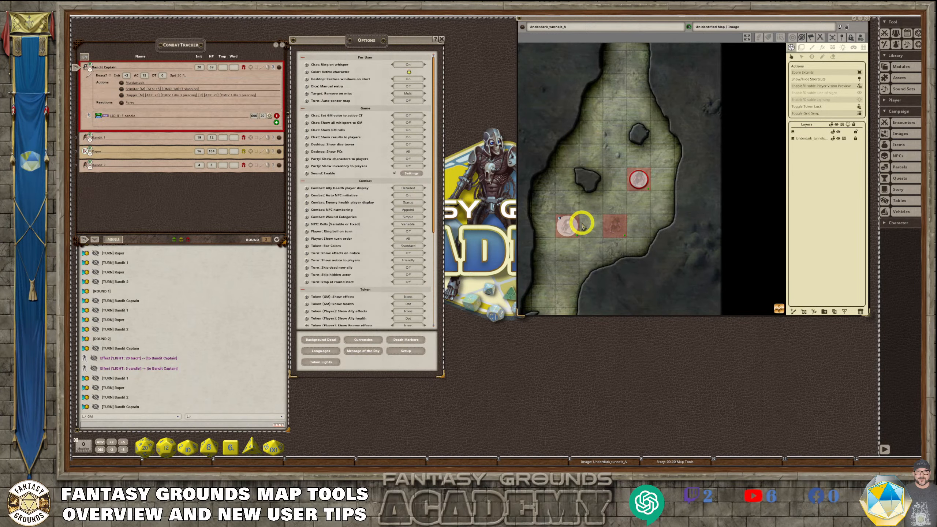
# Step: Plan a 30-foot move for the Bandit Captain through the northeastern bandit's square with a 25-foot waypoint, and cancel it
pyautogui.moveTo(566, 225)
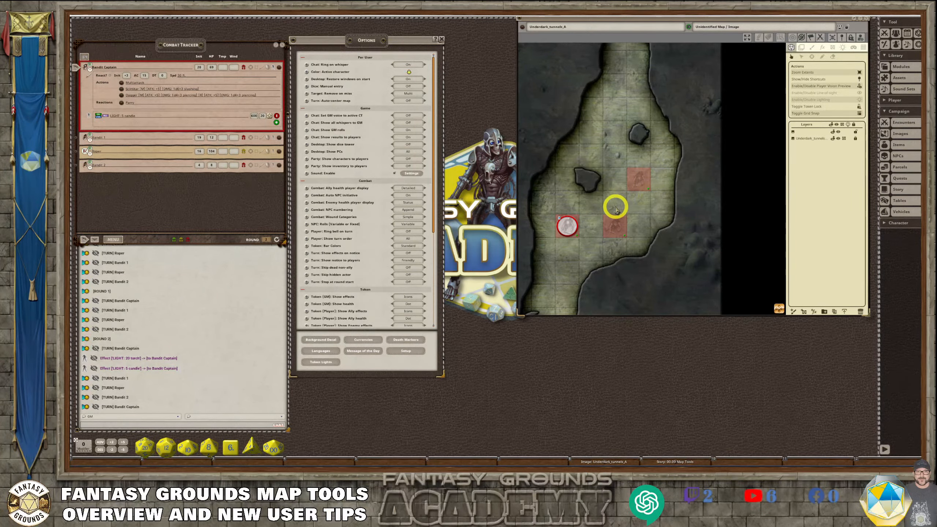
pyautogui.moveTo(567, 225)
pyautogui.mouseDown()
pyautogui.moveTo(637, 187)
pyautogui.moveTo(663, 132)
pyautogui.mouseUp()
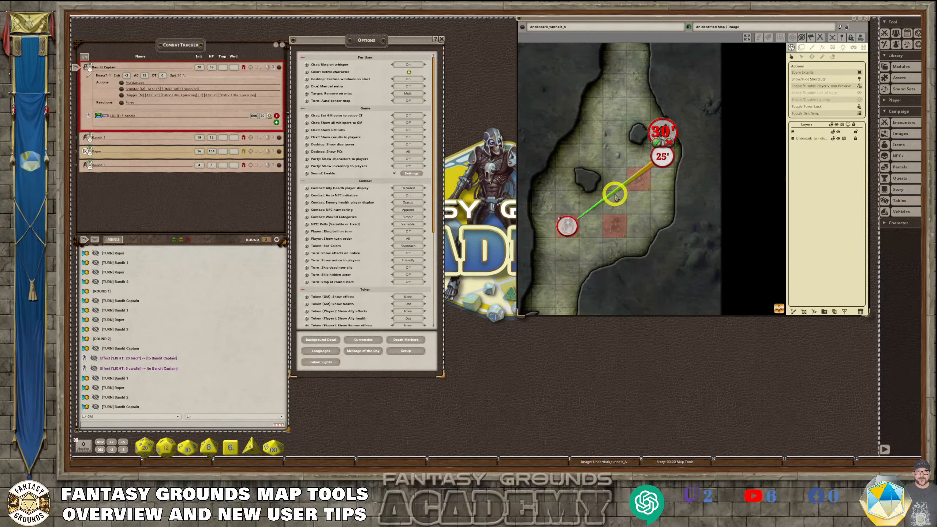
pyautogui.click(675, 147)
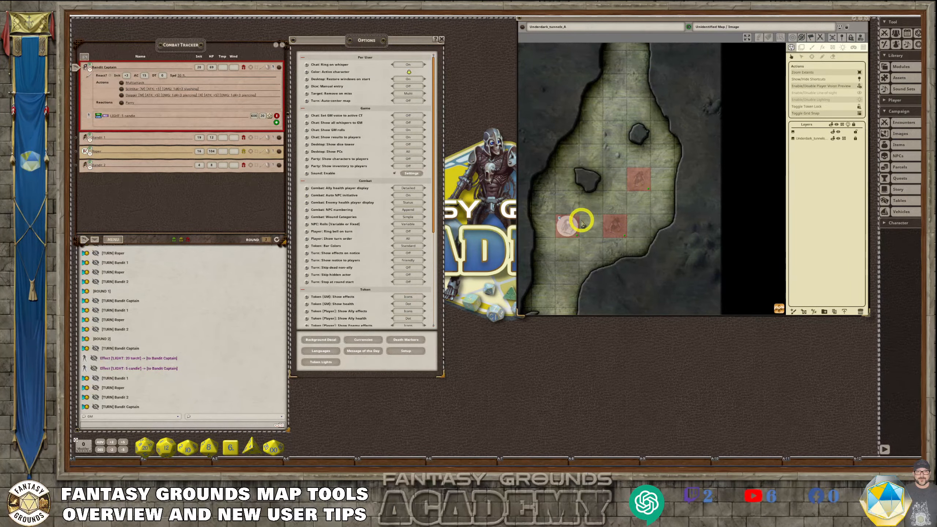
# Step: Plan a path for the Bandit Captain through a 10-foot waypoint, north to the square between the rock pillars, and approve it
pyautogui.moveTo(566, 225)
pyautogui.mouseDown()
pyautogui.moveTo(625, 202)
pyautogui.moveTo(614, 155)
pyautogui.mouseUp()
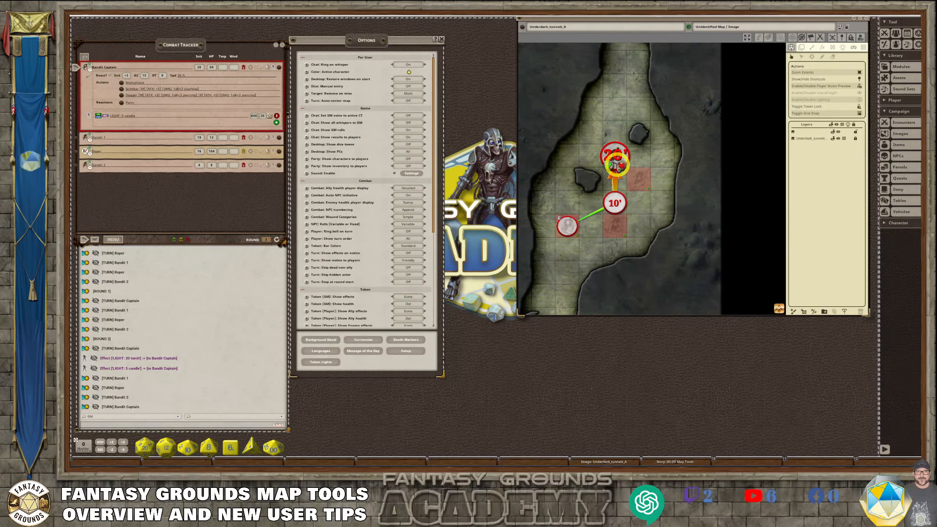
pyautogui.click(609, 167)
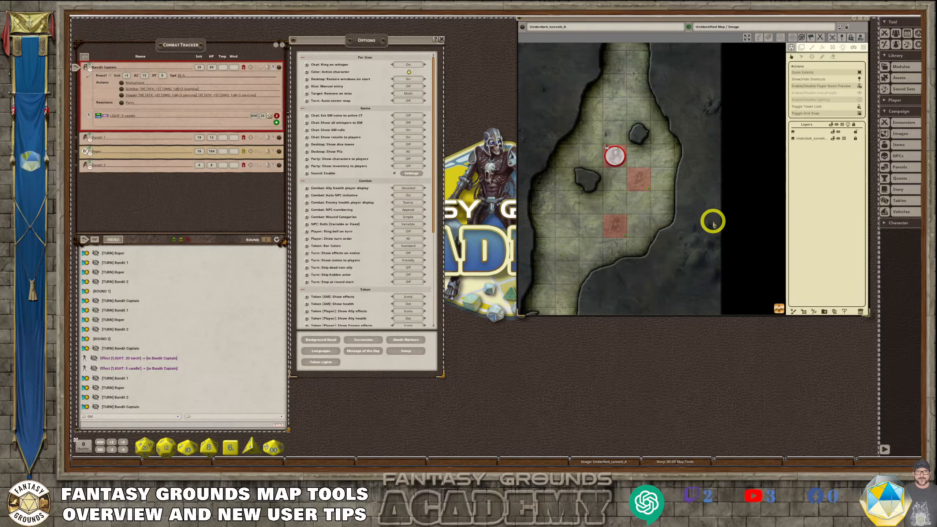
pyautogui.scroll(4, 575, 157)
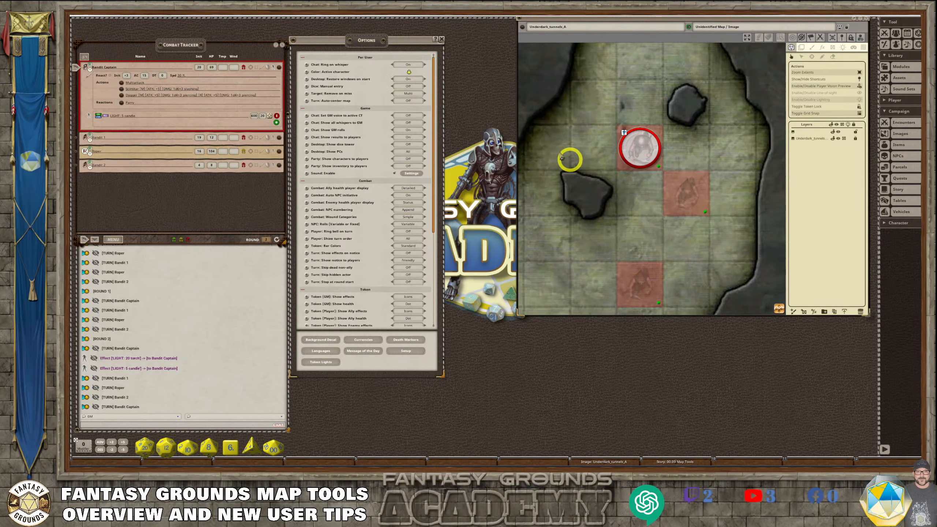
pyautogui.scroll(-5, 575, 118)
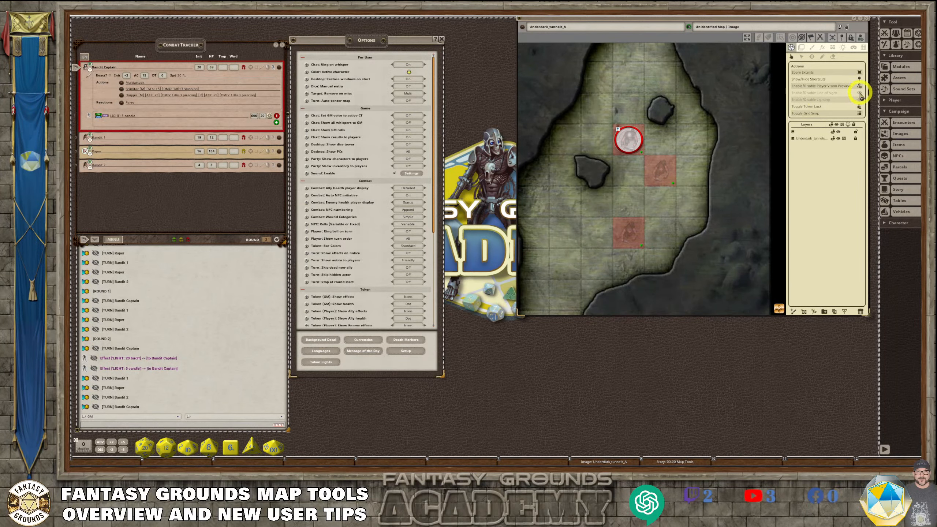
# Step: Enable line of sight and lighting on the Underdark tunnels map, and move the Bandit Captain token one grid square west
pyautogui.click(859, 94)
pyautogui.click(859, 99)
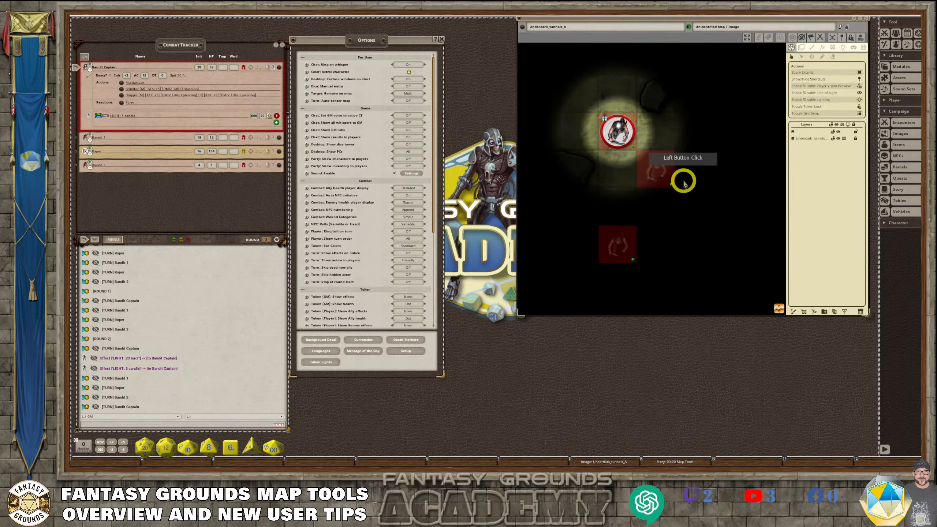
pyautogui.moveTo(629, 139); pyautogui.dragTo(600, 131)
pyautogui.scroll(-3, 565, 211)
pyautogui.scroll(3, 566, 217)
pyautogui.scroll(-3, 621, 192)
pyautogui.scroll(6, 623, 210)
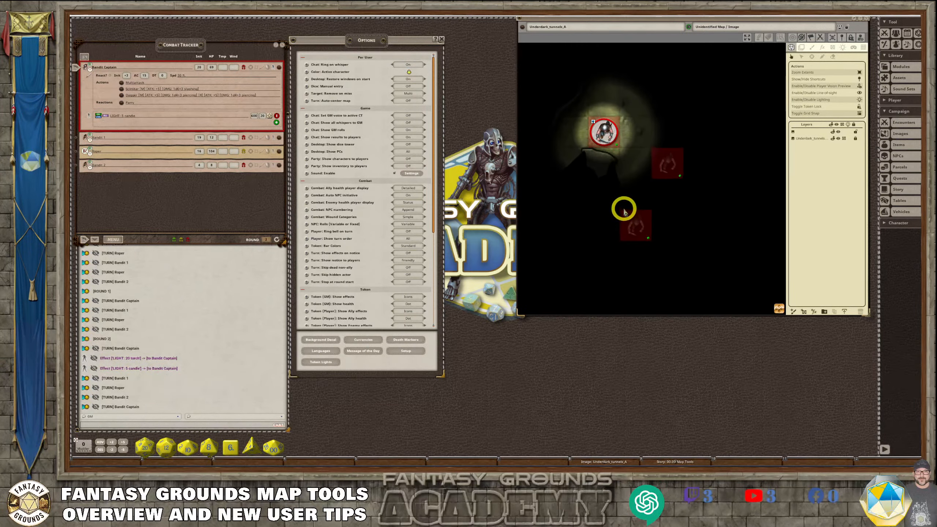
pyautogui.scroll(-5, 623, 212)
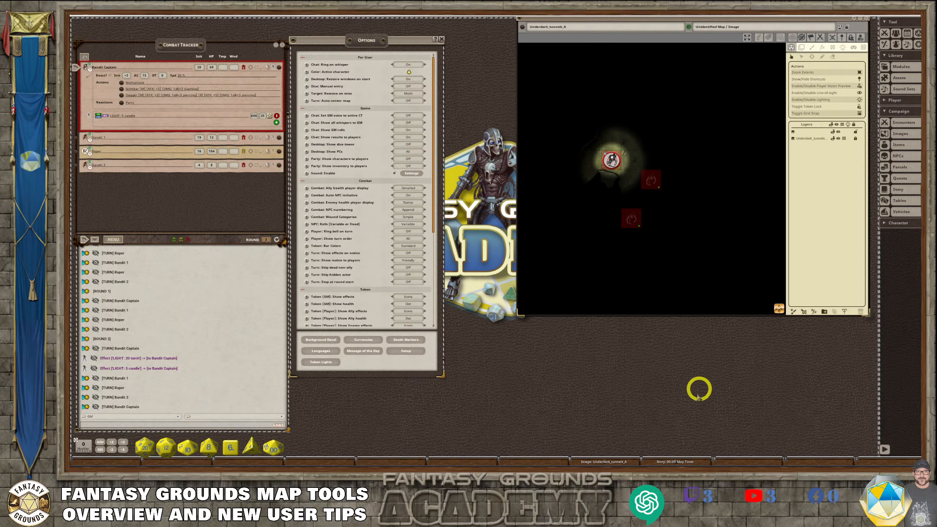
# Step: Review the 00.00 Map Tools story entry, and shift the map window slightly so its tool palette is clear
pyautogui.click(688, 461)
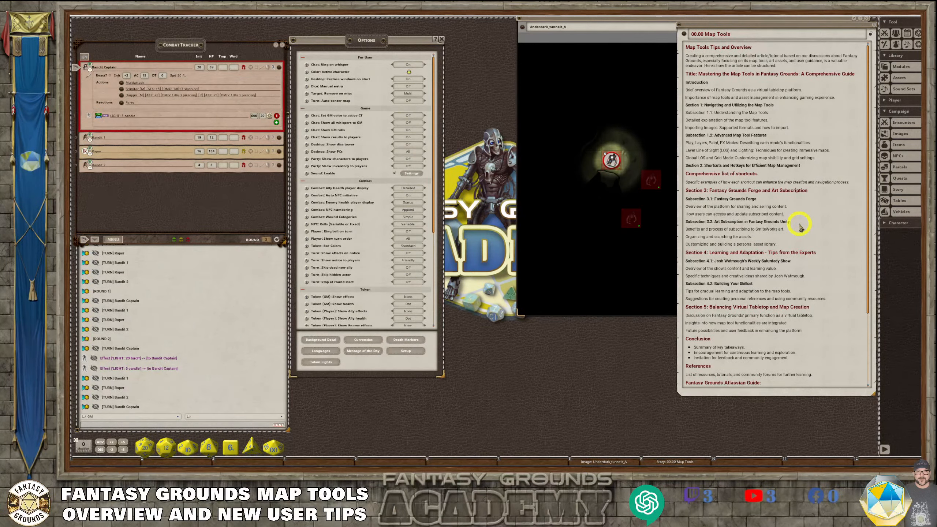
pyautogui.click(877, 27)
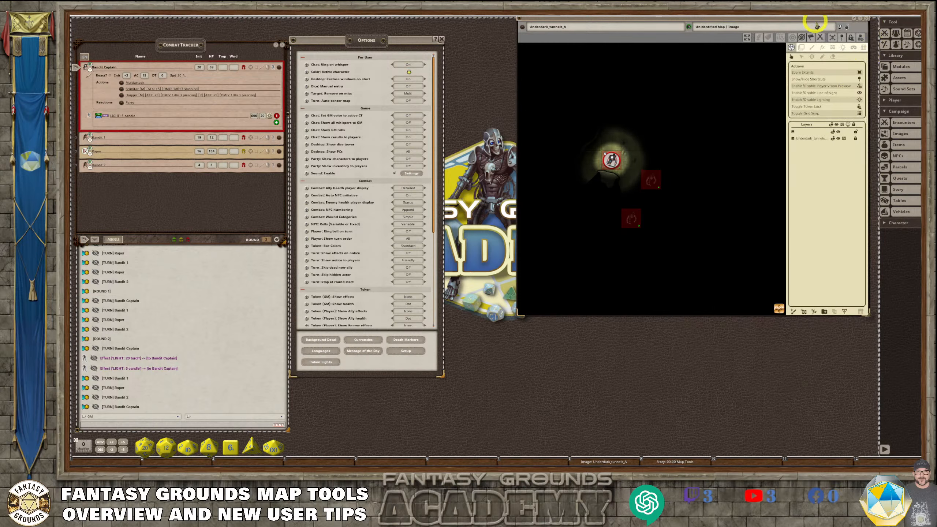
pyautogui.moveTo(807, 21)
pyautogui.mouseDown()
pyautogui.moveTo(766, 27)
pyautogui.moveTo(793, 29)
pyautogui.mouseUp()
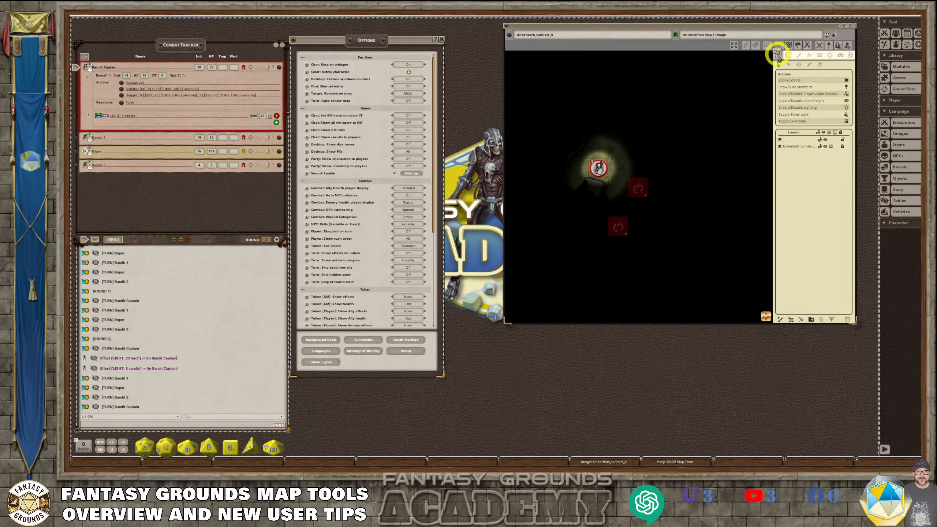
# Step: View the map's tile placement settings and look through the asset library in an enlarged window
pyautogui.click(790, 55)
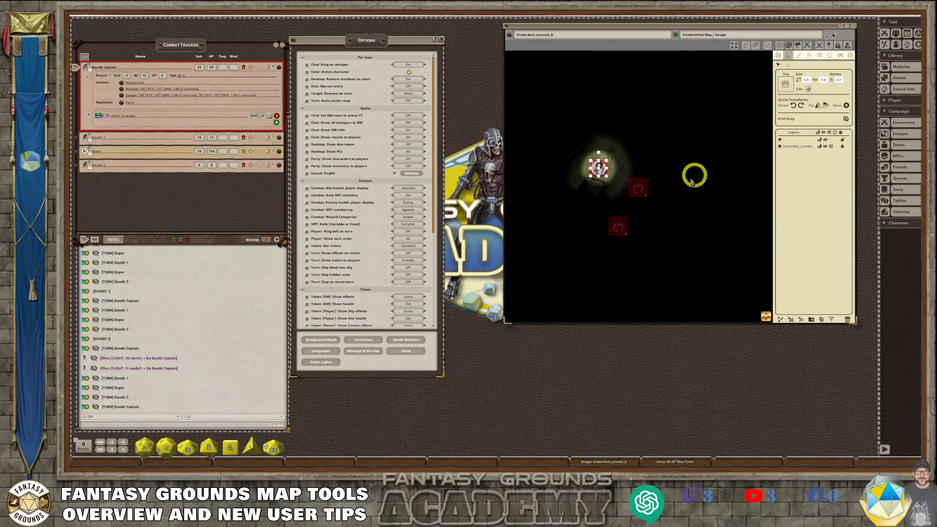
pyautogui.scroll(2, 692, 176)
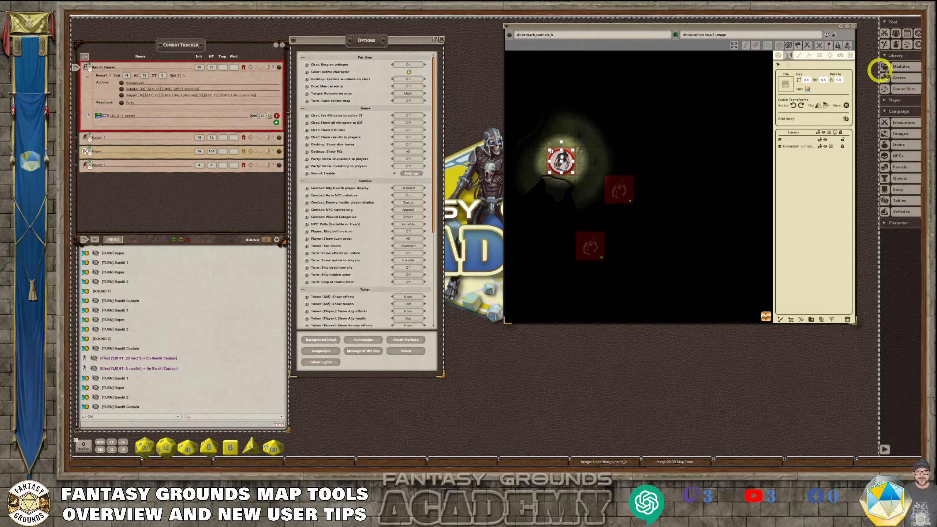
pyautogui.click(904, 79)
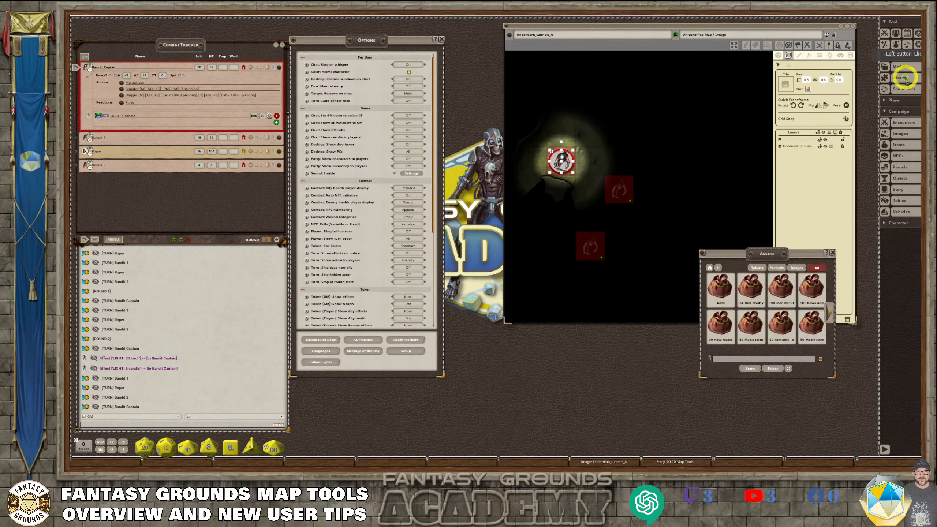
pyautogui.moveTo(777, 253); pyautogui.dragTo(356, 35)
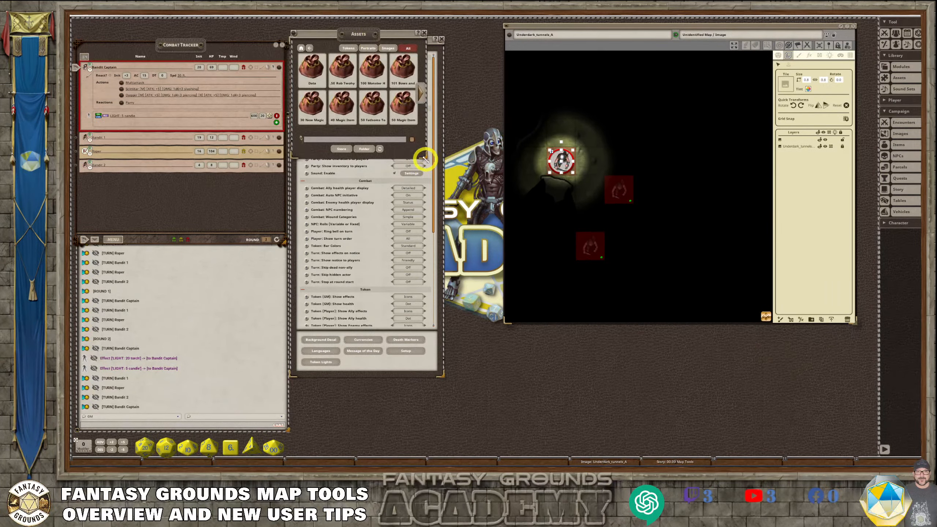
pyautogui.moveTo(425, 160); pyautogui.dragTo(493, 265)
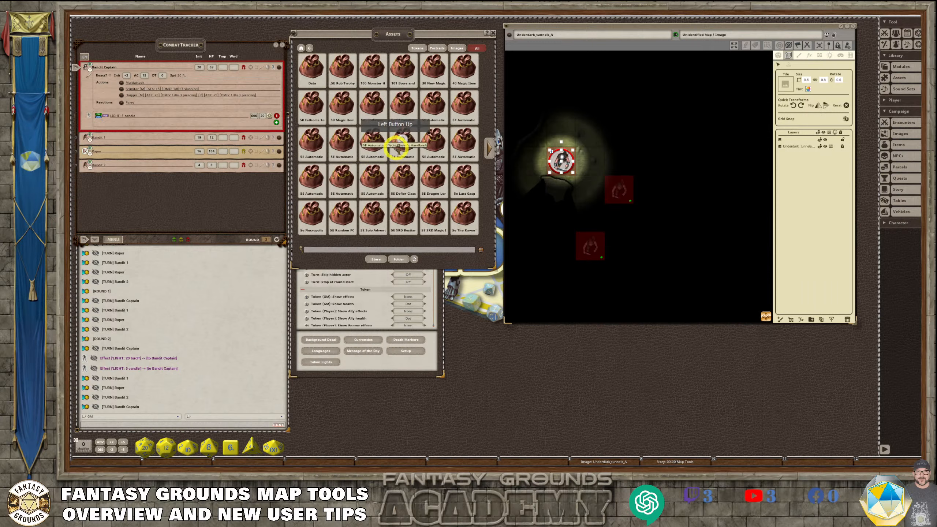
pyautogui.click(493, 33)
# Step: View the map's paint stroke settings and its FX layer settings
pyautogui.click(811, 58)
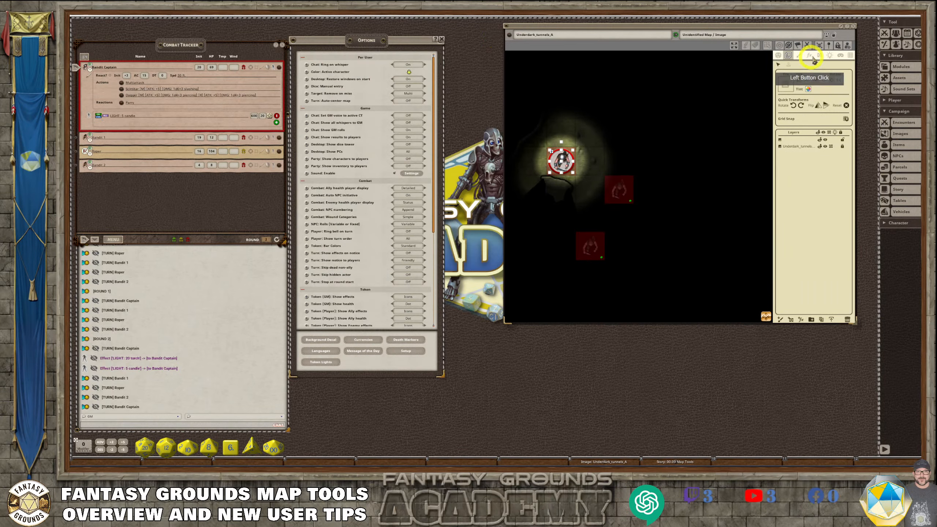
pyautogui.click(800, 56)
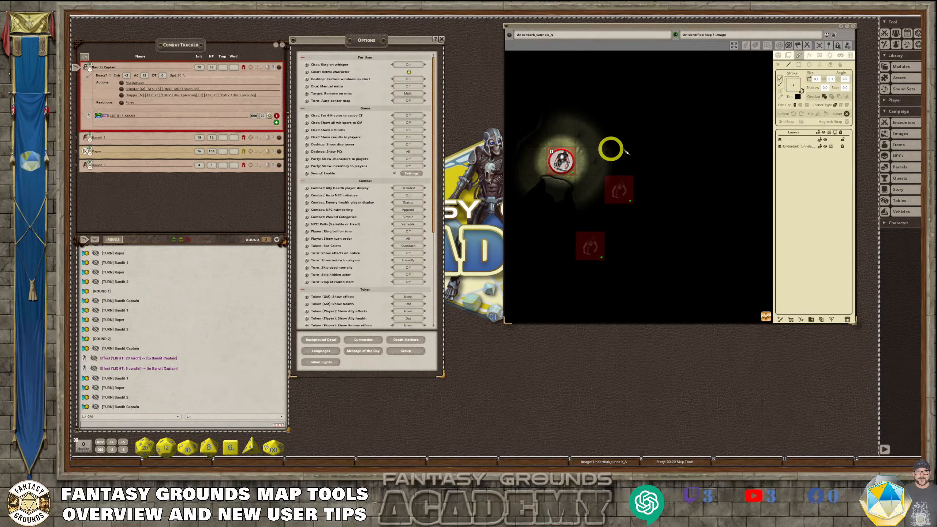
pyautogui.click(810, 58)
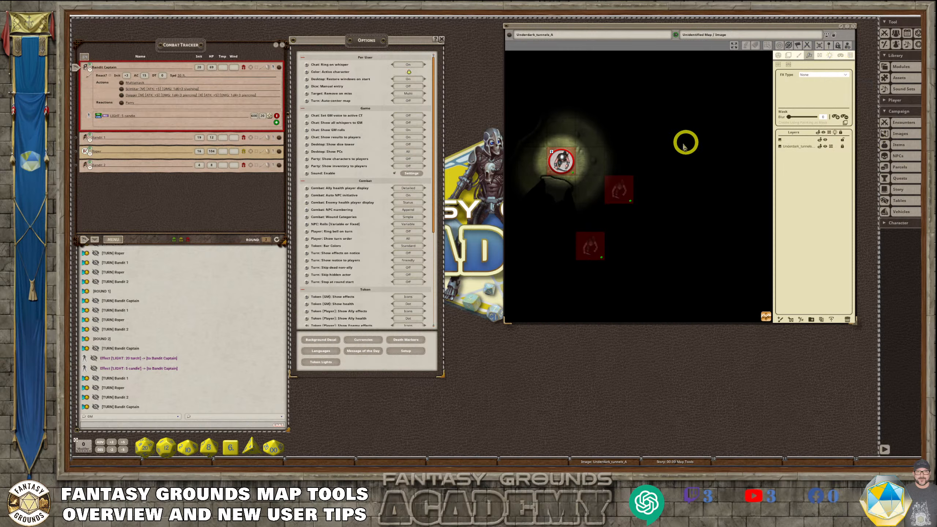
pyautogui.scroll(-2, 585, 172)
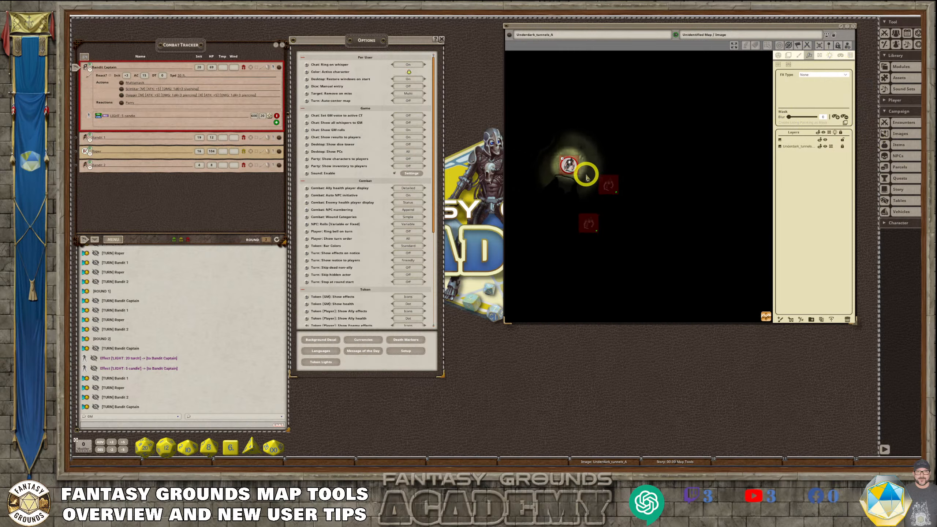
pyautogui.scroll(-1, 586, 175)
pyautogui.scroll(2, 586, 175)
pyautogui.scroll(-2, 641, 205)
pyautogui.scroll(3, 667, 226)
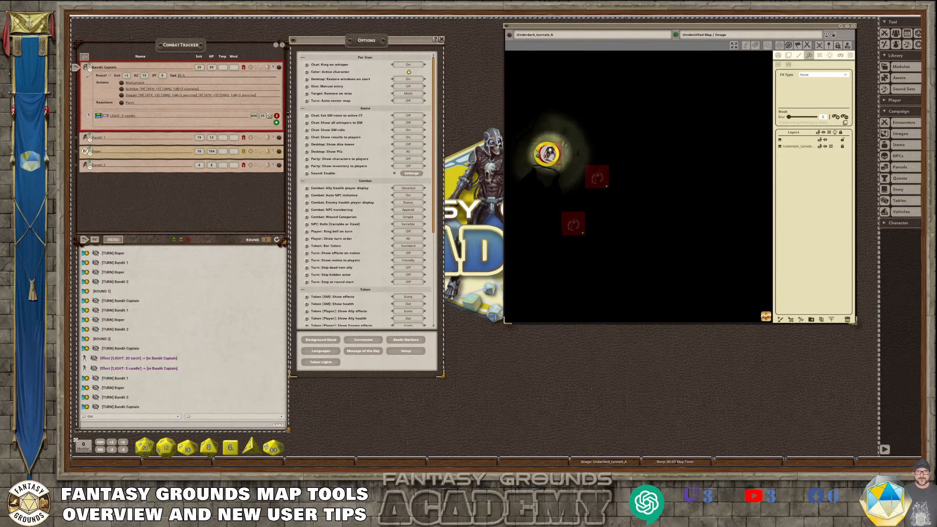
pyautogui.scroll(-1, 548, 154)
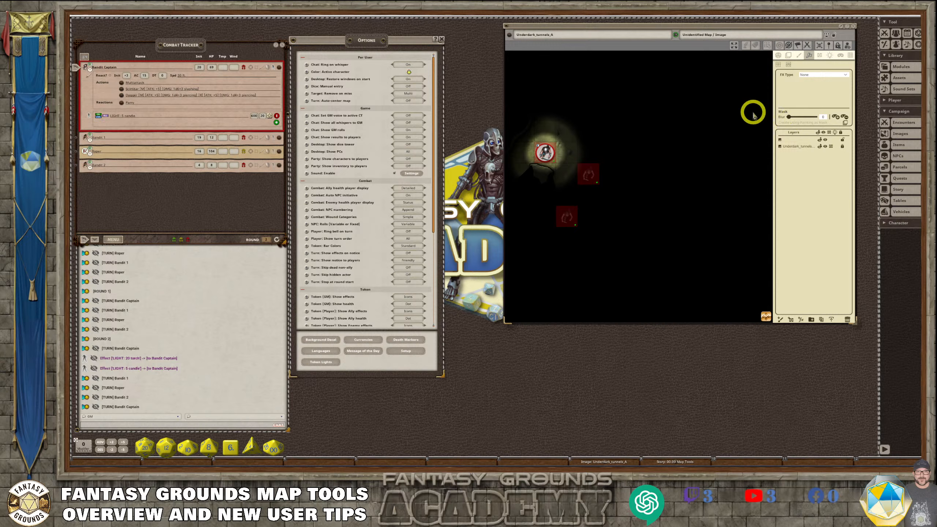
pyautogui.scroll(-2, 522, 211)
pyautogui.scroll(3, 545, 175)
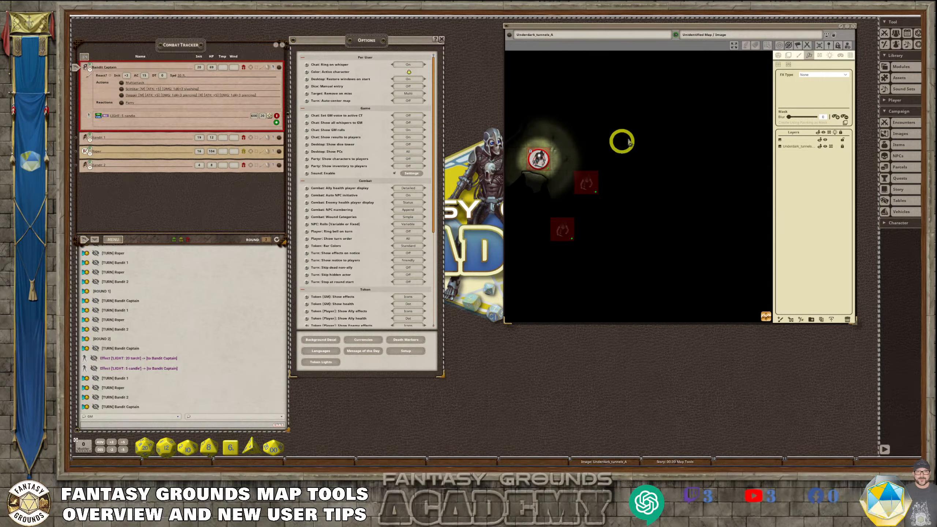
# Step: Show the map's line-of-sight shapes and go through the available shape types to view the options of each
pyautogui.click(819, 59)
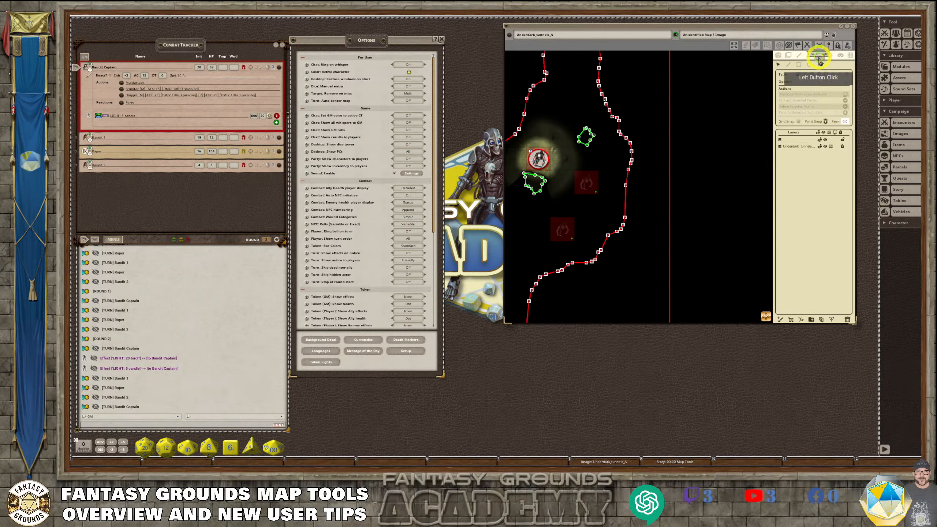
pyautogui.scroll(-4, 550, 210)
pyautogui.scroll(3, 531, 173)
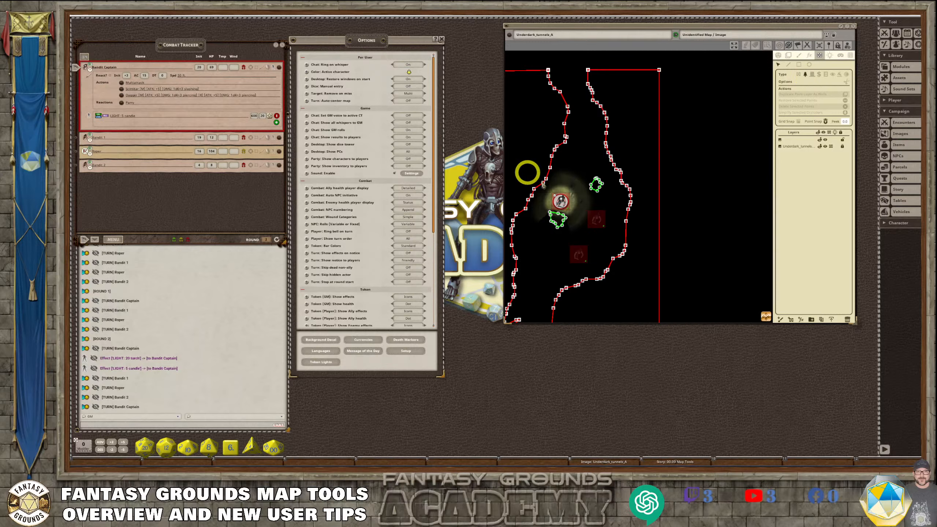
pyautogui.click(814, 76)
pyautogui.scroll(-3, 564, 170)
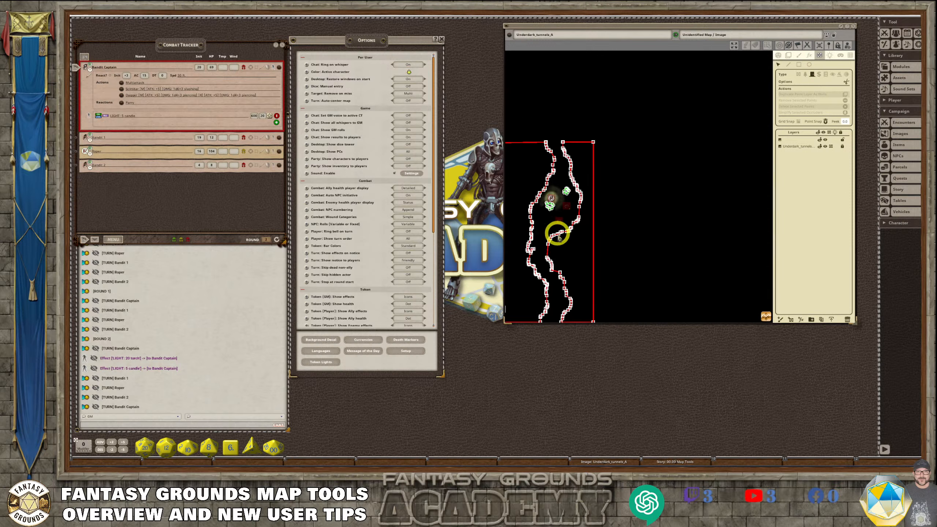
pyautogui.scroll(3, 561, 227)
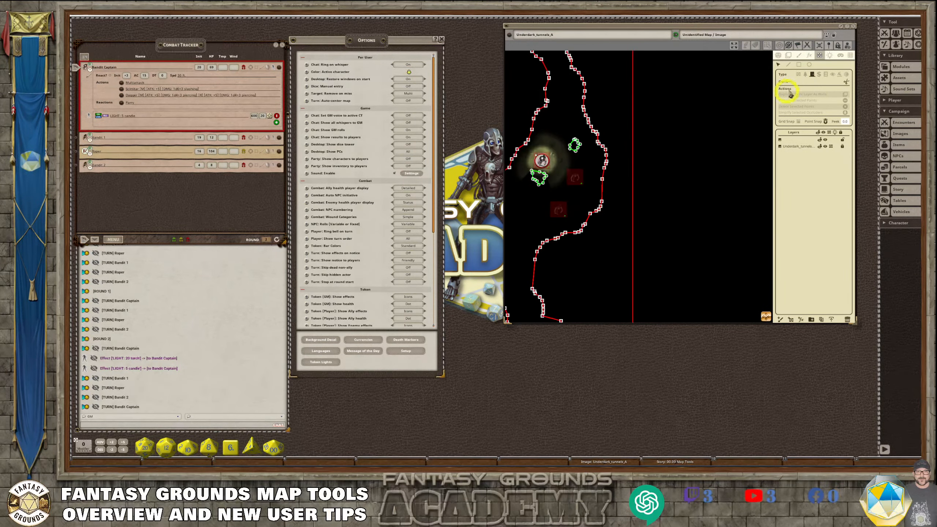
pyautogui.click(818, 75)
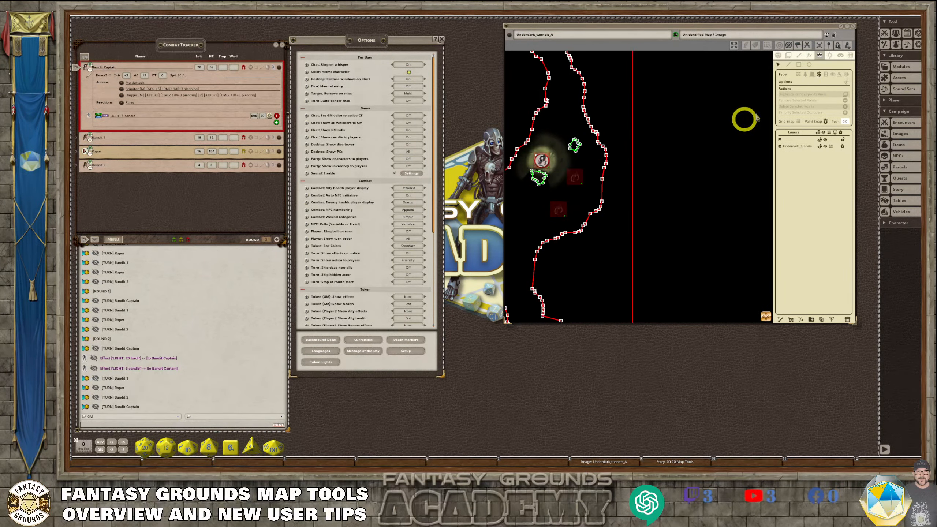
pyautogui.click(827, 77)
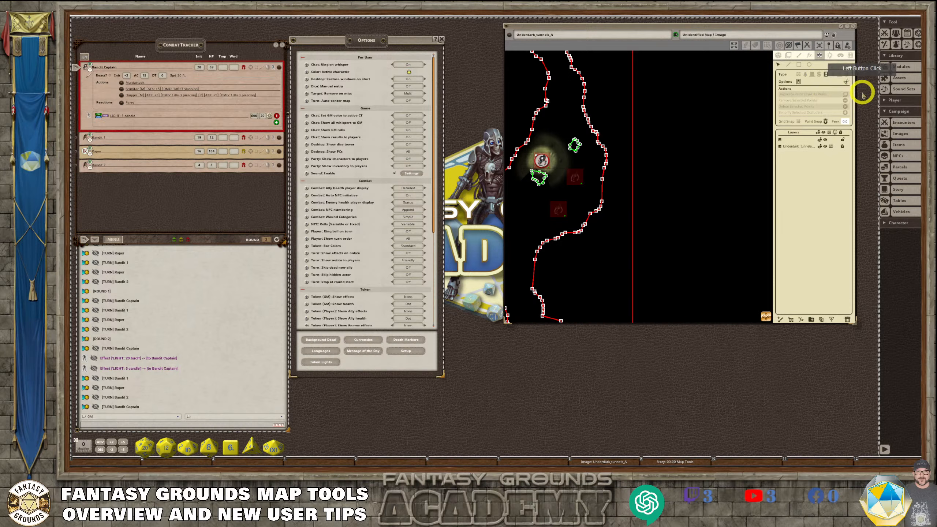
pyautogui.click(834, 79)
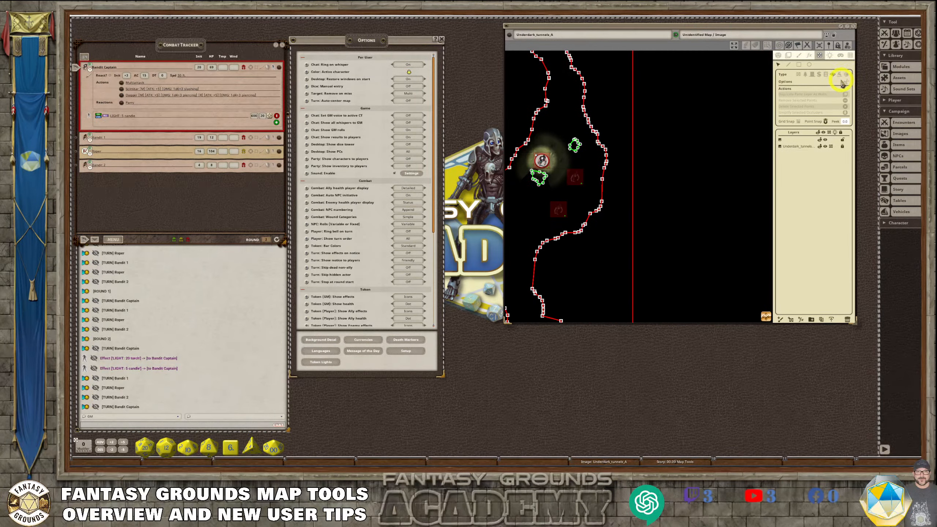
pyautogui.click(840, 76)
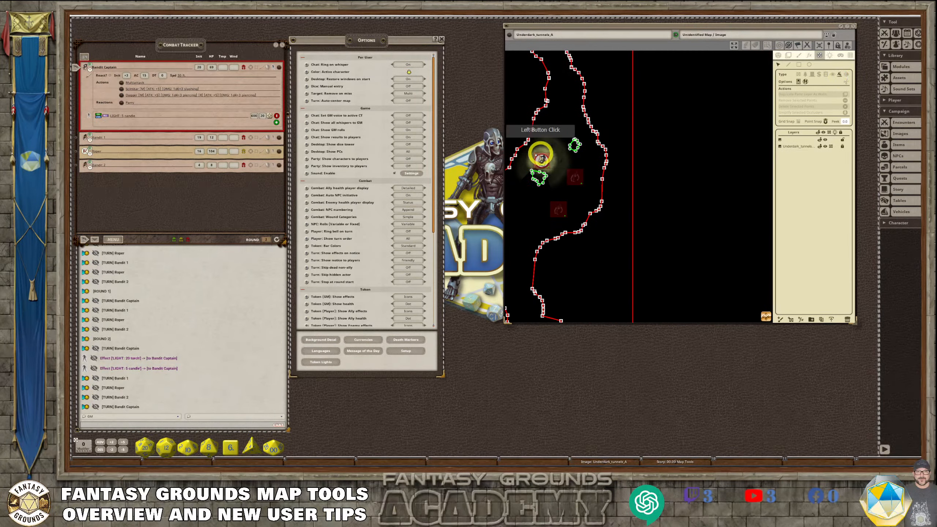
# Step: Examine the line-of-sight outlines along the tunnel walls and around the rocks near the Bandit Captain
pyautogui.scroll(2, 548, 182)
pyautogui.scroll(-2, 547, 195)
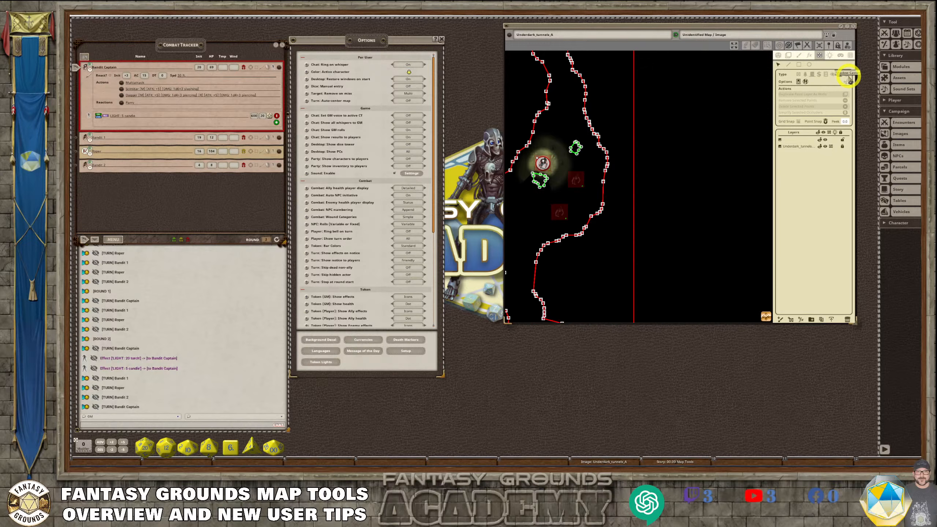
pyautogui.scroll(-4, 633, 210)
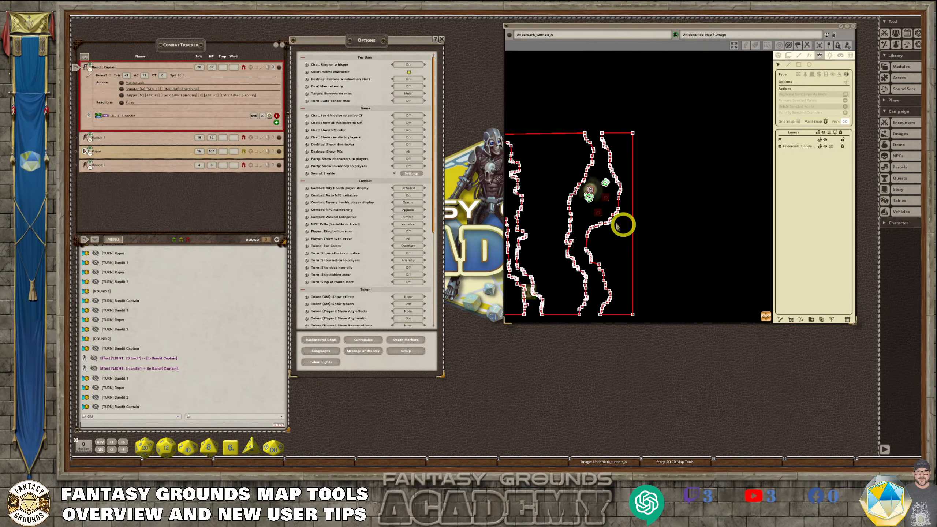
pyautogui.scroll(3, 543, 153)
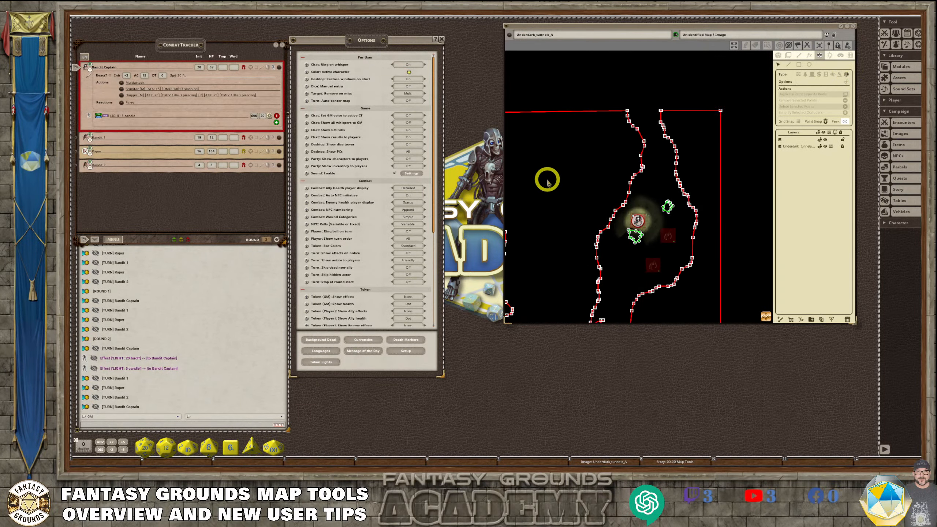
pyautogui.scroll(-1, 548, 187)
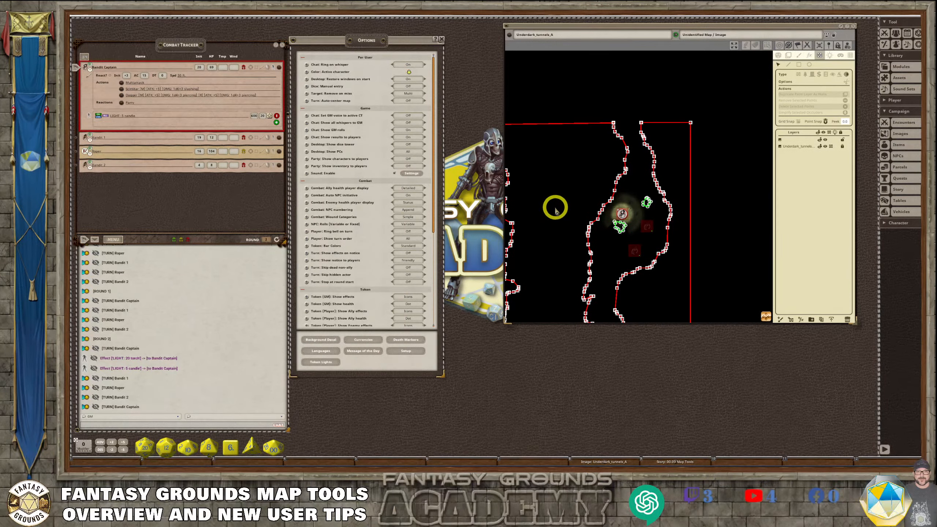
pyautogui.scroll(1, 598, 209)
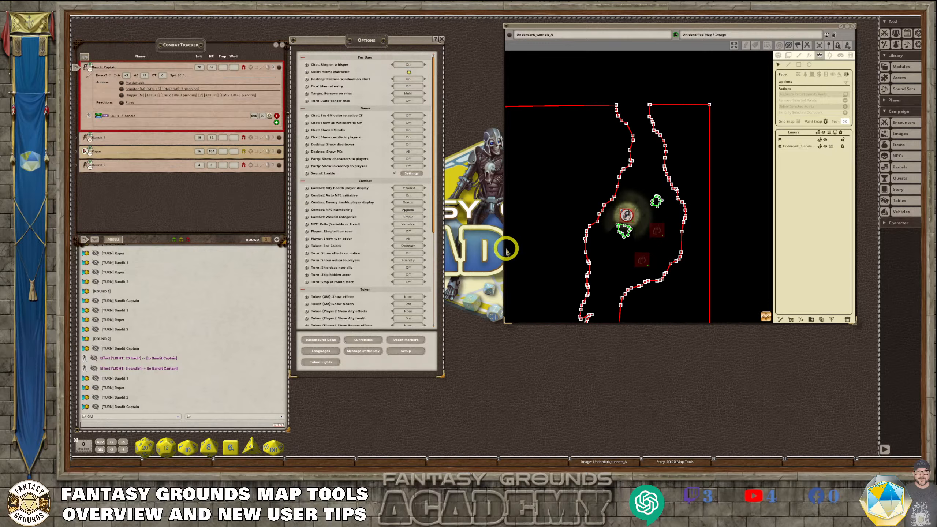
pyautogui.scroll(3, 648, 180)
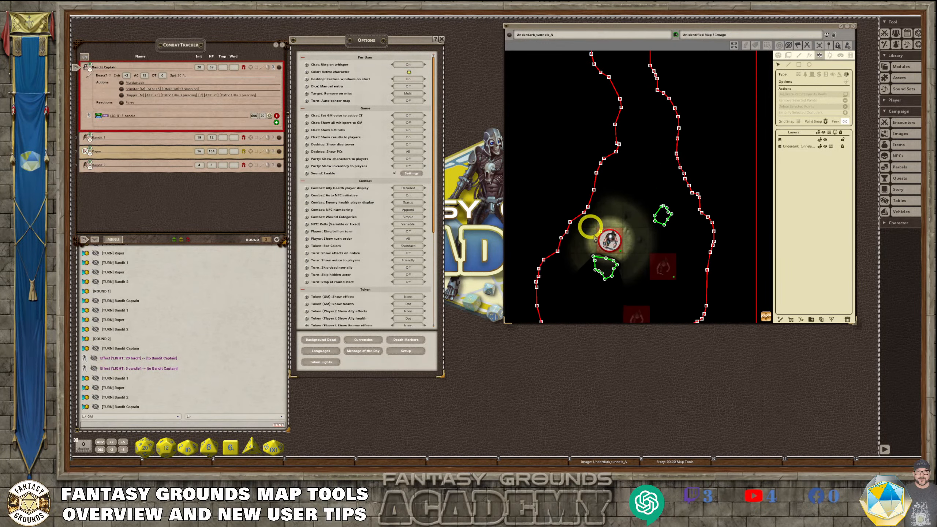
pyautogui.scroll(-1, 636, 225)
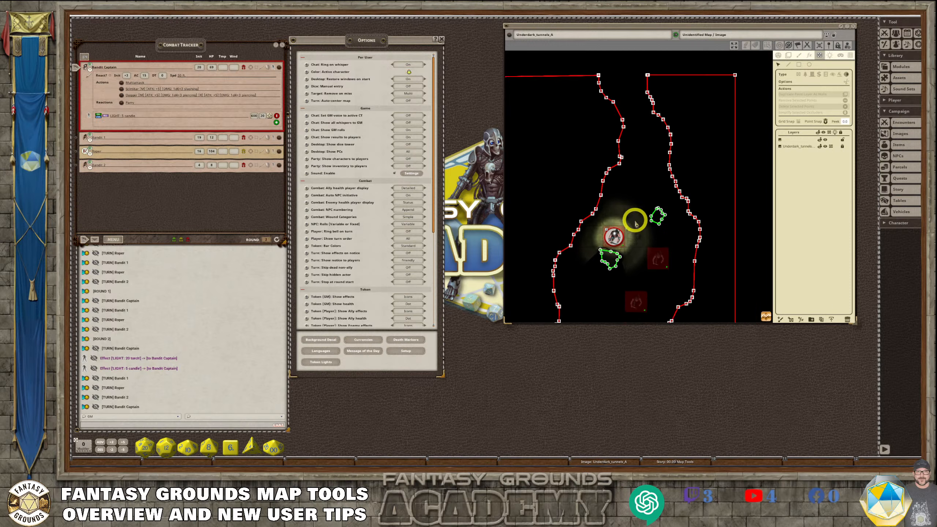
pyautogui.scroll(-4, 635, 223)
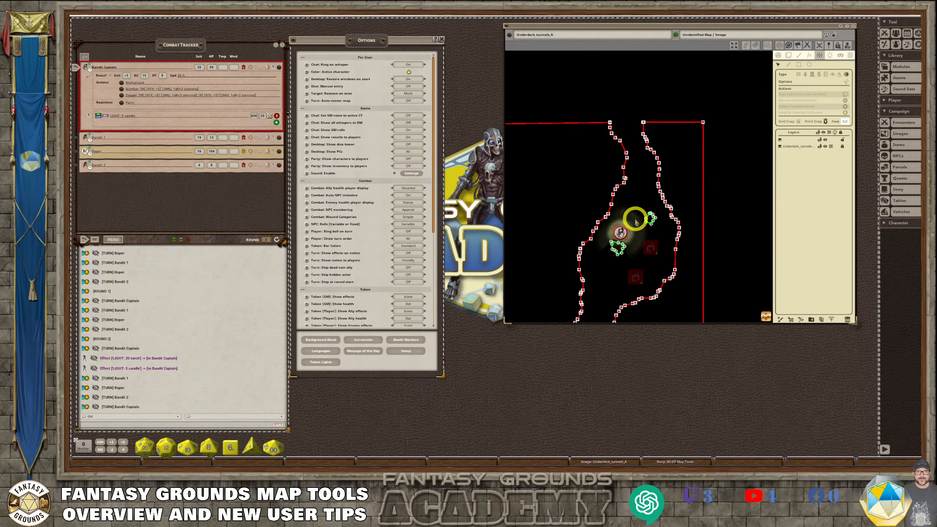
# Step: View the map's lighting tools and token light settings, and examine the candle light around the Bandit Captain
pyautogui.click(830, 56)
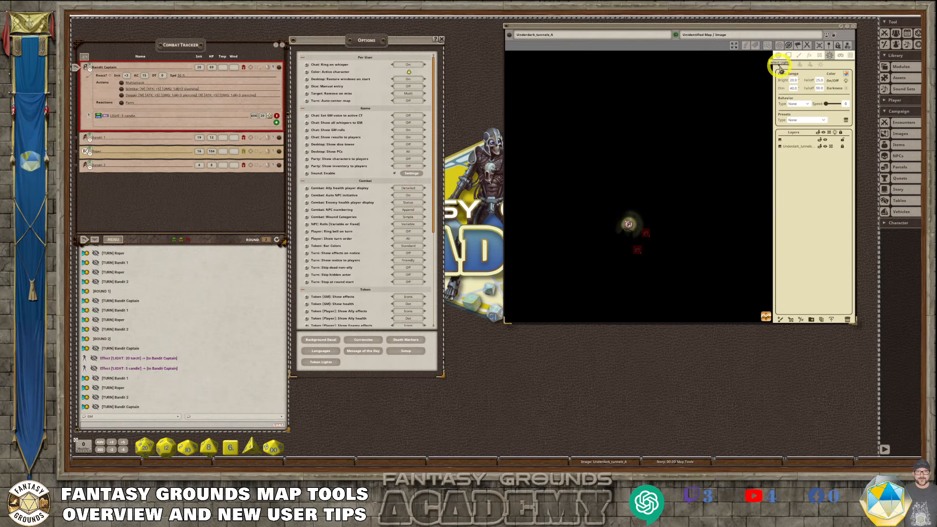
pyautogui.click(790, 67)
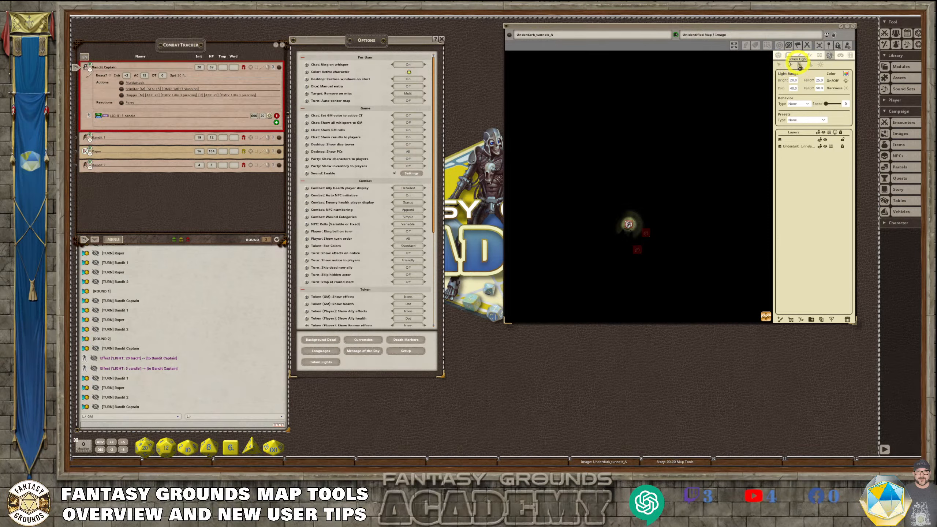
pyautogui.click(800, 65)
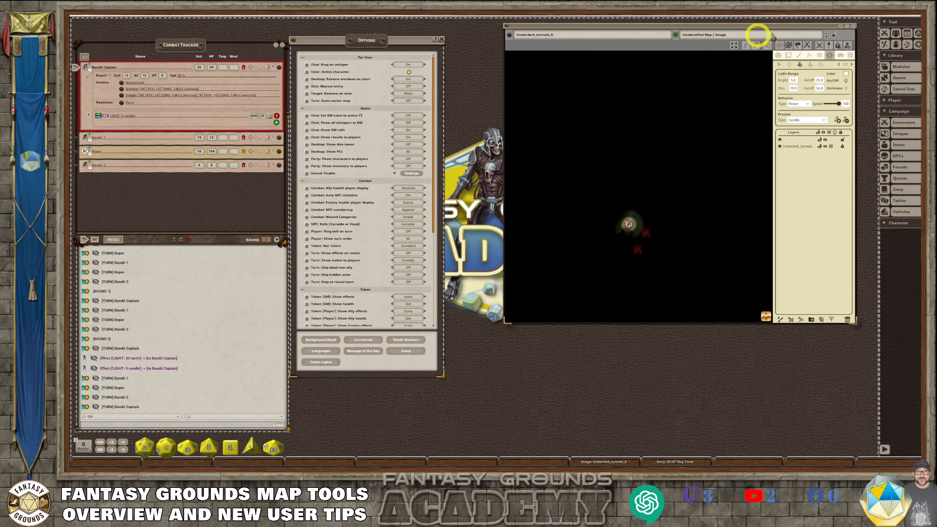
pyautogui.scroll(3, 634, 226)
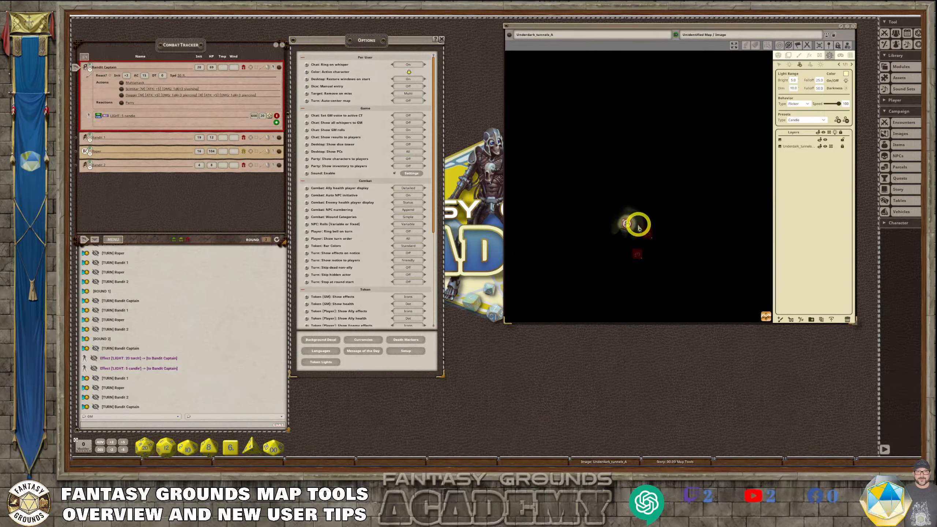
pyautogui.click(627, 224)
pyautogui.scroll(3, 627, 222)
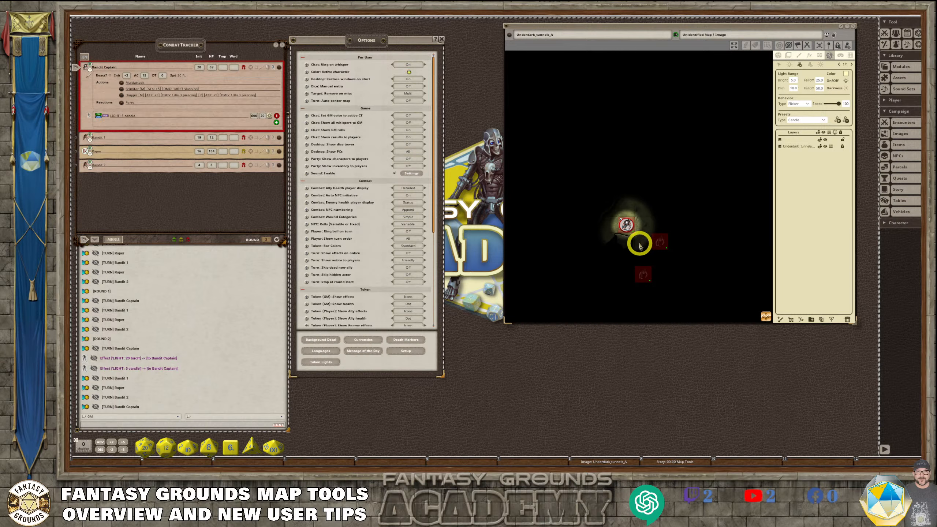
pyautogui.scroll(3, 636, 234)
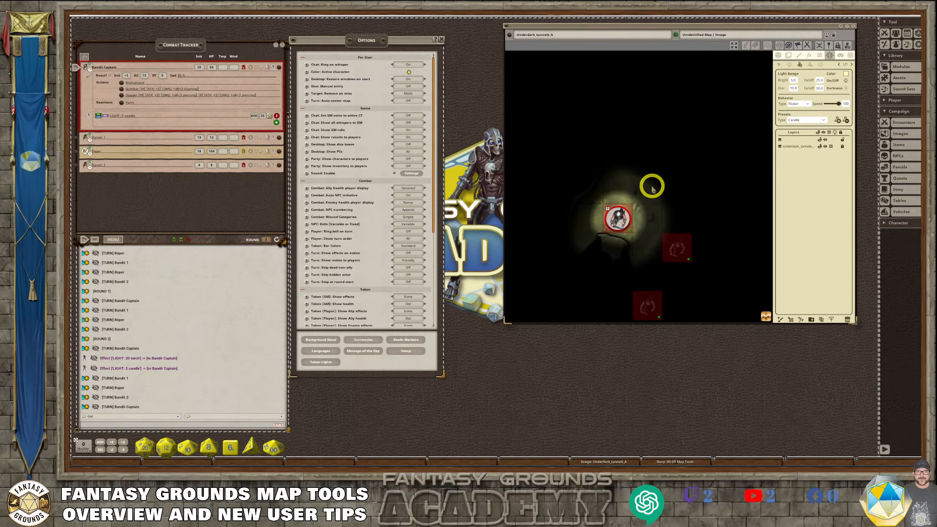
pyautogui.scroll(-1, 652, 189)
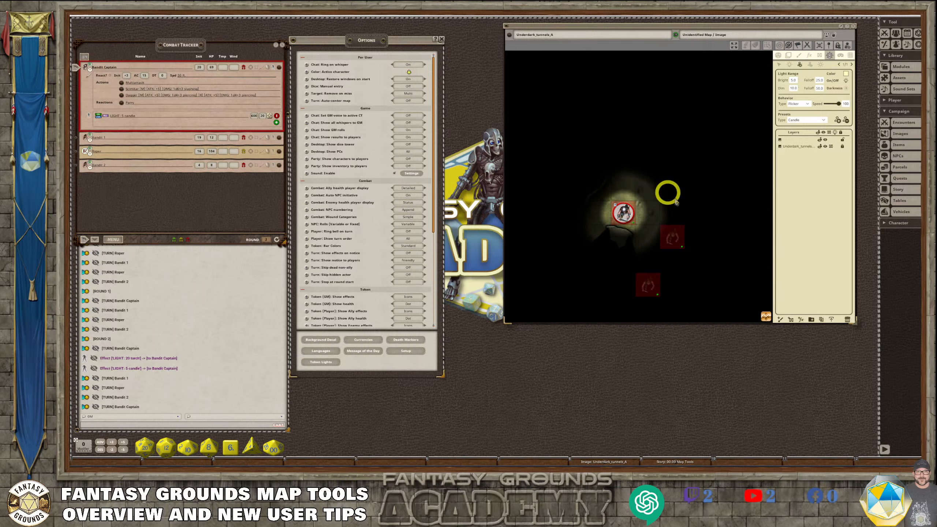
pyautogui.scroll(1, 643, 208)
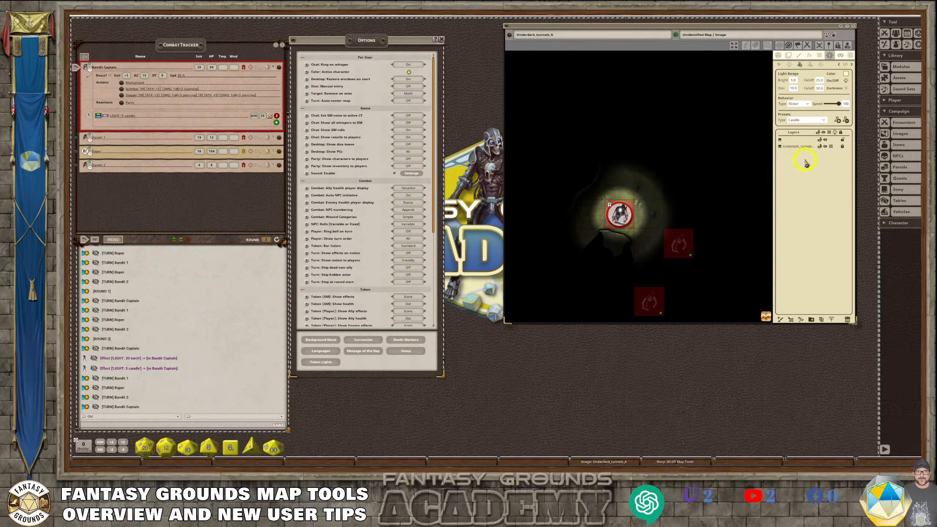
# Step: Search the token assets for "torch" and assign the lit torch token to an empty hotkey slot
pyautogui.click(896, 80)
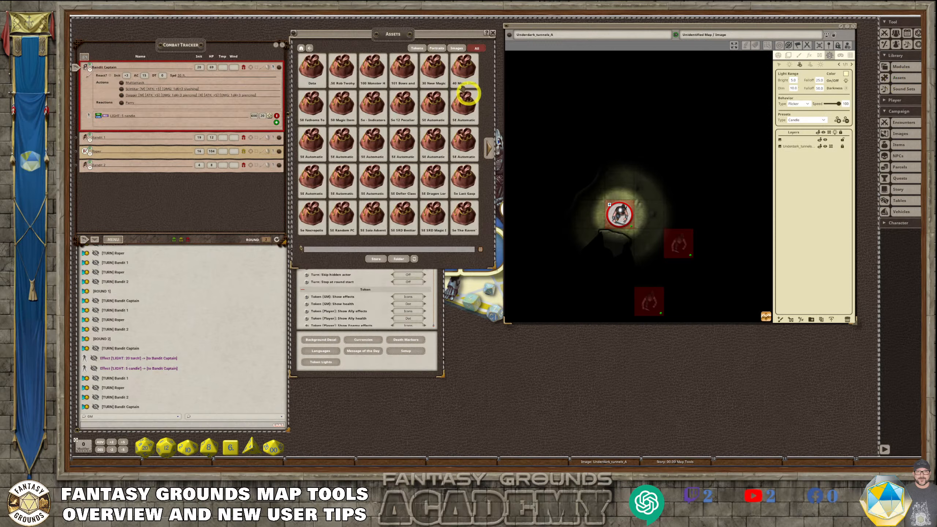
pyautogui.click(416, 48)
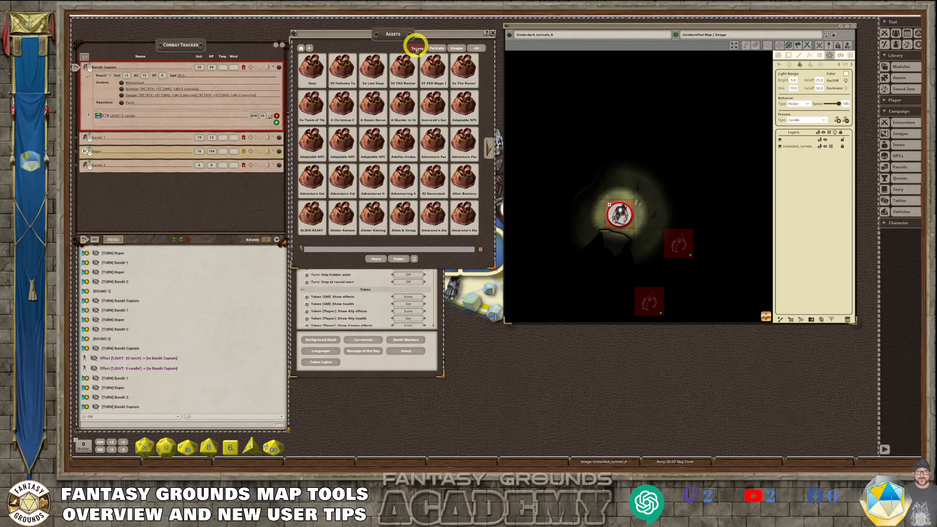
pyautogui.click(312, 71)
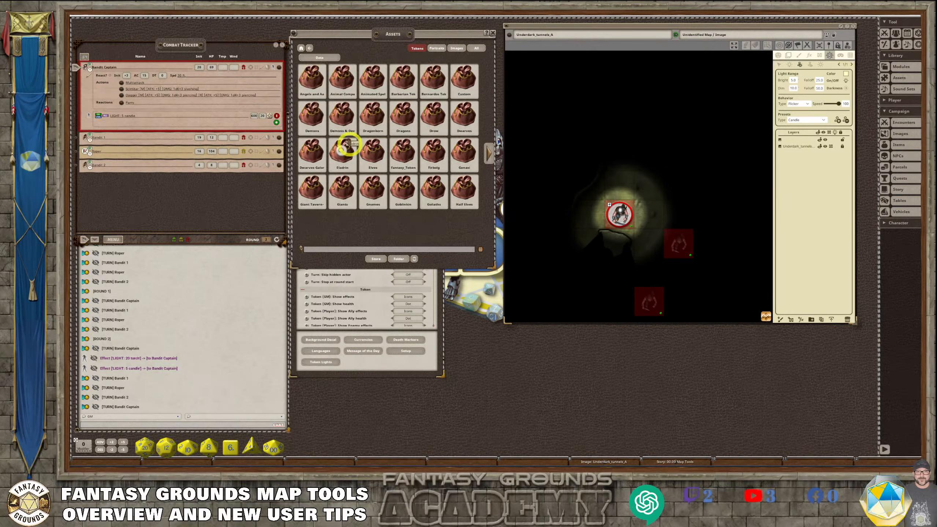
pyautogui.click(336, 248)
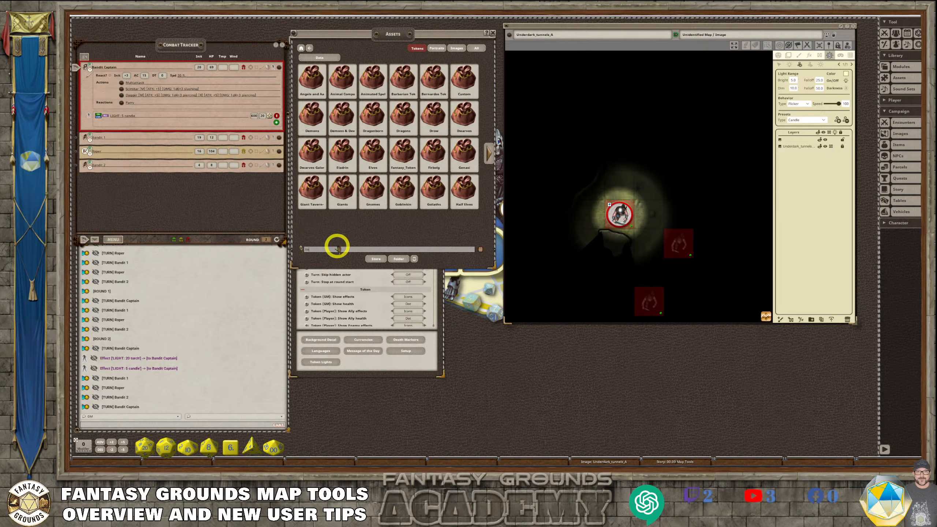
pyautogui.write('torch')
pyautogui.press('Return')
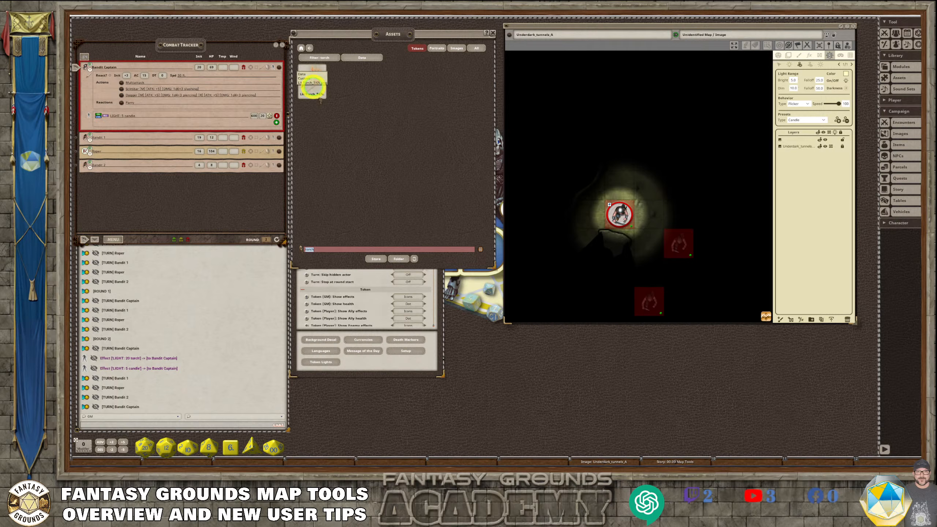
pyautogui.moveTo(313, 87); pyautogui.dragTo(464, 464)
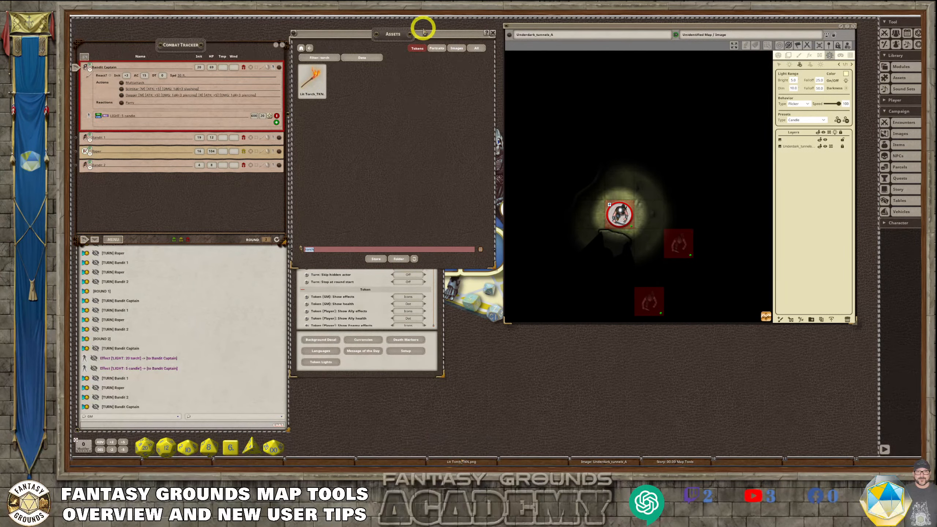
pyautogui.click(494, 32)
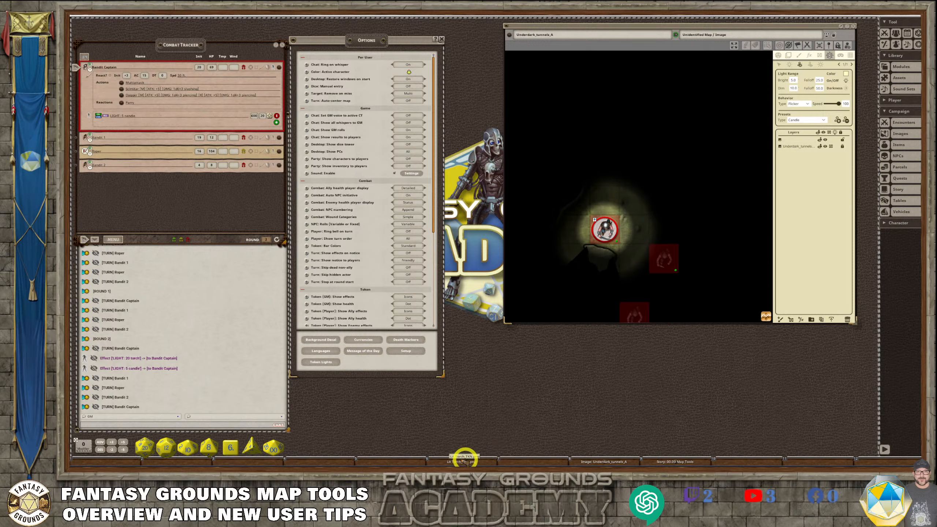
# Step: Place the lit torch token from its hotkey slot on the map, diagonally above the Bandit Captain
pyautogui.scroll(1, 636, 235)
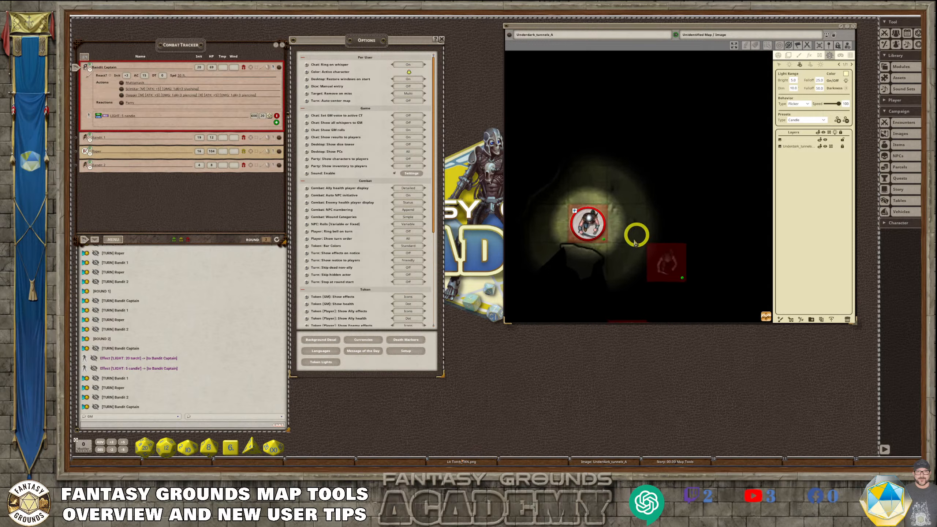
pyautogui.scroll(-2, 627, 240)
pyautogui.scroll(1, 609, 246)
pyautogui.scroll(1, 610, 246)
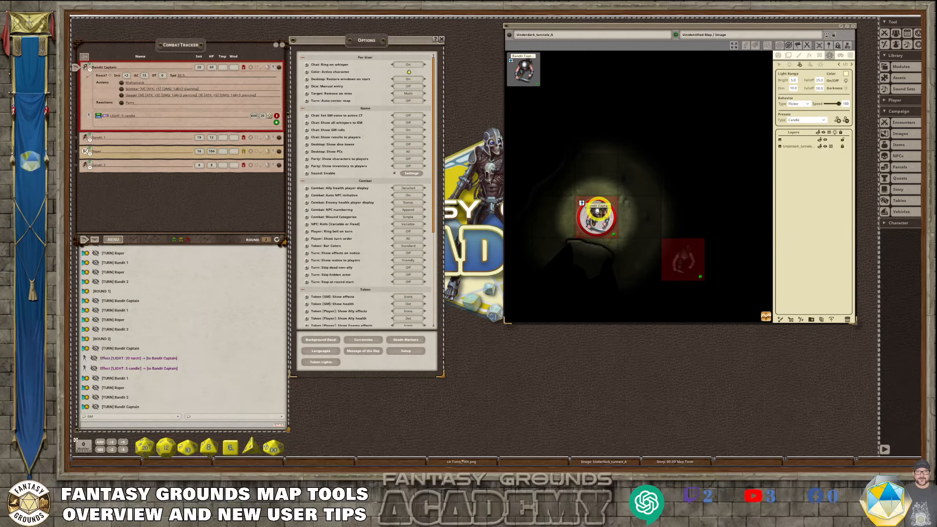
pyautogui.scroll(-1, 598, 209)
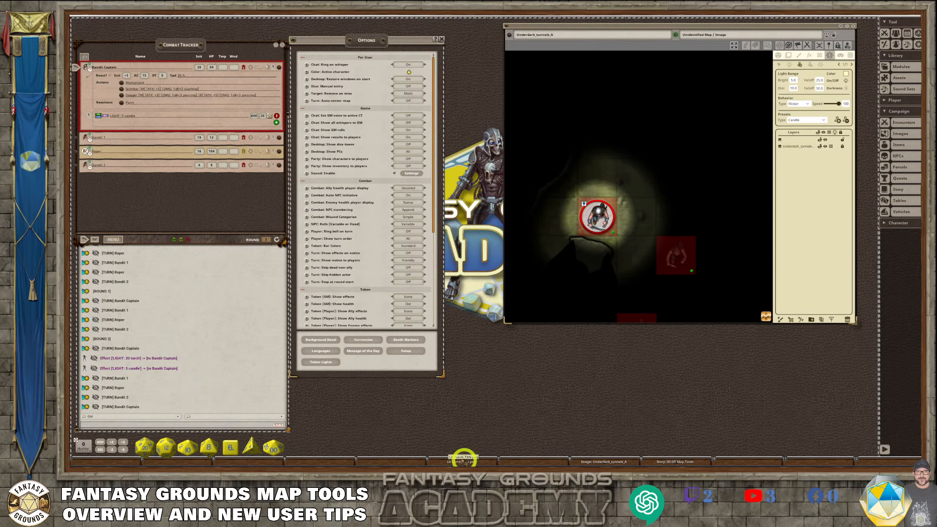
pyautogui.click(591, 235)
pyautogui.moveTo(591, 235); pyautogui.dragTo(642, 180)
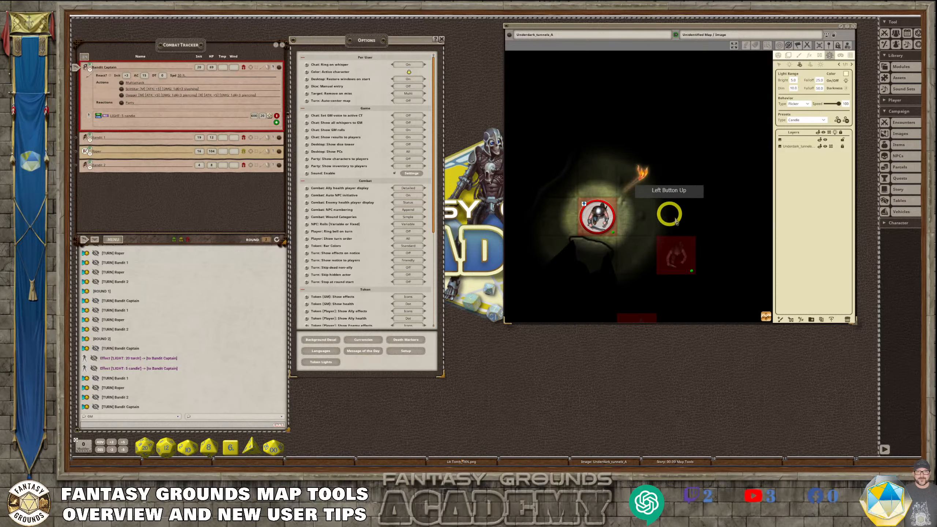
pyautogui.scroll(3, 724, 206)
pyautogui.scroll(-3, 606, 164)
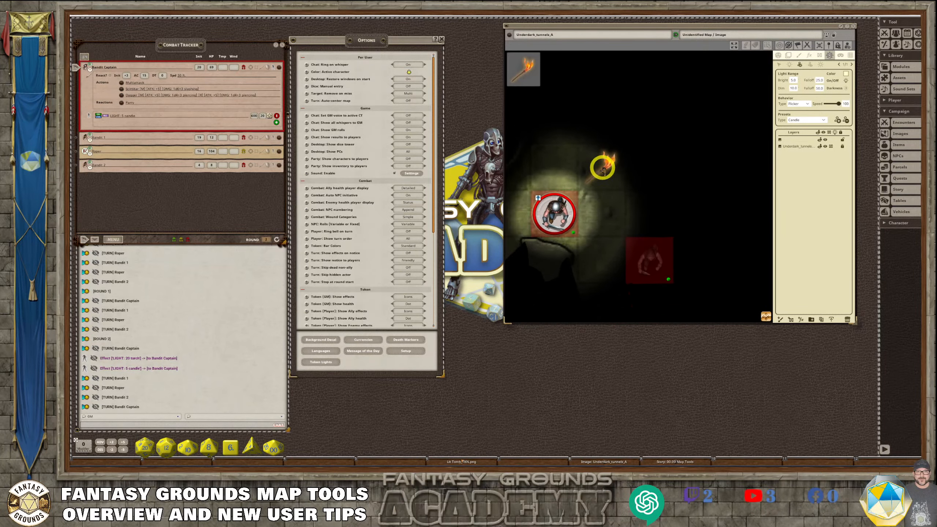
# Step: Give the torch token a light using the Torch preset
pyautogui.click(607, 164)
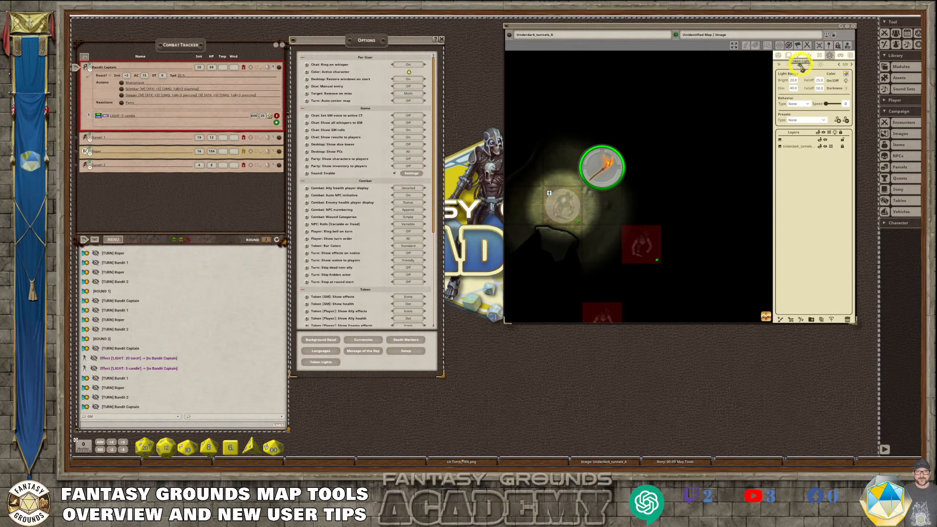
pyautogui.click(824, 123)
pyautogui.click(803, 149)
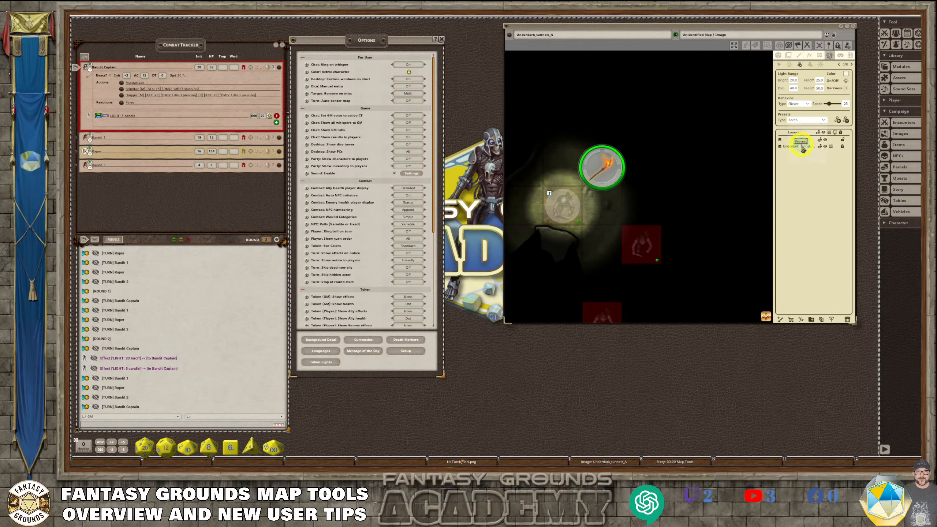
pyautogui.click(838, 122)
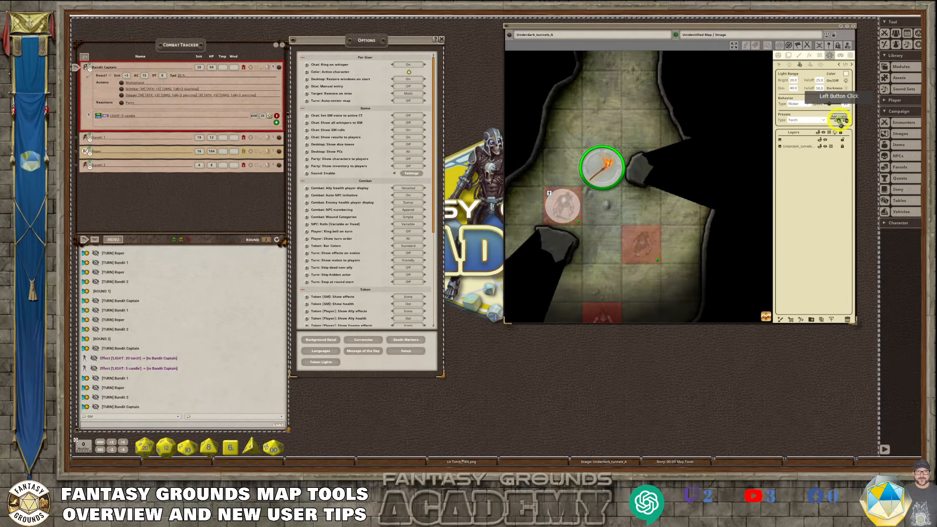
pyautogui.scroll(-3, 711, 204)
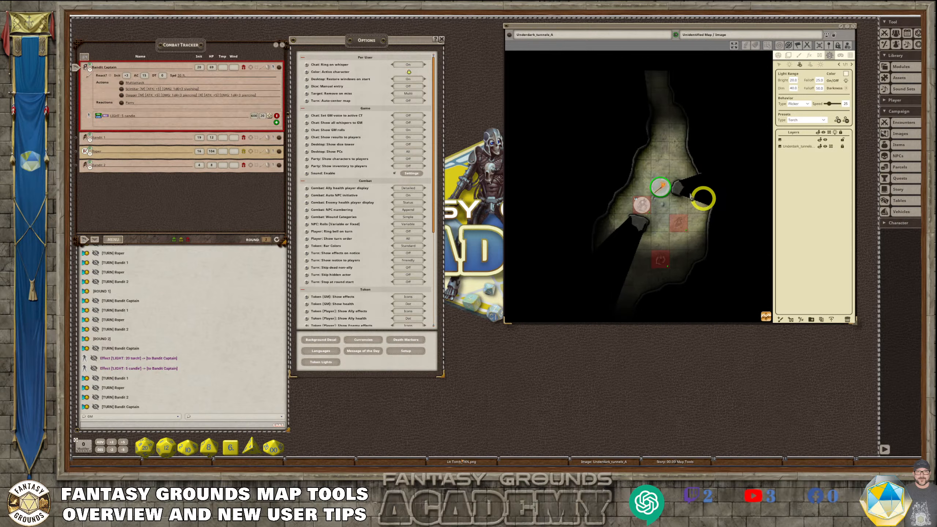
# Step: Move the torch token up the tunnel toward its narrow neck
pyautogui.moveTo(659, 186)
pyautogui.mouseDown()
pyautogui.moveTo(667, 146)
pyautogui.moveTo(662, 182)
pyautogui.mouseUp()
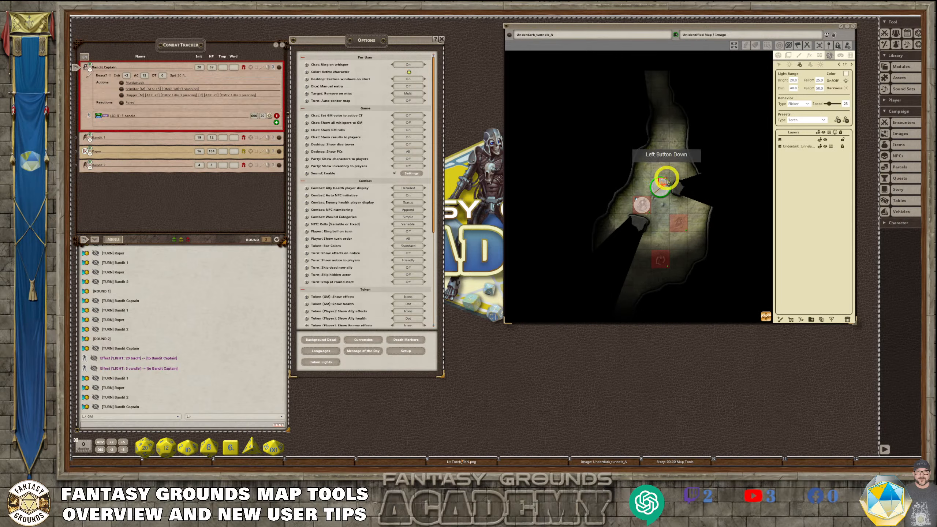
pyautogui.click(780, 56)
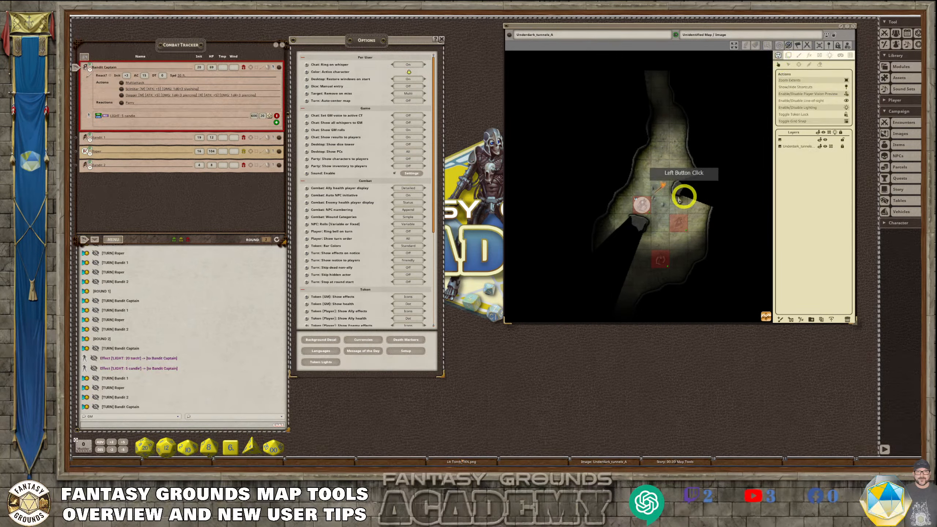
pyautogui.click(661, 186)
pyautogui.scroll(3, 693, 221)
pyautogui.moveTo(649, 176); pyautogui.dragTo(653, 106)
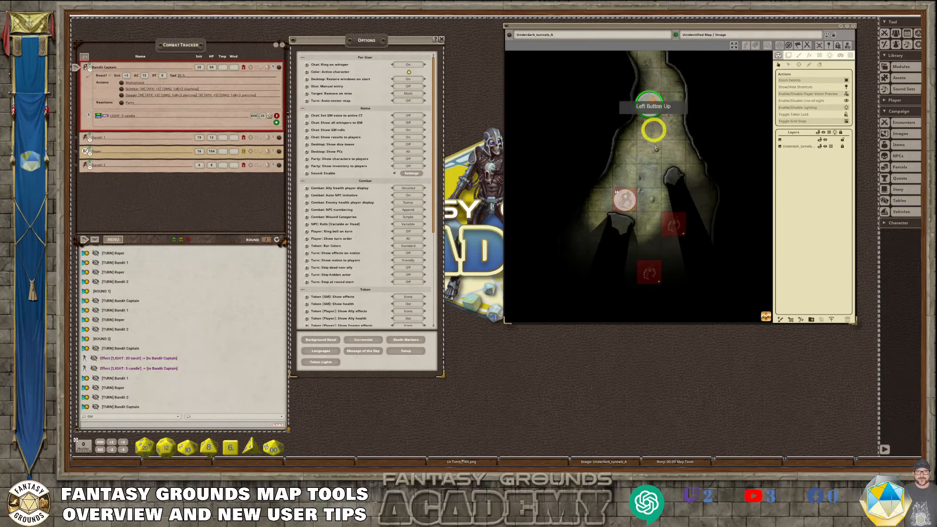
pyautogui.scroll(3, 650, 111)
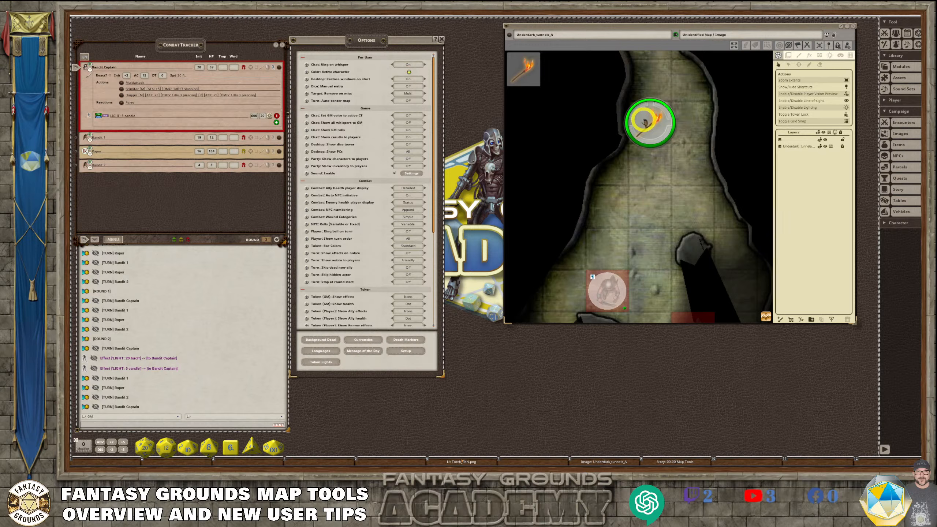
pyautogui.scroll(-3, 686, 157)
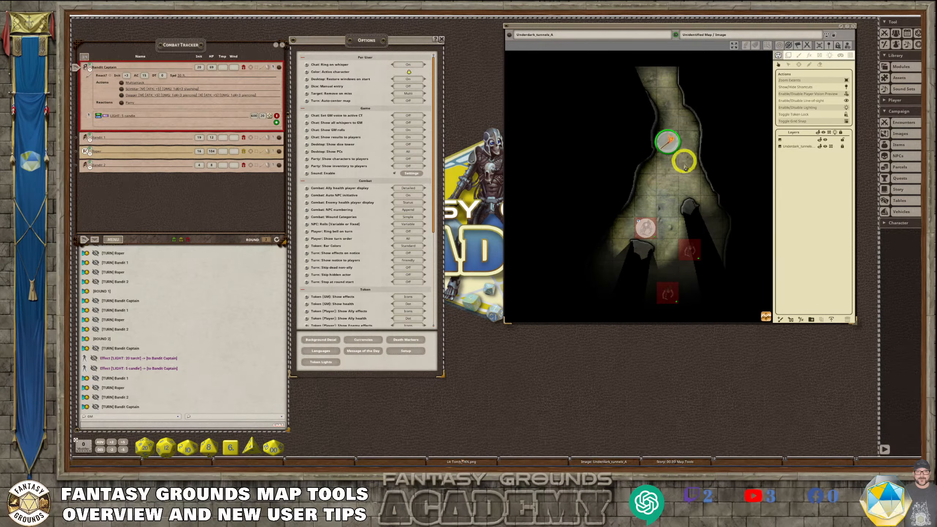
# Step: Move the torch token back down the tunnel to just above the rocks near the Bandit Captain
pyautogui.scroll(3, 684, 168)
pyautogui.moveTo(668, 121)
pyautogui.mouseDown()
pyautogui.moveTo(655, 225)
pyautogui.moveTo(669, 193)
pyautogui.moveTo(652, 125)
pyautogui.mouseUp()
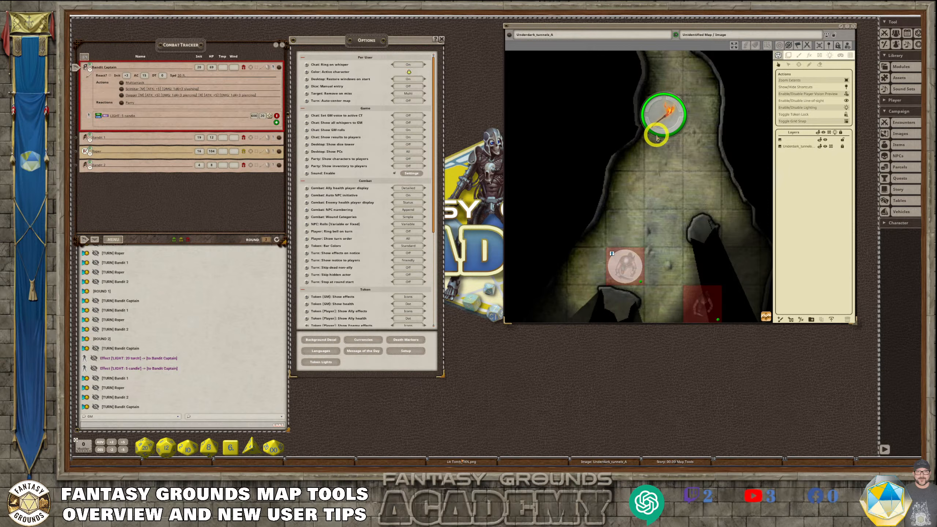
pyautogui.scroll(-3, 676, 174)
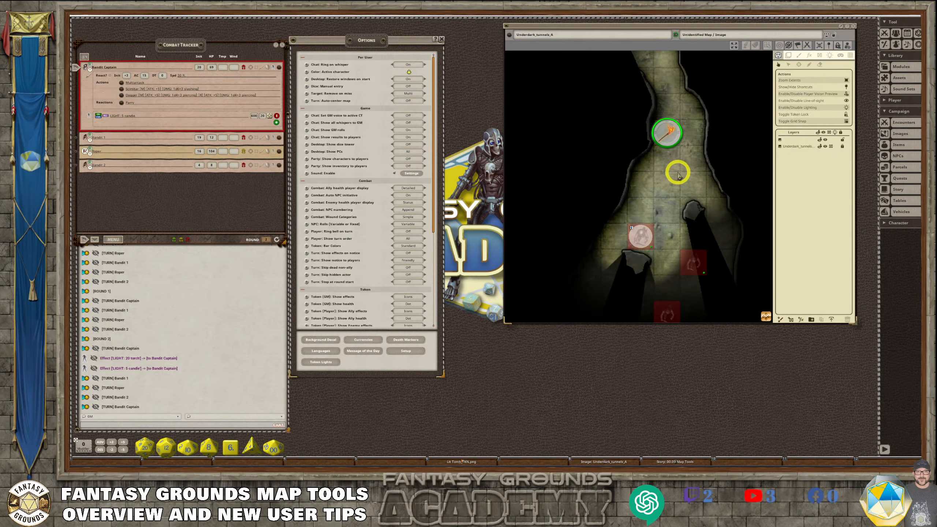
pyautogui.scroll(-2, 679, 177)
pyautogui.moveTo(673, 140); pyautogui.dragTo(685, 245)
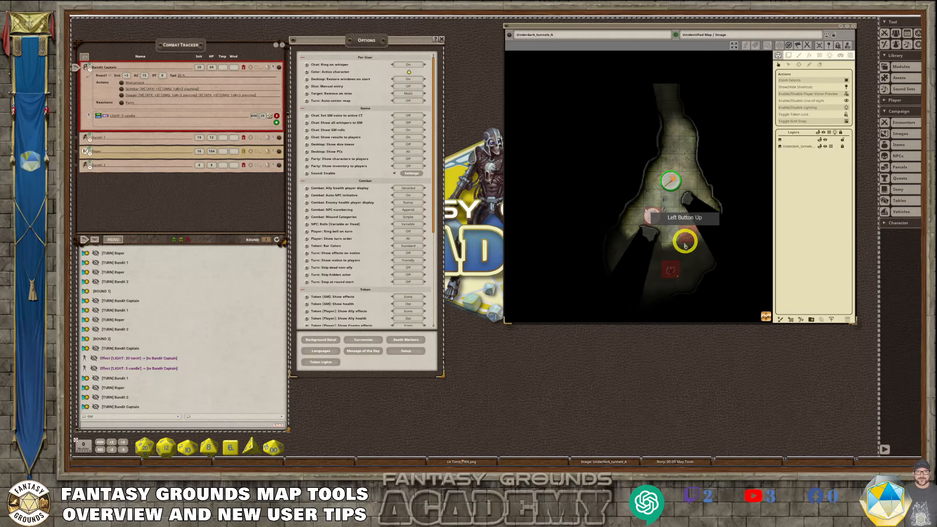
pyautogui.scroll(2, 684, 234)
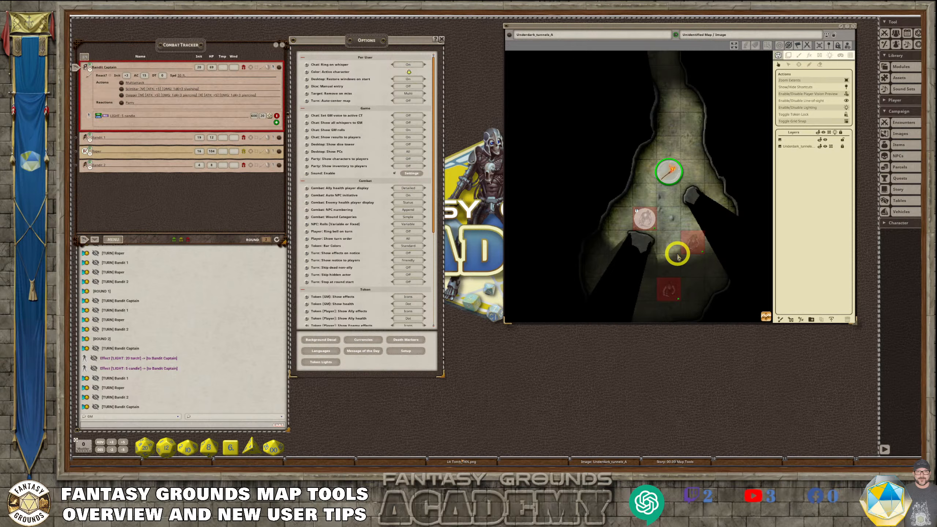
# Step: Open the asset library, activate tile editing on the map, and search the image assets for "torch"
pyautogui.click(899, 78)
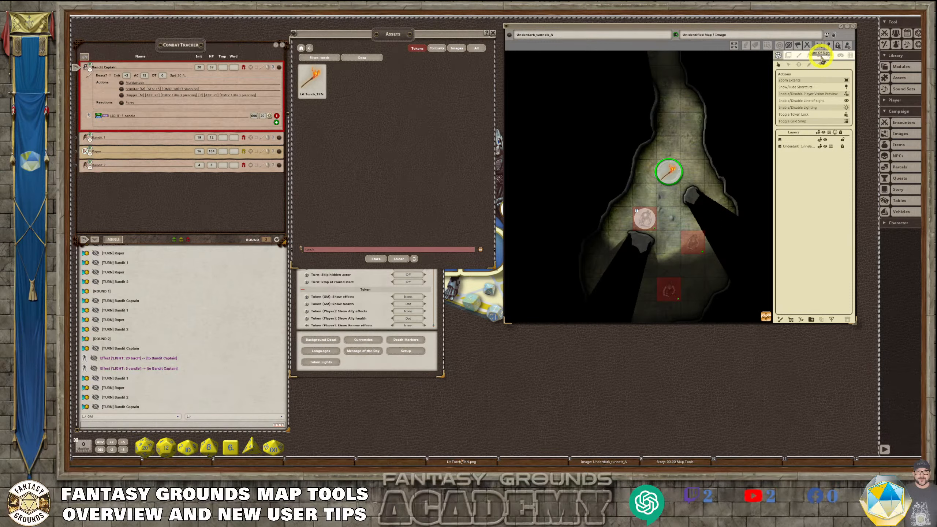
pyautogui.click(789, 55)
pyautogui.scroll(3, 739, 163)
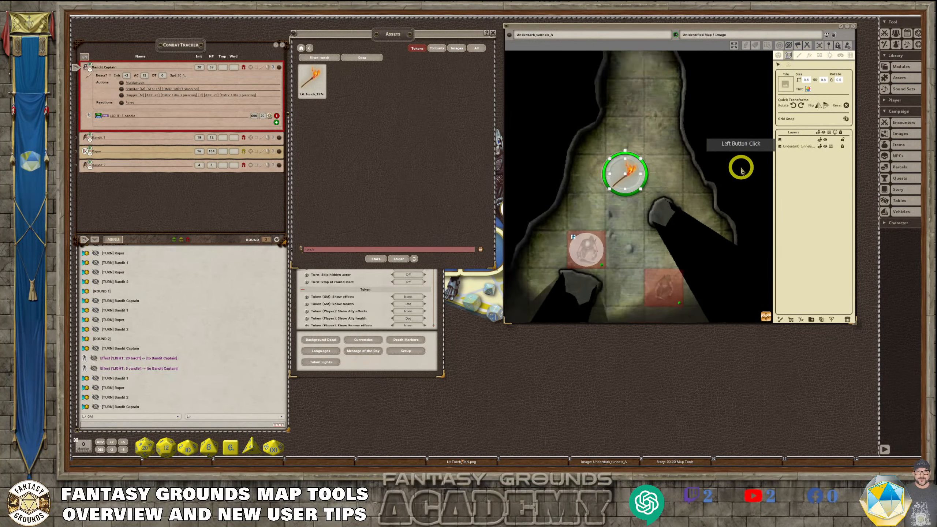
pyautogui.click(607, 167)
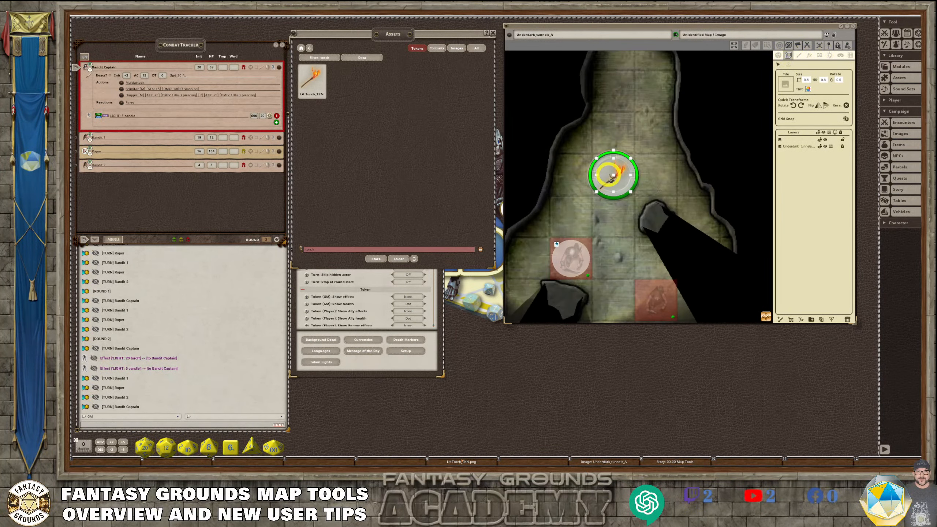
pyautogui.click(457, 48)
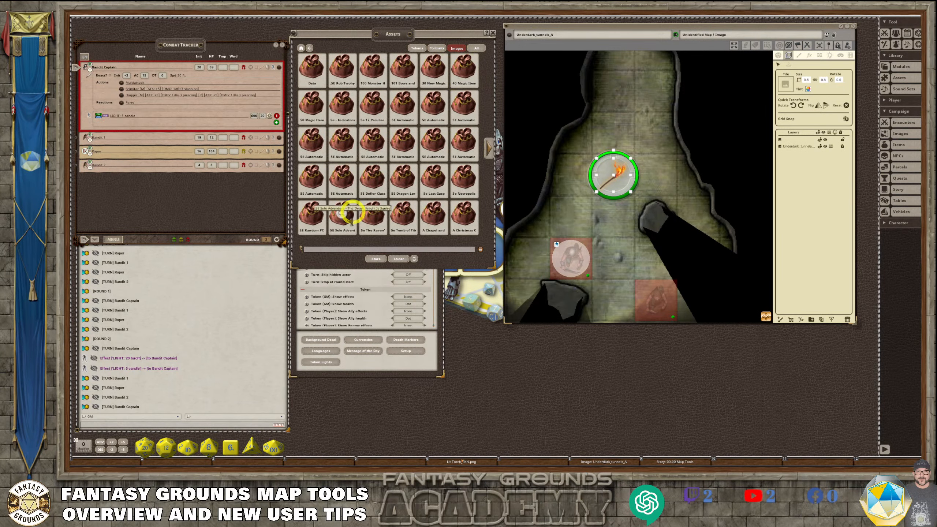
pyautogui.click(330, 250)
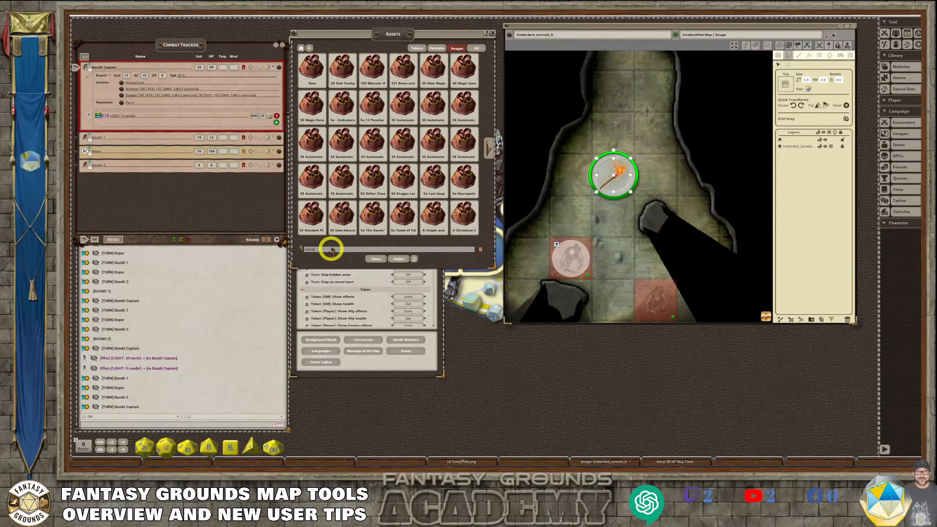
pyautogui.press('Return')
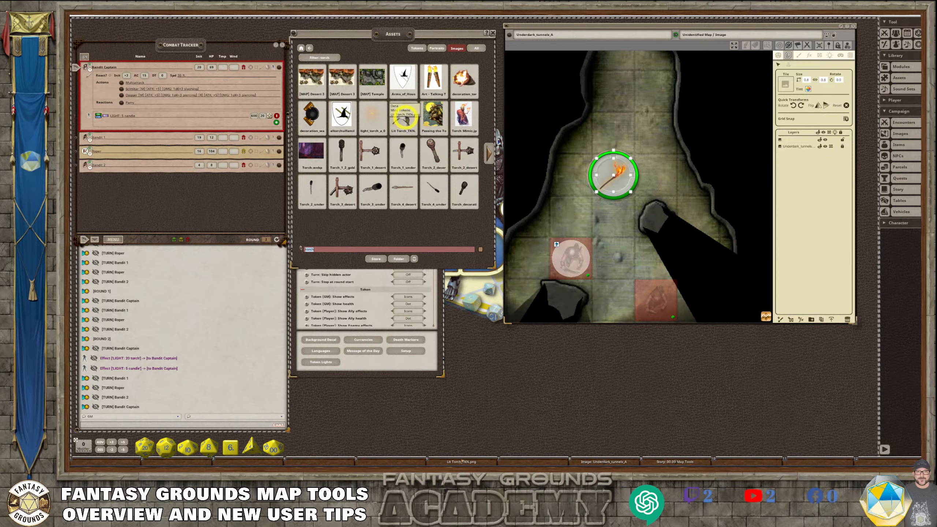
# Step: Place the Lit Torch image as a tile on the tunnel floor just above the torch token
pyautogui.moveTo(400, 113); pyautogui.dragTo(656, 99)
pyautogui.scroll(3, 626, 95)
pyautogui.scroll(-1, 682, 127)
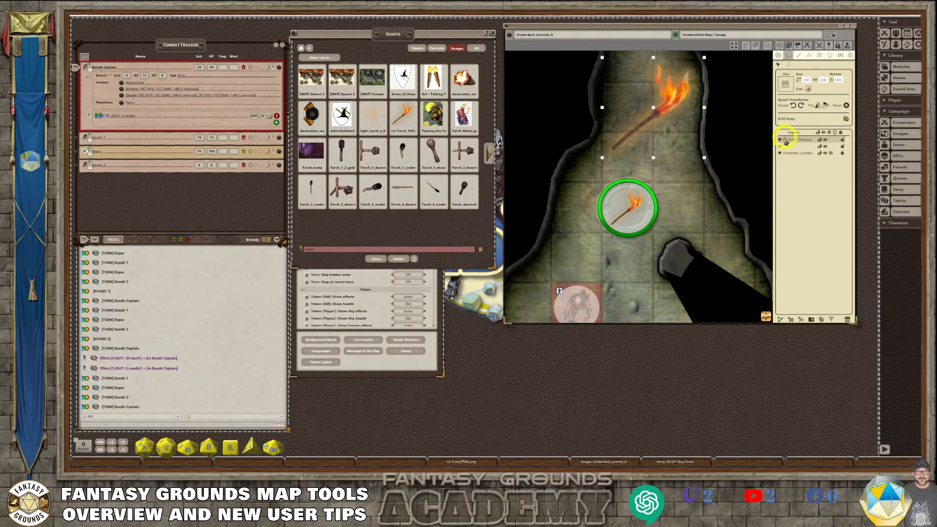
# Step: Set the torch tile's width and height to 0.5
pyautogui.click(807, 82)
pyautogui.write('0.5')
pyautogui.click(825, 81)
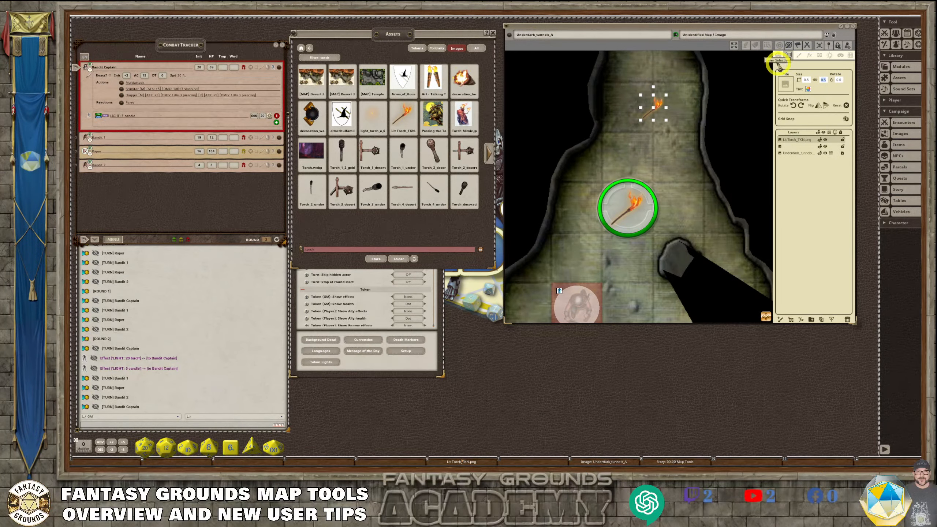
# Step: Move the small torch tile down beside the torch token, next to the tunnel wall
pyautogui.moveTo(652, 106); pyautogui.dragTo(569, 199)
pyautogui.scroll(2, 583, 242)
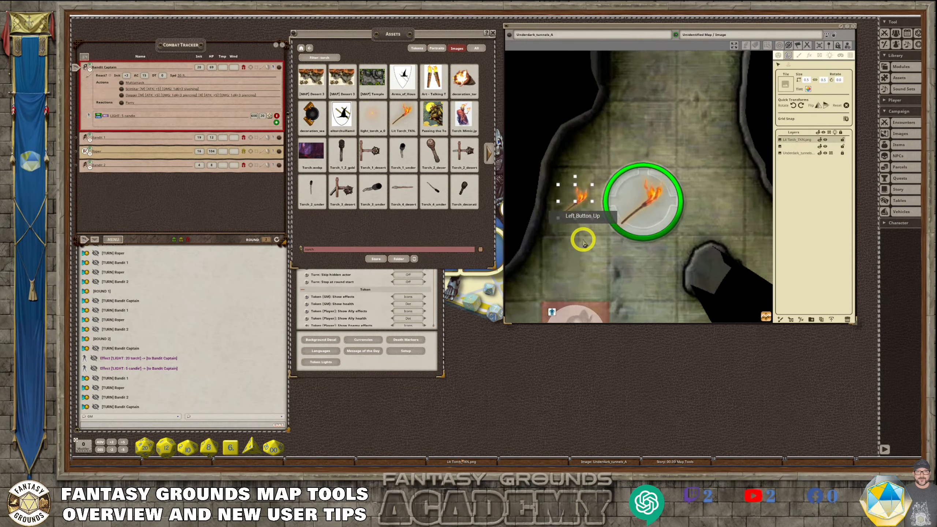
pyautogui.scroll(1, 582, 241)
pyautogui.scroll(-1, 583, 241)
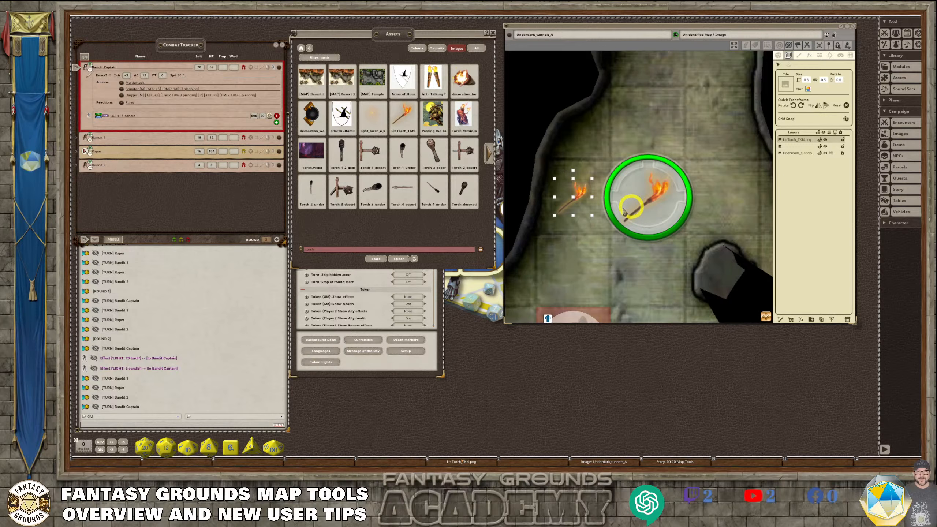
pyautogui.scroll(-3, 571, 216)
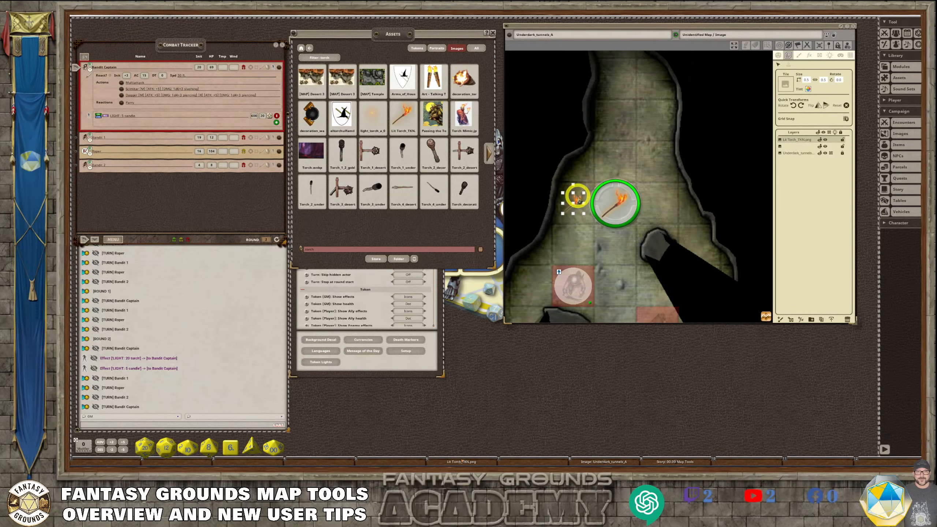
pyautogui.scroll(4, 578, 220)
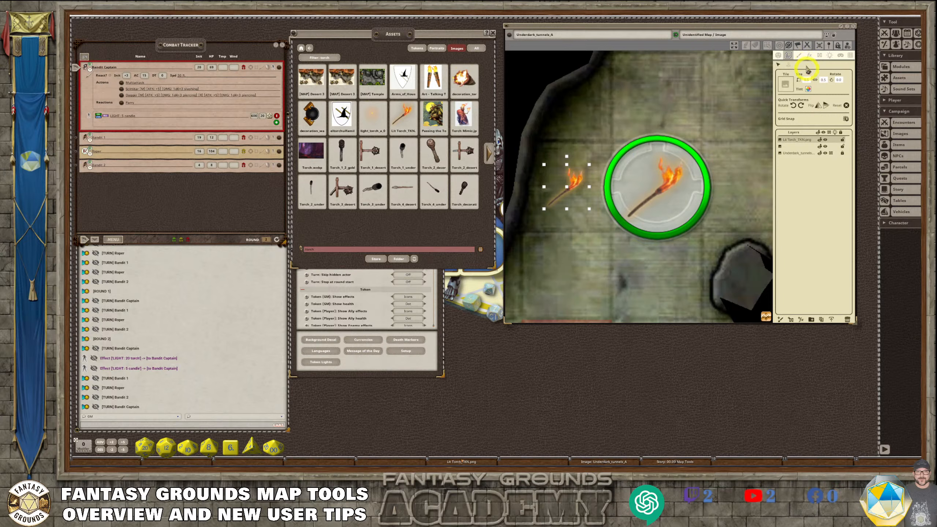
# Step: Switch to the lighting tools and delete the Lit Torch tile layer from the map
pyautogui.click(828, 58)
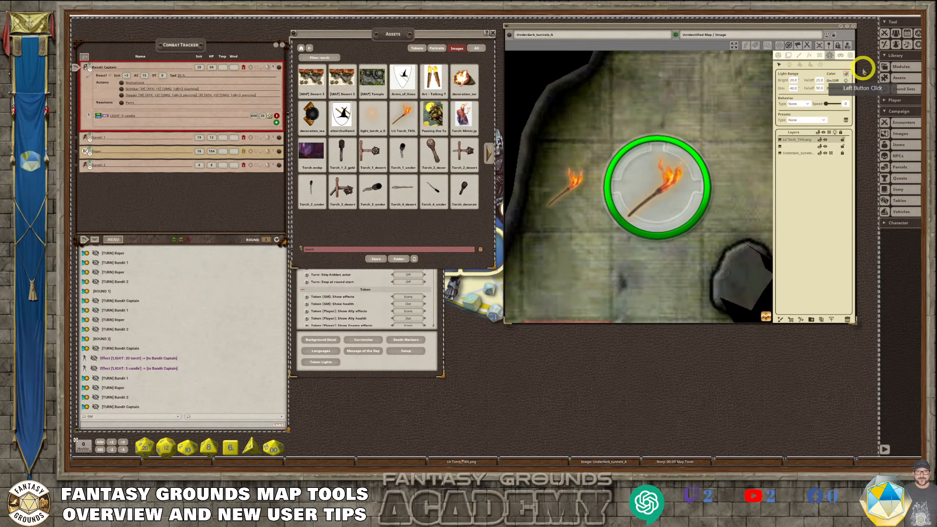
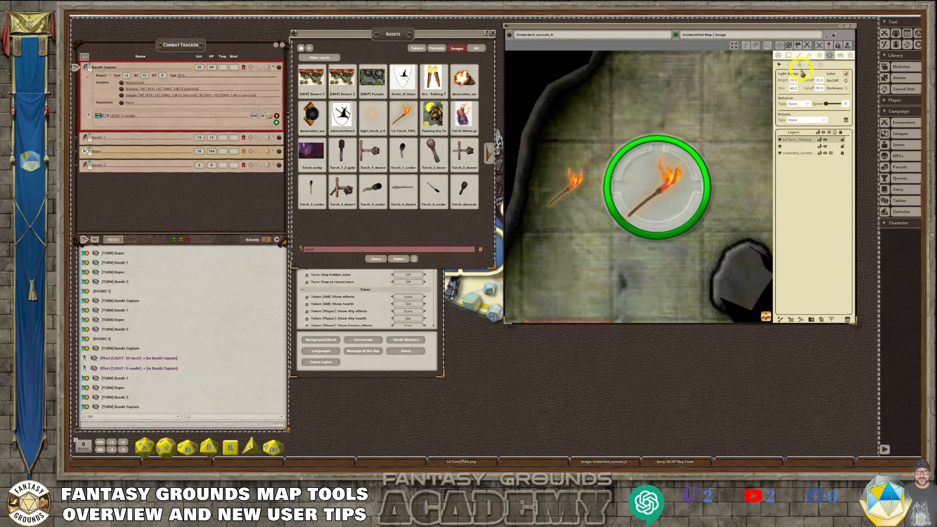
pyautogui.click(790, 145)
pyautogui.click(790, 148)
pyautogui.click(788, 141)
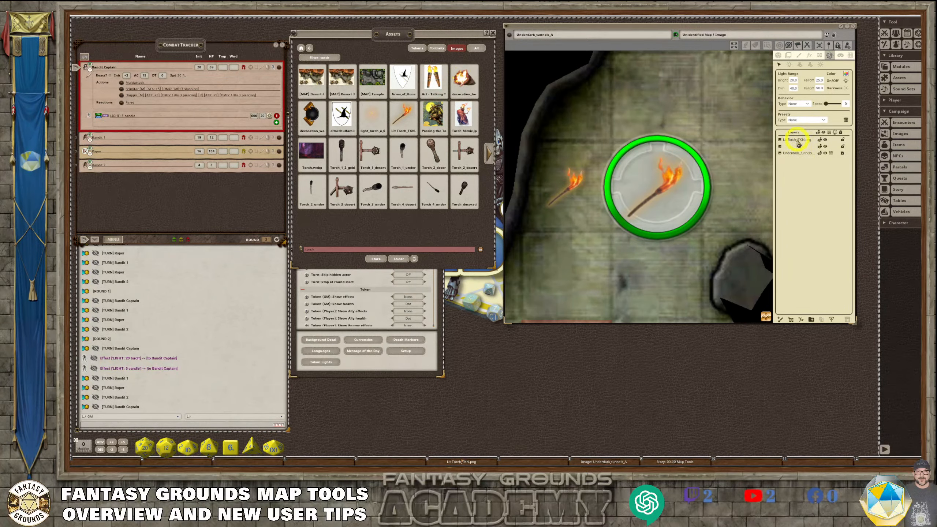
pyautogui.click(797, 140)
pyautogui.click(846, 319)
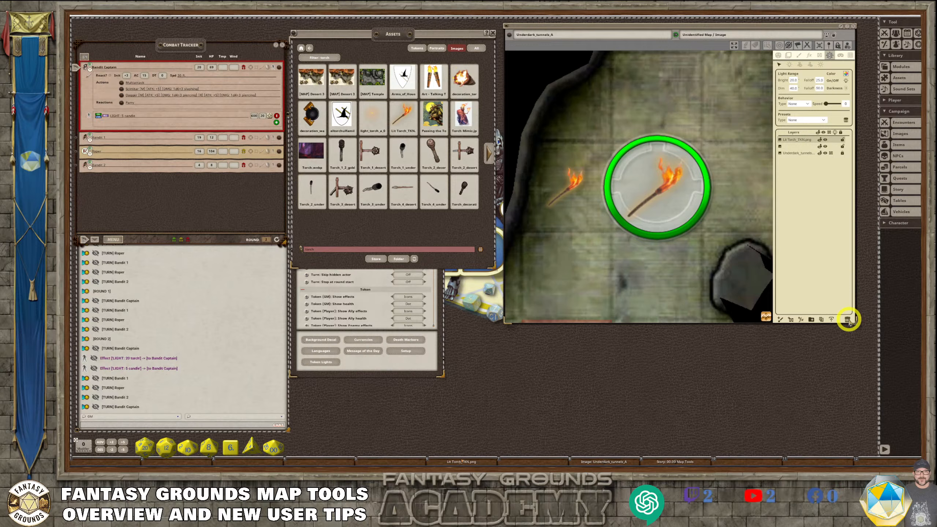
pyautogui.click(848, 319)
pyautogui.scroll(-1, 591, 203)
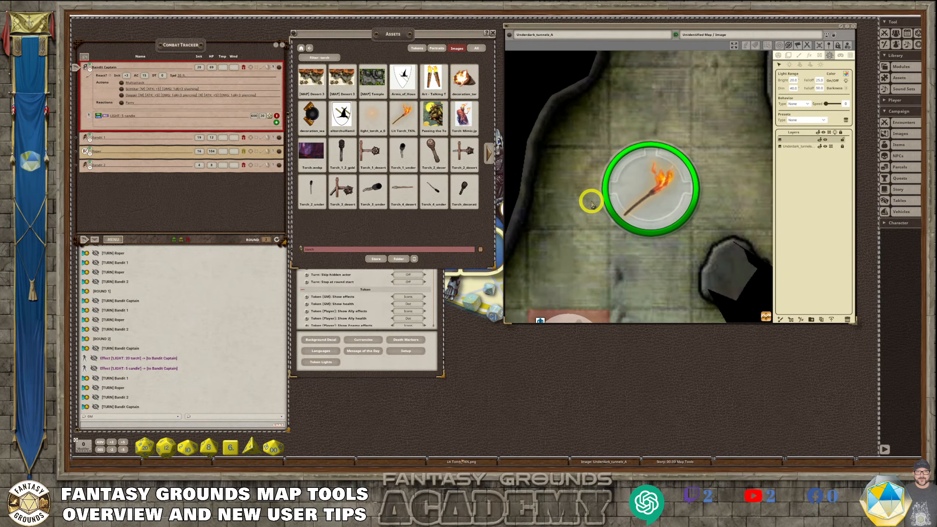
pyautogui.scroll(1, 591, 203)
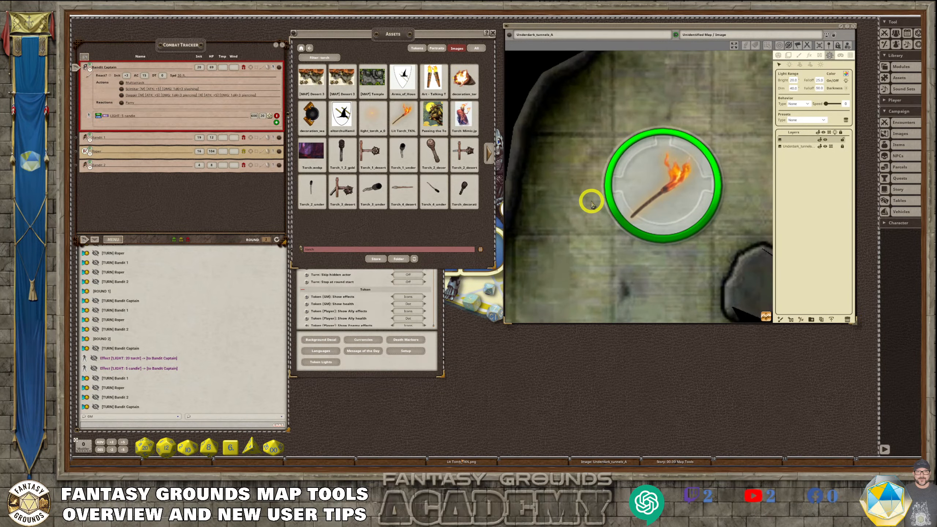
# Step: Search the image assets for "campfire" and assign Campfire_mountain_decoration.png to an empty hotkey slot
pyautogui.click(325, 253)
pyautogui.write('campfire')
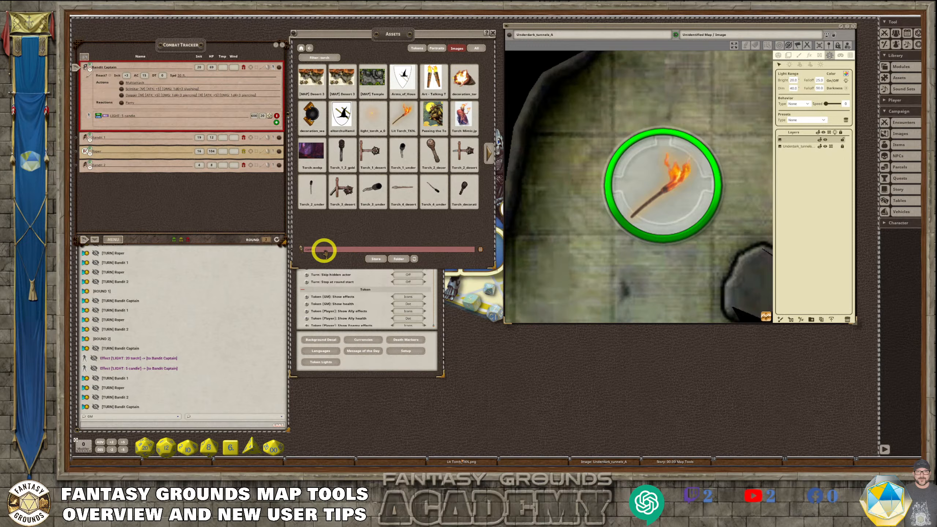
pyautogui.press('Return')
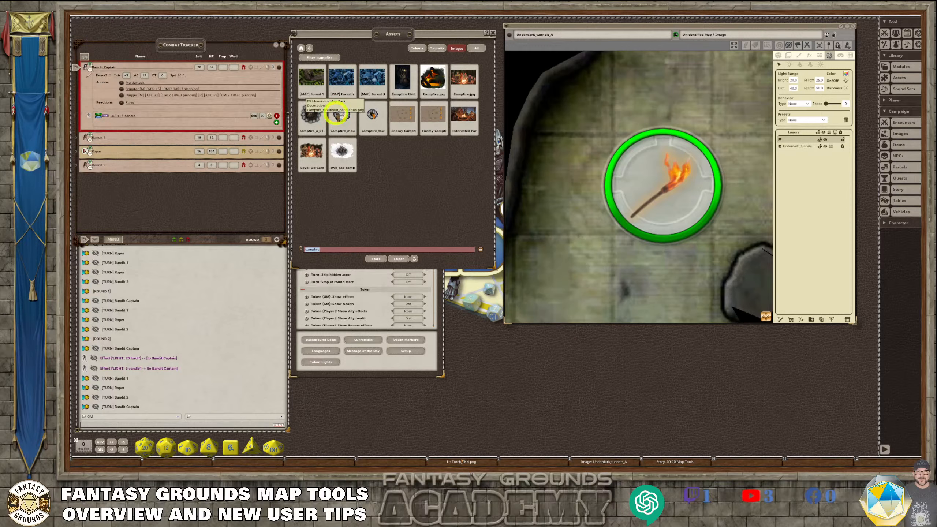
pyautogui.moveTo(337, 115); pyautogui.dragTo(749, 462)
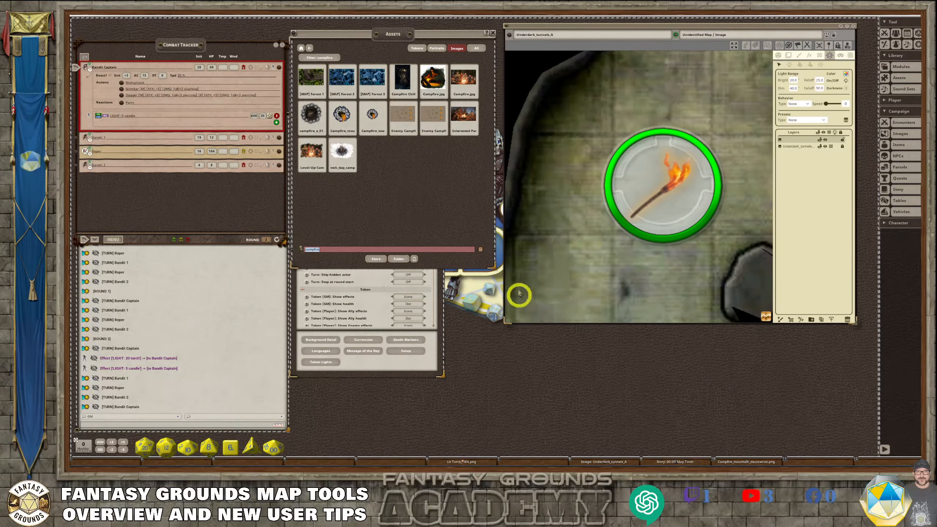
# Step: Search the image assets for "animated" and assign Fire_2_animated_decoration.webm to the hotkey slot after the campfire
pyautogui.click(335, 250)
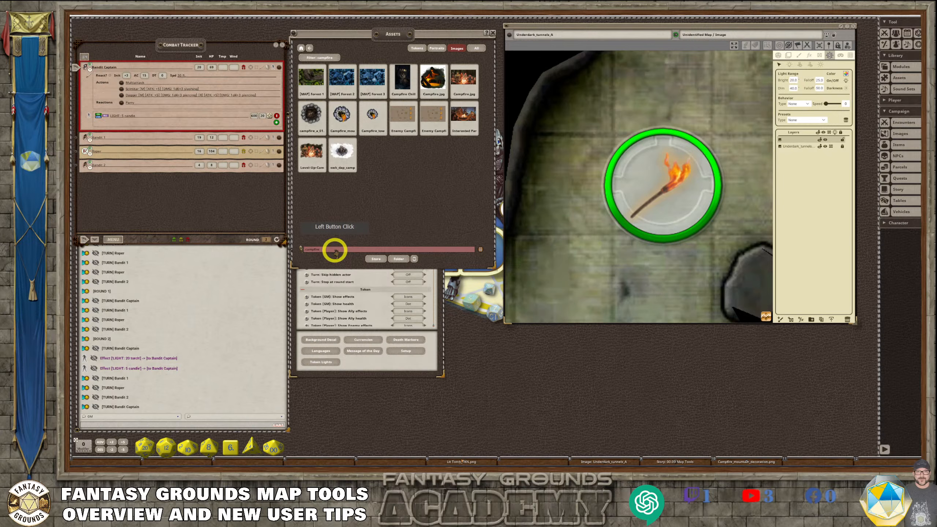
pyautogui.press('BackSpace')
pyautogui.press('Return')
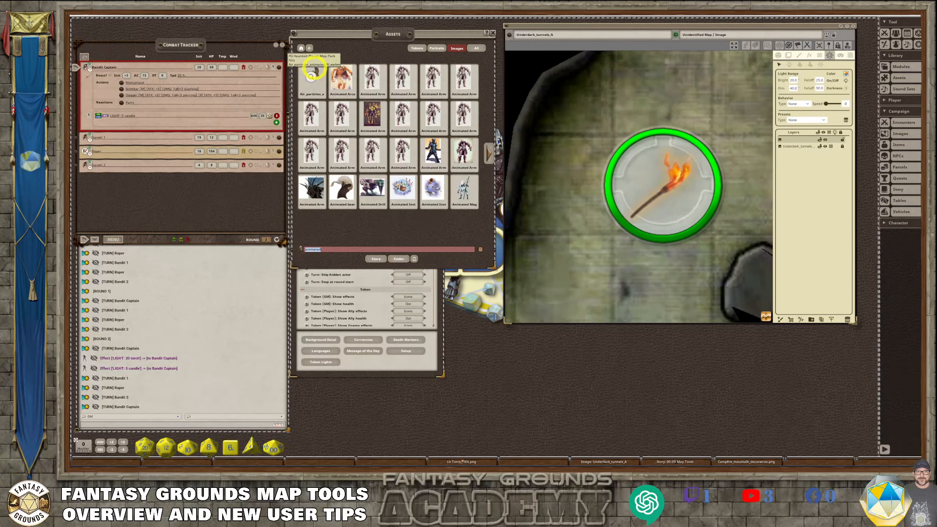
pyautogui.click(489, 149)
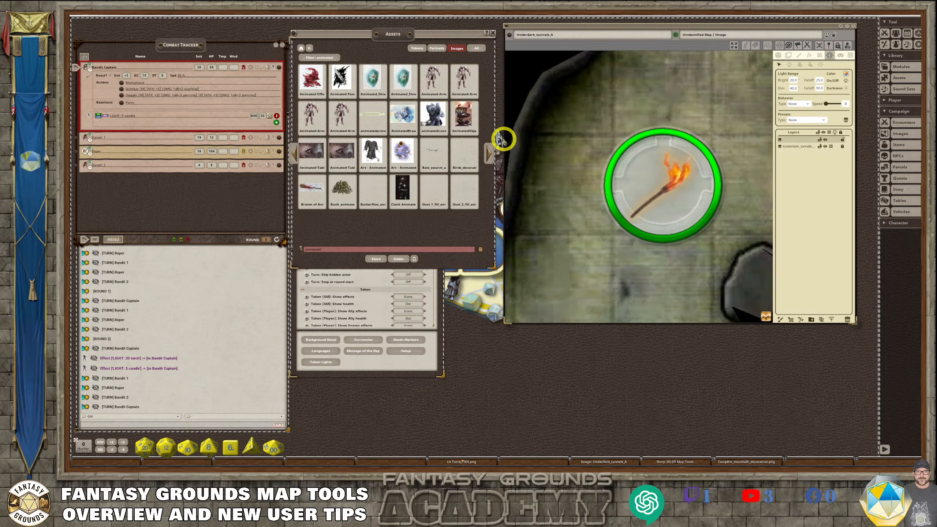
pyautogui.click(496, 148)
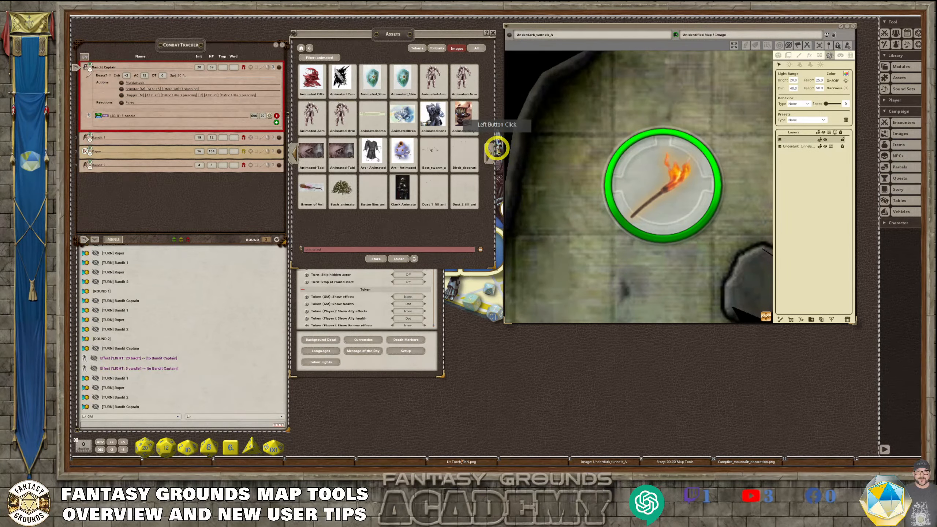
pyautogui.click(493, 149)
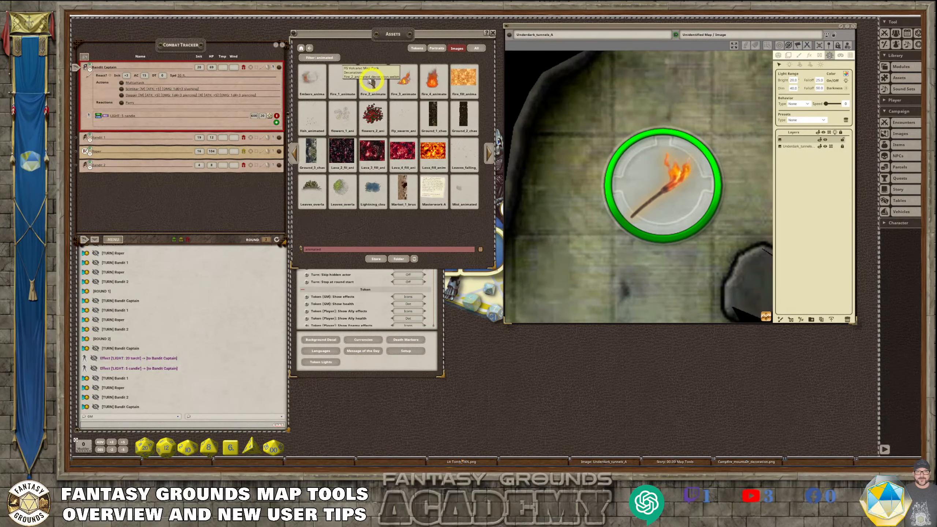
pyautogui.moveTo(372, 77); pyautogui.dragTo(809, 462)
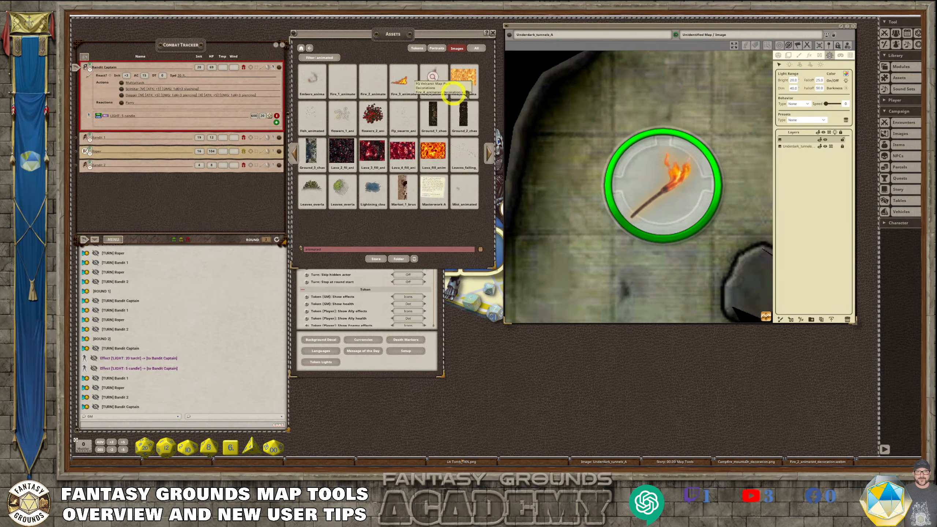
# Step: Assign smoke_1_animated_decoration.webm from the animated assets to the hotkey slot after the lit torch, and close the asset library
pyautogui.click(488, 155)
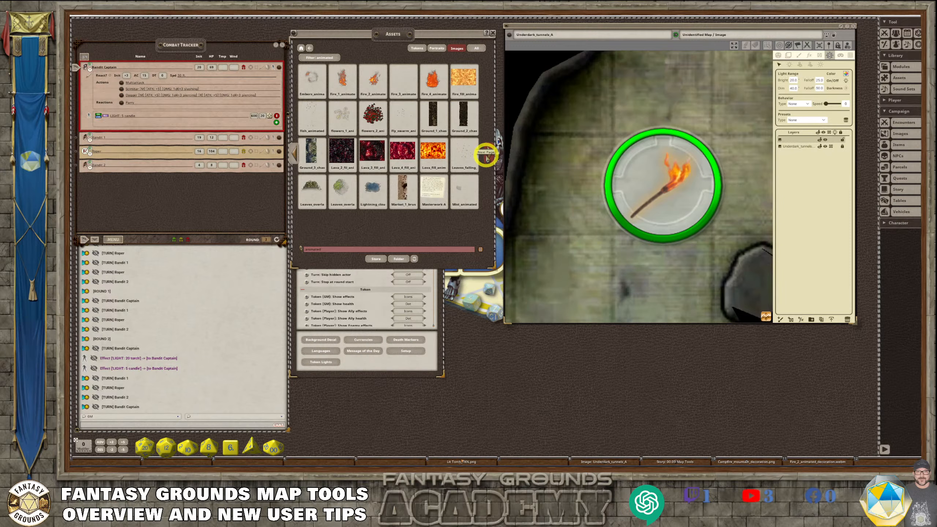
pyautogui.click(487, 155)
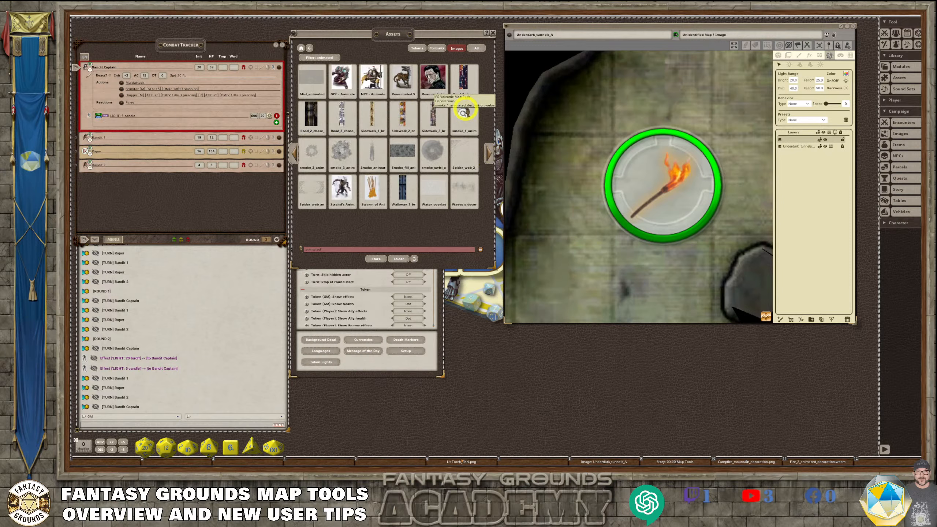
pyautogui.moveTo(464, 113); pyautogui.dragTo(534, 470)
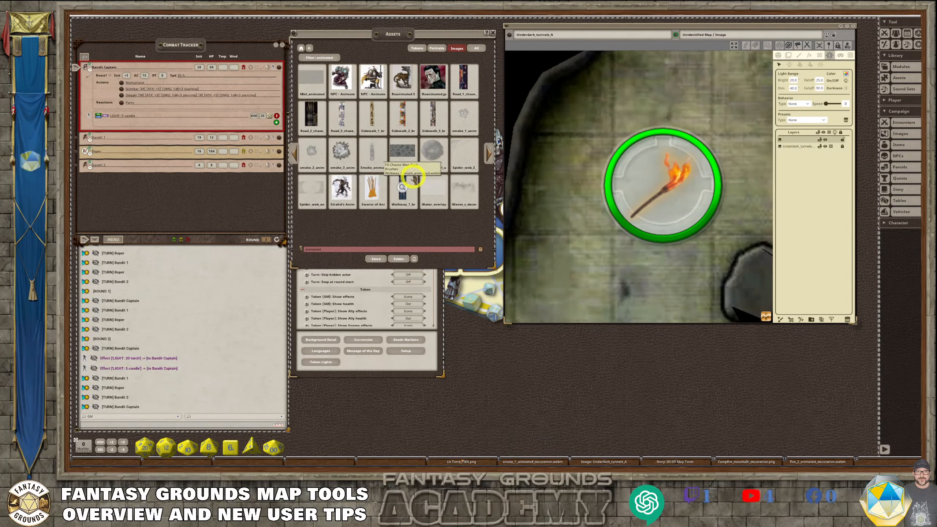
pyautogui.click(493, 32)
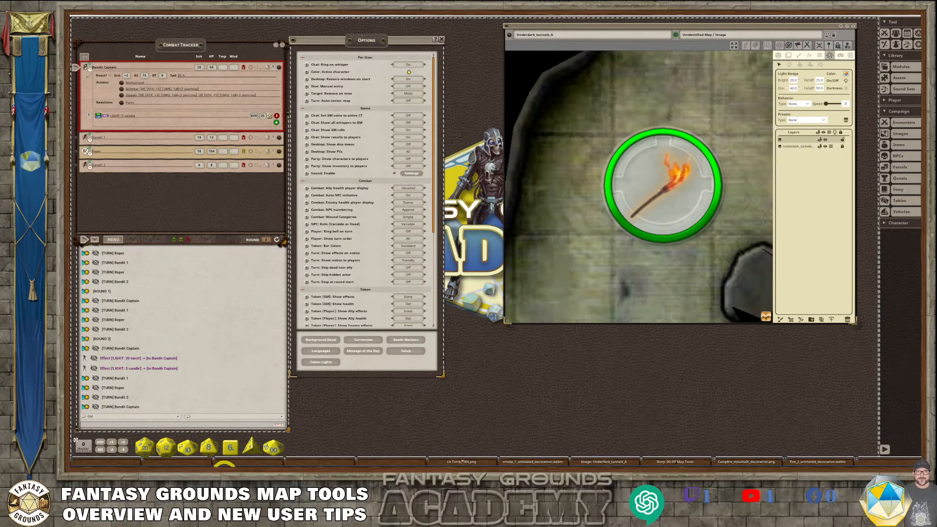
# Step: Switch to Chrome with the Fantasy Grounds forum and look through the site's store options
pyautogui.moveTo(228, 466)
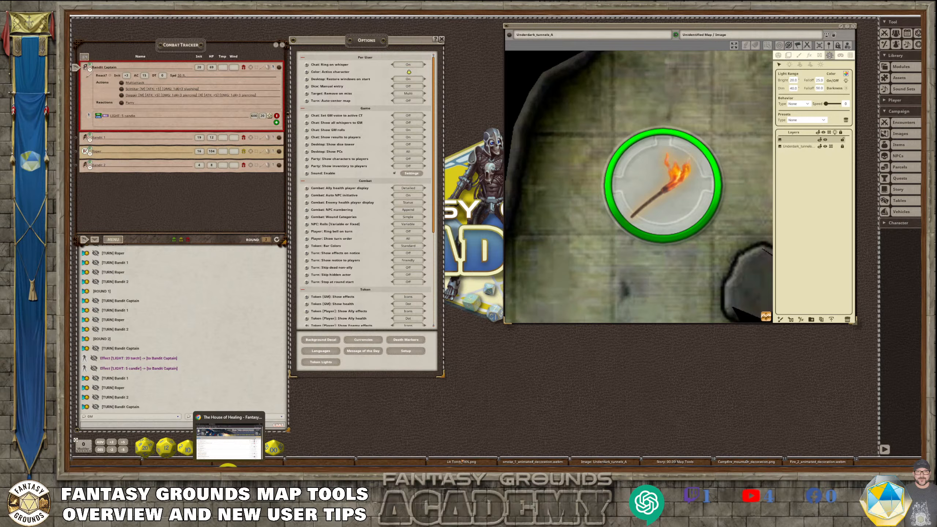
pyautogui.click(229, 441)
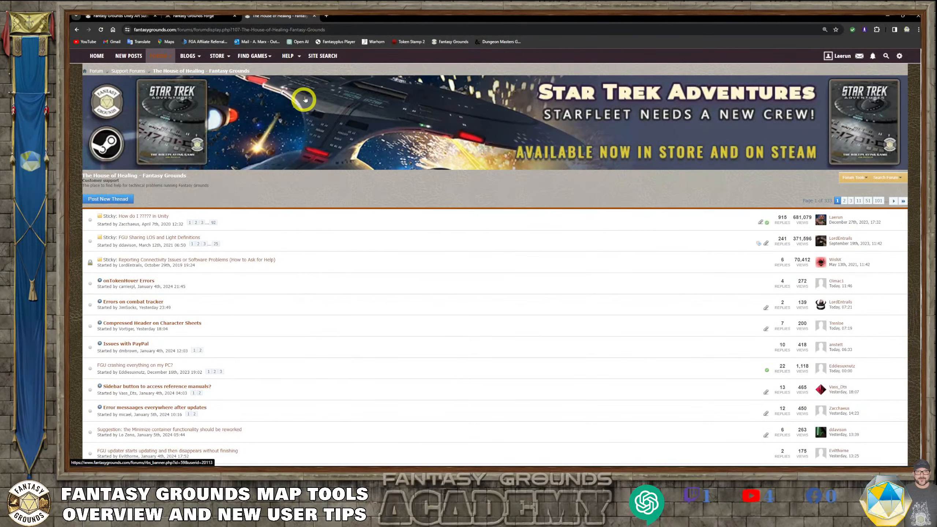
pyautogui.moveTo(167, 59)
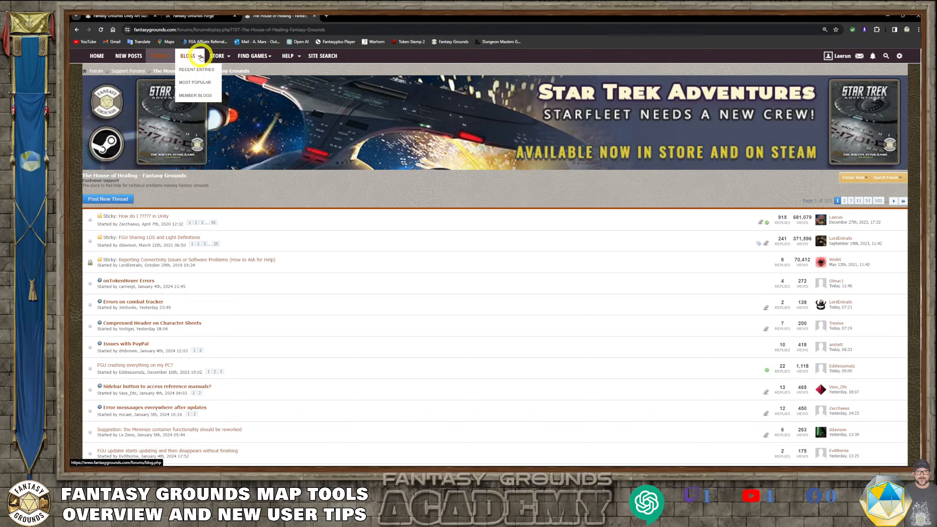
pyautogui.moveTo(221, 57)
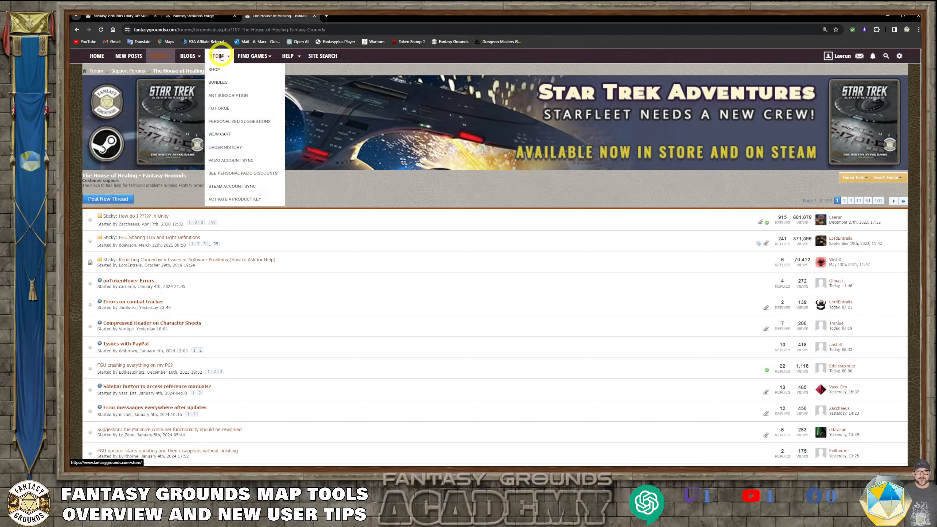
pyautogui.moveTo(249, 60)
# Step: Open the Fantasy Grounds Forge page and browse its listed community items
pyautogui.click(225, 107)
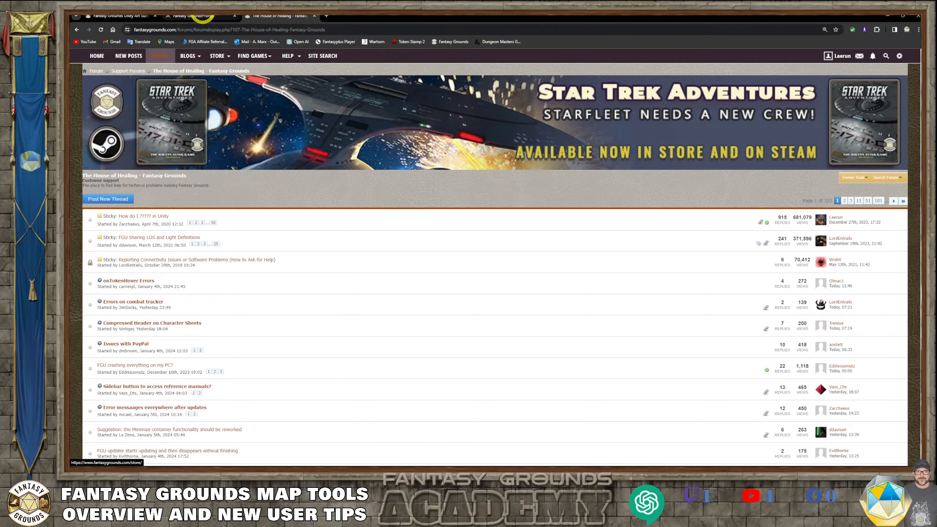
pyautogui.scroll(-3, 414, 199)
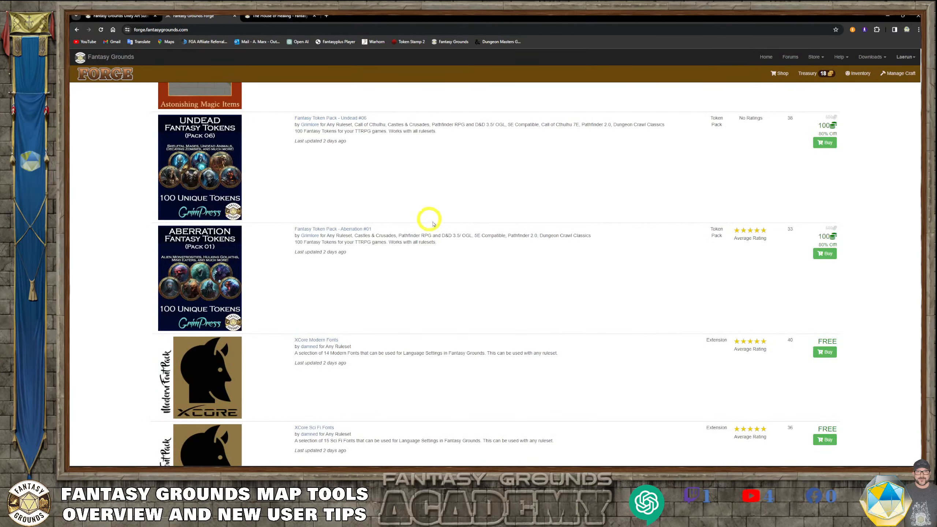
pyautogui.scroll(-2, 428, 217)
pyautogui.scroll(-2, 451, 240)
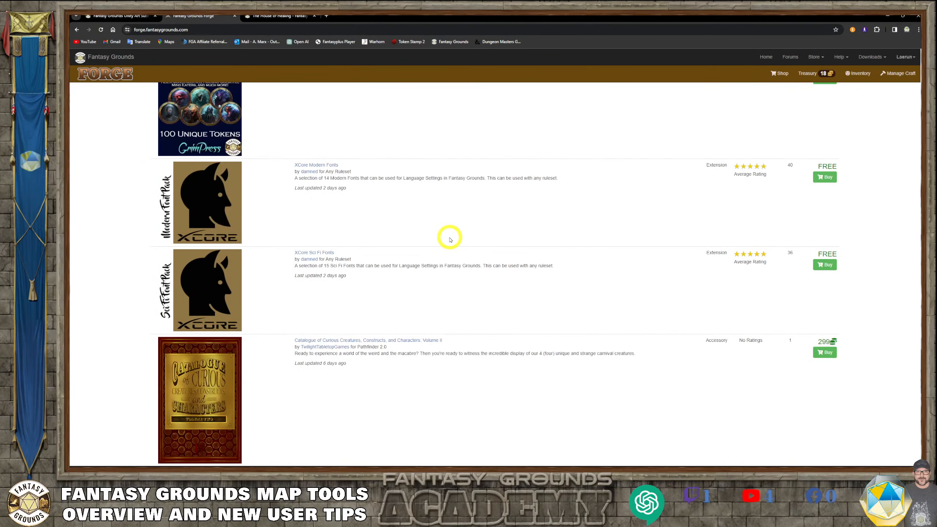
pyautogui.scroll(7, 450, 240)
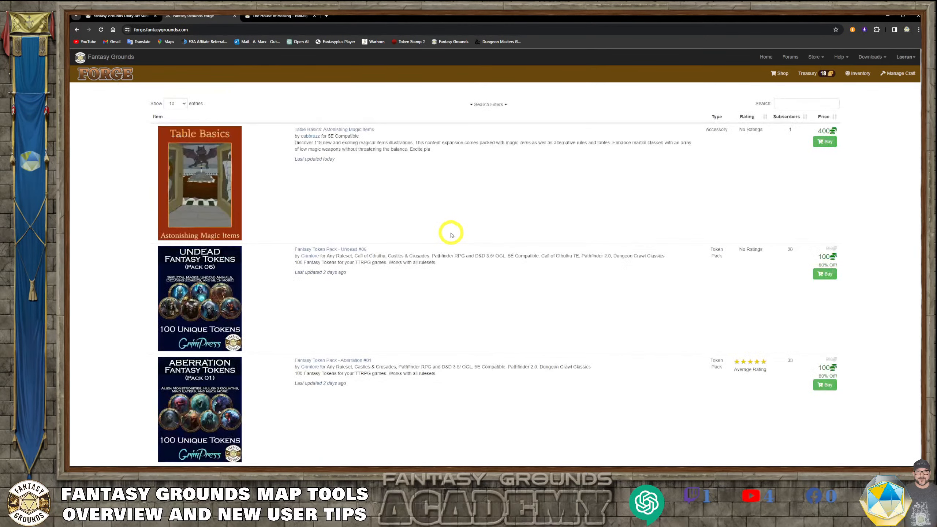
pyautogui.scroll(-1, 258, 225)
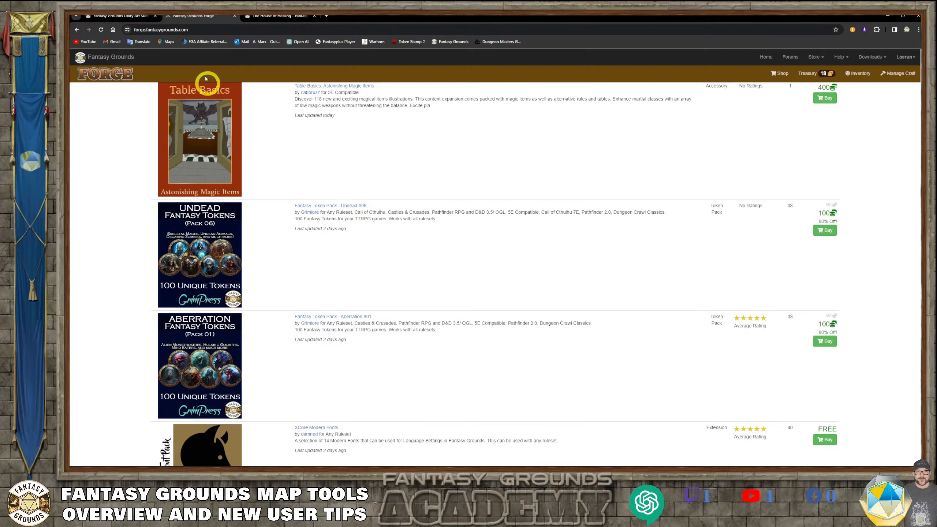
# Step: Open the Fantasy Grounds art subscription page and check the monthly and yearly subscription types
pyautogui.click(145, 16)
pyautogui.scroll(-5, 479, 252)
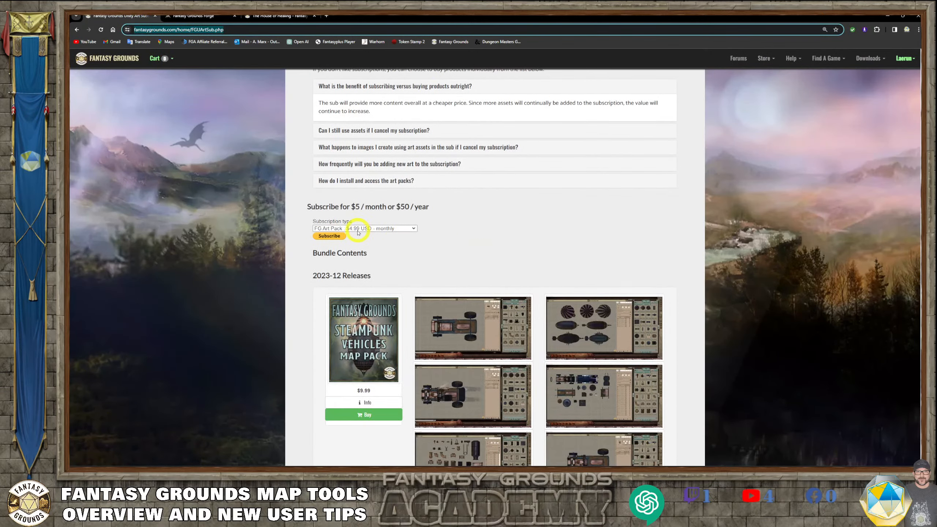
pyautogui.click(413, 231)
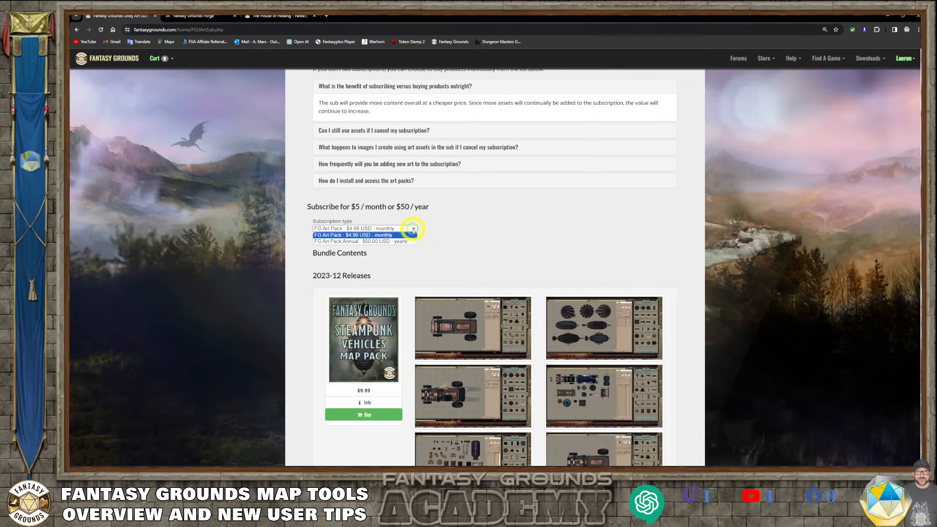
pyautogui.click(412, 242)
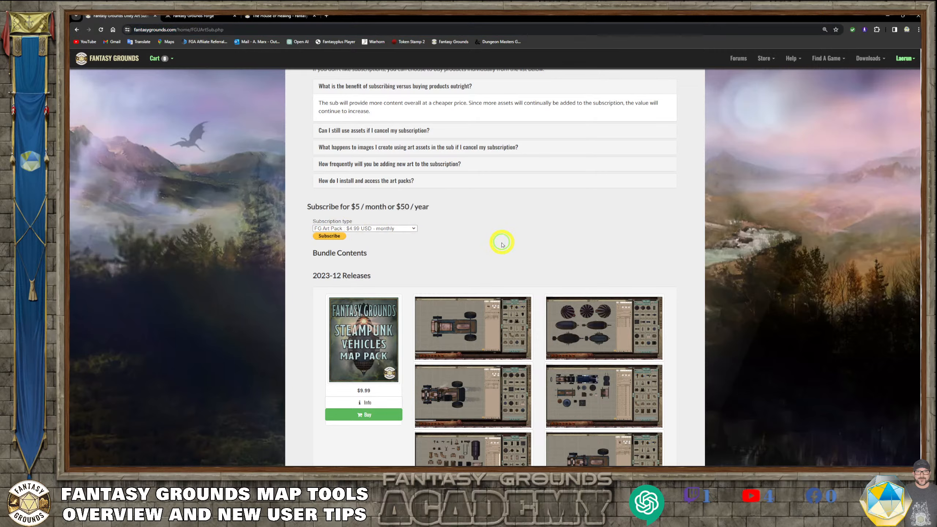
# Step: Browse the art subscription's bundle contents from the 2023-12 releases back to the 2023-01 releases
pyautogui.scroll(-5, 464, 247)
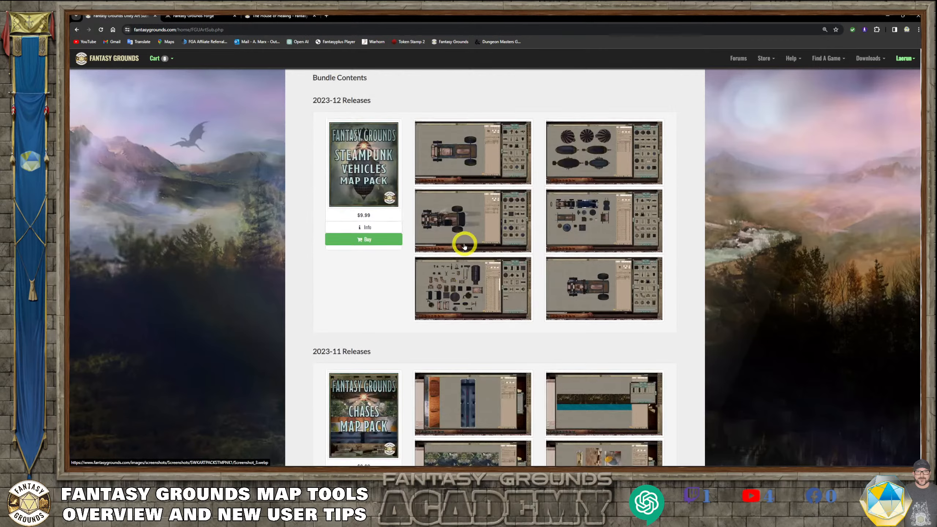
pyautogui.scroll(-3, 464, 245)
pyautogui.scroll(3, 464, 245)
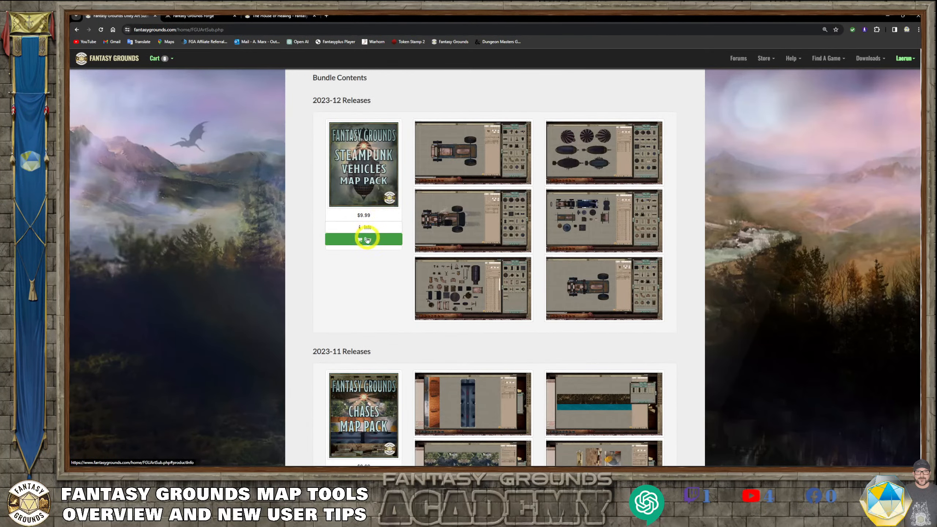
pyautogui.scroll(-6, 383, 251)
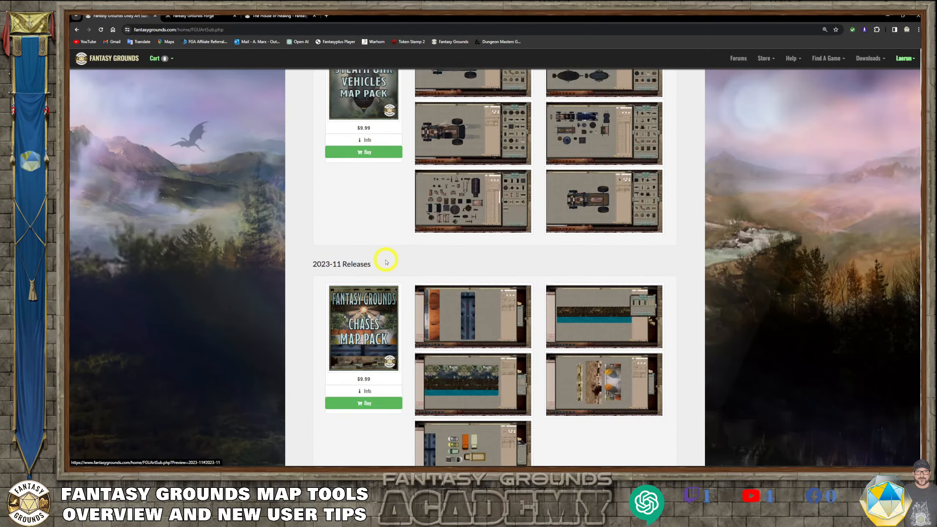
pyautogui.scroll(-5, 386, 254)
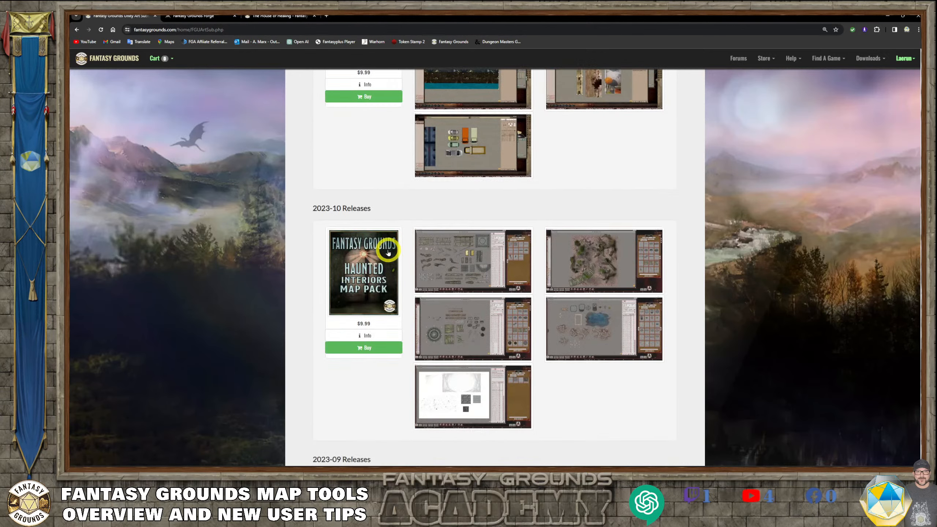
pyautogui.scroll(-10, 383, 257)
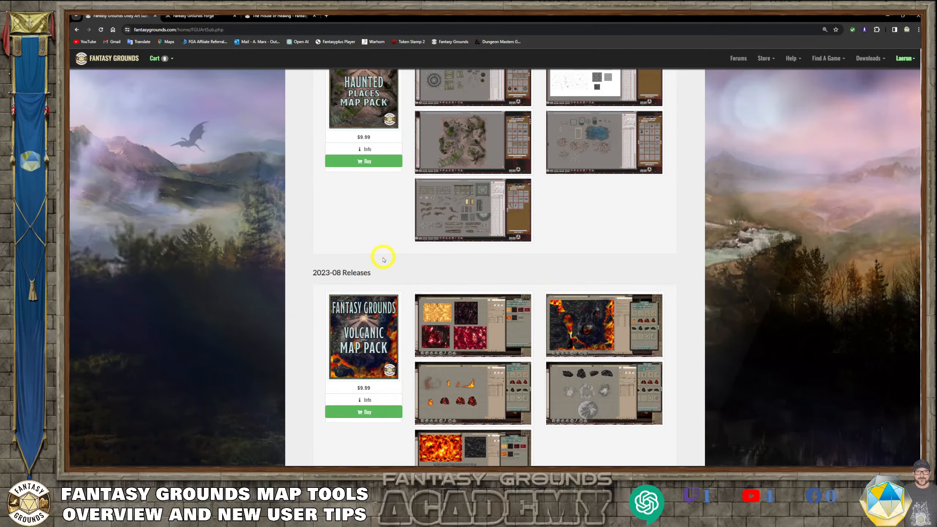
pyautogui.scroll(-2, 383, 258)
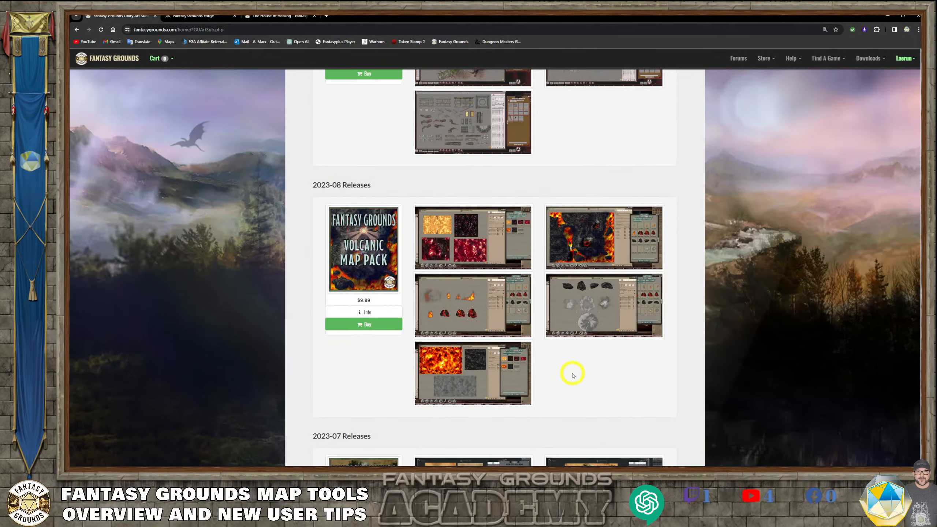
pyautogui.scroll(-11, 572, 375)
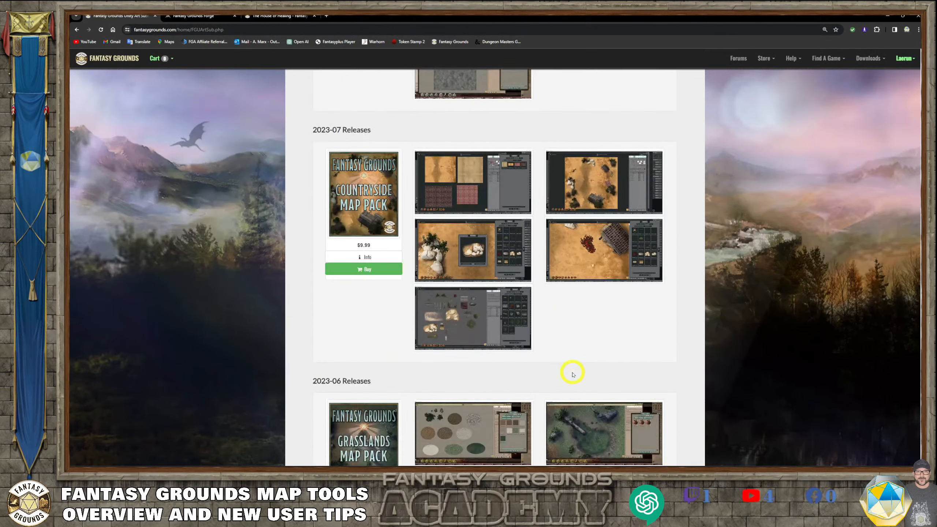
pyautogui.scroll(-6, 572, 374)
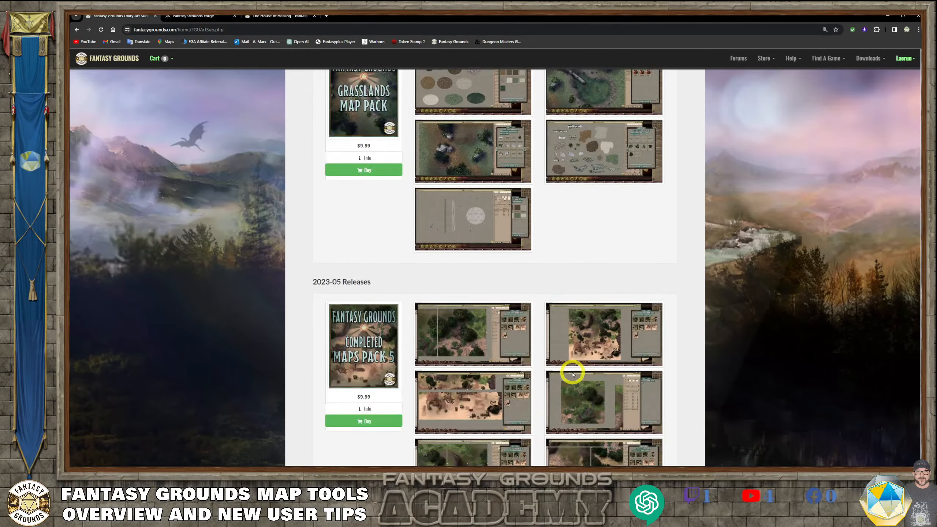
pyautogui.scroll(-6, 572, 374)
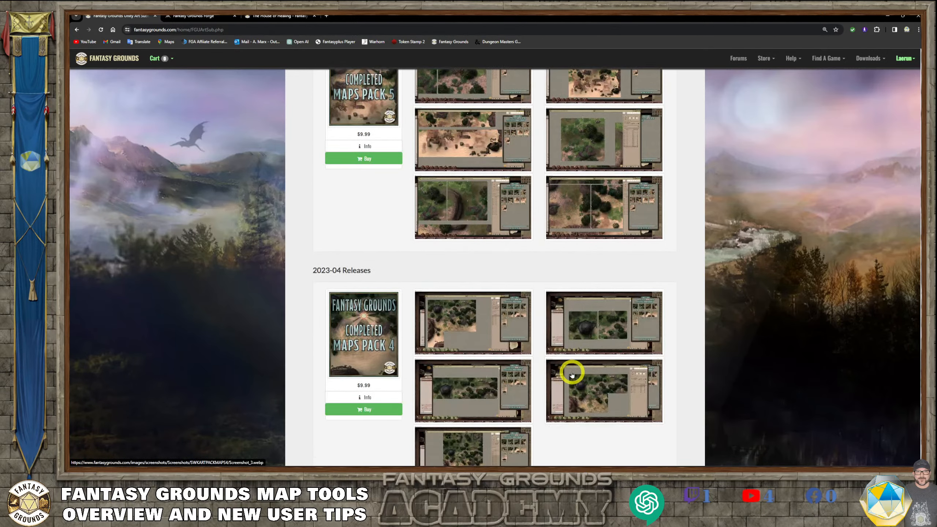
pyautogui.scroll(-6, 572, 373)
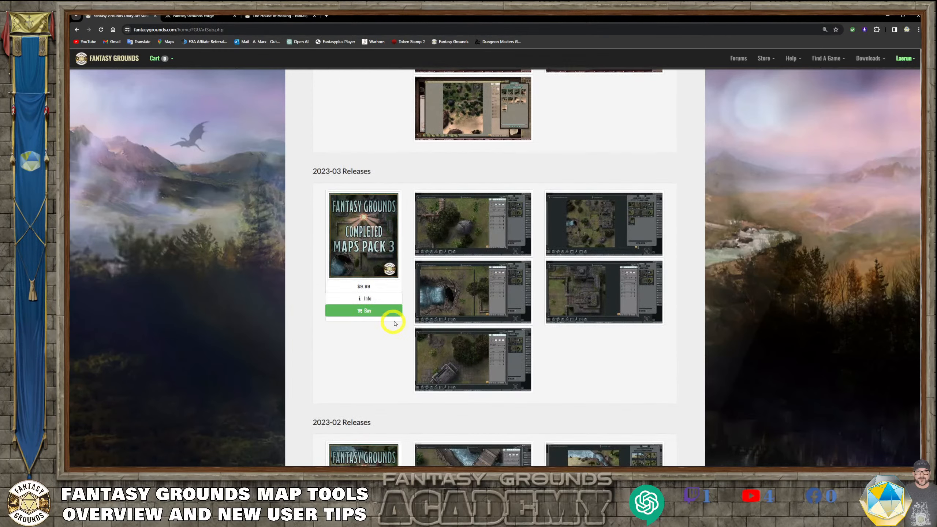
pyautogui.scroll(-8, 406, 320)
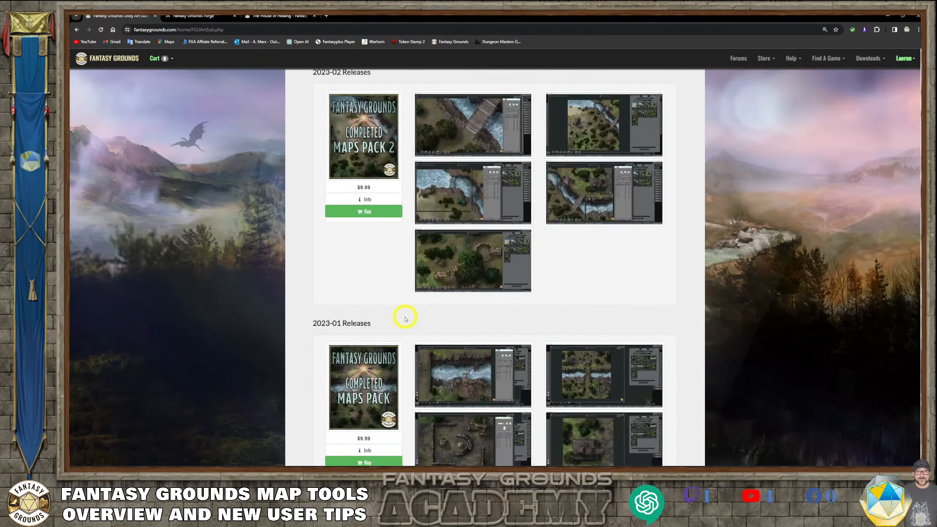
pyautogui.scroll(-2, 406, 319)
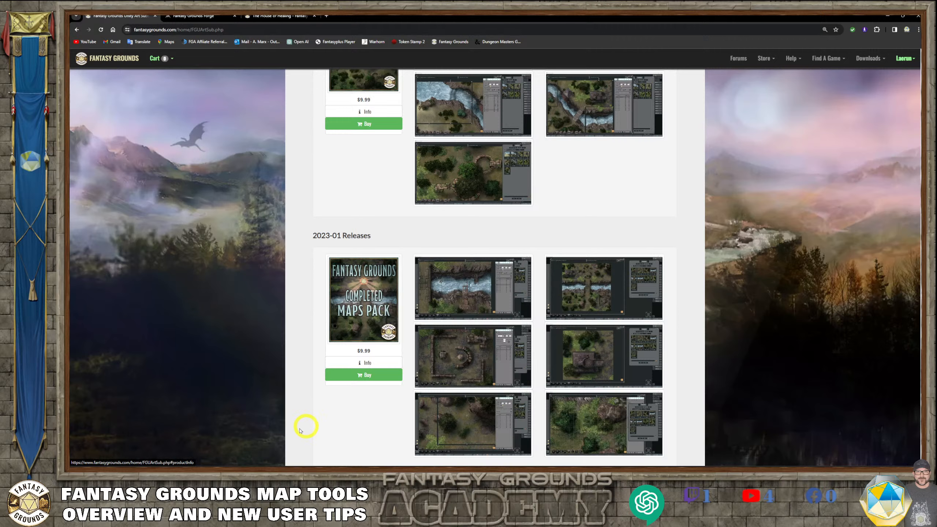
# Step: Switch back to Fantasy Grounds, open the asset library and move its window over the combat tracker and options windows
pyautogui.moveTo(204, 466)
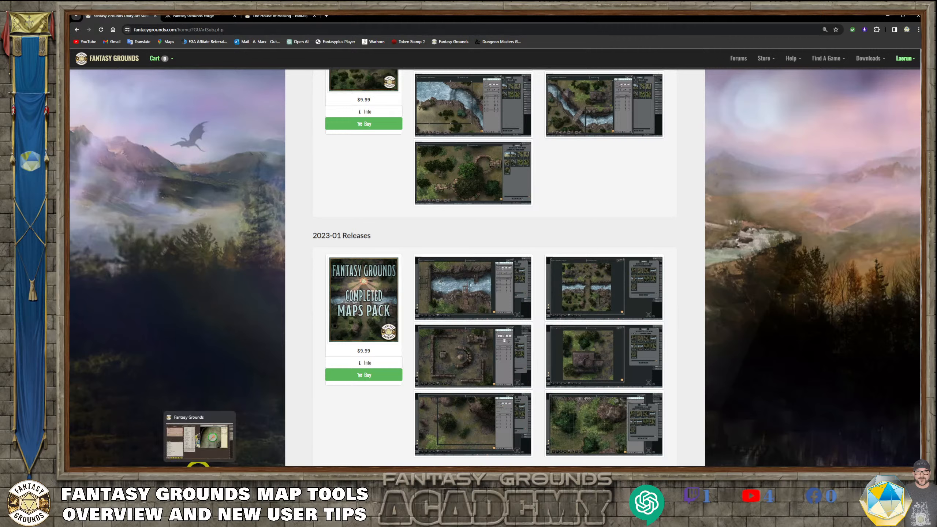
pyautogui.click(197, 465)
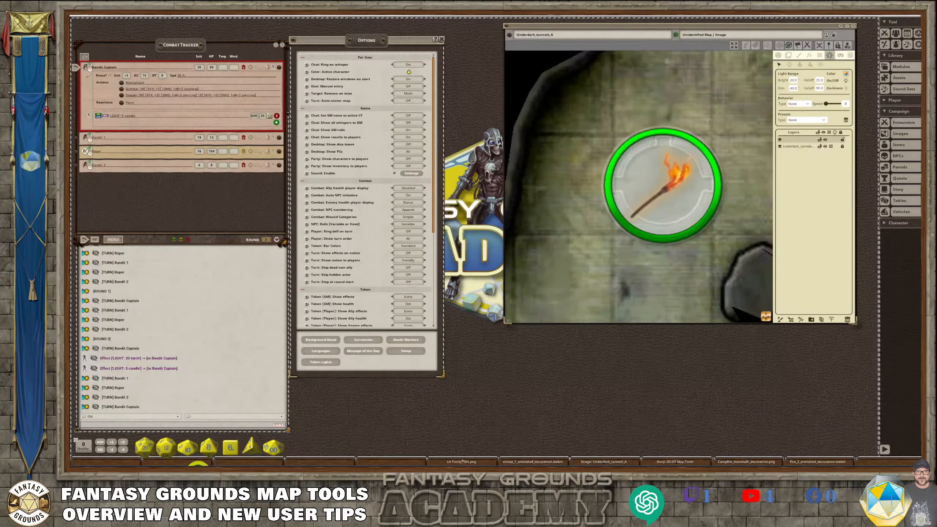
pyautogui.click(899, 78)
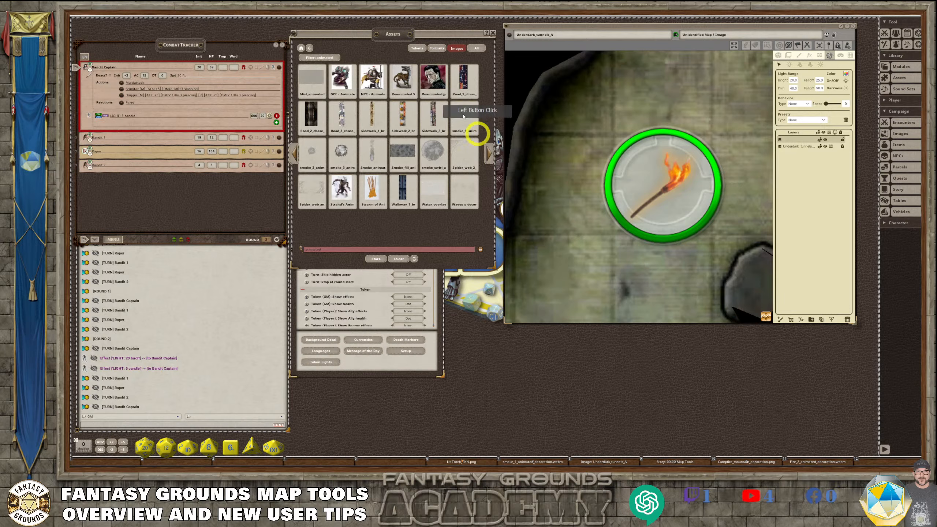
pyautogui.moveTo(388, 35); pyautogui.dragTo(354, 76)
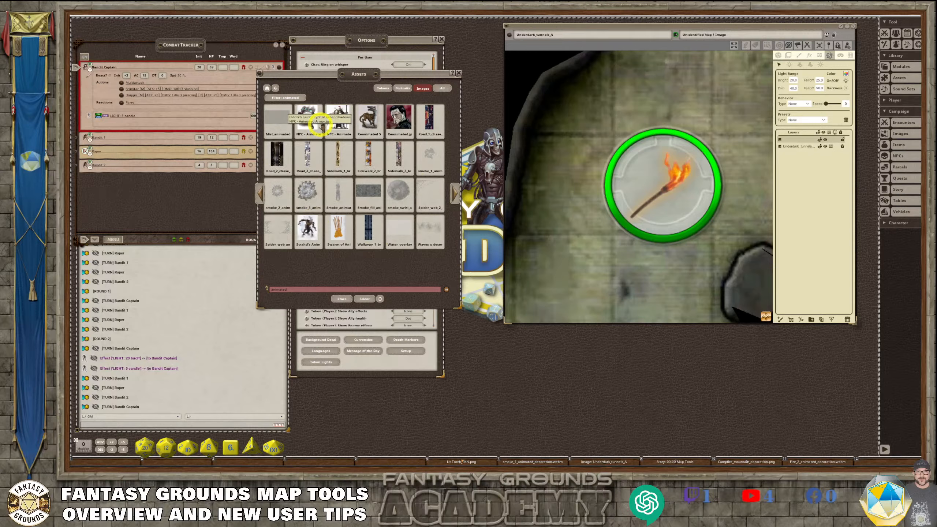
# Step: Clear the "animated" filter and search the image assets for "FG"
pyautogui.click(308, 290)
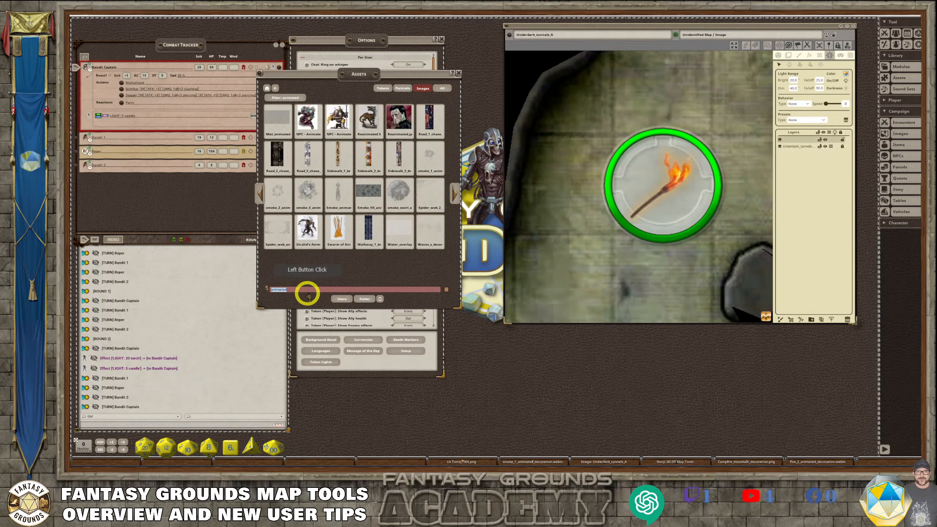
pyautogui.press('BackSpace')
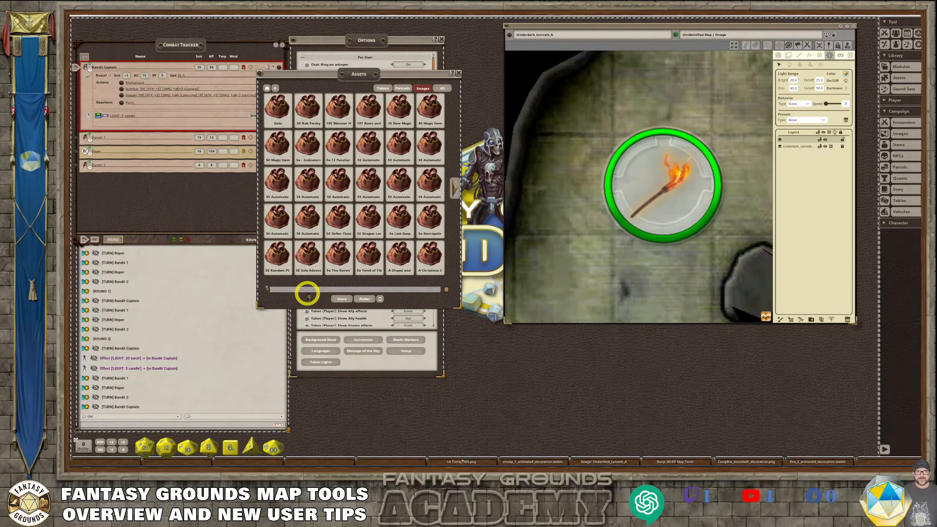
pyautogui.press('shift')
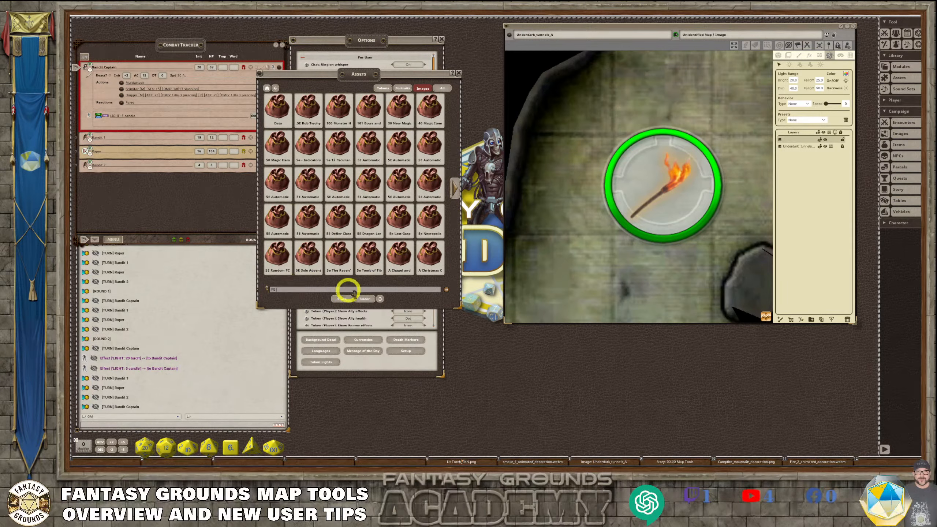
pyautogui.click(273, 290)
pyautogui.write('FG')
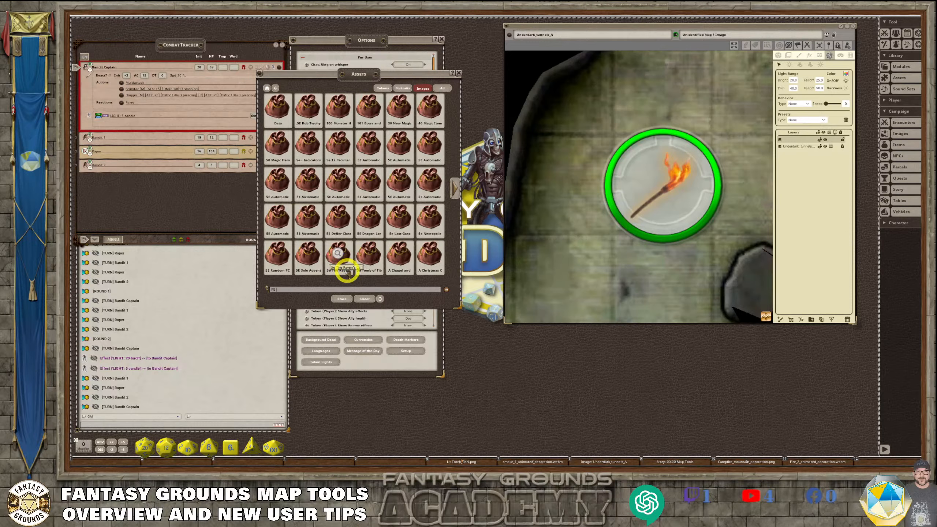
pyautogui.press('Return')
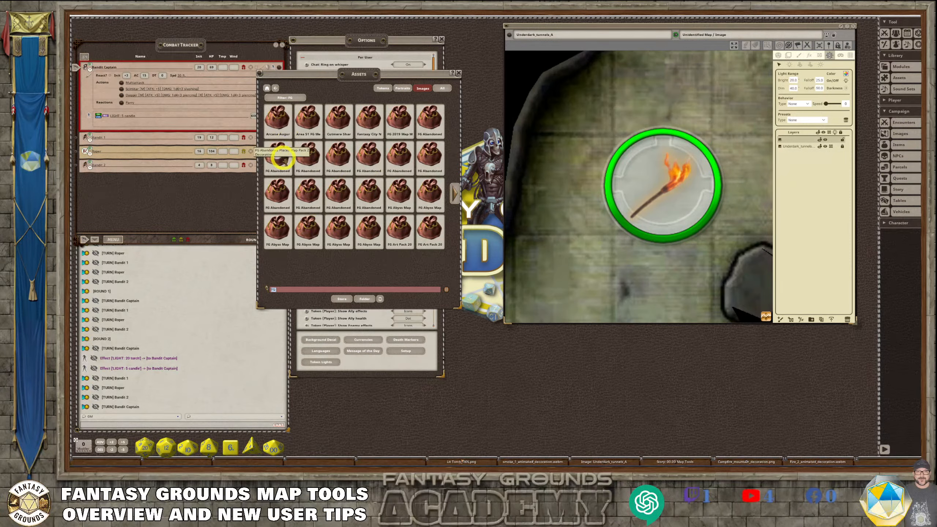
# Step: Enlarge the asset library window and open the Effects folder of the FG Coastal Map Pack
pyautogui.moveTo(460, 308); pyautogui.dragTo(590, 331)
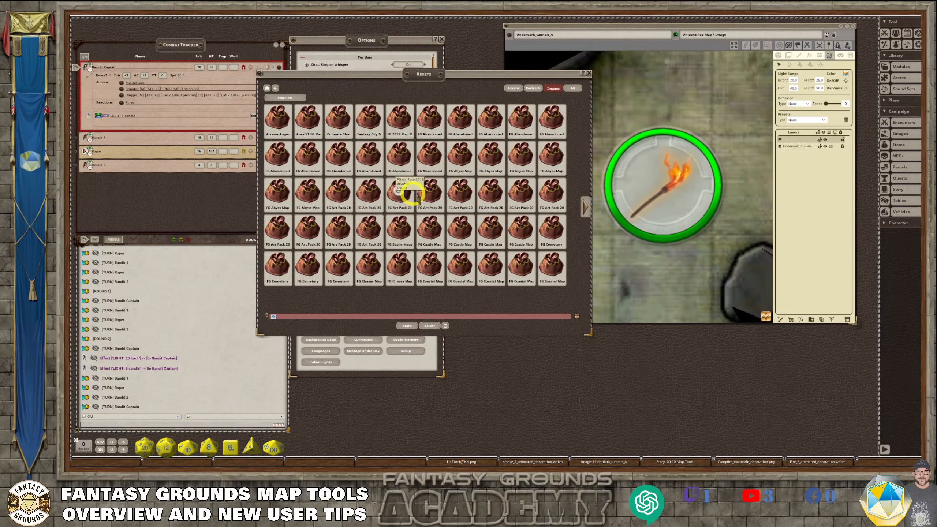
pyautogui.click(524, 263)
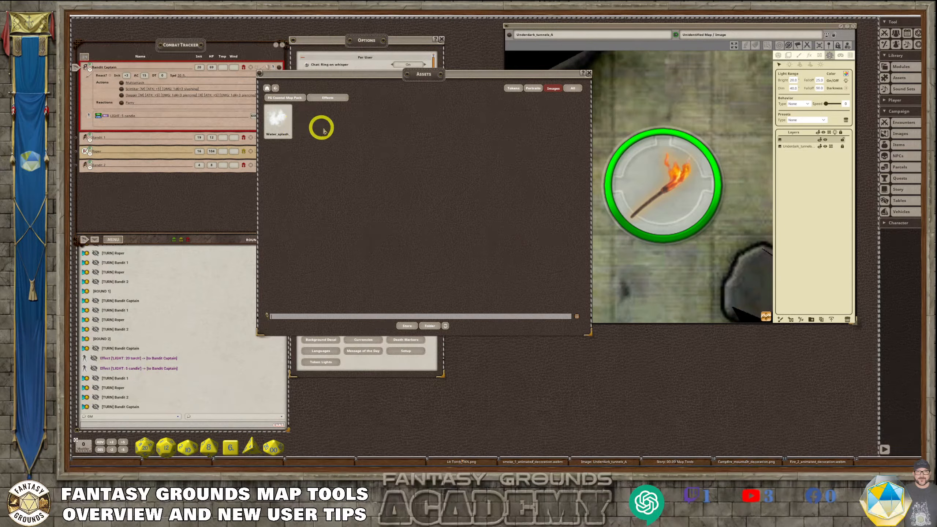
# Step: Leave the Effects folder and clear the "FG" filter to list all image asset folders
pyautogui.click(276, 88)
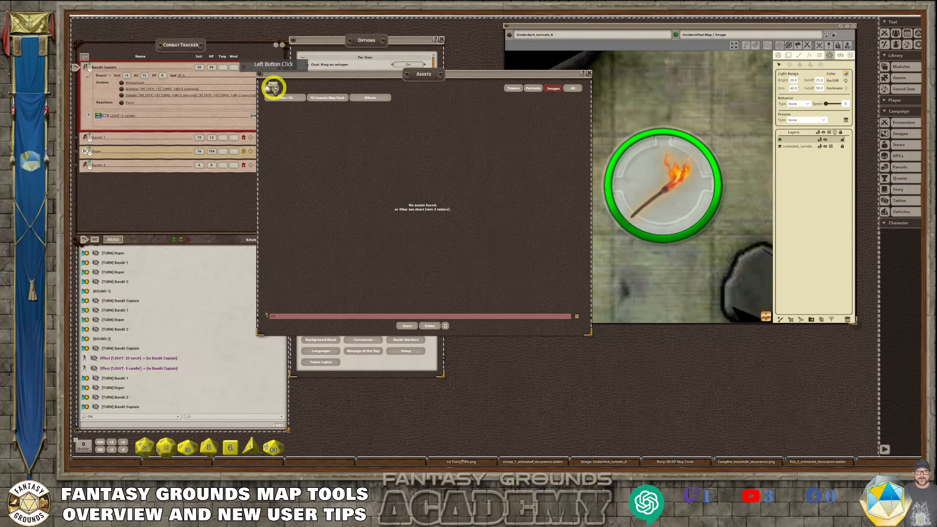
pyautogui.click(297, 98)
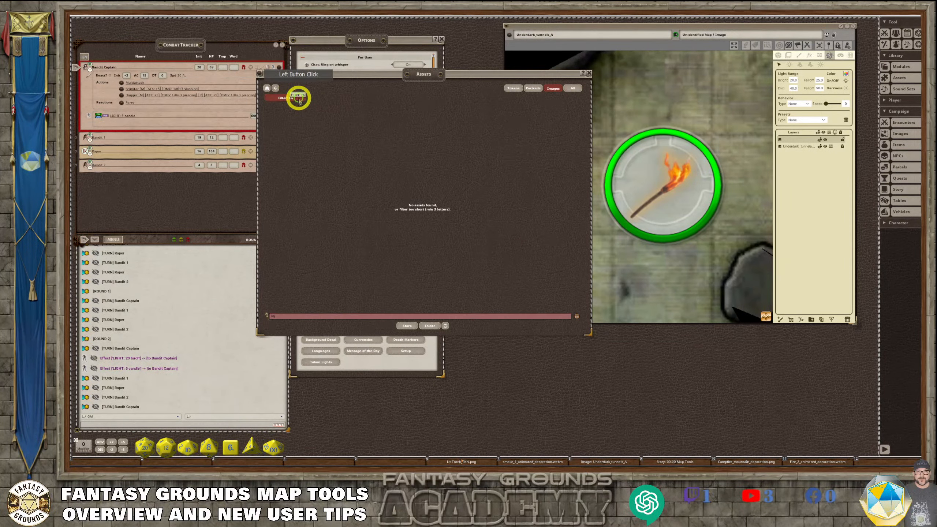
pyautogui.click(310, 120)
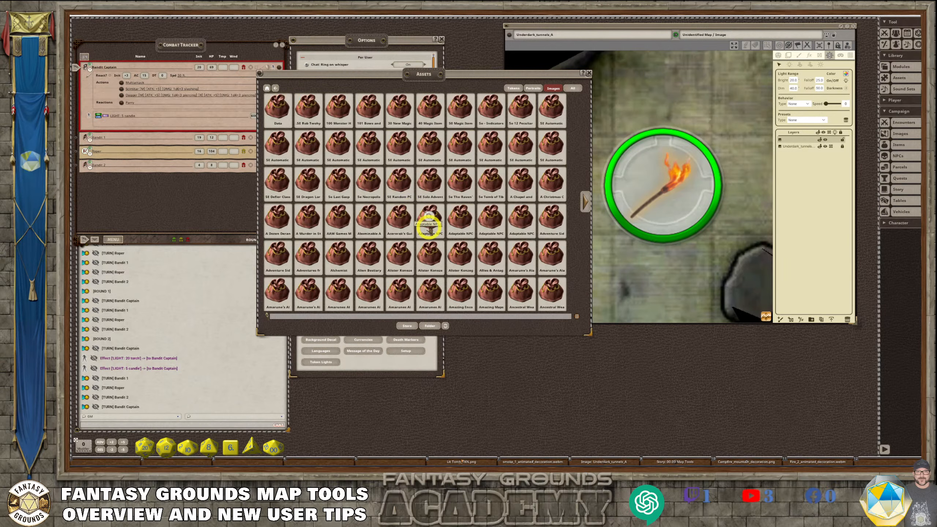
pyautogui.scroll(-1, 450, 238)
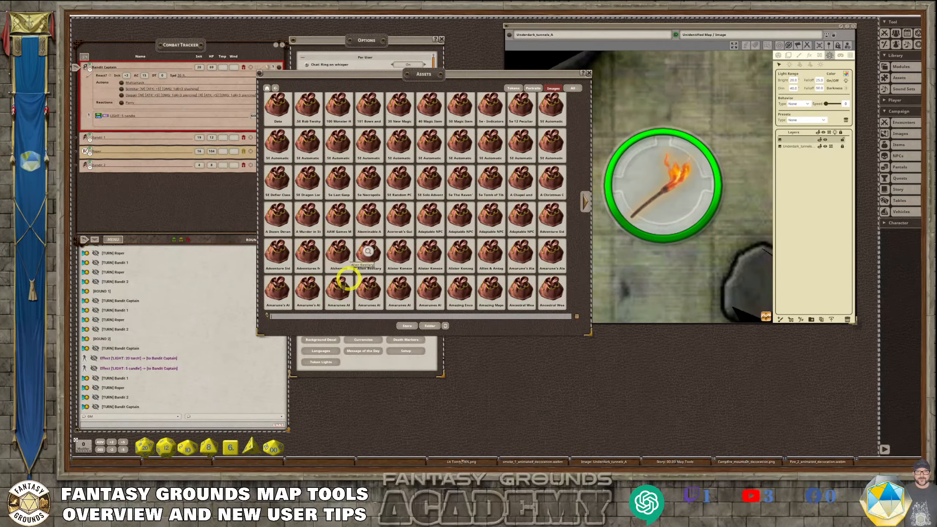
# Step: Search the image assets for "FG", view the Tiles folder of the FG Abyss Map Pack, and close the asset library
pyautogui.click(307, 314)
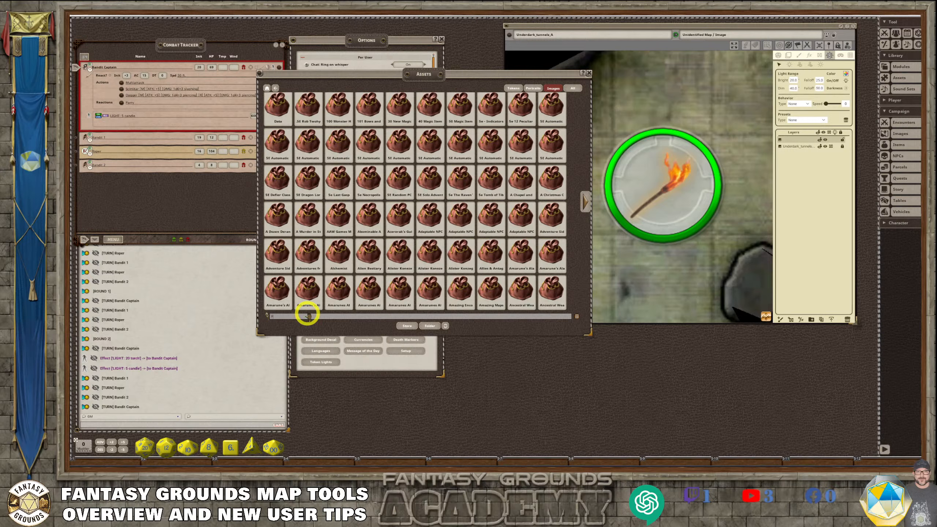
pyautogui.write('FG')
pyautogui.press('Return')
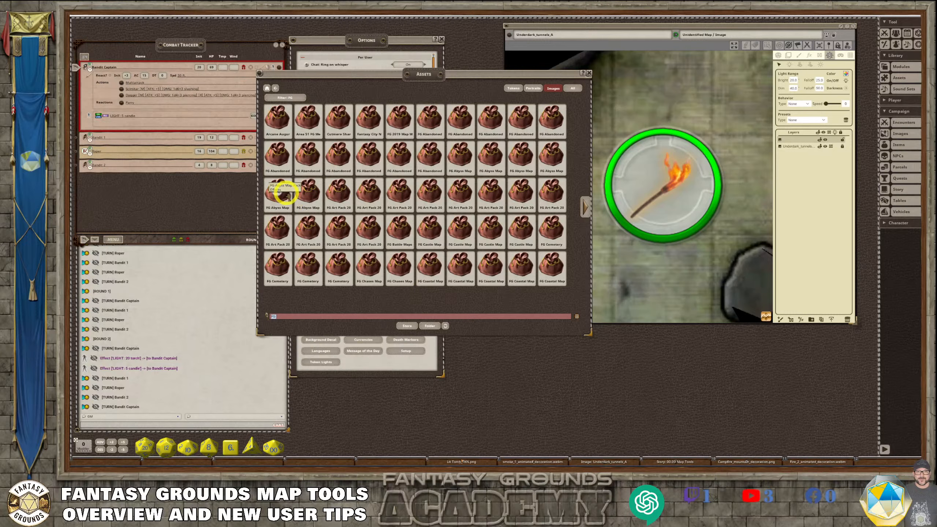
pyautogui.click(302, 192)
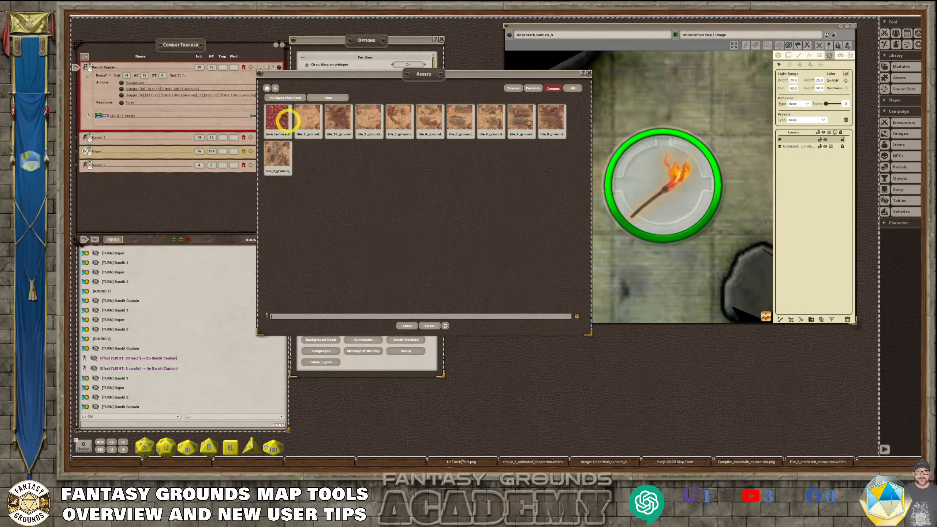
pyautogui.moveTo(397, 75); pyautogui.dragTo(433, 91)
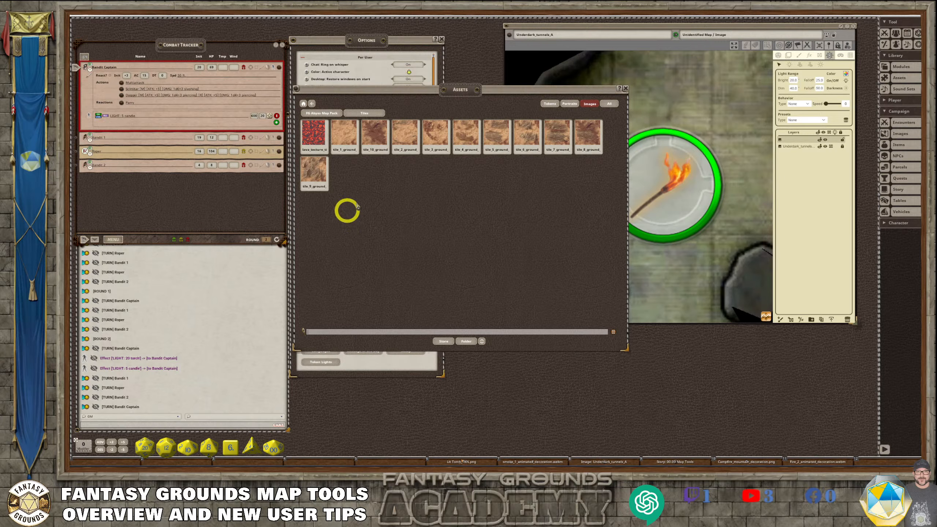
pyautogui.click(625, 89)
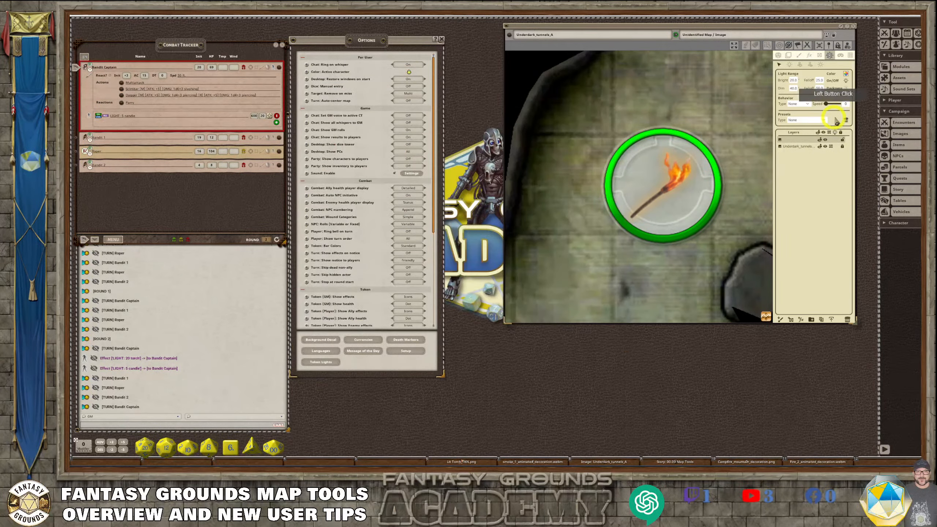
# Step: Reopen the asset library, view the top-level folders for all assets and for images only, and close it
pyautogui.click(885, 79)
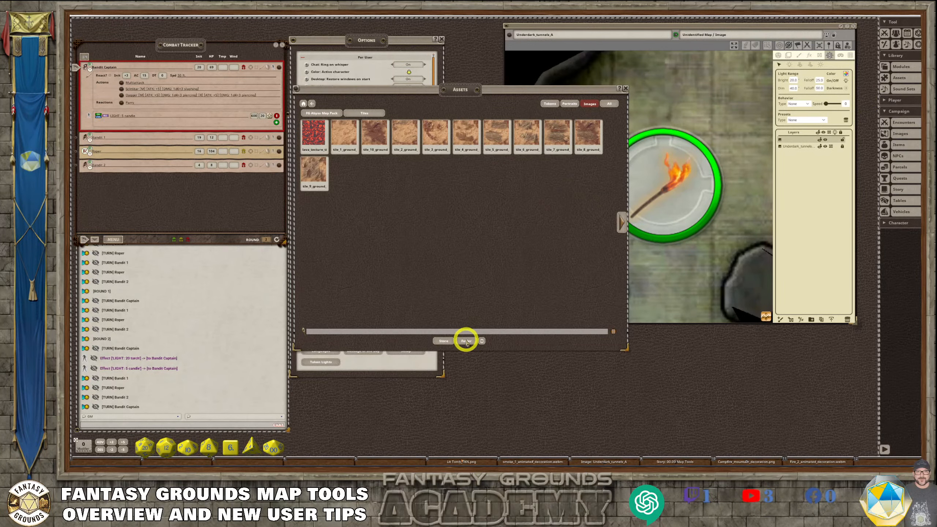
pyautogui.click(304, 104)
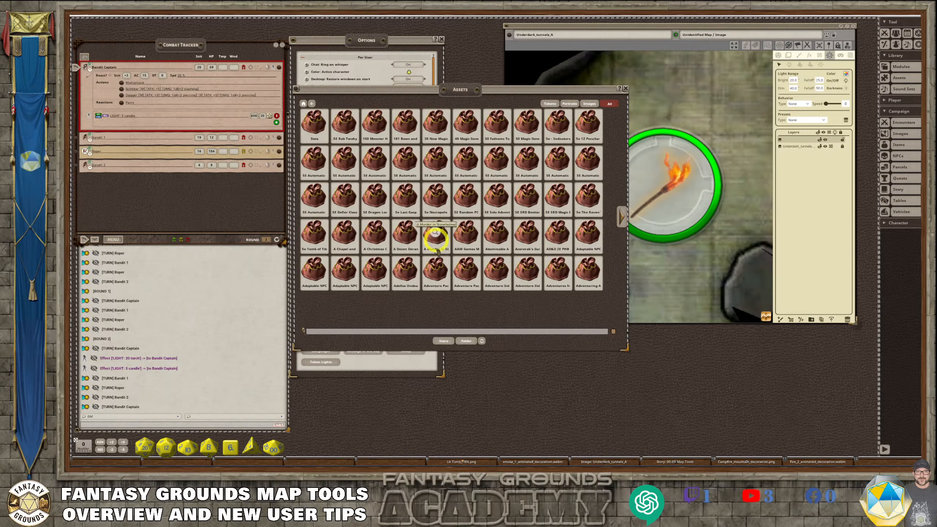
pyautogui.click(589, 104)
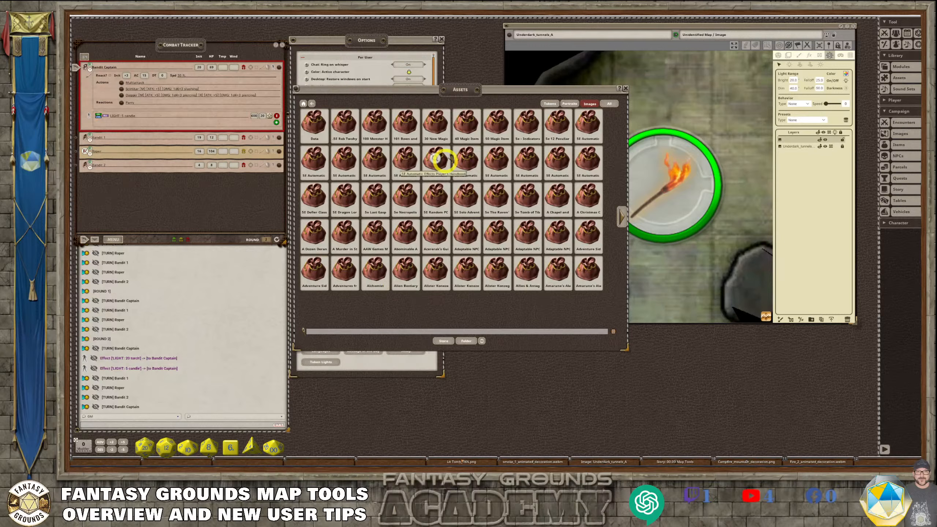
pyautogui.click(625, 88)
pyautogui.scroll(-3, 733, 249)
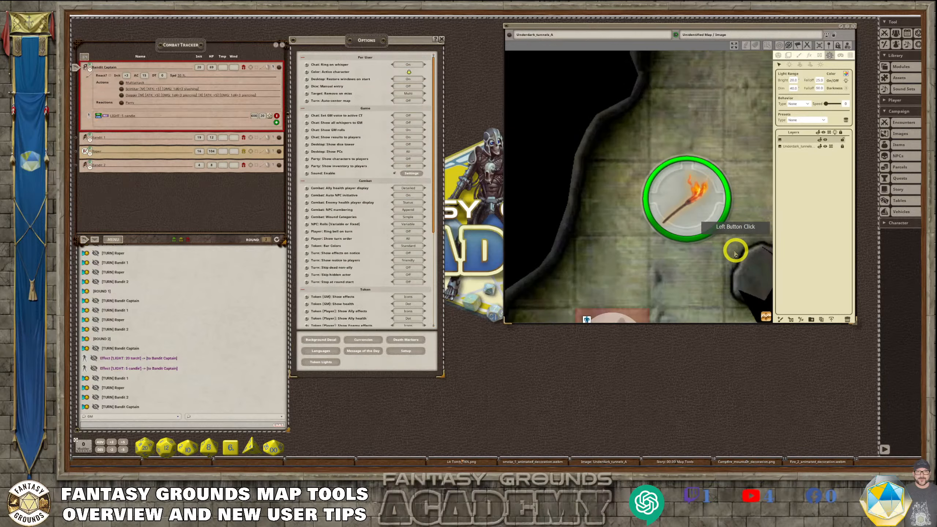
pyautogui.moveTo(768, 318); pyautogui.dragTo(854, 331)
pyautogui.scroll(-4, 690, 269)
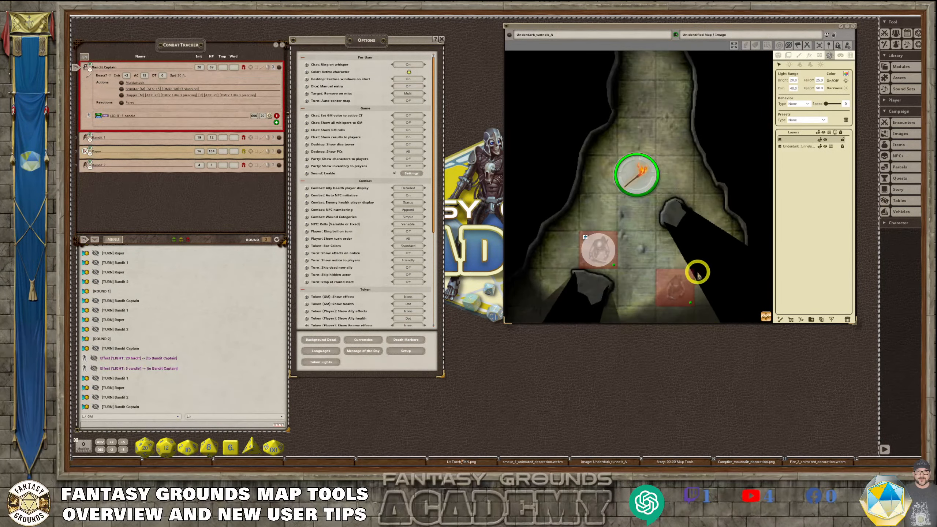
pyautogui.scroll(4, 693, 273)
pyautogui.scroll(-2, 607, 185)
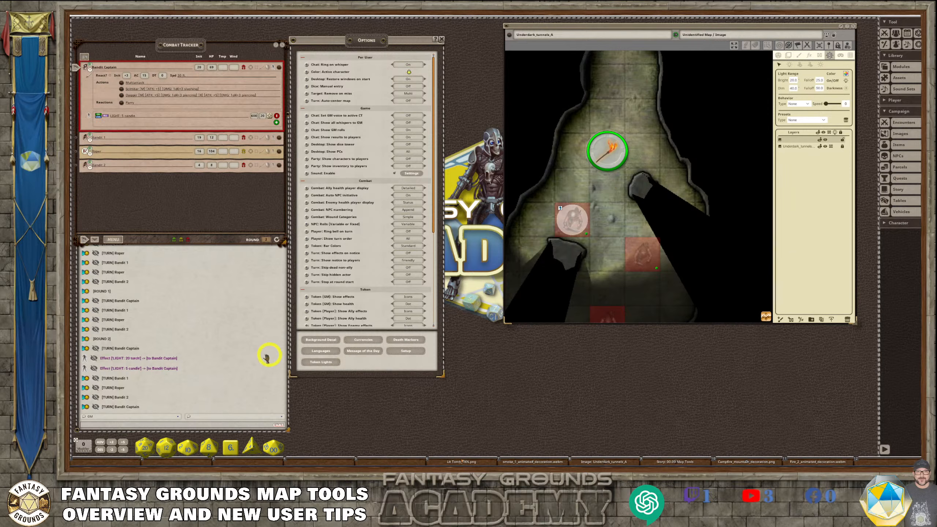
# Step: Switch to the browser, view the Fantasy Grounds Forge and The House of Healing forum pages, and return to Fantasy Grounds
pyautogui.moveTo(226, 464)
pyautogui.click(229, 443)
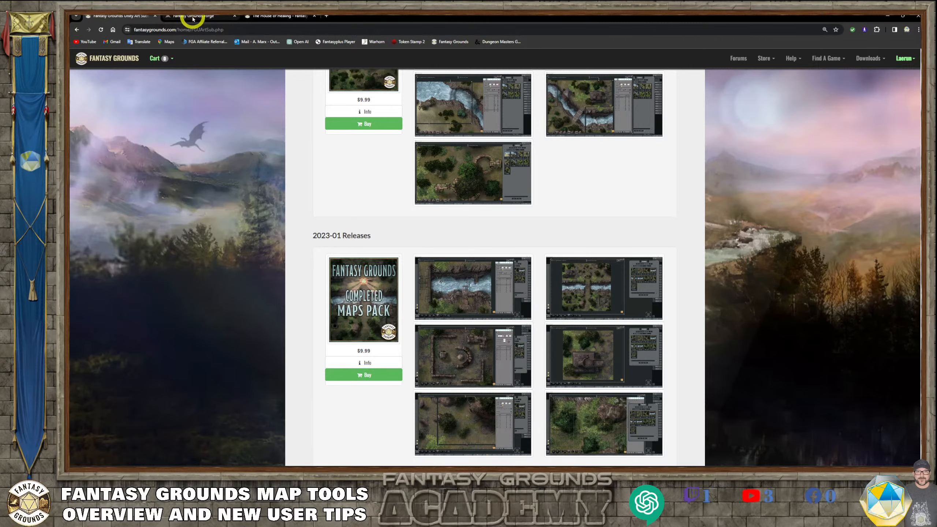
pyautogui.click(171, 15)
pyautogui.click(275, 17)
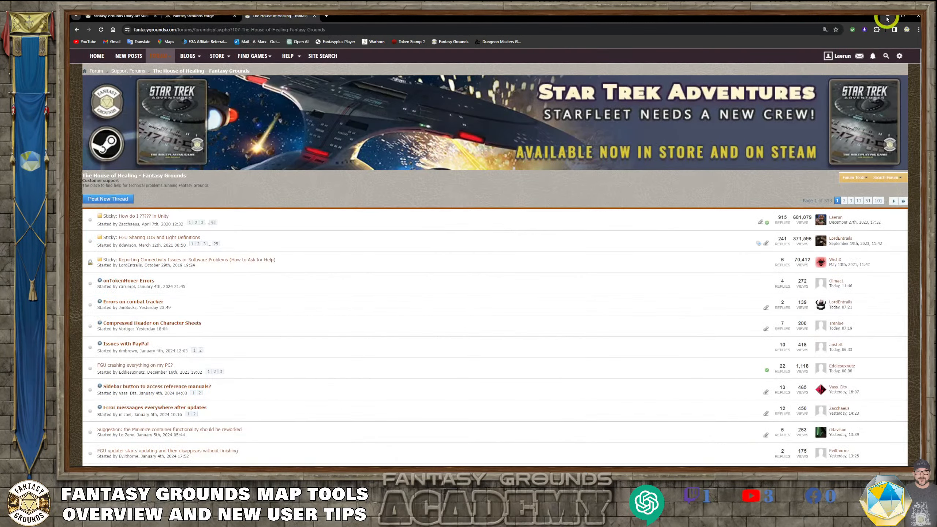
pyautogui.click(887, 18)
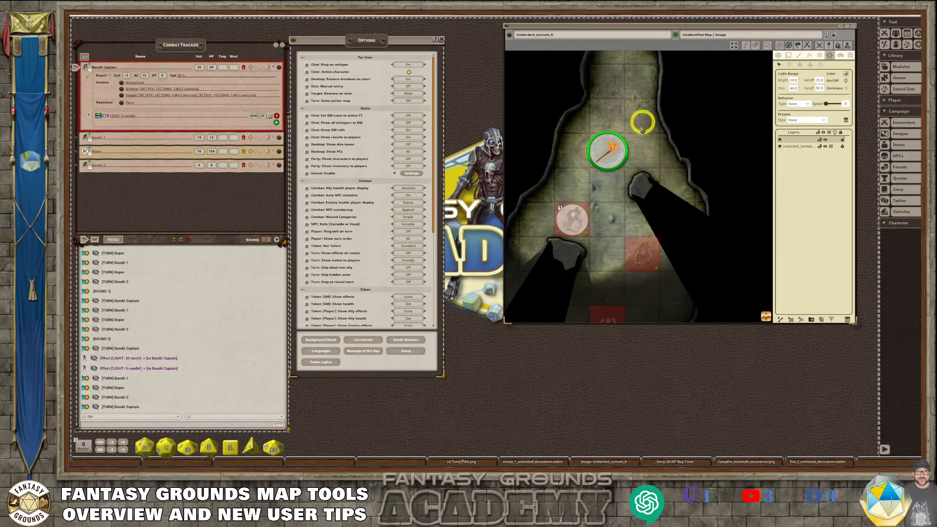
# Step: Disable line of sight and lighting on the Underdark tunnels map
pyautogui.scroll(-5, 598, 220)
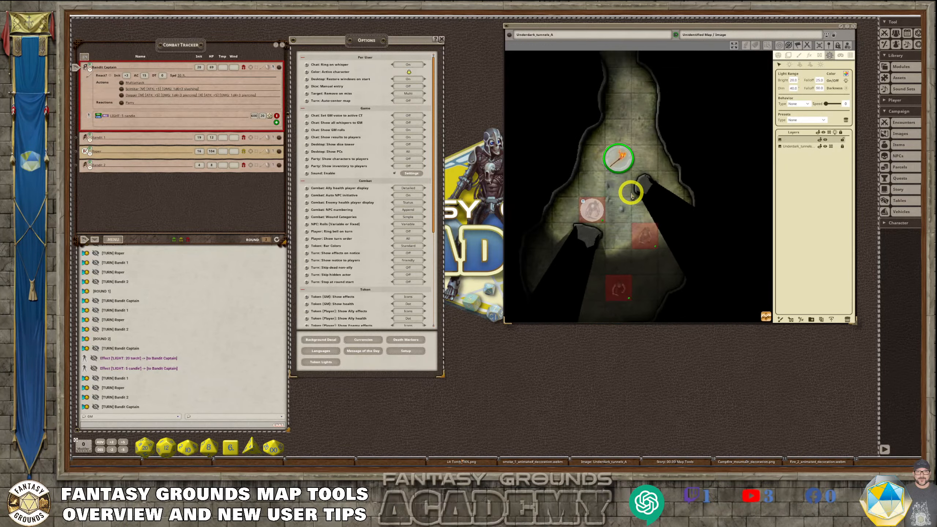
pyautogui.click(778, 55)
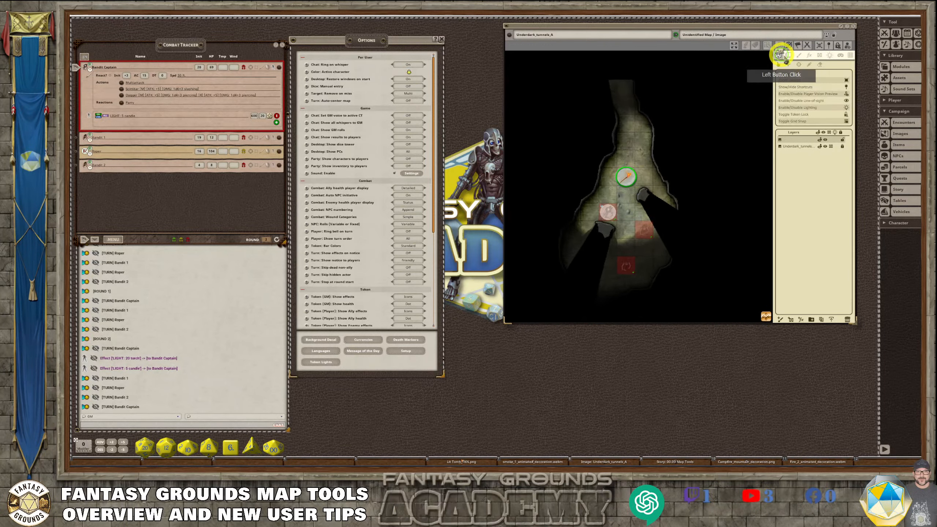
pyautogui.click(846, 100)
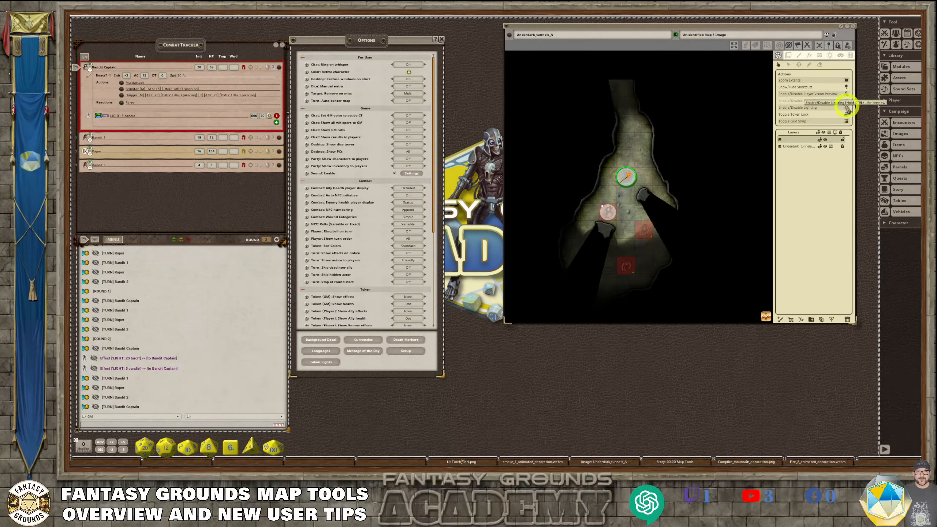
pyautogui.click(846, 106)
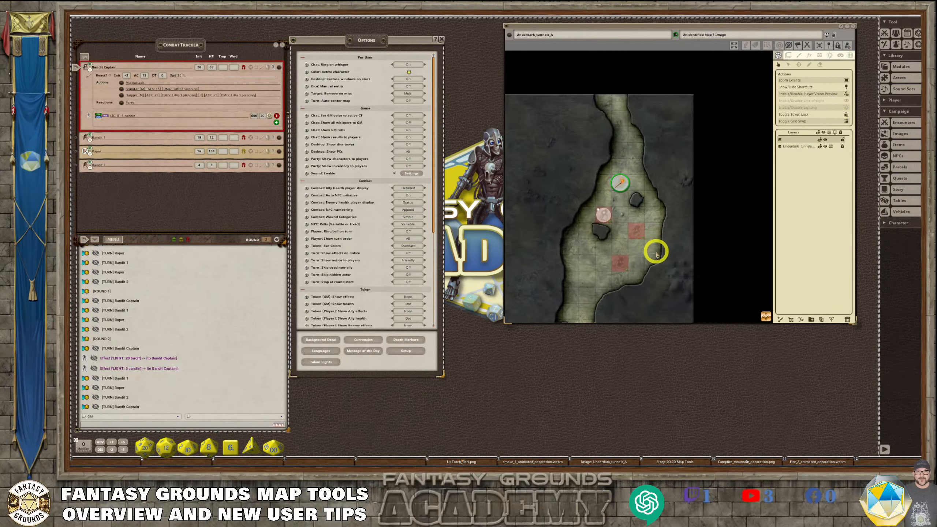
# Step: Move the Underdark tunnels map window closer to the Options window, keeping the tokens in view
pyautogui.moveTo(763, 318); pyautogui.dragTo(710, 332)
pyautogui.scroll(1, 558, 237)
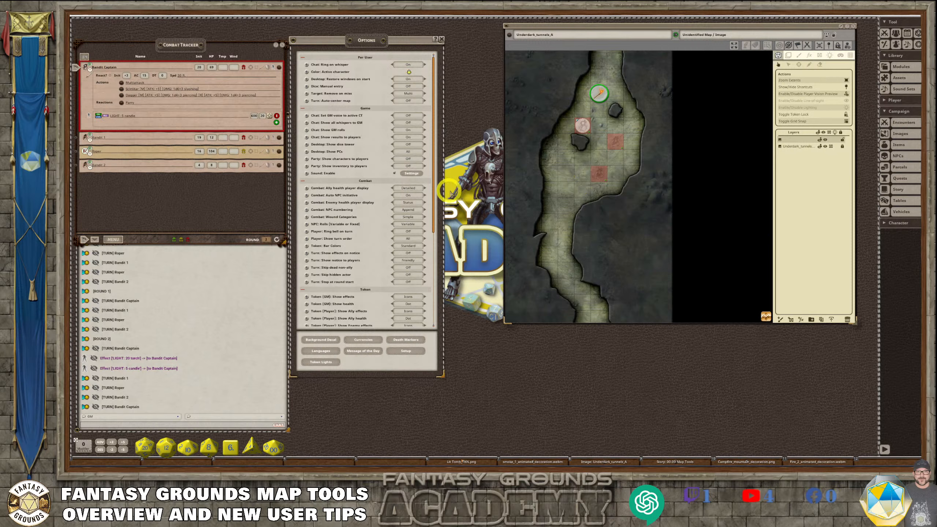
pyautogui.click(580, 123)
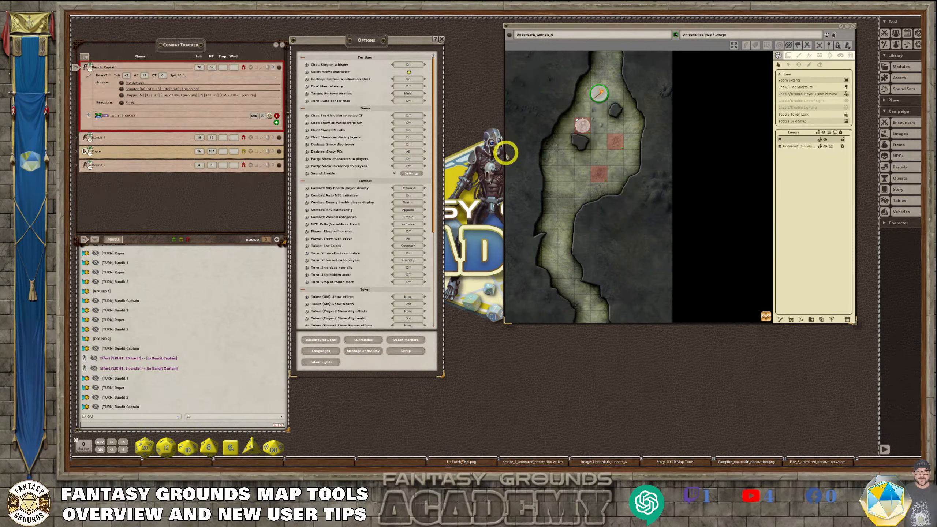
pyautogui.moveTo(652, 27); pyautogui.dragTo(617, 31)
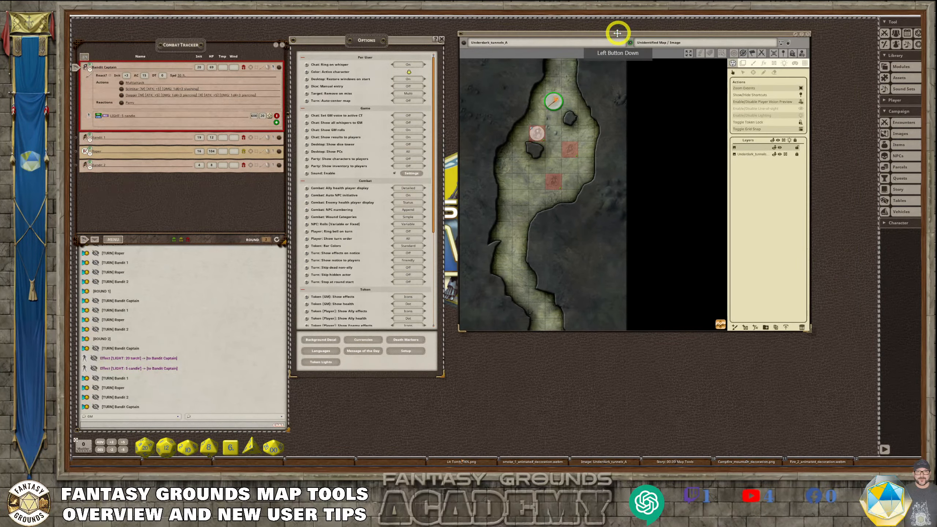
pyautogui.scroll(2, 541, 116)
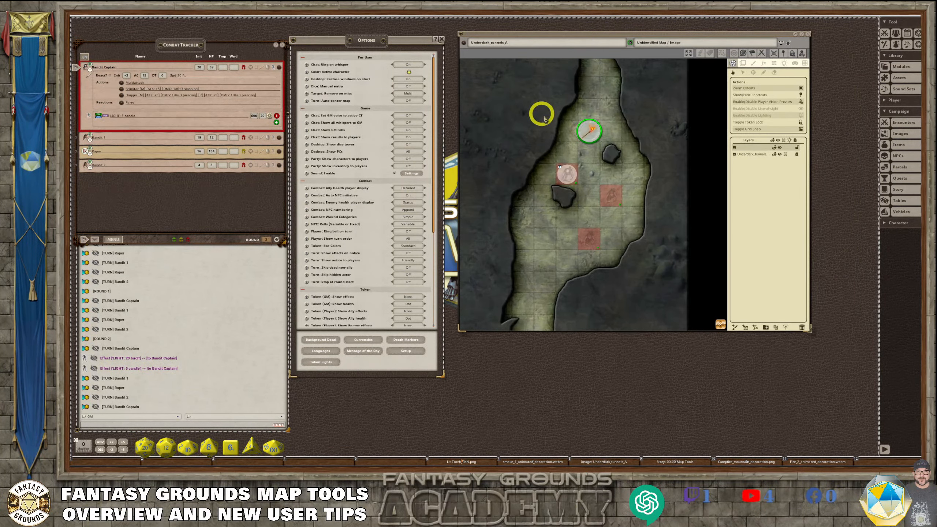
# Step: Use the Share Record option on the Underdark tunnels map
pyautogui.rightClick(462, 44)
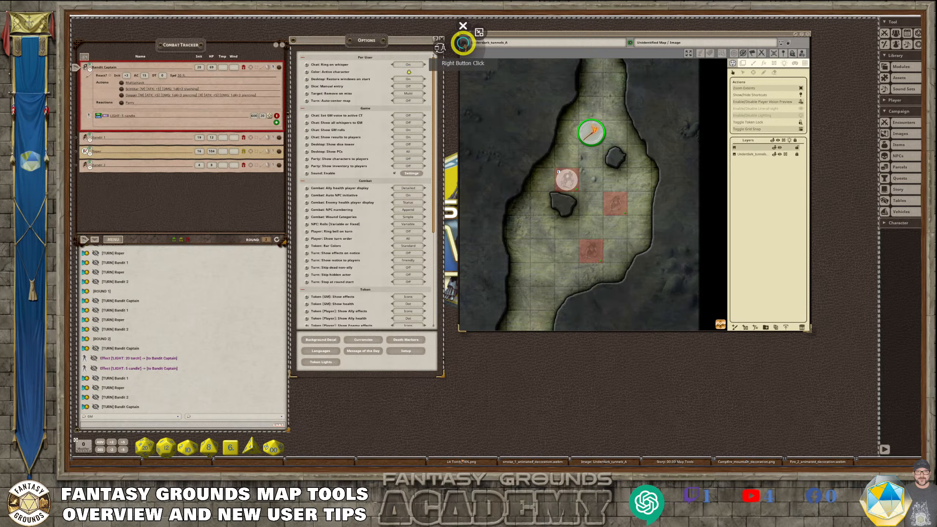
pyautogui.click(437, 47)
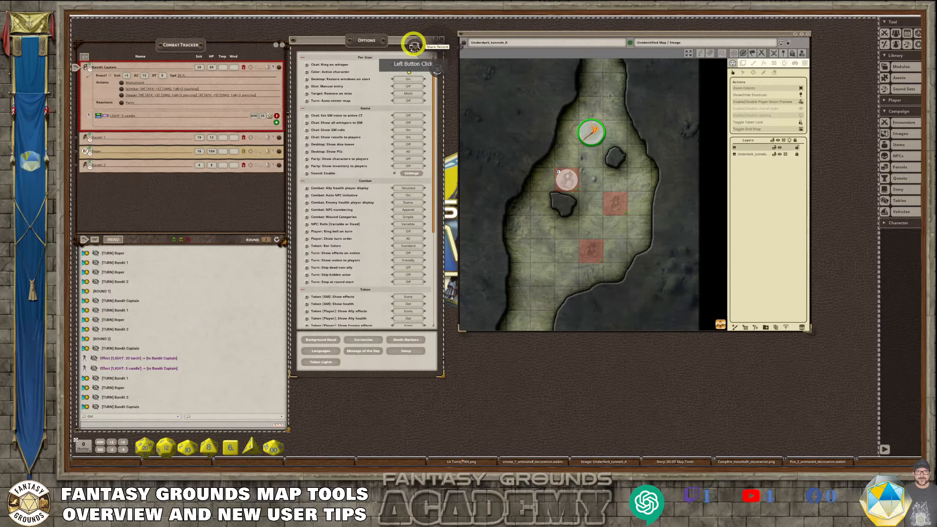
pyautogui.click(427, 47)
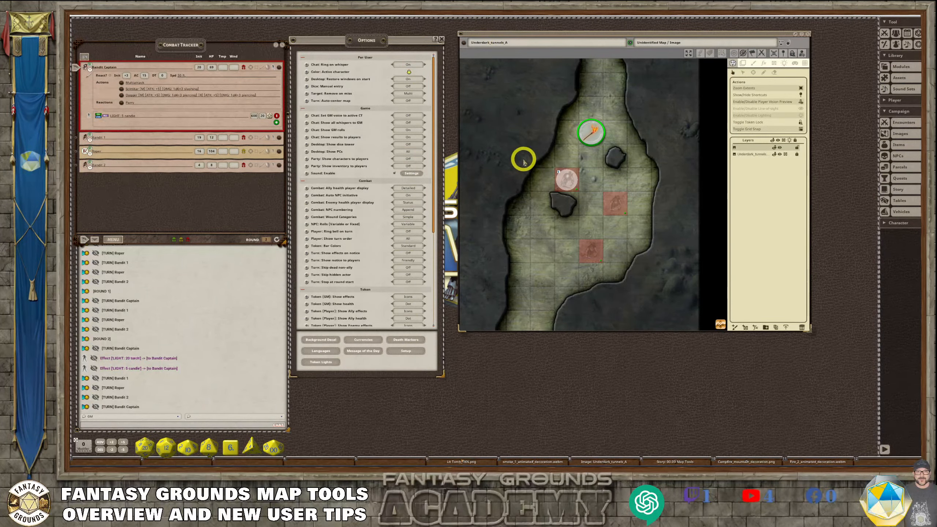
pyautogui.scroll(1, 522, 160)
pyautogui.scroll(-1, 608, 207)
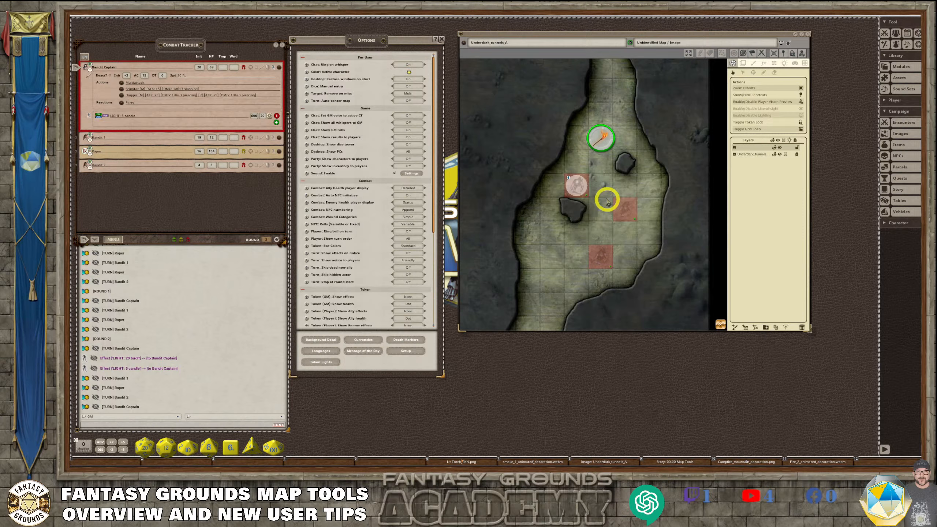
pyautogui.scroll(1, 607, 201)
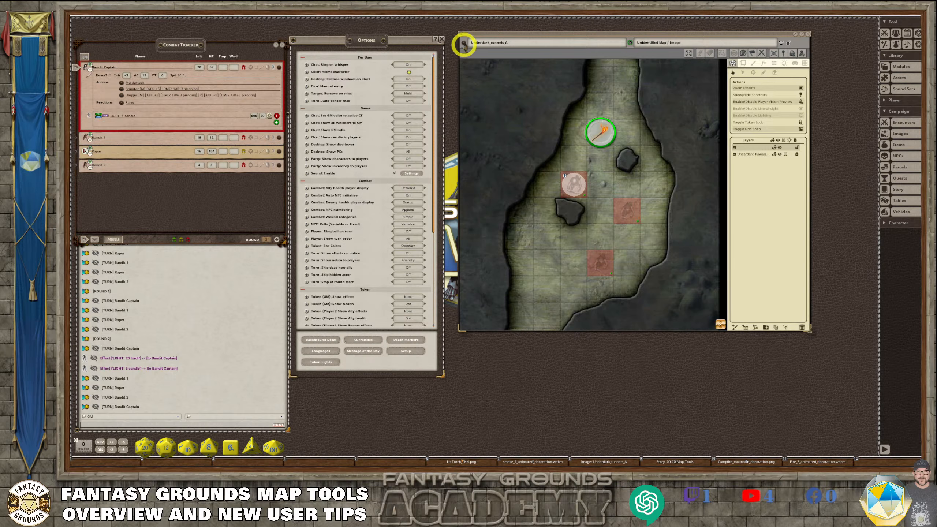
pyautogui.rightClick(463, 43)
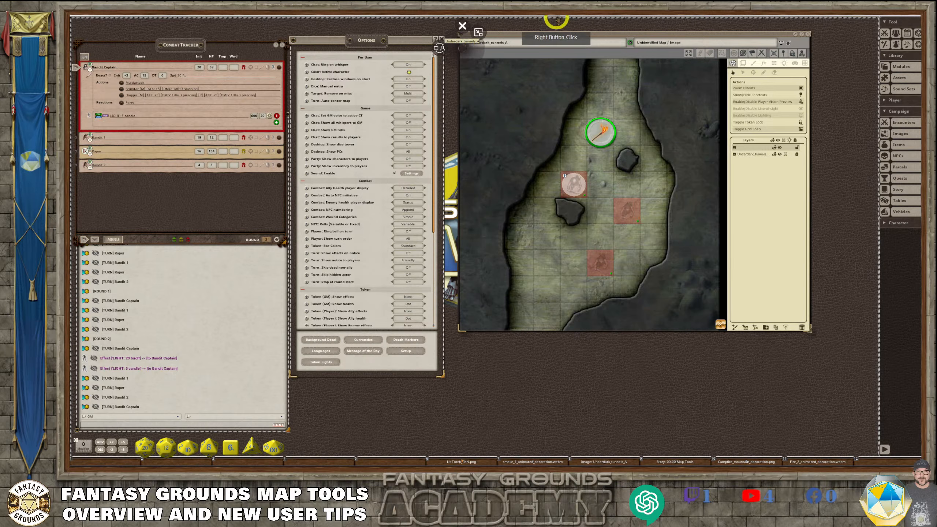
pyautogui.click(521, 54)
pyautogui.scroll(-2, 583, 243)
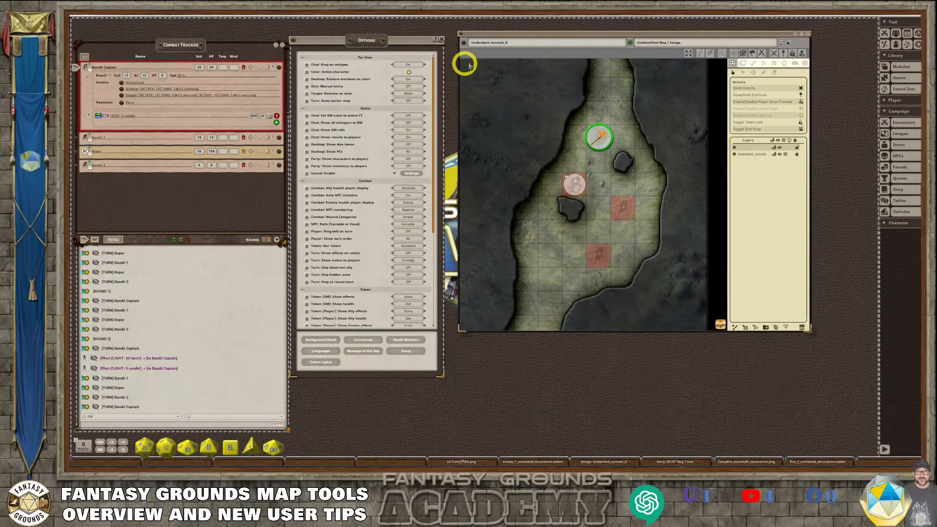
# Step: Close the Underdark tunnels map window and reopen the map from its saved desktop shortcut
pyautogui.click(807, 34)
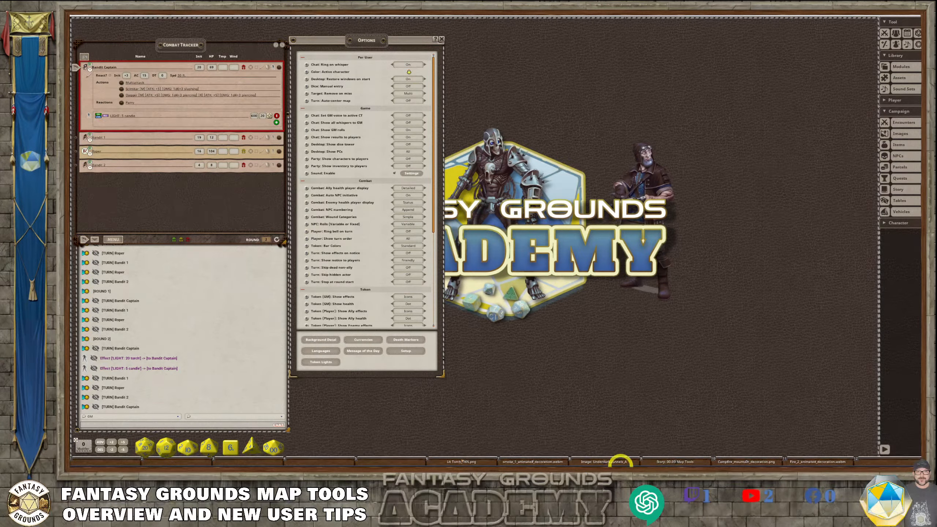
pyautogui.click(620, 463)
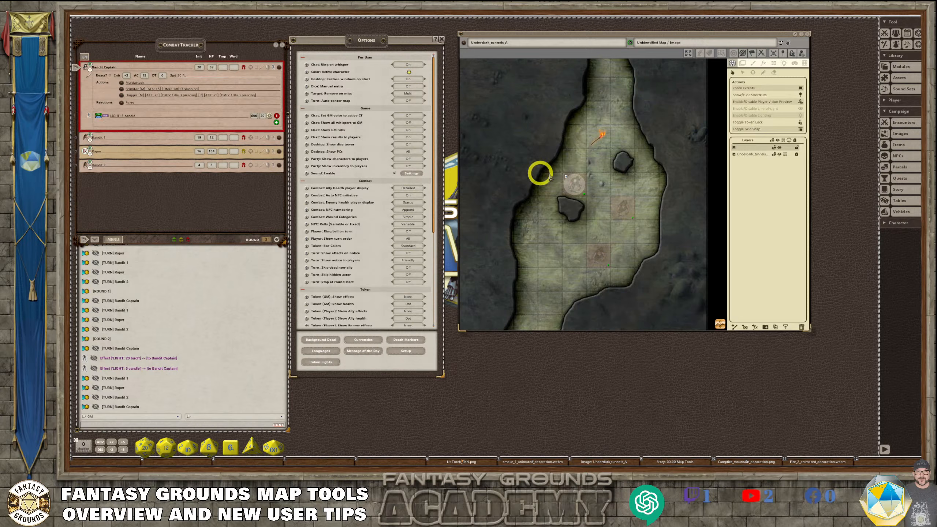
# Step: Delete only the Bandit Captain's token from the map, place it again from the combat tracker on the same square, and select it
pyautogui.moveTo(571, 182)
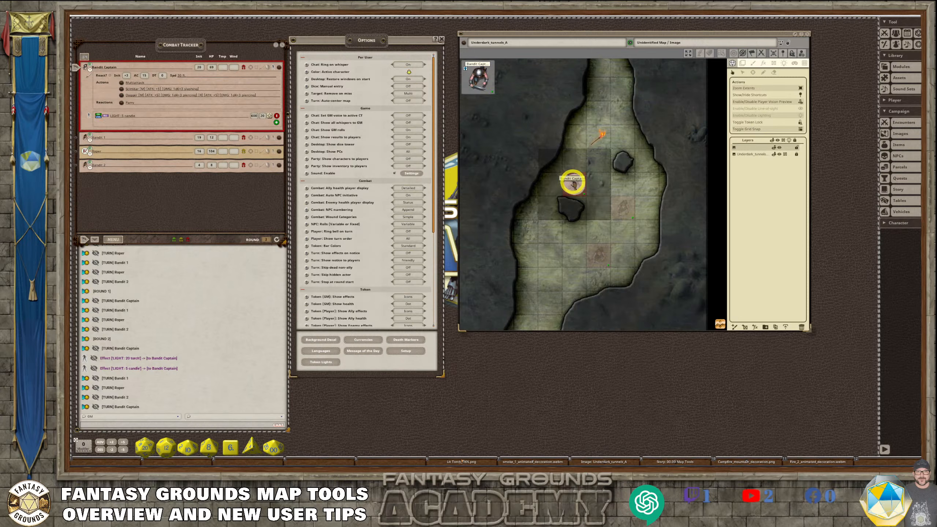
pyautogui.click(574, 184)
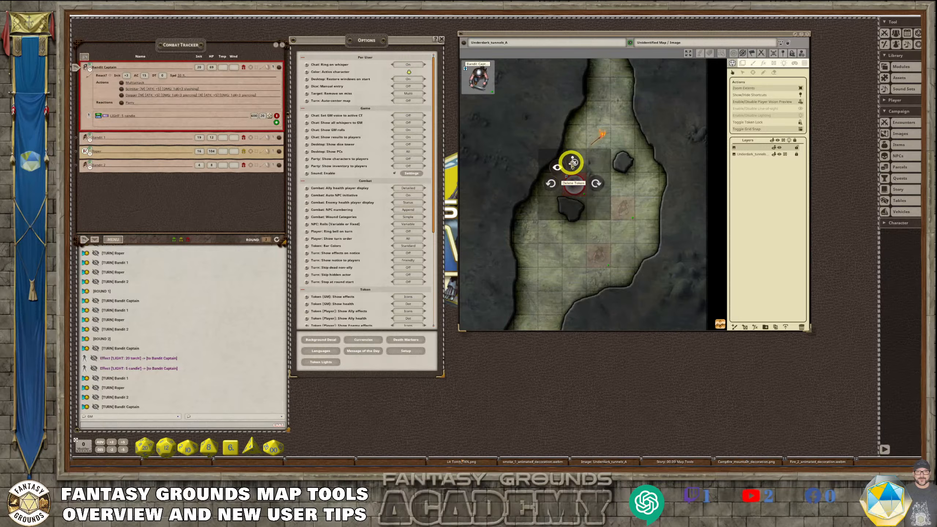
pyautogui.click(572, 163)
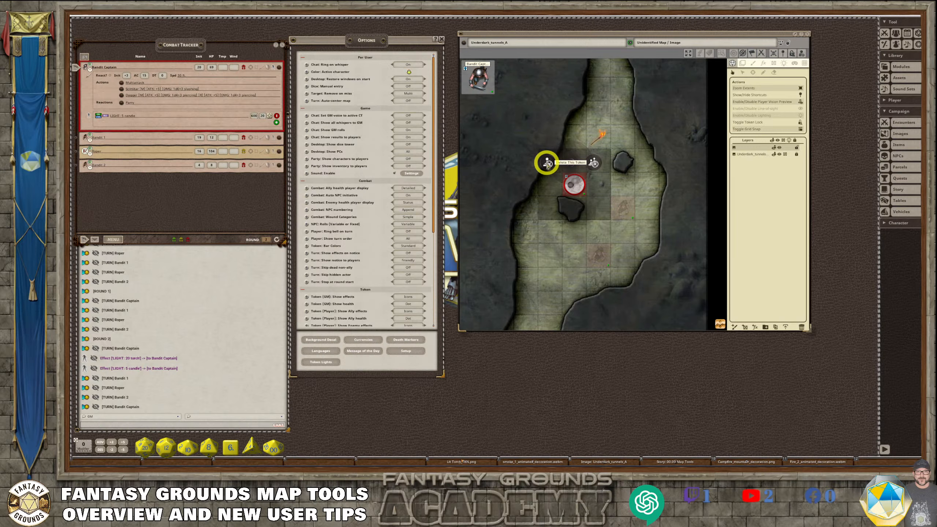
pyautogui.click(547, 163)
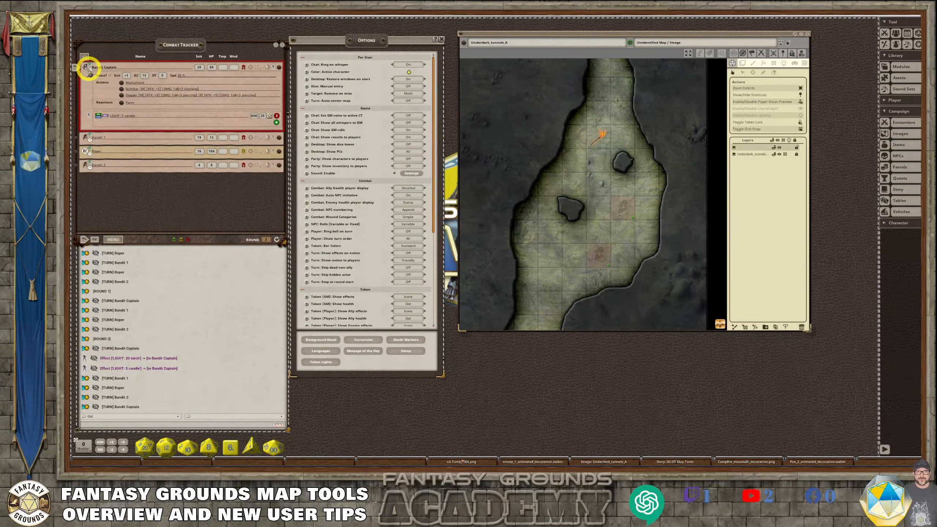
pyautogui.moveTo(89, 69); pyautogui.dragTo(573, 185)
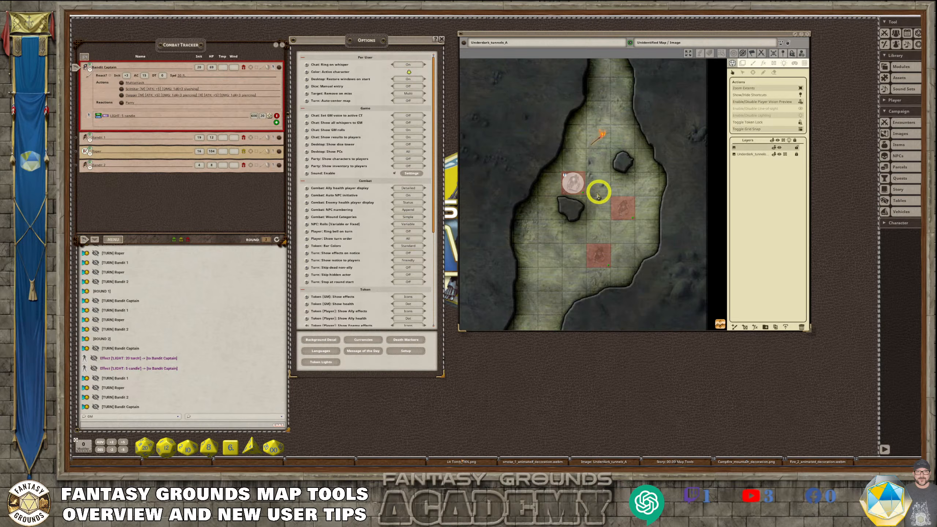
pyautogui.click(573, 183)
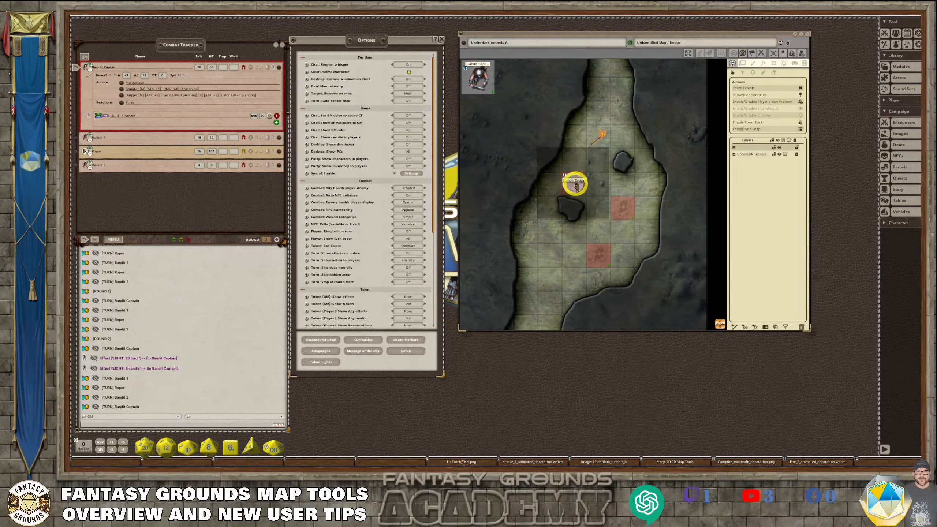
pyautogui.click(610, 202)
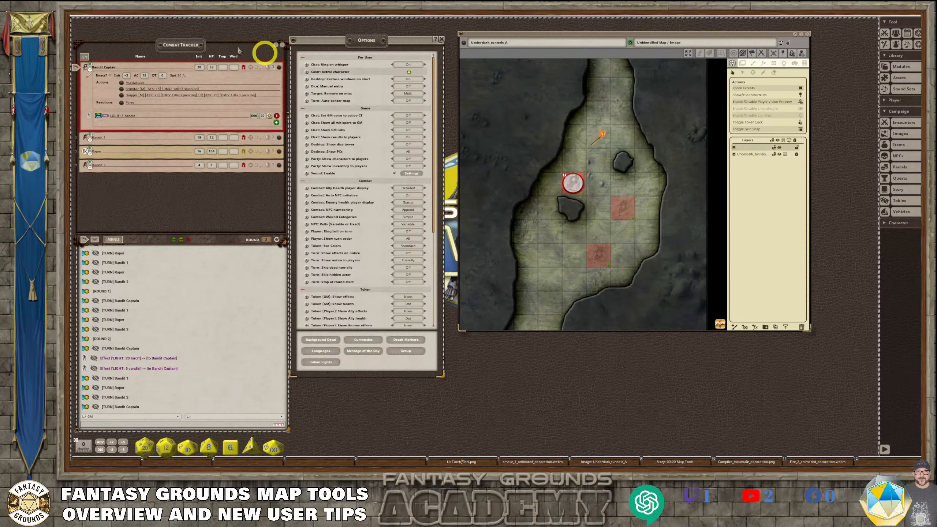
pyautogui.scroll(1, 661, 209)
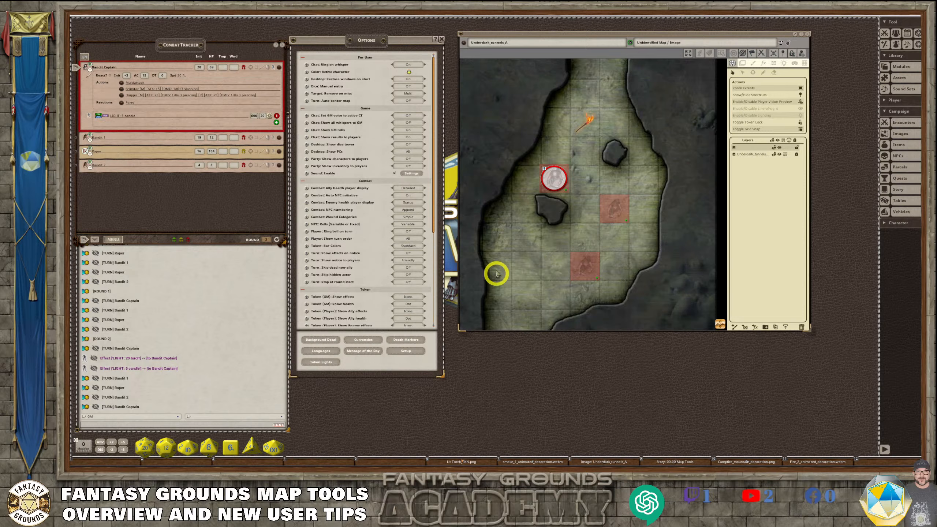
pyautogui.scroll(-1, 563, 255)
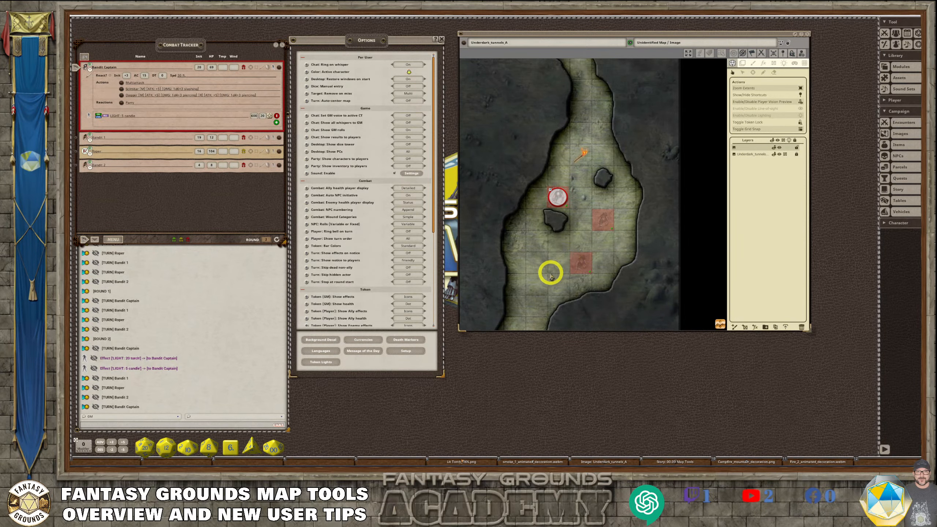
pyautogui.scroll(2, 549, 271)
pyautogui.scroll(-2, 548, 272)
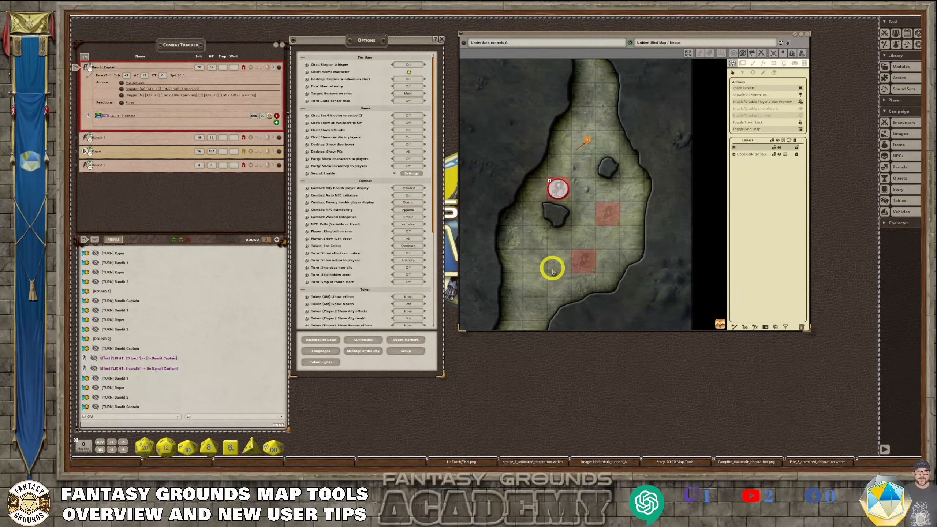
pyautogui.scroll(3, 572, 234)
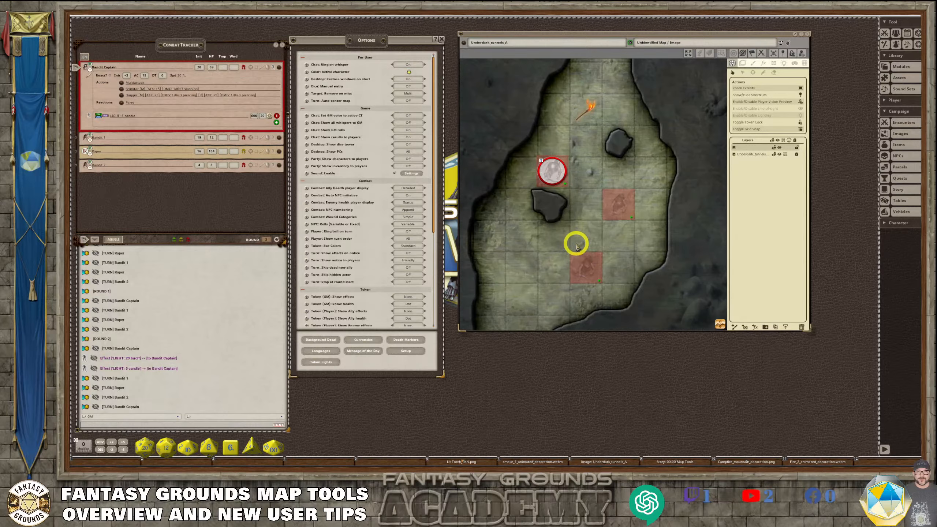
pyautogui.scroll(-4, 577, 245)
pyautogui.scroll(2, 612, 243)
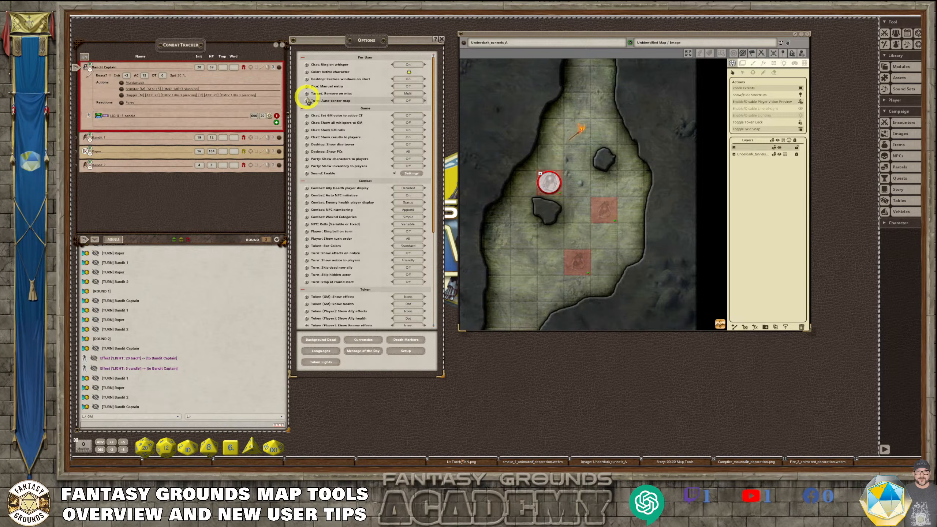
pyautogui.scroll(3, 587, 189)
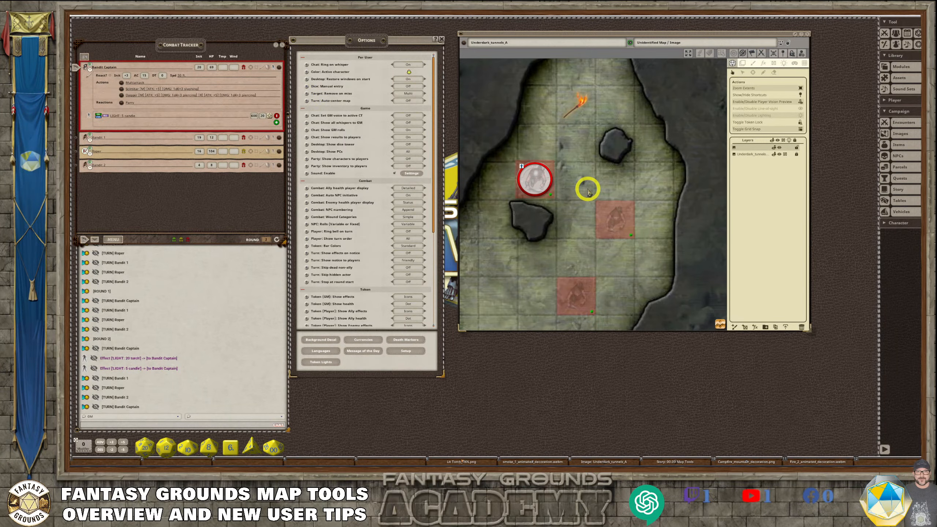
pyautogui.scroll(1, 587, 190)
pyautogui.scroll(-3, 587, 190)
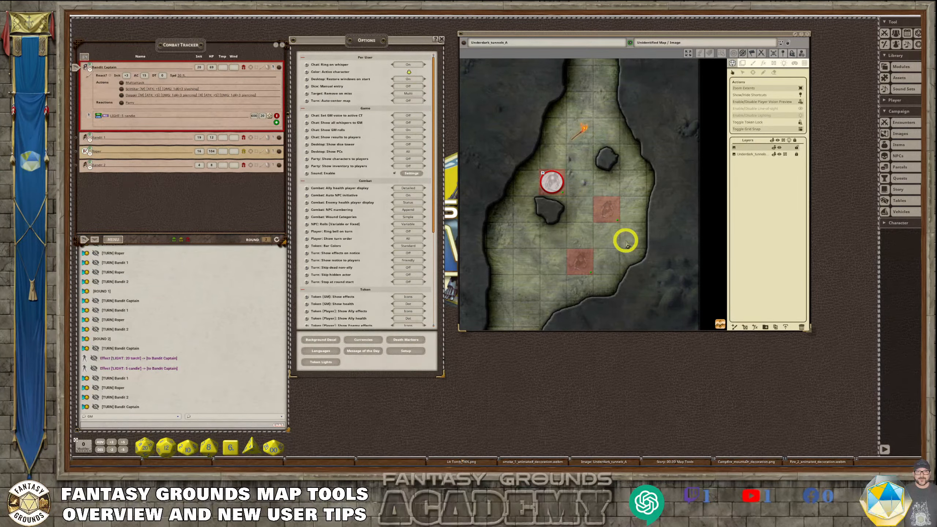
pyautogui.moveTo(688, 34)
pyautogui.mouseDown()
pyautogui.moveTo(704, 40)
pyautogui.moveTo(692, 40)
pyautogui.mouseUp()
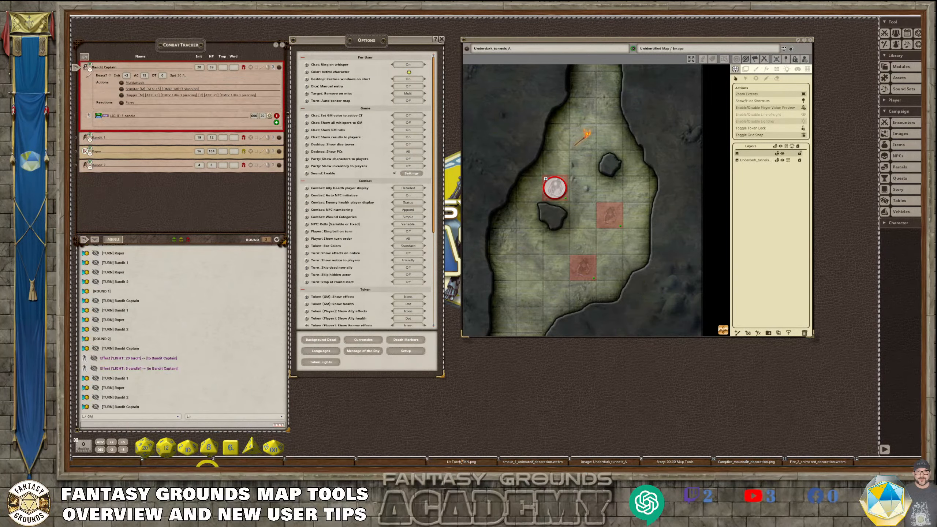
# Step: Switch to the browser and look through the threads in The House of Healing support forum
pyautogui.moveTo(229, 466)
pyautogui.click(230, 444)
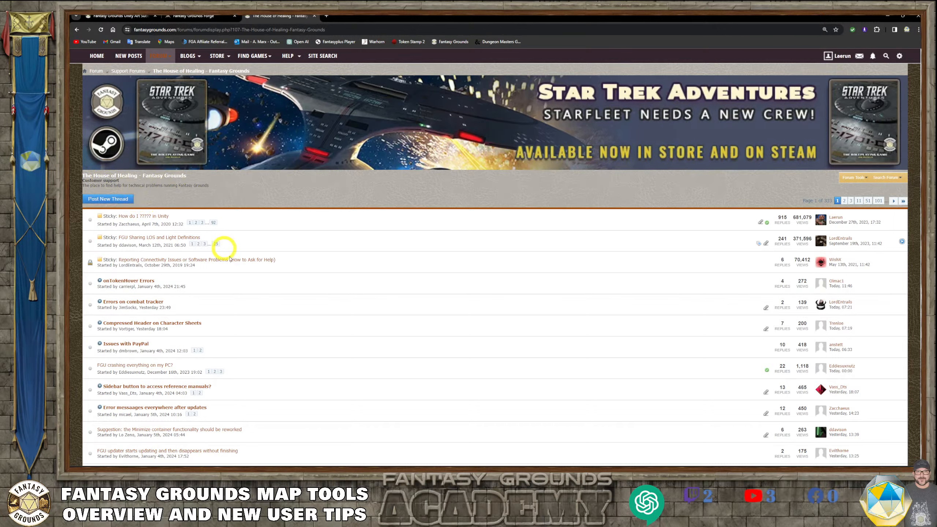
pyautogui.scroll(-1, 259, 278)
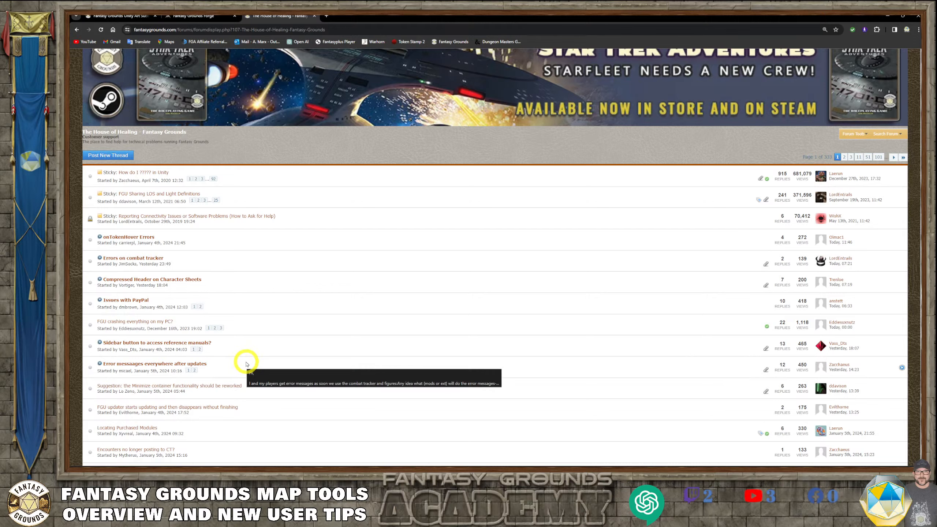
pyautogui.scroll(1, 247, 359)
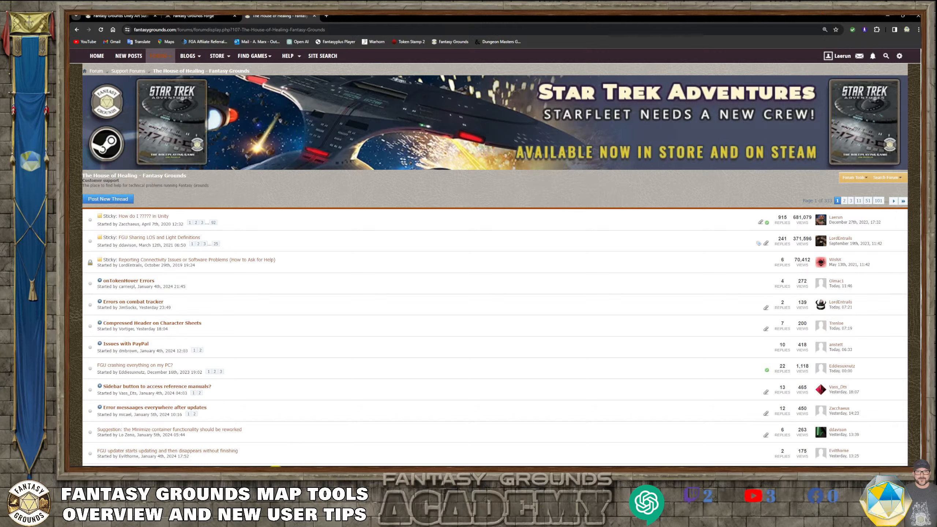
# Step: Switch to Fantasy Grounds and compile the console logs into a zip archive, closing the Explorer window and the console
pyautogui.moveTo(229, 466)
pyautogui.click(197, 441)
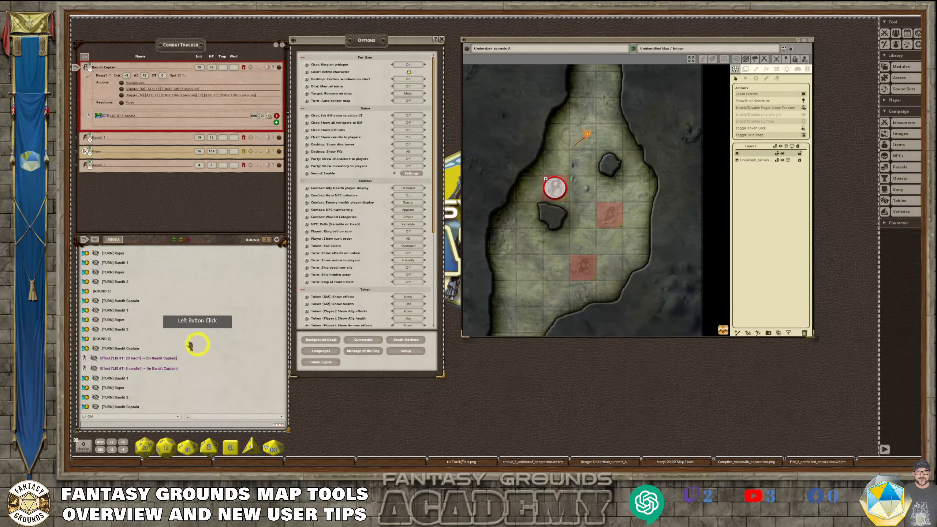
pyautogui.click(100, 425)
pyautogui.press('Return')
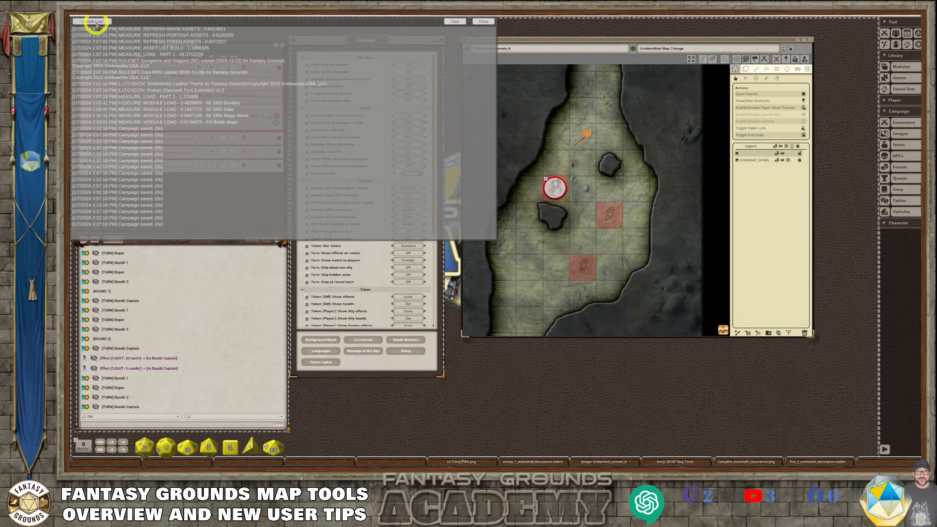
pyautogui.click(95, 22)
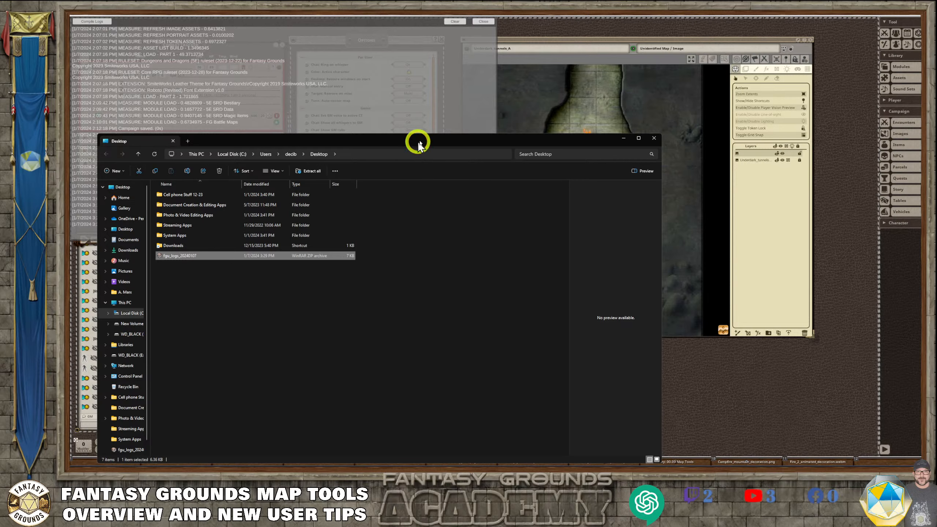
pyautogui.moveTo(416, 141); pyautogui.dragTo(489, 196)
pyautogui.click(700, 86)
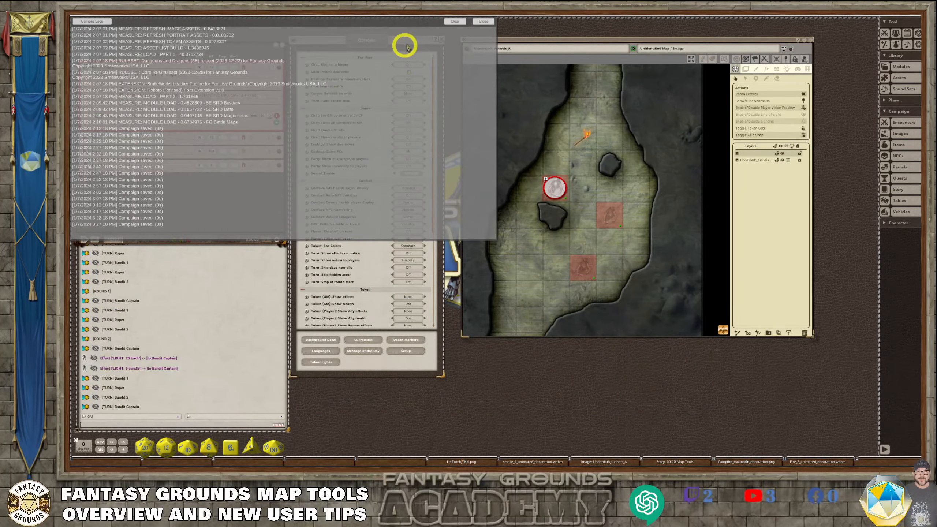
pyautogui.click(489, 21)
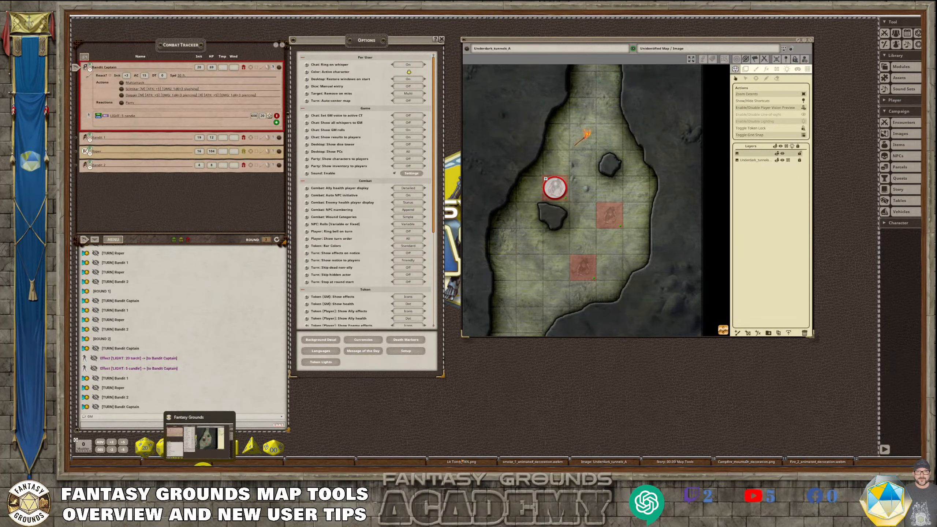
# Step: Switch to the browser, start a new thread in The House of Healing forum and view its Manage Attachments window
pyautogui.click(229, 471)
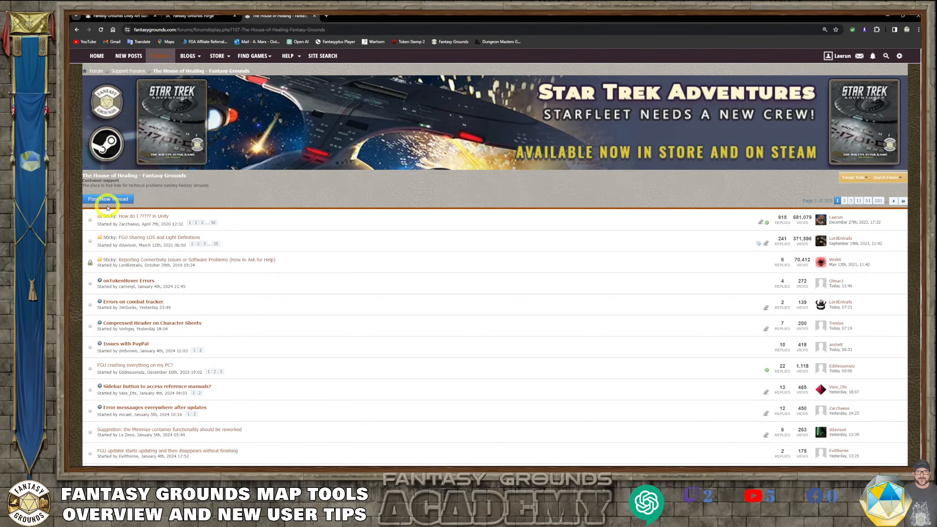
pyautogui.click(107, 199)
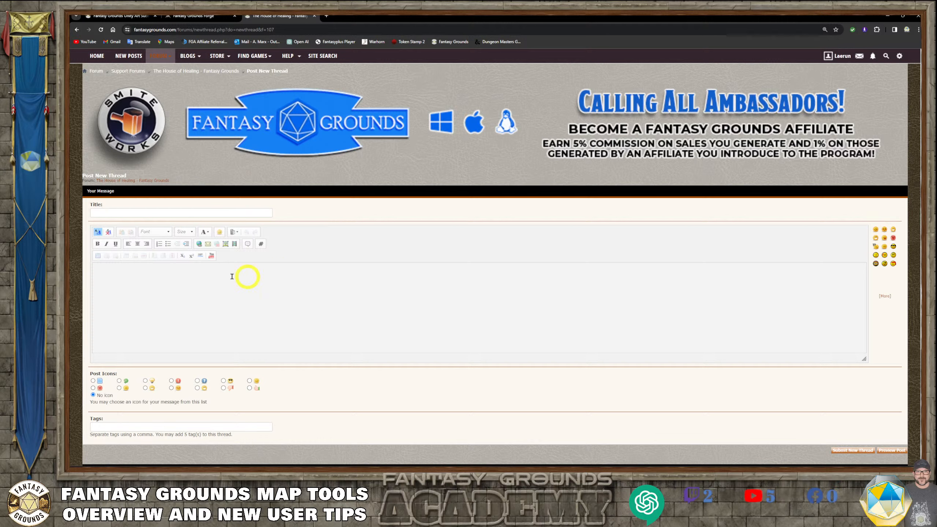
pyautogui.click(232, 232)
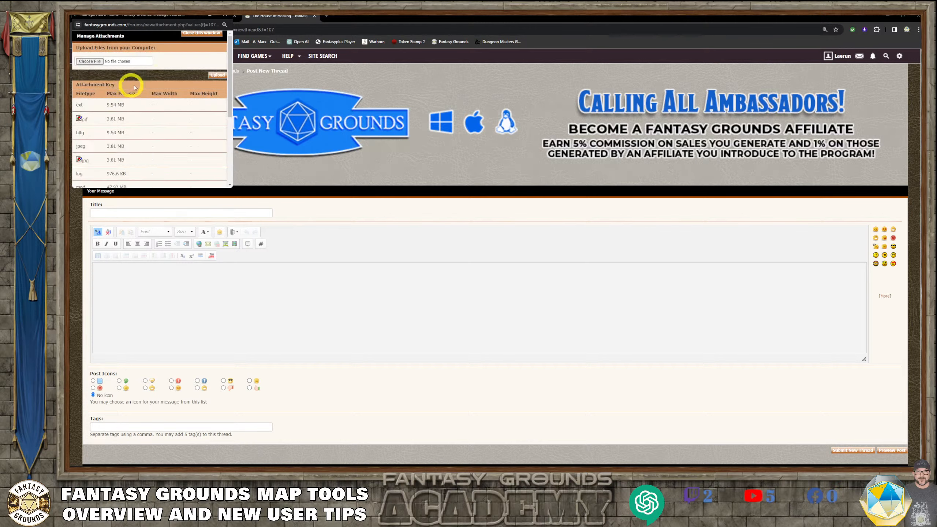
pyautogui.click(225, 15)
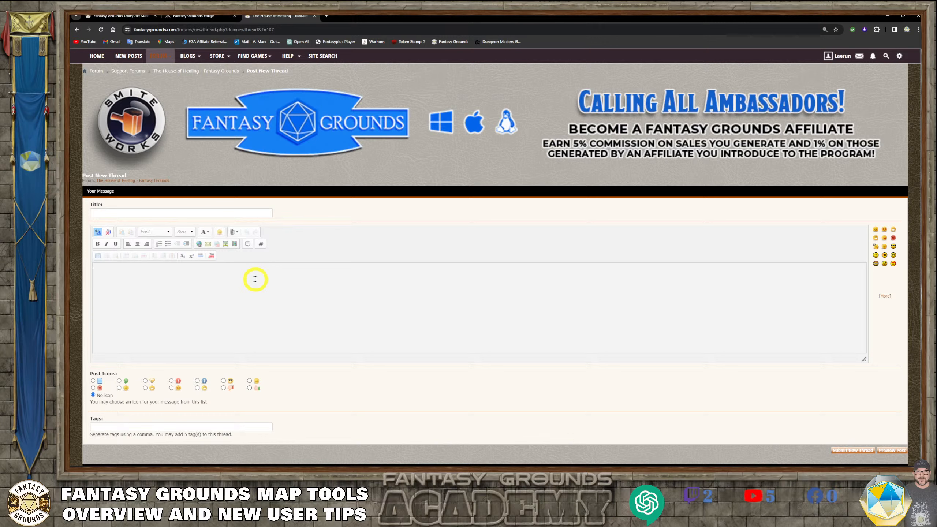
# Step: Close the new thread's page and view the Fantasy Grounds Unity art subscription releases before switching back to Fantasy Grounds
pyautogui.click(314, 15)
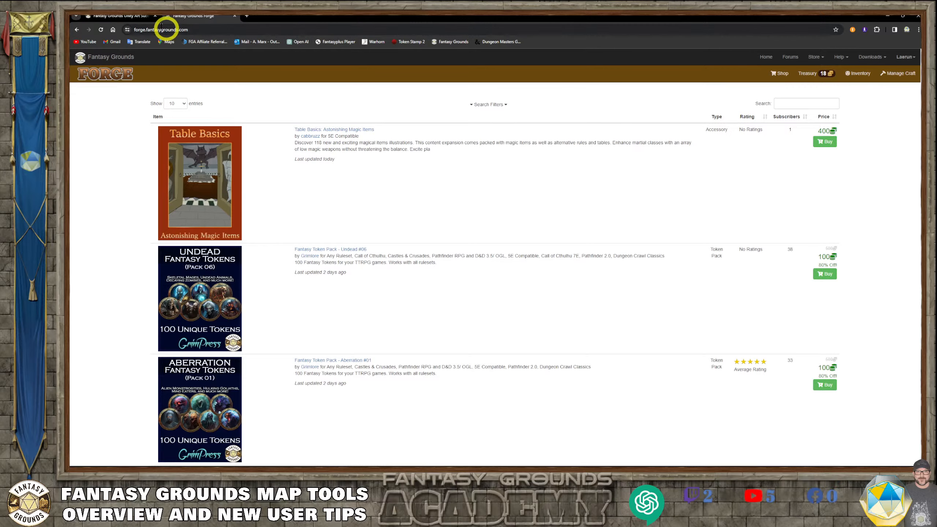
pyautogui.click(124, 21)
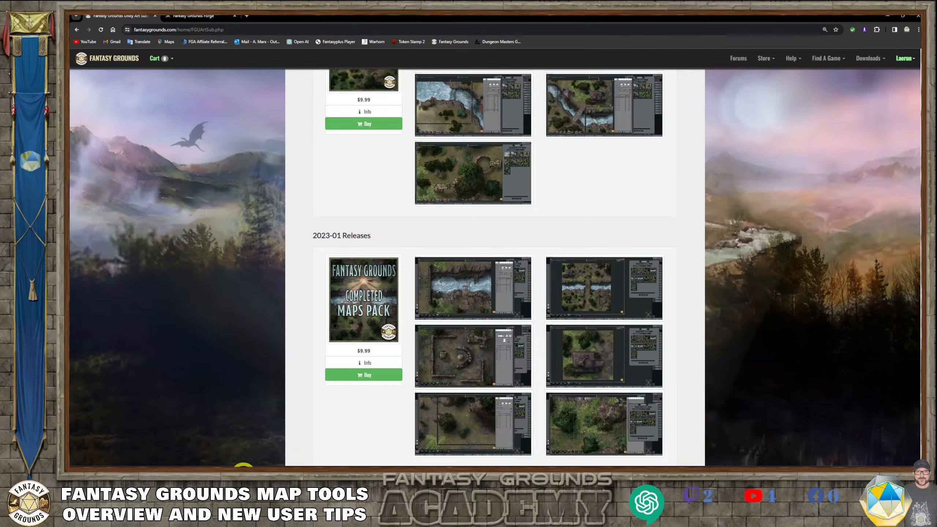
pyautogui.click(201, 466)
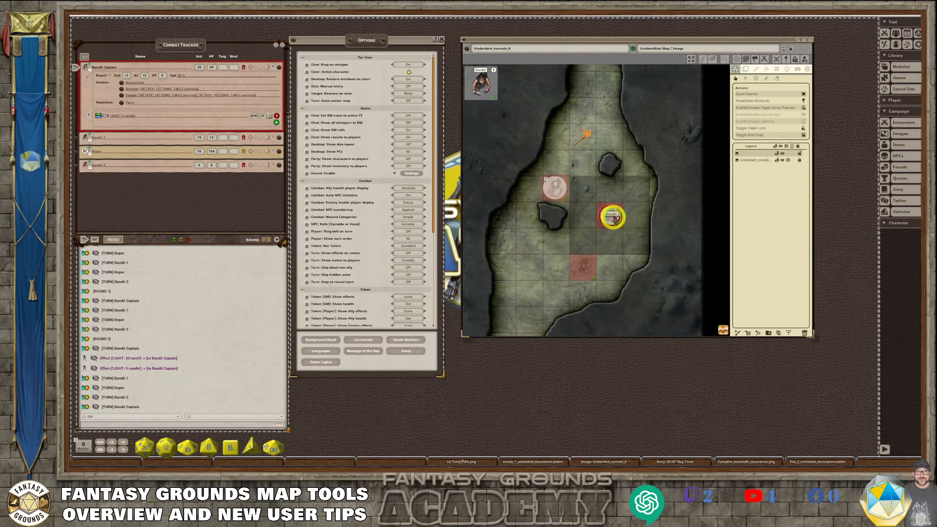
# Step: Select the bandit token southeast of the Bandit Captain on the map, and select the Bandit Captain again
pyautogui.click(620, 212)
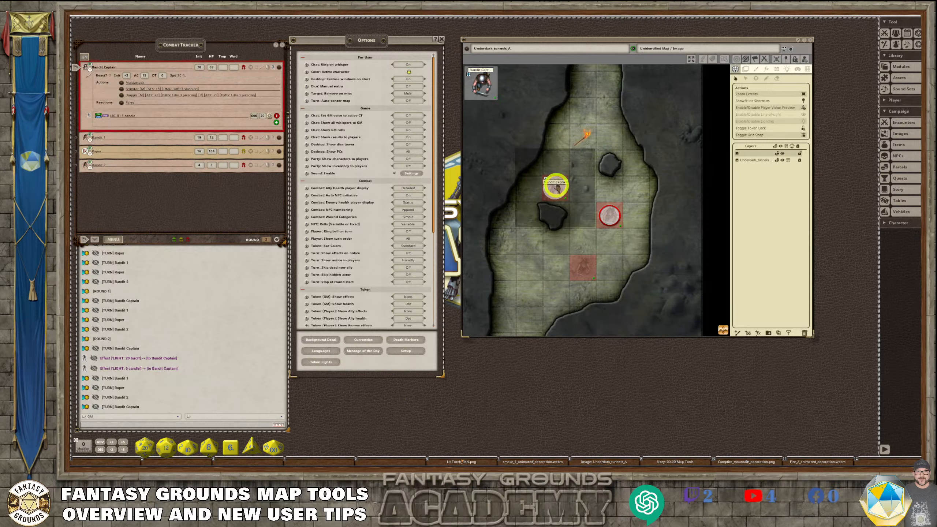
pyautogui.click(556, 186)
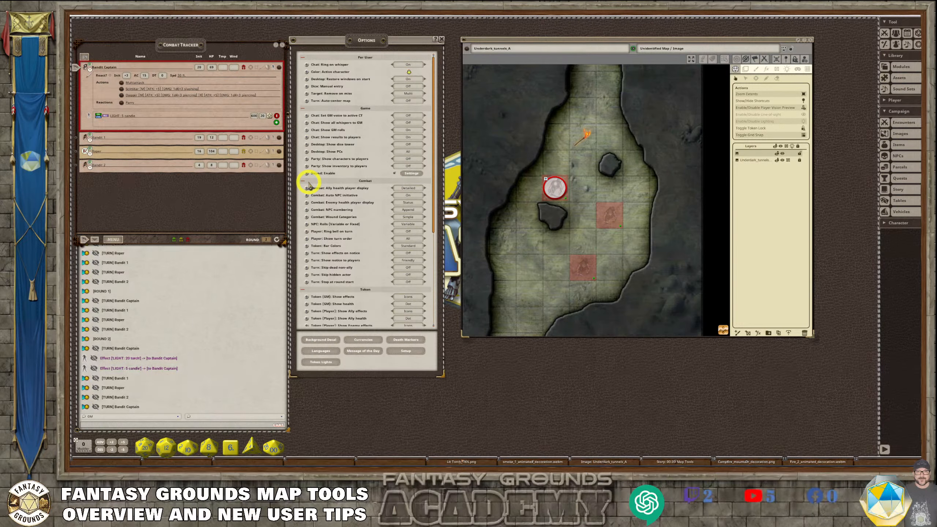
pyautogui.scroll(2, 549, 271)
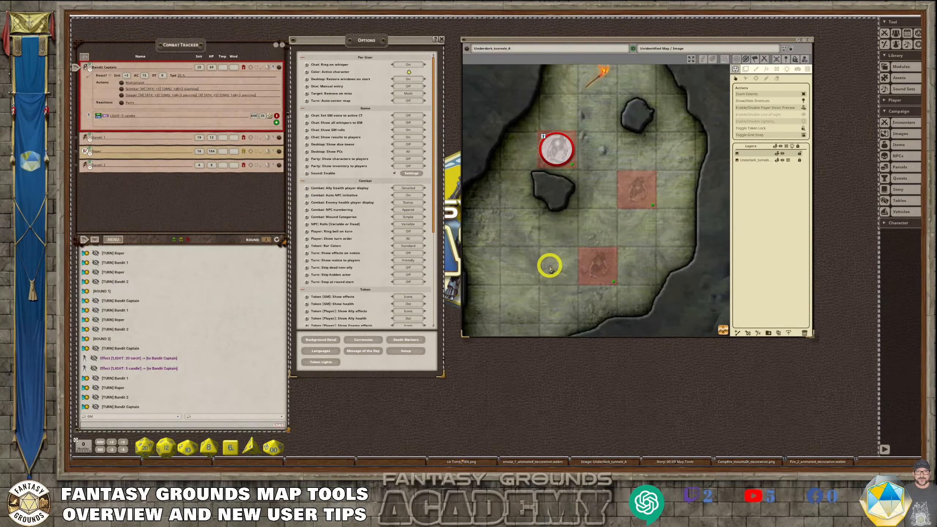
pyautogui.scroll(-2, 549, 271)
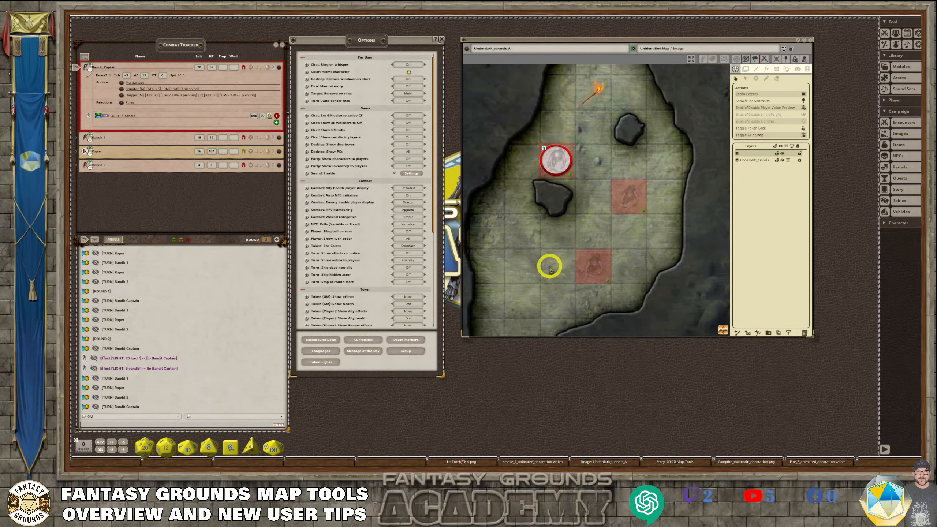
pyautogui.scroll(-1, 539, 269)
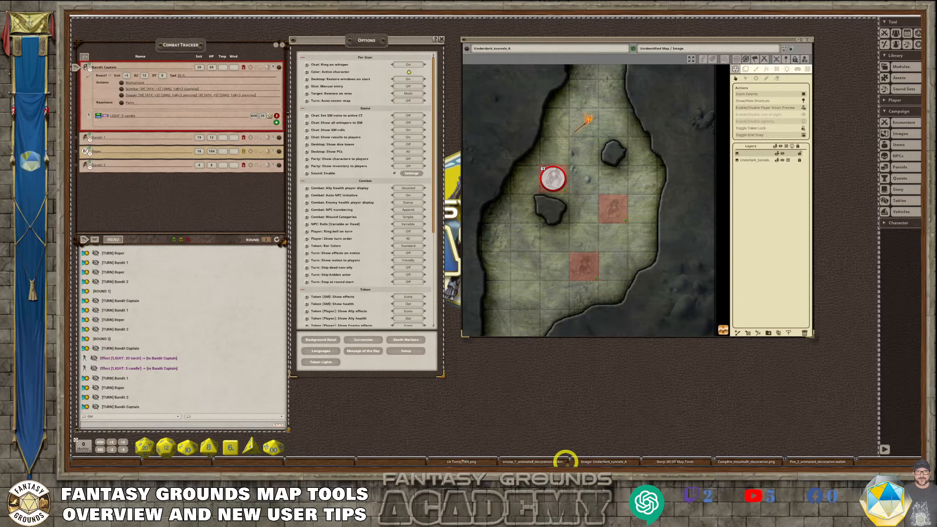
# Step: Open the 00.00 Map Tools story and place it over the map window's edge to review its outline
pyautogui.click(689, 460)
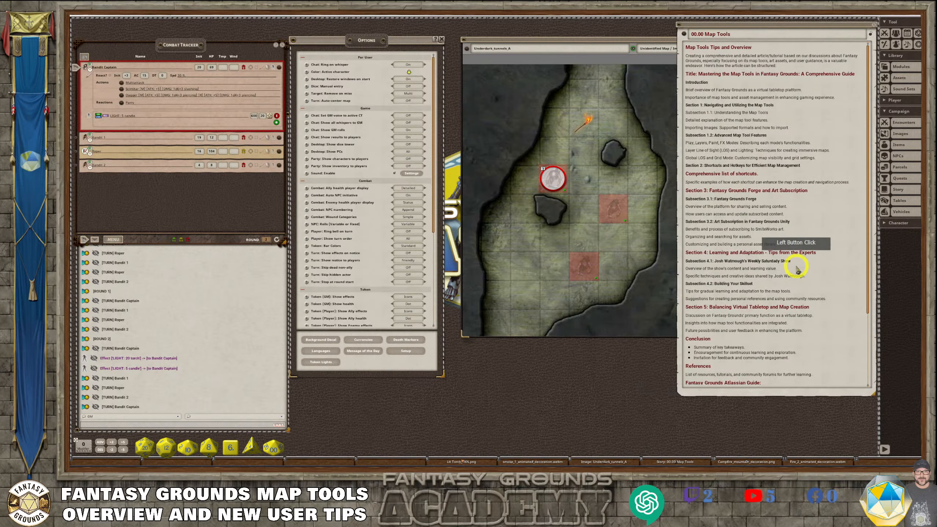
pyautogui.moveTo(791, 25); pyautogui.dragTo(719, 30)
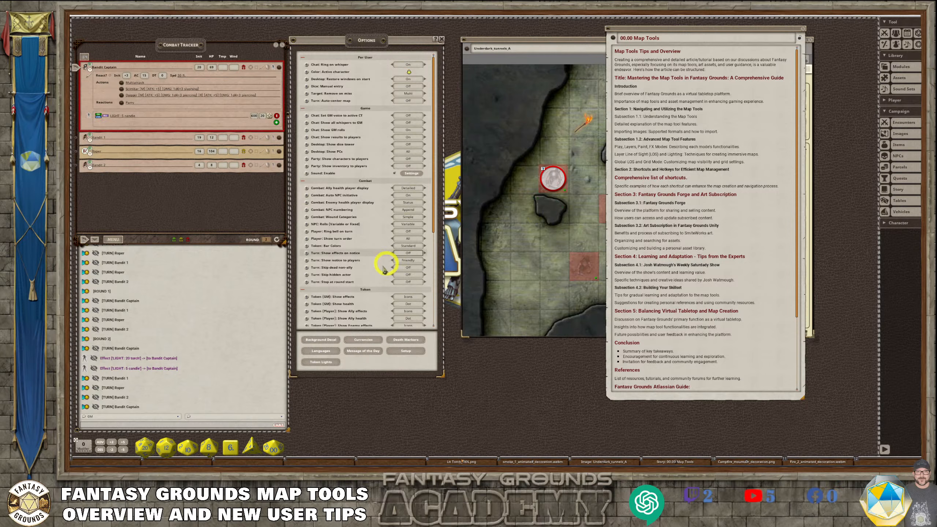
# Step: Switch to the browser, view the Fantasy Grounds Forge page and close it
pyautogui.moveTo(226, 465)
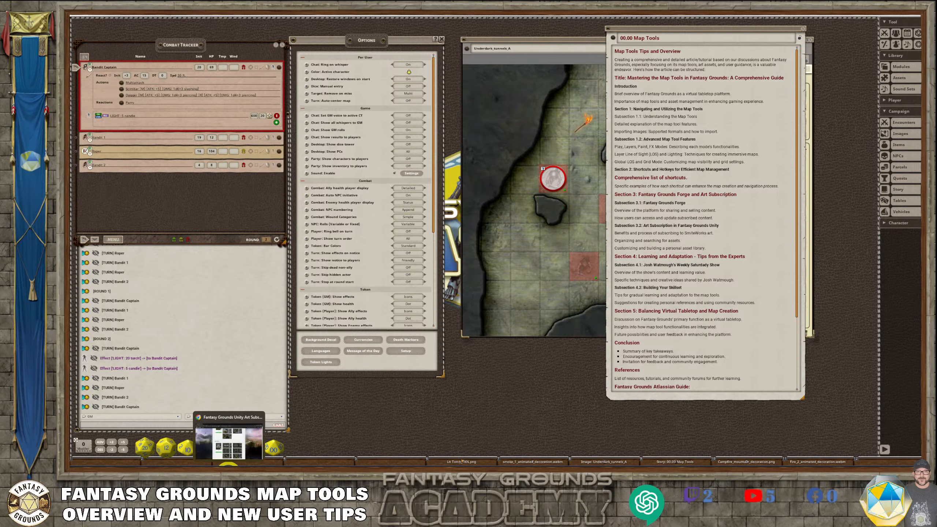
pyautogui.click(228, 443)
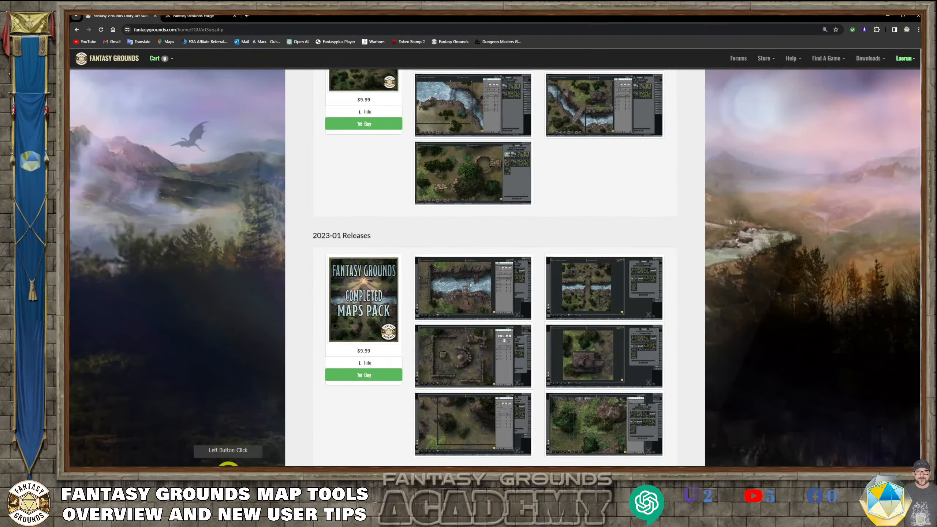
pyautogui.click(190, 16)
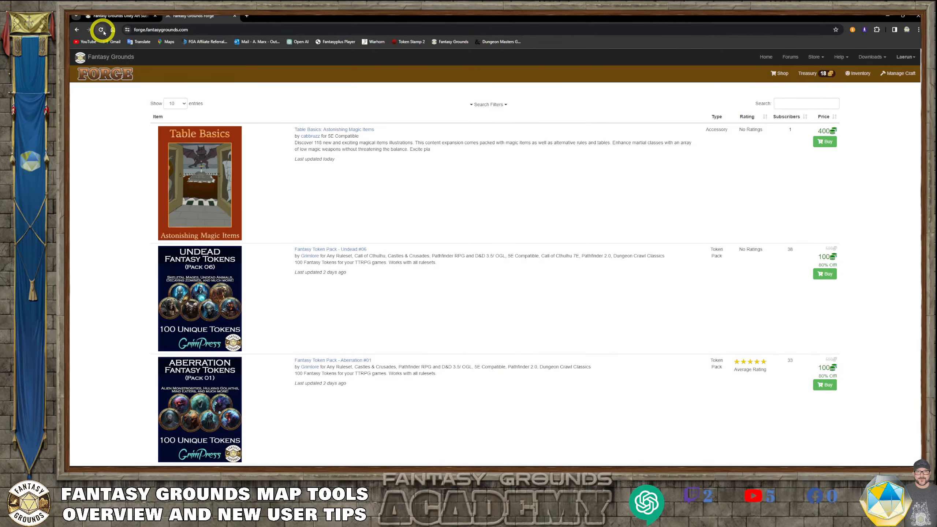
pyautogui.click(233, 16)
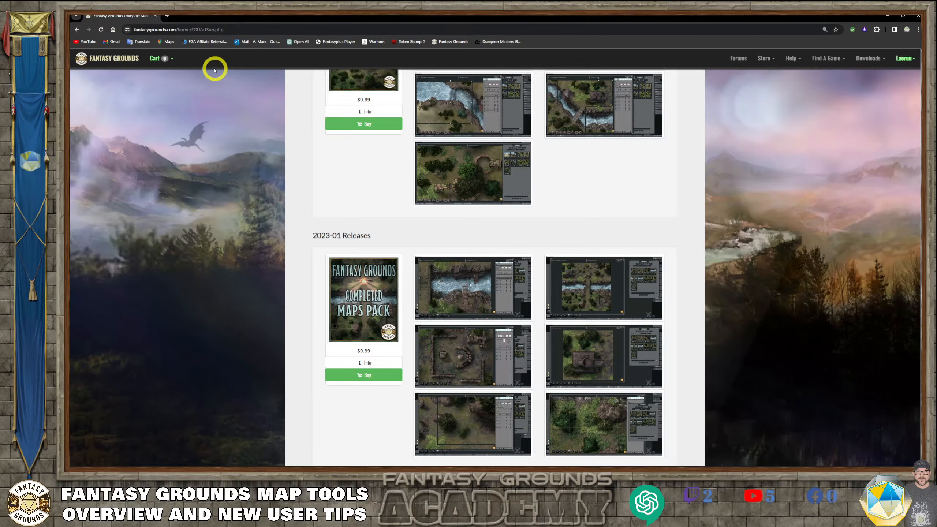
# Step: Open YouTube on a new browser page and view the channel's playlists in YouTube Studio
pyautogui.click(168, 15)
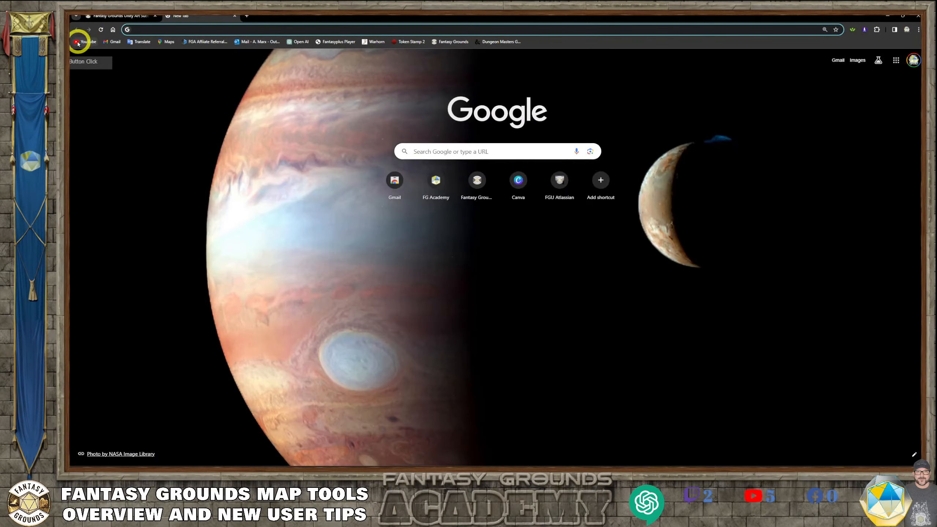
pyautogui.click(86, 42)
pyautogui.click(489, 199)
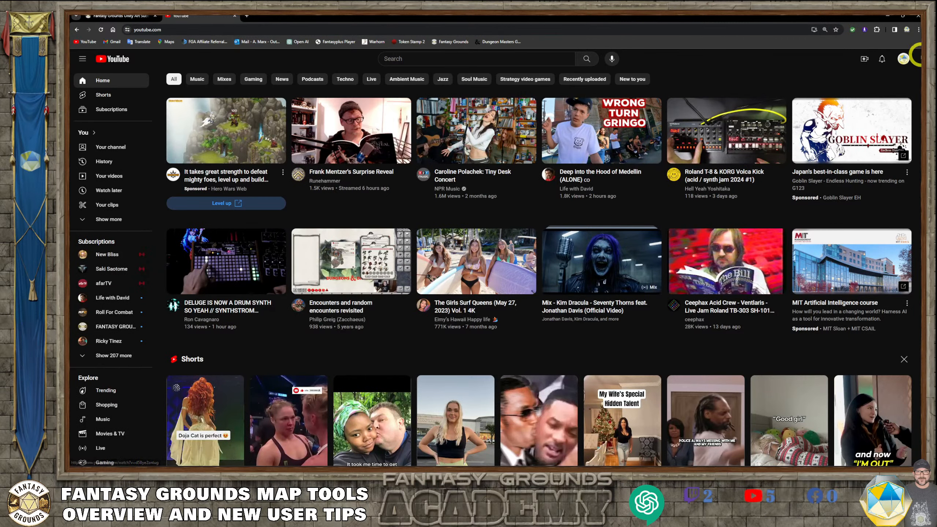
pyautogui.click(908, 60)
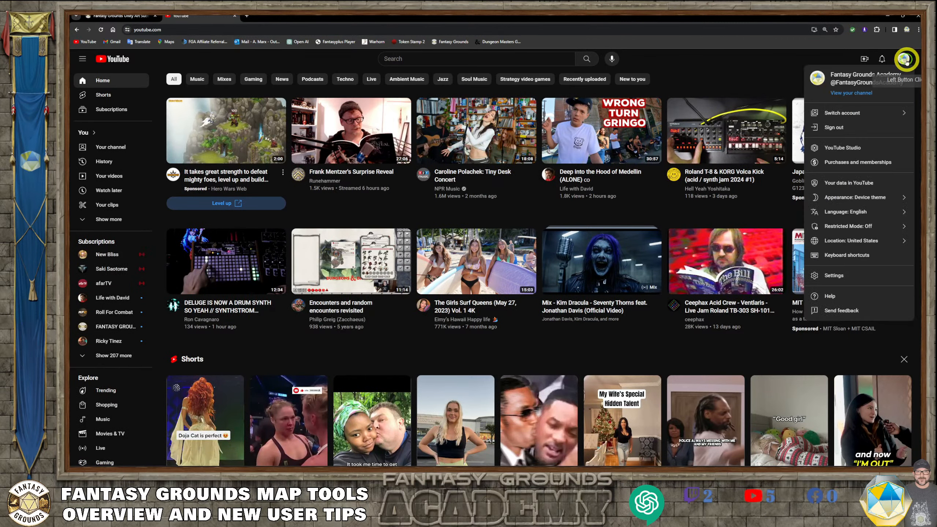
pyautogui.click(860, 147)
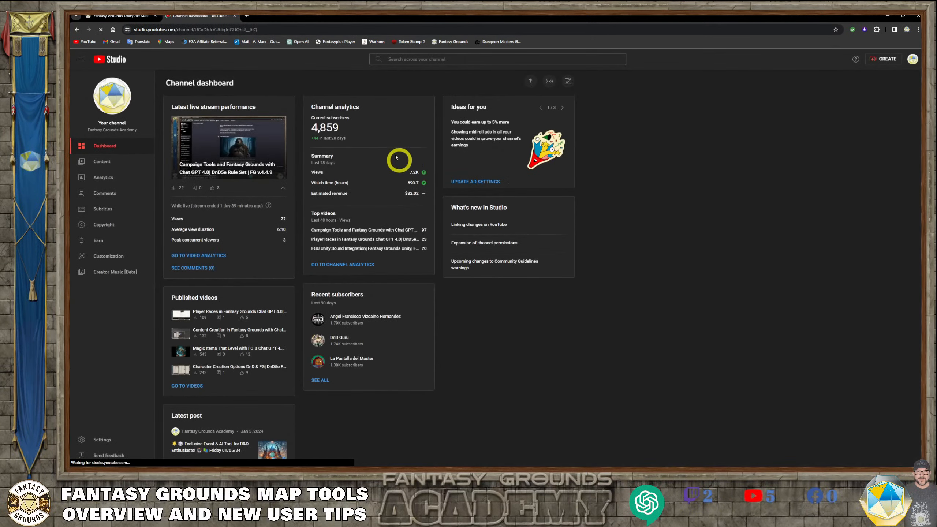
pyautogui.click(106, 164)
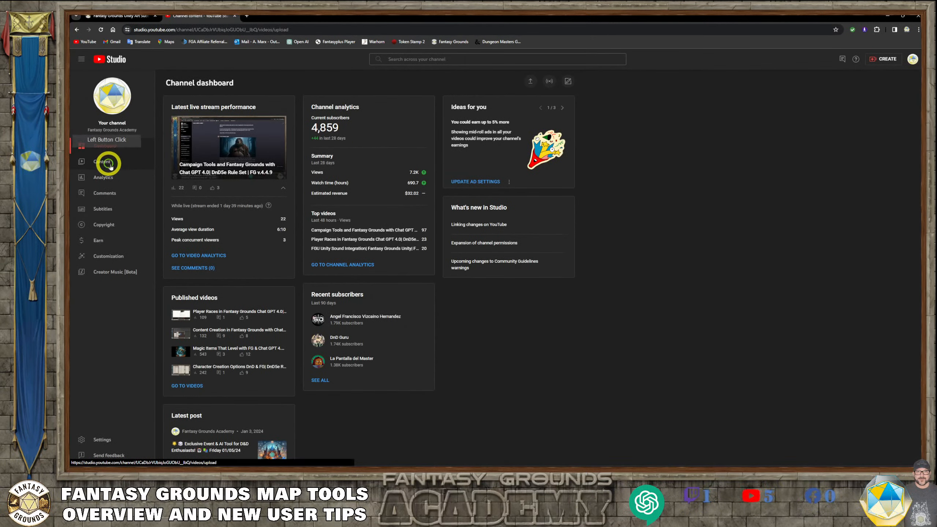
pyautogui.click(292, 101)
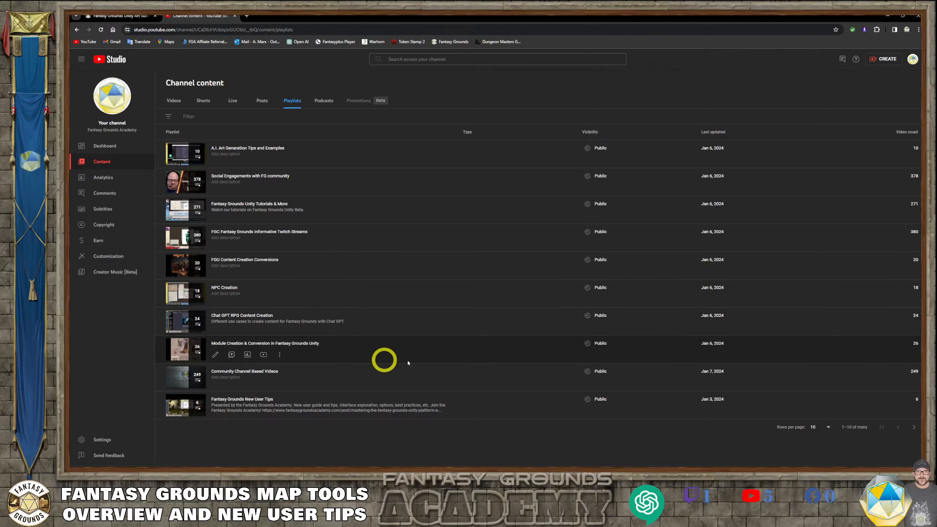
# Step: Find the Fantasy Grounds Unity Map Tools 101 playlist among the channel's playlists and view its list of videos
pyautogui.click(915, 428)
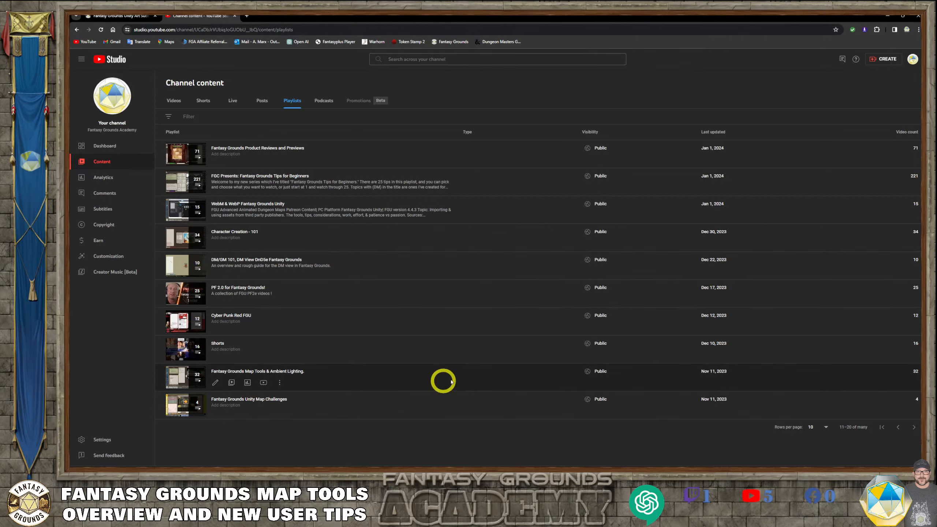
pyautogui.click(912, 426)
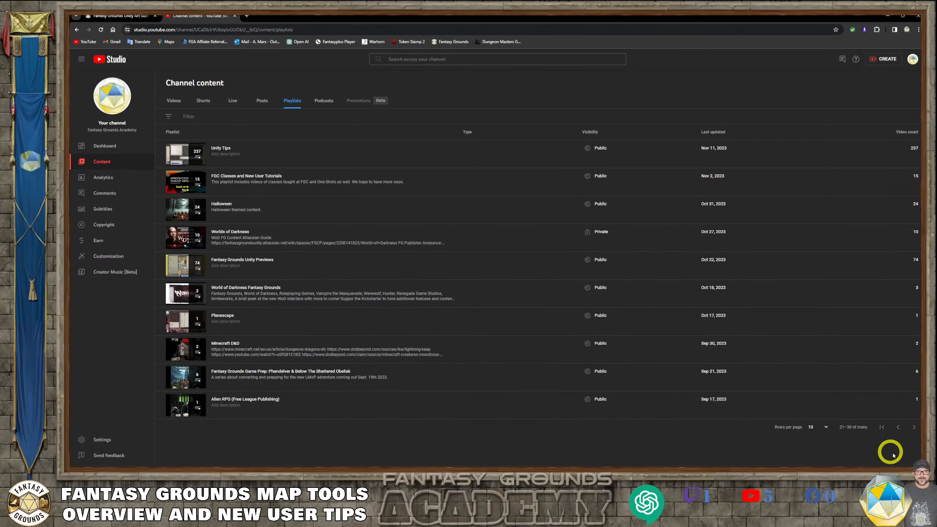
pyautogui.click(914, 428)
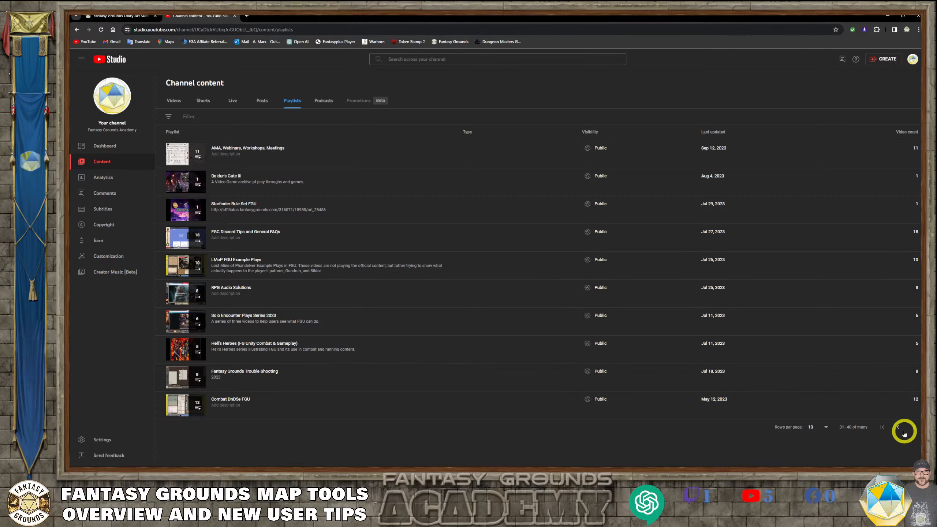
pyautogui.click(914, 428)
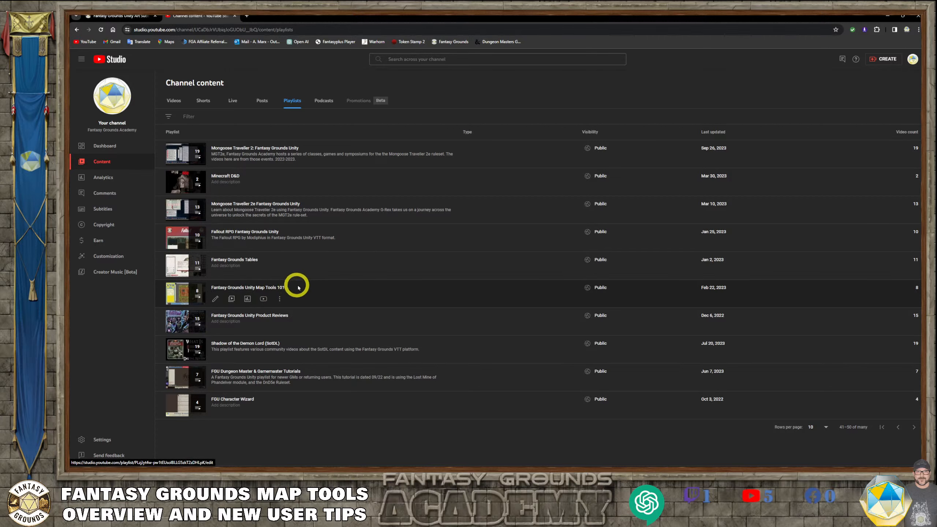
pyautogui.click(273, 290)
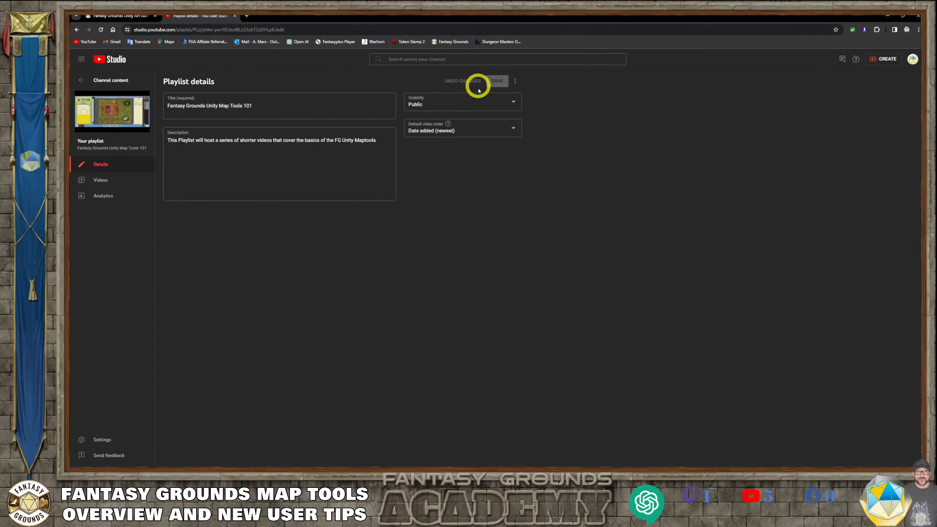
pyautogui.click(76, 31)
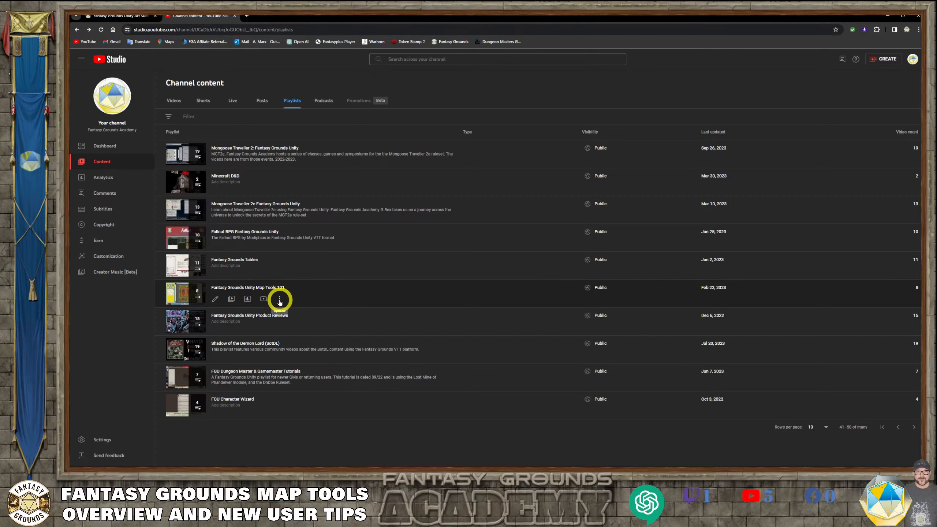
pyautogui.click(191, 292)
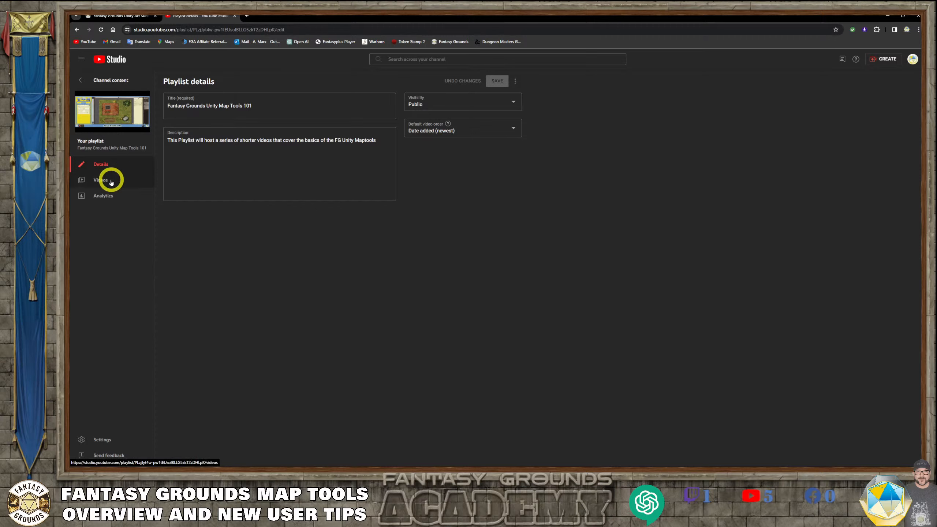
pyautogui.click(111, 181)
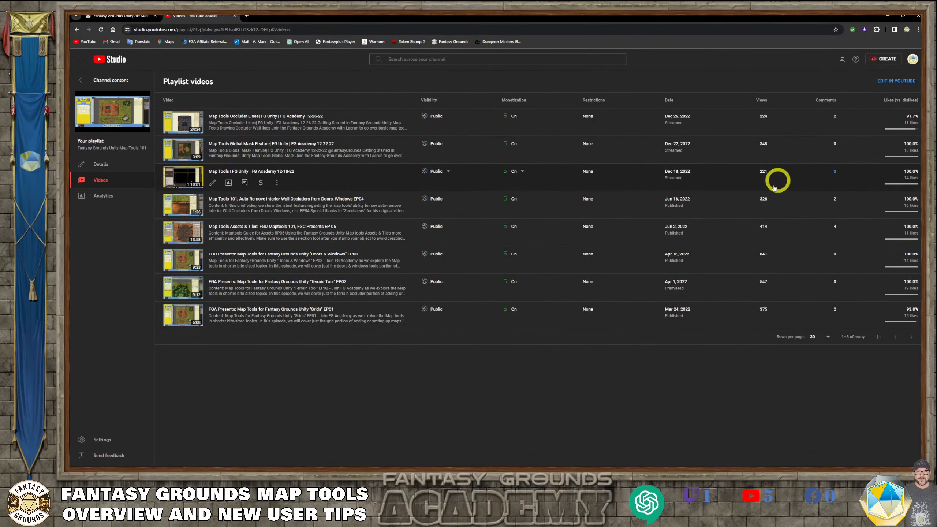
# Step: Return to the Fantasy Grounds Unity art subscription page and look through the older releases back to 2022-10
pyautogui.click(125, 16)
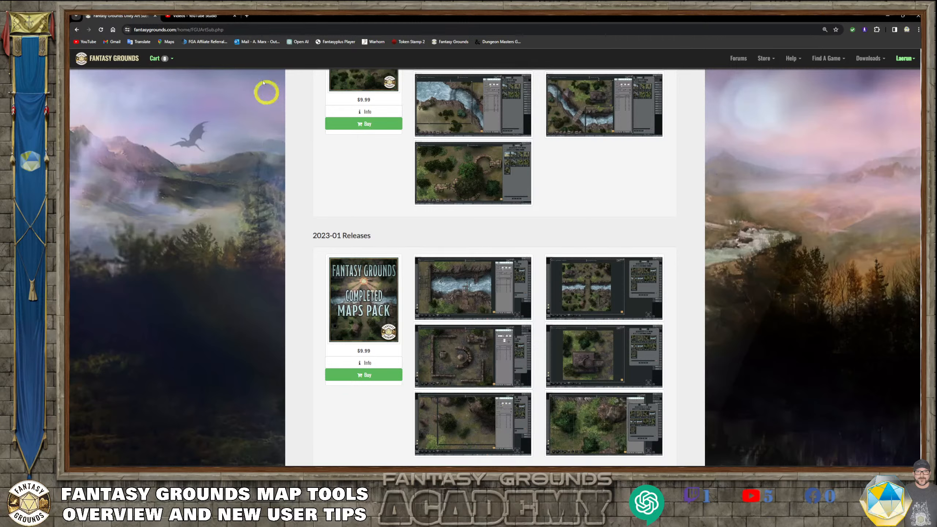
pyautogui.click(191, 16)
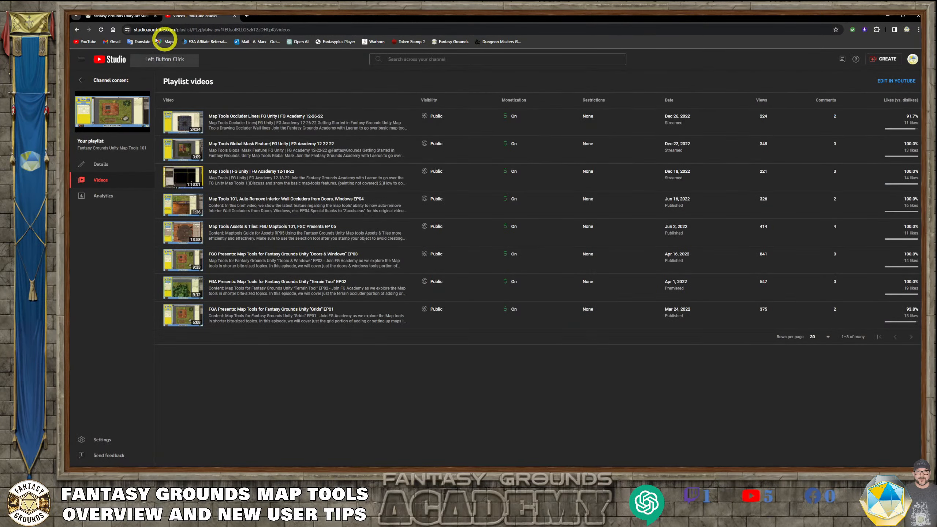
pyautogui.click(119, 16)
pyautogui.scroll(-10, 272, 216)
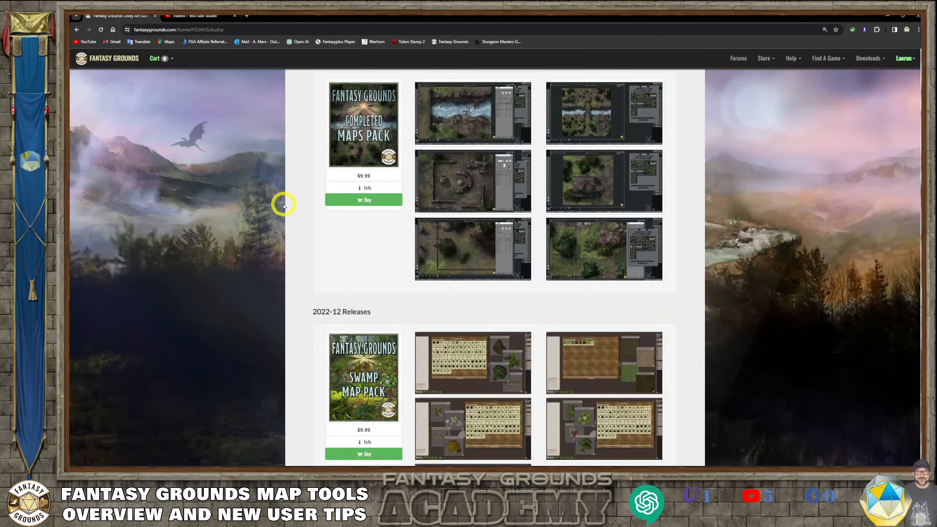
pyautogui.scroll(-5, 283, 208)
pyautogui.scroll(-2, 295, 209)
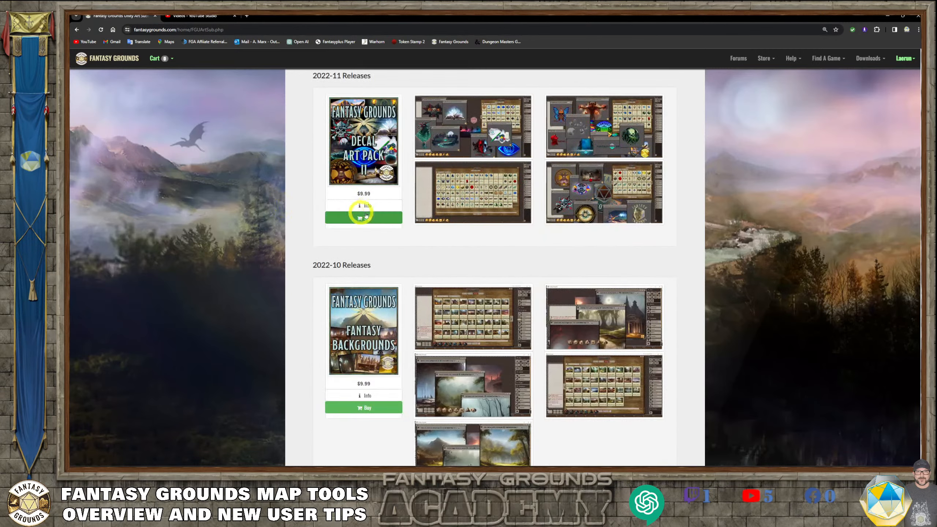
pyautogui.scroll(10, 409, 255)
pyautogui.scroll(15, 399, 271)
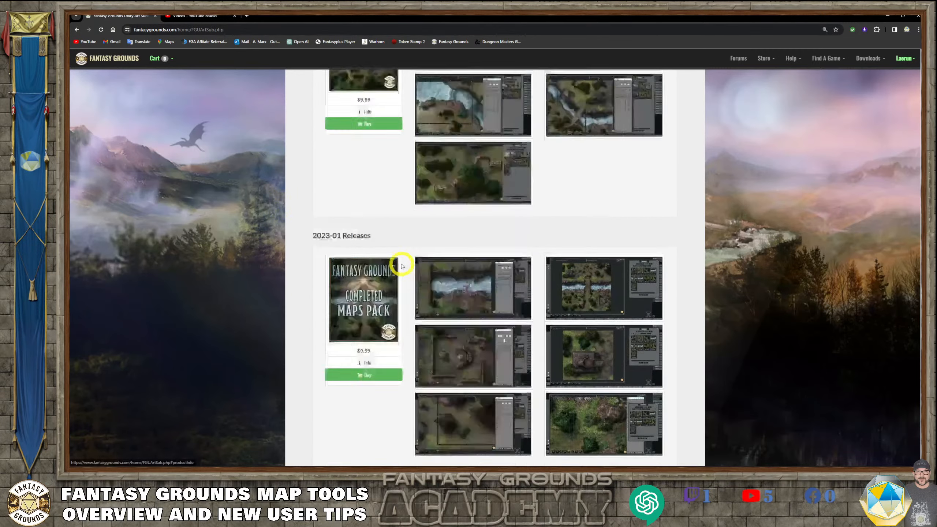
# Step: Browse the newer art subscription releases up to the Steampunk Vehicles Map Pack and enlarge its preview images
pyautogui.scroll(15, 402, 266)
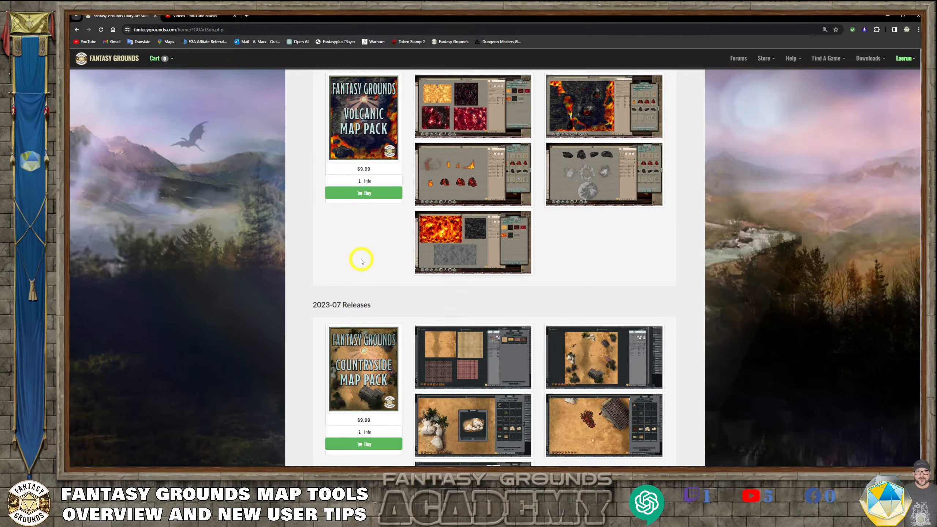
pyautogui.scroll(8, 450, 237)
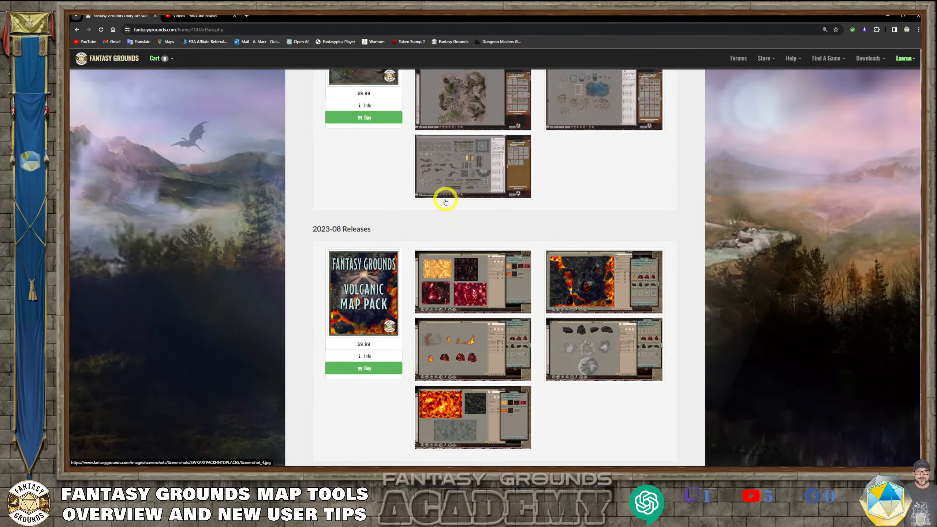
pyautogui.scroll(7, 454, 244)
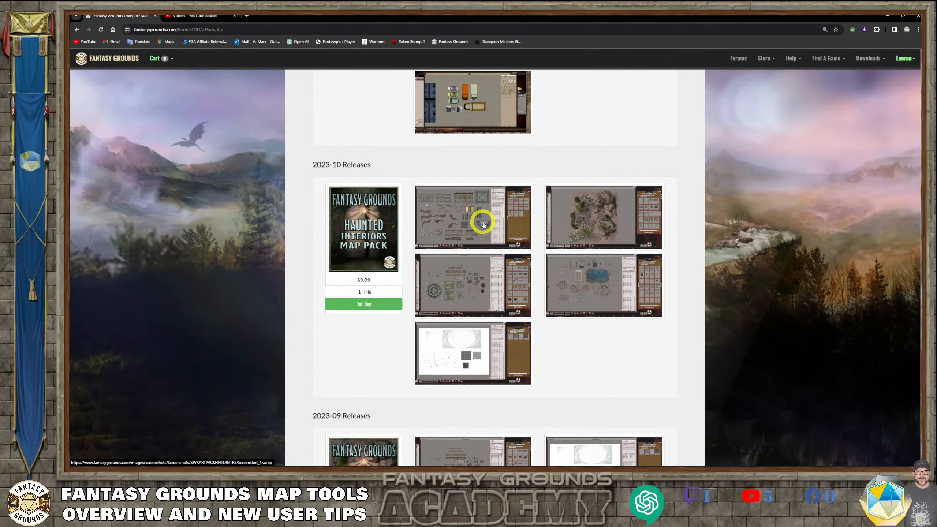
pyautogui.scroll(5, 470, 259)
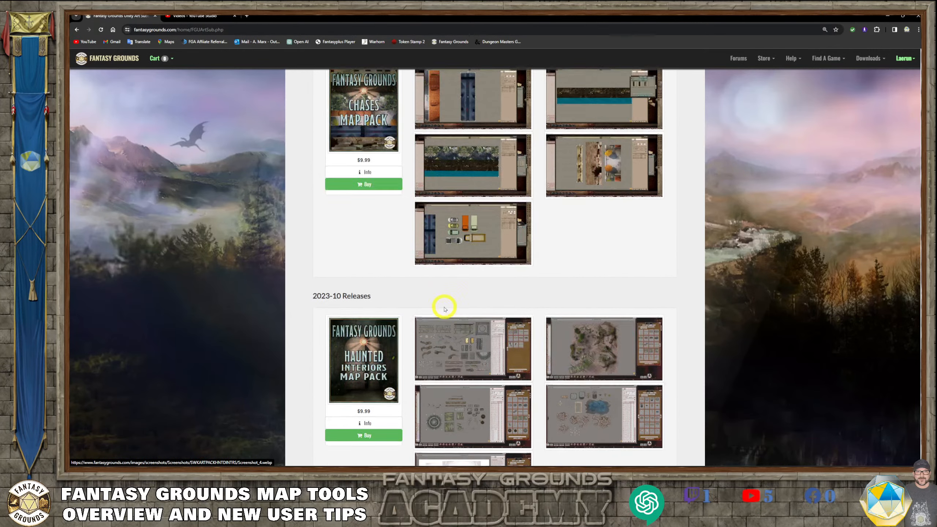
pyautogui.scroll(2, 424, 264)
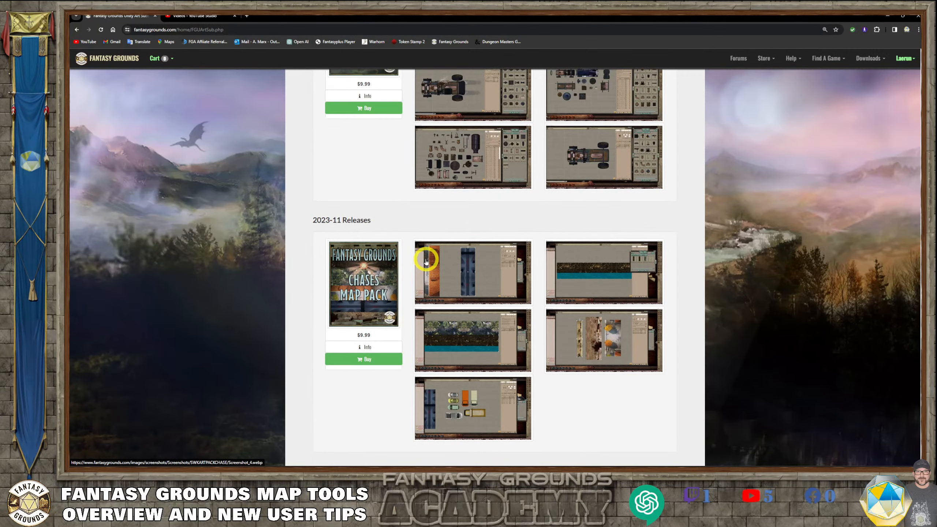
pyautogui.scroll(2, 434, 255)
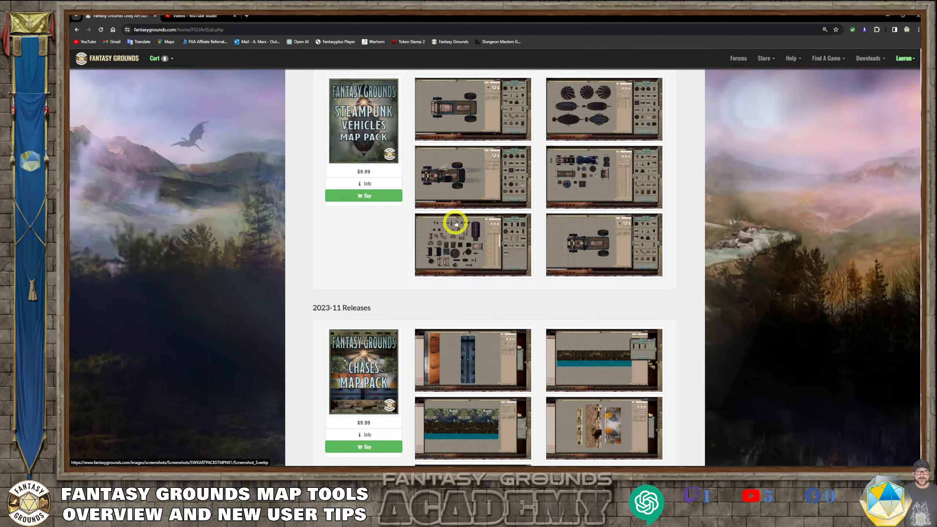
pyautogui.scroll(1, 461, 217)
pyautogui.scroll(-1, 472, 213)
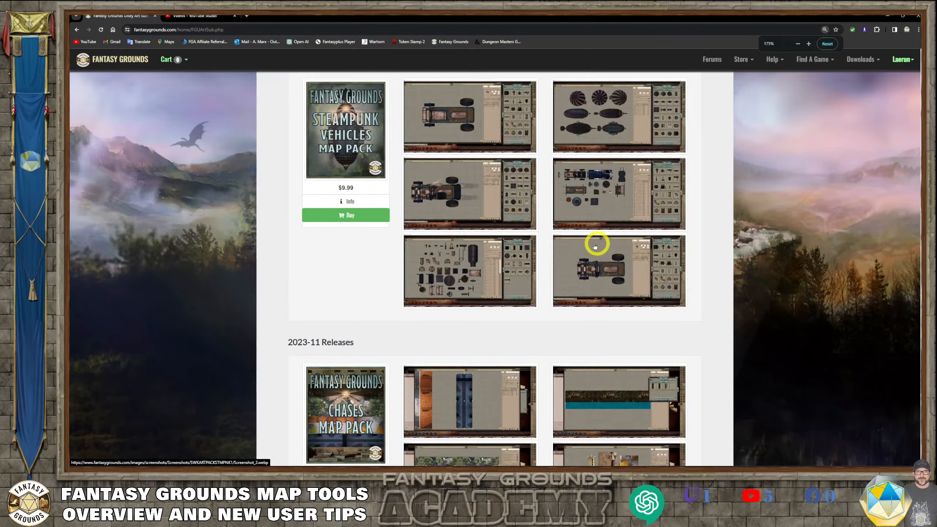
pyautogui.keyDown('ctrl'); pyautogui.scroll(4, 593, 243); pyautogui.keyUp('ctrl')
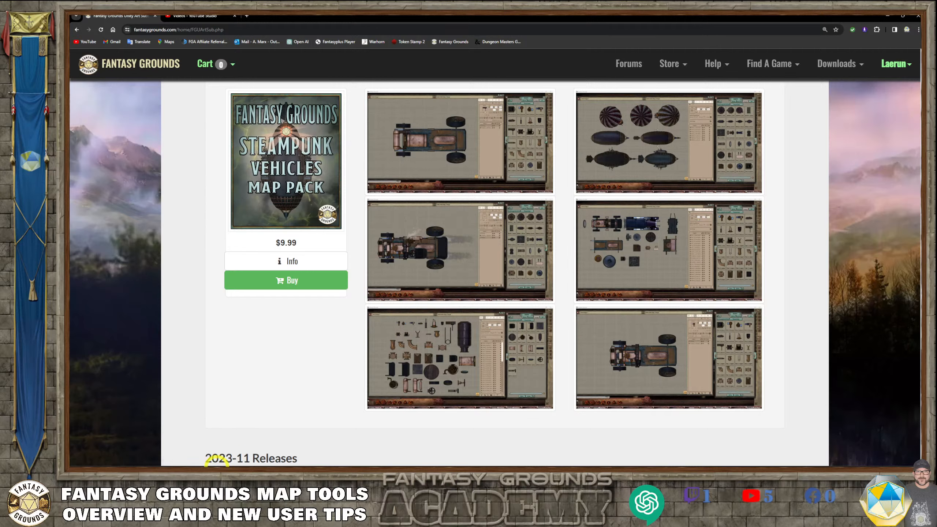
# Step: Switch back to Fantasy Grounds and put away the 00.00 Map Tools story to uncover the Underdark tunnels map
pyautogui.click(199, 435)
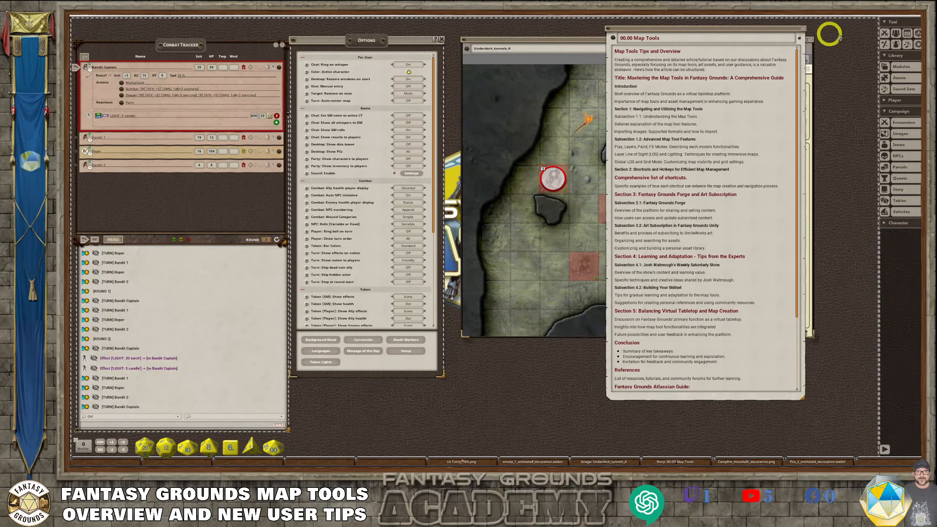
pyautogui.click(802, 29)
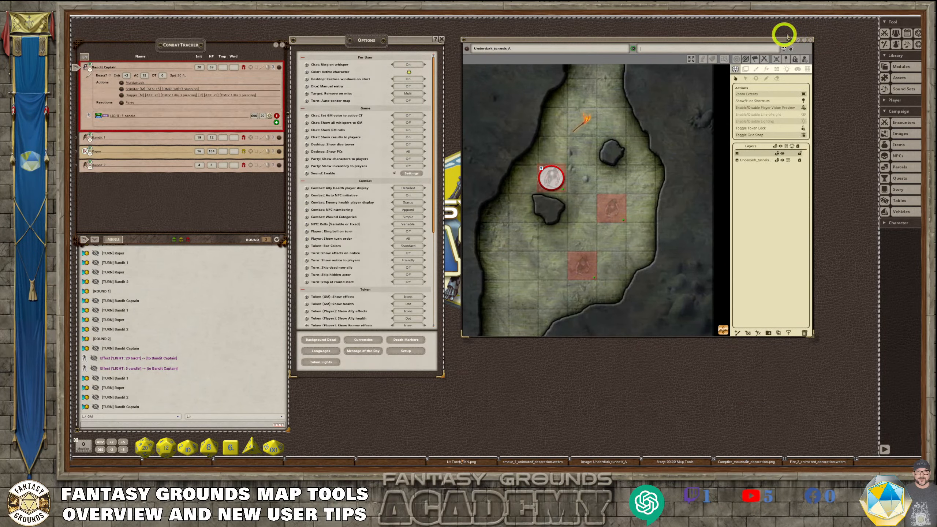
# Step: Reposition the Underdark_tunnels_A map window, make it taller to show more of the cave, and minimize it
pyautogui.click(709, 47)
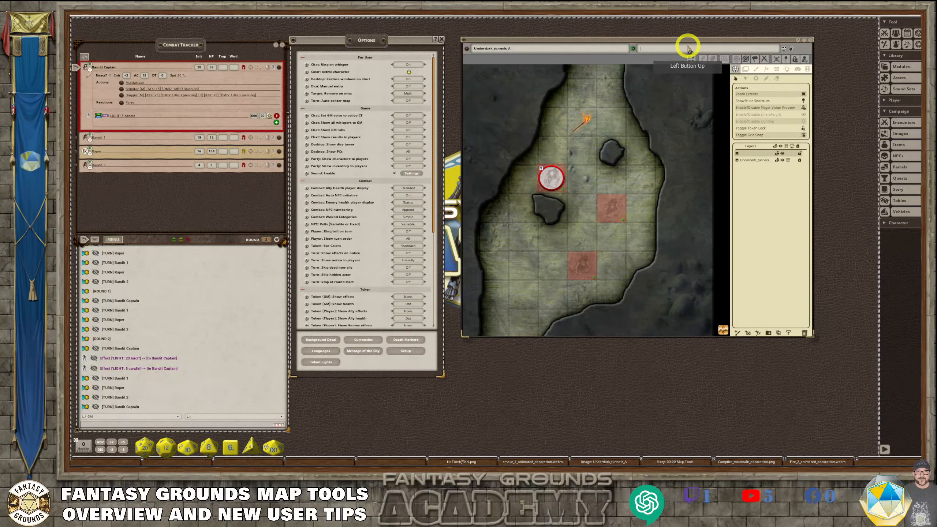
pyautogui.moveTo(689, 40); pyautogui.dragTo(733, 25)
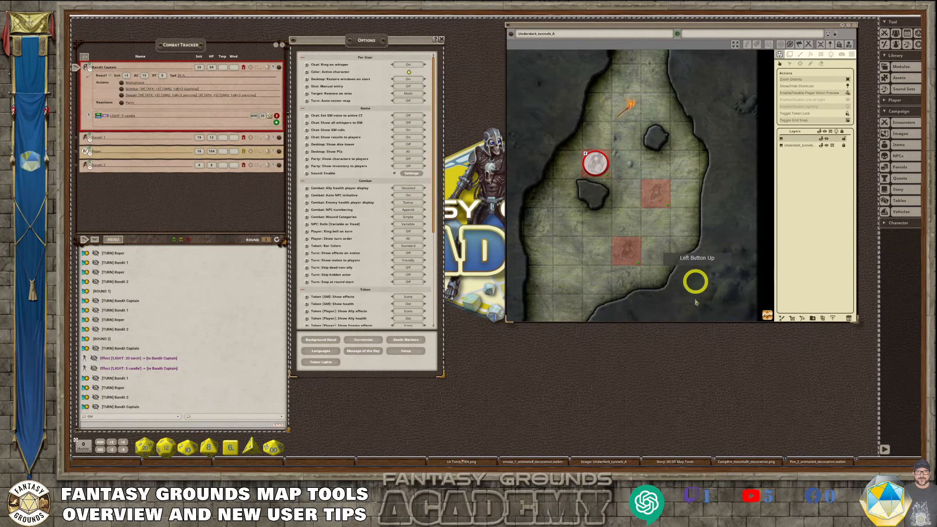
pyautogui.moveTo(704, 321); pyautogui.dragTo(703, 414)
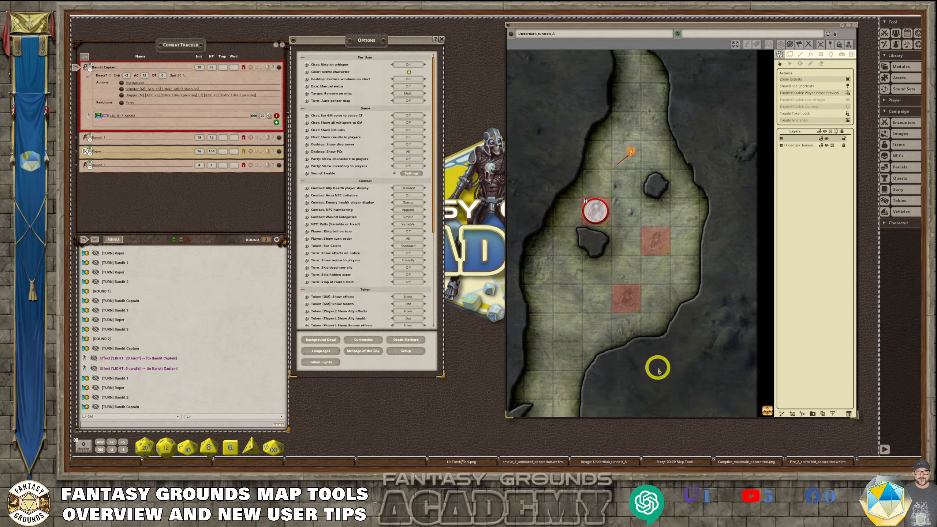
pyautogui.scroll(-2, 692, 337)
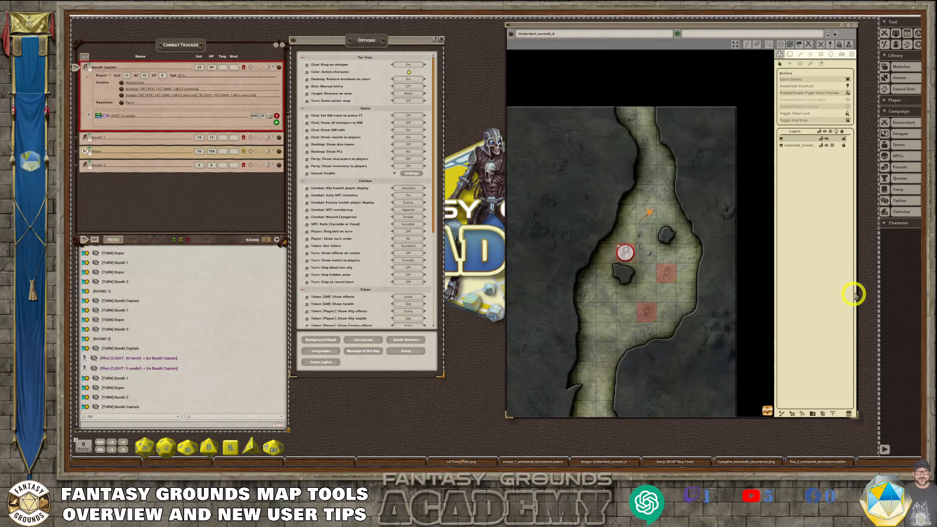
pyautogui.click(854, 25)
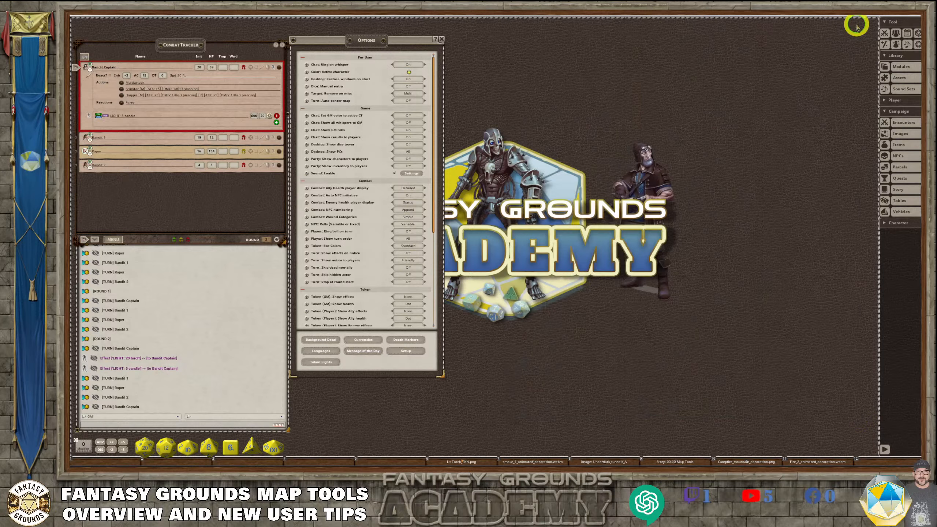
# Step: Open the campaign's image list and add a new group named Imported Maps
pyautogui.click(900, 134)
pyautogui.moveTo(634, 192); pyautogui.dragTo(591, 120)
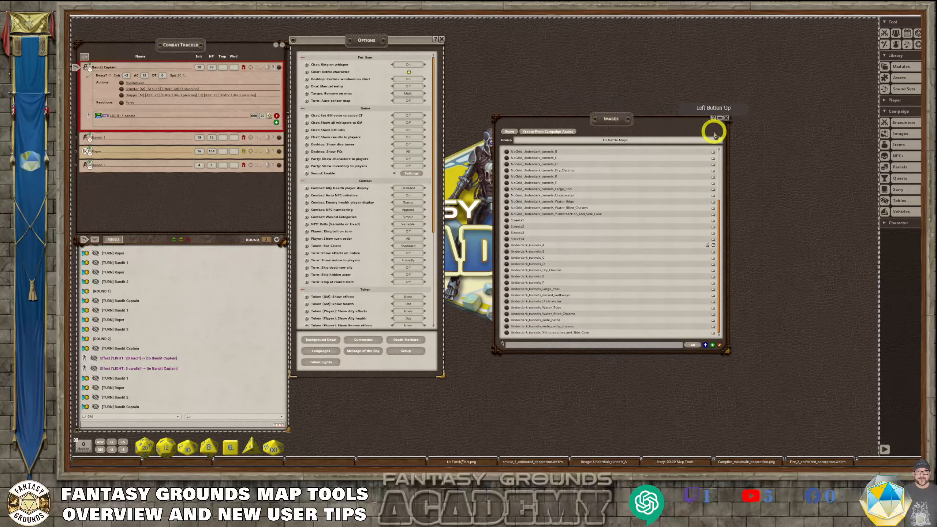
pyautogui.click(712, 140)
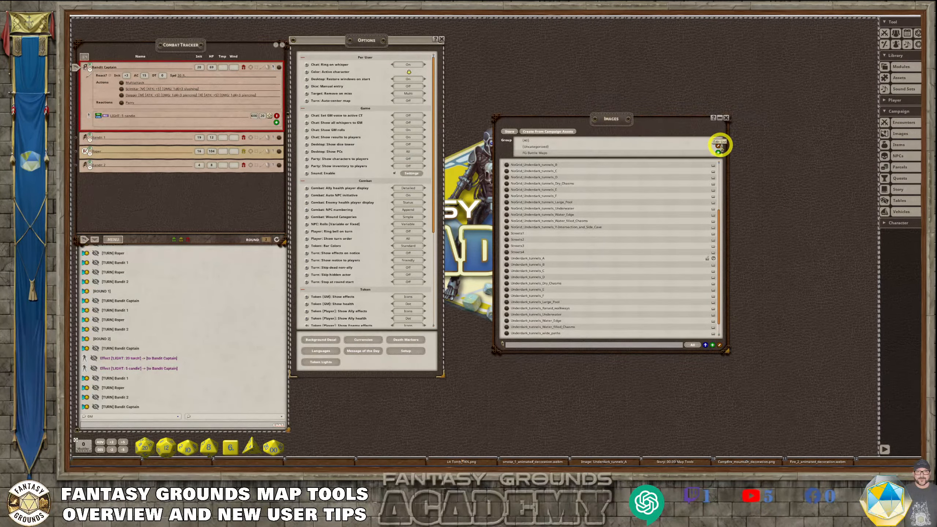
pyautogui.click(719, 145)
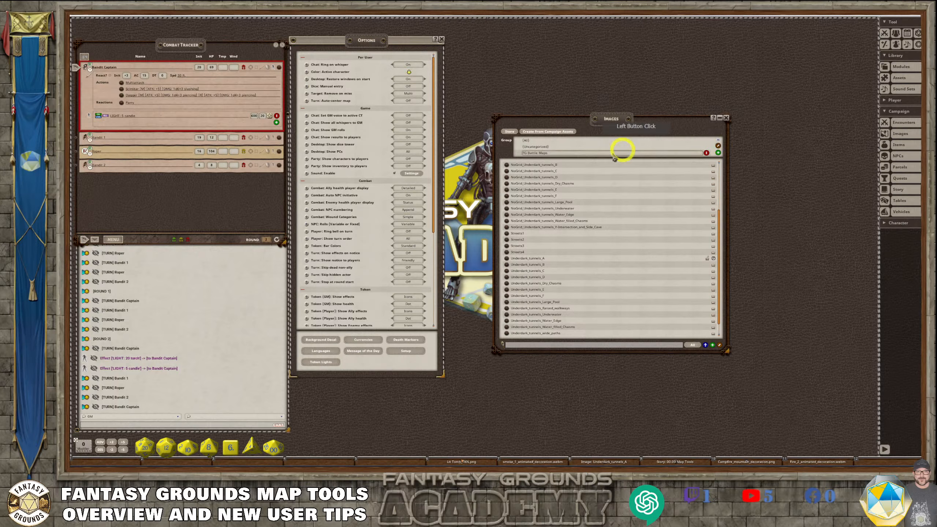
pyautogui.click(718, 152)
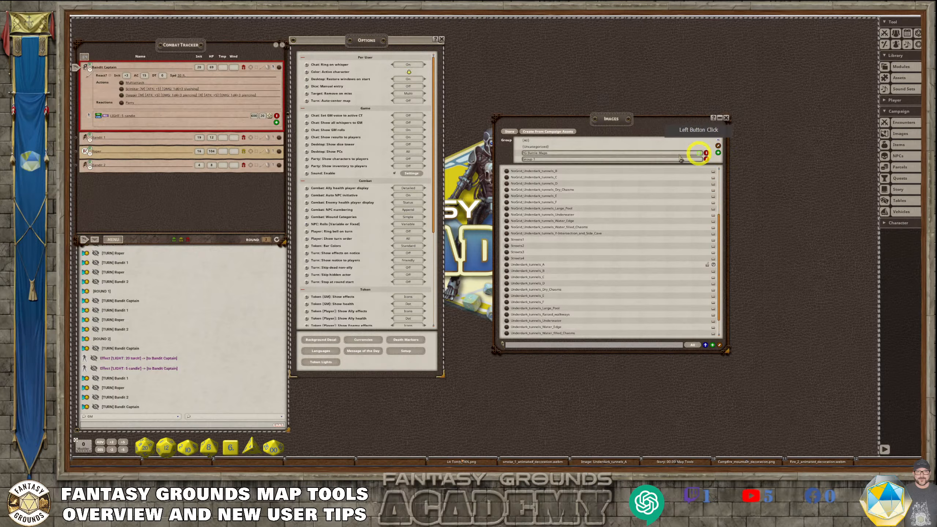
pyautogui.click(557, 161)
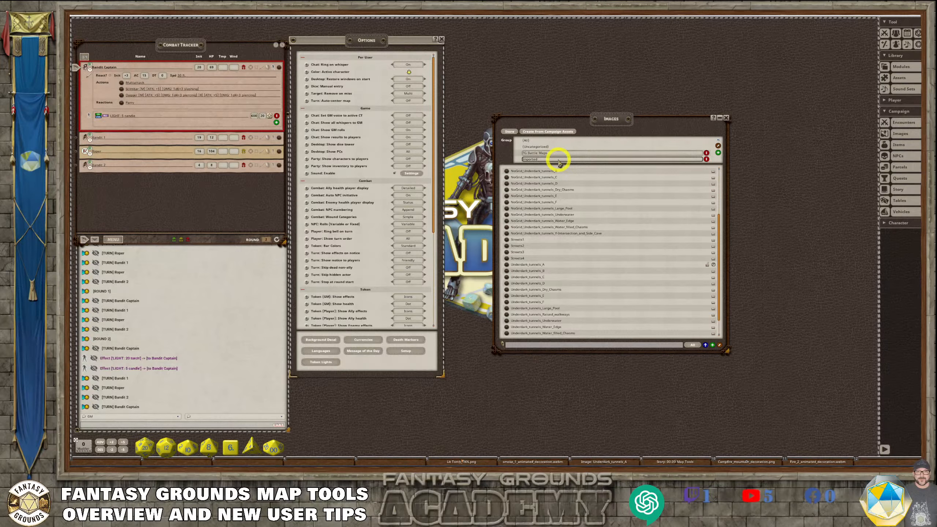
pyautogui.write('Maps')
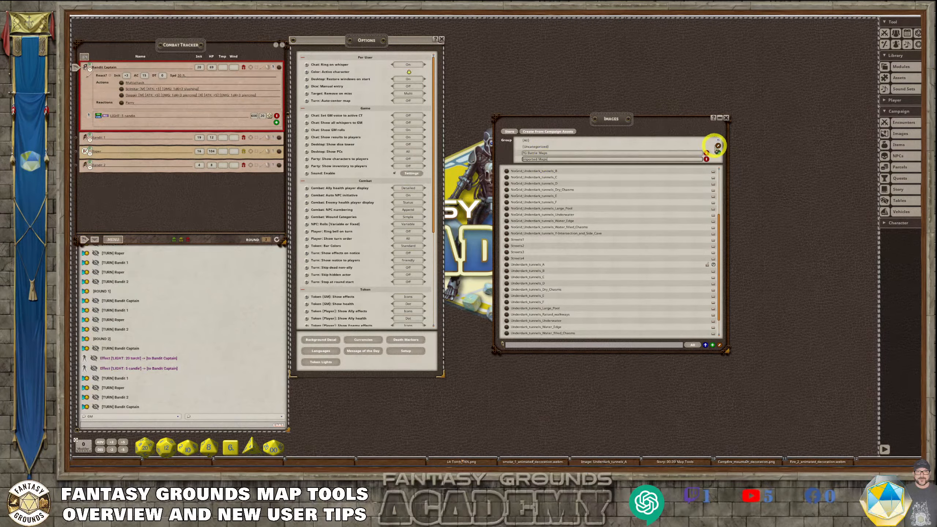
pyautogui.click(717, 145)
# Step: Show the Imported Maps group in the image list, and reposition and enlarge the list window
pyautogui.click(544, 158)
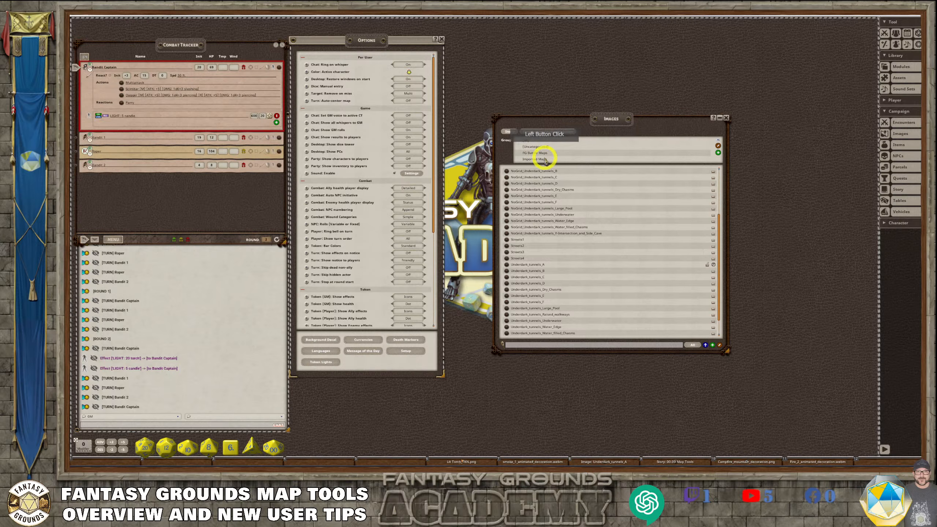
pyautogui.click(728, 199)
pyautogui.click(598, 123)
pyautogui.moveTo(598, 125); pyautogui.dragTo(561, 41)
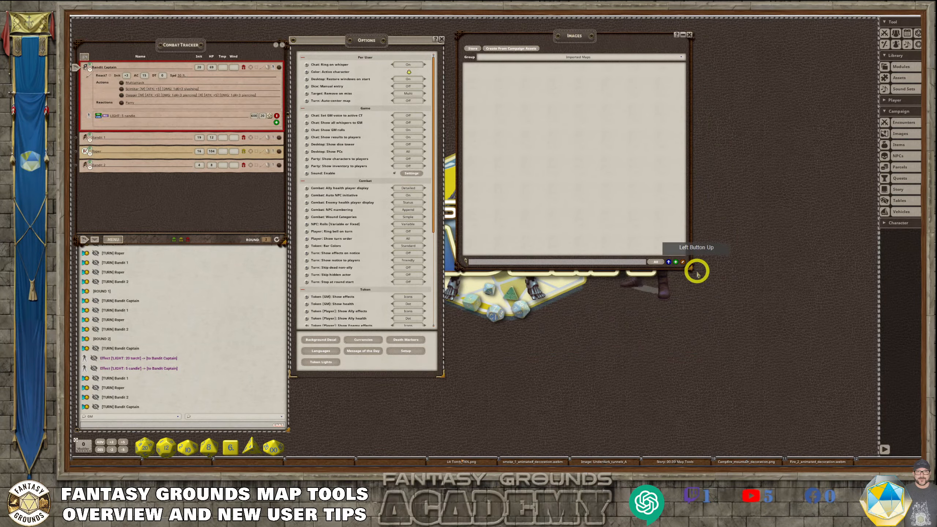
pyautogui.moveTo(692, 266); pyautogui.dragTo(735, 337)
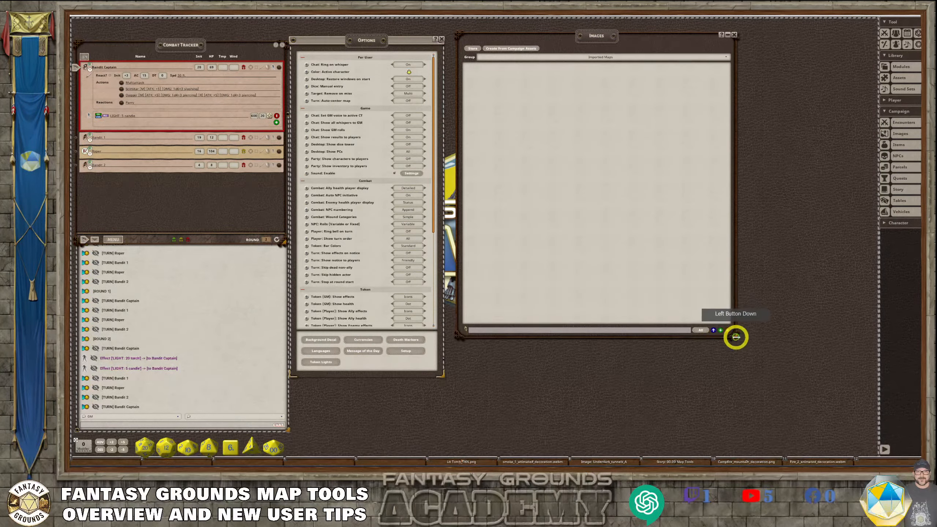
# Step: Start importing an image file to review the supported file types, and cancel without choosing a file
pyautogui.click(713, 330)
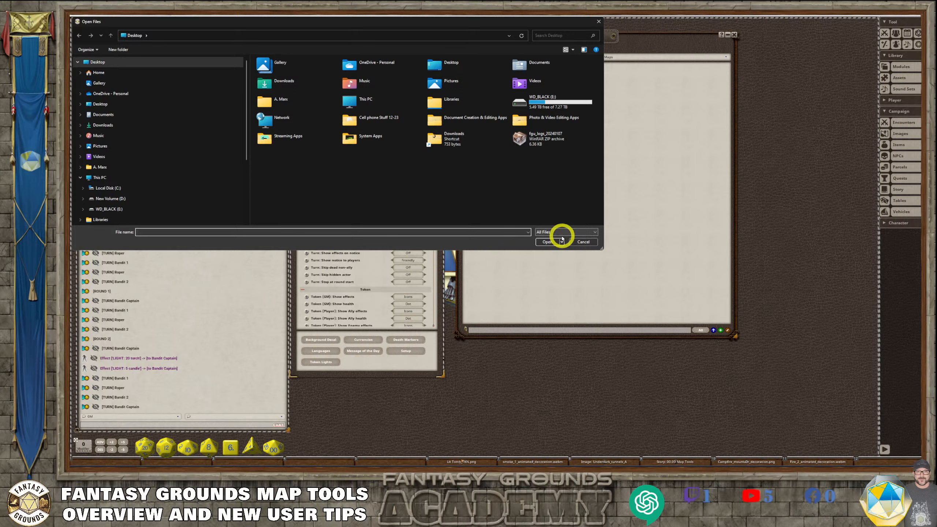
pyautogui.click(593, 233)
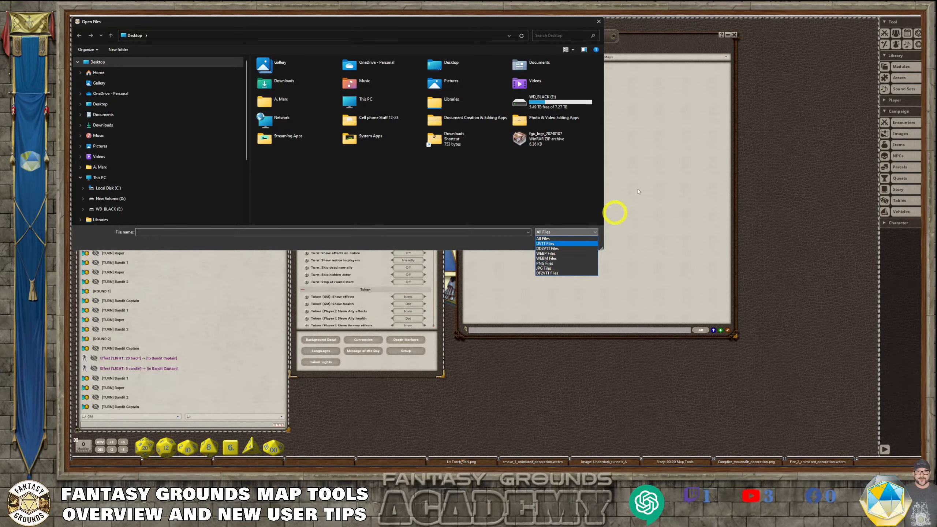
pyautogui.click(598, 23)
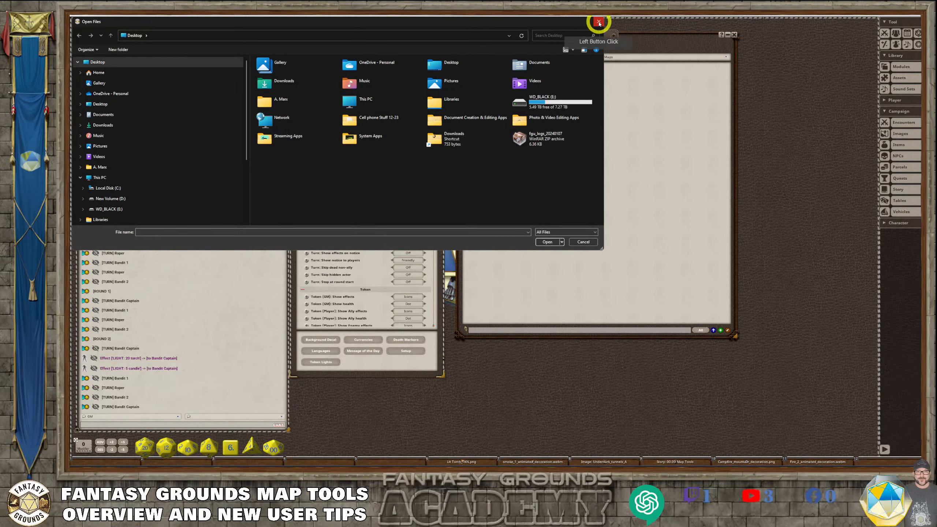
pyautogui.click(598, 23)
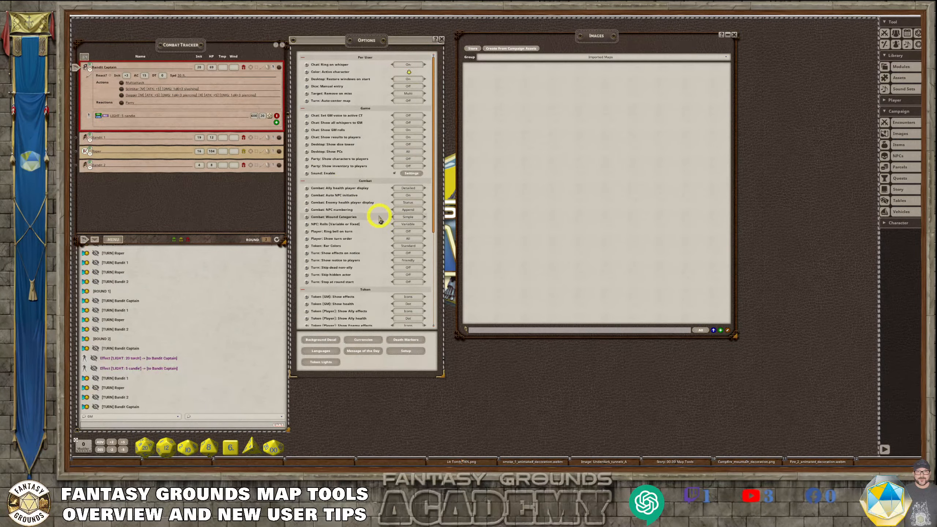
# Step: Look through the campaign options, including the Combat, Token and House Rules sections, and close them
pyautogui.scroll(-3, 383, 247)
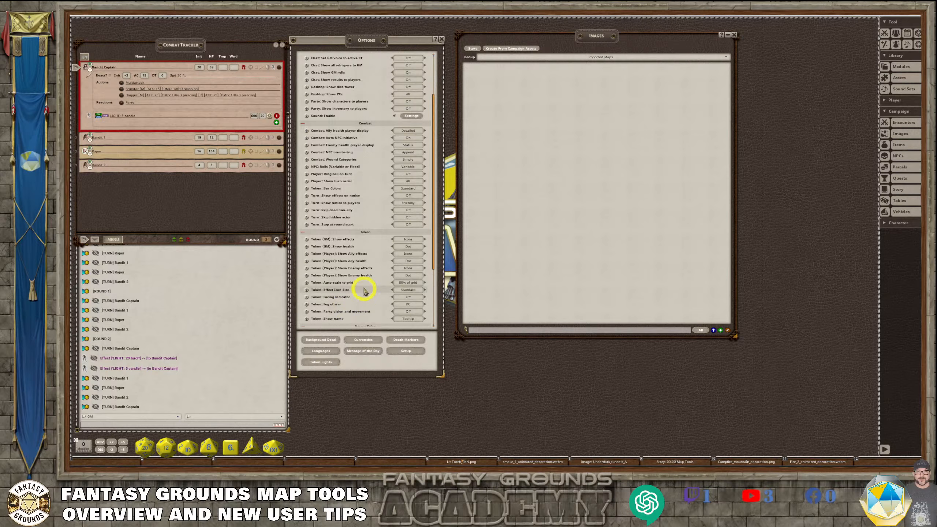
pyautogui.scroll(-2, 365, 297)
pyautogui.scroll(-2, 369, 300)
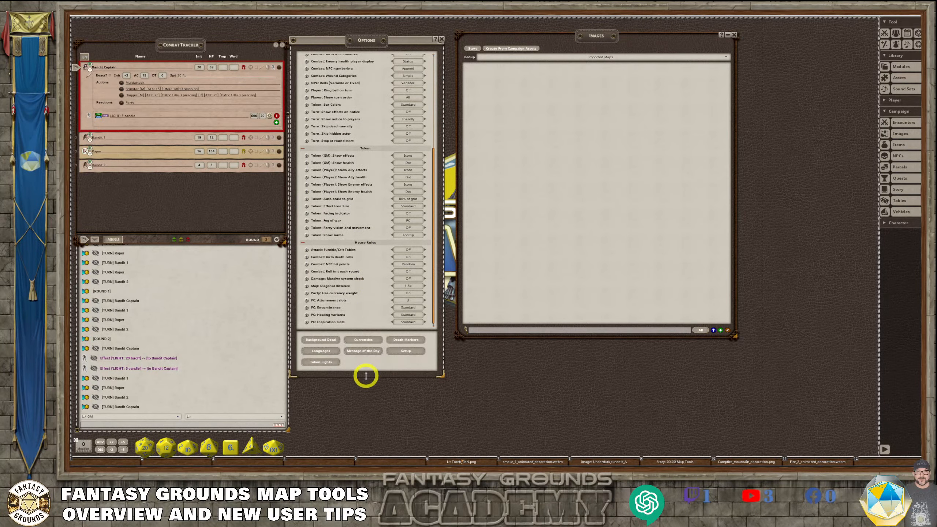
pyautogui.moveTo(369, 378); pyautogui.dragTo(368, 430)
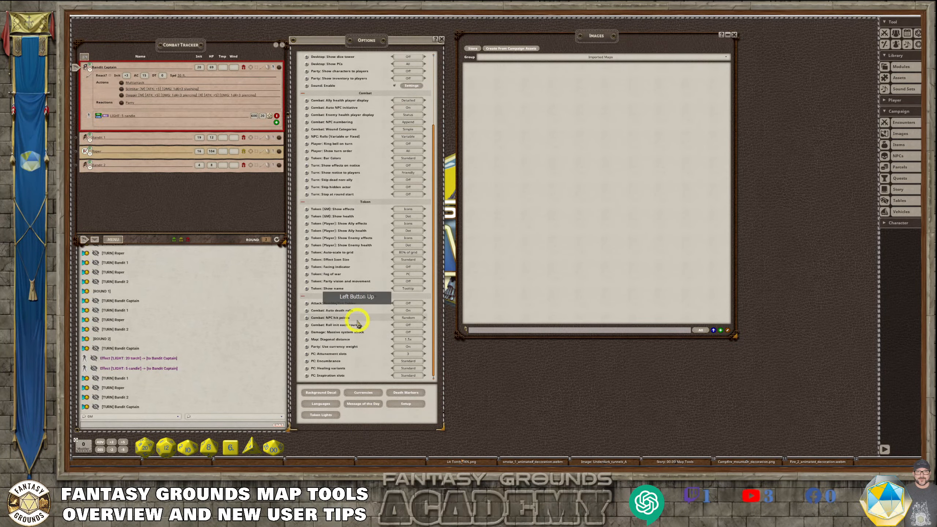
pyautogui.scroll(4, 368, 313)
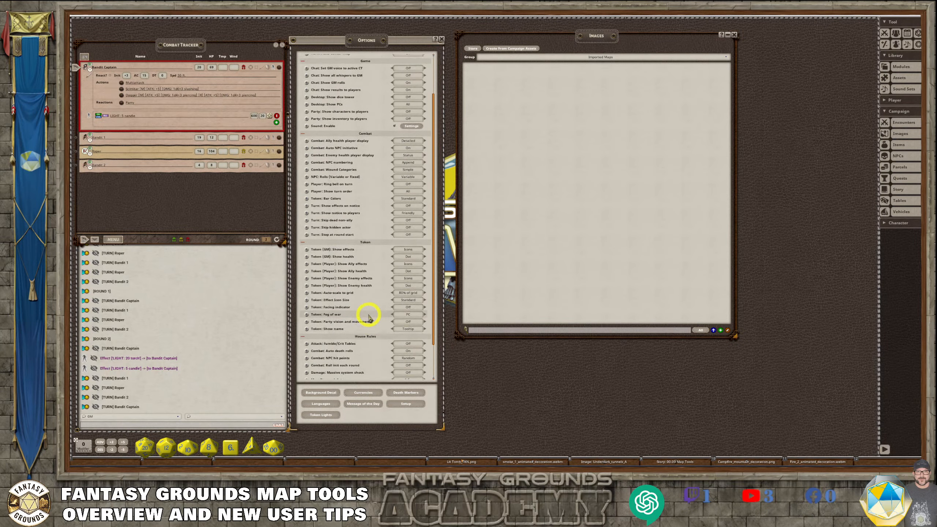
pyautogui.scroll(-4, 368, 313)
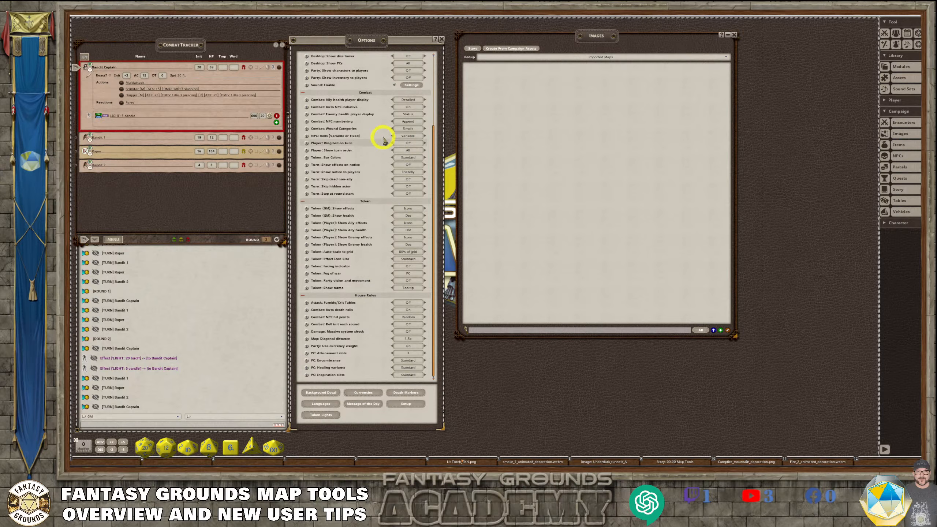
pyautogui.click(441, 39)
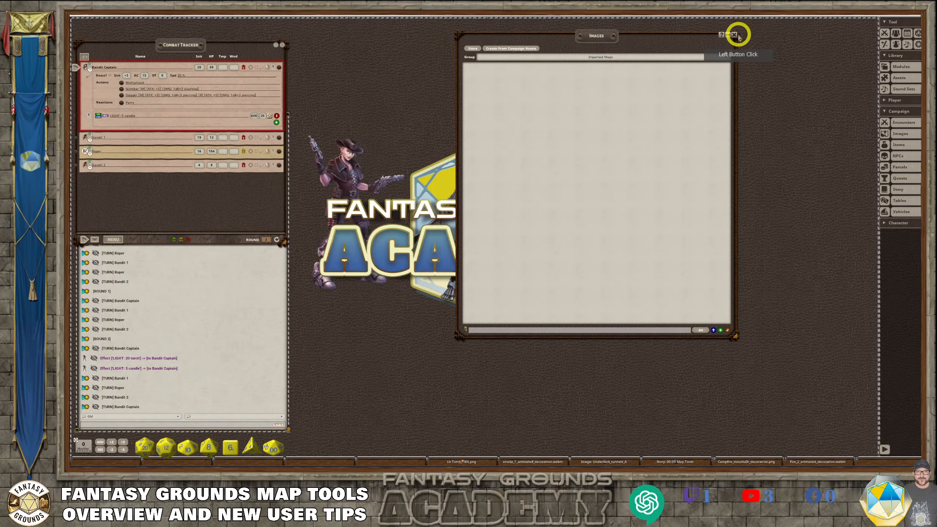
# Step: Close the image list and bring back the Underdark tunnels map, placing its window nearer the combat tracker
pyautogui.click(734, 35)
pyautogui.click(623, 461)
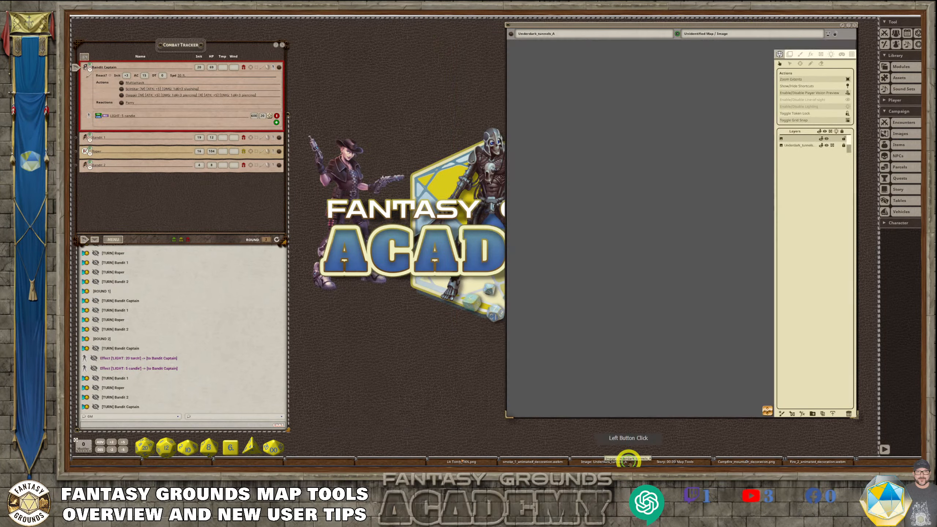
pyautogui.scroll(3, 717, 249)
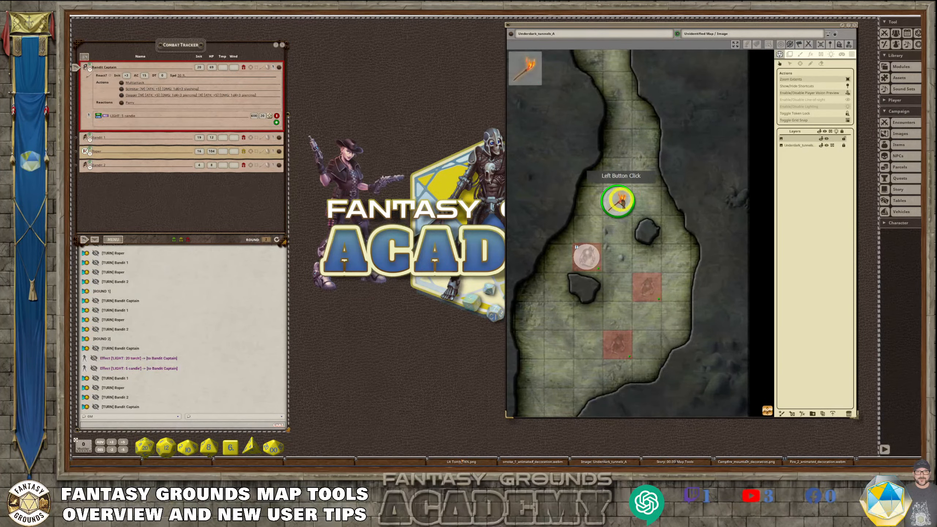
pyautogui.scroll(-2, 632, 258)
pyautogui.moveTo(690, 25); pyautogui.dragTo(508, 28)
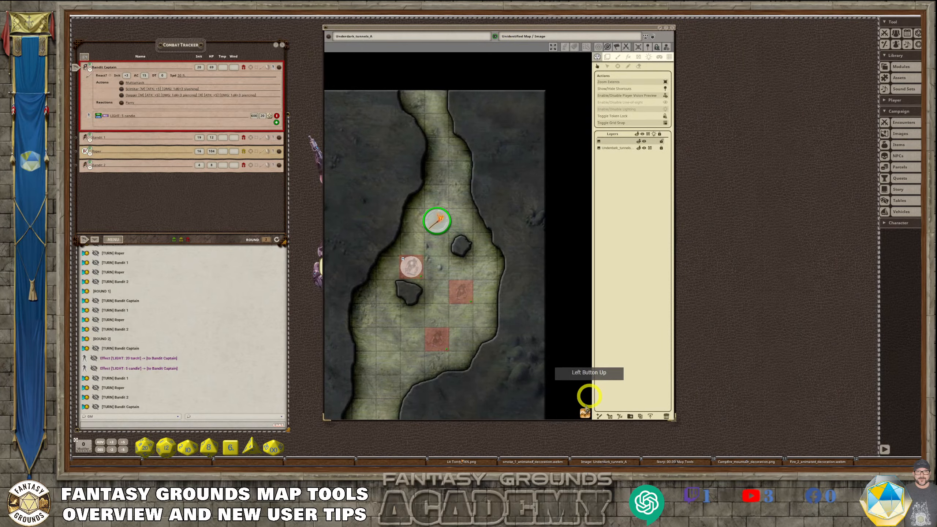
pyautogui.moveTo(586, 416); pyautogui.dragTo(487, 410)
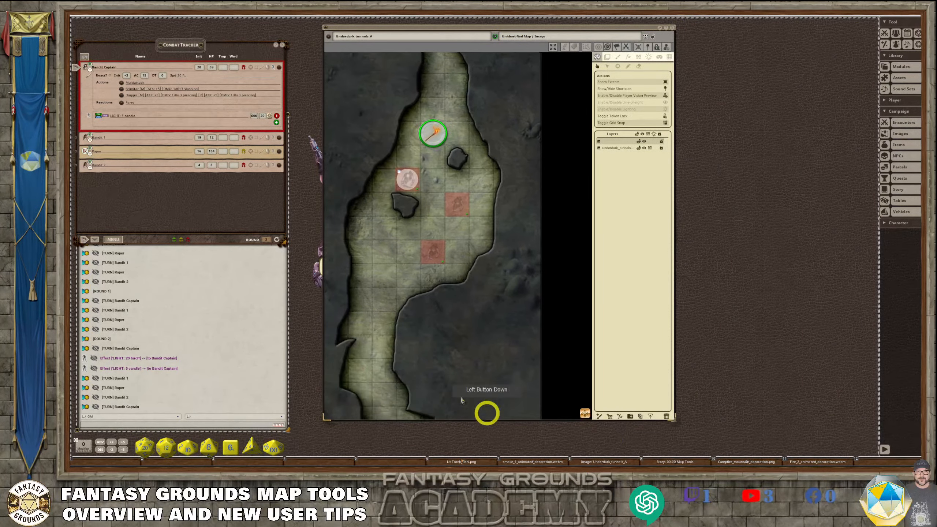
pyautogui.scroll(2, 420, 248)
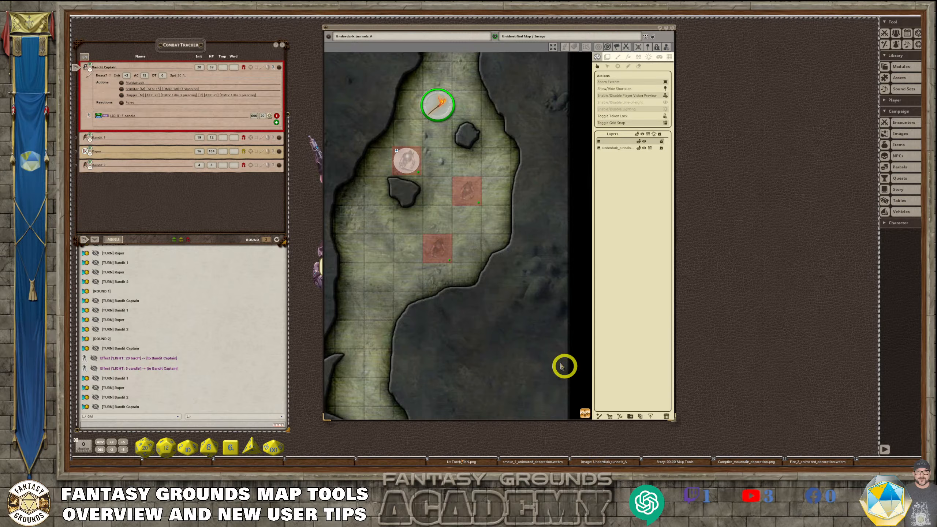
# Step: Load the campfire decoration as the map's stamp tile and toggle grid snapping for it
pyautogui.click(607, 58)
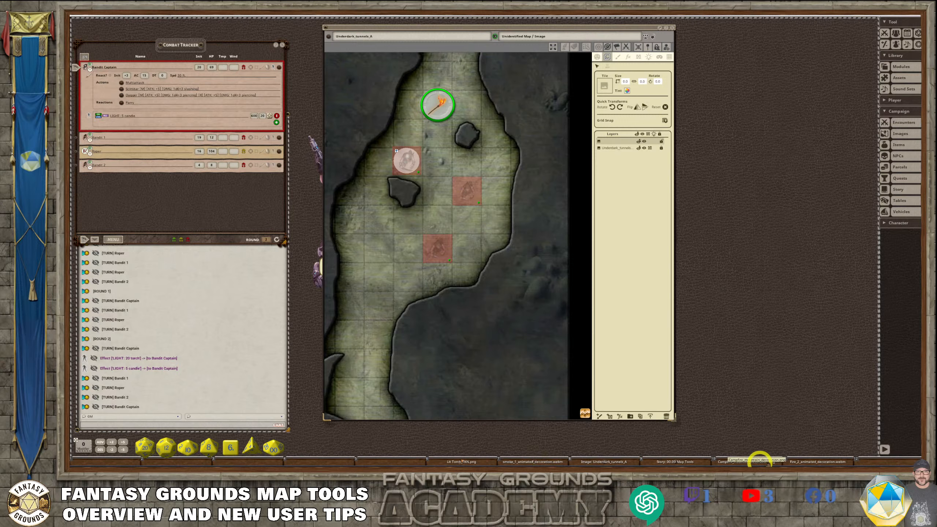
pyautogui.moveTo(752, 459); pyautogui.dragTo(609, 81)
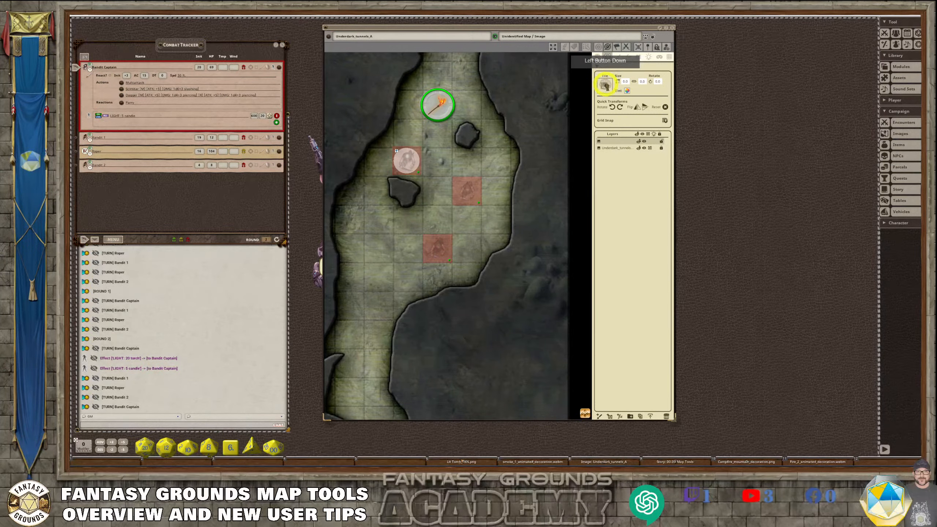
pyautogui.click(665, 120)
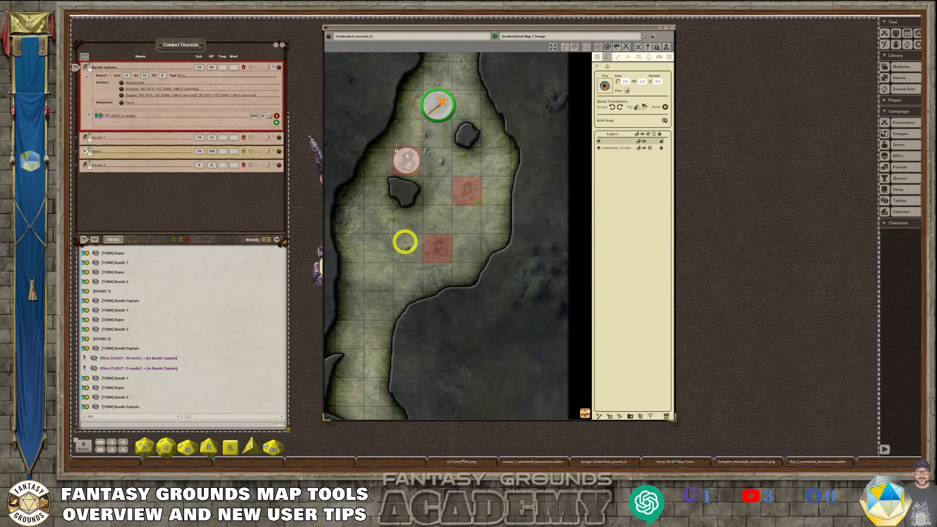
# Step: Set the campfire tile's size to 1.5 by 1.5 and rotate it counterclockwise to 270 degrees
pyautogui.click(626, 82)
pyautogui.click(644, 85)
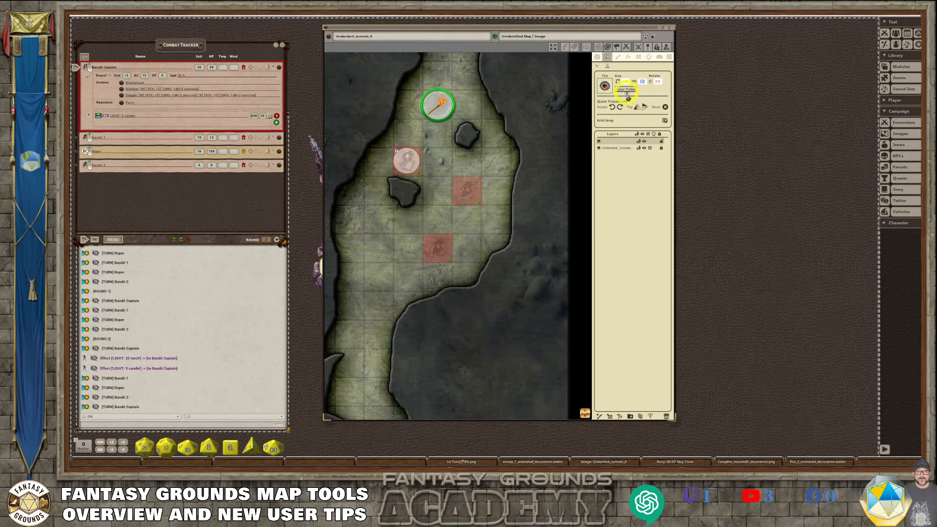
pyautogui.click(612, 108)
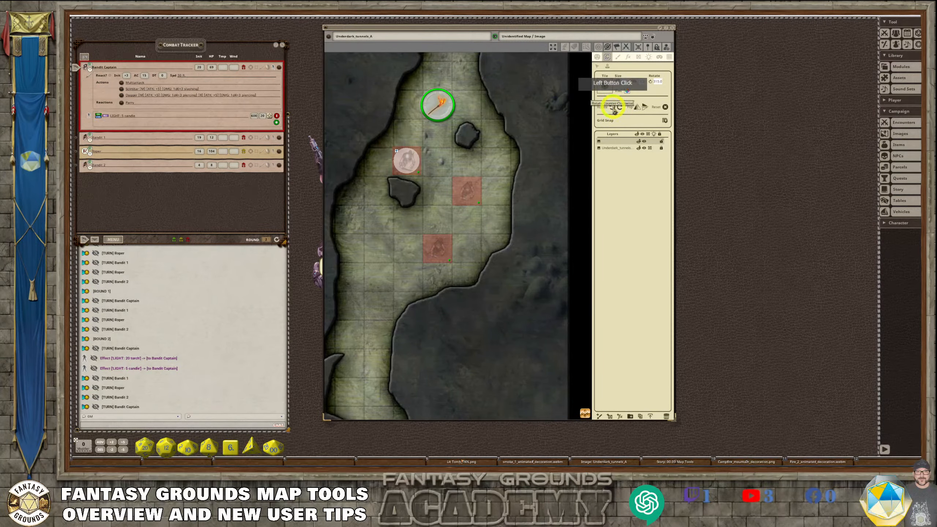
pyautogui.click(605, 86)
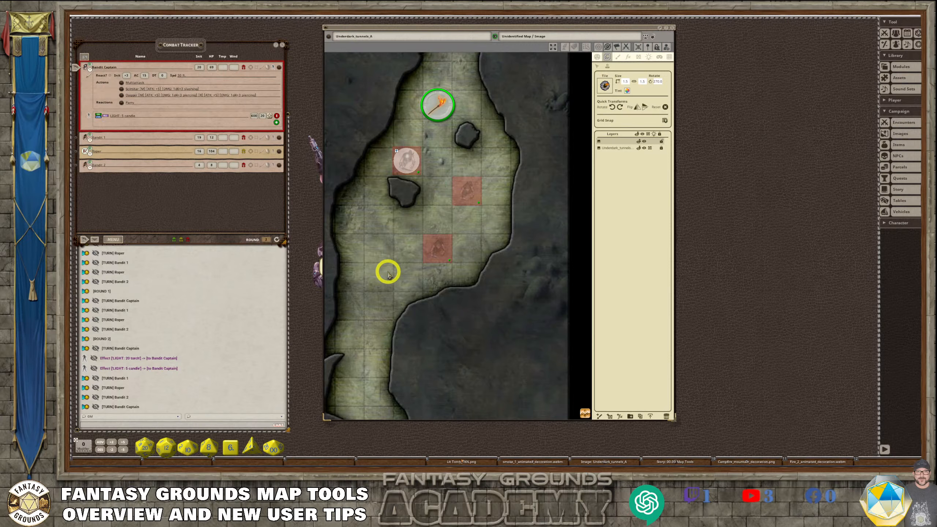
# Step: Stamp the campfire tile onto the open cave floor, just southwest of the lowest red-highlighted token
pyautogui.scroll(3, 389, 266)
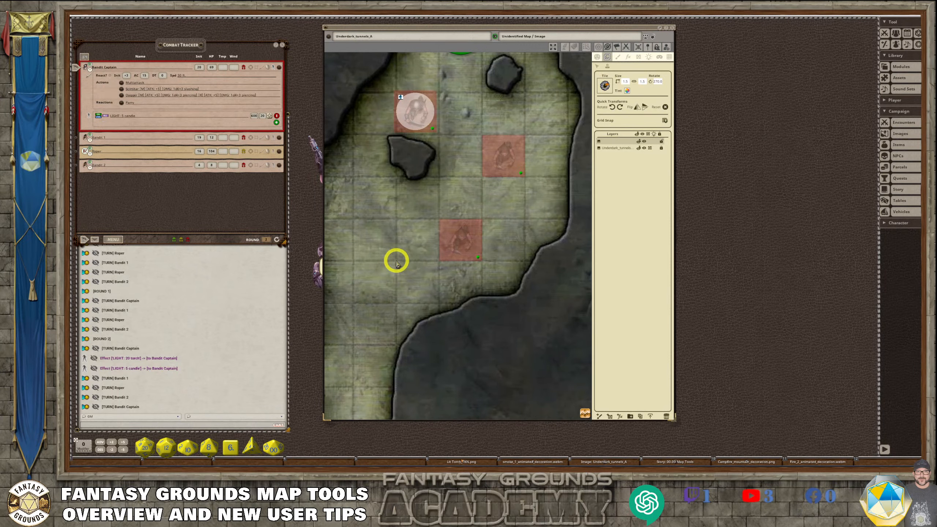
pyautogui.click(396, 261)
pyautogui.scroll(1, 404, 294)
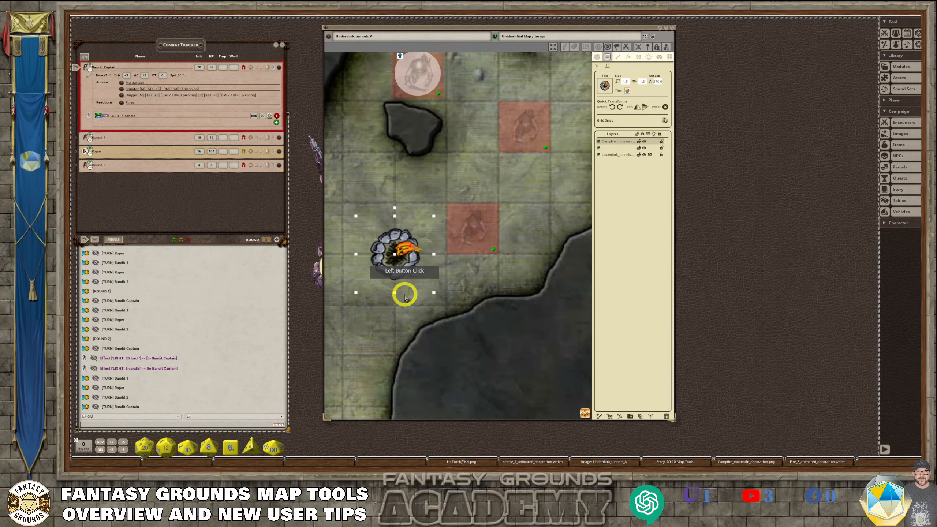
pyautogui.scroll(-2, 404, 294)
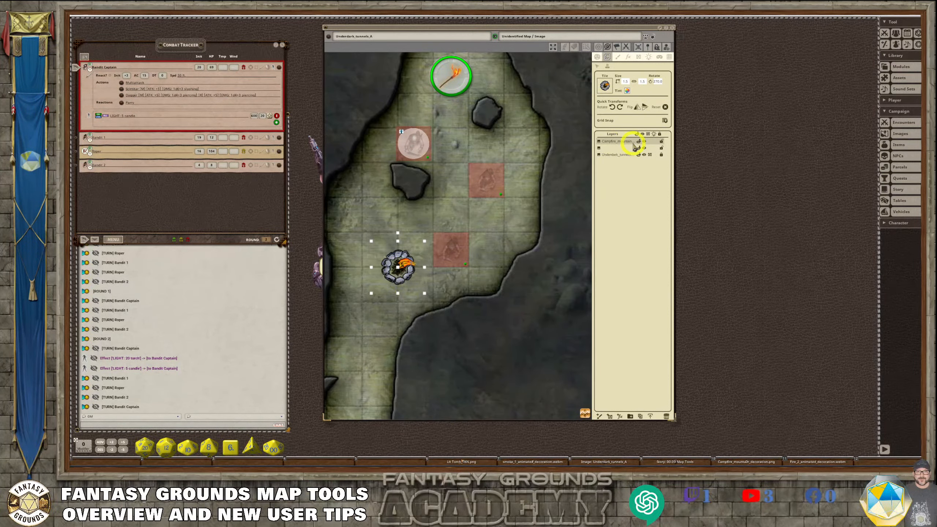
# Step: Add a layer folder named Camp Fire and move the campfire decoration layer into it
pyautogui.click(630, 416)
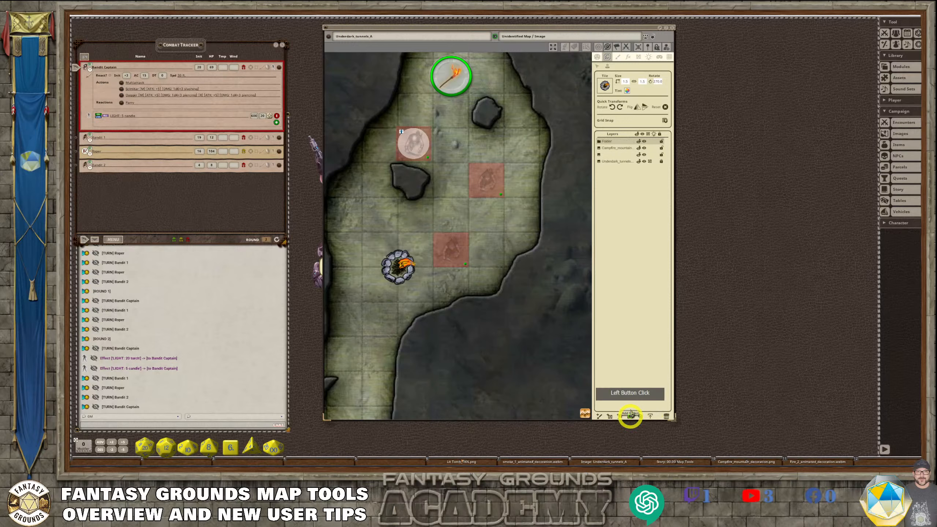
pyautogui.click(609, 146)
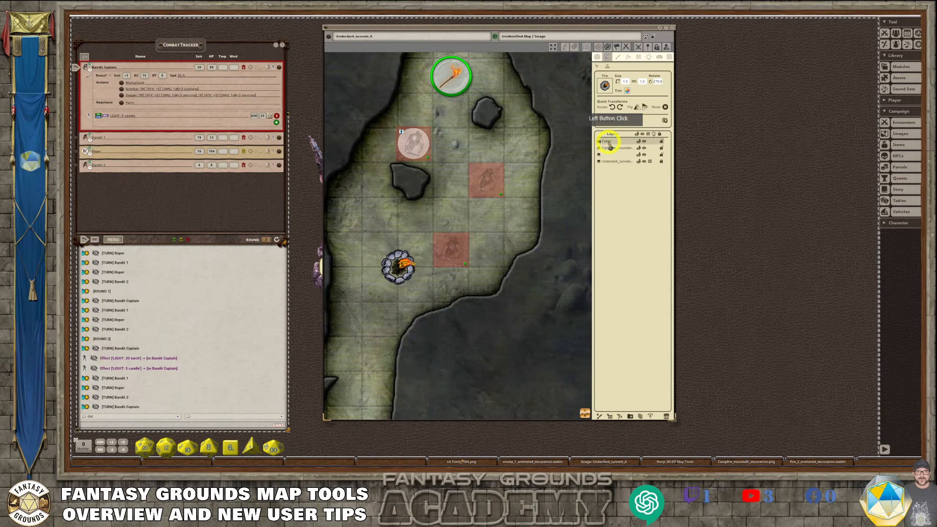
pyautogui.click(608, 142)
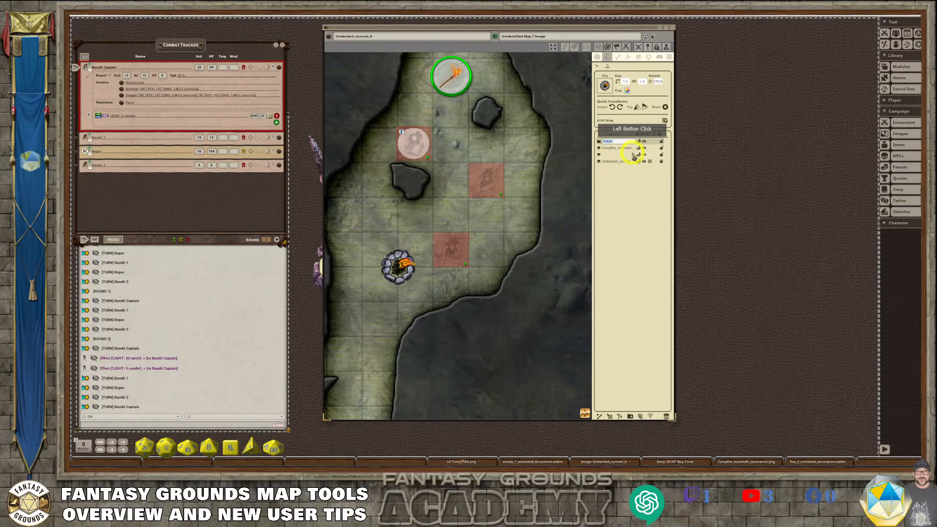
pyautogui.write('Ca')
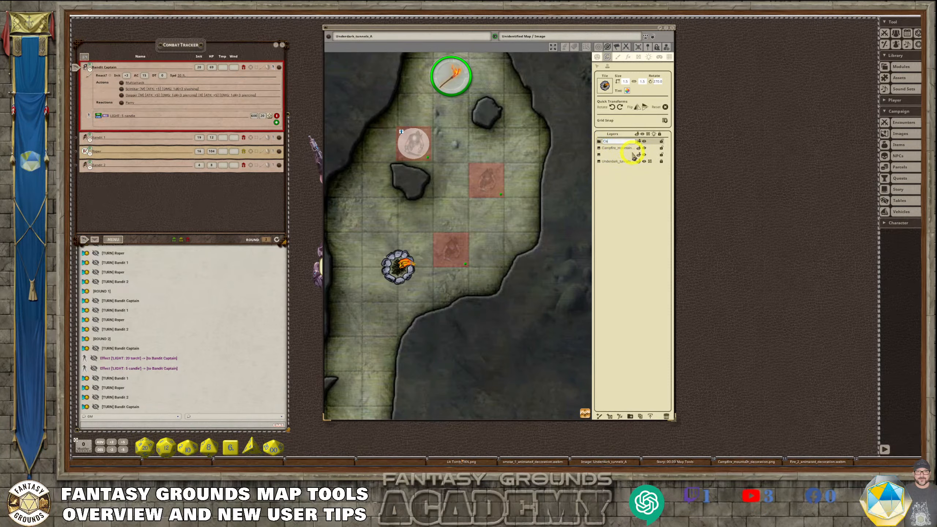
pyautogui.write('mp Fire')
pyautogui.click(645, 161)
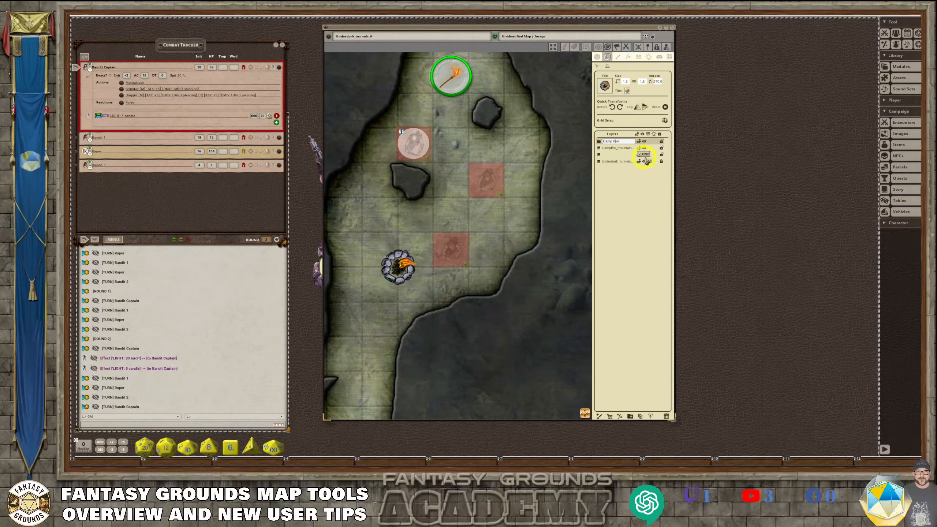
pyautogui.click(609, 141)
pyautogui.click(610, 141)
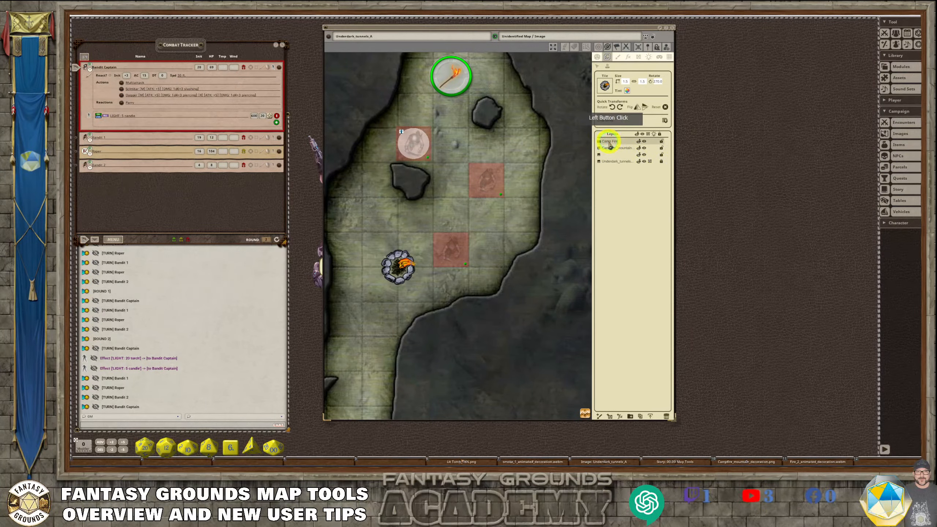
pyautogui.moveTo(618, 151); pyautogui.dragTo(605, 148)
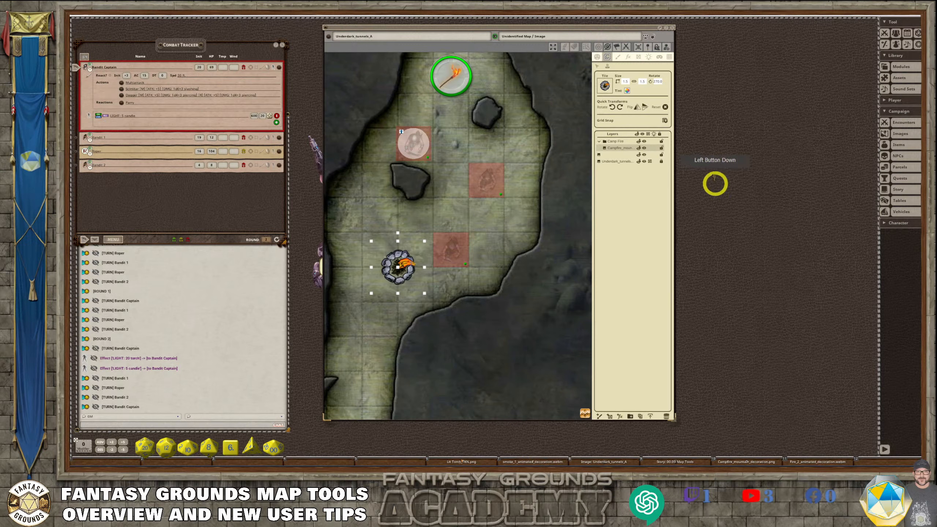
# Step: Load the Fire_2 animated decoration as the stamp tile, size it 1.0 by 1.0, and stamp it onto the campfire
pyautogui.click(604, 84)
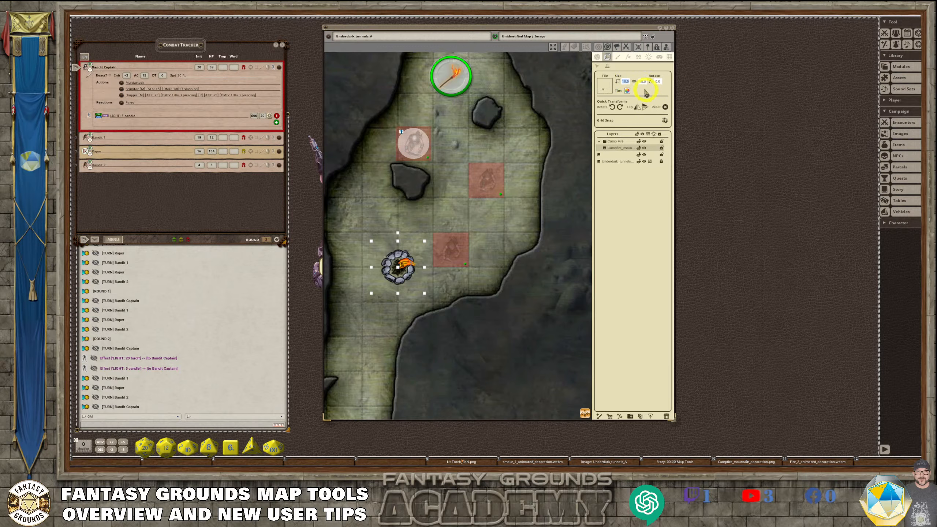
pyautogui.click(642, 84)
pyautogui.scroll(-1, 414, 266)
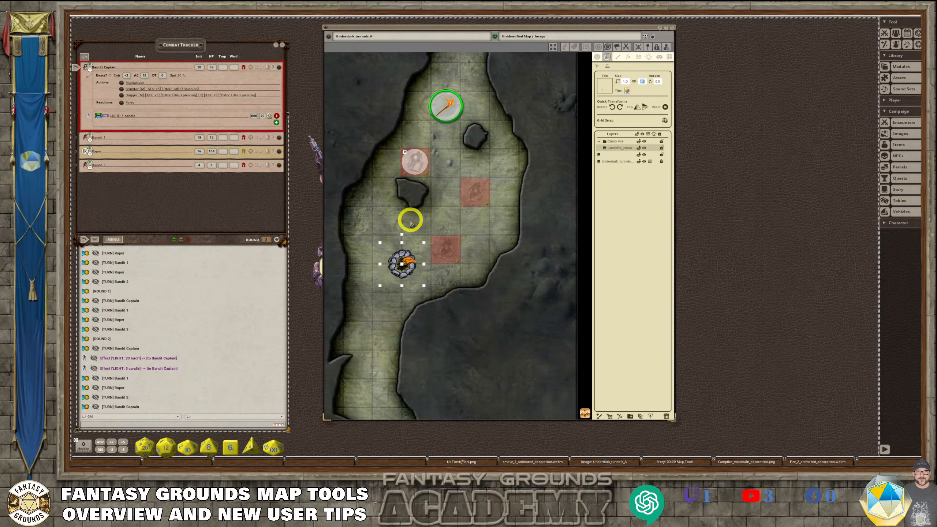
pyautogui.scroll(1, 414, 257)
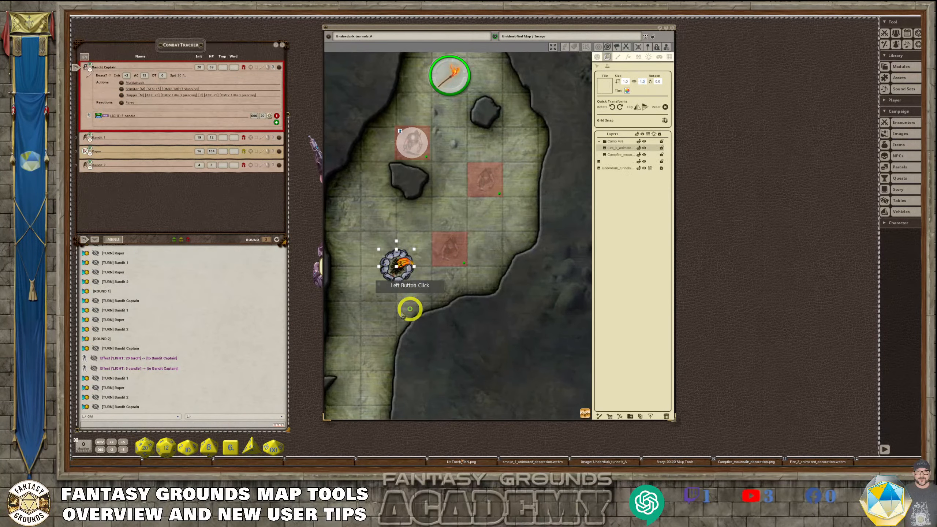
pyautogui.scroll(2, 399, 307)
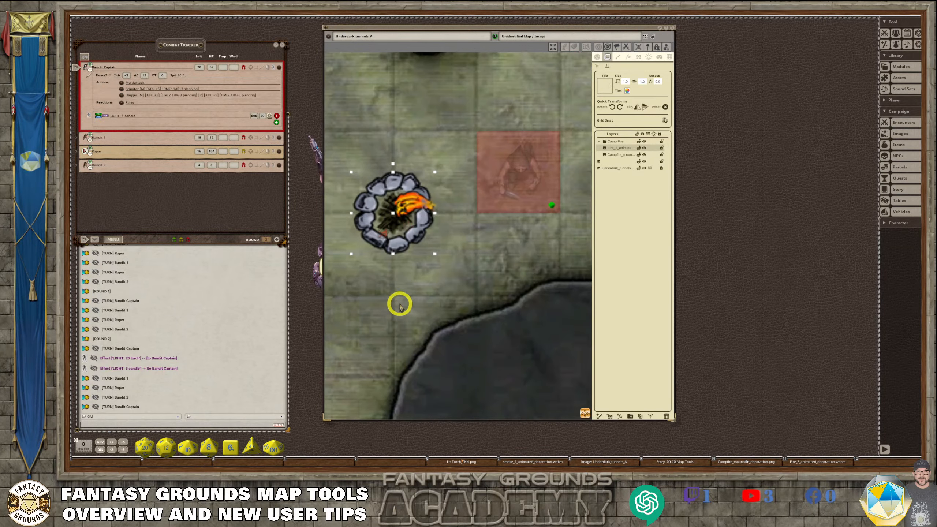
pyautogui.scroll(-1, 399, 306)
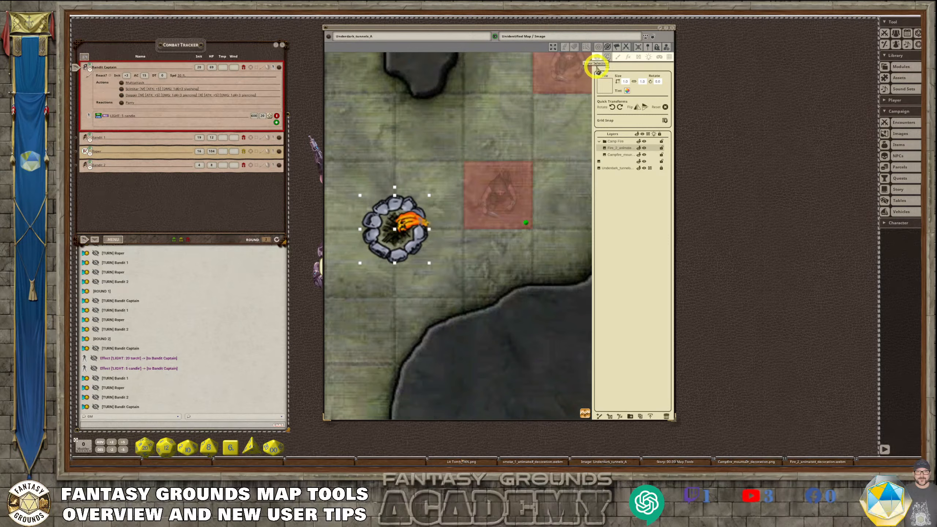
# Step: Select the placed Fire_2 tile and reposition it so the flames line up over the campfire's stone ring
pyautogui.click(638, 155)
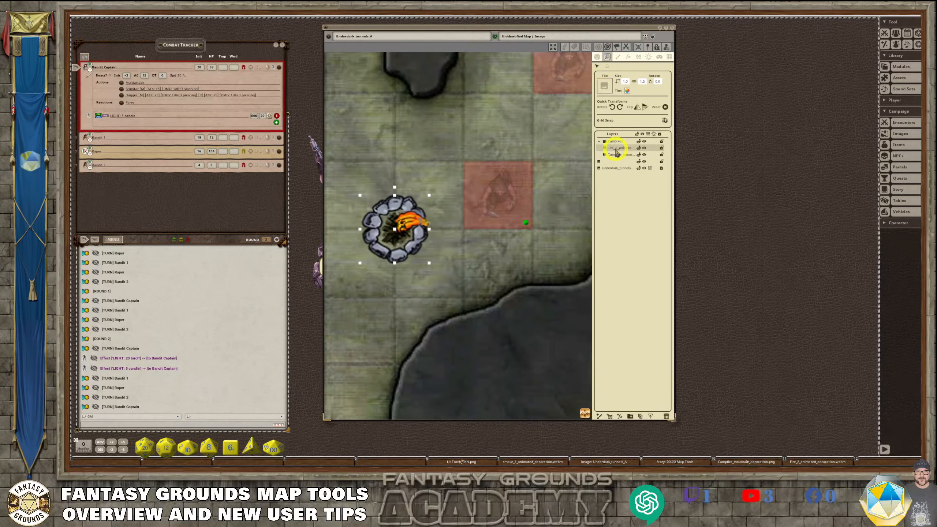
pyautogui.click(396, 239)
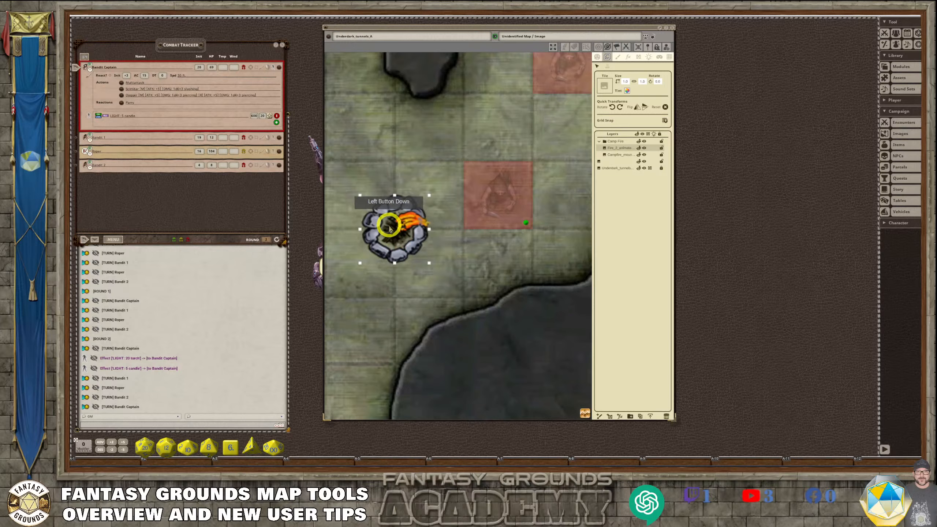
pyautogui.moveTo(394, 232); pyautogui.dragTo(395, 226)
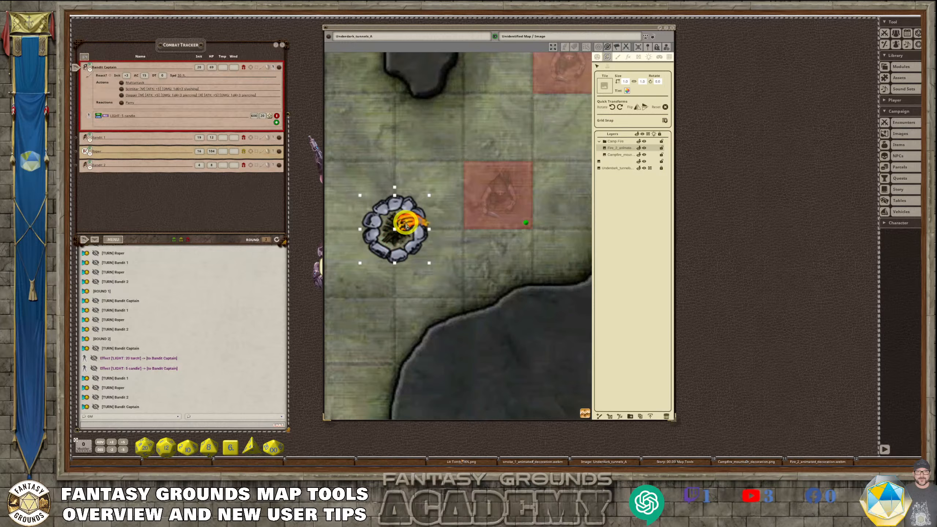
pyautogui.moveTo(437, 229); pyautogui.dragTo(394, 222)
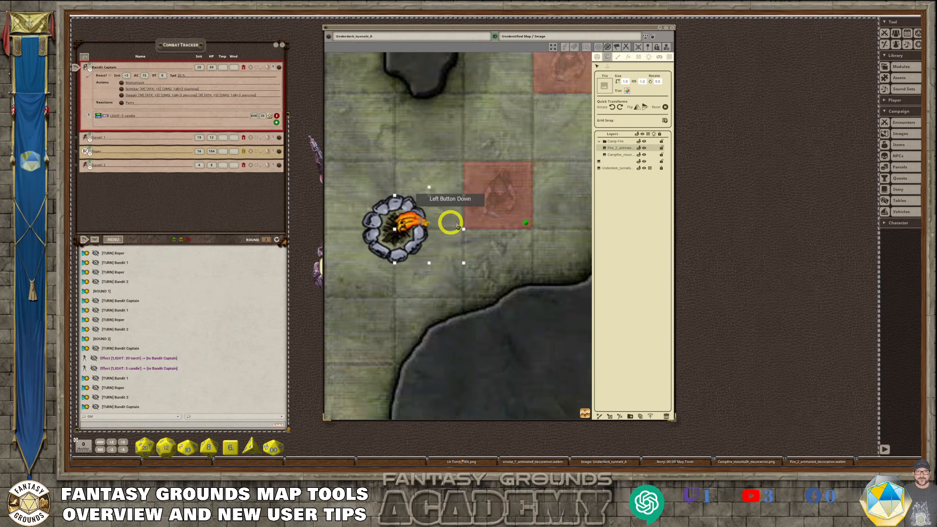
pyautogui.moveTo(458, 223); pyautogui.dragTo(403, 223)
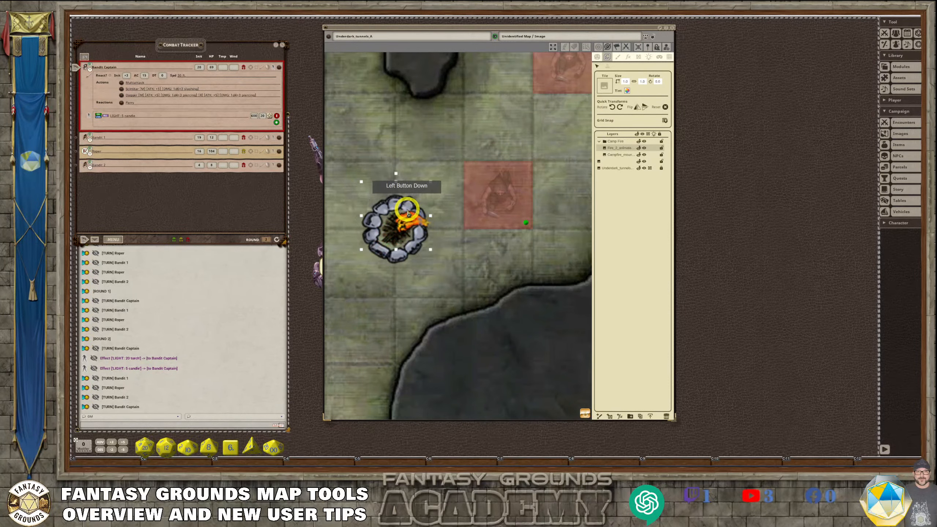
pyautogui.scroll(-3, 447, 278)
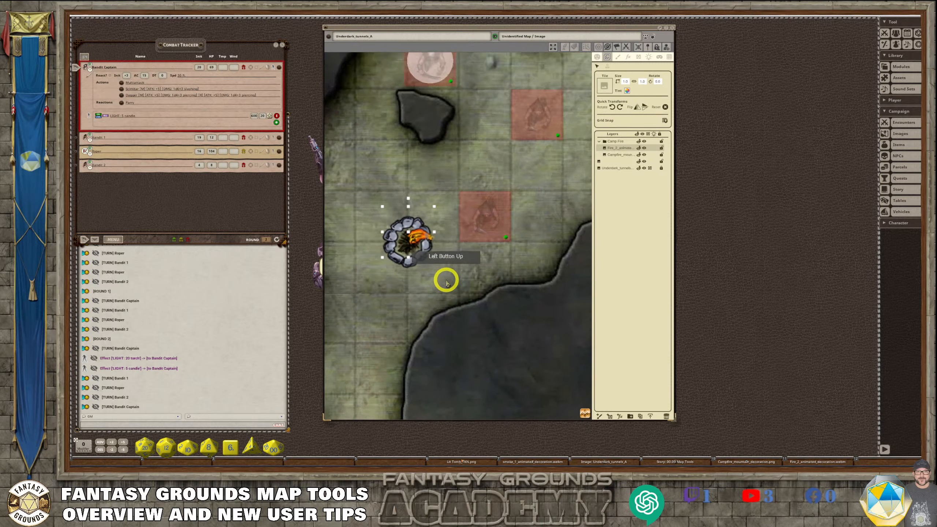
# Step: Load the smoke_1 animated decoration as the stamp tile and set its width to 1.5
pyautogui.scroll(3, 425, 274)
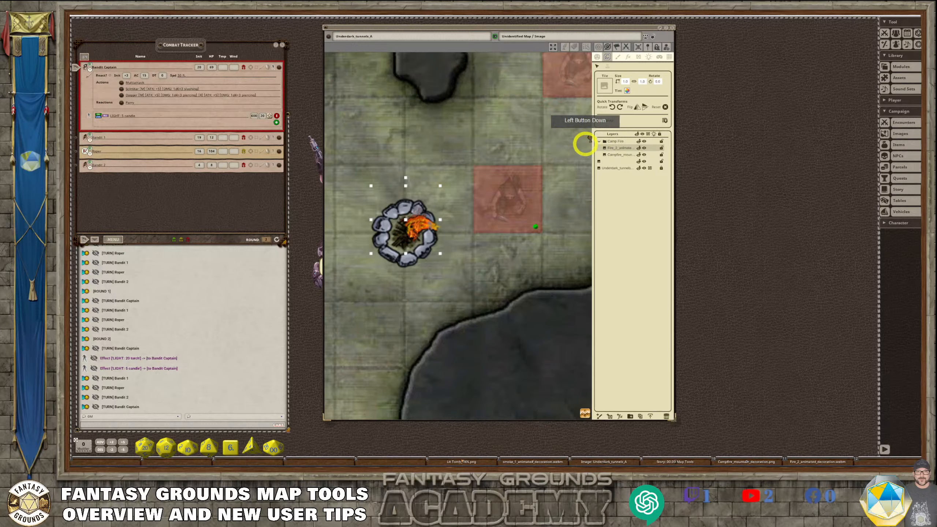
pyautogui.click(605, 85)
pyautogui.moveTo(605, 84); pyautogui.dragTo(607, 85)
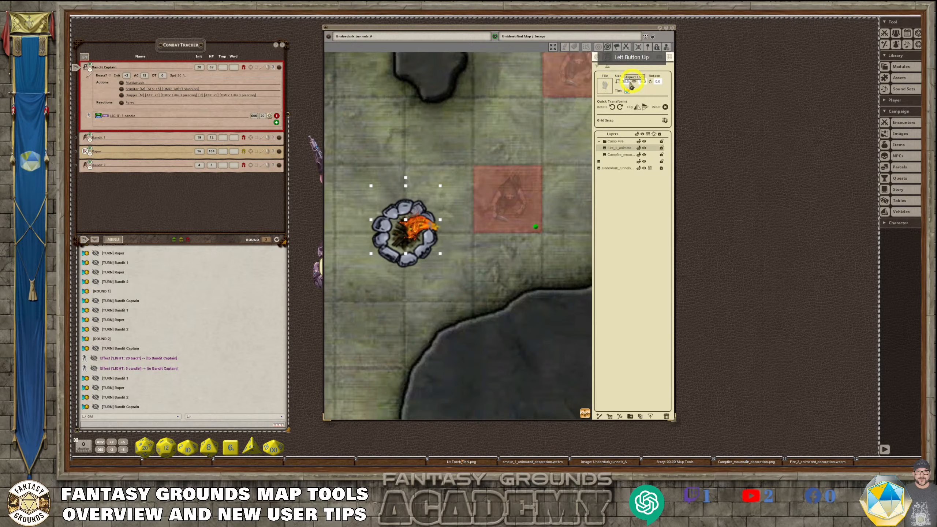
pyautogui.click(624, 82)
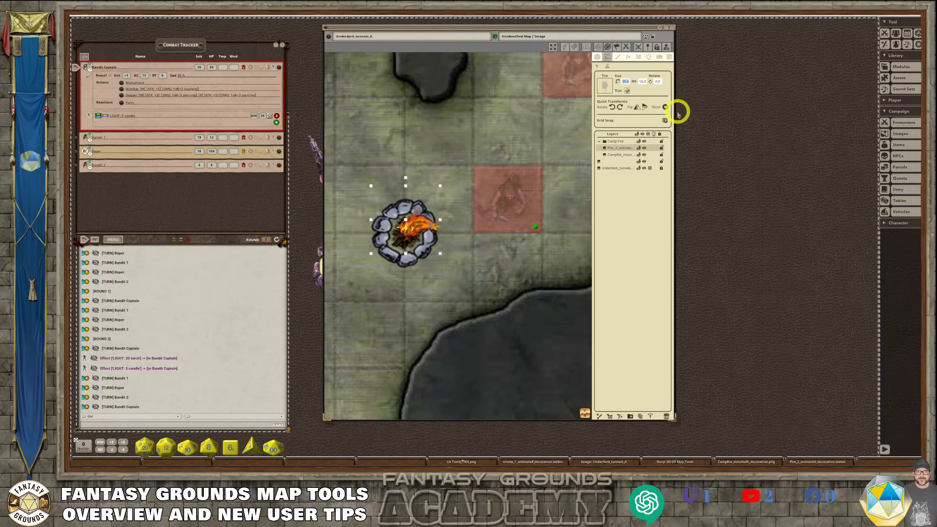
pyautogui.write('1.5')
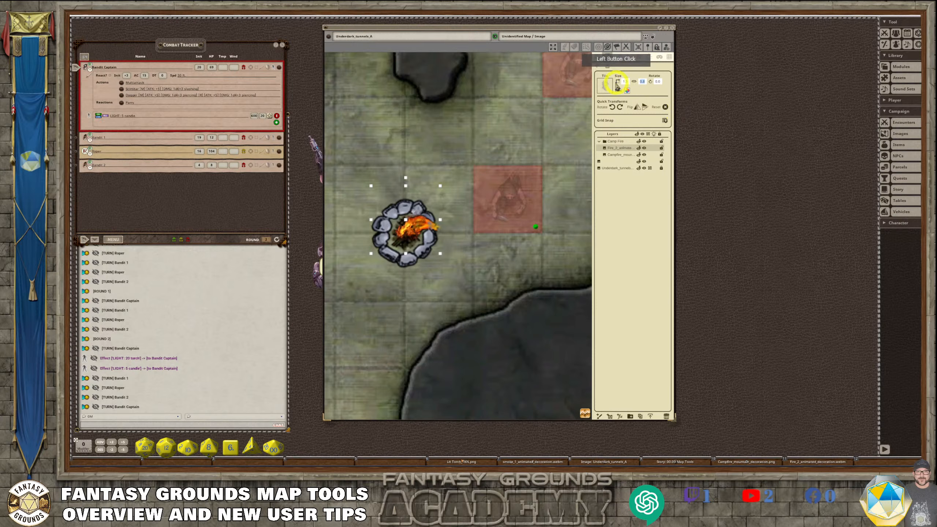
pyautogui.click(642, 81)
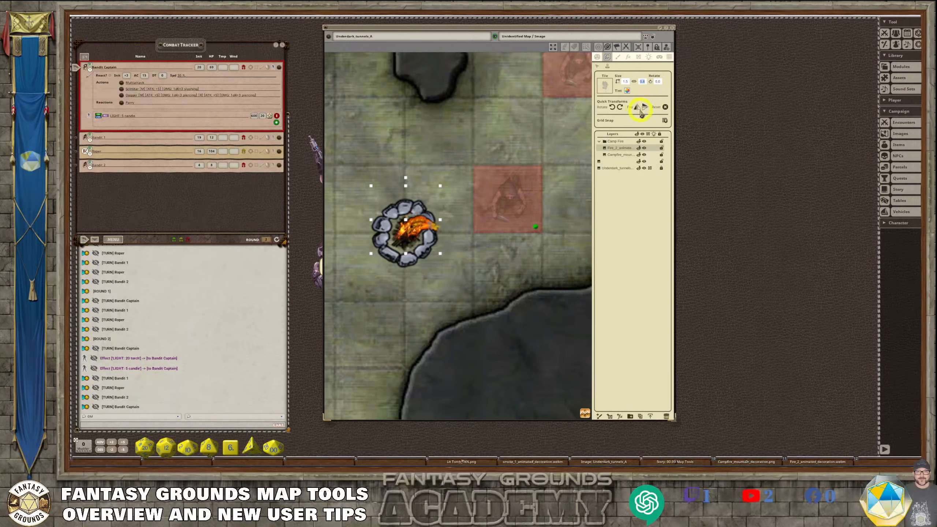
# Step: Lower the smoke tile's tint opacity and stamp the smoke over the campfire flames
pyautogui.click(627, 90)
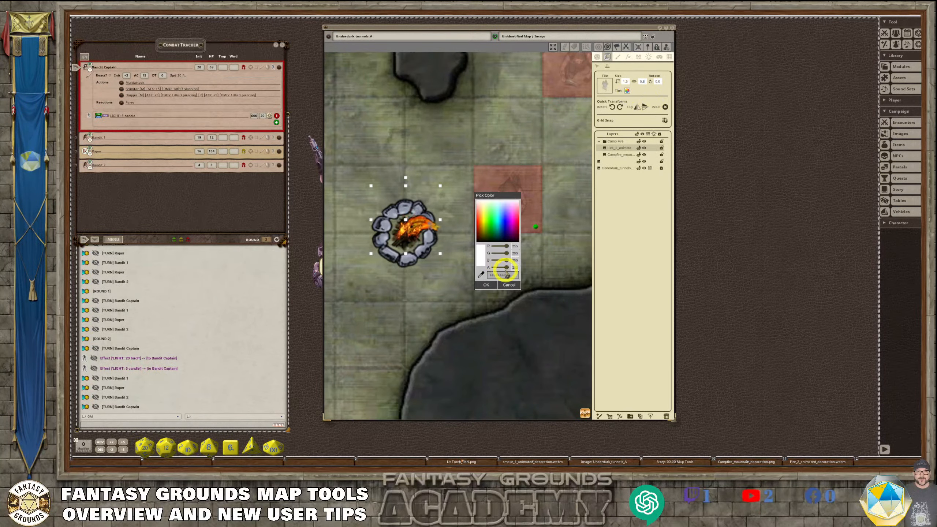
pyautogui.moveTo(508, 272); pyautogui.dragTo(504, 273)
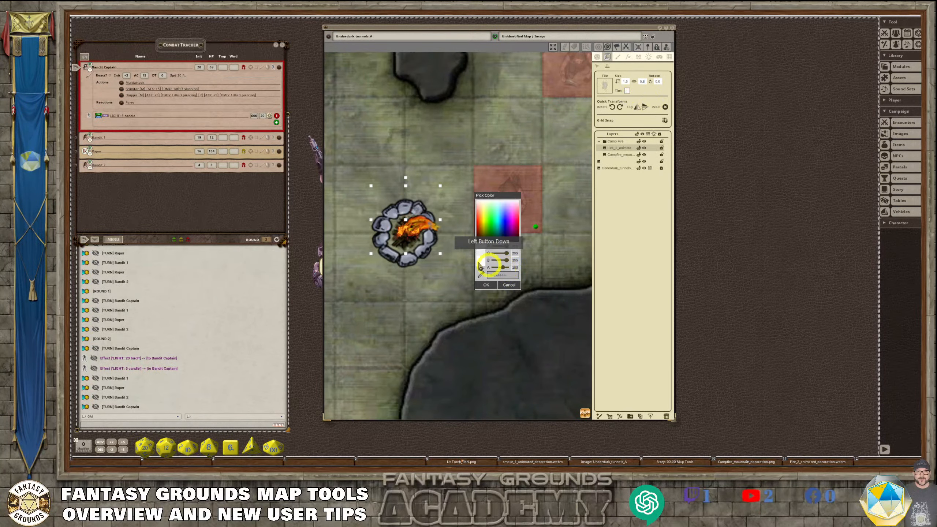
pyautogui.click(485, 284)
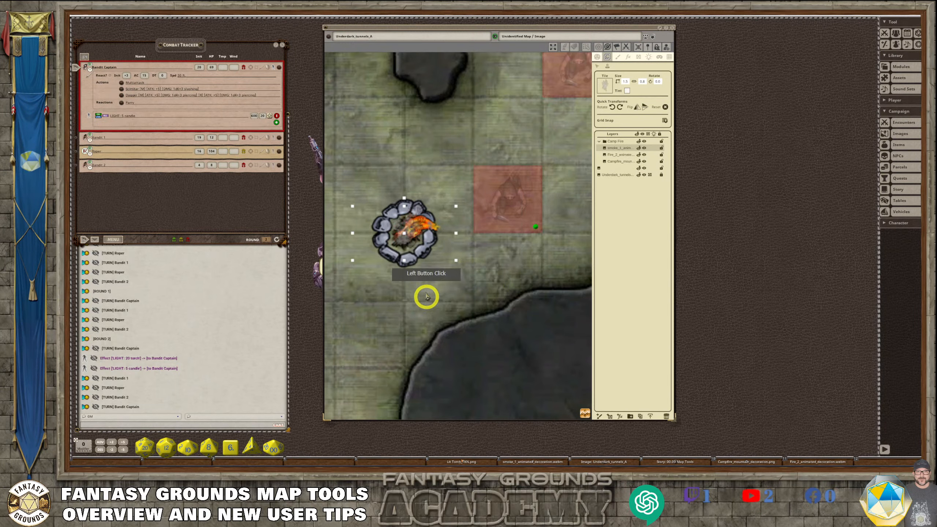
pyautogui.scroll(3, 425, 275)
pyautogui.scroll(-3, 424, 279)
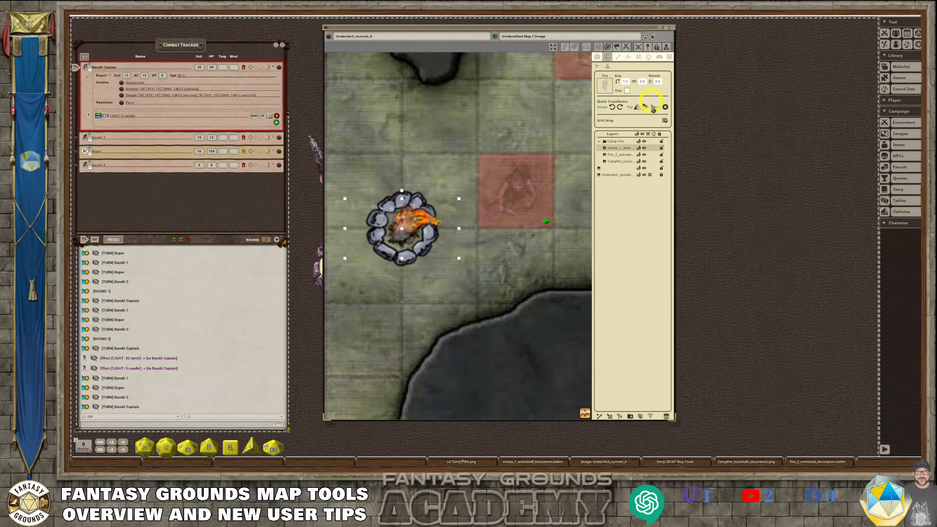
# Step: Select the placed smoke tile and readjust its tint opacity
pyautogui.click(597, 65)
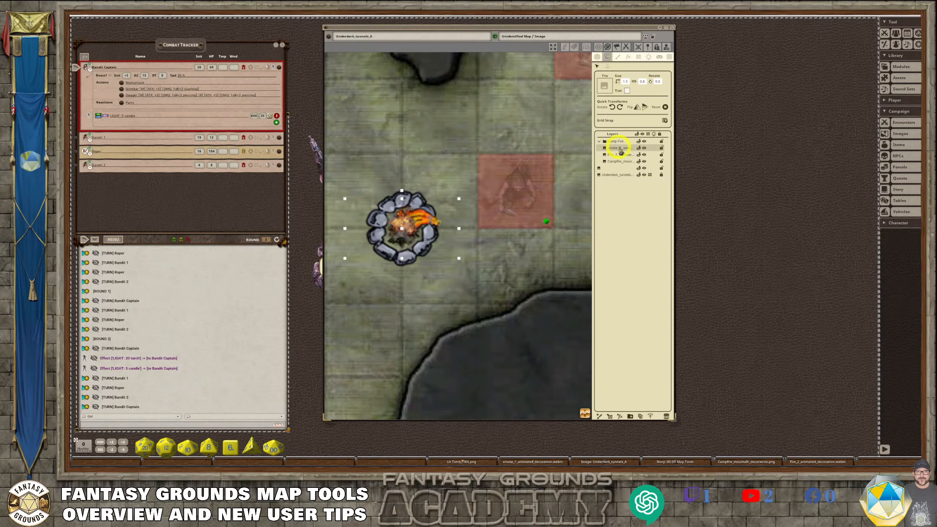
pyautogui.click(626, 90)
pyautogui.click(506, 269)
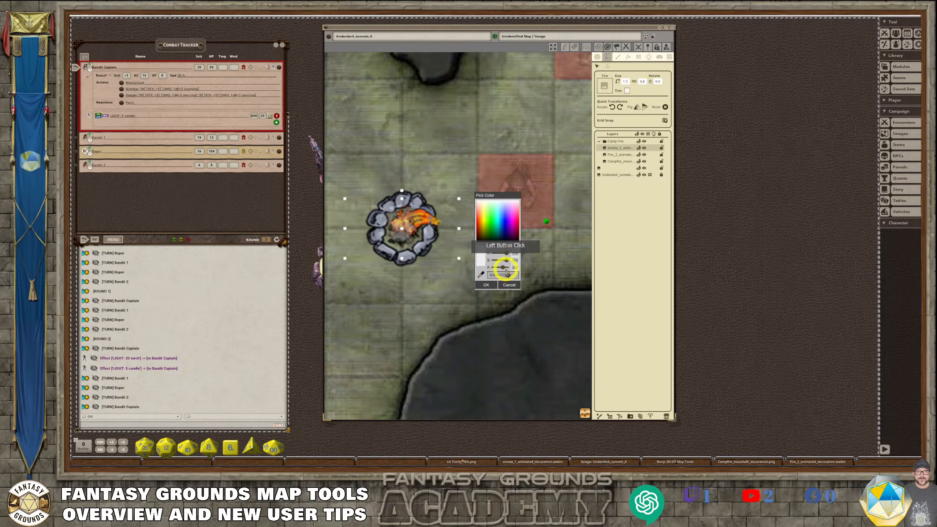
pyautogui.moveTo(506, 272); pyautogui.dragTo(506, 273)
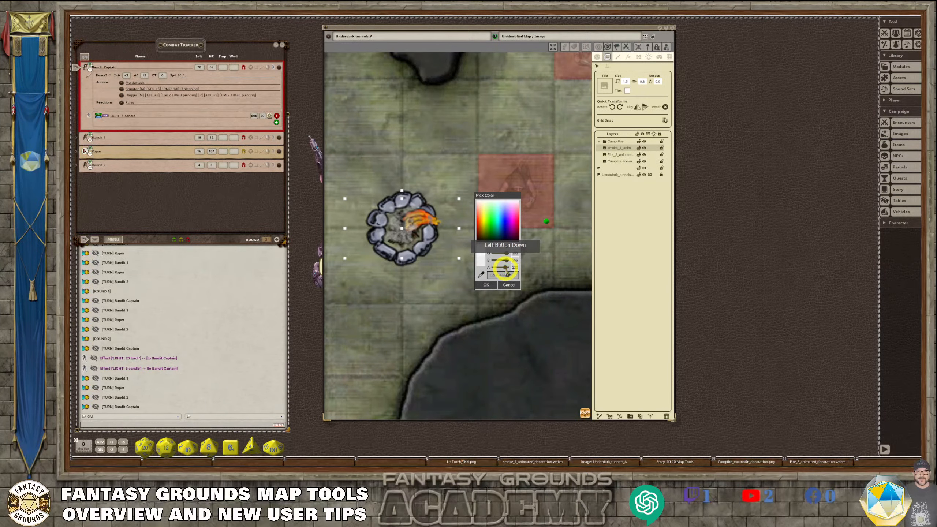
pyautogui.click(486, 284)
pyautogui.scroll(-1, 496, 236)
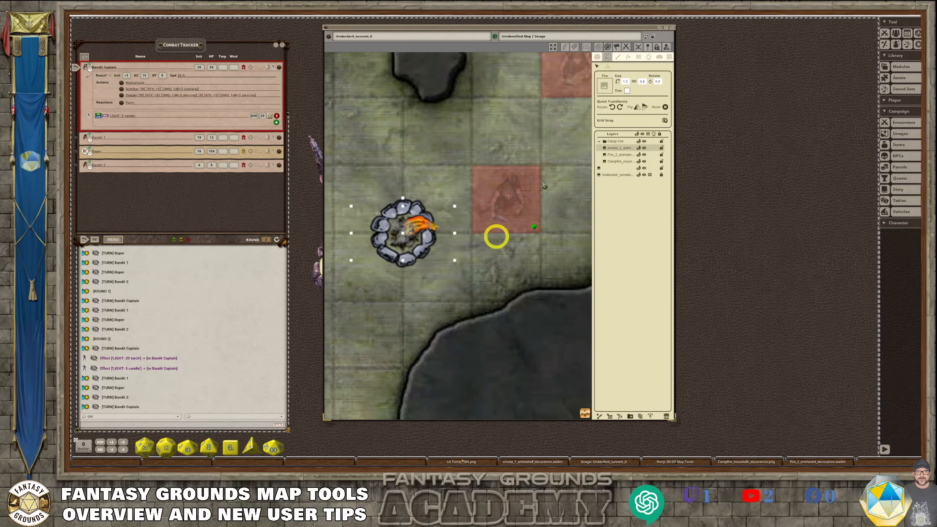
# Step: Set the width of the selected smoke tile over the campfire to 2.5
pyautogui.click(625, 84)
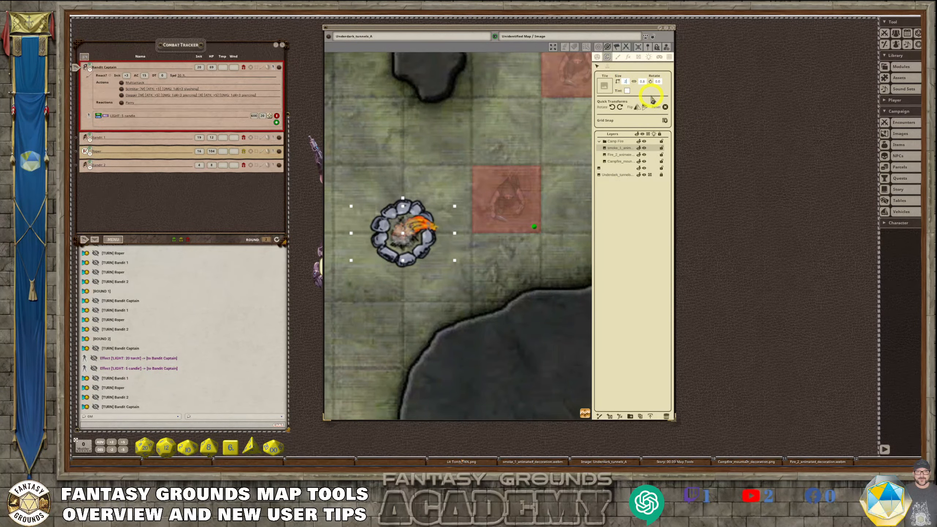
pyautogui.write('2.5')
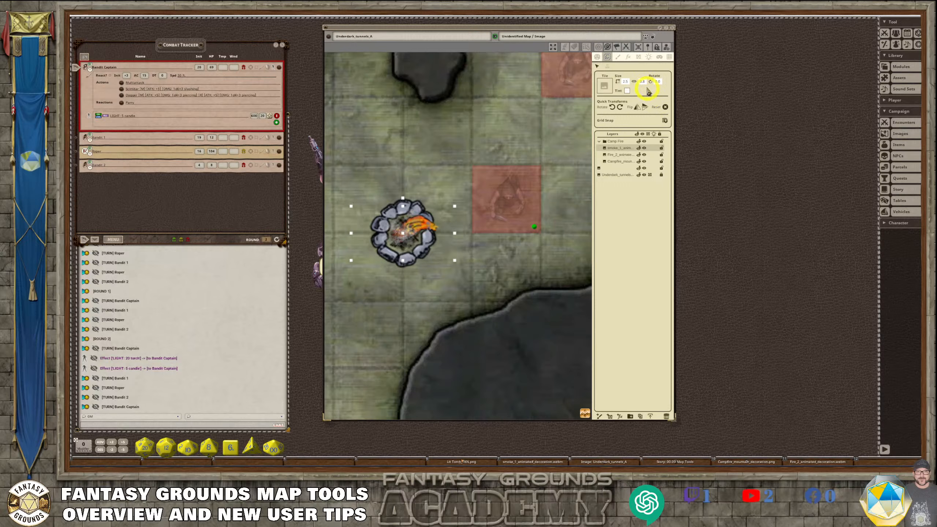
pyautogui.moveTo(481, 258)
pyautogui.mouseDown()
pyautogui.moveTo(444, 256)
pyautogui.moveTo(473, 254)
pyautogui.mouseUp()
pyautogui.scroll(-2, 531, 325)
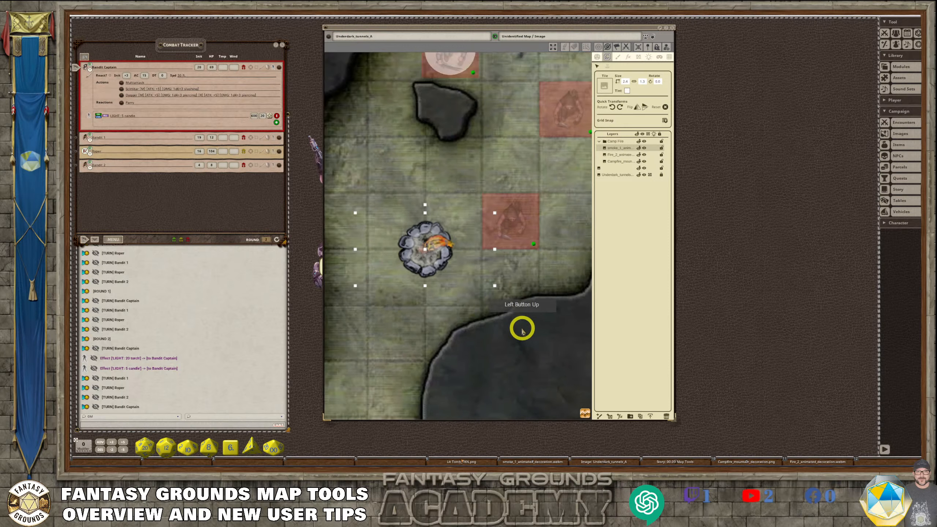
pyautogui.scroll(1, 492, 325)
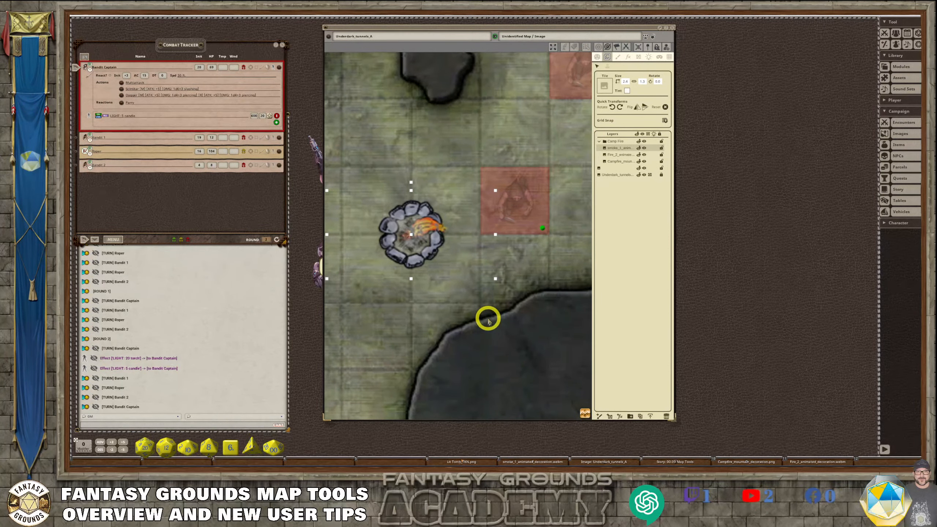
pyautogui.scroll(-1, 485, 314)
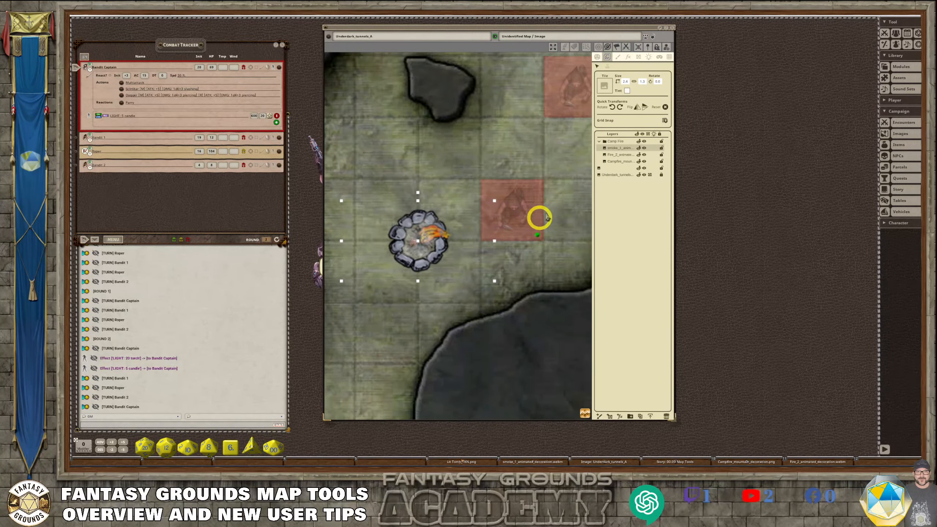
# Step: Collapse the Camp Fire layer folder and move the whole campfire group near the tunnel's west wall
pyautogui.click(599, 142)
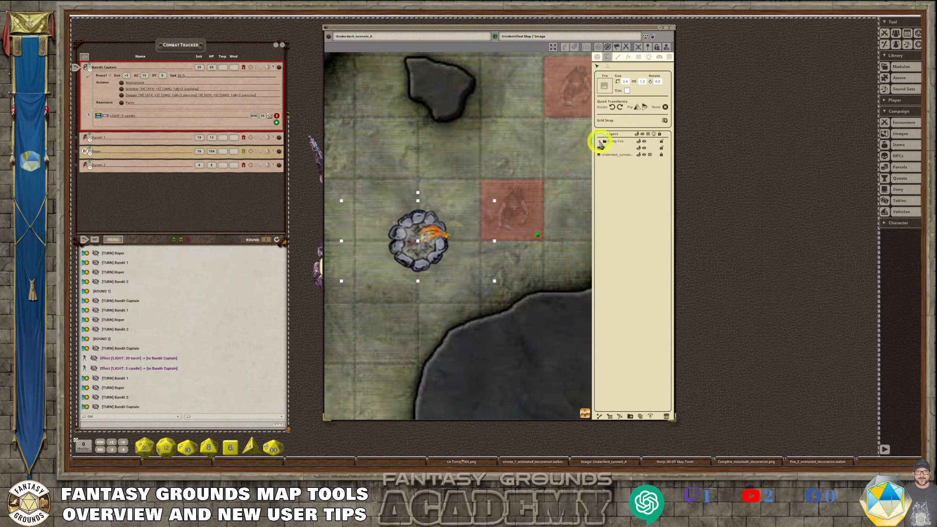
pyautogui.click(746, 205)
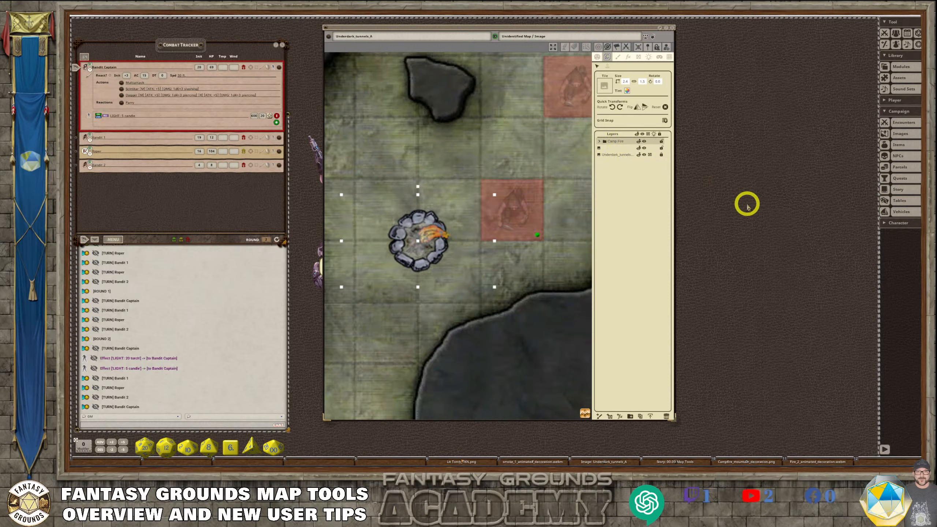
pyautogui.click(661, 142)
pyautogui.click(662, 142)
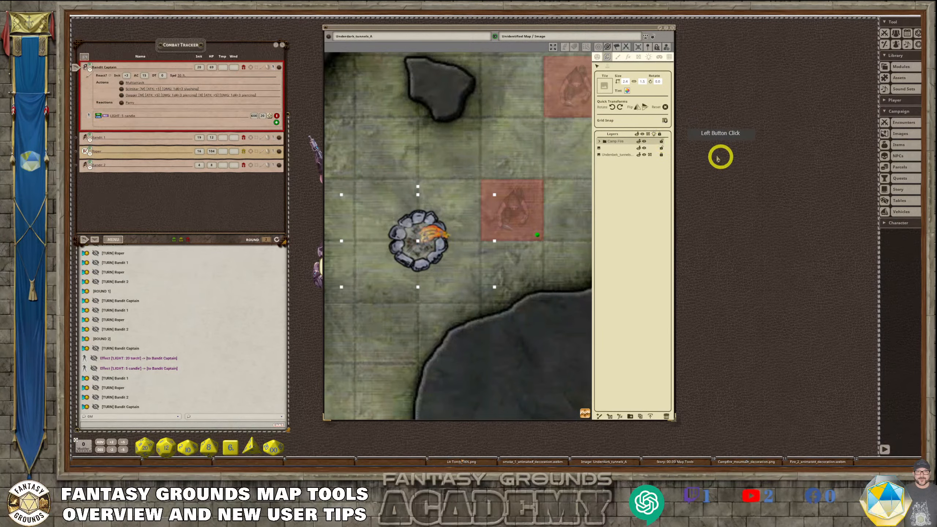
pyautogui.scroll(-4, 428, 261)
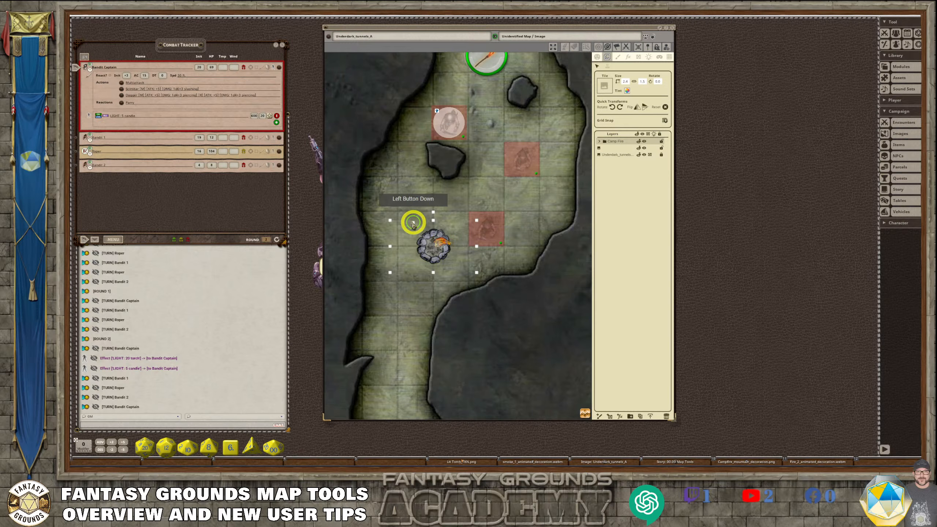
pyautogui.moveTo(434, 232); pyautogui.dragTo(400, 243)
pyautogui.scroll(6, 367, 250)
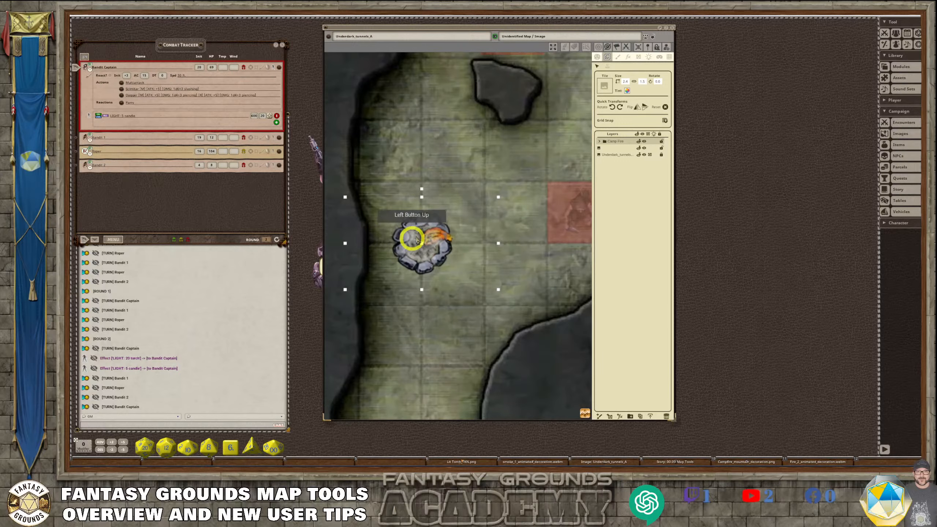
pyautogui.moveTo(463, 224); pyautogui.dragTo(494, 201)
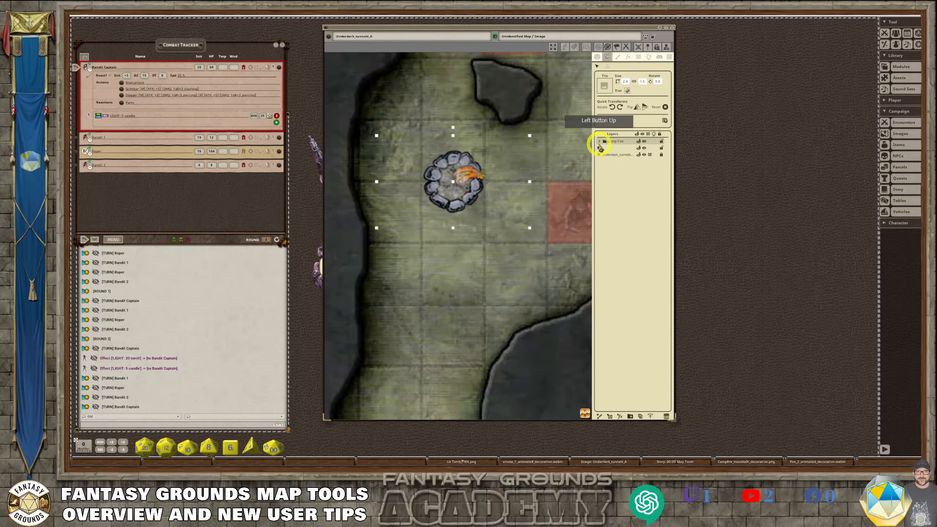
# Step: Expand the Camp Fire folder and add a light with the Torch preset to the campfire layer, centred on the stone ring
pyautogui.click(598, 141)
pyautogui.click(761, 224)
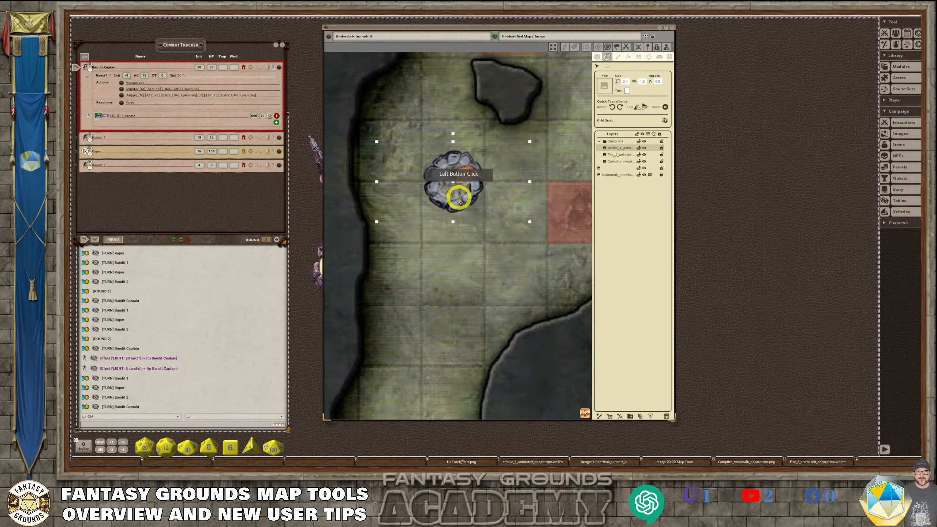
pyautogui.click(619, 162)
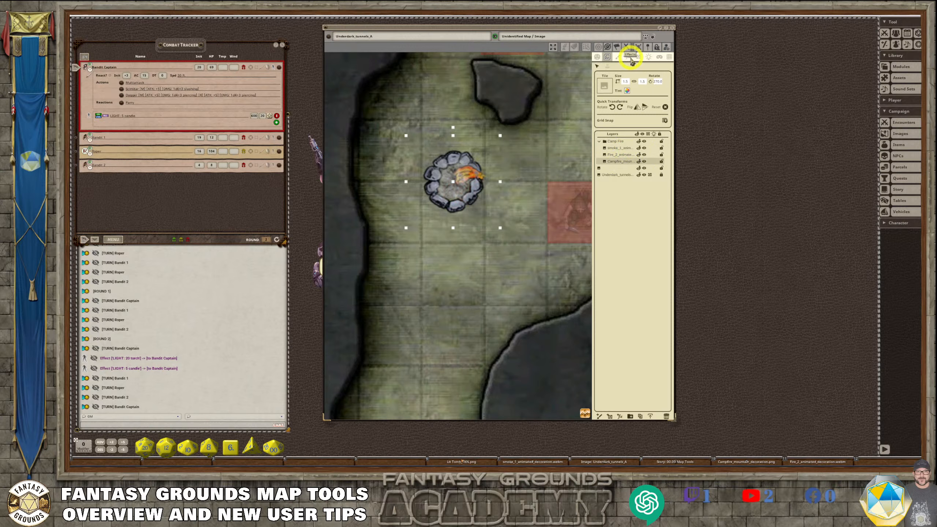
pyautogui.click(649, 56)
pyautogui.click(666, 97)
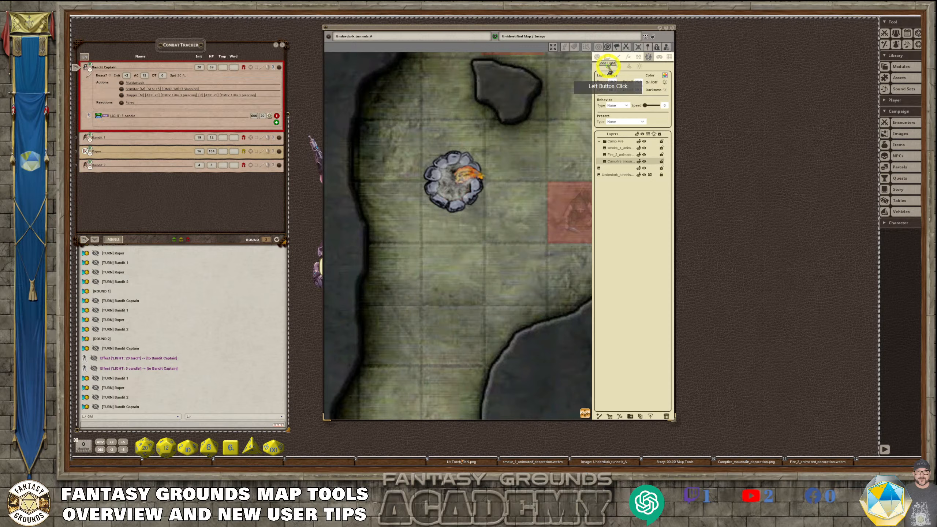
pyautogui.click(644, 123)
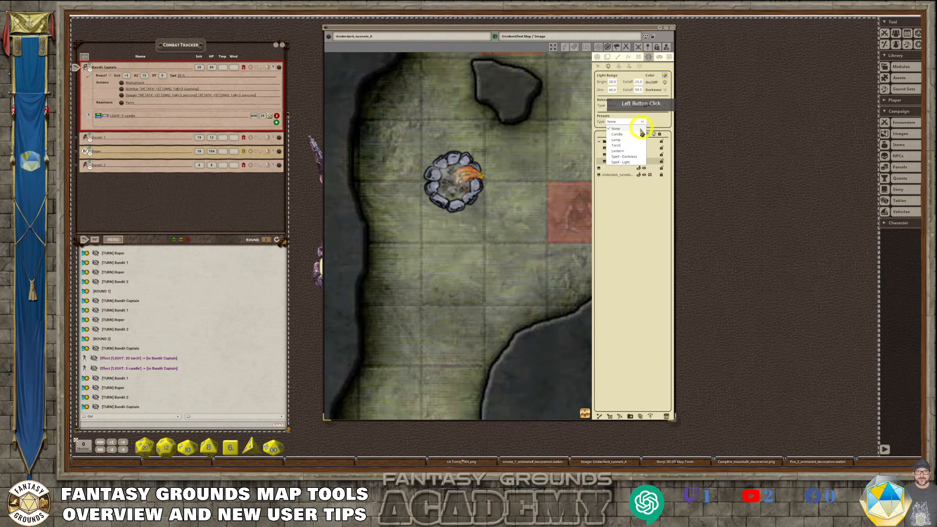
pyautogui.click(615, 145)
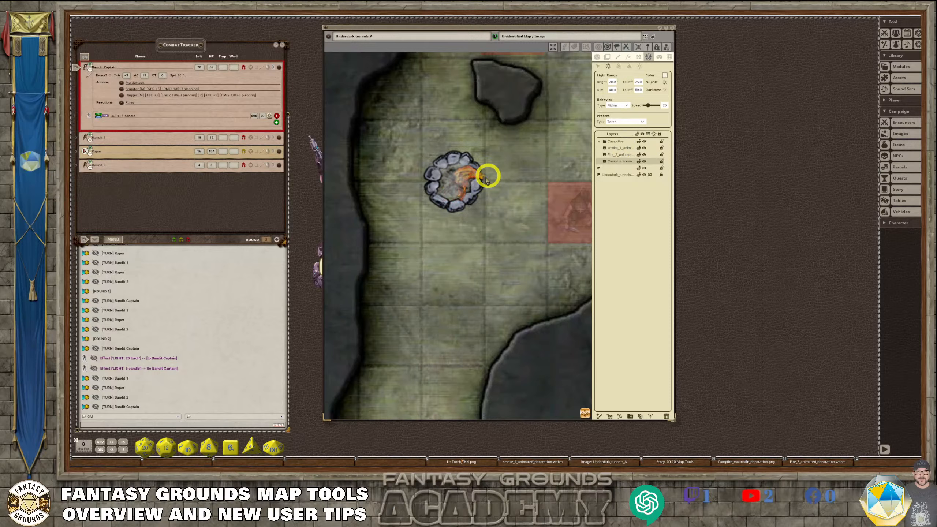
pyautogui.click(512, 249)
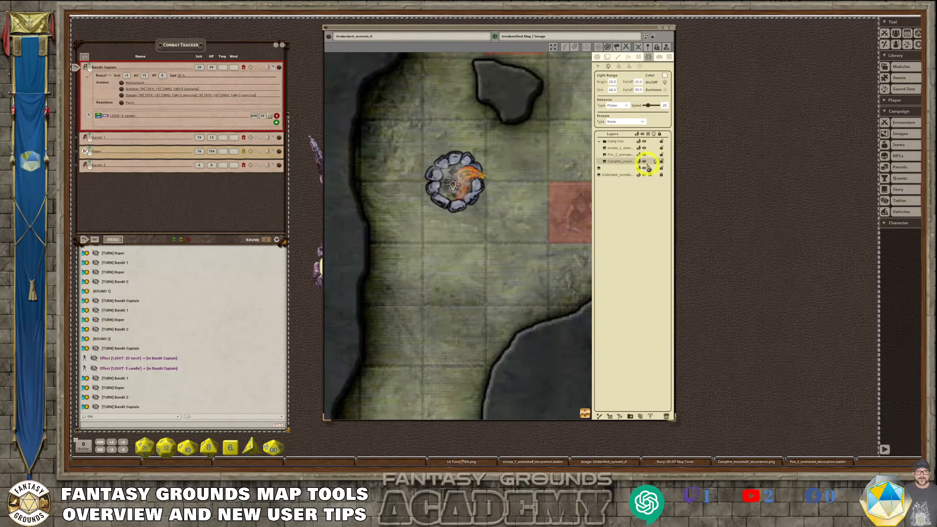
# Step: Return to the map's play tools, enable line of sight and lighting, and collapse the Camp Fire folder
pyautogui.click(597, 57)
pyautogui.click(452, 202)
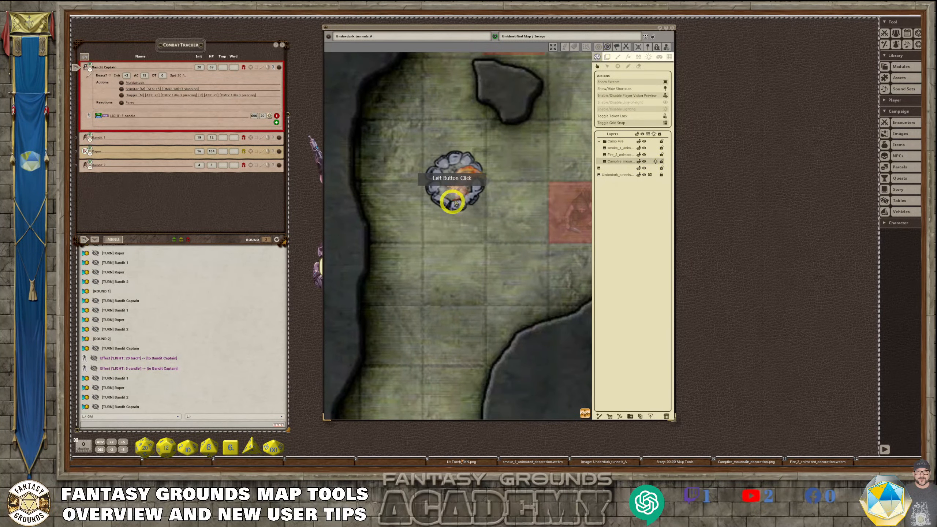
pyautogui.scroll(-3, 536, 144)
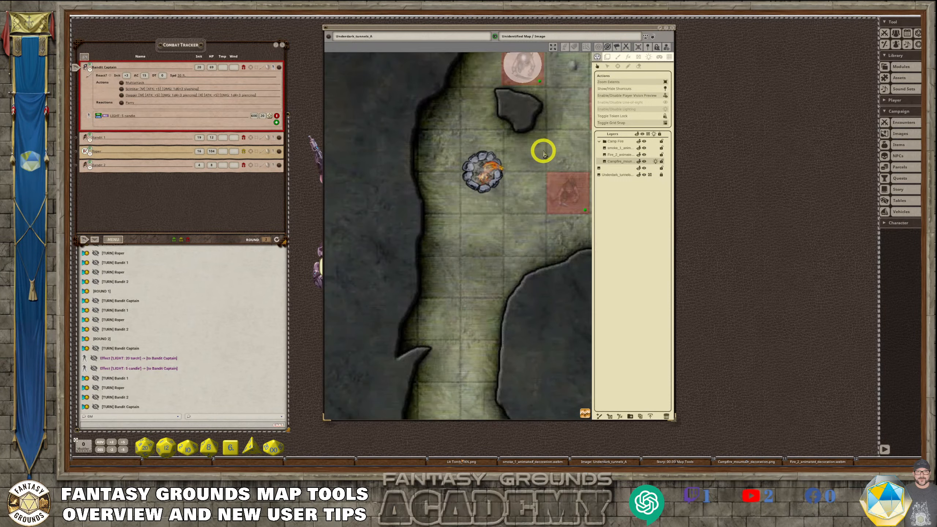
pyautogui.click(667, 109)
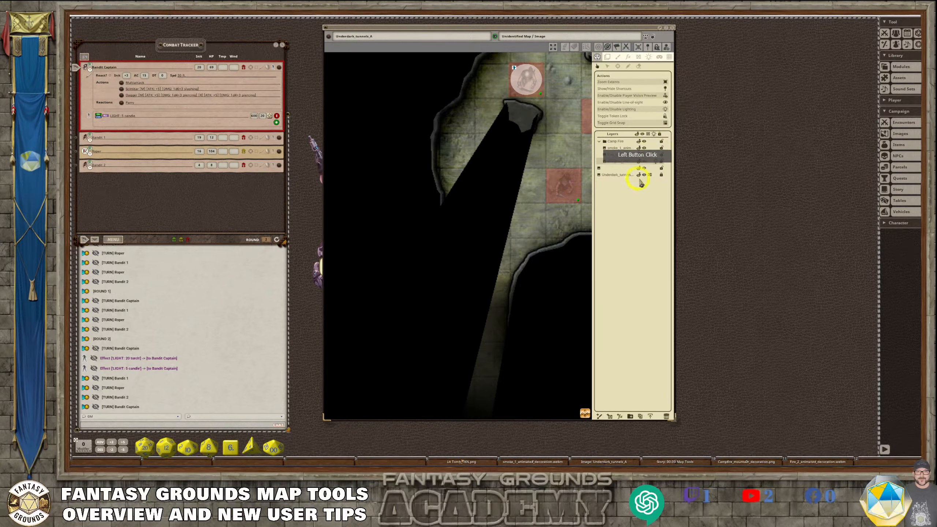
pyautogui.click(599, 142)
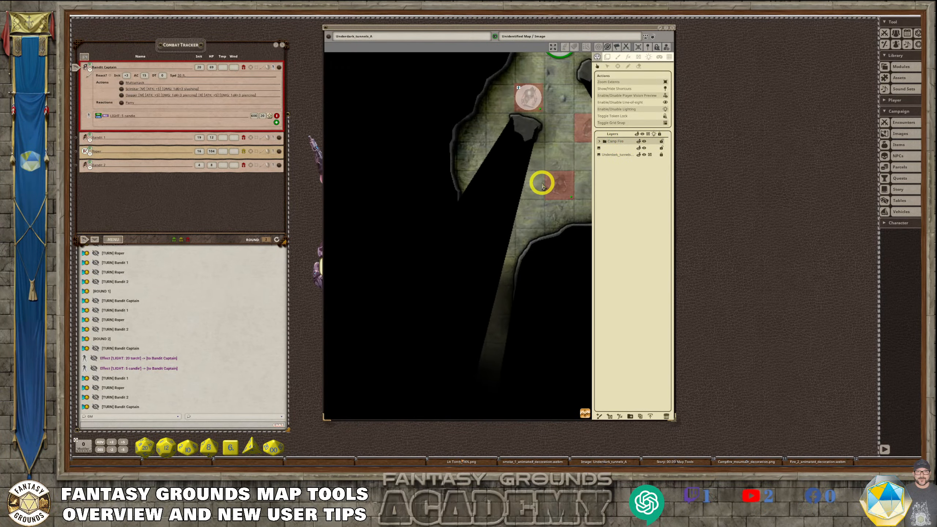
# Step: Select each of the two bandit tokens near the campfire in turn to examine their view of its light
pyautogui.click(562, 185)
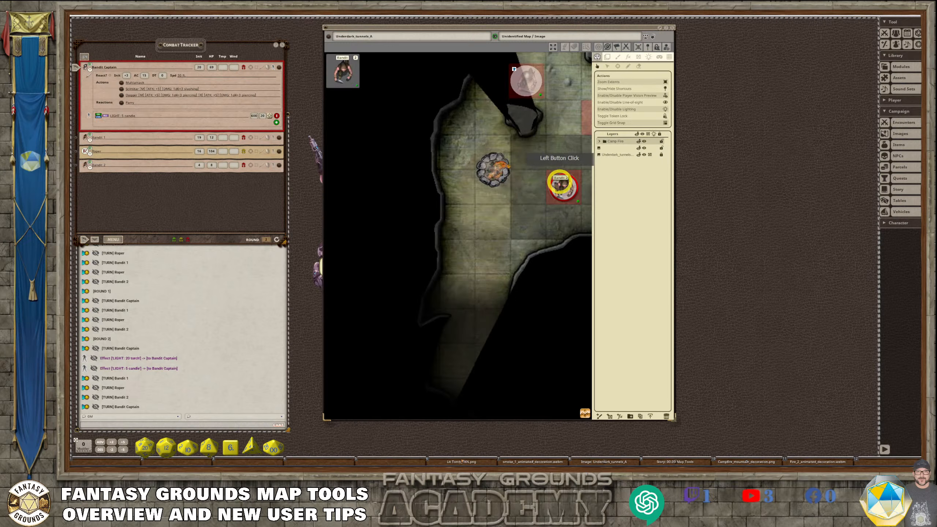
pyautogui.scroll(2, 501, 192)
pyautogui.scroll(-3, 514, 193)
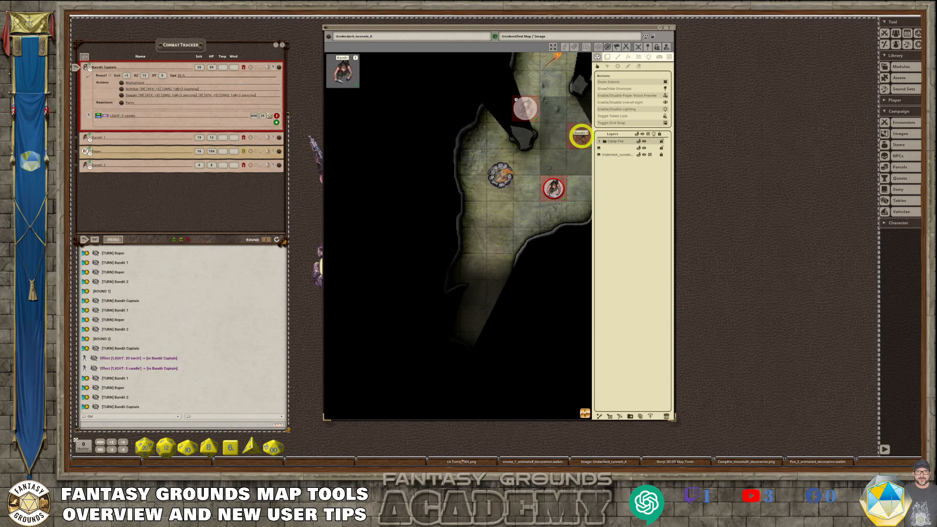
pyautogui.click(582, 135)
pyautogui.scroll(1, 536, 214)
pyautogui.scroll(-1, 536, 216)
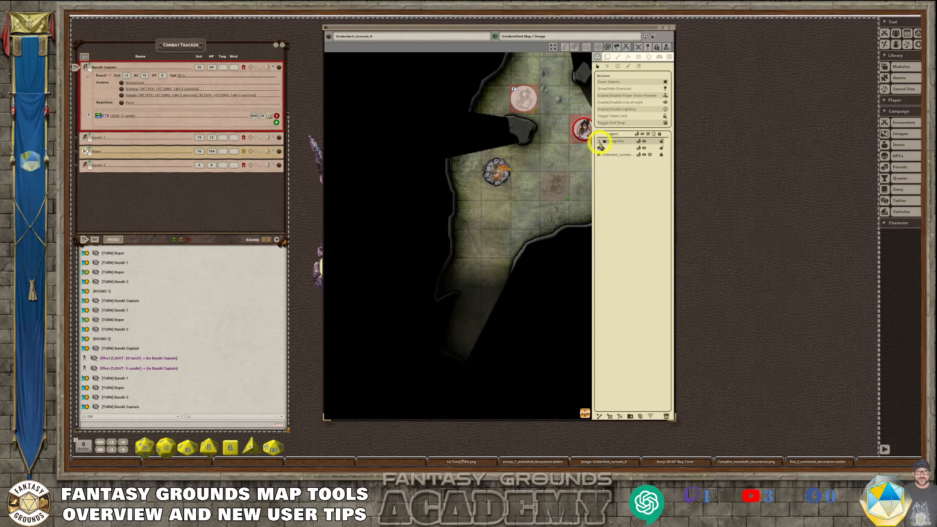
# Step: Move the Camp Fire group with its attached light further south along the tunnel using the layer selection tool
pyautogui.moveTo(501, 177); pyautogui.dragTo(494, 225)
pyautogui.click(610, 75)
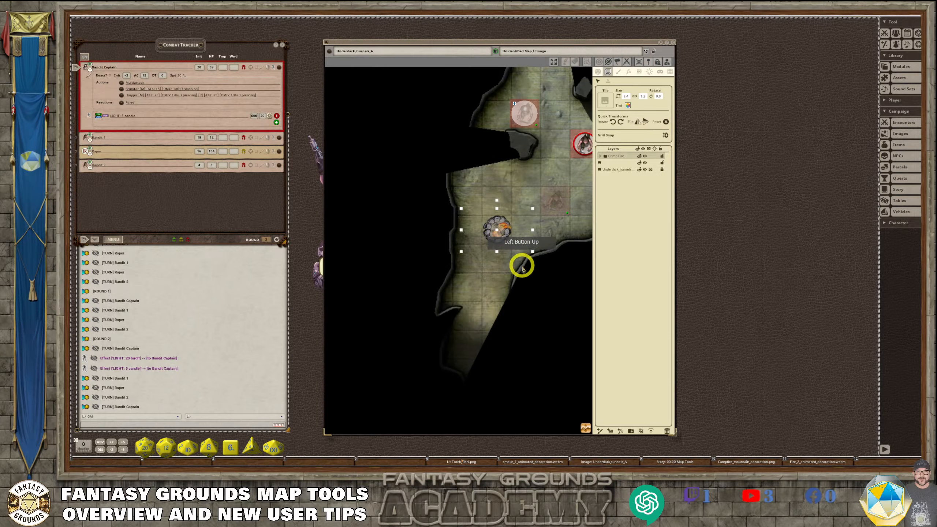
pyautogui.scroll(3, 515, 262)
pyautogui.scroll(1, 514, 262)
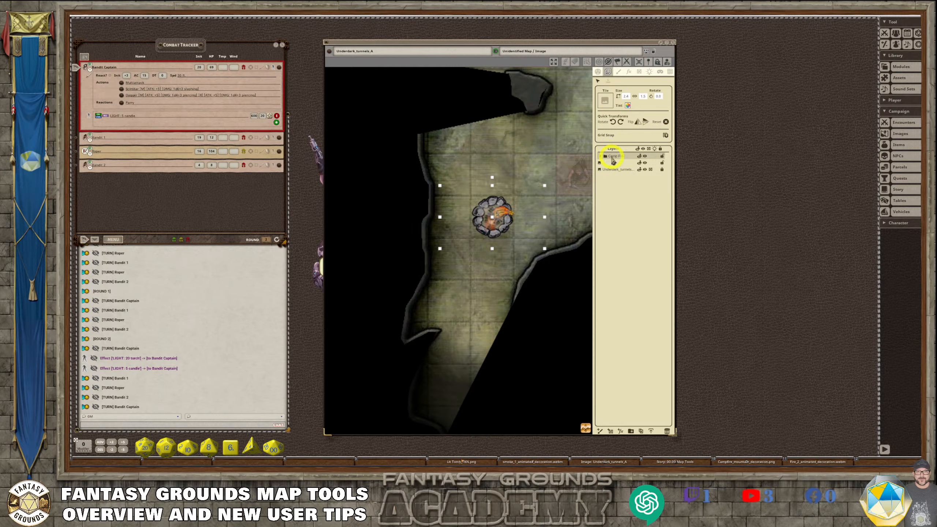
pyautogui.scroll(-1, 506, 217)
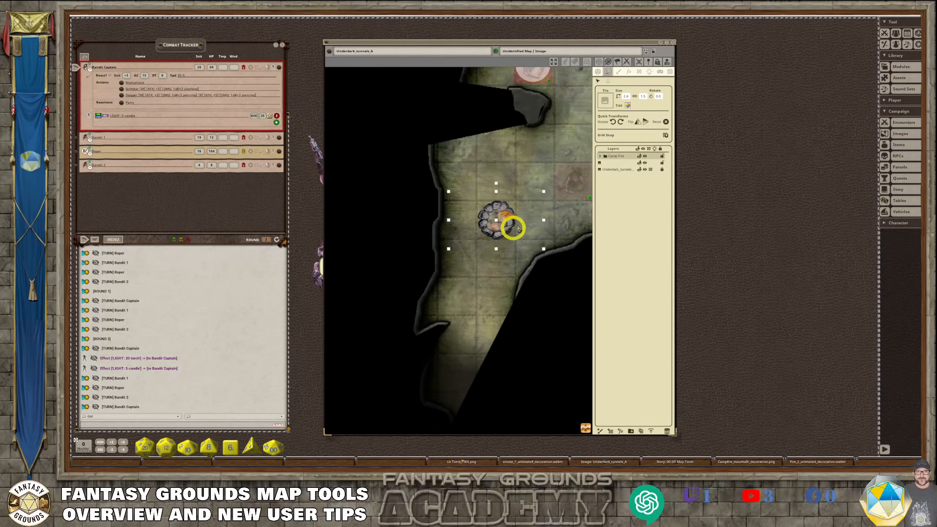
# Step: Expand the Camp Fire folder, examine the layered fire, smoke and light up close, and collapse the folder again
pyautogui.click(599, 157)
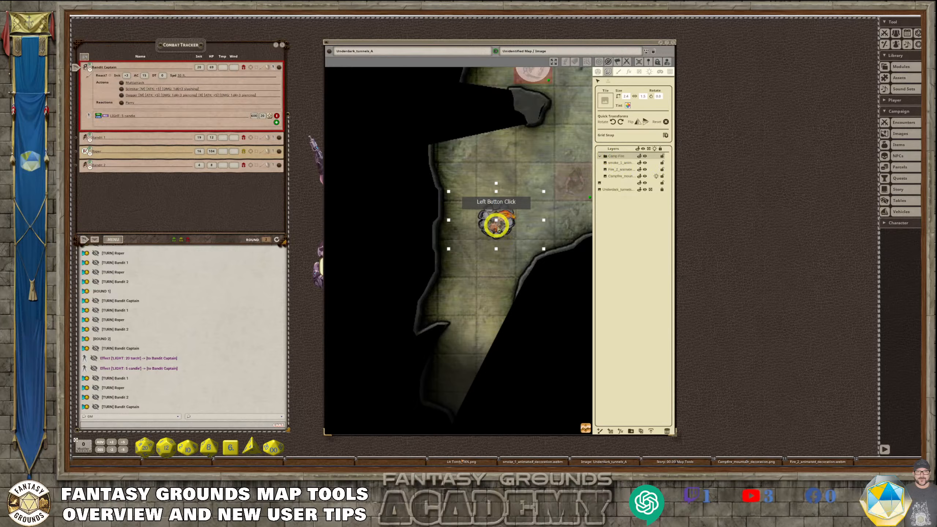
pyautogui.scroll(2, 509, 212)
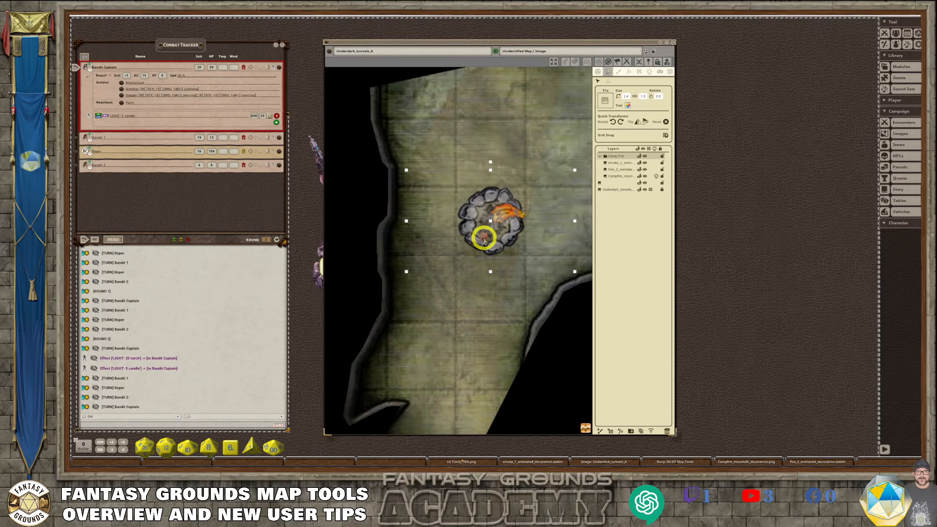
pyautogui.scroll(-1, 486, 240)
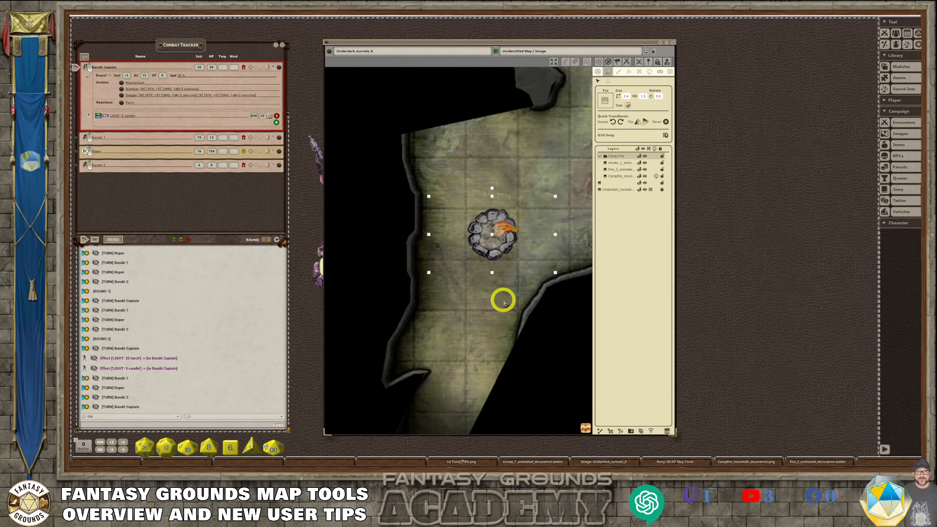
pyautogui.scroll(2, 499, 232)
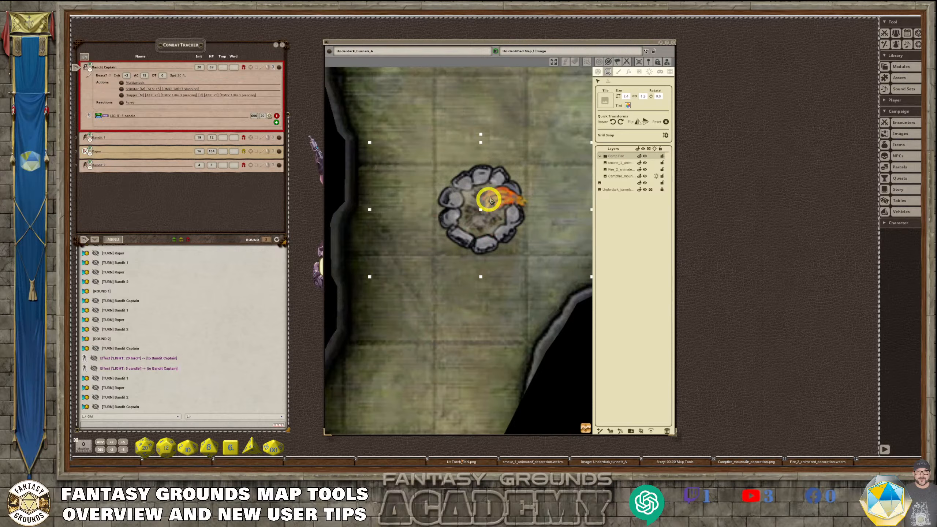
pyautogui.scroll(-3, 502, 226)
pyautogui.scroll(2, 499, 232)
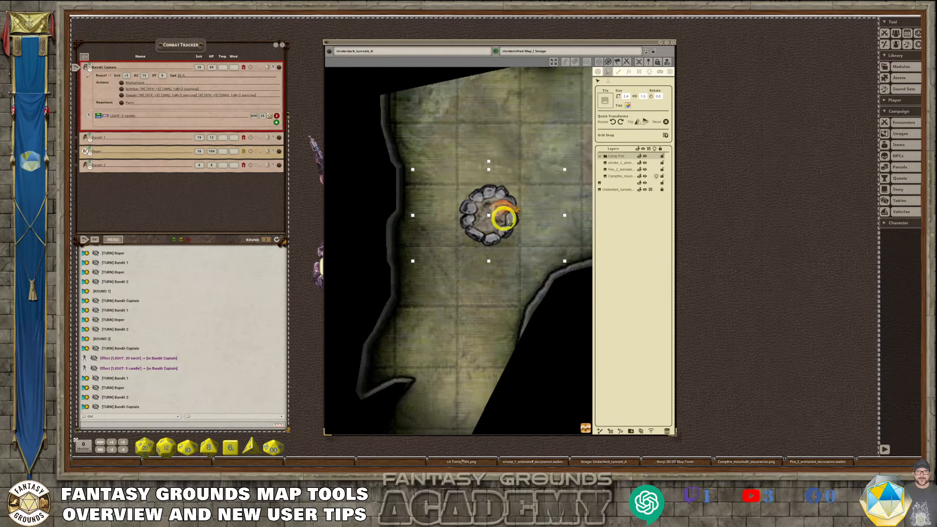
pyautogui.scroll(3, 509, 242)
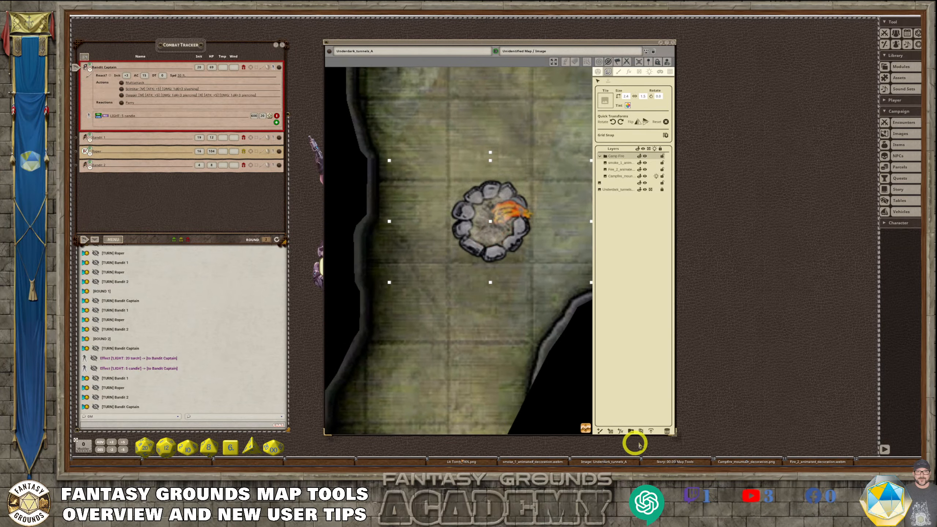
pyautogui.scroll(-1, 564, 232)
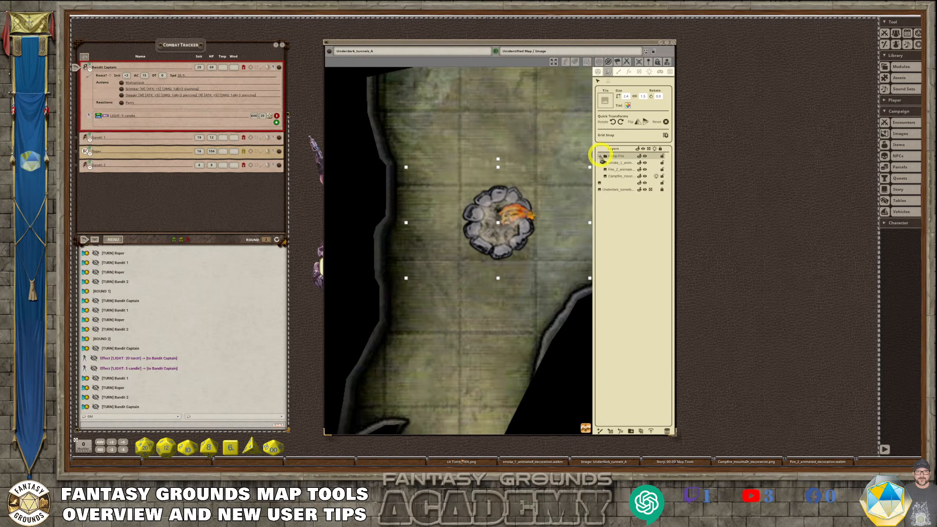
pyautogui.click(600, 157)
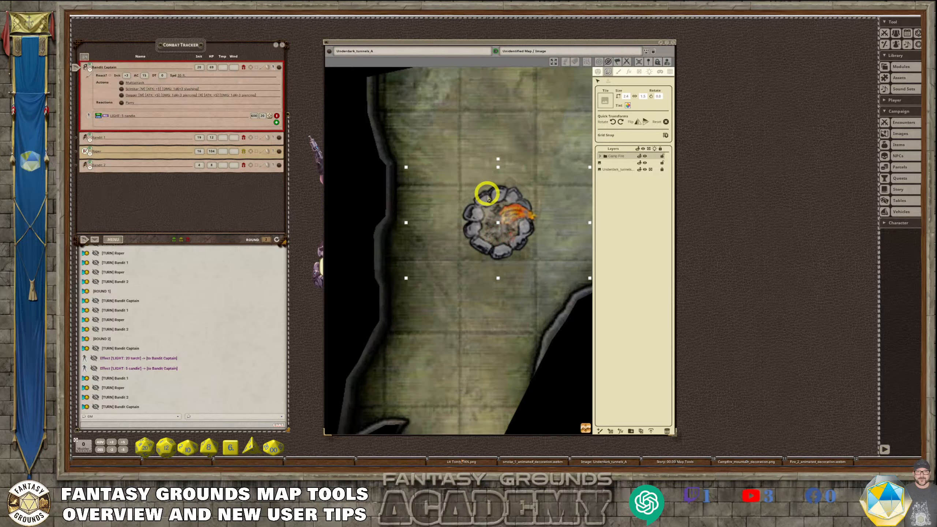
# Step: Examine the animated campfire up close and the reach of its light across the surrounding tunnel and tokens
pyautogui.scroll(1, 534, 186)
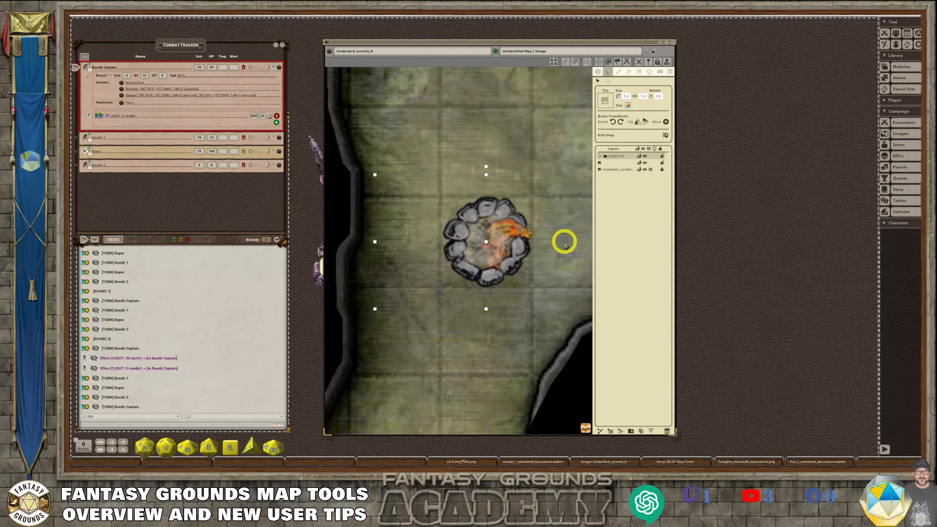
pyautogui.scroll(-3, 553, 229)
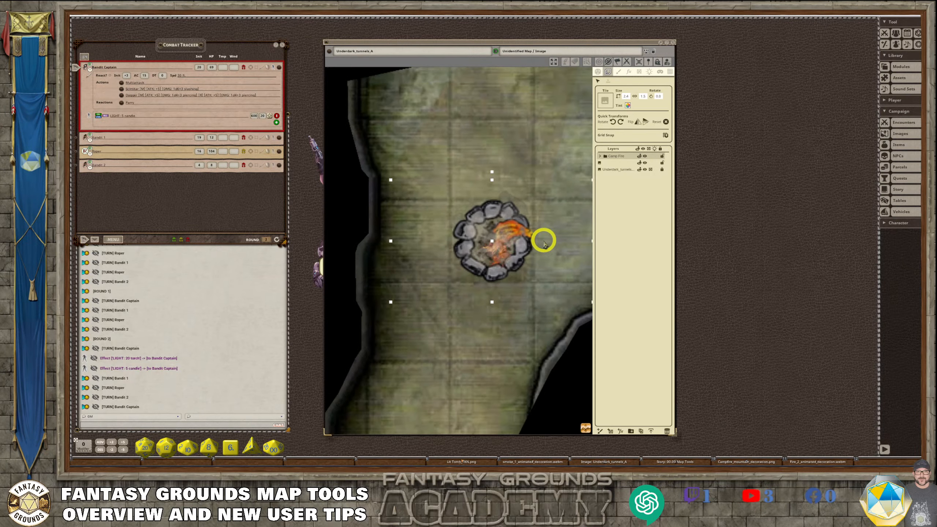
pyautogui.moveTo(585, 429); pyautogui.dragTo(727, 426)
pyautogui.scroll(-2, 505, 265)
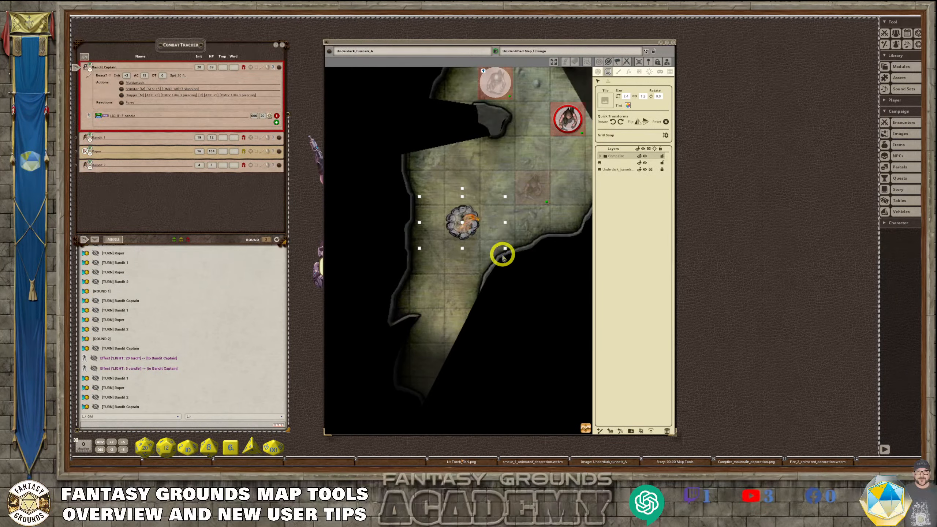
pyautogui.scroll(-1, 513, 245)
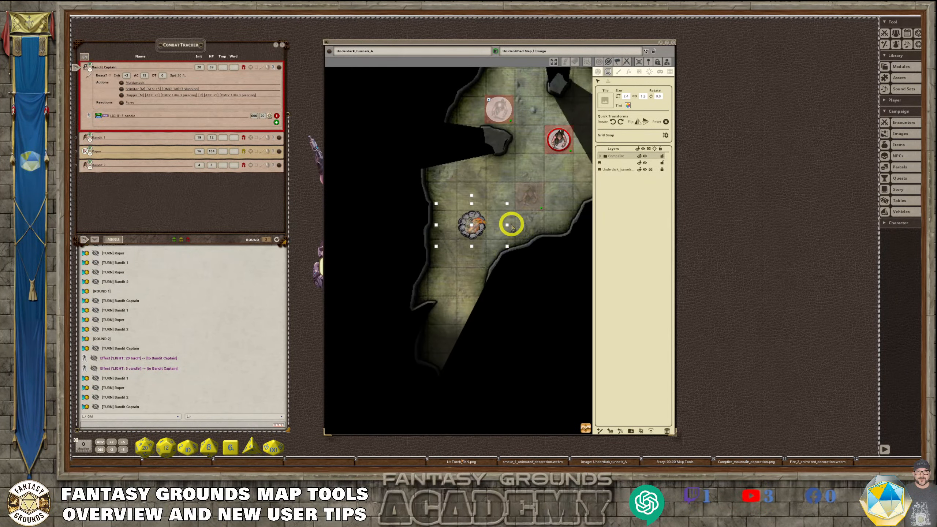
pyautogui.scroll(-3, 518, 227)
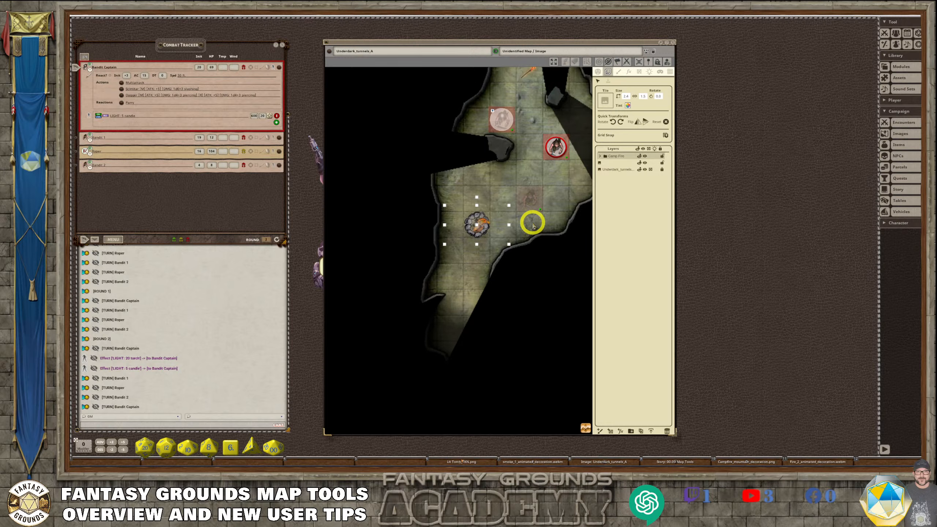
pyautogui.scroll(1, 533, 227)
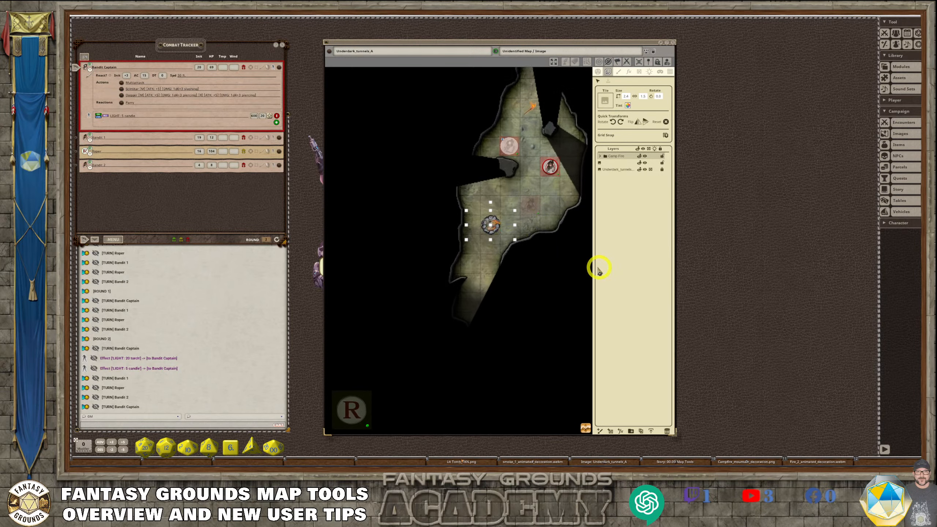
pyautogui.moveTo(587, 428); pyautogui.dragTo(635, 356)
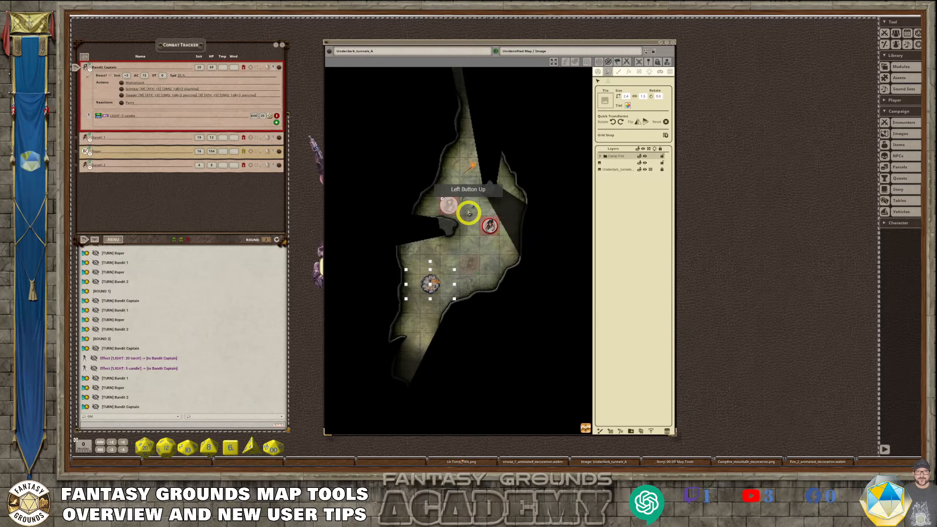
pyautogui.scroll(4, 491, 192)
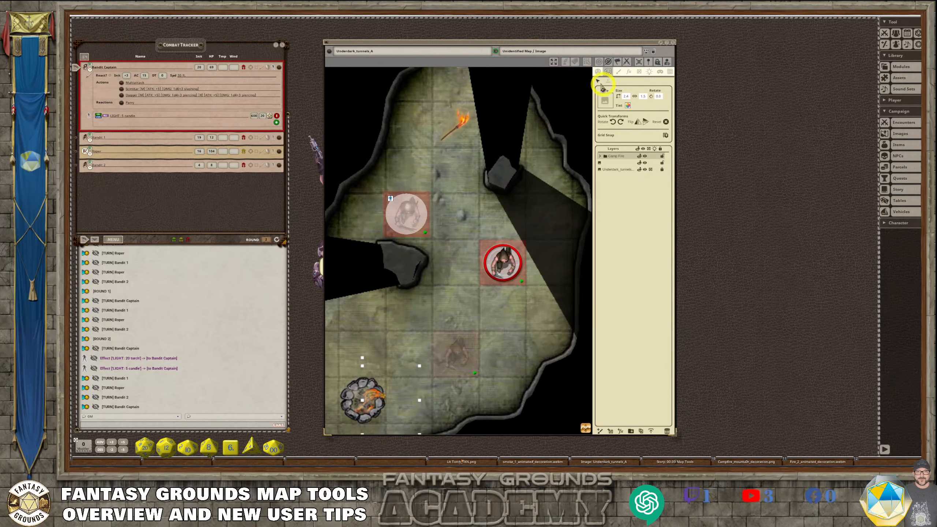
# Step: Look for the torch among the map's layers, checking the Camp Fire folder's contents, the unnamed layer and the Underdark tunnels layer
pyautogui.click(459, 124)
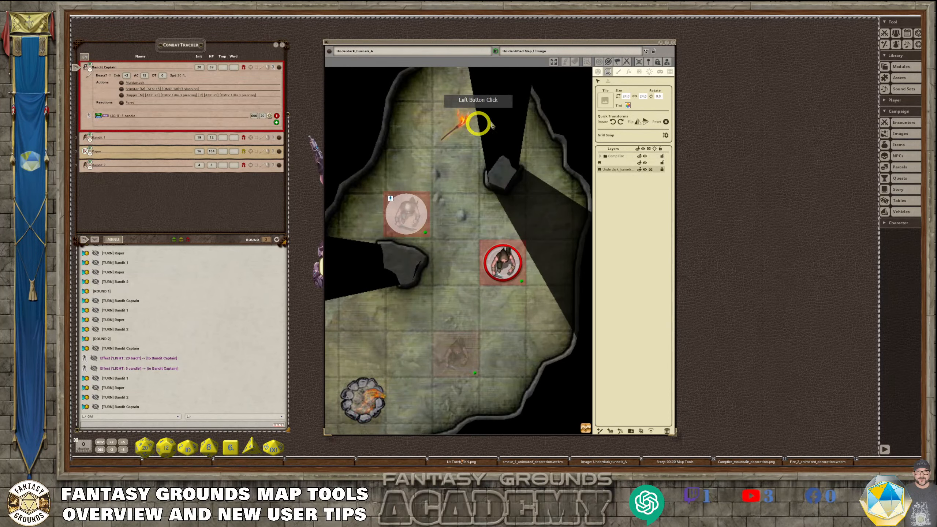
pyautogui.click(608, 73)
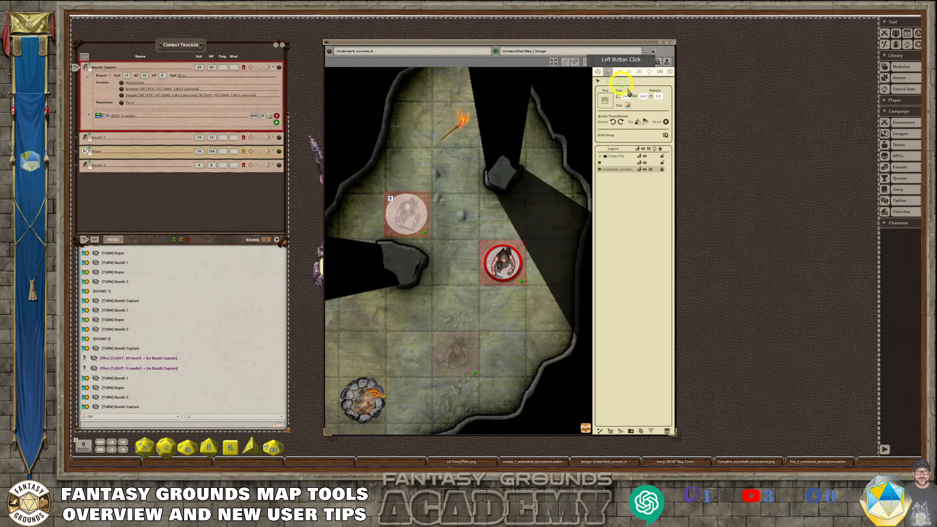
pyautogui.click(600, 156)
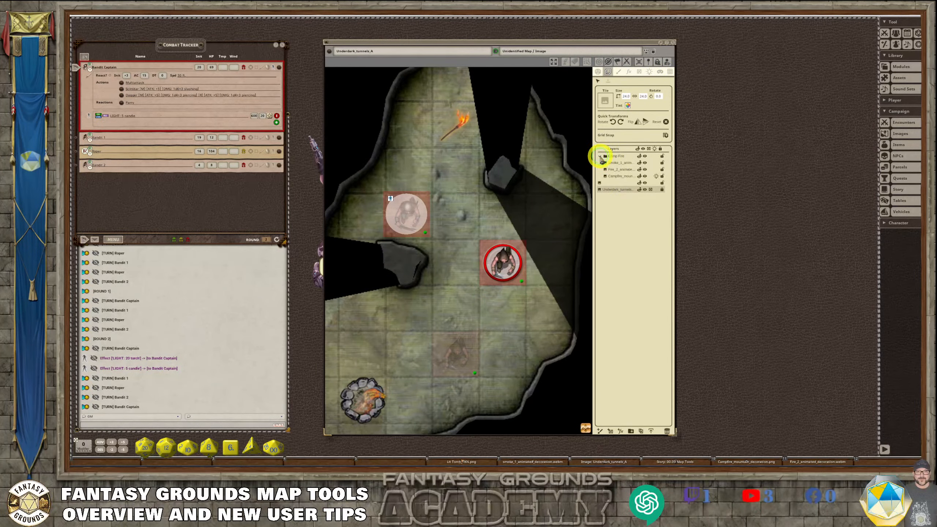
pyautogui.click(602, 183)
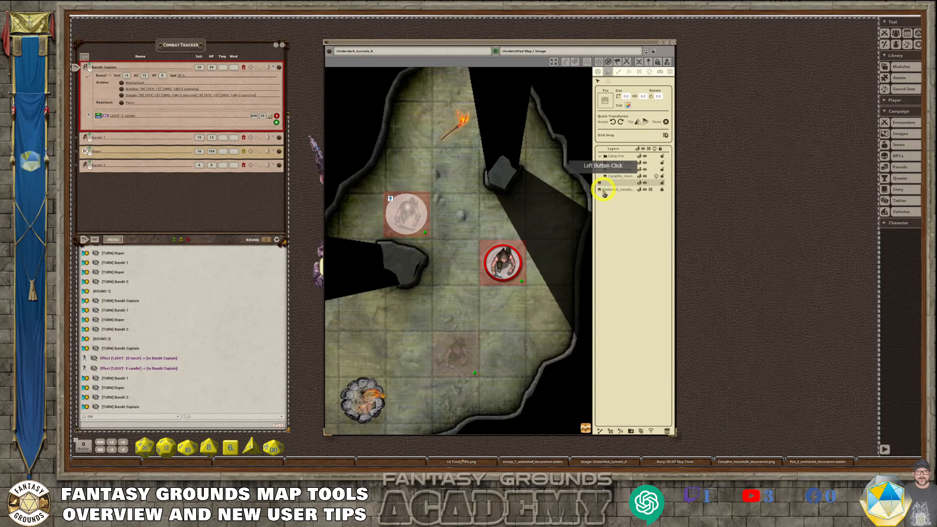
pyautogui.click(602, 190)
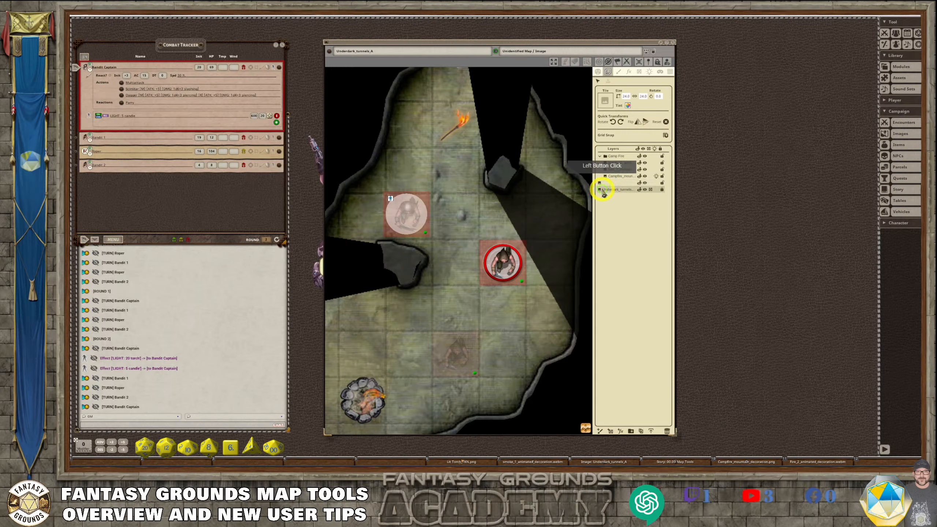
pyautogui.click(460, 129)
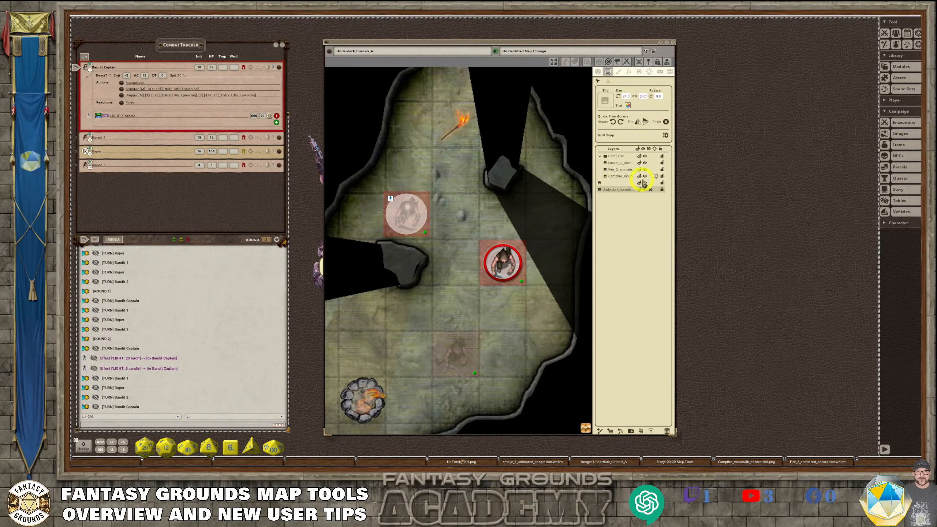
pyautogui.click(601, 156)
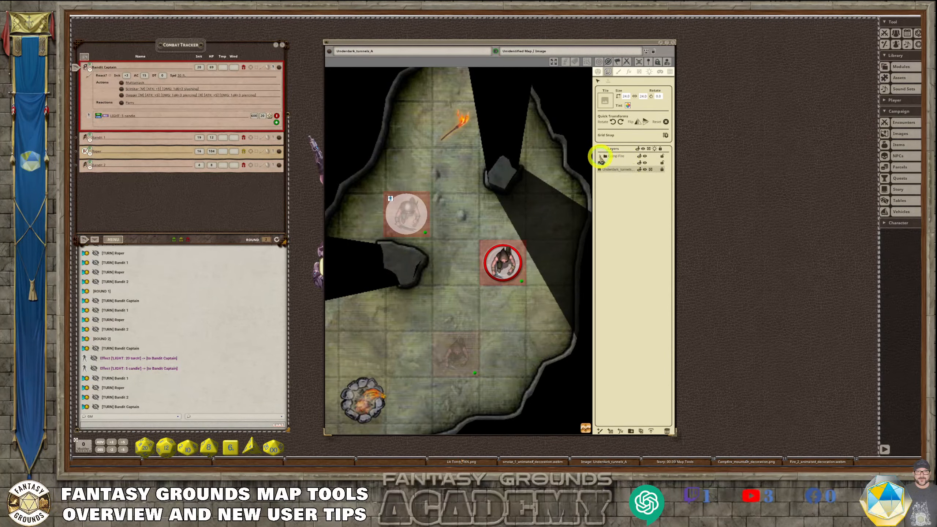
pyautogui.click(619, 171)
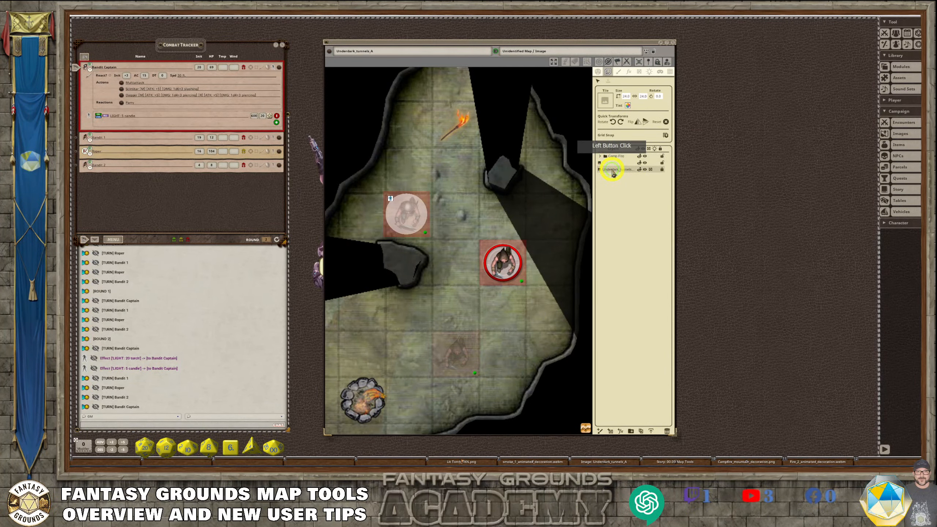
pyautogui.scroll(-1, 570, 222)
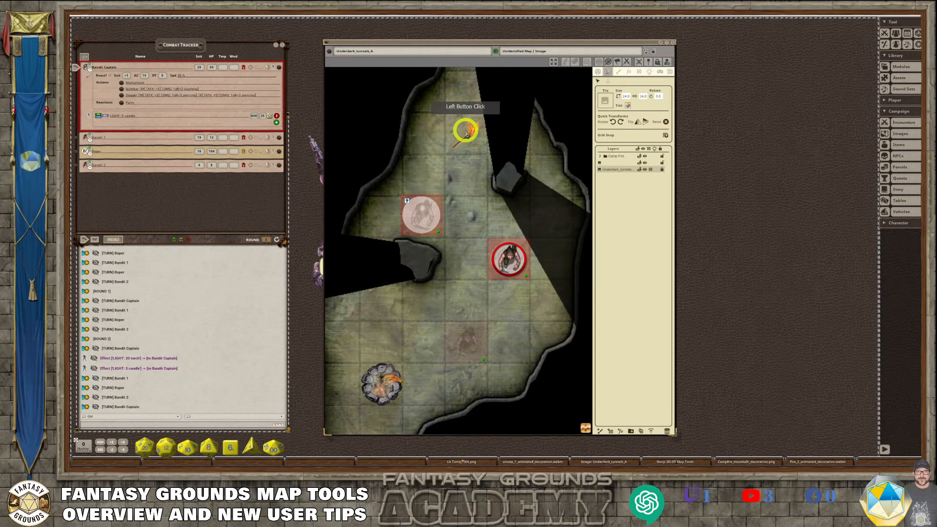
# Step: Return to the map's play tools and select the torch token to examine the tunnel area seen from it
pyautogui.click(607, 73)
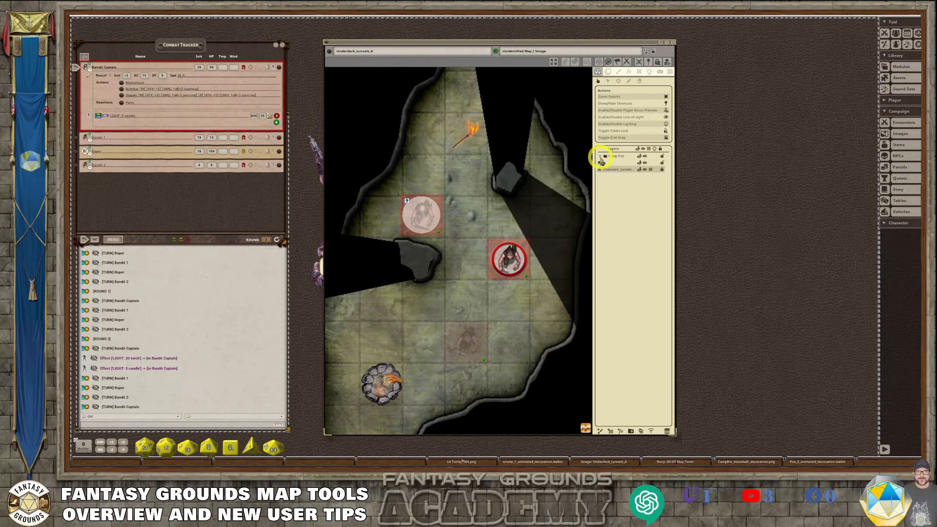
pyautogui.click(610, 81)
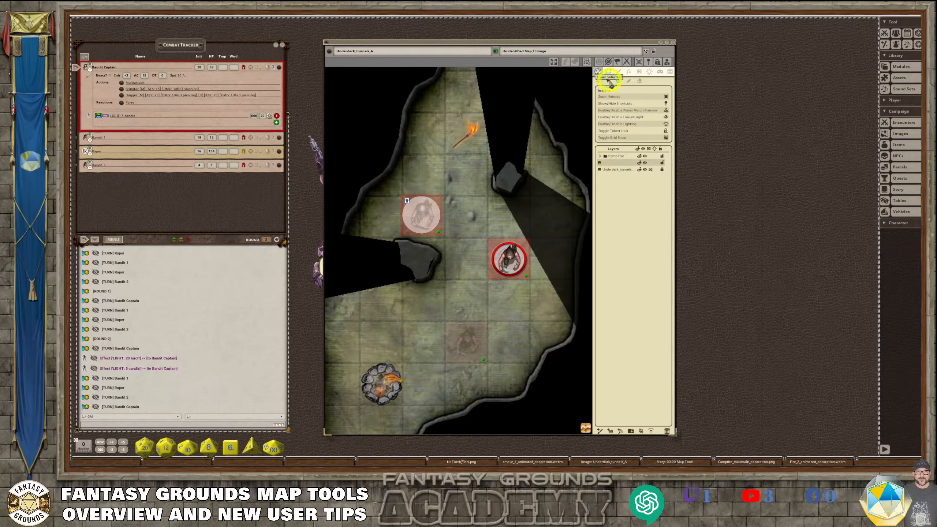
pyautogui.click(474, 135)
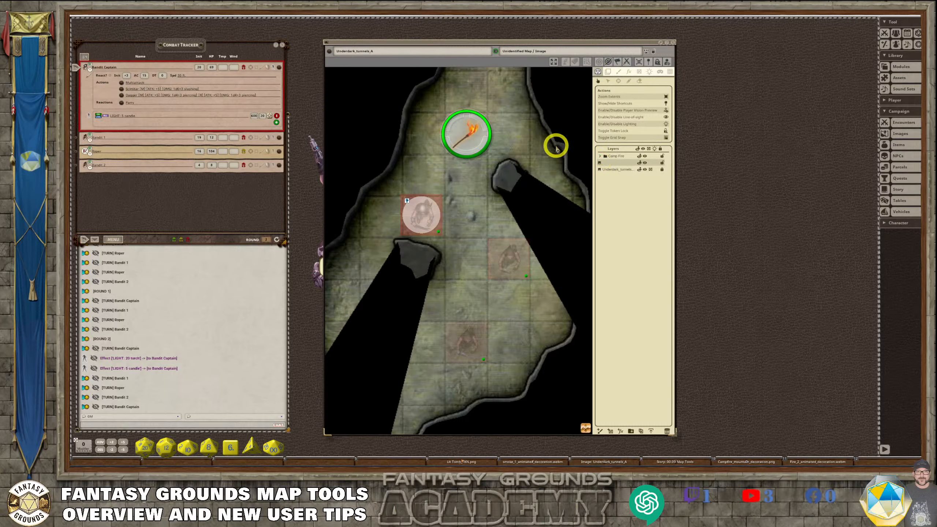
pyautogui.scroll(-2, 491, 205)
pyautogui.scroll(-4, 472, 195)
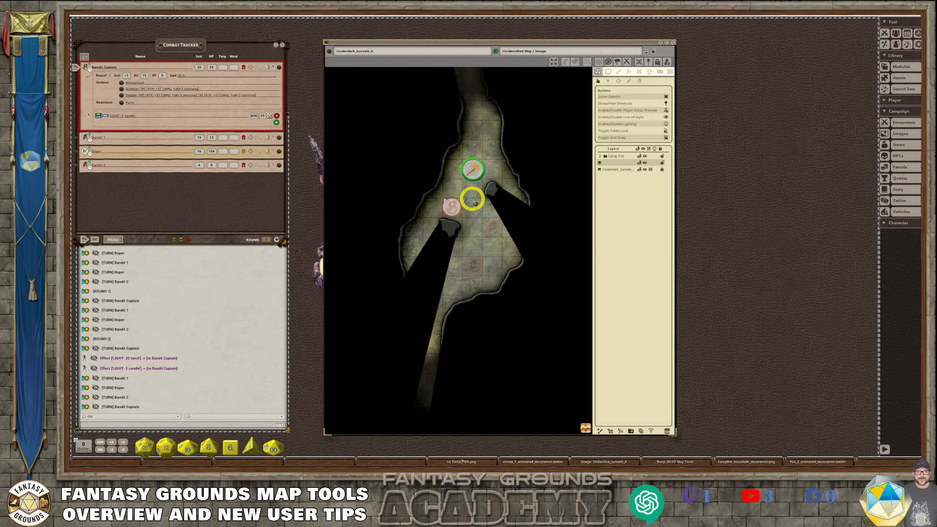
pyautogui.scroll(3, 478, 189)
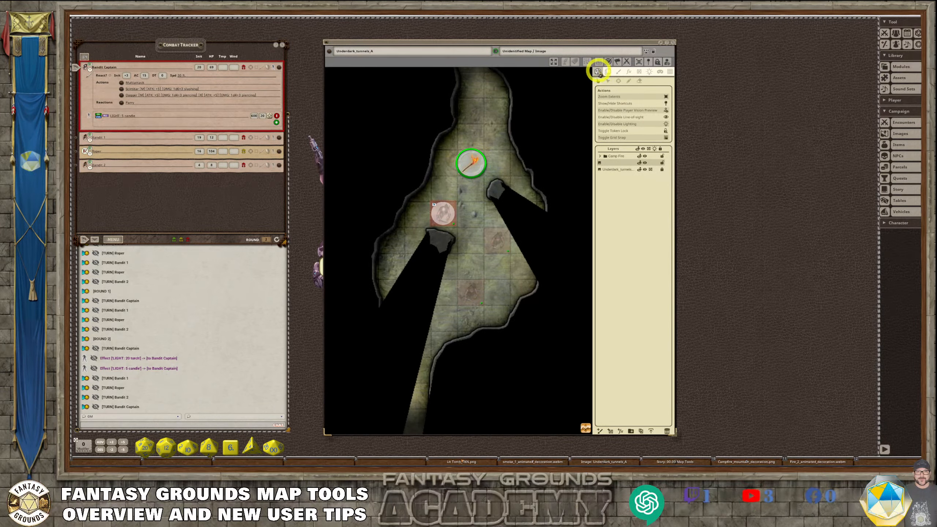
# Step: Move the torch token north up the tunnel and examine how the rock pillars' shadows fall
pyautogui.moveTo(474, 163); pyautogui.dragTo(484, 85)
pyautogui.scroll(-2, 427, 259)
pyautogui.scroll(5, 426, 299)
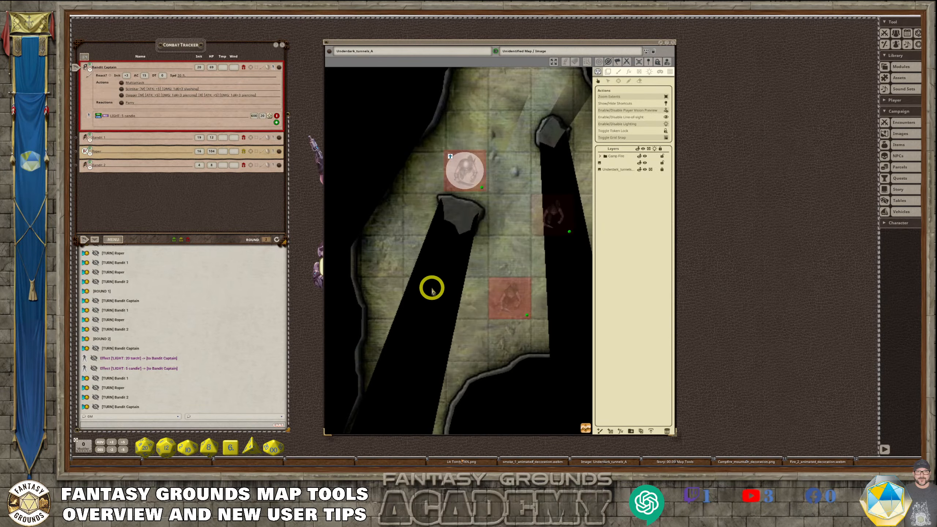
# Step: Inspect the rock pillar beside the bandit token up close, and expand the Camp Fire folder to show its layers
pyautogui.scroll(3, 431, 291)
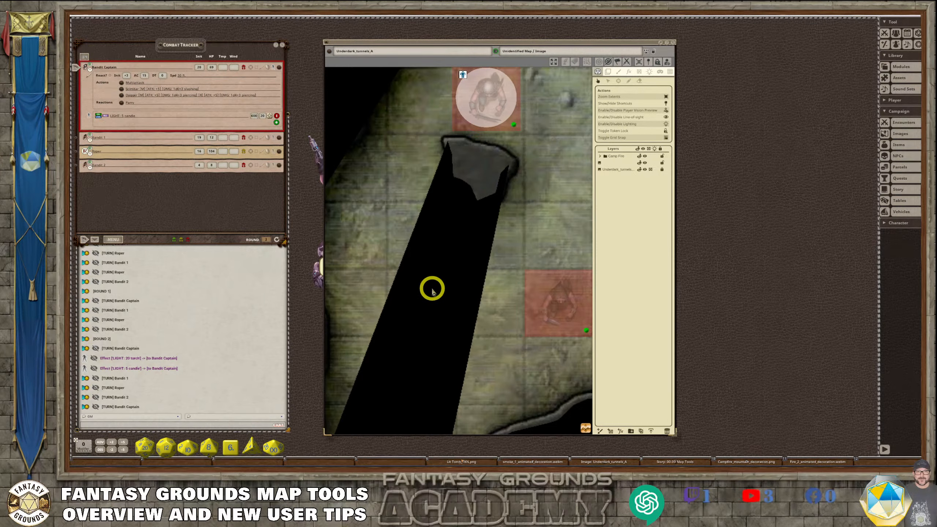
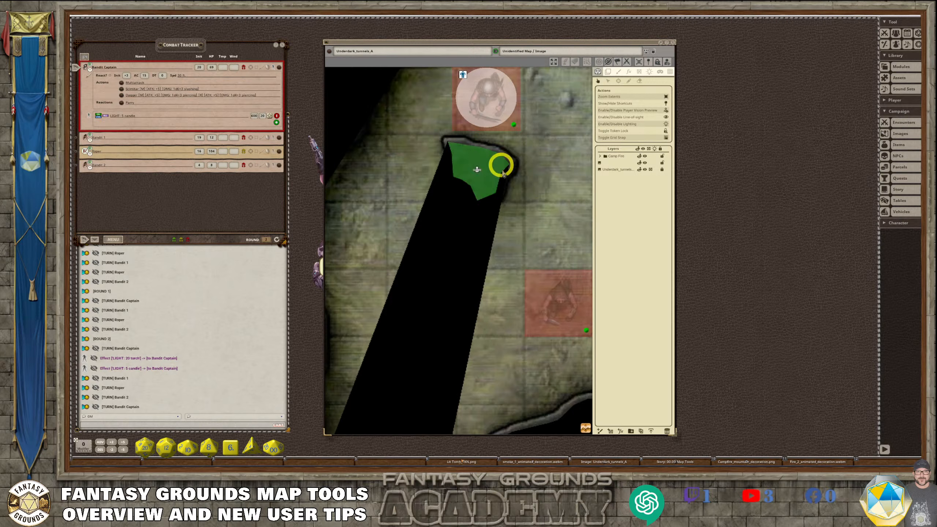
pyautogui.scroll(-4, 543, 266)
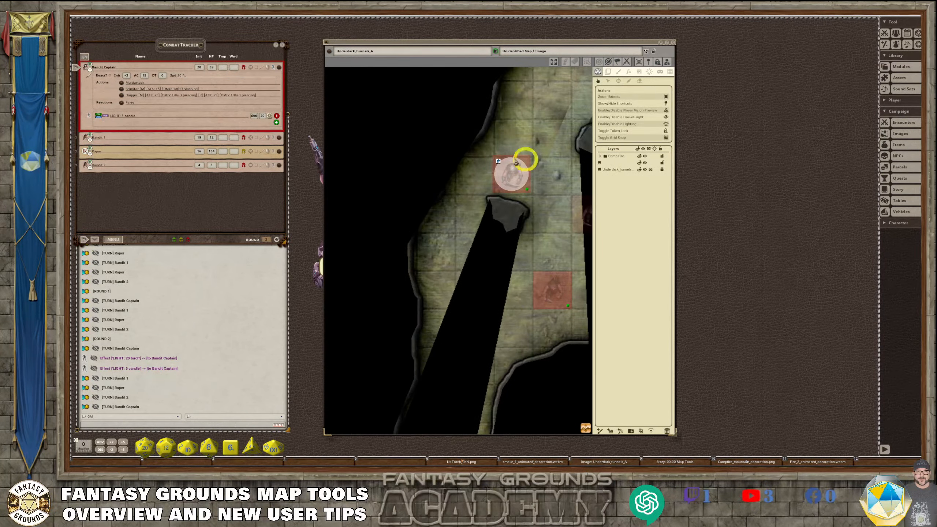
pyautogui.scroll(3, 578, 328)
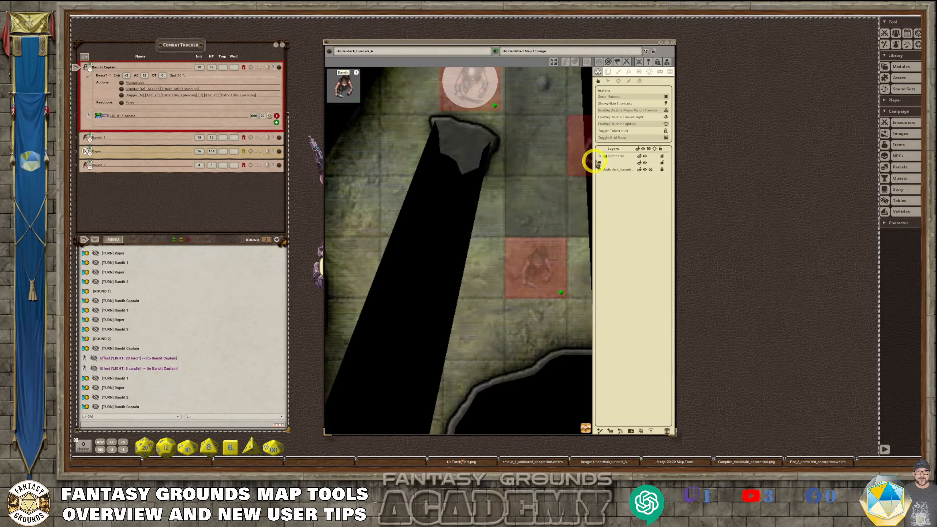
pyautogui.click(601, 155)
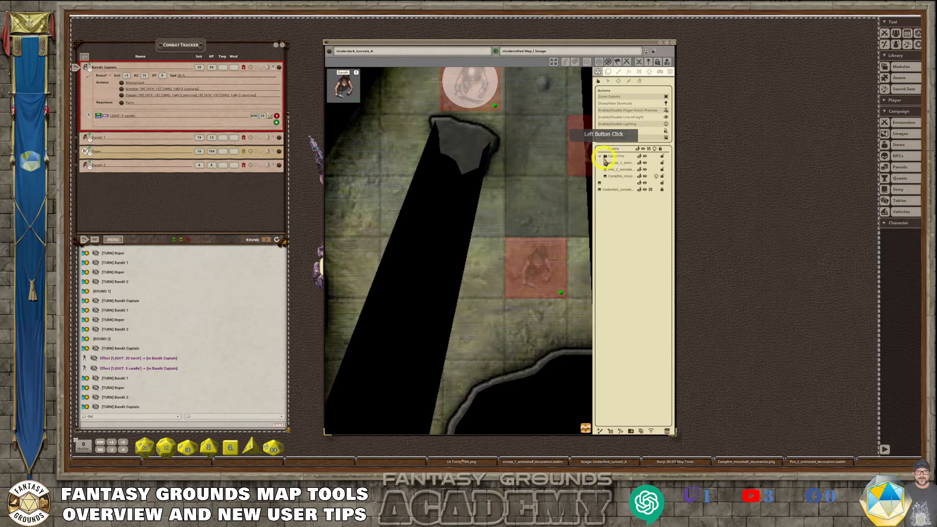
pyautogui.click(489, 157)
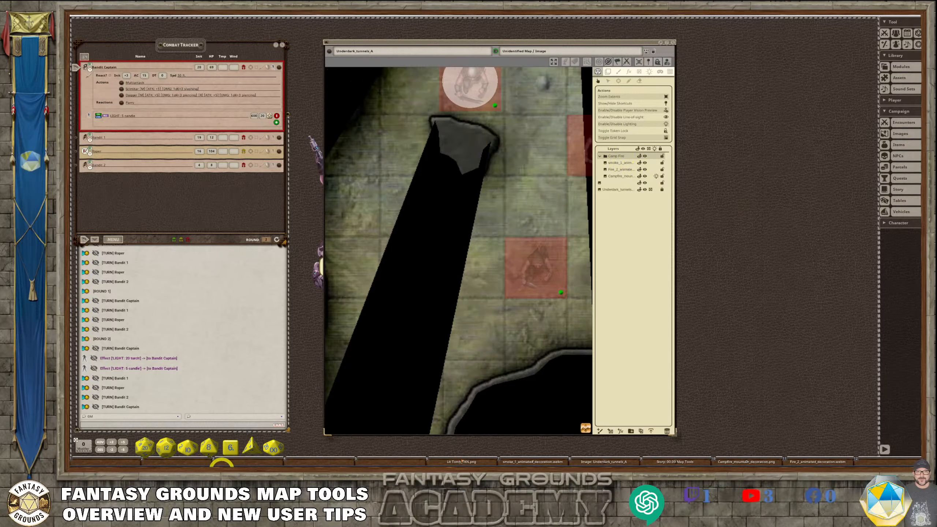
# Step: Switch to the Chrome browser, open a new tab and search Google for "FOr the love painitng"
pyautogui.moveTo(201, 465)
pyautogui.click(232, 468)
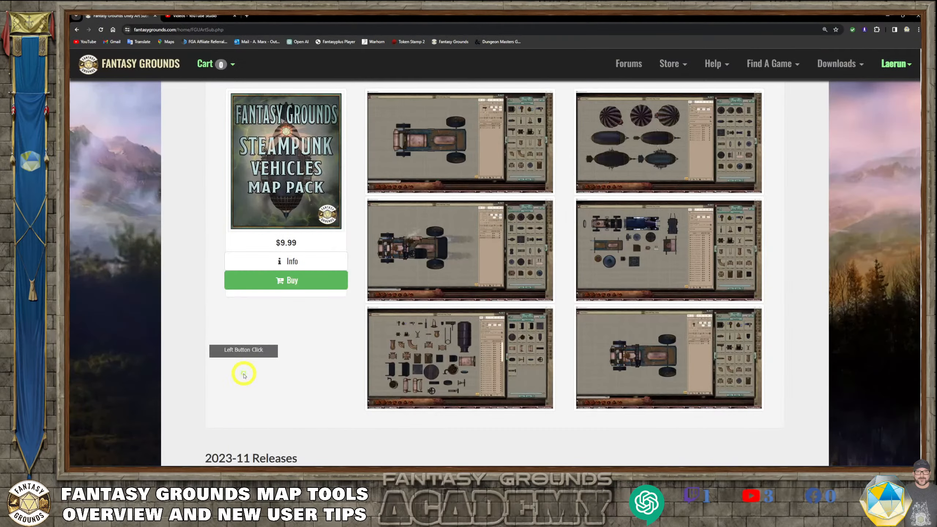
pyautogui.click(247, 16)
pyautogui.click(423, 152)
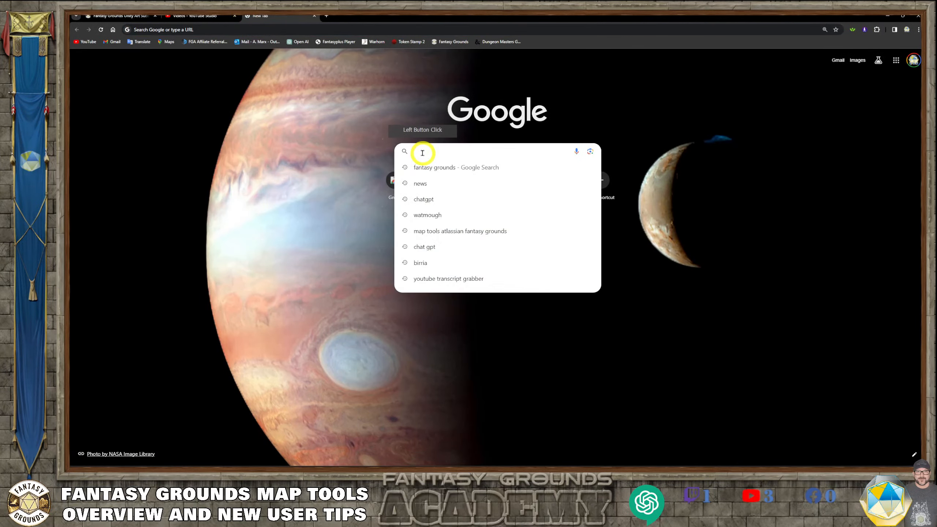
pyautogui.write('FOr the lo')
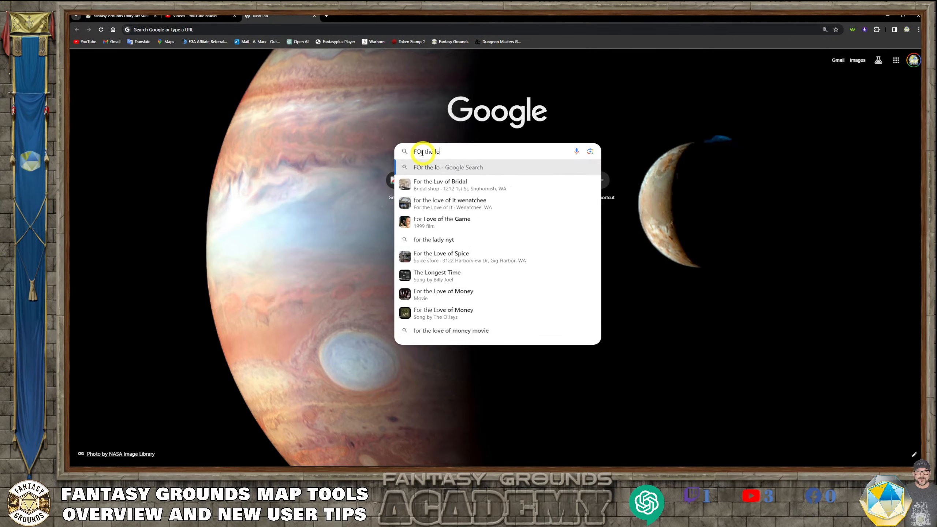
pyautogui.write('ve pai')
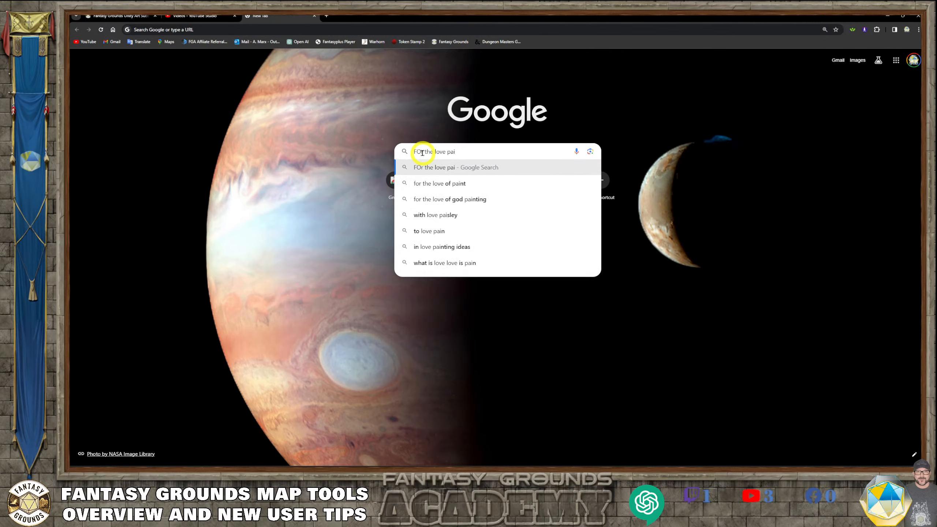
pyautogui.write('nitng')
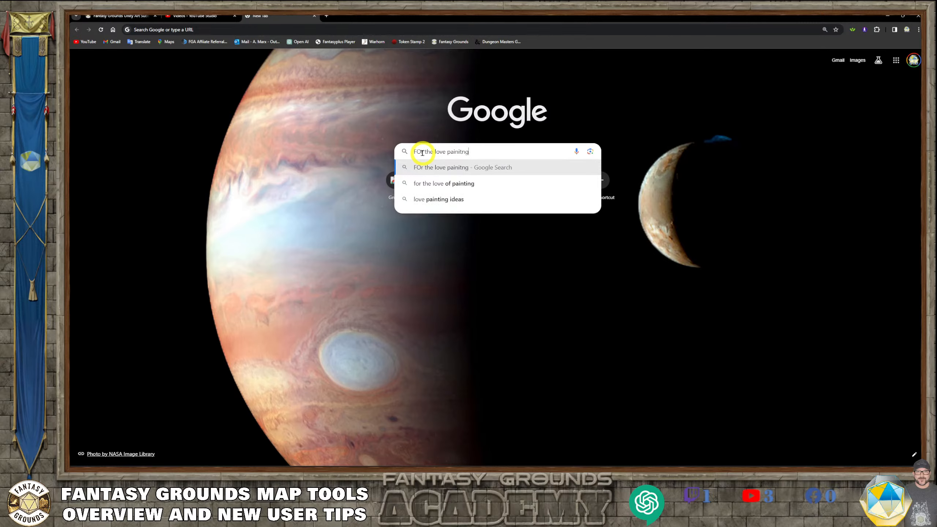
pyautogui.press('Return')
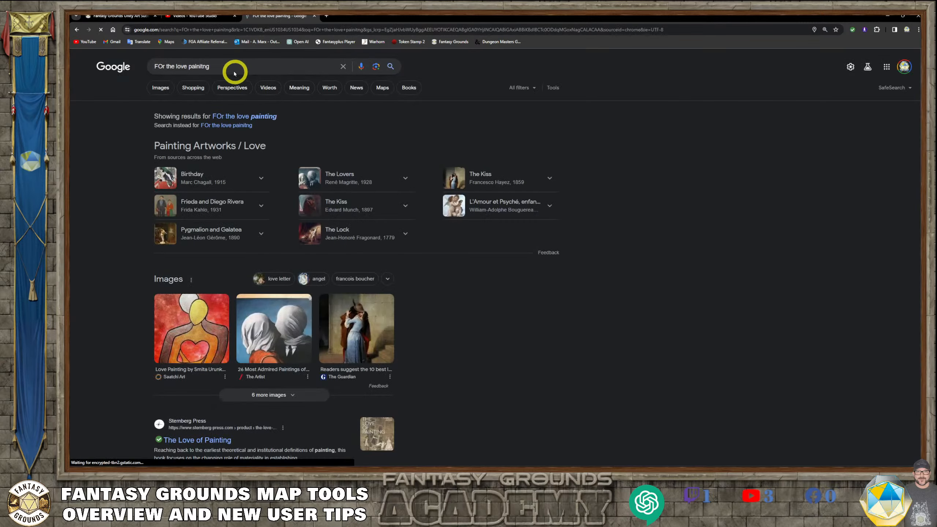
# Step: Refine the Google search to "FOr the love of painitng+Fantasy Grounds"
pyautogui.click(235, 69)
pyautogui.write('of painitng')
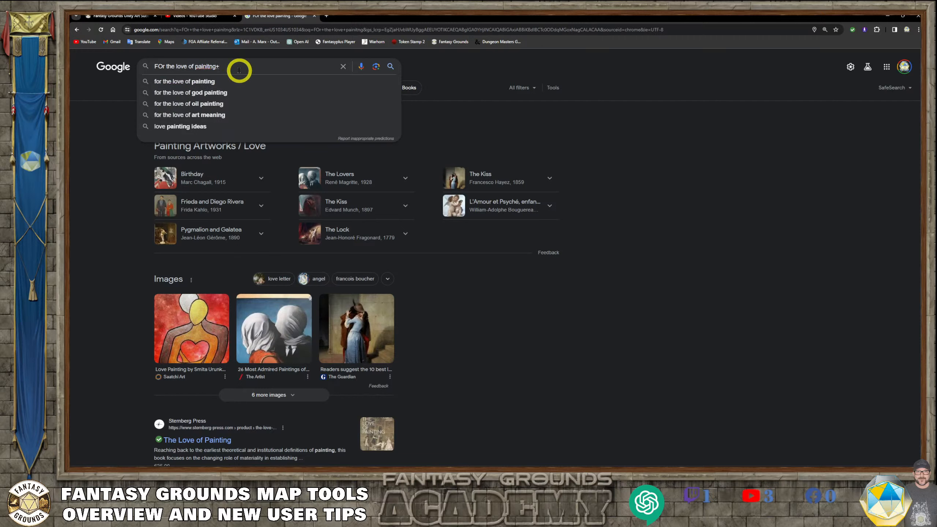
pyautogui.write('+Fantasy')
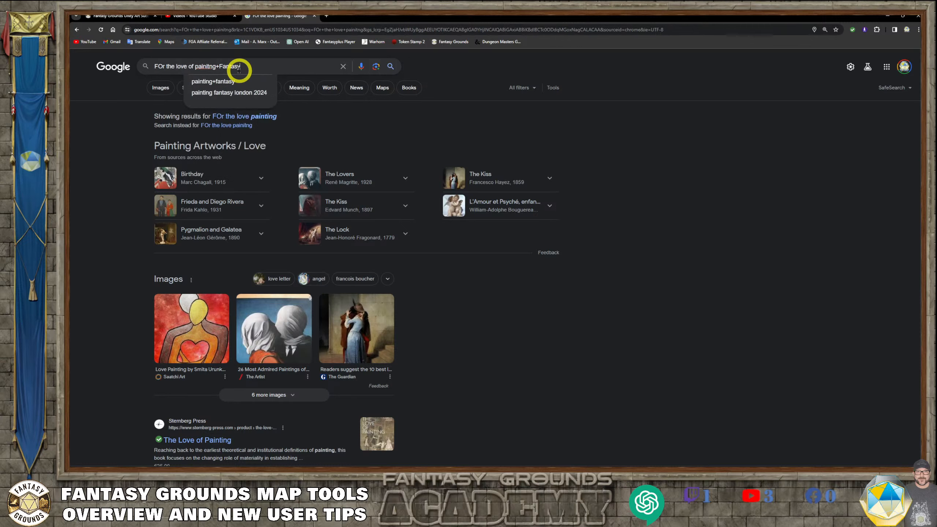
pyautogui.write(' Groun')
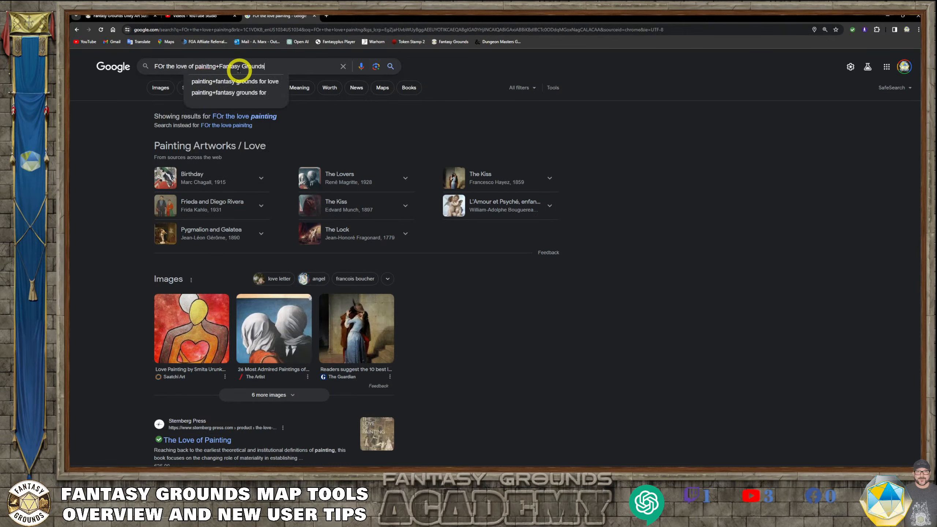
pyautogui.write('ds')
pyautogui.press('Return')
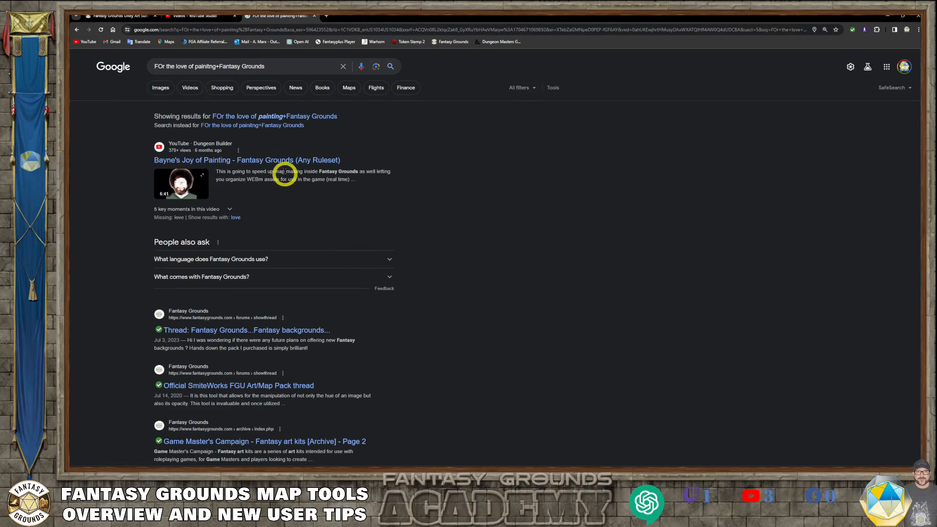
# Step: Run the search with the corrected spelling "painting" and look through the results for a Fantasy Grounds painting resource
pyautogui.click(296, 122)
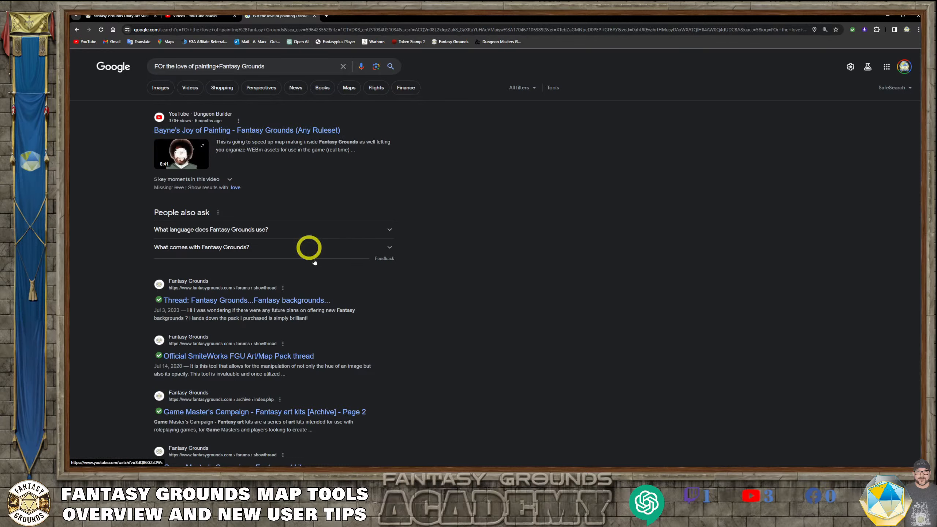
pyautogui.scroll(-1, 320, 287)
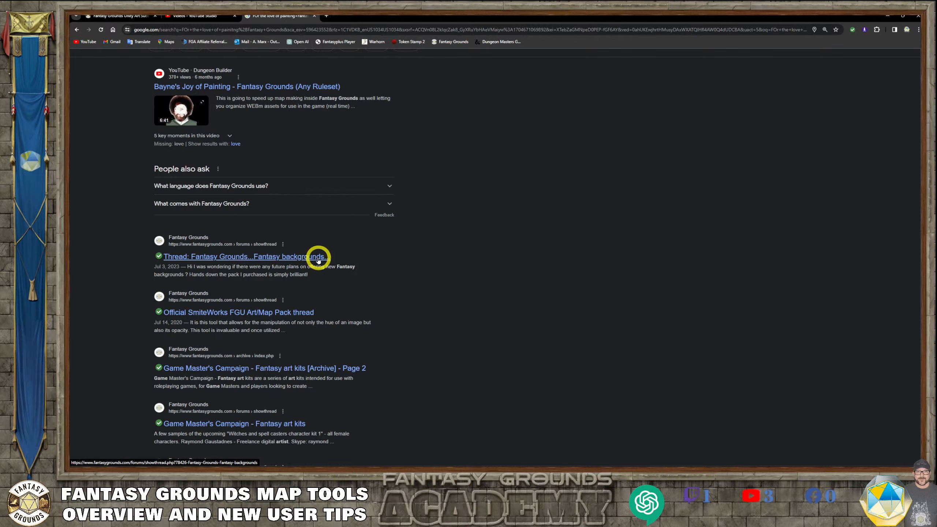
pyautogui.scroll(-3, 335, 279)
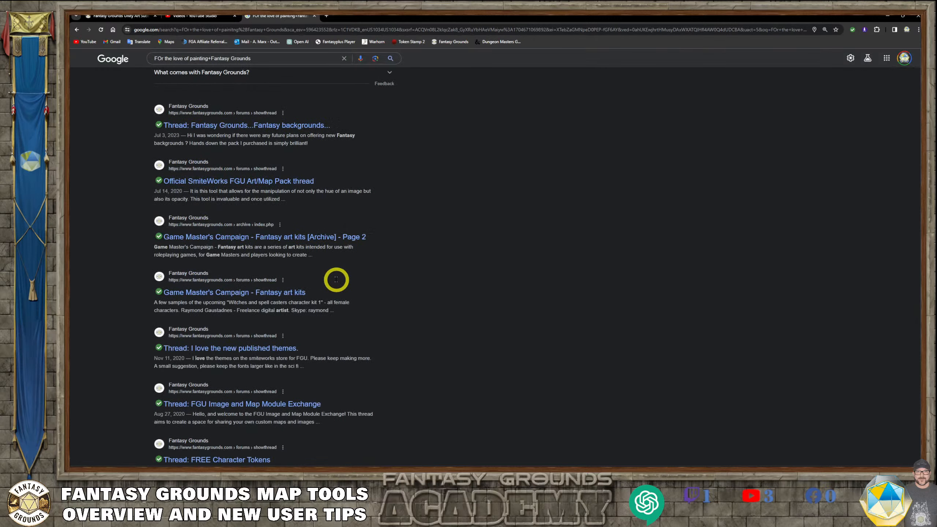
pyautogui.scroll(5, 337, 281)
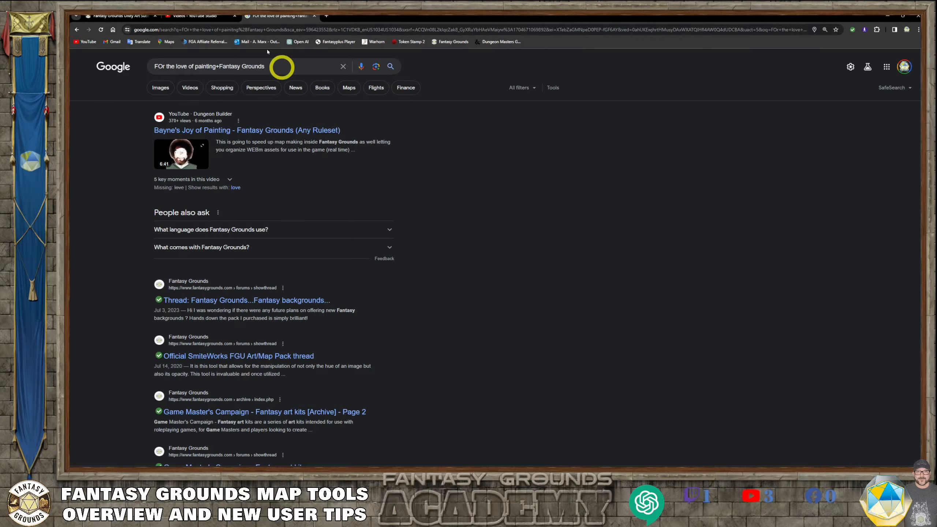
# Step: Bring up the YouTube Studio playlist page, and switch back to Fantasy Grounds to view the map area around the rock pillar and bandit tokens
pyautogui.click(205, 16)
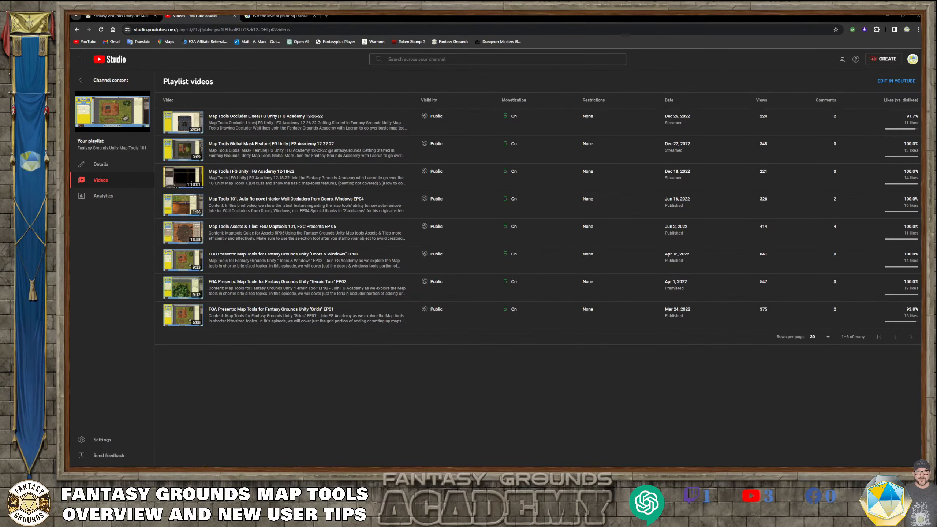
pyautogui.click(227, 478)
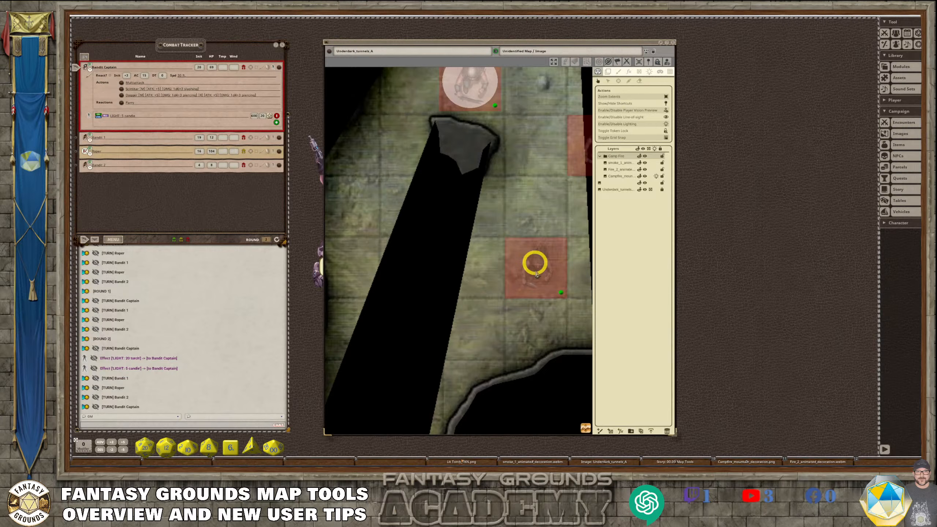
pyautogui.scroll(-2, 579, 266)
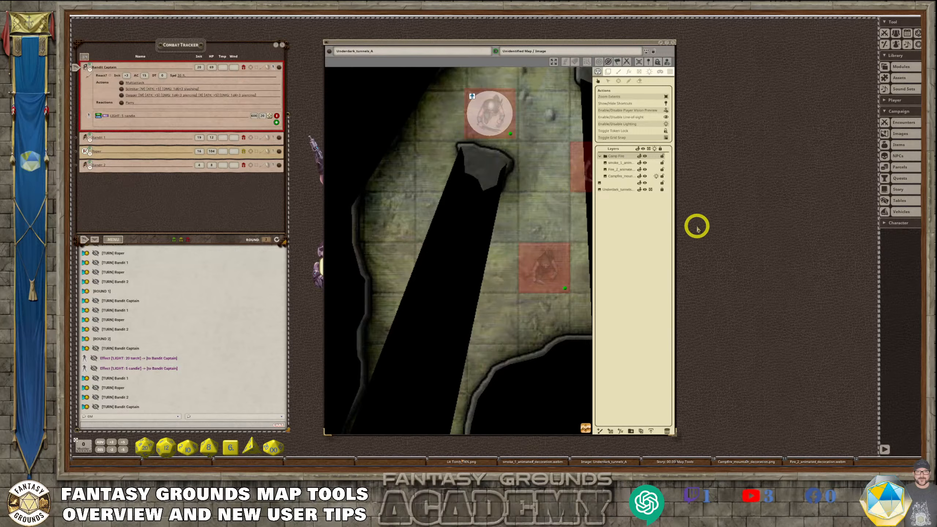
pyautogui.scroll(-3, 564, 228)
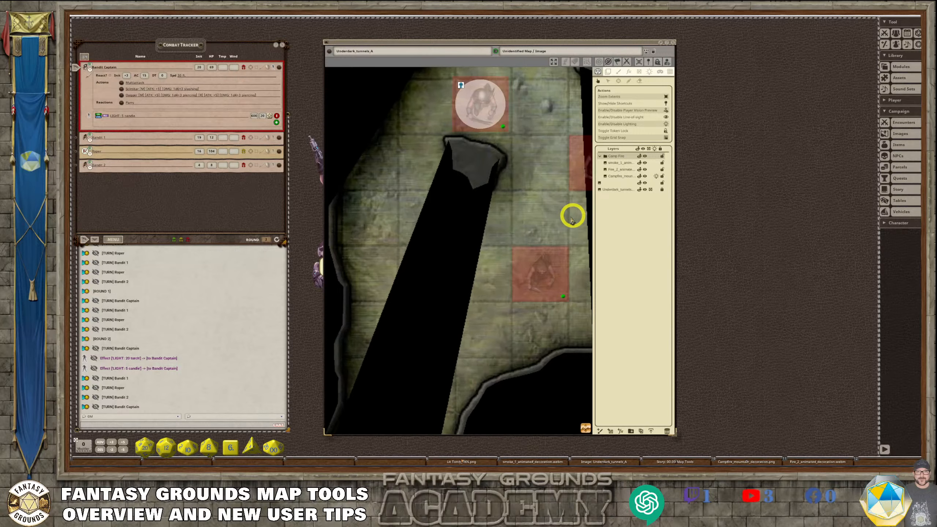
pyautogui.scroll(2, 557, 247)
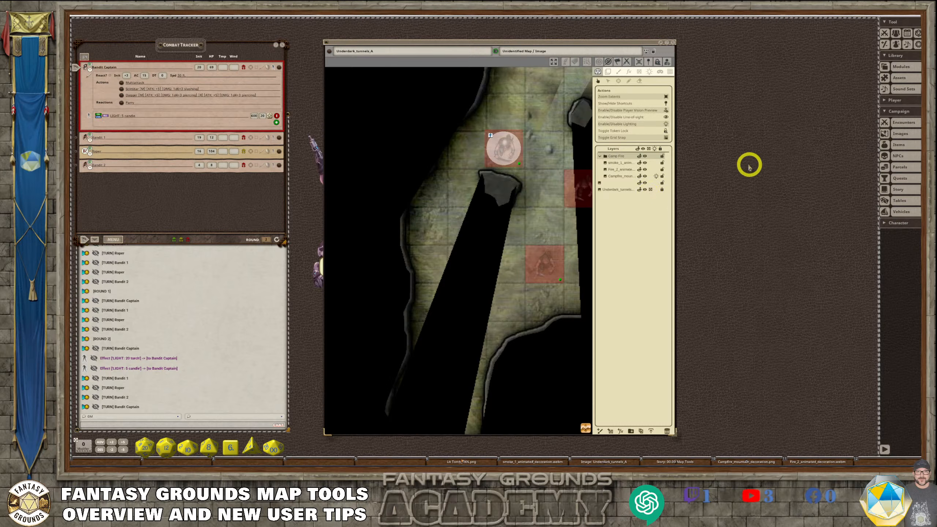
pyautogui.scroll(-1, 556, 238)
pyautogui.scroll(2, 556, 238)
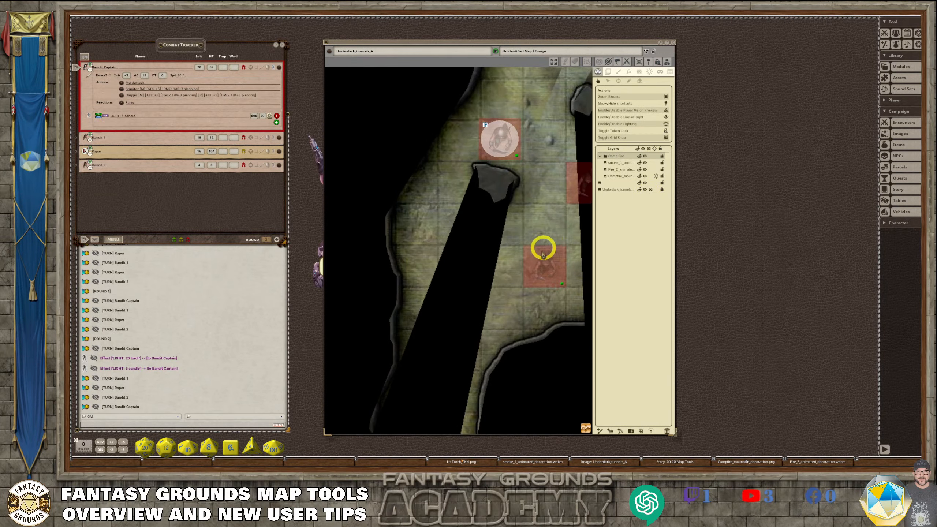